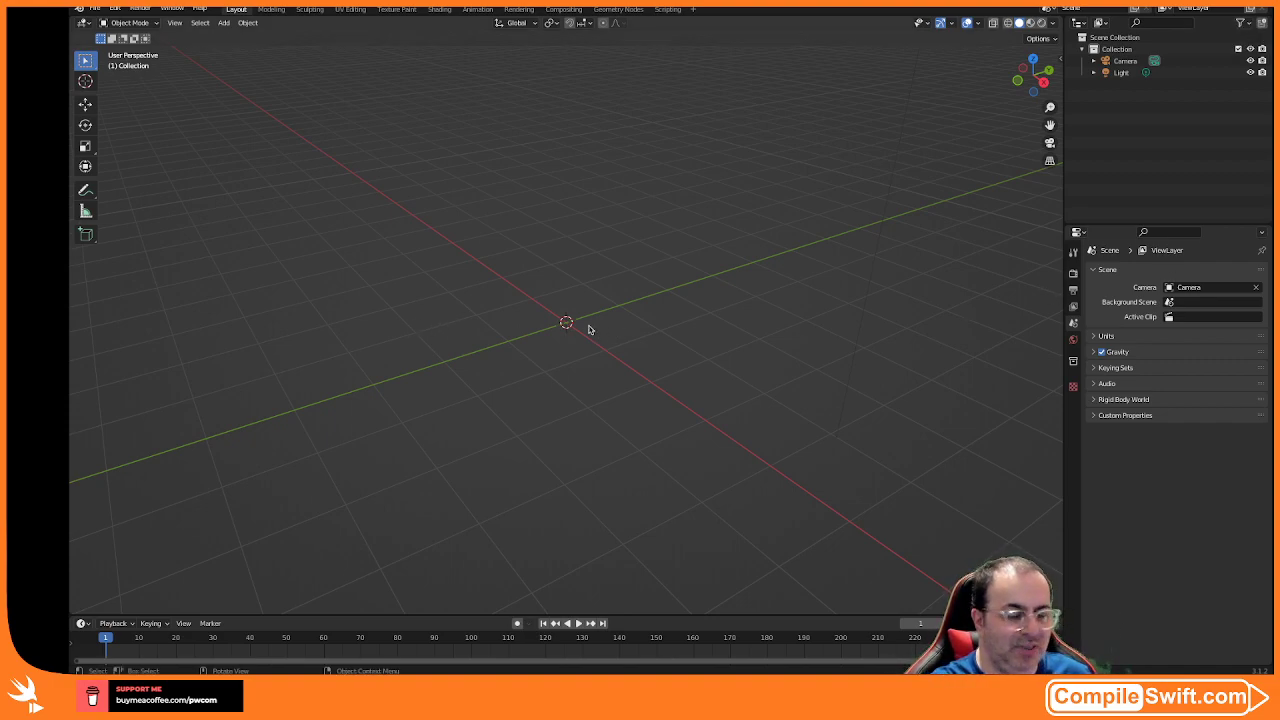
- Add a cylinder mesh at the origin and set its X rotation to 90°
{"action": "left_click", "coordinate": [221, 24]}
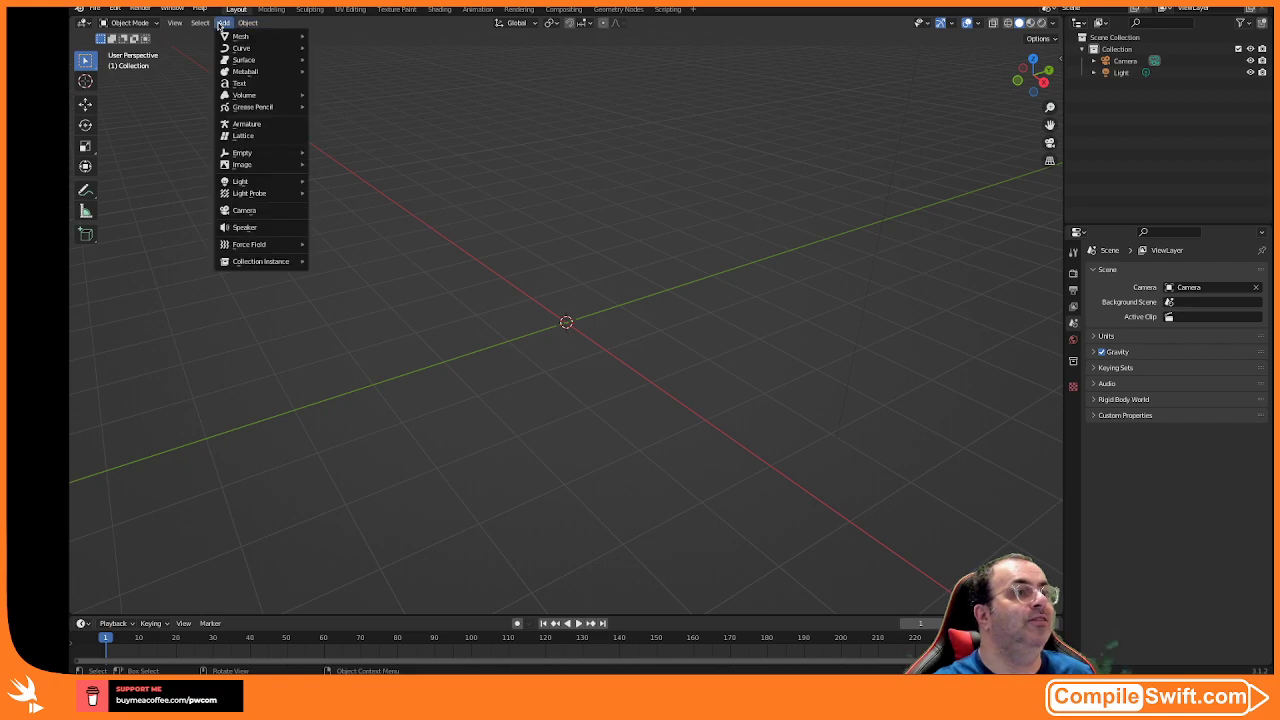
{"action": "mouse_move", "coordinate": [245, 36]}
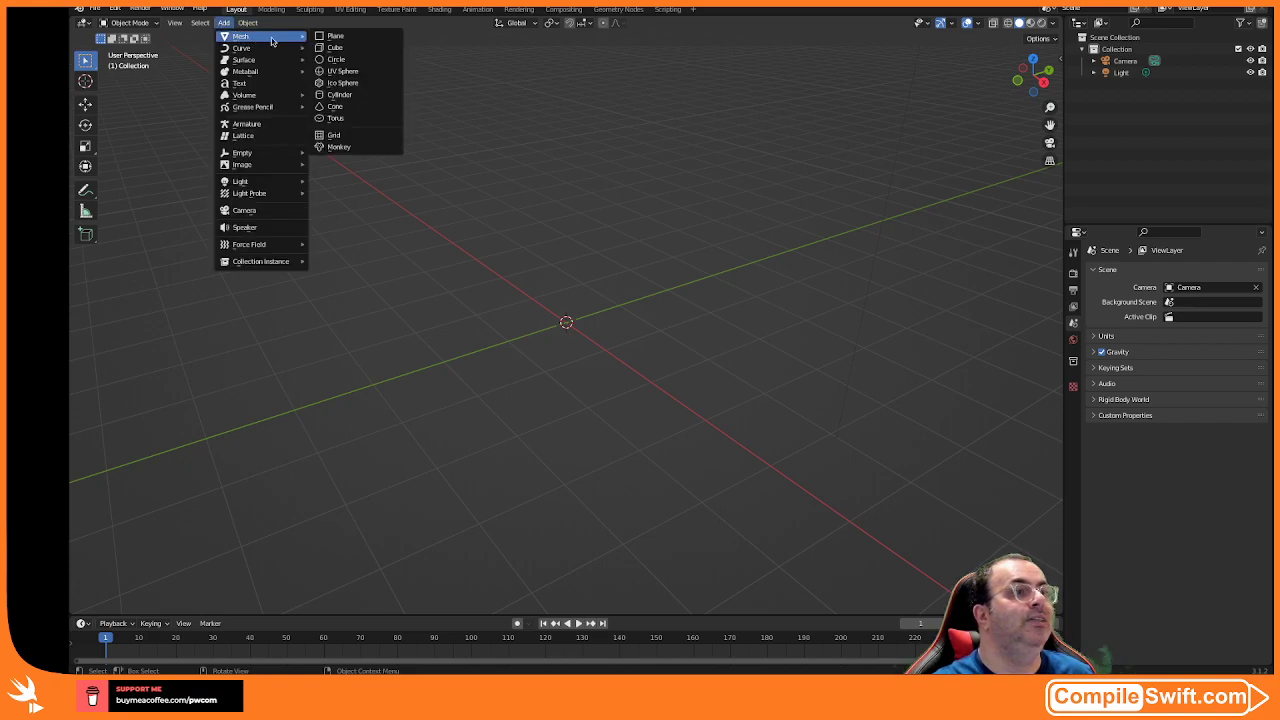
{"action": "left_click", "coordinate": [368, 94]}
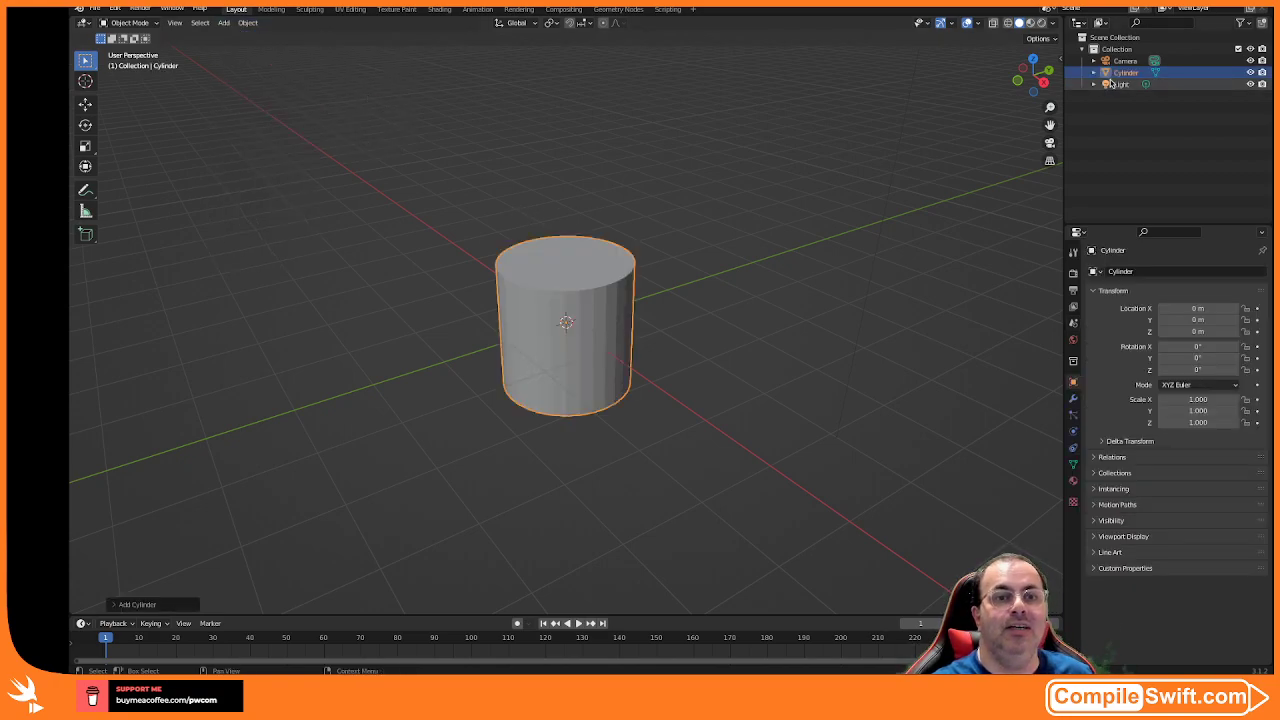
{"action": "left_click", "coordinate": [1202, 347]}
{"action": "type", "text": "90"}
{"action": "key", "text": "Return"}
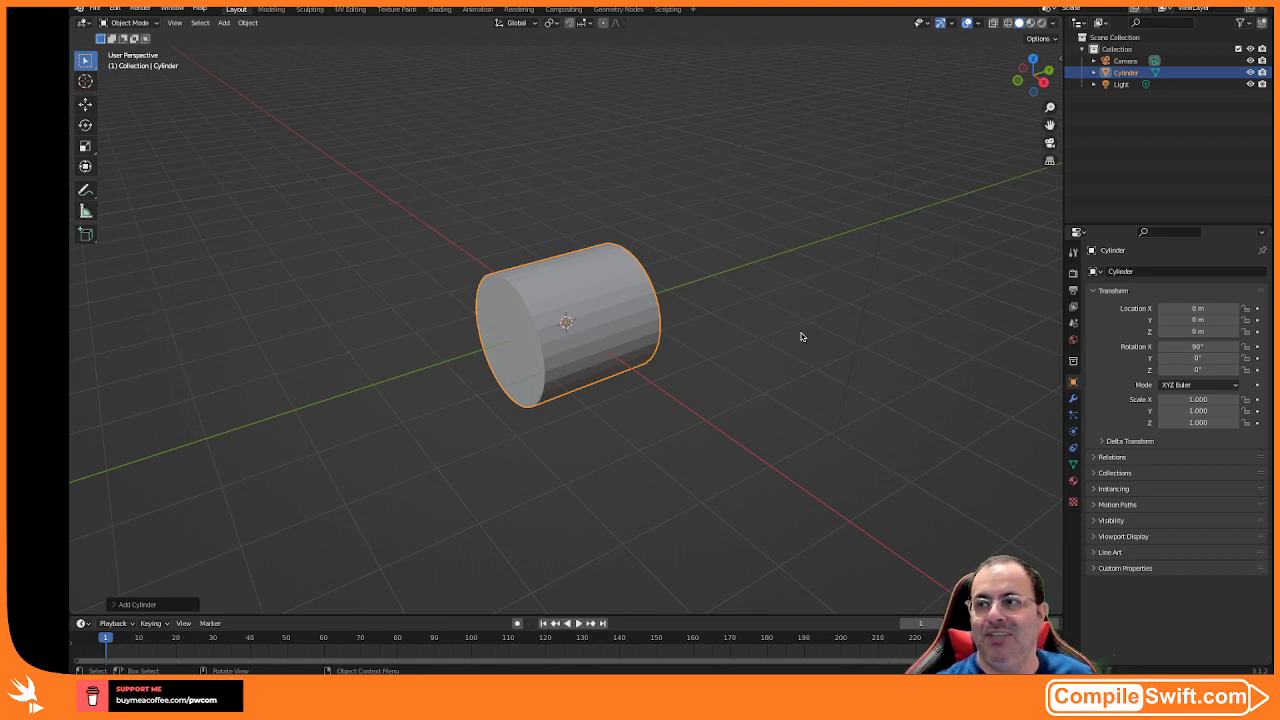
- Enter Edit Mode on the cylinder and clear the selection of all its faces
{"action": "scroll", "coordinate": [735, 327], "scroll_direction": "down", "scroll_amount": 2}
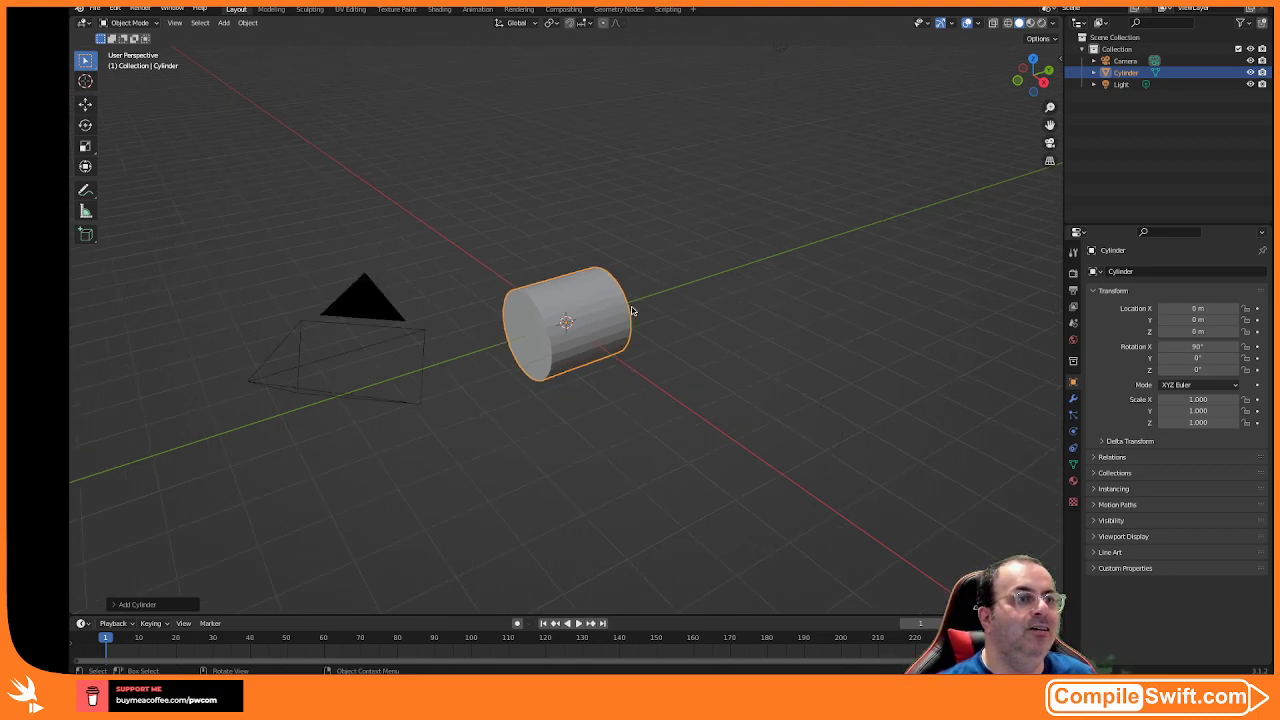
{"action": "scroll", "coordinate": [630, 309], "scroll_direction": "up", "scroll_amount": 4}
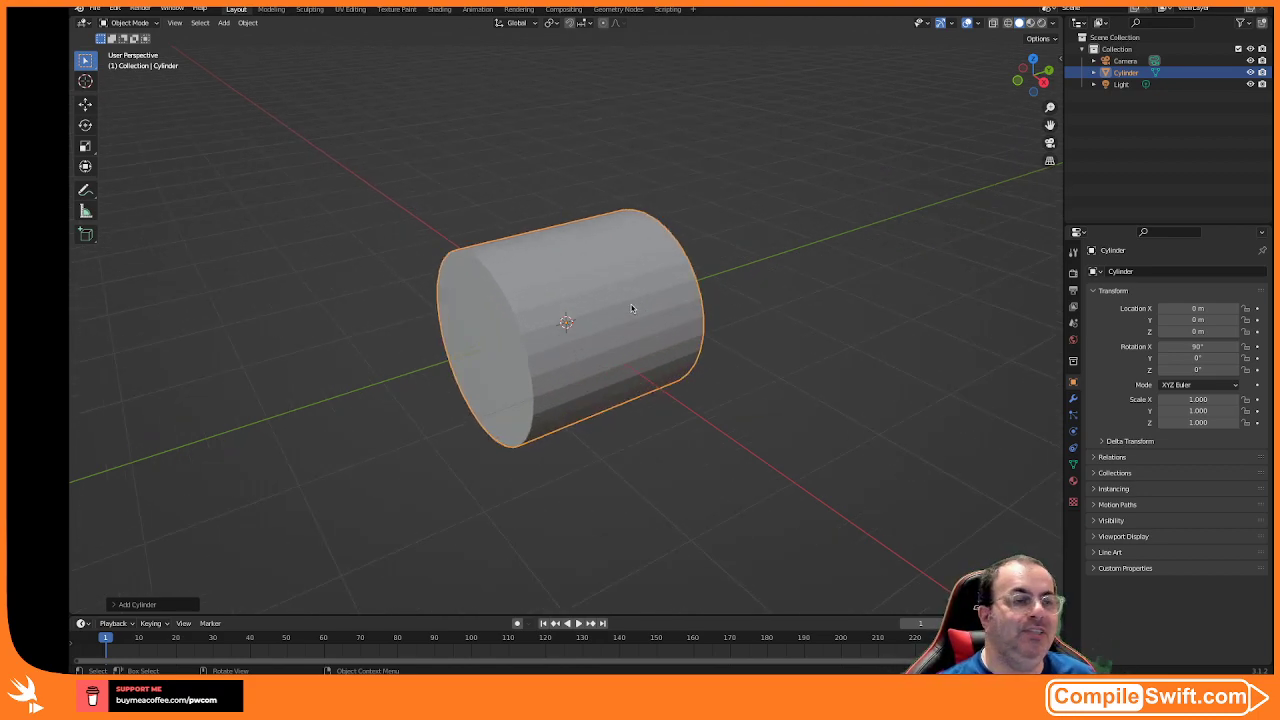
{"action": "scroll", "coordinate": [672, 326], "scroll_direction": "down", "scroll_amount": 1}
{"action": "mouse_move", "coordinate": [680, 328]}
{"action": "middle_mouse_down"}
{"action": "mouse_move", "coordinate": [519, 313]}
{"action": "mouse_move", "coordinate": [686, 331]}
{"action": "mouse_move", "coordinate": [843, 319]}
{"action": "mouse_move", "coordinate": [600, 334]}
{"action": "mouse_move", "coordinate": [671, 330]}
{"action": "middle_mouse_up"}
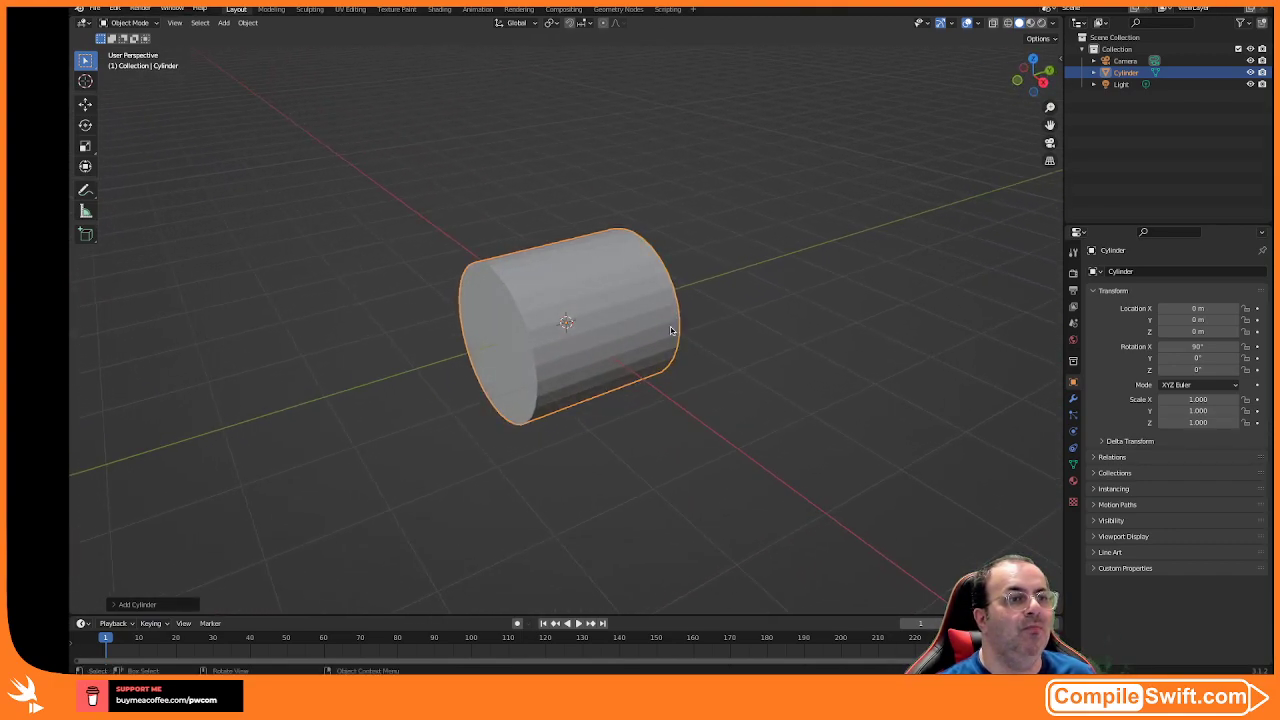
{"action": "left_click", "coordinate": [608, 331]}
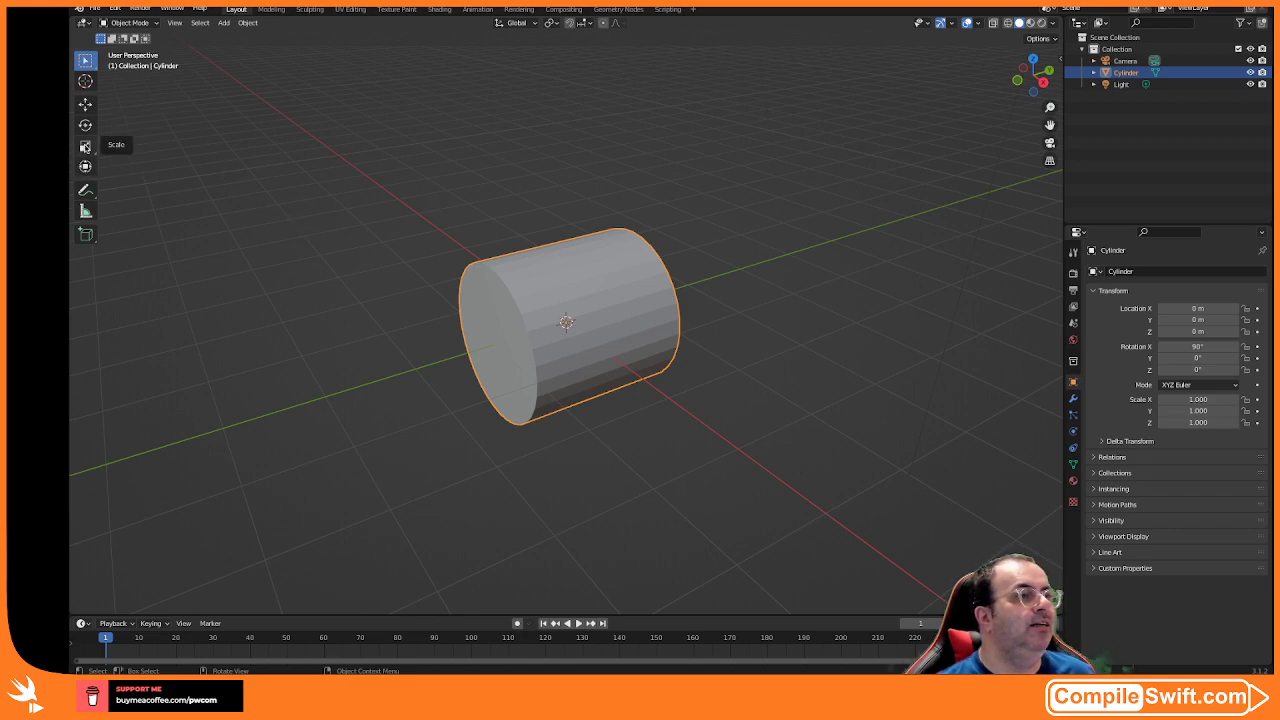
{"action": "key", "text": "Tab"}
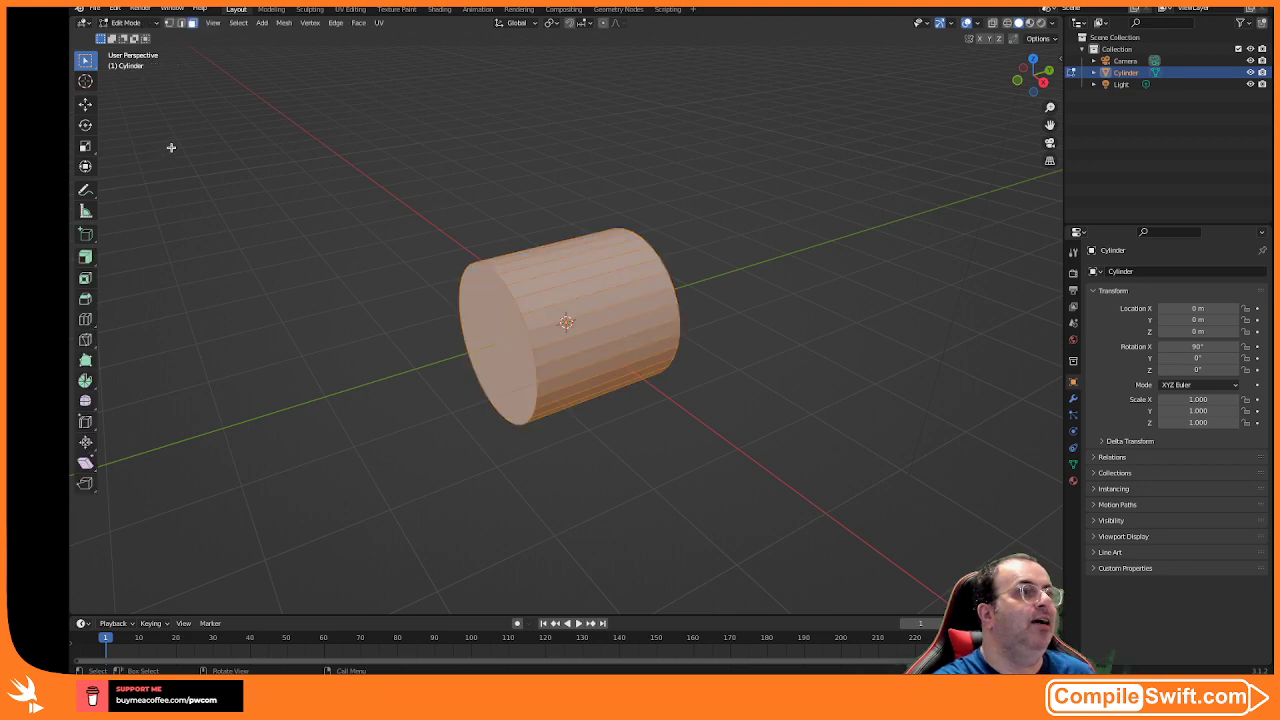
{"action": "left_click", "coordinate": [280, 257]}
{"action": "left_click", "coordinate": [358, 23]}
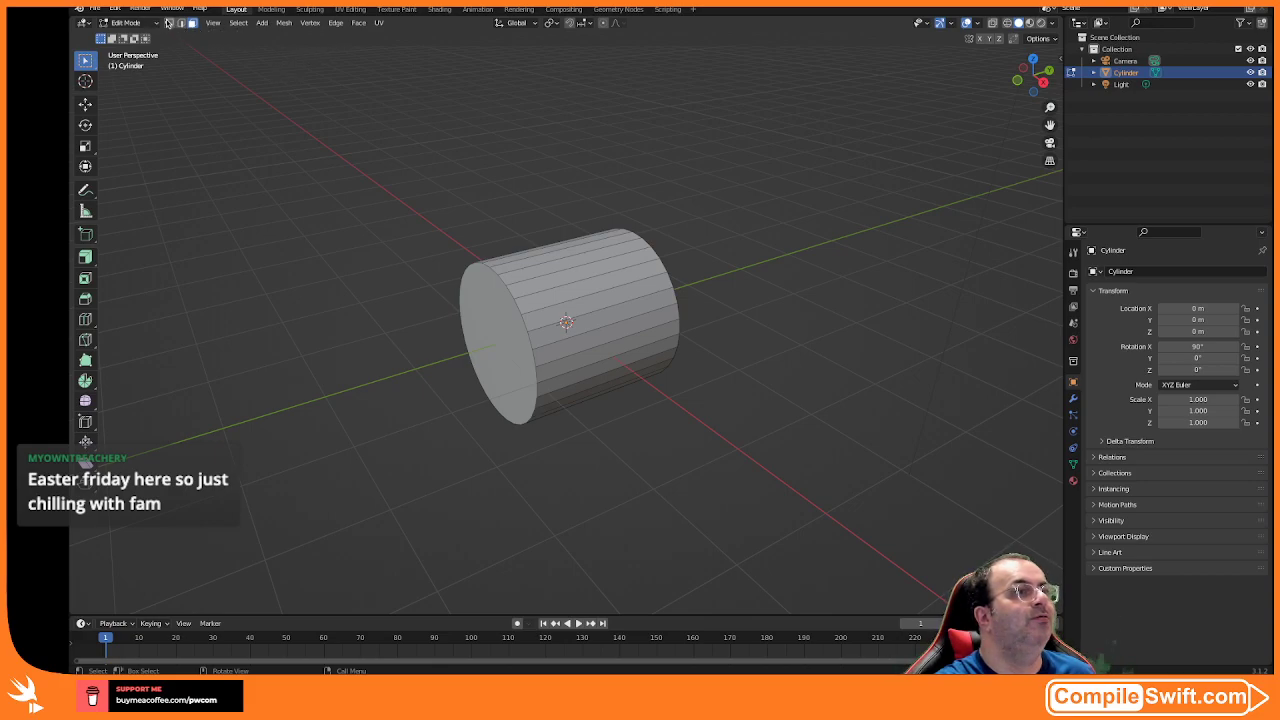
- Select four adjacent lengthwise faces around the middle of one side of the cylinder
{"action": "middle_click_drag", "start_coordinate": [539, 400], "coordinate": [514, 391]}
{"action": "scroll", "coordinate": [514, 391], "scroll_direction": "up", "scroll_amount": 1}
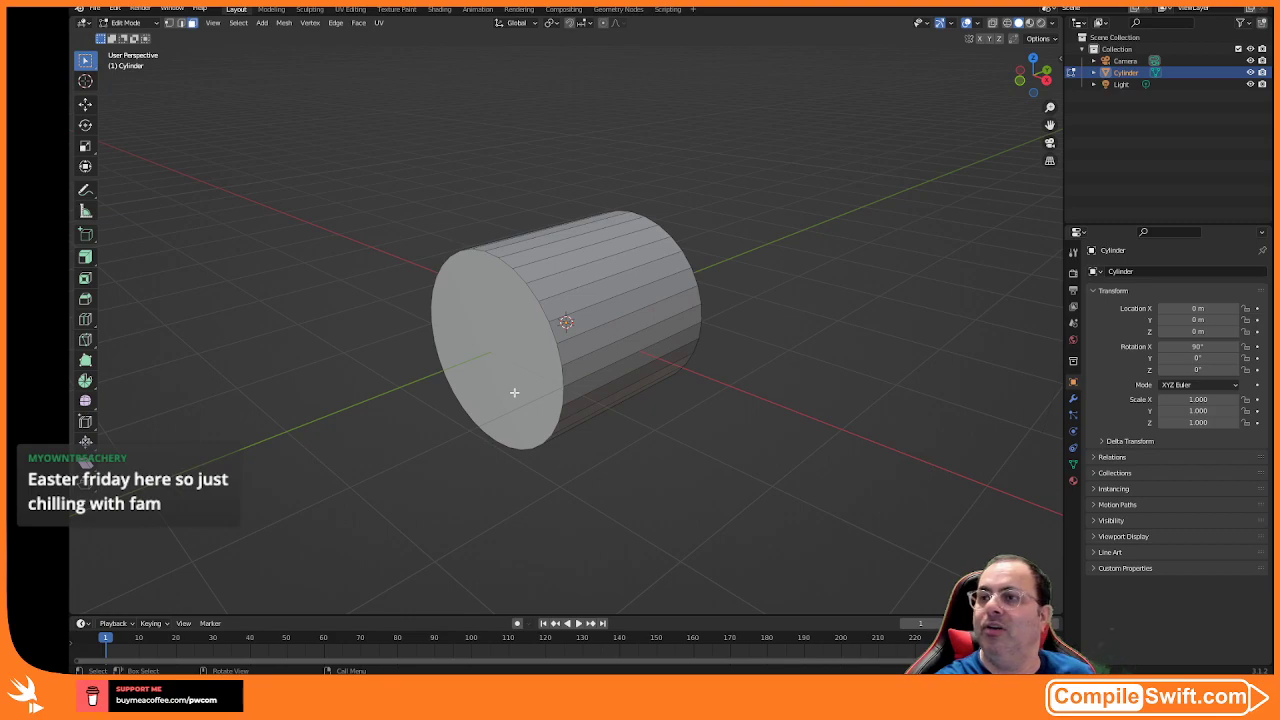
{"action": "scroll", "coordinate": [514, 392], "scroll_direction": "up", "scroll_amount": 1}
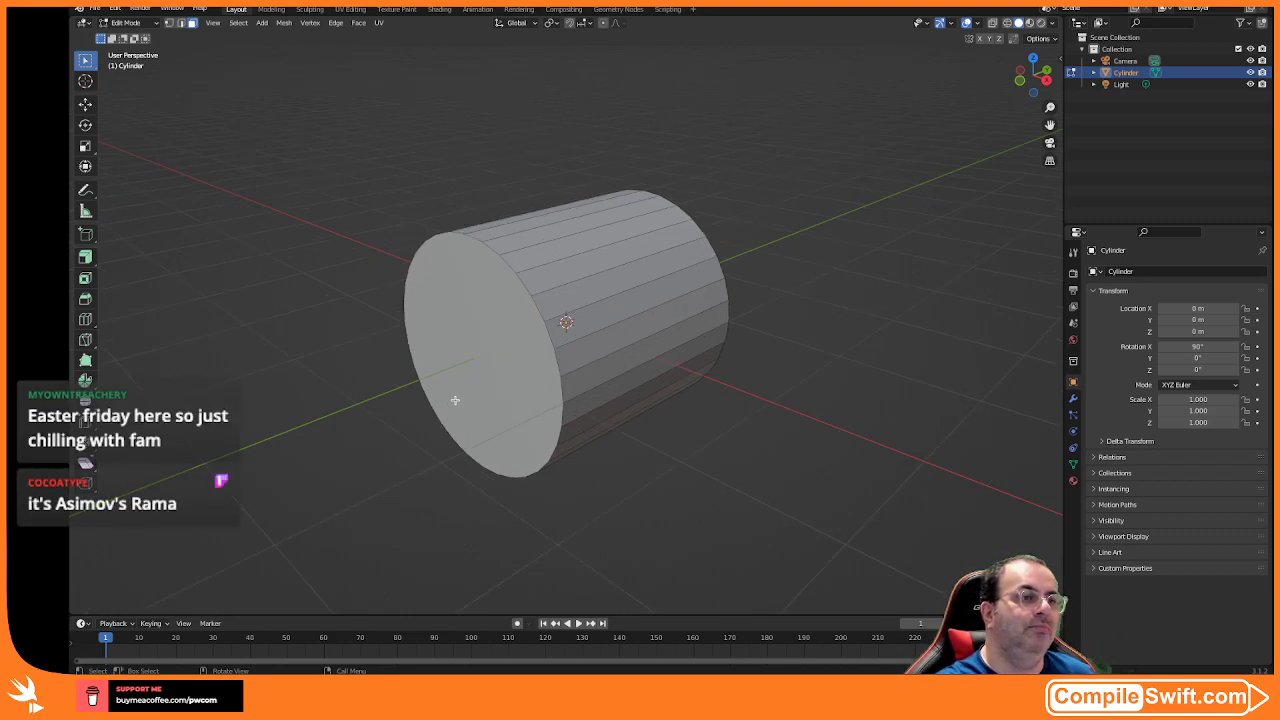
{"action": "scroll", "coordinate": [455, 400], "scroll_direction": "down", "scroll_amount": 1}
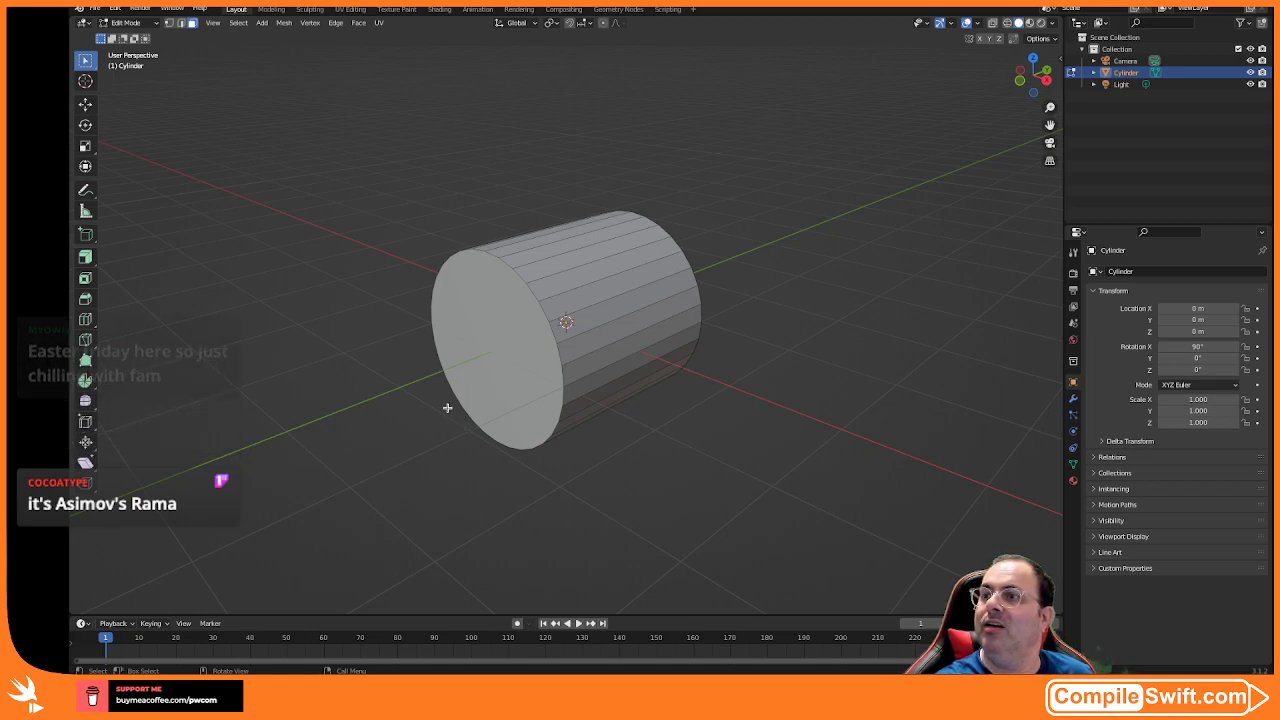
{"action": "mouse_move", "coordinate": [443, 385]}
{"action": "middle_mouse_down"}
{"action": "mouse_move", "coordinate": [608, 370]}
{"action": "mouse_move", "coordinate": [440, 386]}
{"action": "middle_mouse_up"}
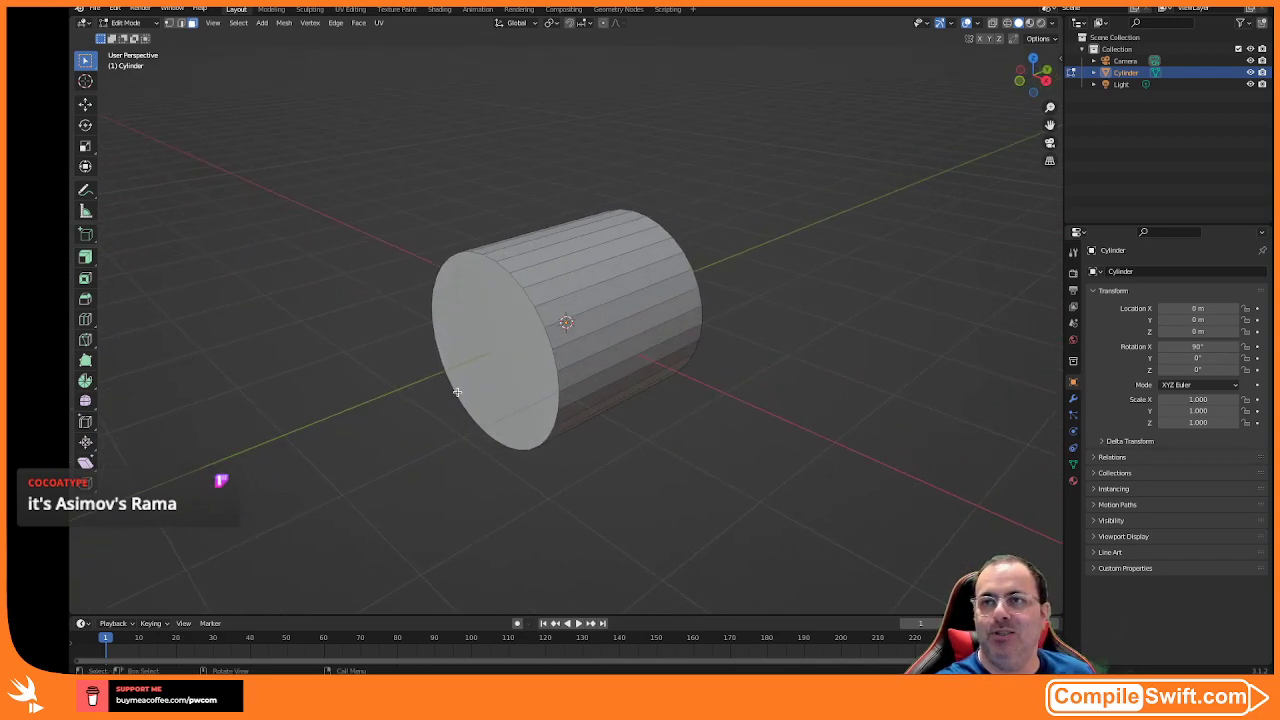
{"action": "middle_click_drag", "start_coordinate": [403, 406], "coordinate": [508, 374]}
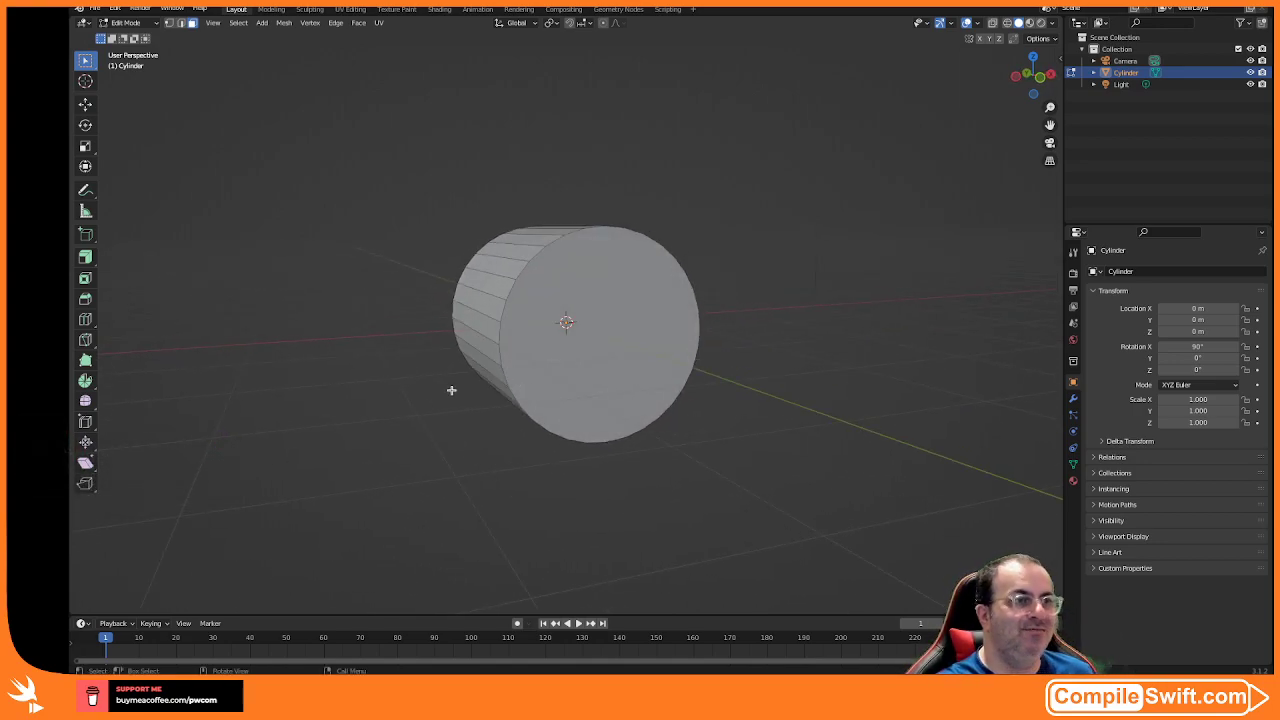
{"action": "left_click", "coordinate": [481, 339]}
{"action": "left_click", "coordinate": [492, 370], "text": "shift"}
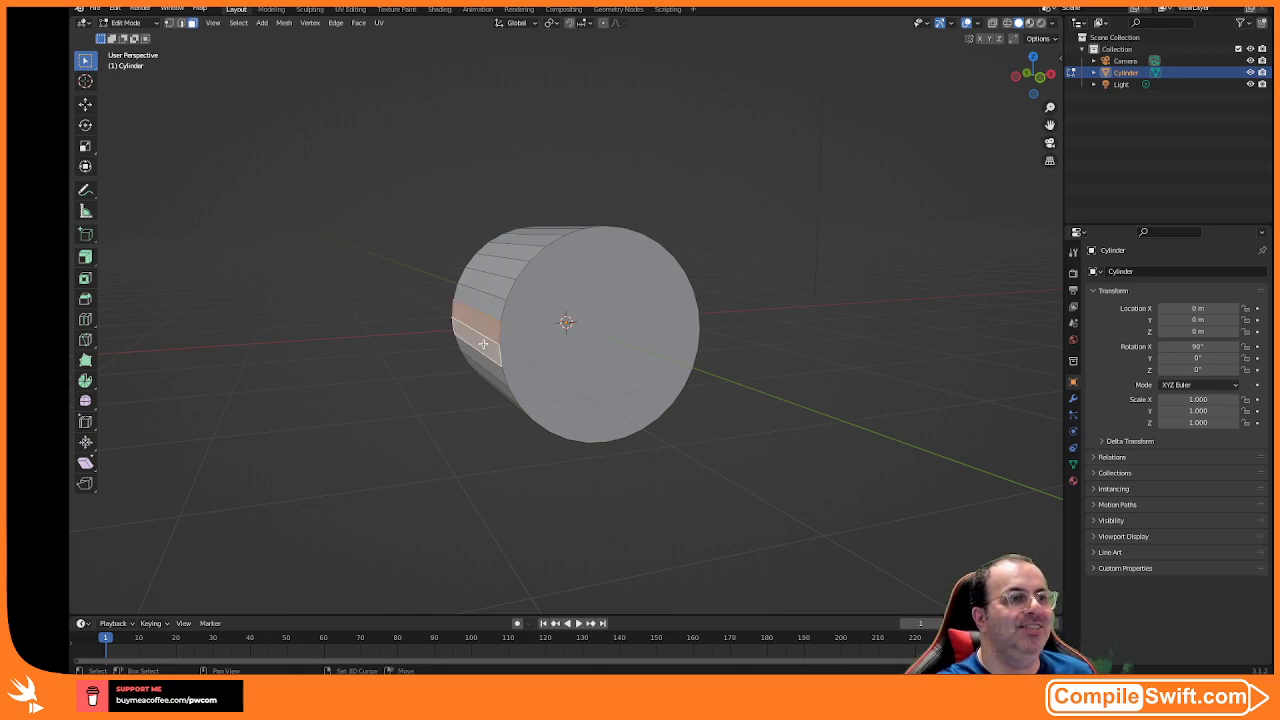
{"action": "middle_click_drag", "start_coordinate": [470, 377], "coordinate": [542, 370]}
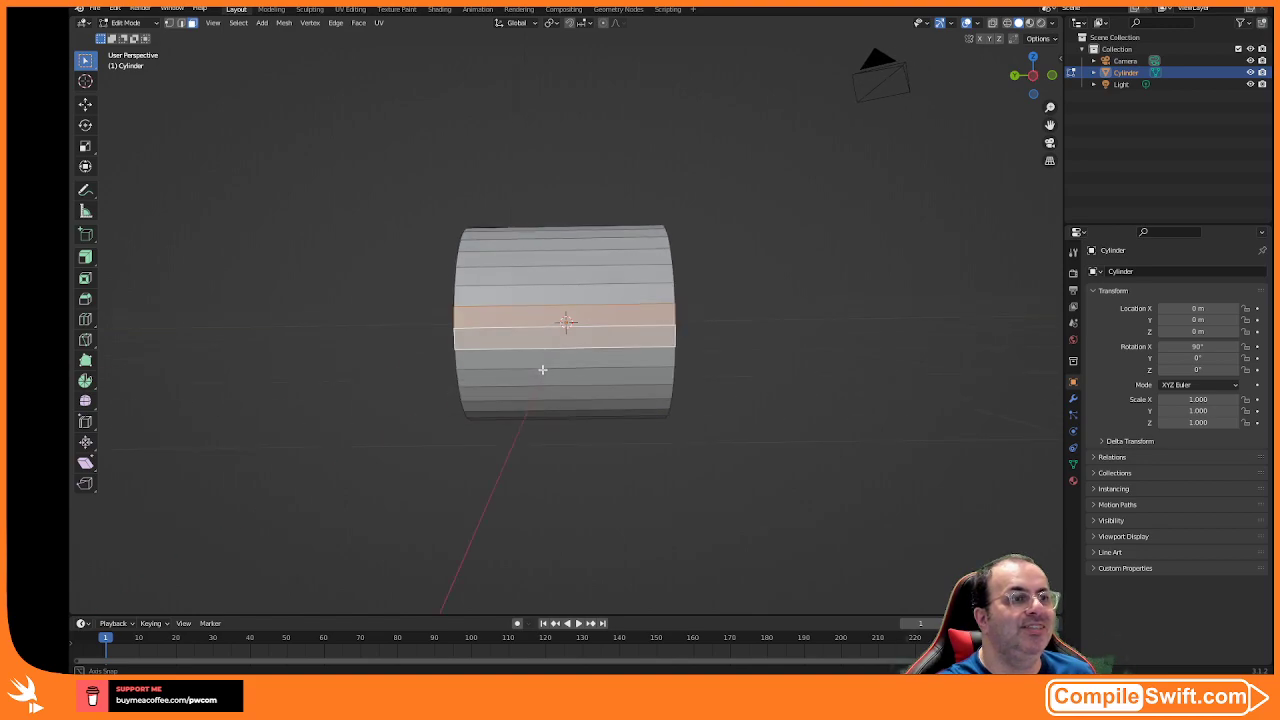
{"action": "left_click", "coordinate": [541, 358], "text": "shift"}
{"action": "left_click", "coordinate": [539, 297], "text": "shift"}
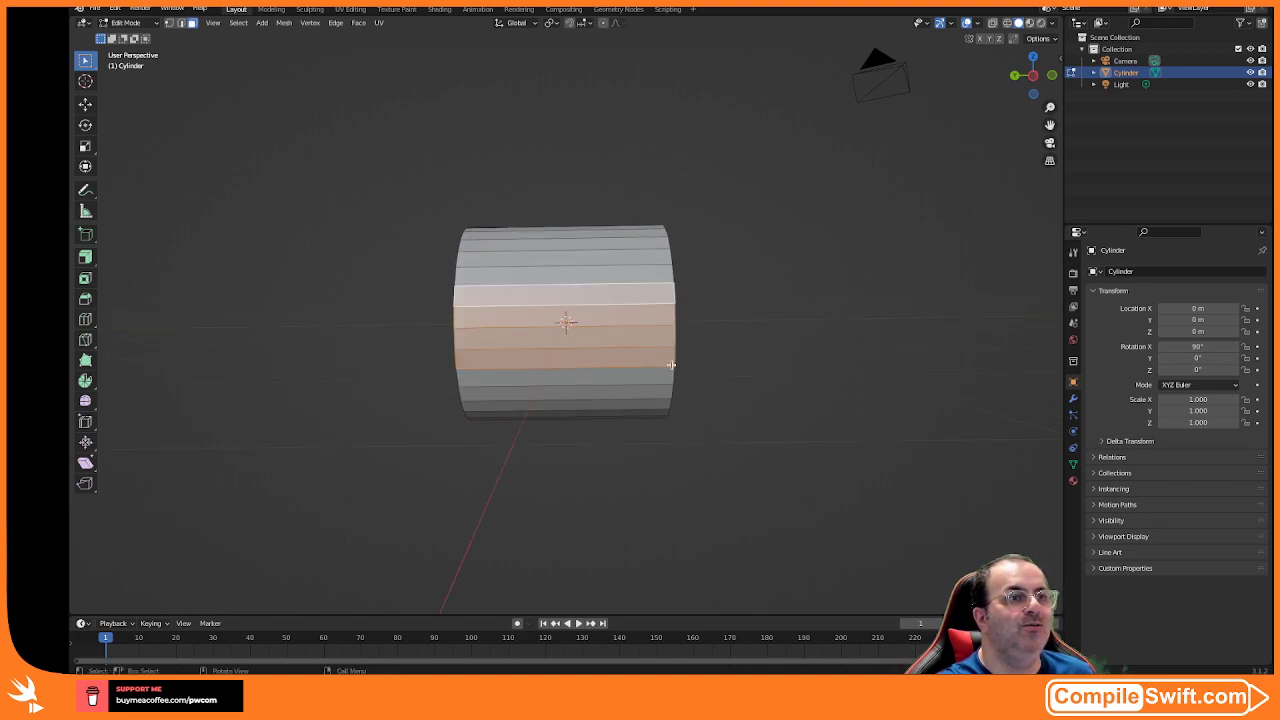
- Add the four matching lengthwise faces on the opposite side of the cylinder to the selection
{"action": "middle_click_drag", "start_coordinate": [717, 354], "coordinate": [447, 358]}
{"action": "left_click", "coordinate": [538, 343], "text": "alt"}
{"action": "left_click", "coordinate": [540, 319], "text": "alt+shift"}
{"action": "left_click", "coordinate": [538, 298], "text": "alt+shift"}
{"action": "left_click", "coordinate": [531, 355], "text": "alt+shift"}
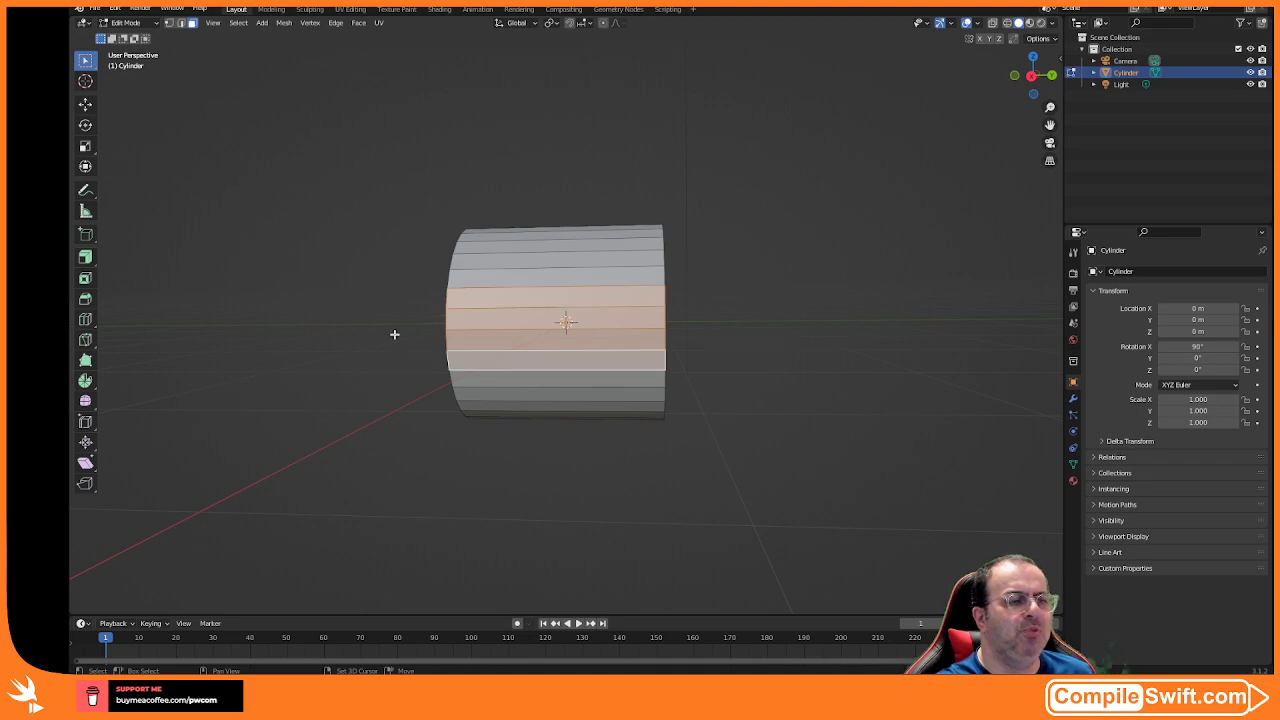
- Extrude both selected groups of side faces outward along their normals to form two flared wings
{"action": "middle_click_drag", "start_coordinate": [343, 323], "coordinate": [443, 356]}
{"action": "scroll", "coordinate": [457, 354], "scroll_direction": "up", "scroll_amount": 3}
{"action": "scroll", "coordinate": [457, 354], "scroll_direction": "down", "scroll_amount": 5}
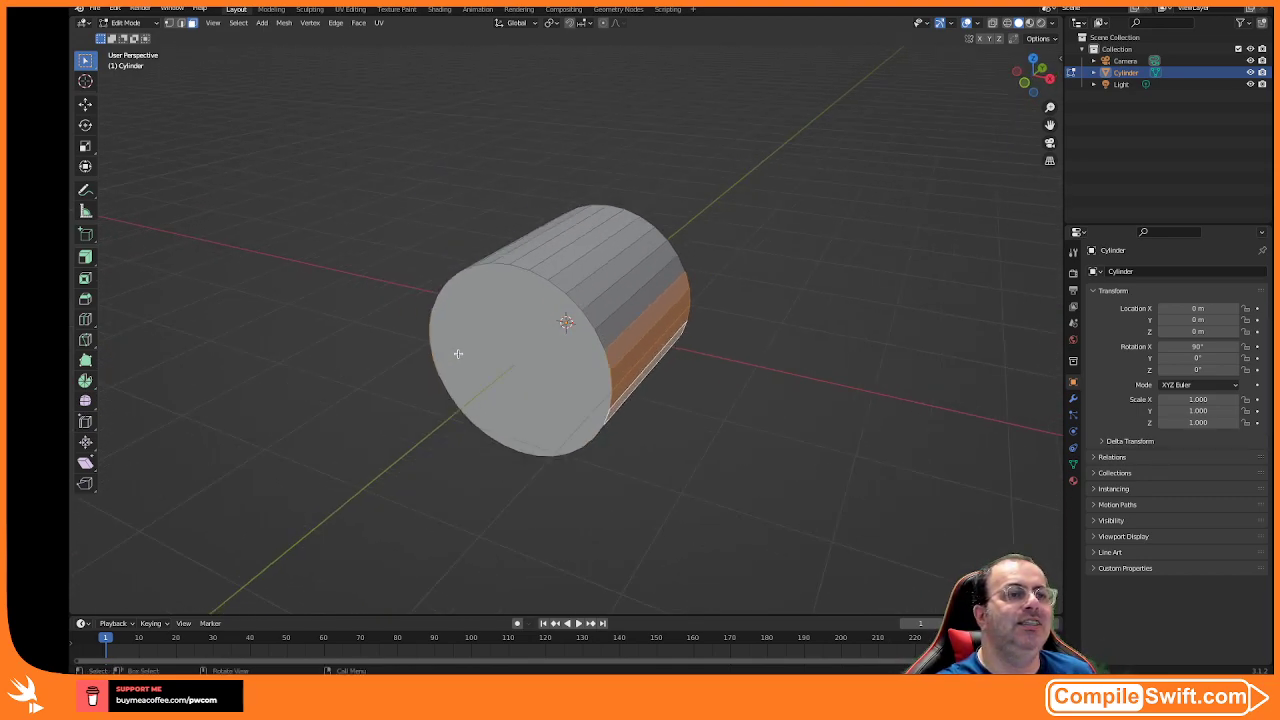
{"action": "scroll", "coordinate": [459, 354], "scroll_direction": "up", "scroll_amount": 2}
{"action": "scroll", "coordinate": [455, 352], "scroll_direction": "down", "scroll_amount": 1}
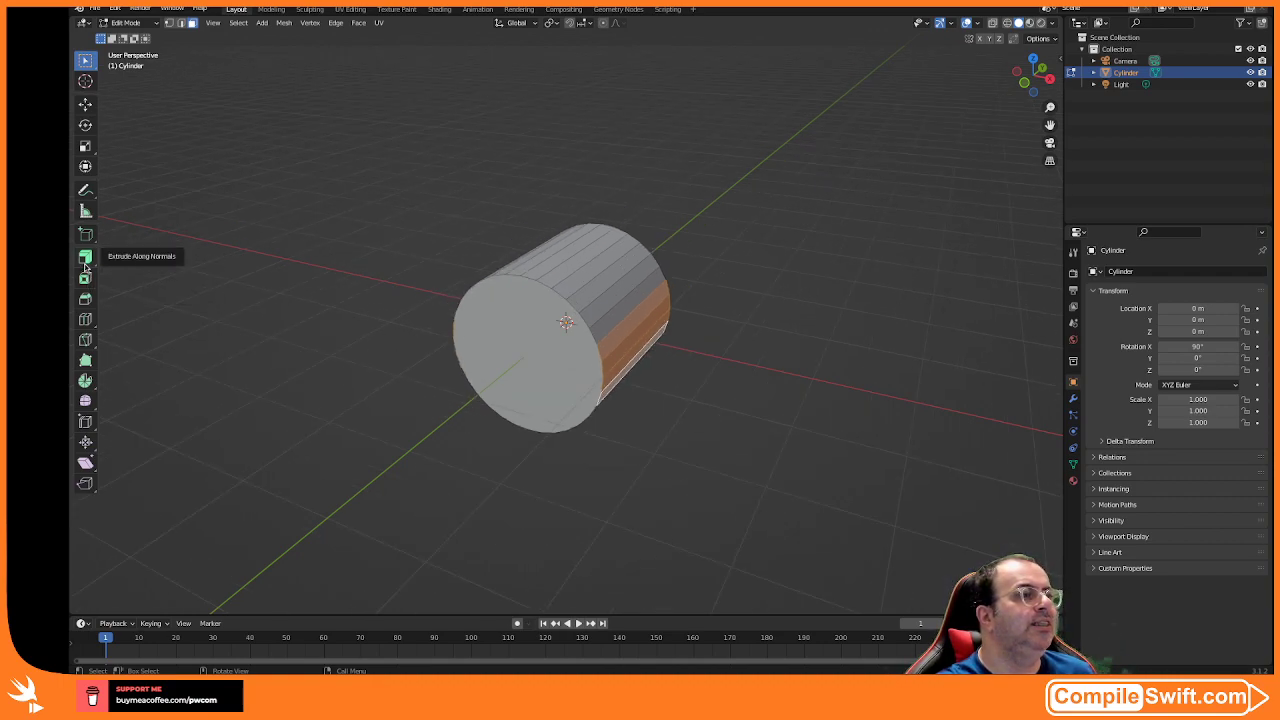
{"action": "left_click_drag", "start_coordinate": [85, 258], "coordinate": [133, 305]}
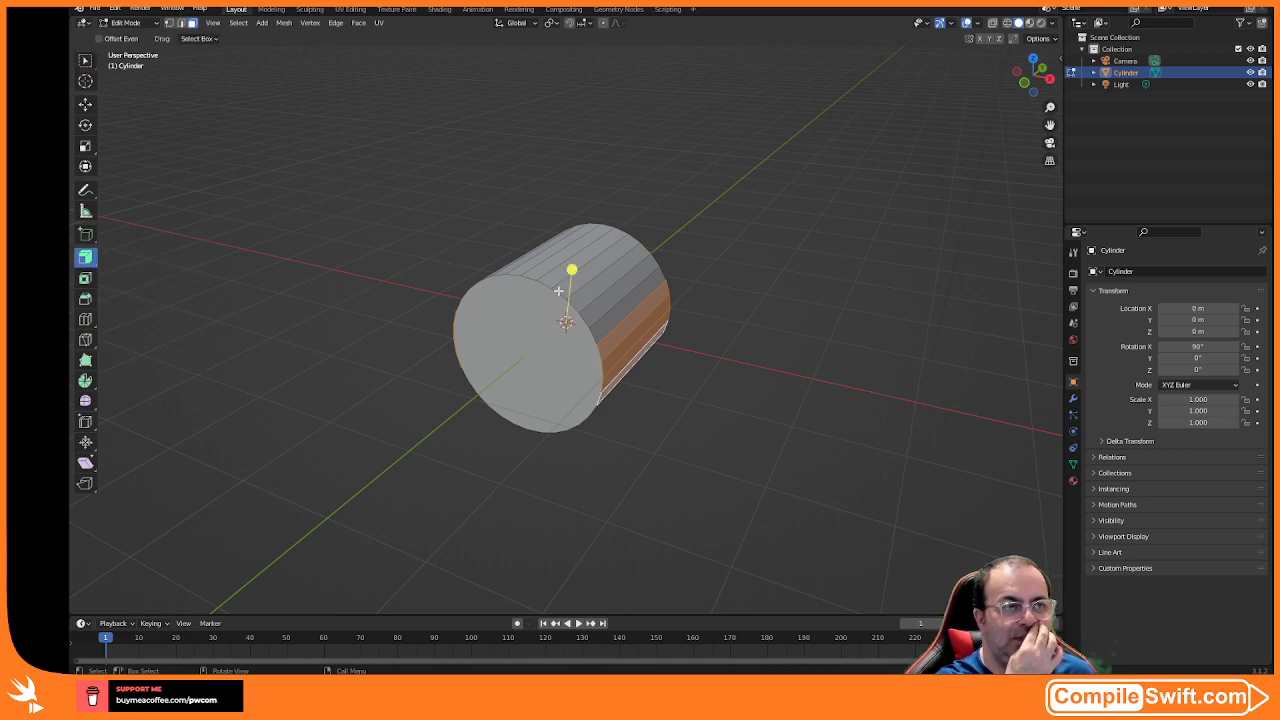
{"action": "left_click_drag", "start_coordinate": [571, 269], "coordinate": [581, 212]}
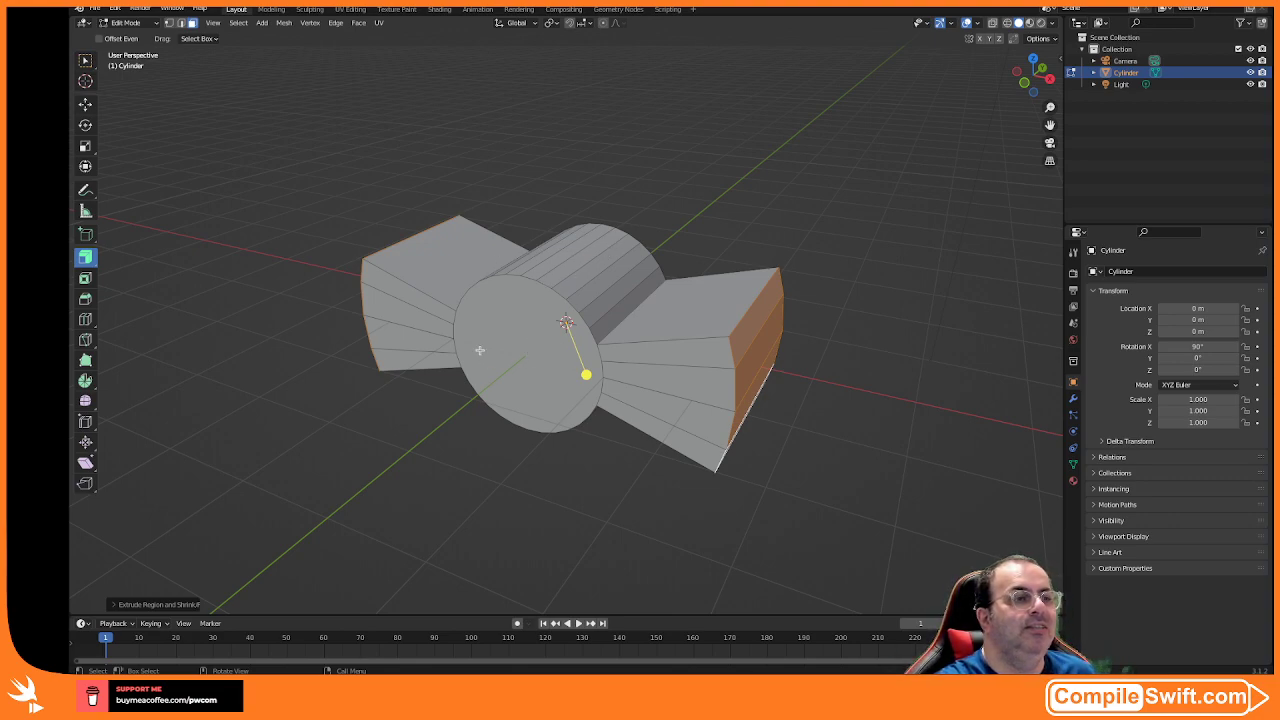
- Select the cylinder's front end cap and try to cut it with the Knife tool
{"action": "mouse_move", "coordinate": [609, 407]}
{"action": "middle_mouse_down"}
{"action": "mouse_move", "coordinate": [590, 400]}
{"action": "mouse_move", "coordinate": [580, 422]}
{"action": "mouse_move", "coordinate": [537, 438]}
{"action": "mouse_move", "coordinate": [551, 429]}
{"action": "mouse_move", "coordinate": [367, 411]}
{"action": "mouse_move", "coordinate": [617, 406]}
{"action": "mouse_move", "coordinate": [603, 406]}
{"action": "middle_mouse_up"}
{"action": "left_click", "coordinate": [555, 313]}
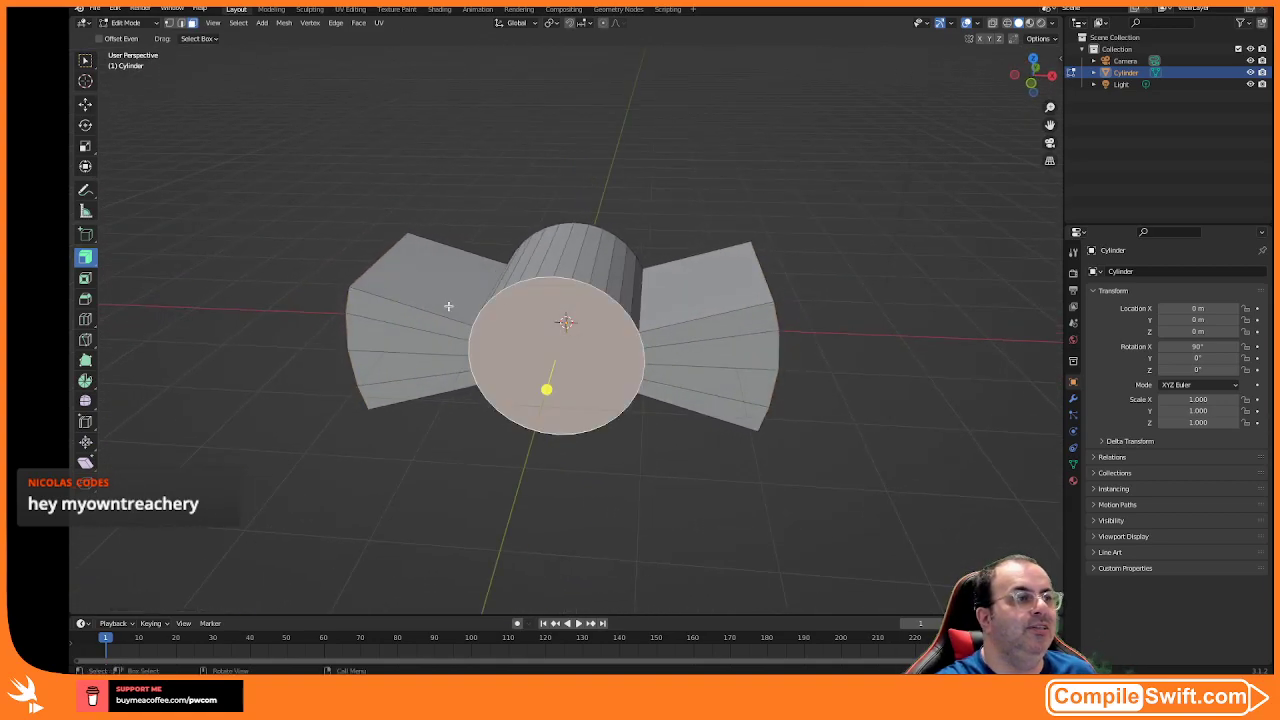
{"action": "left_click", "coordinate": [85, 319]}
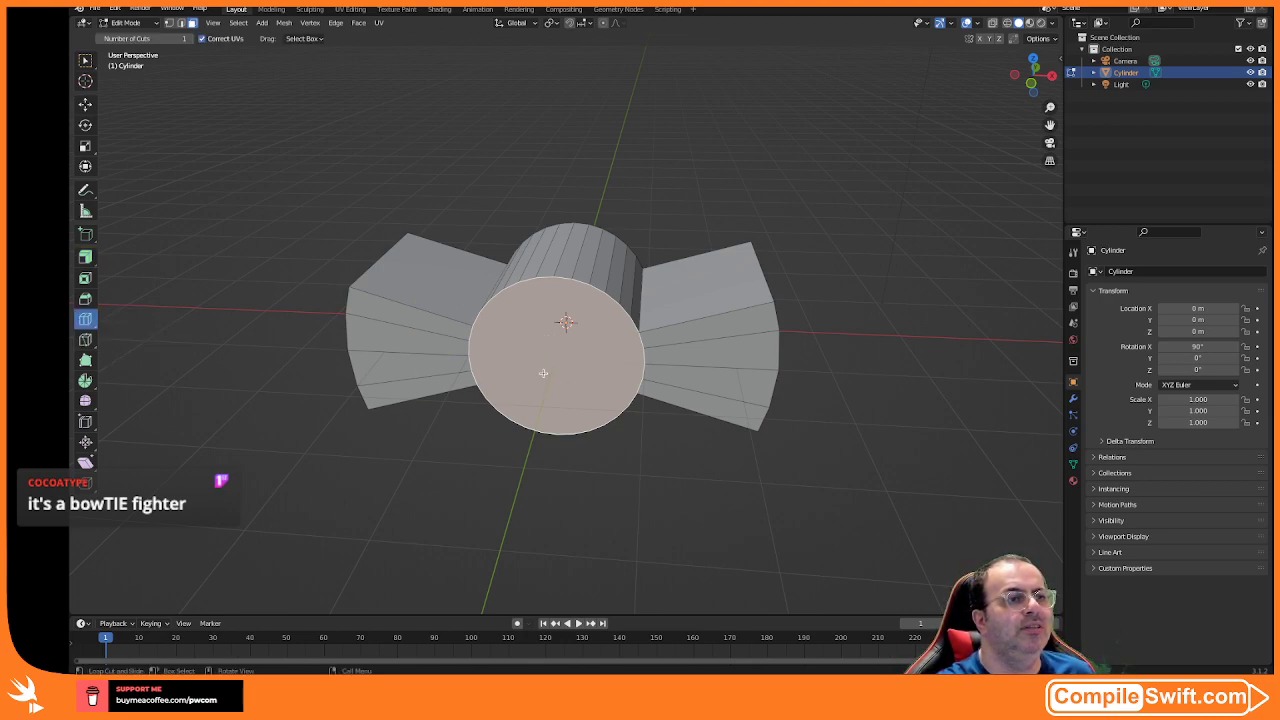
{"action": "left_click", "coordinate": [86, 320]}
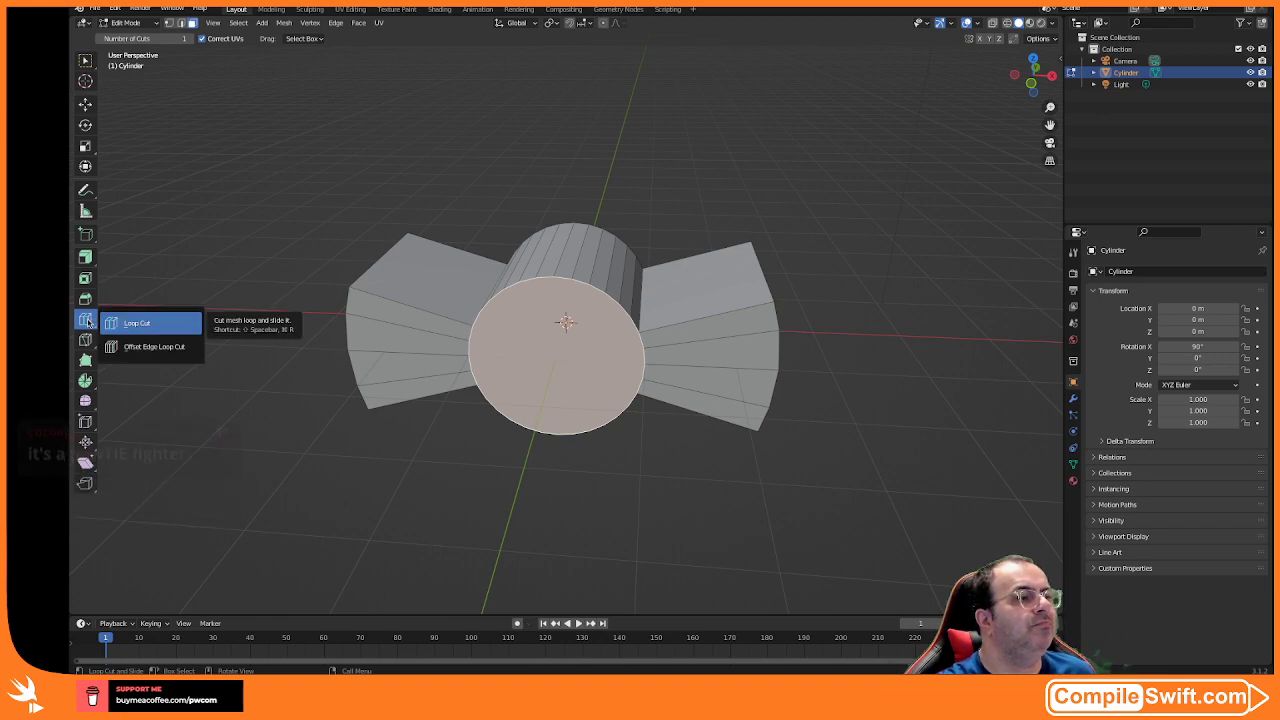
{"action": "left_click", "coordinate": [85, 340]}
{"action": "left_click", "coordinate": [555, 358]}
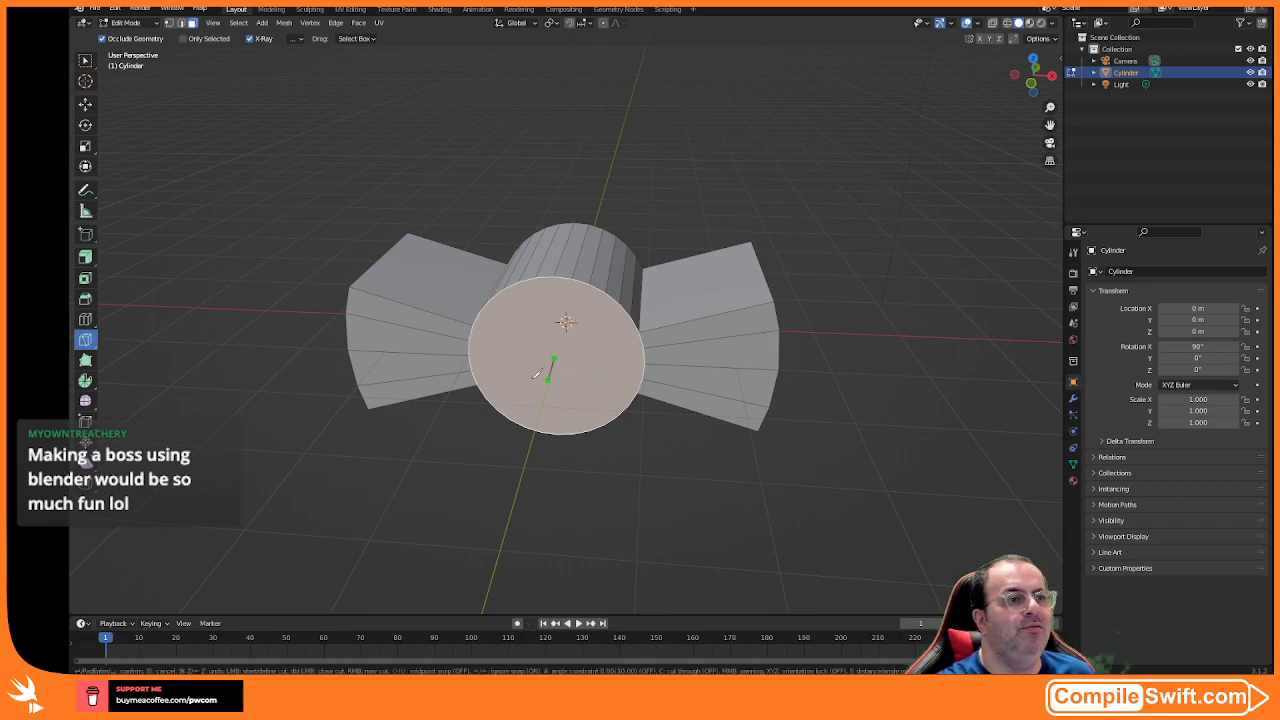
{"action": "key", "text": "Escape"}
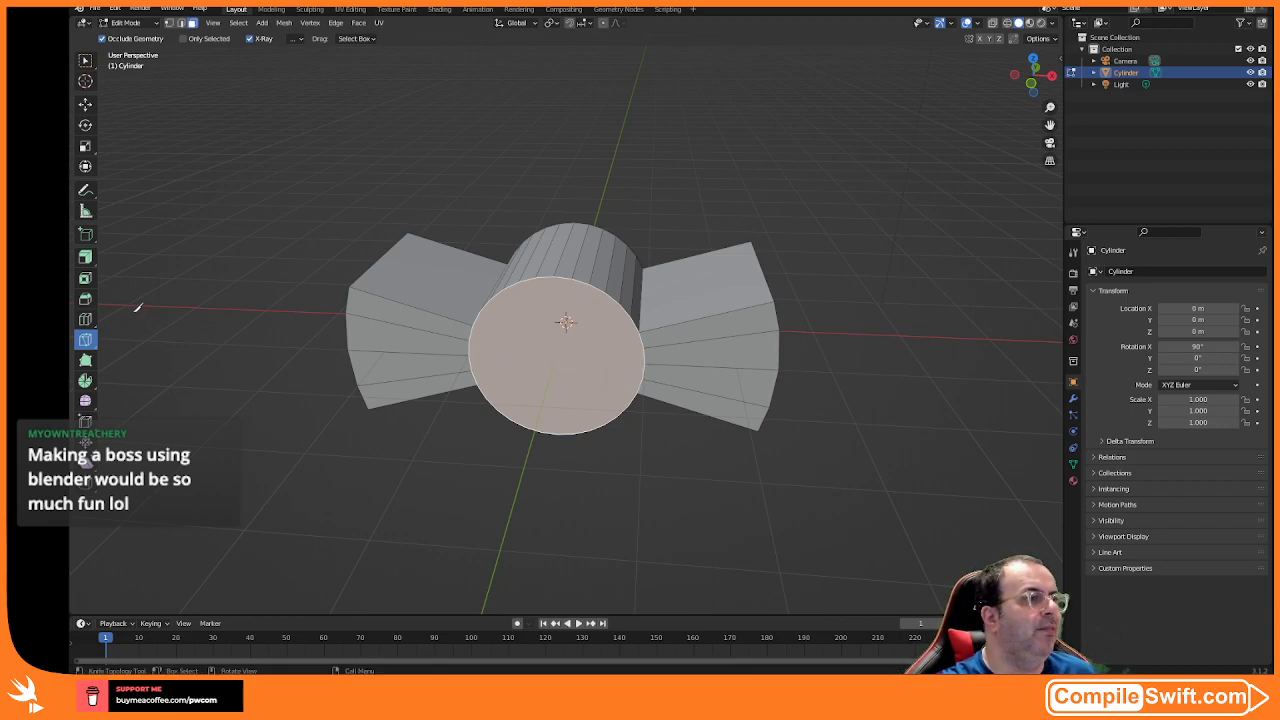
- Try to add single loop cuts across one extruded wing and along the cylinder body
{"action": "left_click", "coordinate": [87, 319]}
{"action": "left_click", "coordinate": [476, 424]}
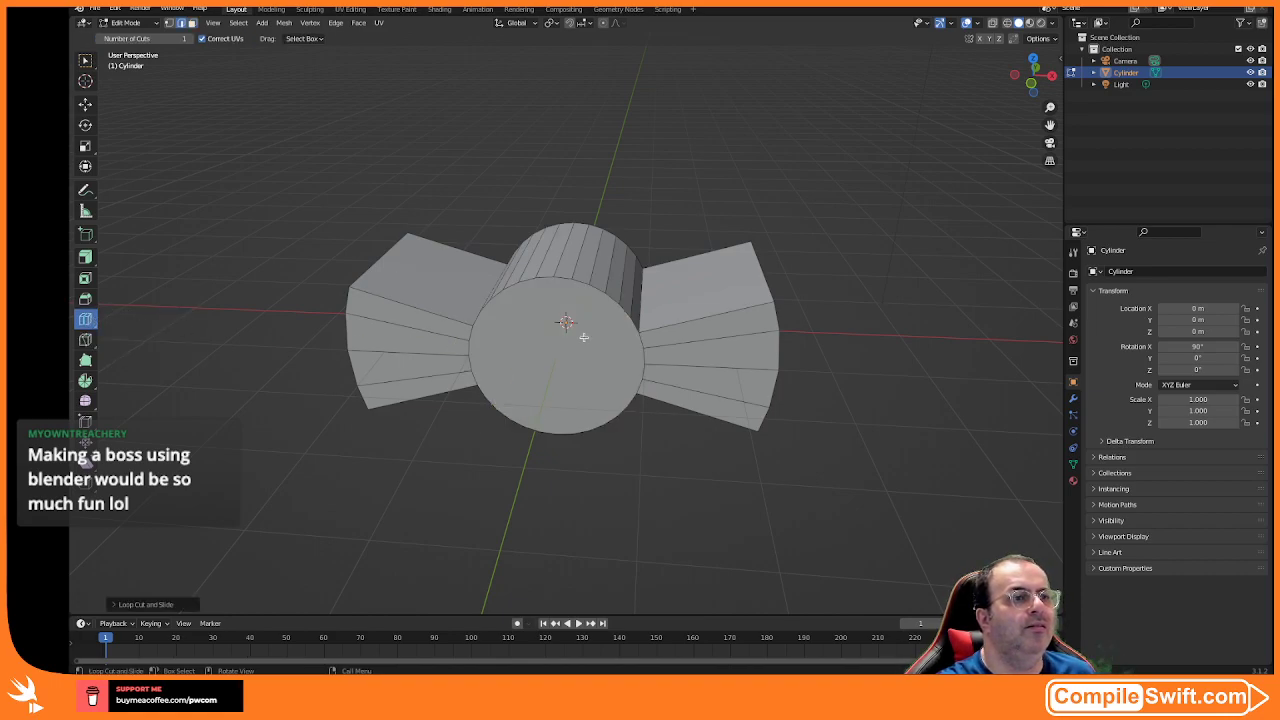
{"action": "middle_click_drag", "start_coordinate": [585, 356], "coordinate": [545, 340]}
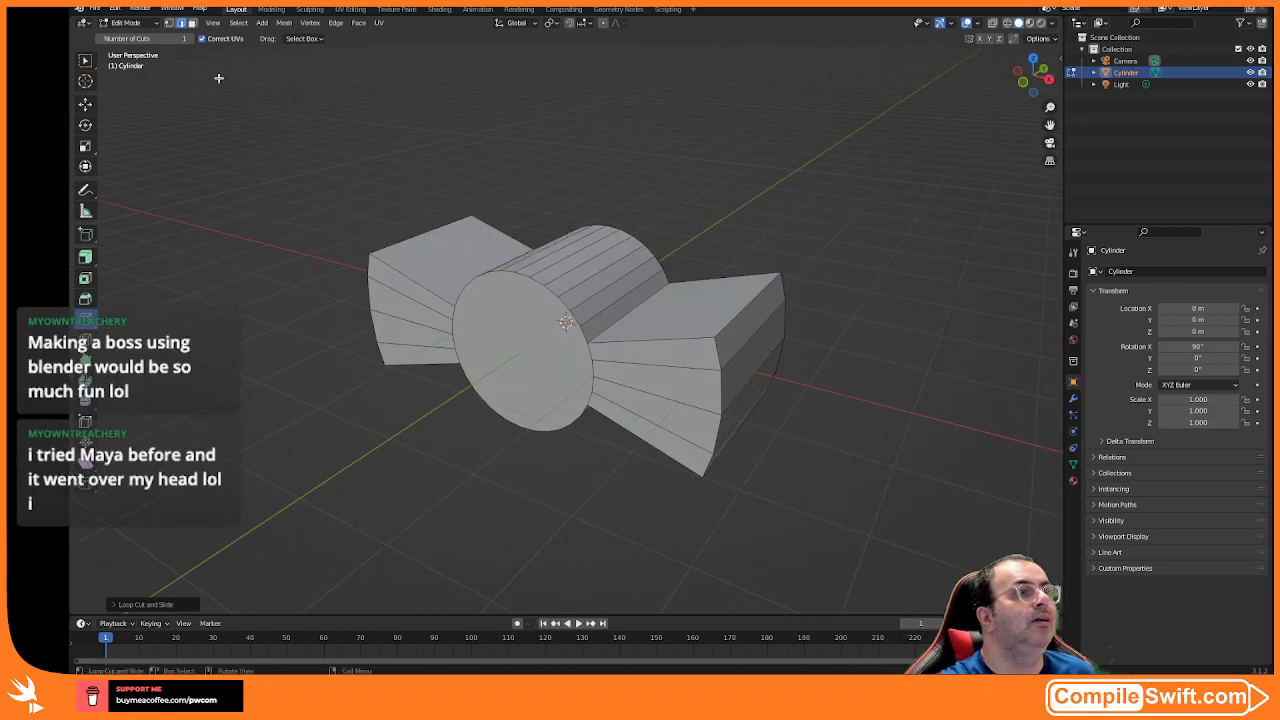
{"action": "left_click", "coordinate": [191, 23]}
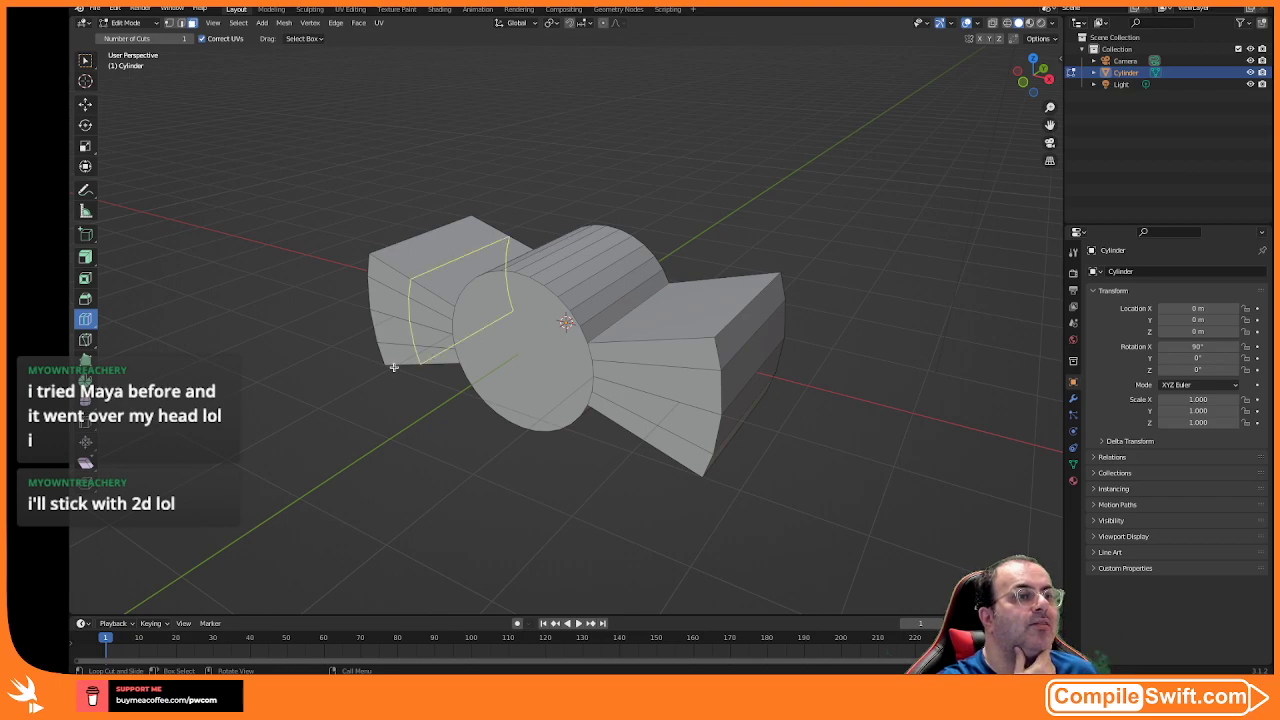
{"action": "left_click", "coordinate": [532, 333]}
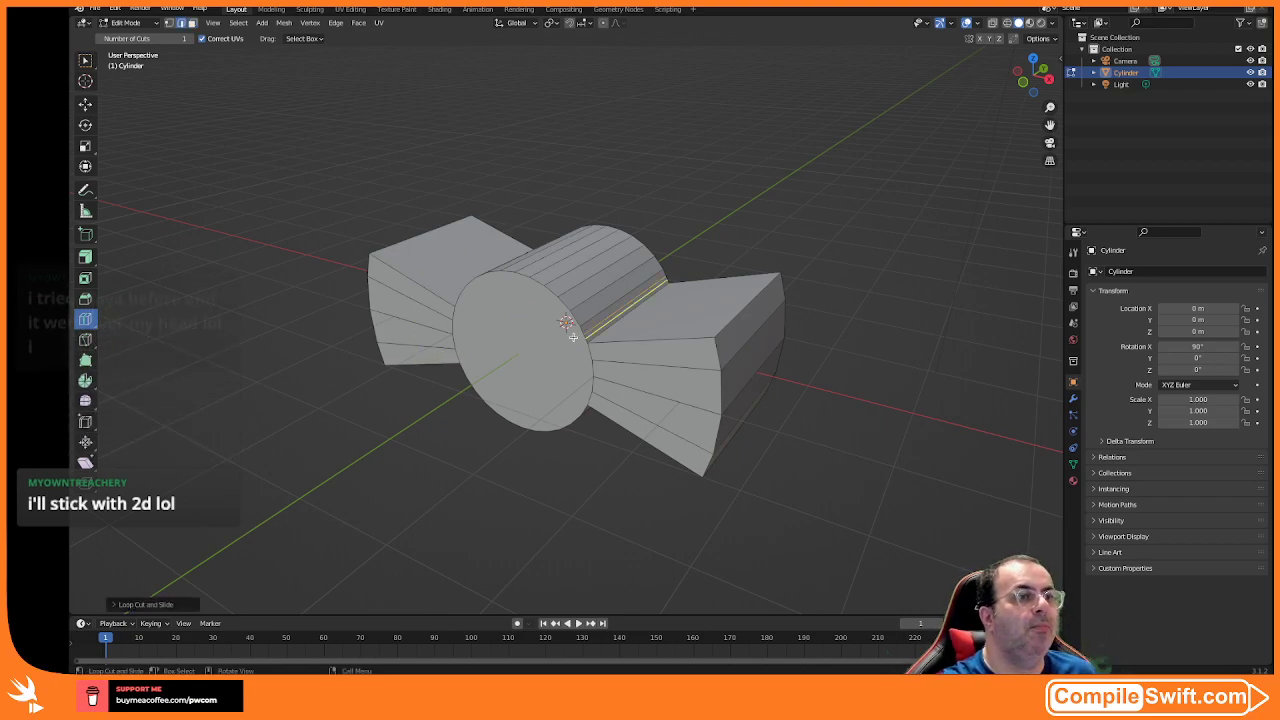
{"action": "left_click", "coordinate": [434, 278]}
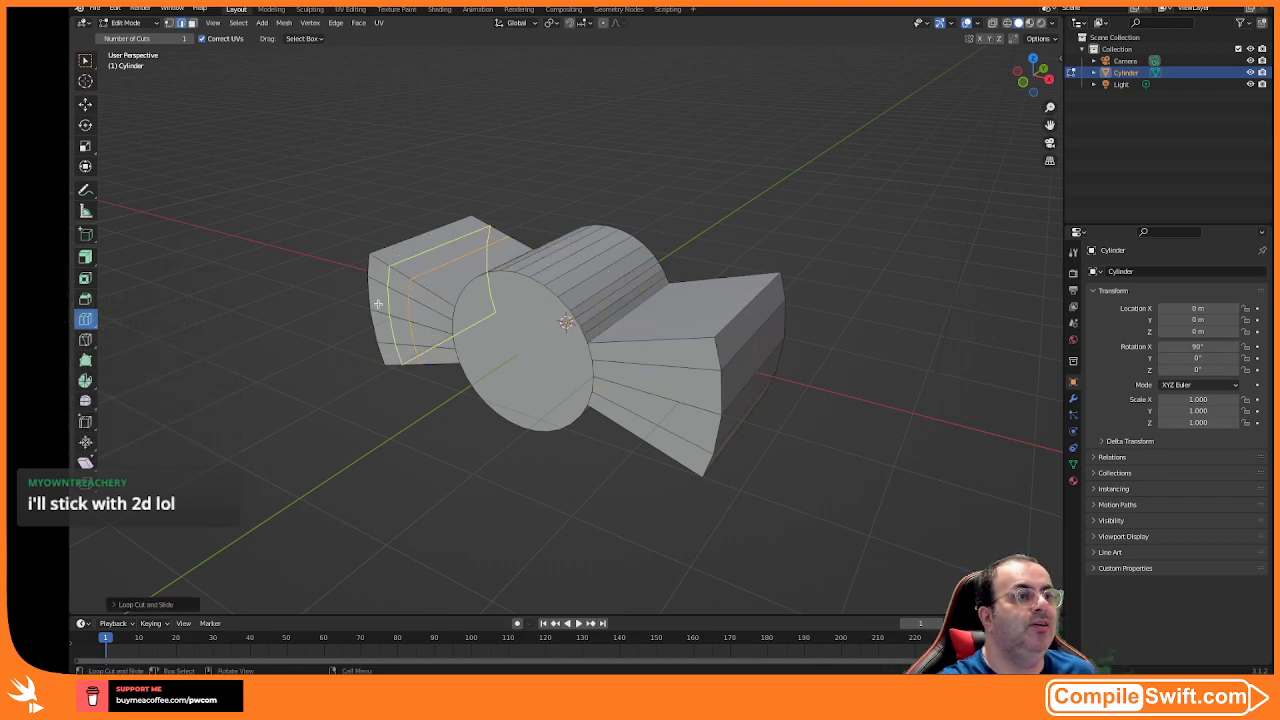
{"action": "left_click", "coordinate": [570, 367]}
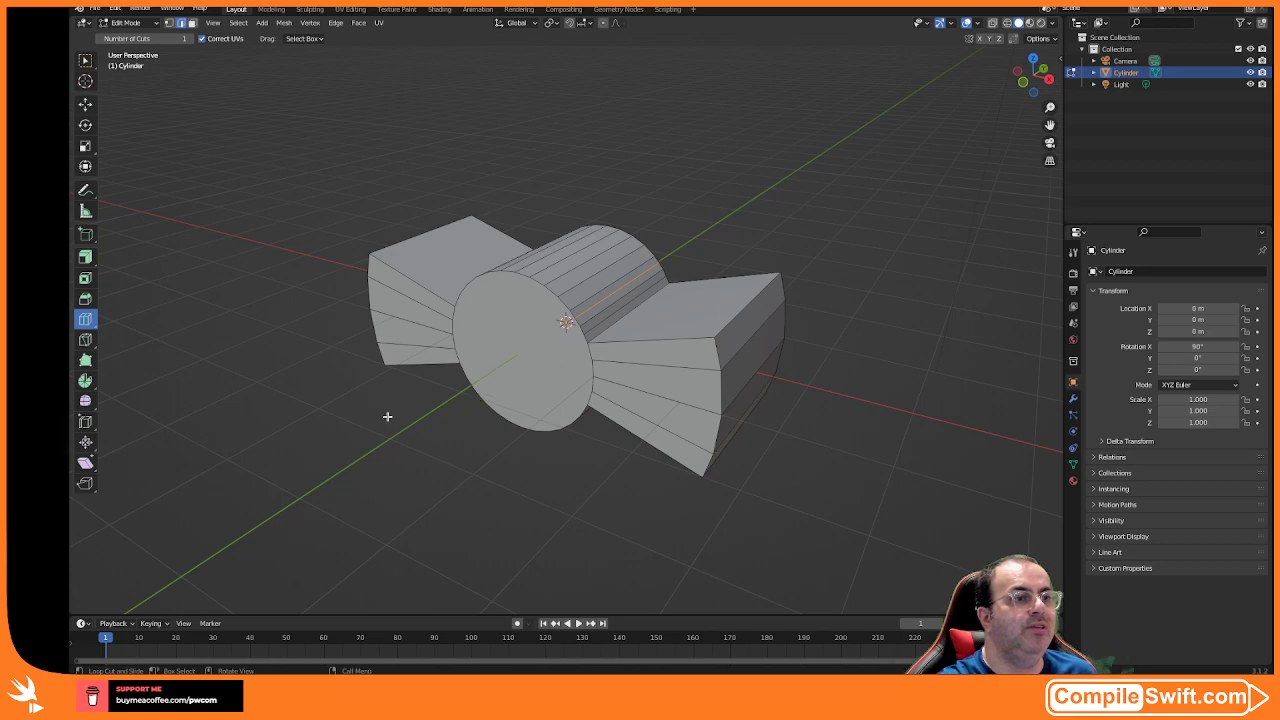
{"action": "middle_click_drag", "start_coordinate": [392, 419], "coordinate": [417, 406]}
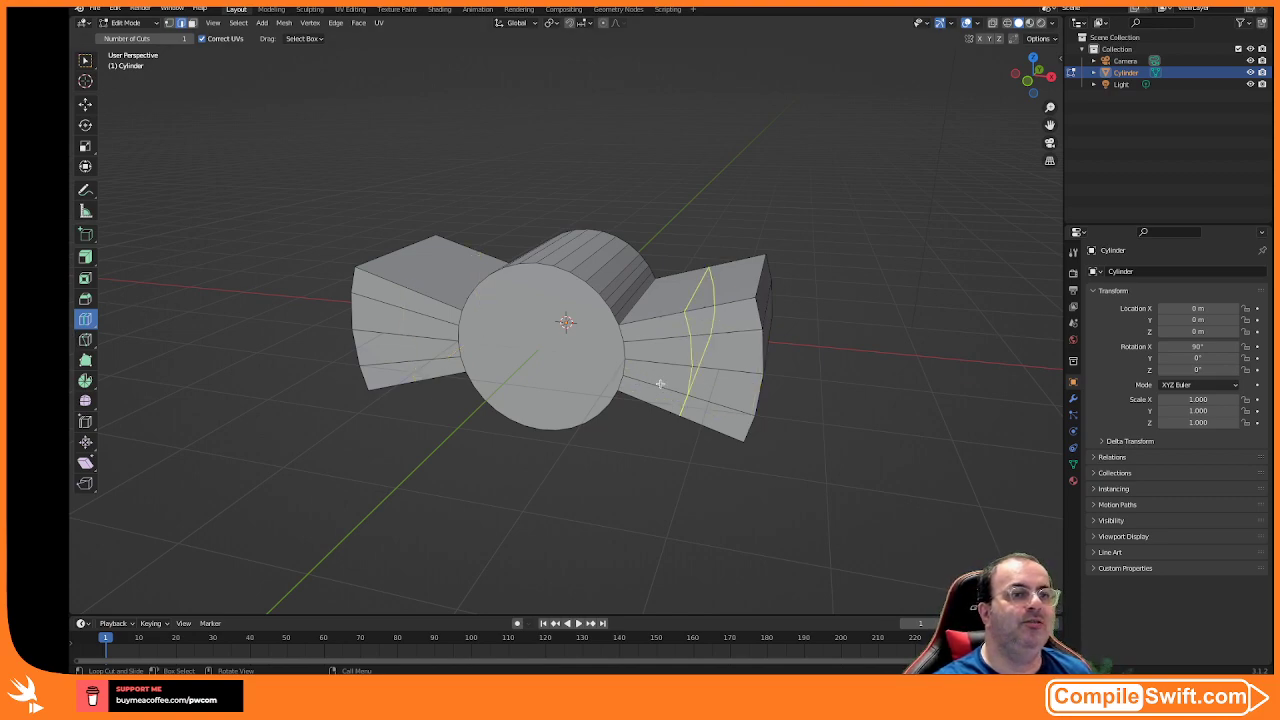
- Try to inset the cylinder's front end cap, and enable the Individual option of Inset Faces
{"action": "middle_click_drag", "start_coordinate": [808, 369], "coordinate": [808, 371]}
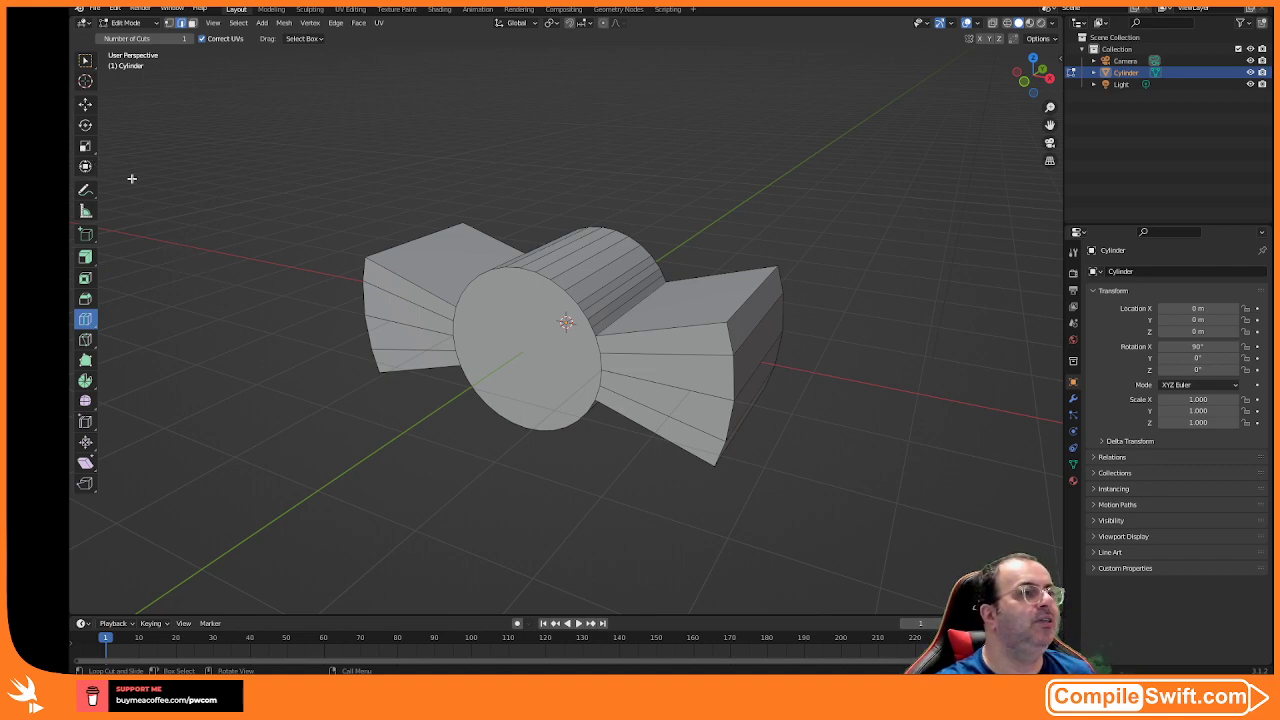
{"action": "middle_click_drag", "start_coordinate": [207, 238], "coordinate": [211, 237]}
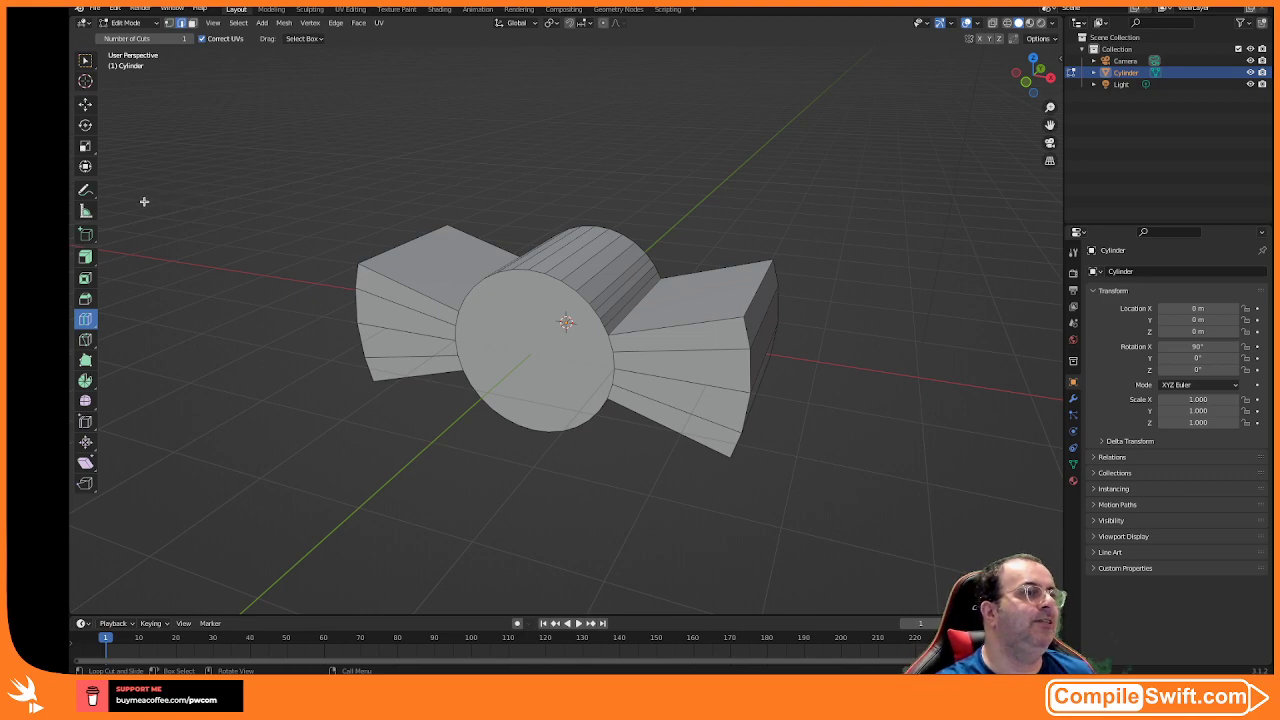
{"action": "left_click", "coordinate": [86, 280]}
{"action": "left_click", "coordinate": [518, 348]}
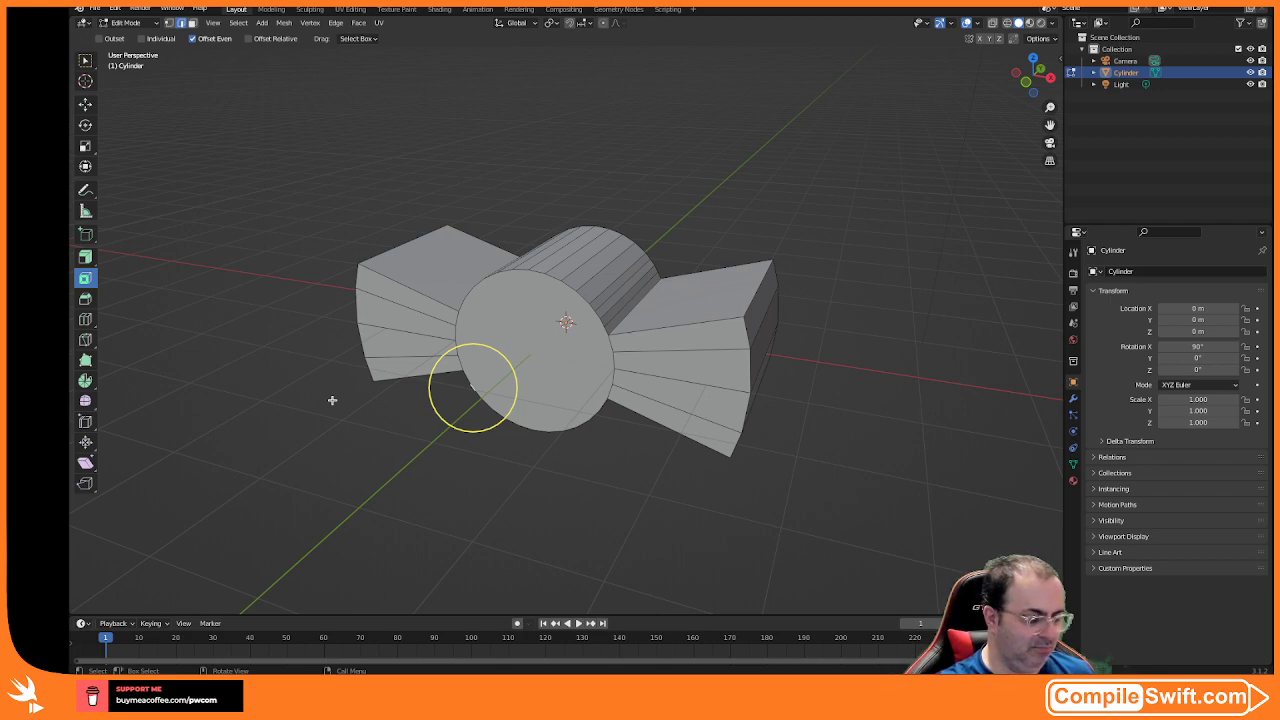
{"action": "left_click", "coordinate": [332, 400]}
{"action": "left_click", "coordinate": [171, 40]}
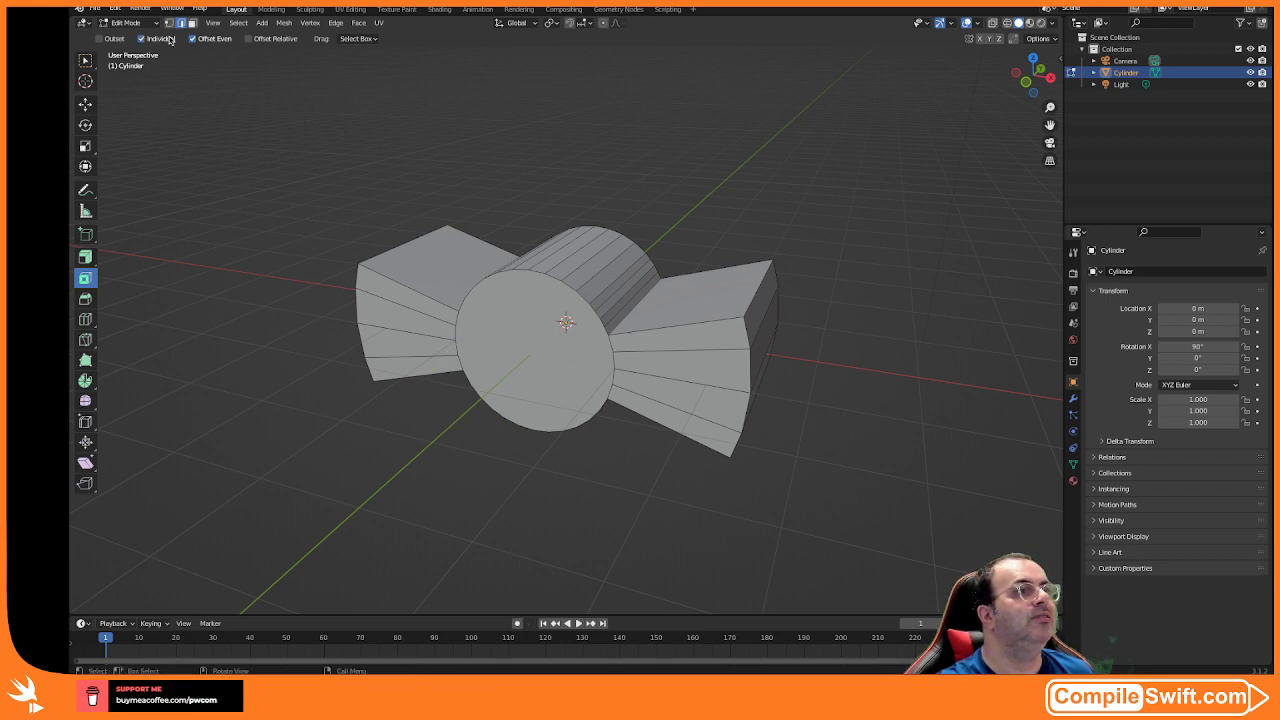
{"action": "left_click", "coordinate": [150, 22]}
{"action": "left_click", "coordinate": [132, 35]}
{"action": "left_click", "coordinate": [156, 23]}
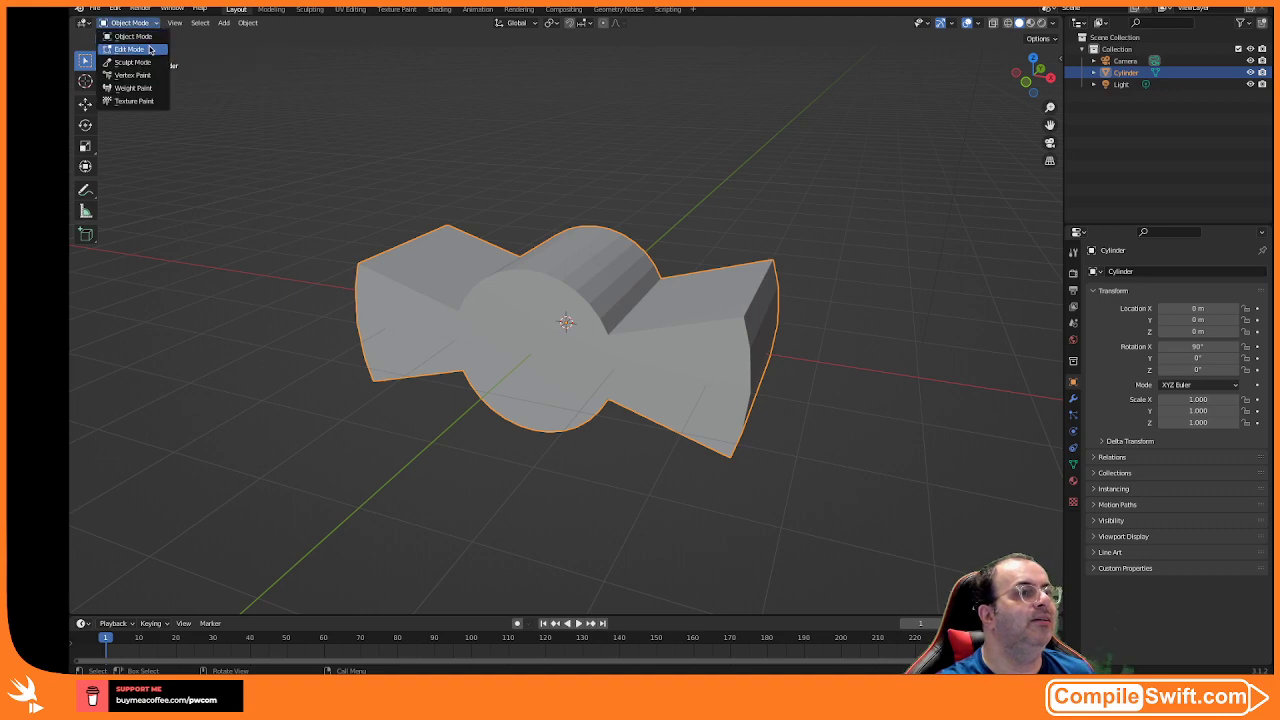
{"action": "left_click", "coordinate": [151, 49]}
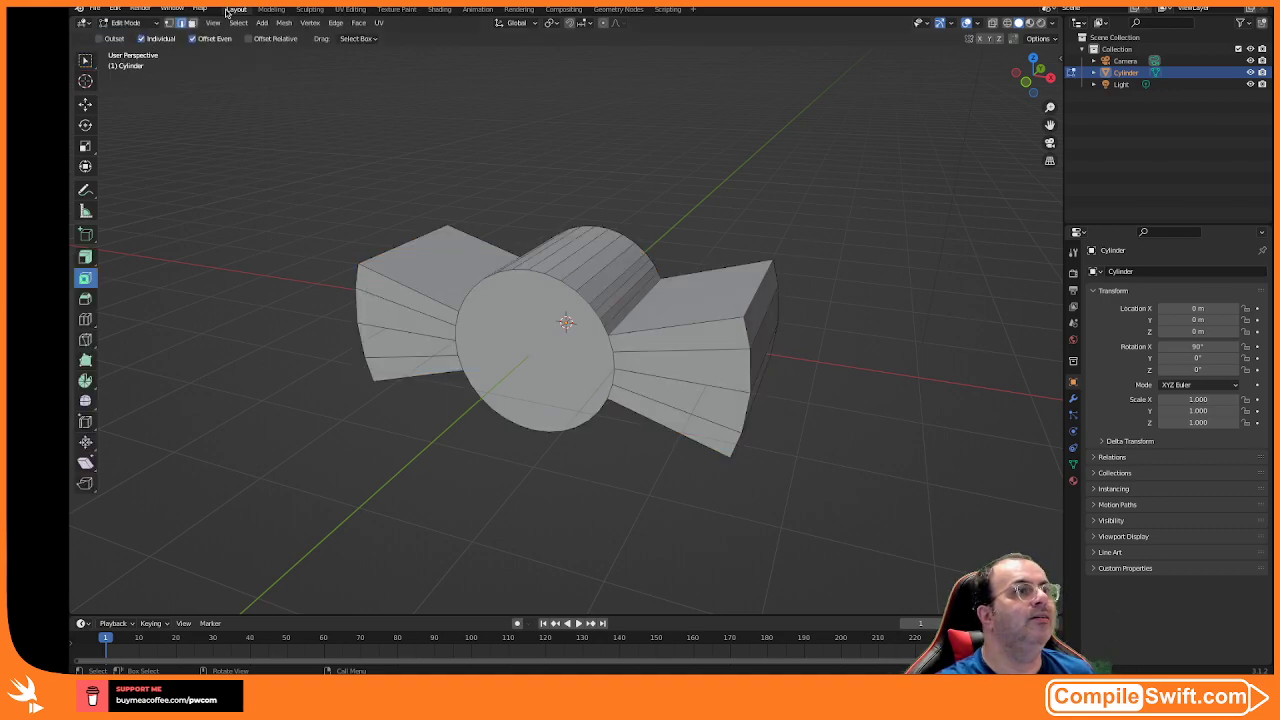
- Switch to face selection and select the cylinder's front end cap
{"action": "left_click", "coordinate": [193, 23]}
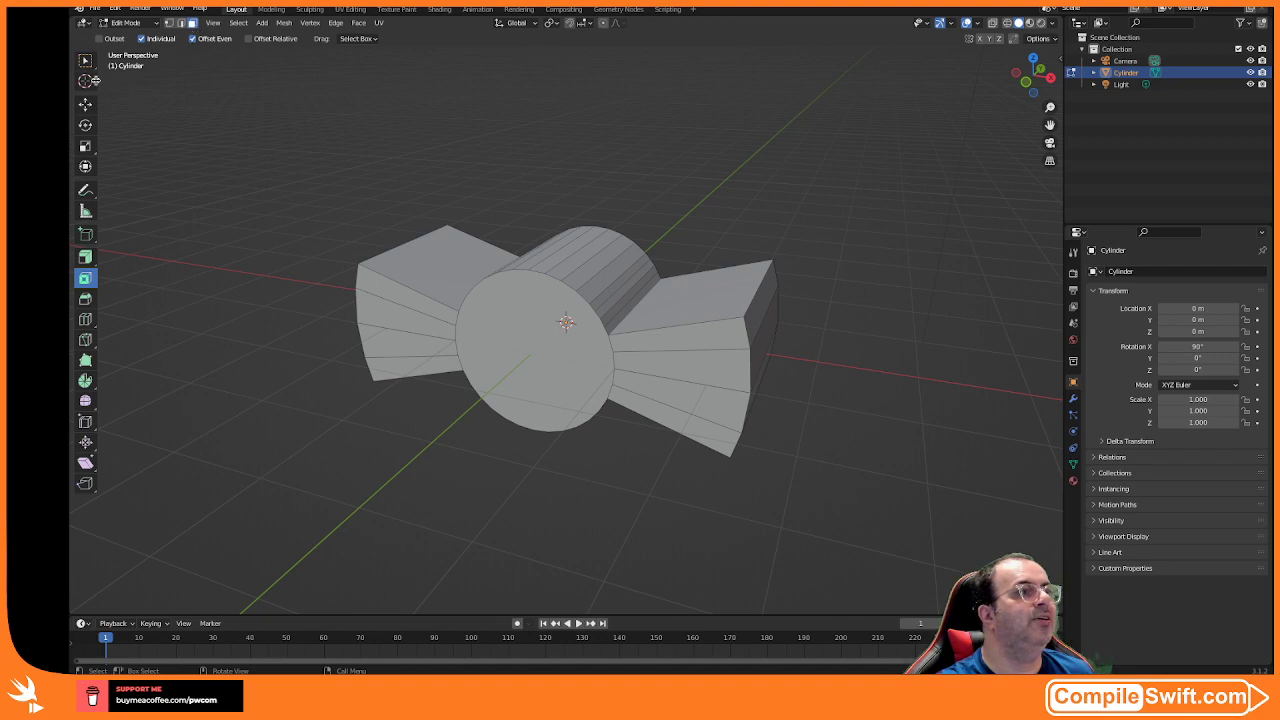
{"action": "left_click", "coordinate": [85, 61]}
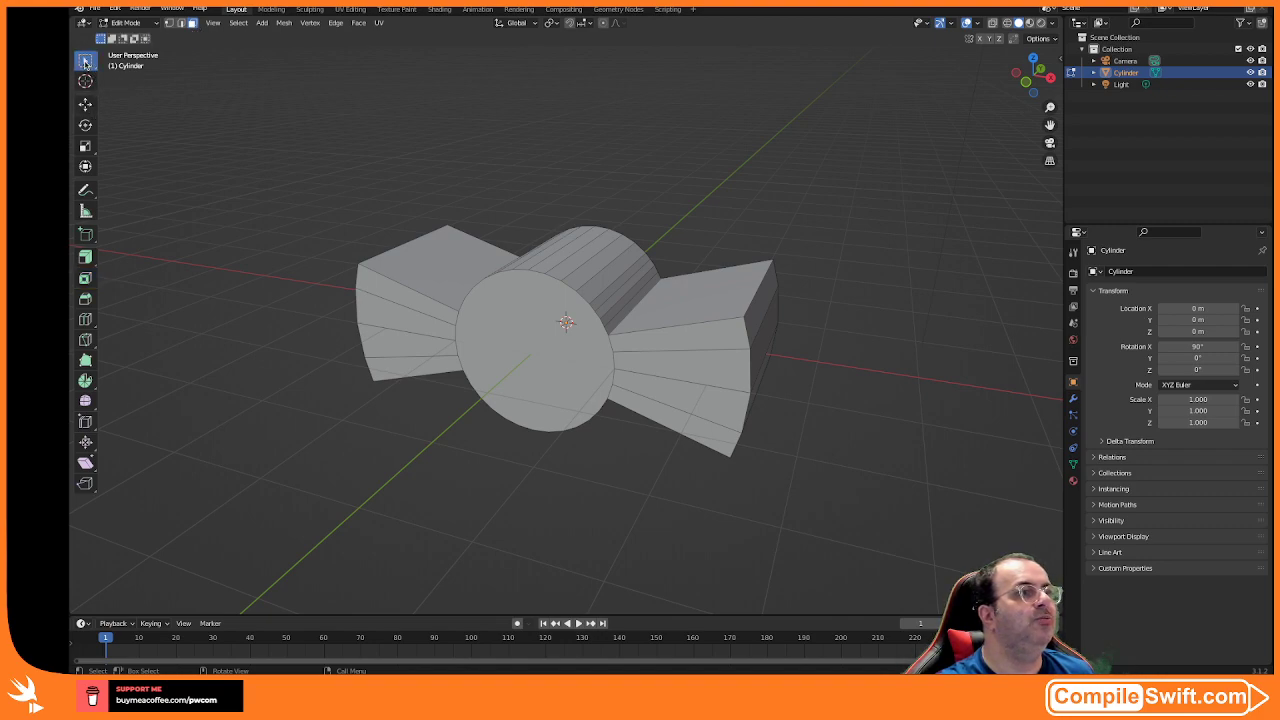
{"action": "left_click", "coordinate": [529, 351]}
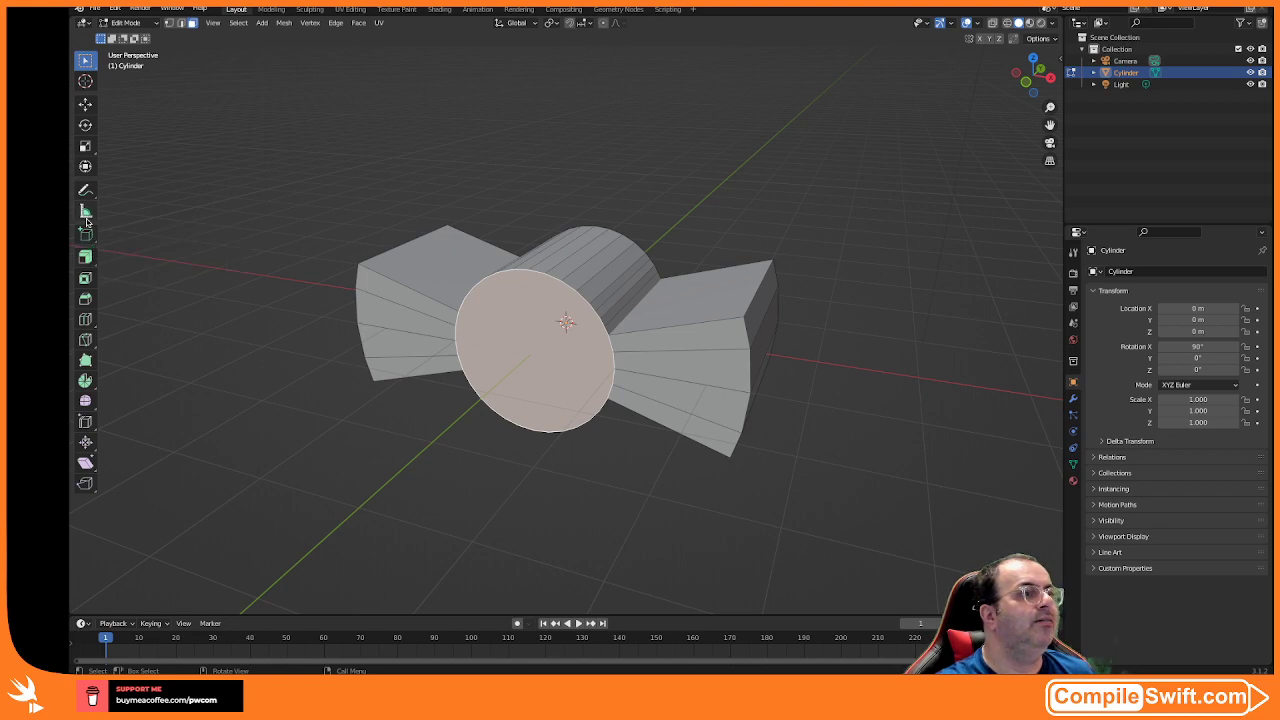
- Try to inset the selected front end cap, and undo the attempt
{"action": "left_click", "coordinate": [86, 279]}
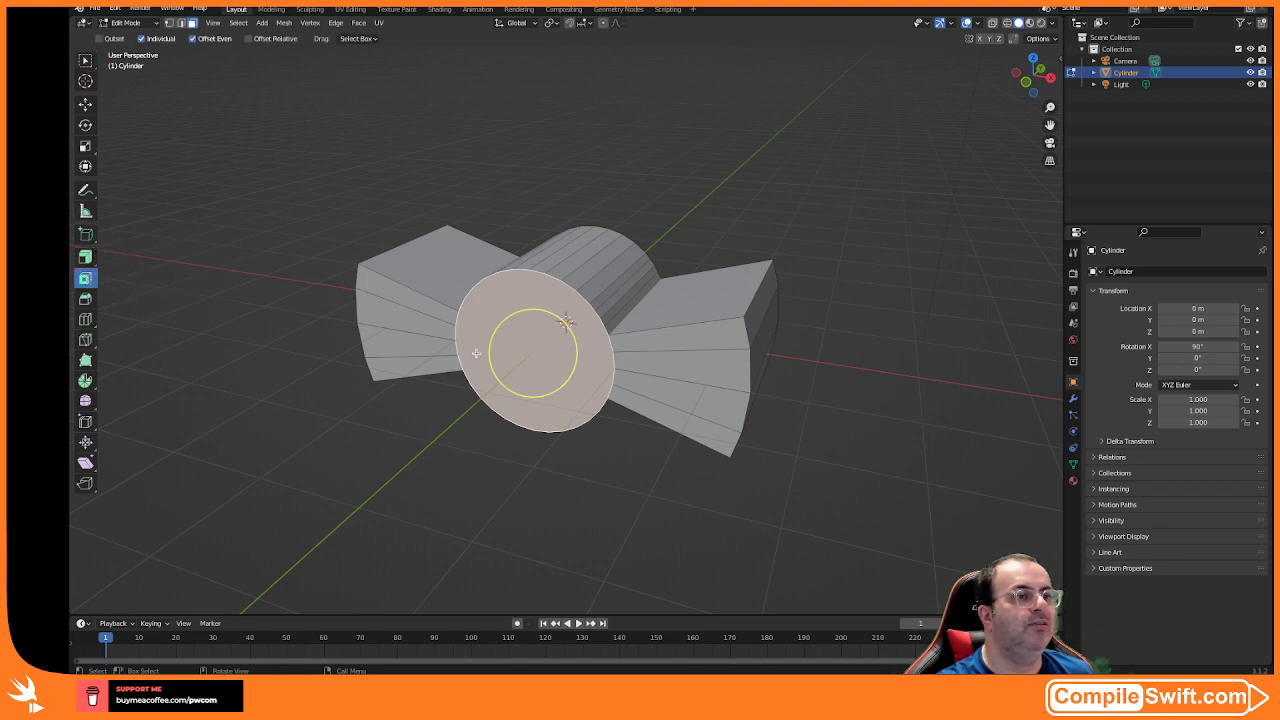
{"action": "middle_click_drag", "start_coordinate": [493, 369], "coordinate": [543, 352]}
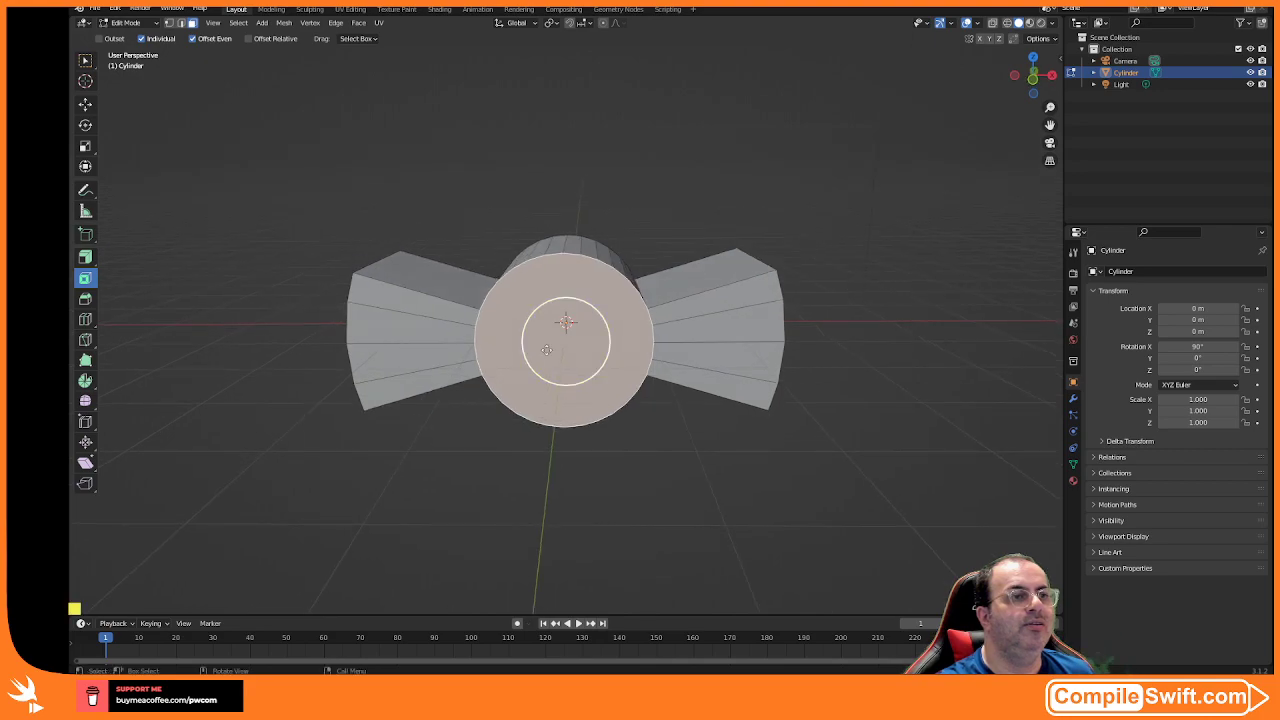
{"action": "left_click", "coordinate": [259, 307]}
{"action": "left_click", "coordinate": [584, 339]}
{"action": "left_click_drag", "start_coordinate": [583, 339], "coordinate": [557, 387]}
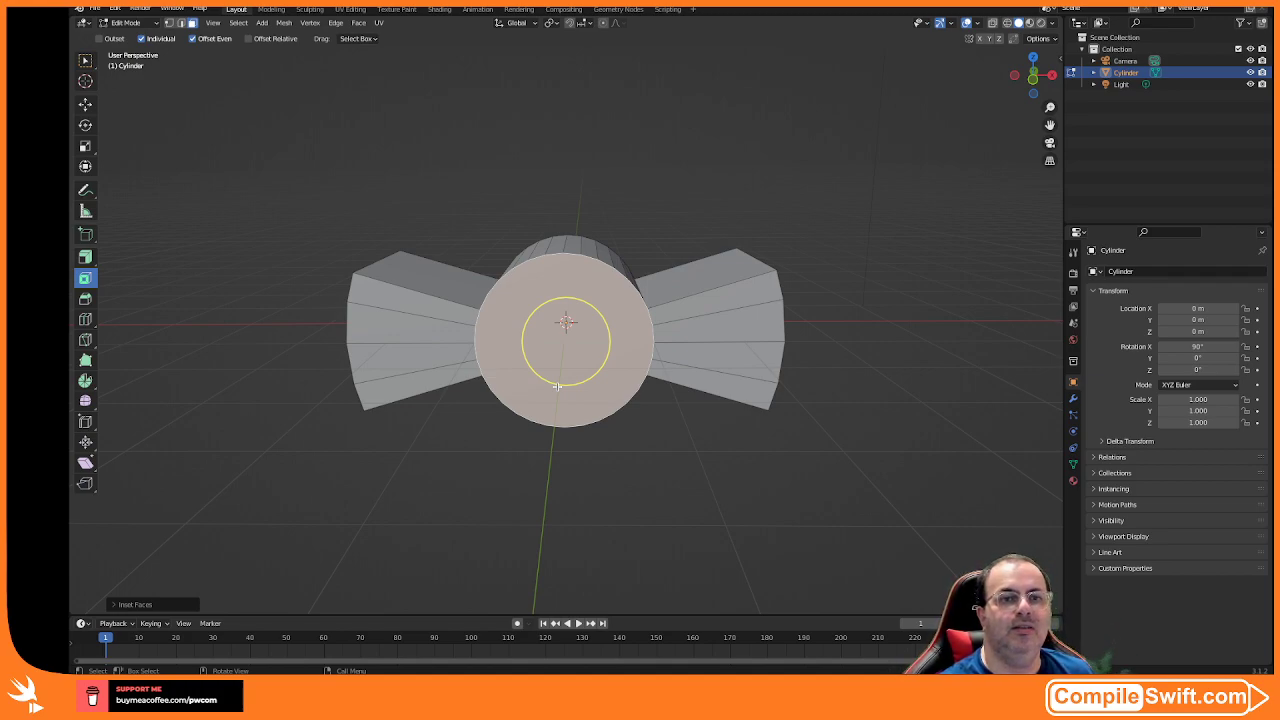
{"action": "key", "text": "ctrl+z"}
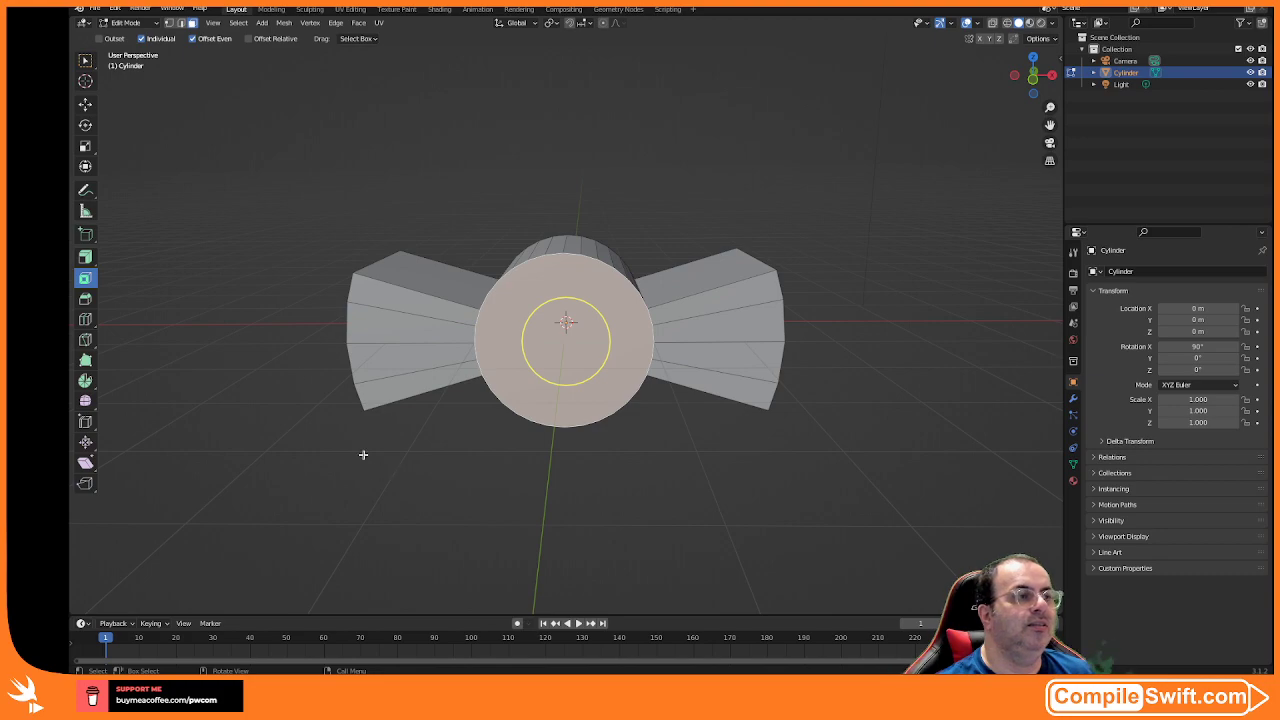
- Clear the selection, reselect the front end cap and try insetting it again
{"action": "left_click", "coordinate": [85, 61]}
{"action": "left_click", "coordinate": [224, 190]}
{"action": "left_click", "coordinate": [581, 338]}
{"action": "mouse_move", "coordinate": [548, 281]}
{"action": "middle_mouse_down"}
{"action": "mouse_move", "coordinate": [334, 297]}
{"action": "mouse_move", "coordinate": [585, 300]}
{"action": "mouse_move", "coordinate": [560, 292]}
{"action": "middle_mouse_up"}
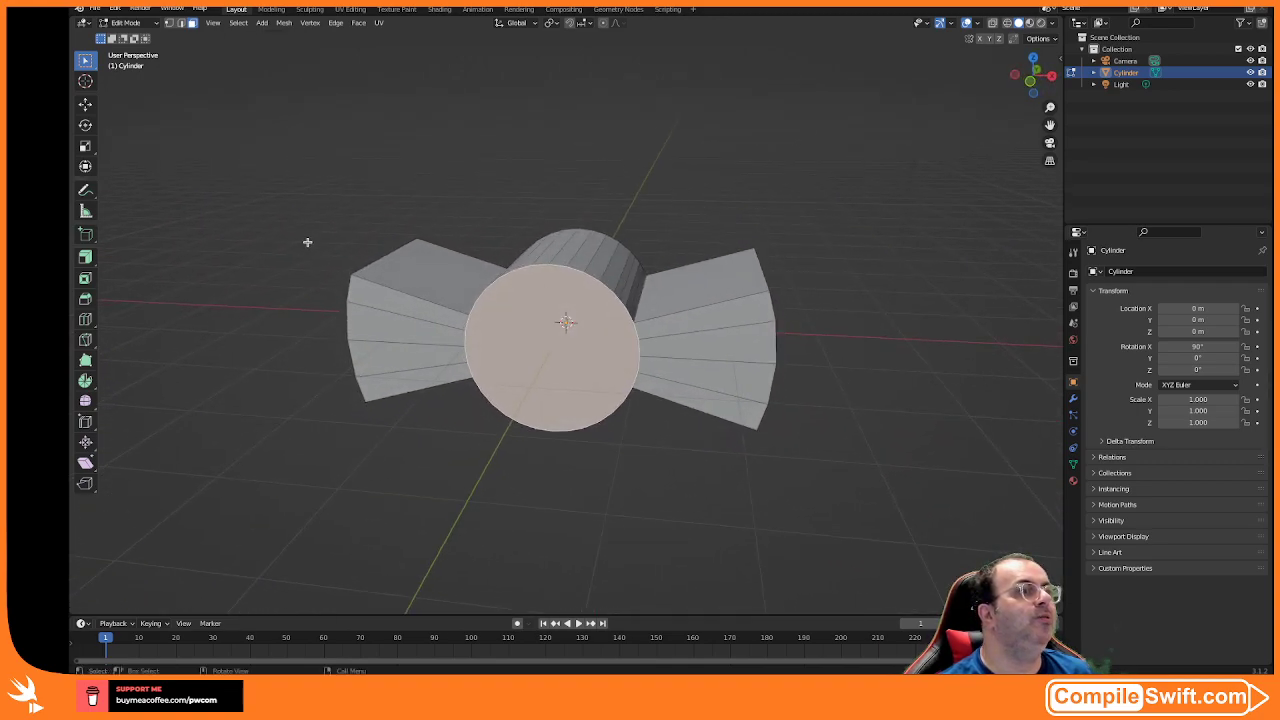
{"action": "left_click", "coordinate": [84, 280]}
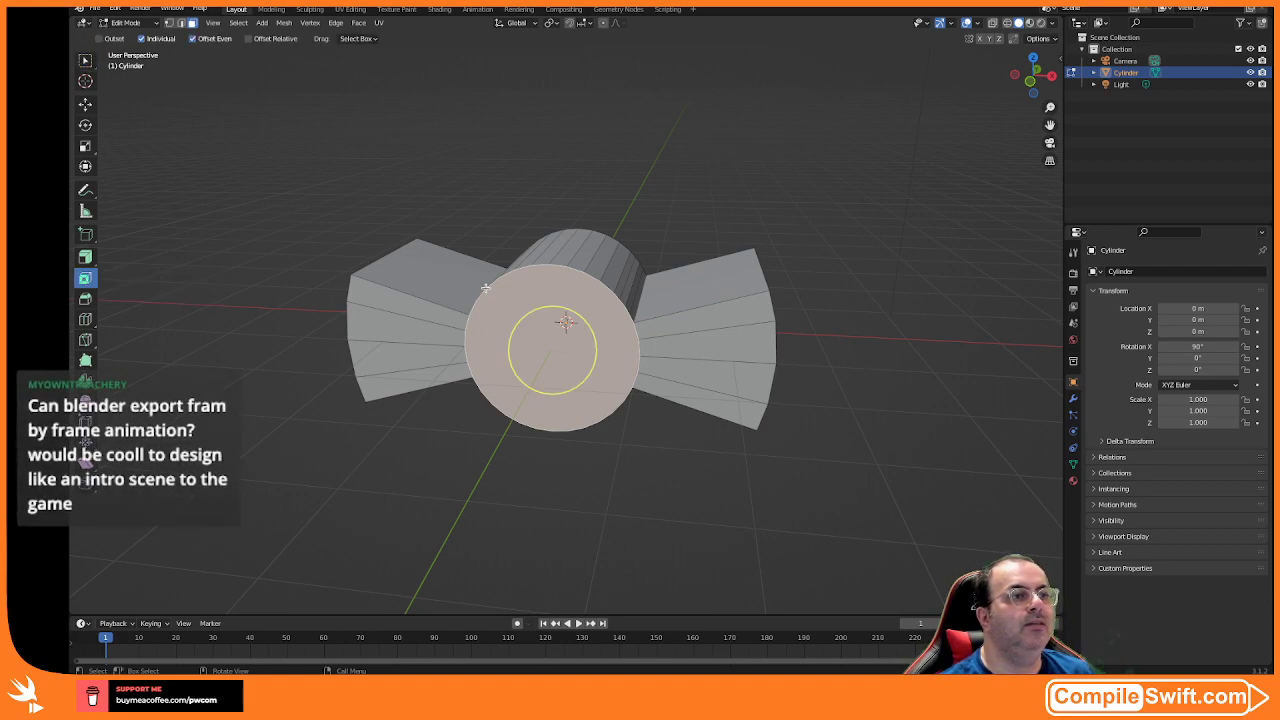
{"action": "left_click_drag", "start_coordinate": [509, 303], "coordinate": [589, 367]}
{"action": "left_click", "coordinate": [598, 373]}
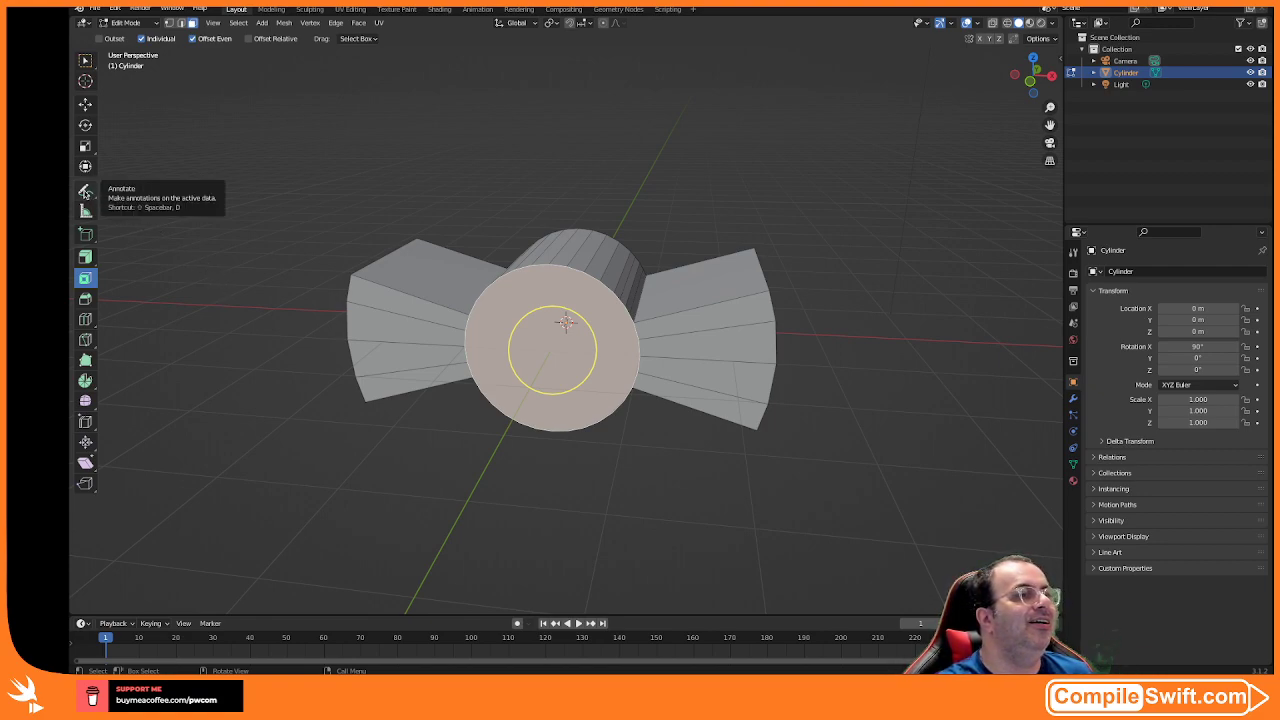
- Extrude the front end cap outward along its normal by about 0.23 m, and undo the extrusion
{"action": "left_click", "coordinate": [86, 257]}
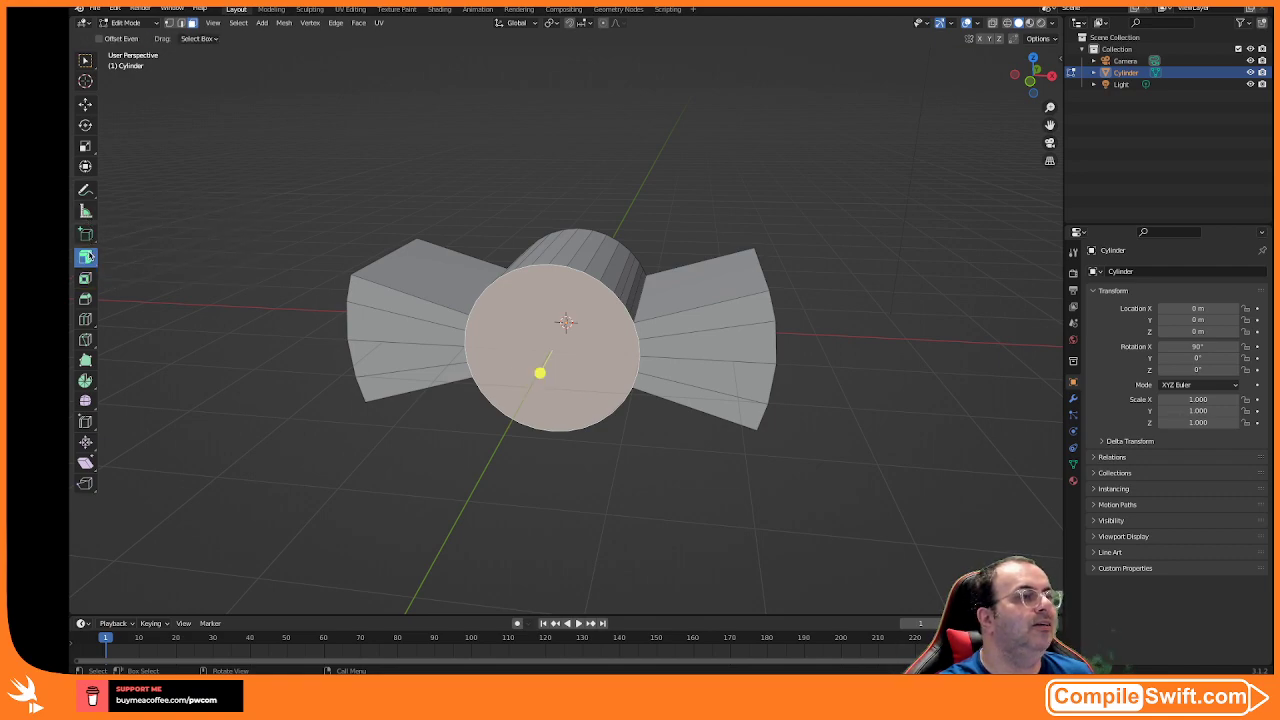
{"action": "middle_click_drag", "start_coordinate": [538, 372], "coordinate": [509, 394]}
{"action": "mouse_move", "coordinate": [510, 395]}
{"action": "left_mouse_down"}
{"action": "mouse_move", "coordinate": [499, 408]}
{"action": "mouse_move", "coordinate": [514, 390]}
{"action": "left_mouse_up"}
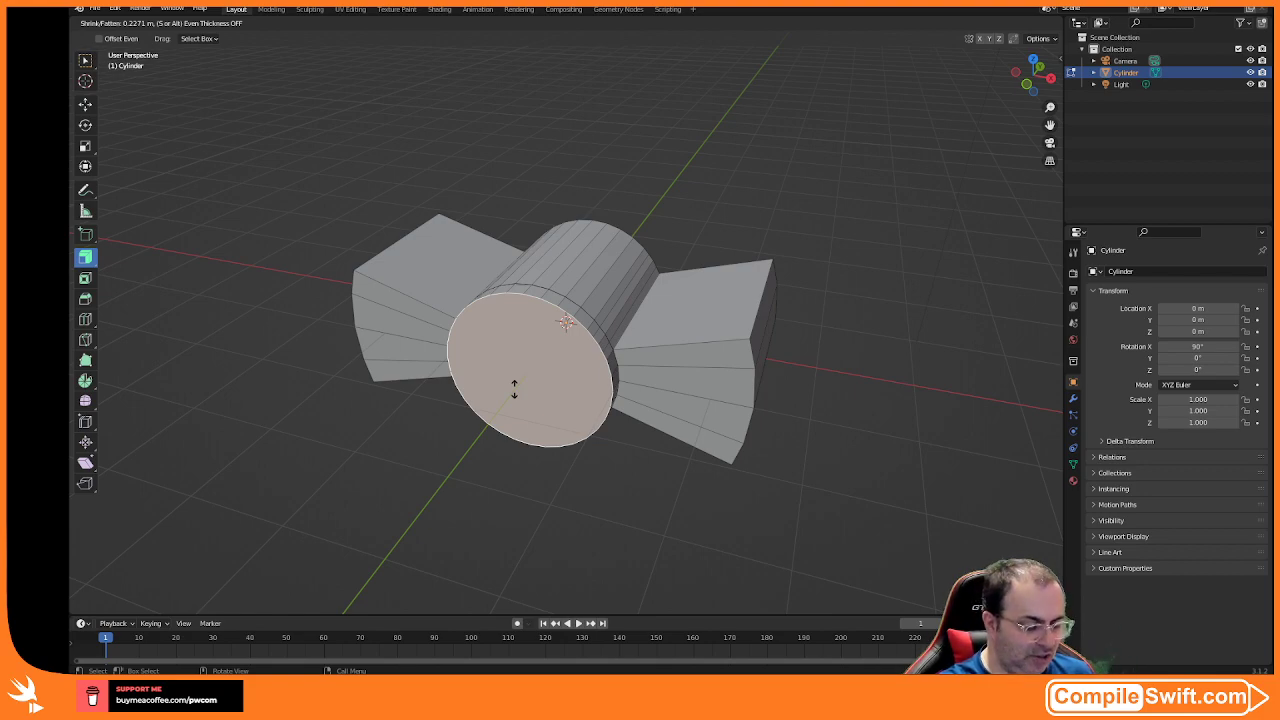
{"action": "left_click_drag", "start_coordinate": [514, 390], "coordinate": [514, 389]}
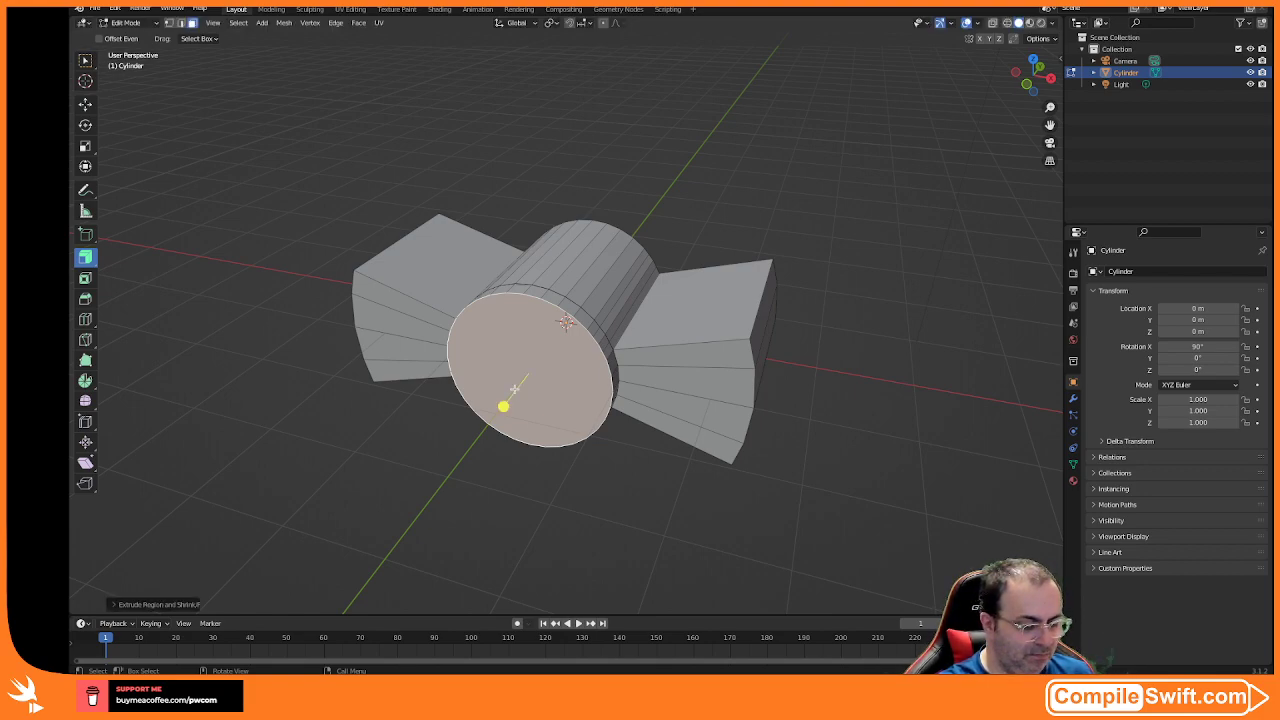
{"action": "key", "text": "ctrl+z"}
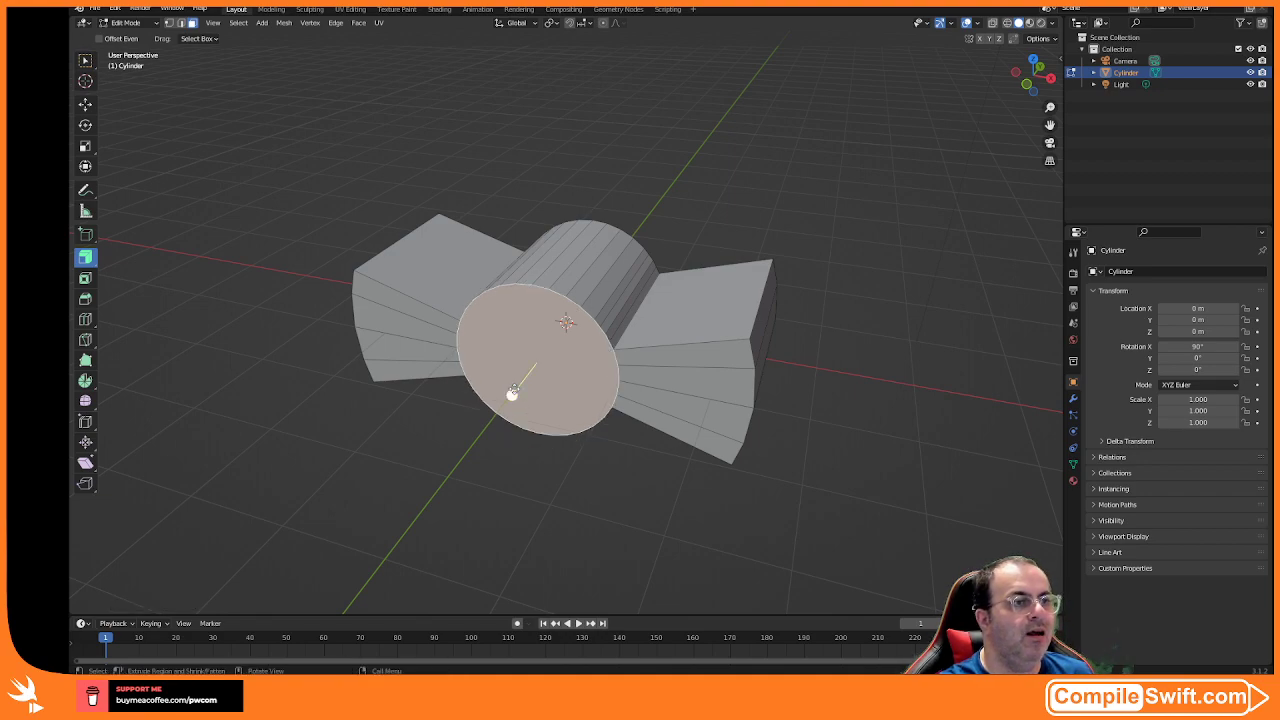
- Subdivide the front end cap face, and undo the subdivision
{"action": "right_click", "coordinate": [512, 392]}
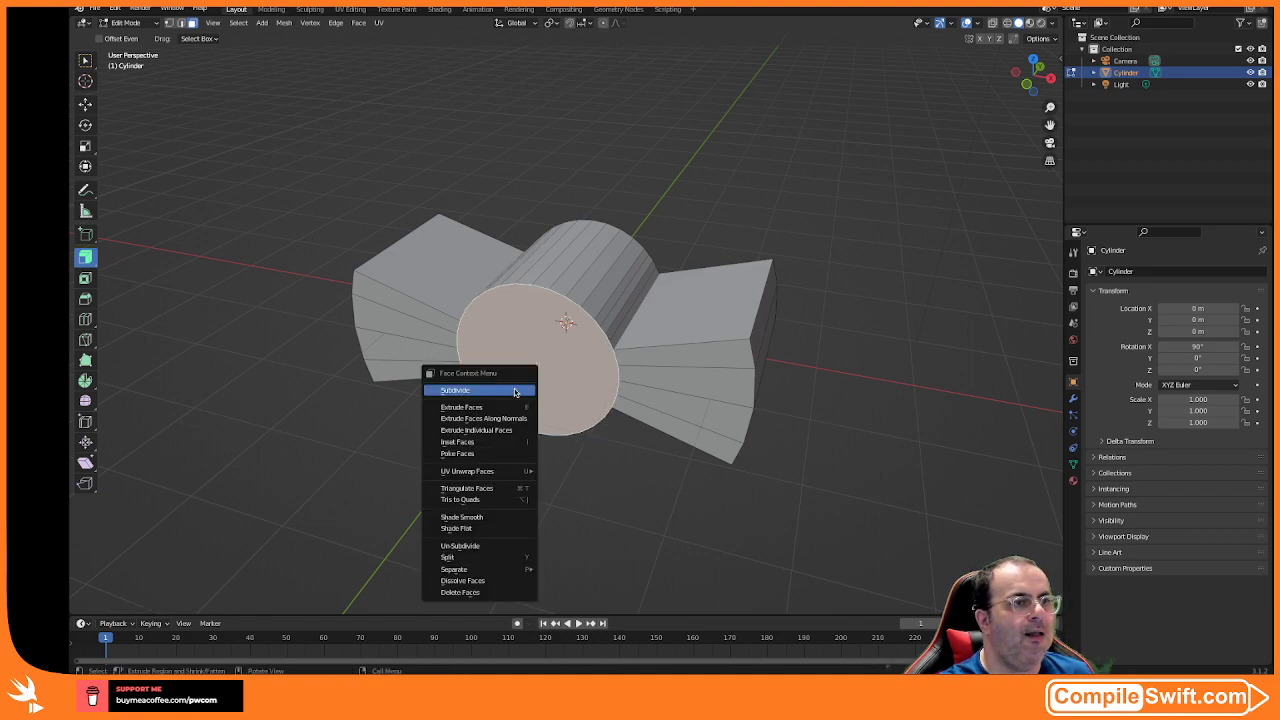
{"action": "left_click", "coordinate": [486, 391]}
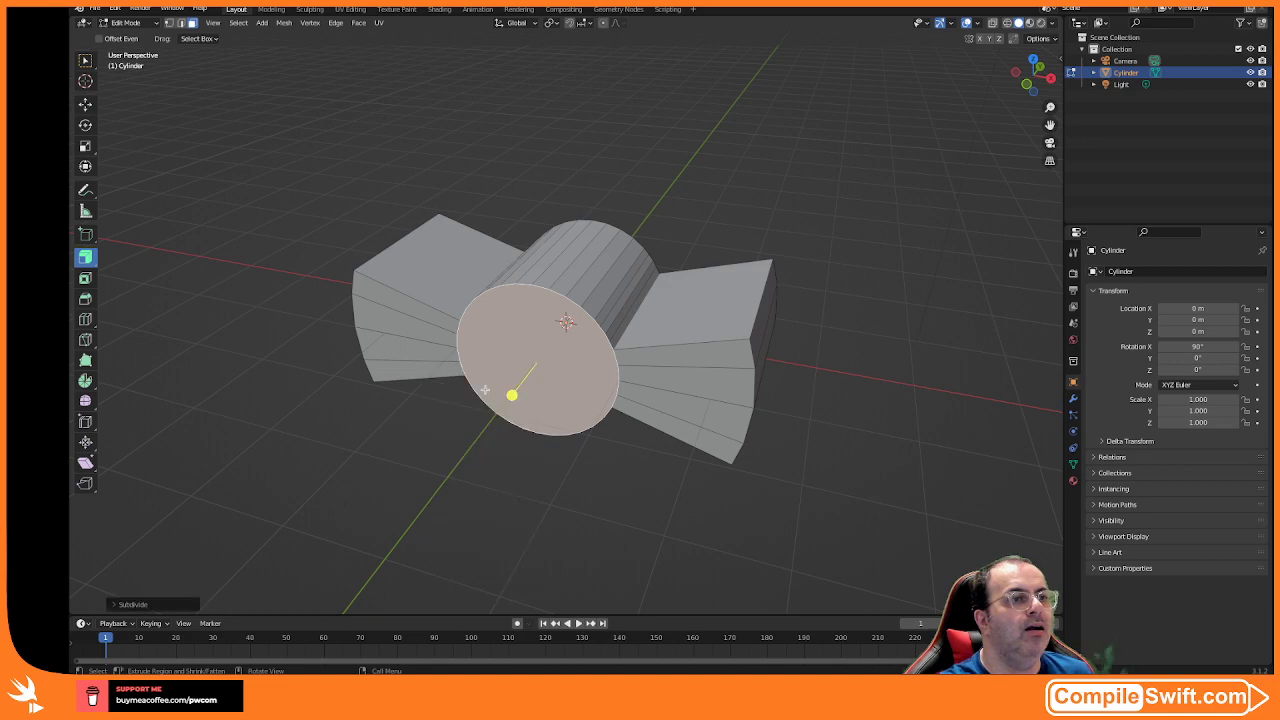
{"action": "left_click", "coordinate": [118, 7]}
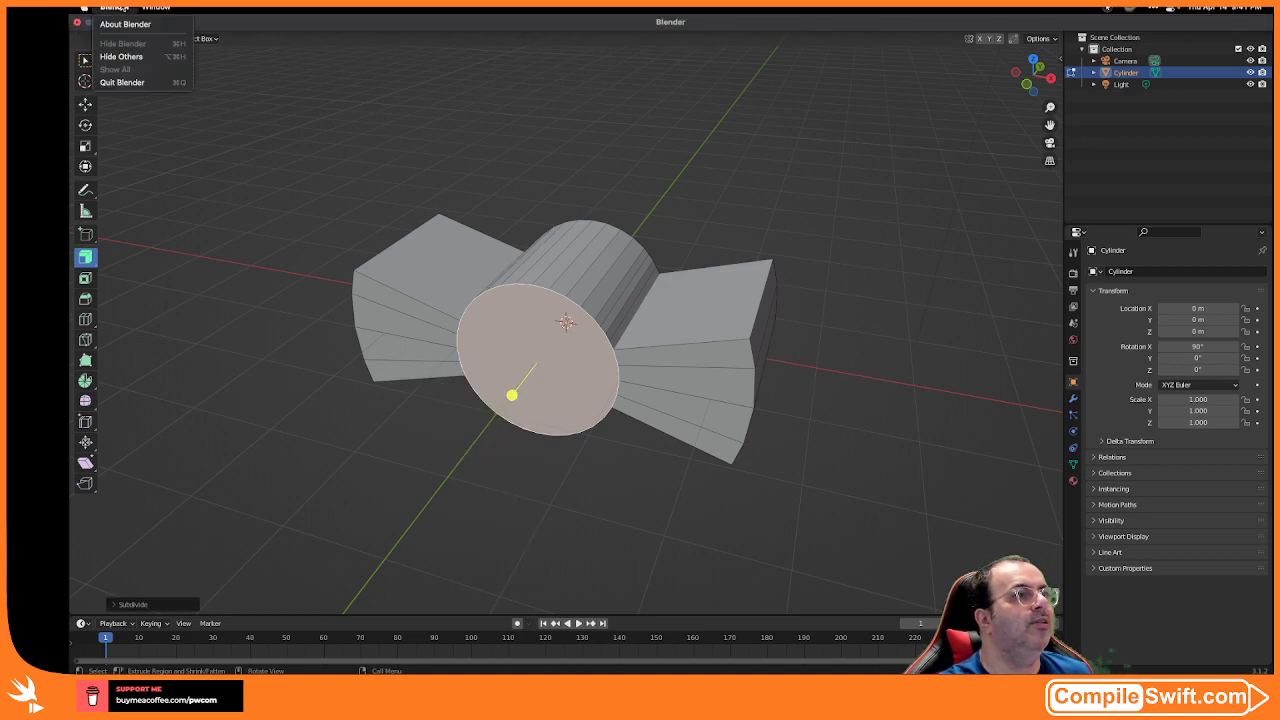
{"action": "left_click", "coordinate": [115, 7]}
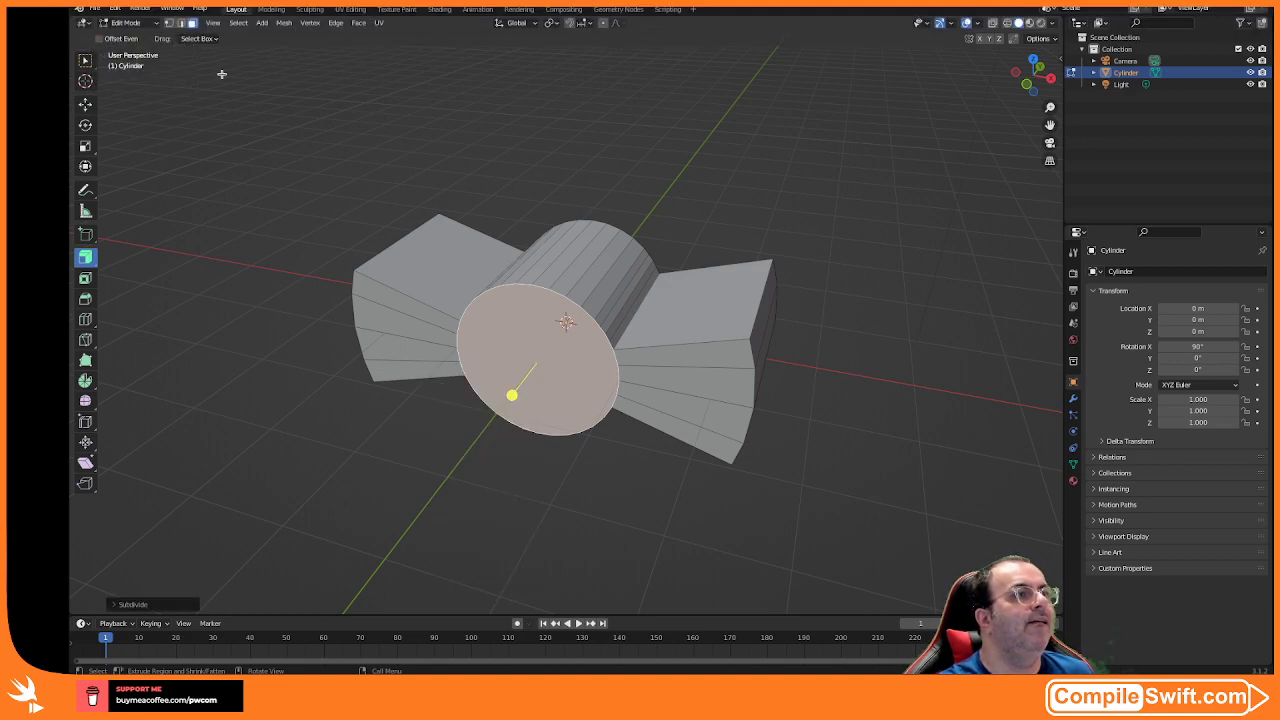
{"action": "left_click", "coordinate": [116, 8]}
{"action": "left_click", "coordinate": [131, 21]}
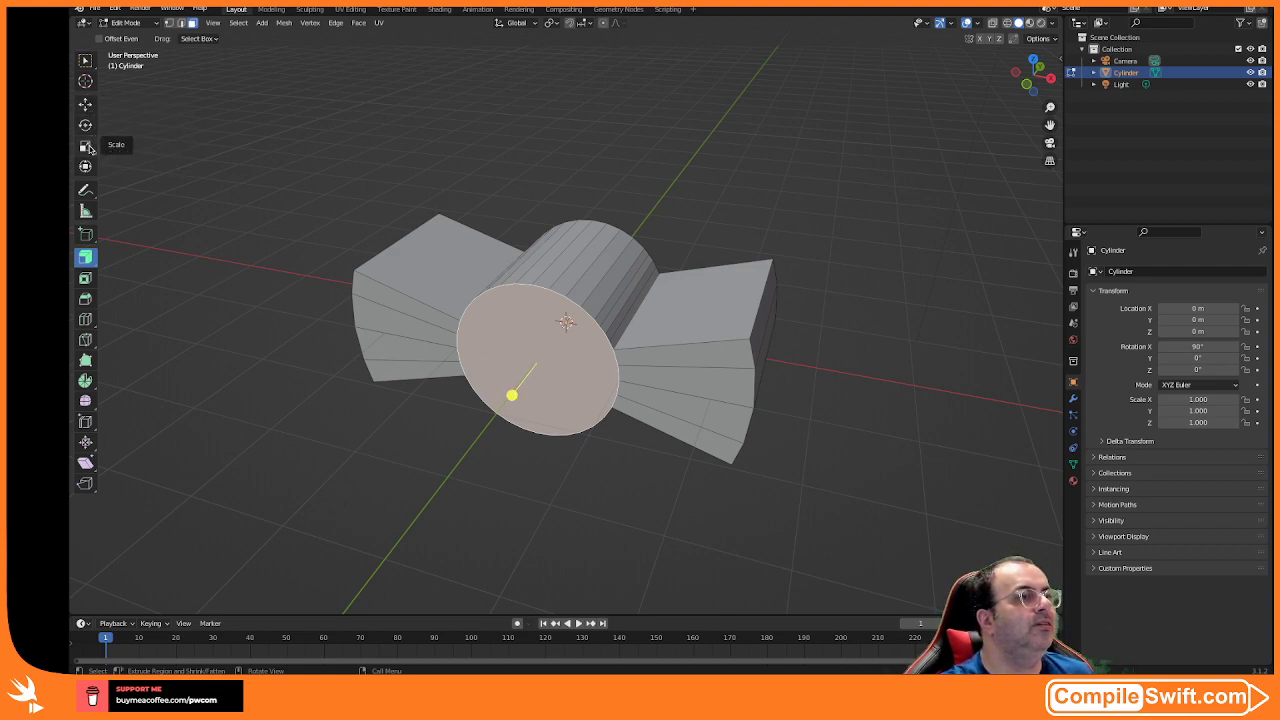
- Bevel the outer edge of the front end cap by a small amount to form a narrow rim, using one segment
{"action": "left_click", "coordinate": [87, 299]}
{"action": "left_click_drag", "start_coordinate": [511, 396], "coordinate": [505, 406]}
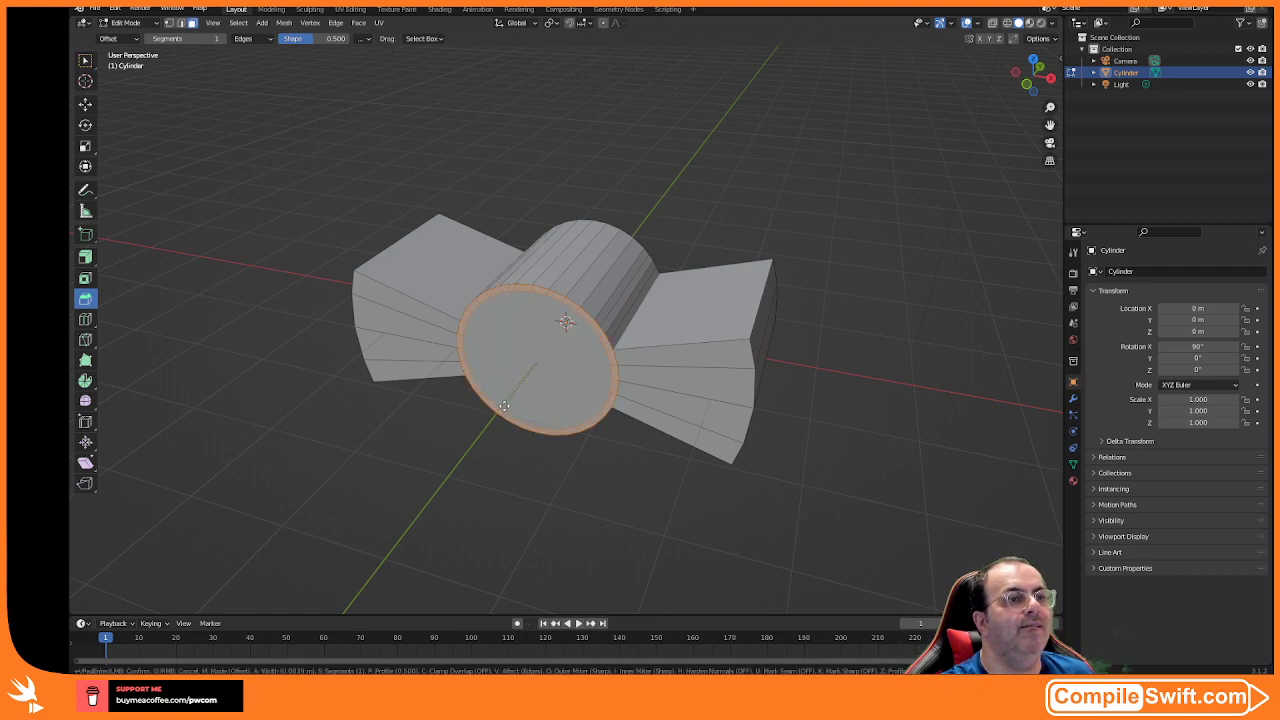
{"action": "left_click_drag", "start_coordinate": [505, 406], "coordinate": [505, 406]}
{"action": "middle_click_drag", "start_coordinate": [505, 406], "coordinate": [514, 440]}
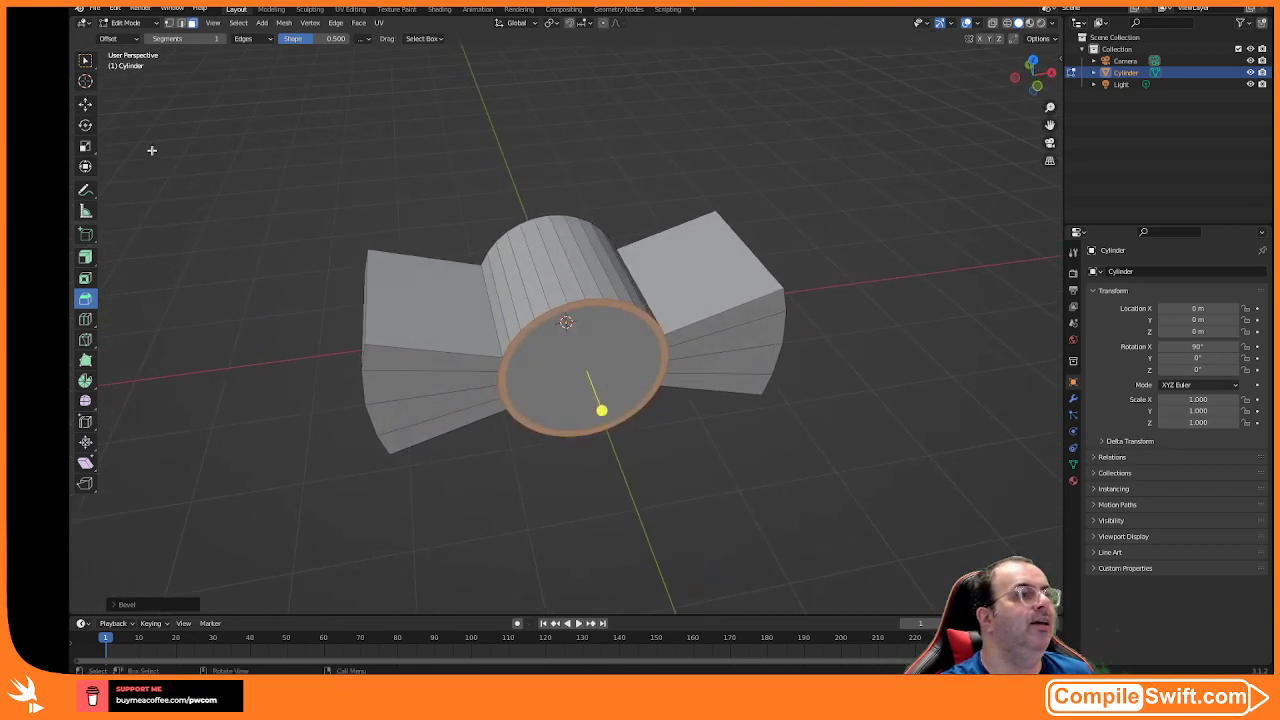
- Extrude the narrow rim outward along its normals by about 0.2 m, and deselect all faces
{"action": "left_click", "coordinate": [85, 258]}
{"action": "mouse_move", "coordinate": [601, 410]}
{"action": "left_mouse_down"}
{"action": "mouse_move", "coordinate": [576, 377]}
{"action": "mouse_move", "coordinate": [591, 397]}
{"action": "left_mouse_up"}
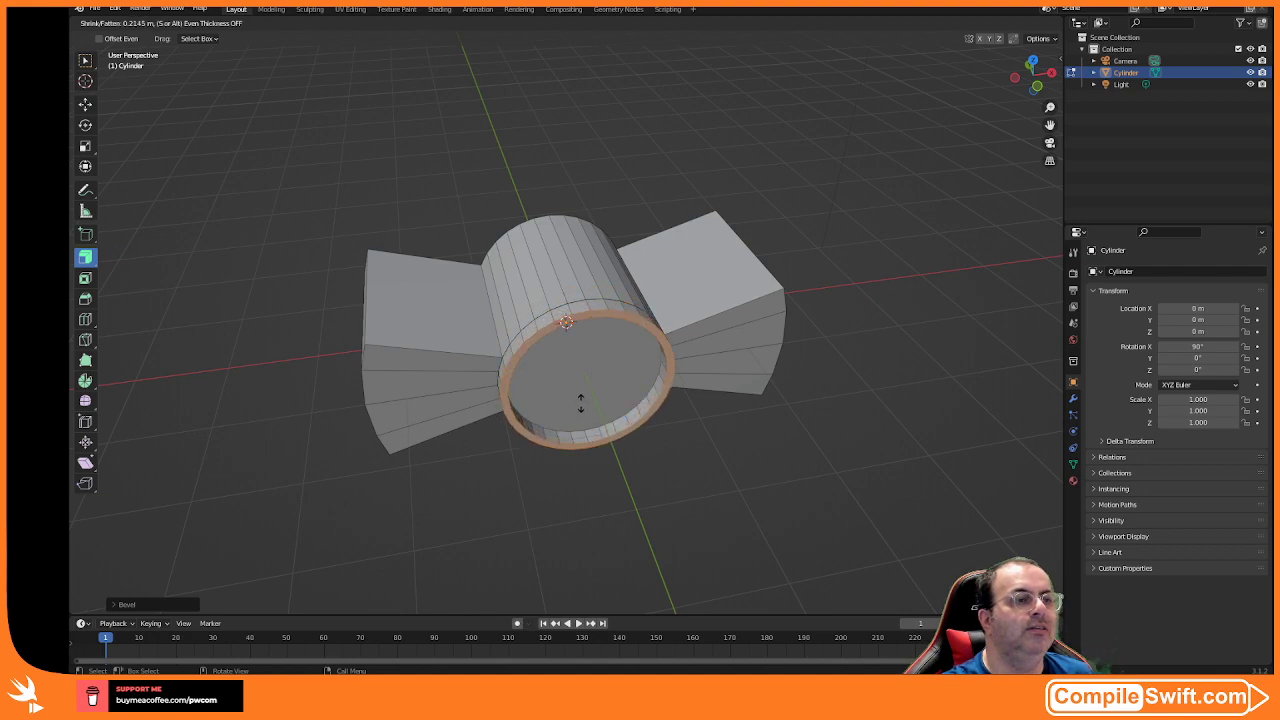
{"action": "left_click", "coordinate": [583, 405]}
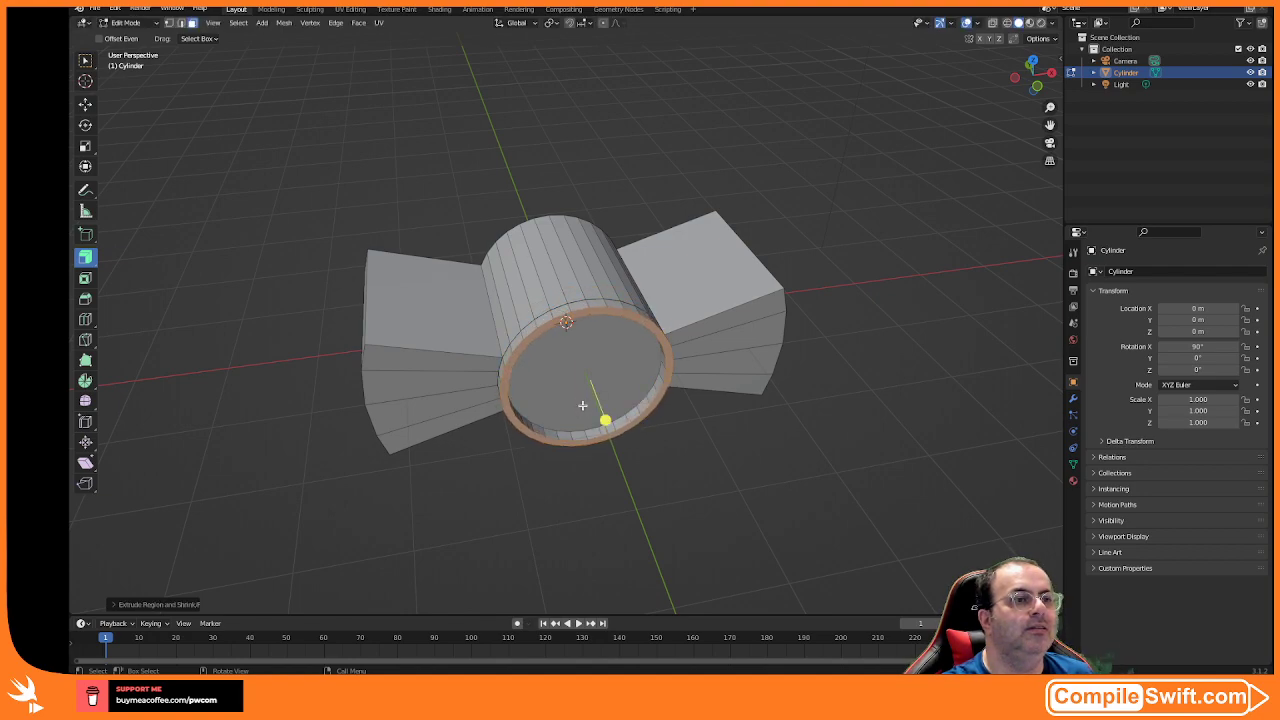
{"action": "left_click", "coordinate": [87, 64]}
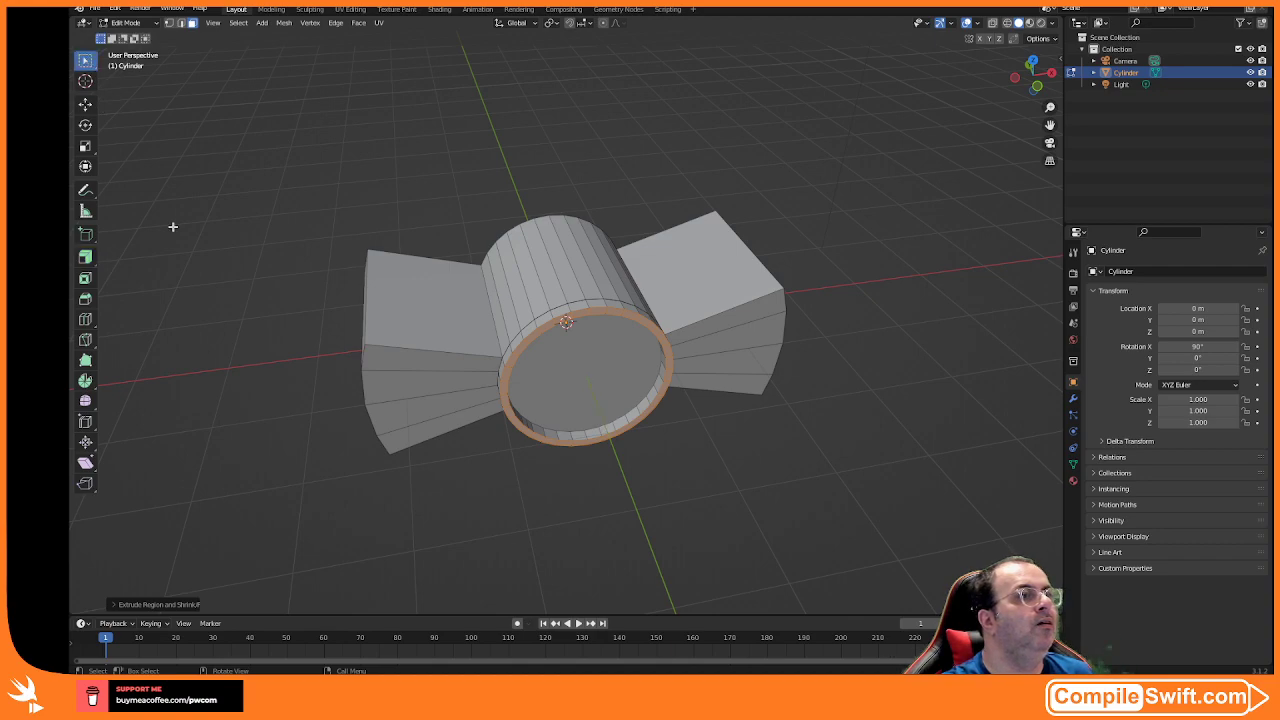
{"action": "left_click", "coordinate": [199, 276]}
{"action": "middle_click_drag", "start_coordinate": [452, 450], "coordinate": [391, 437]}
{"action": "mouse_move", "coordinate": [495, 398]}
{"action": "middle_mouse_down"}
{"action": "mouse_move", "coordinate": [506, 413]}
{"action": "mouse_move", "coordinate": [523, 382]}
{"action": "mouse_move", "coordinate": [506, 409]}
{"action": "mouse_move", "coordinate": [491, 397]}
{"action": "middle_mouse_up"}
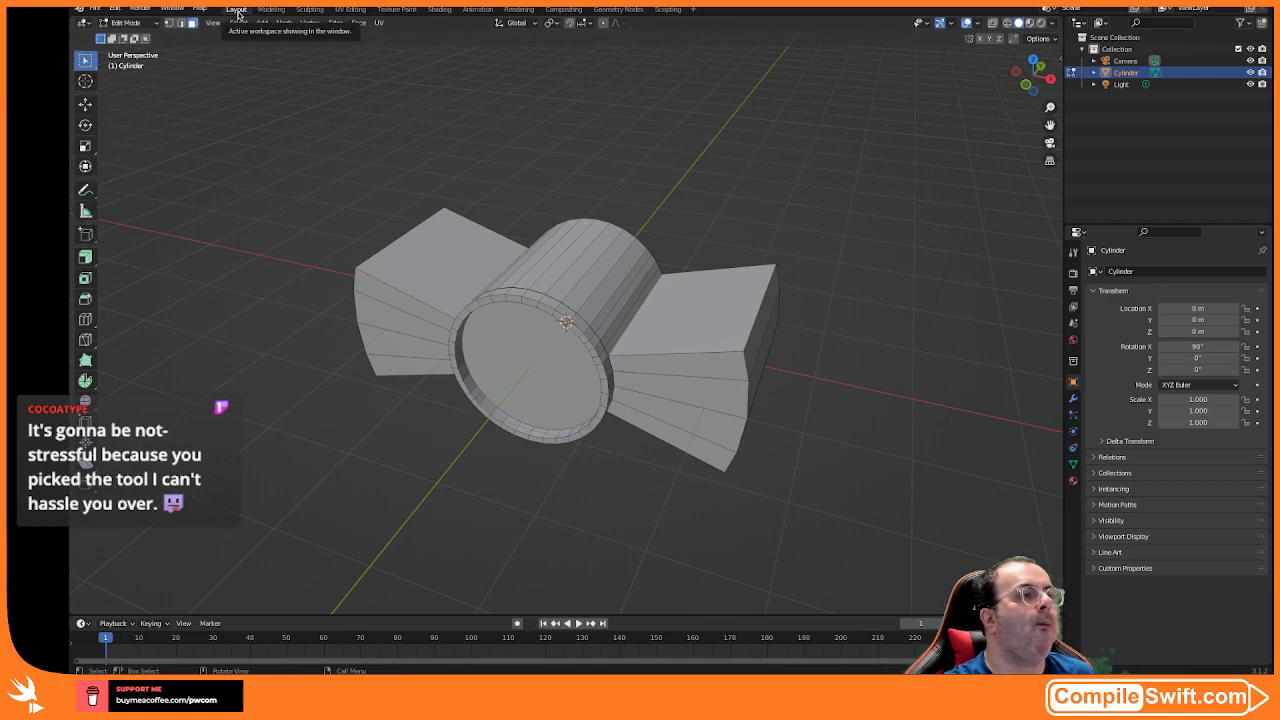
- Select the recessed front end cap face, try insetting it, and undo the inset
{"action": "left_click", "coordinate": [510, 323]}
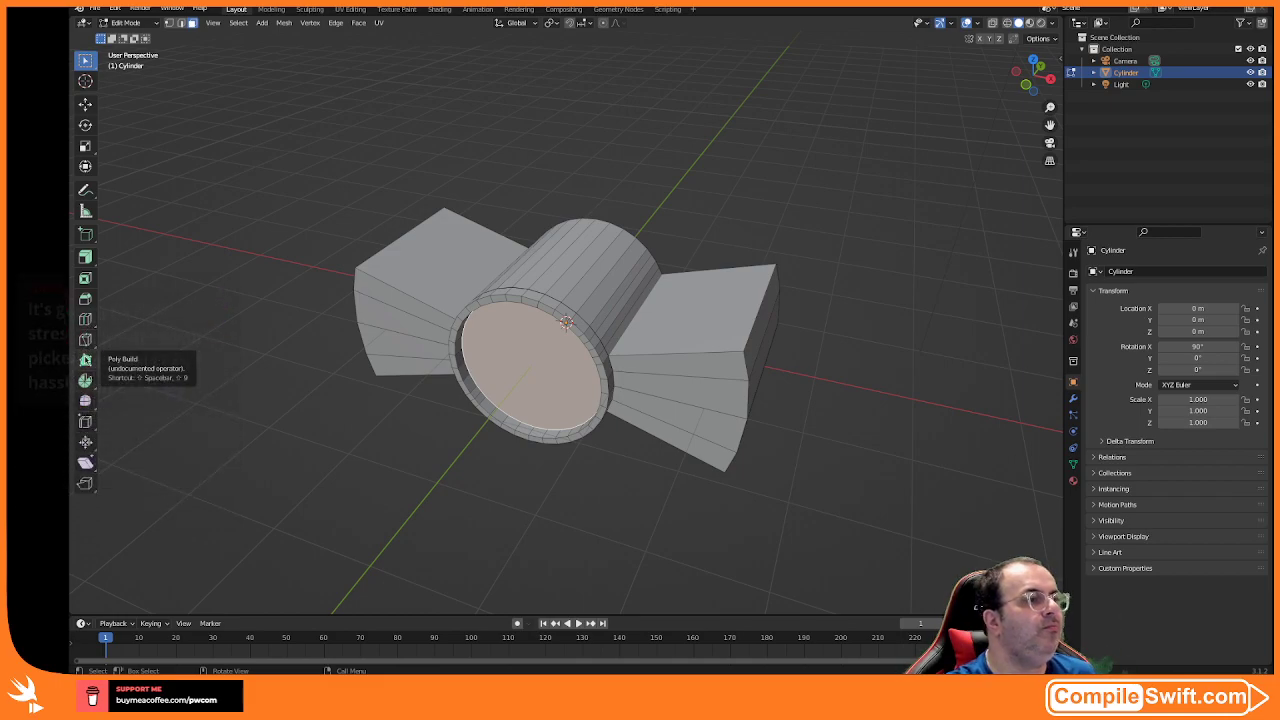
{"action": "left_click", "coordinate": [89, 264]}
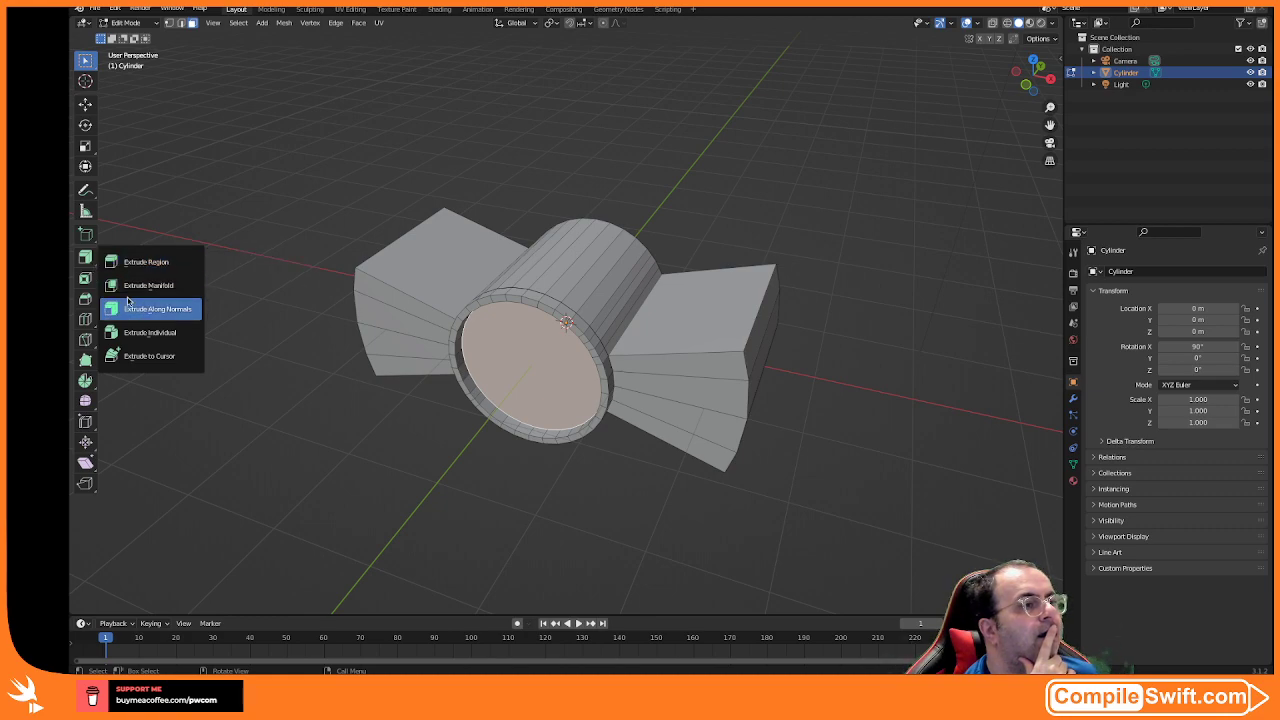
{"action": "left_click", "coordinate": [127, 300]}
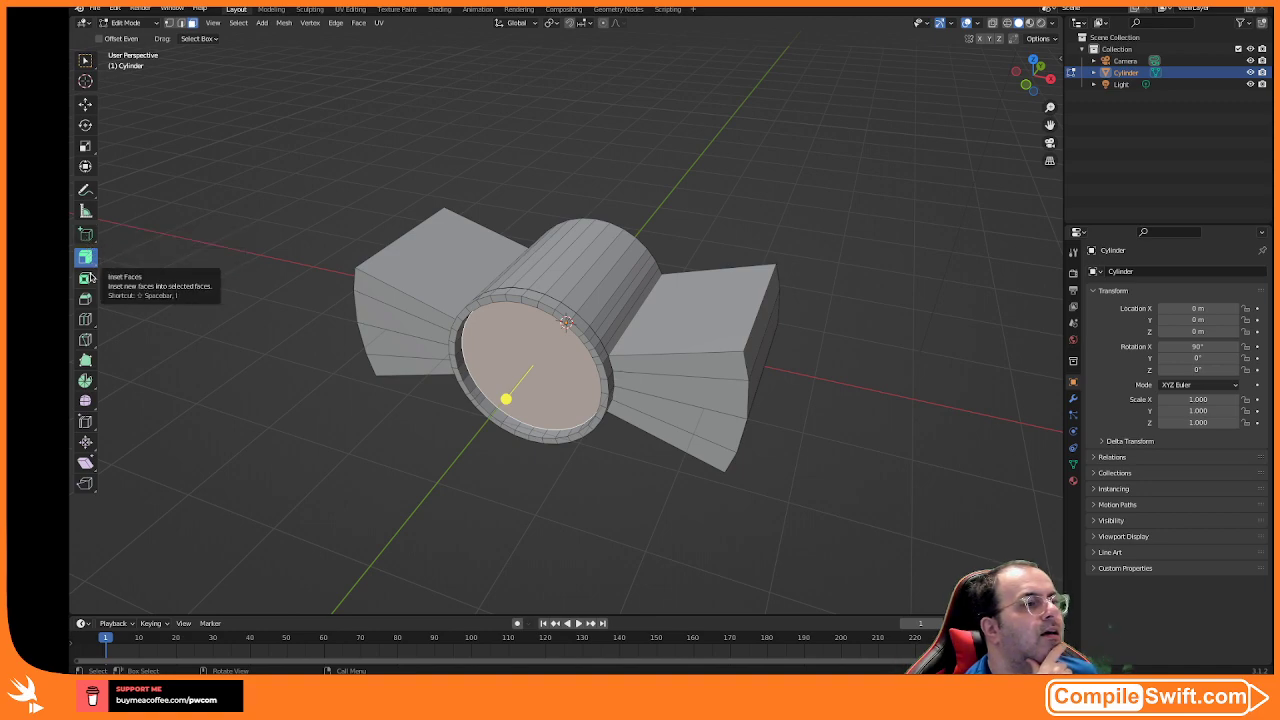
{"action": "left_click", "coordinate": [85, 280]}
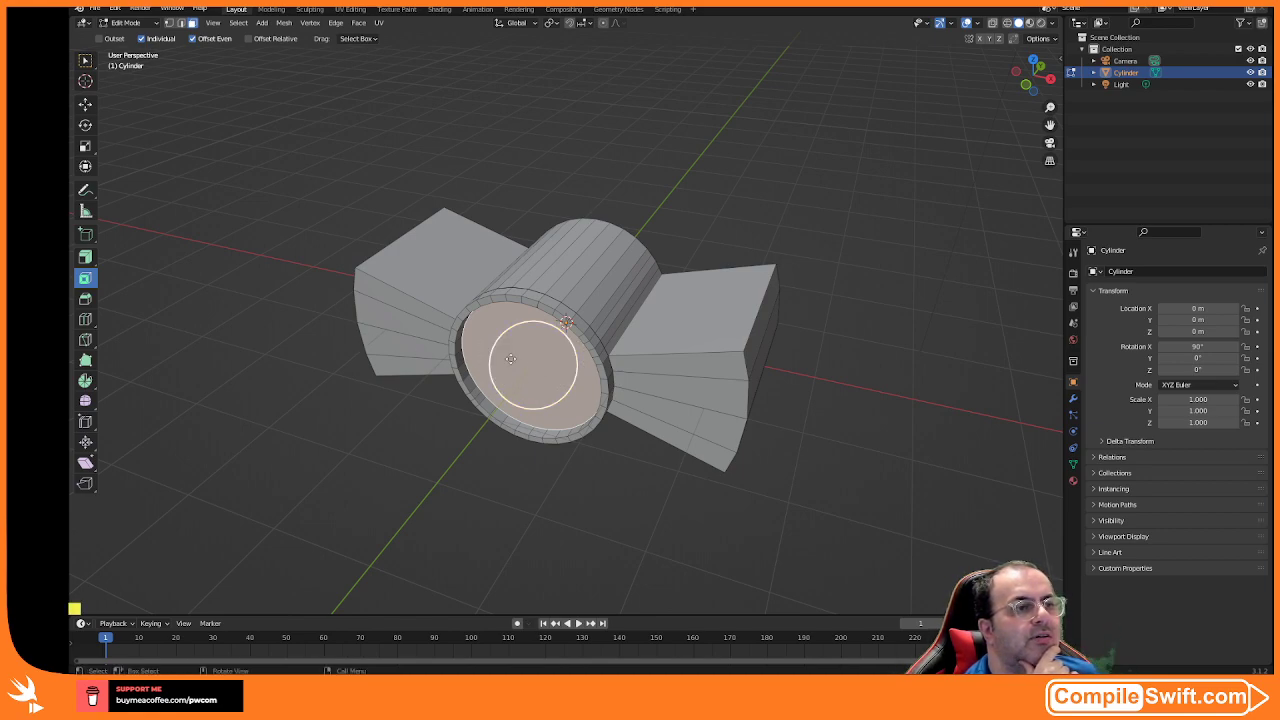
{"action": "left_click_drag", "start_coordinate": [498, 336], "coordinate": [344, 398]}
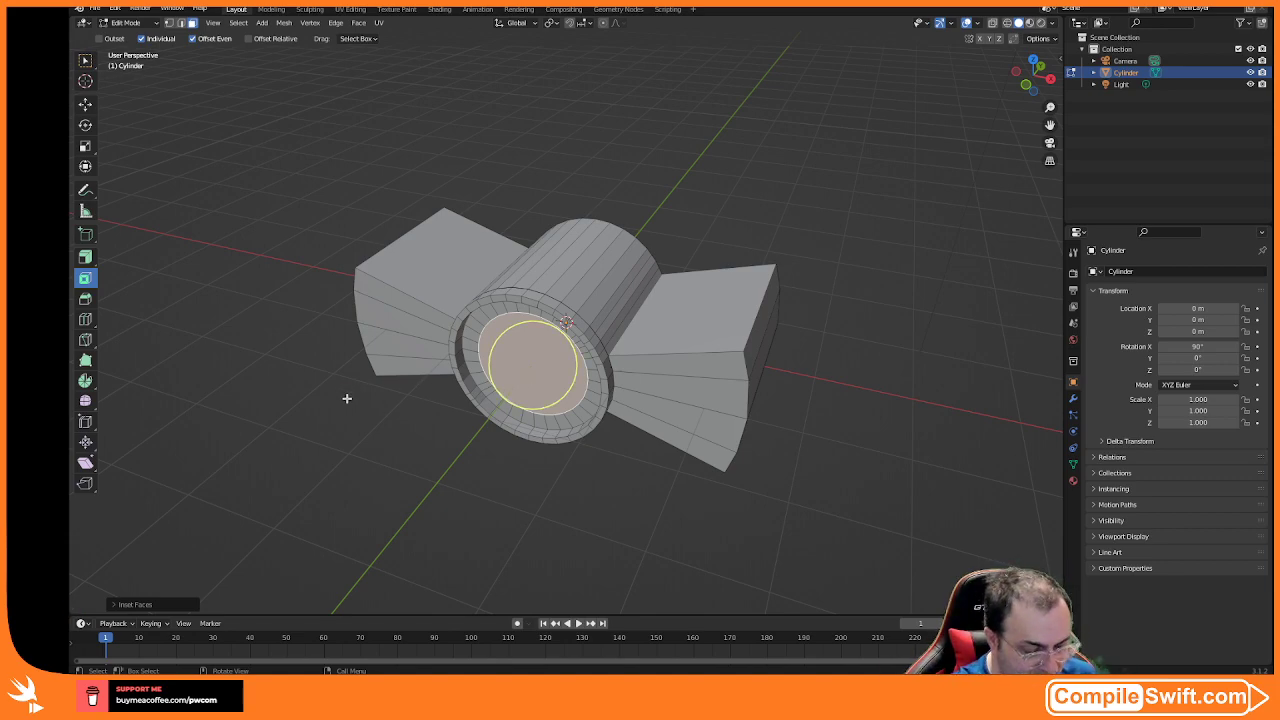
{"action": "key", "text": "ctrl+z"}
- Inset the recessed front end cap face in two passes to form a smaller central circle
{"action": "middle_click_drag", "start_coordinate": [350, 436], "coordinate": [382, 408]}
{"action": "mouse_move", "coordinate": [532, 311]}
{"action": "left_mouse_down"}
{"action": "mouse_move", "coordinate": [558, 331]}
{"action": "mouse_move", "coordinate": [544, 312]}
{"action": "left_mouse_up"}
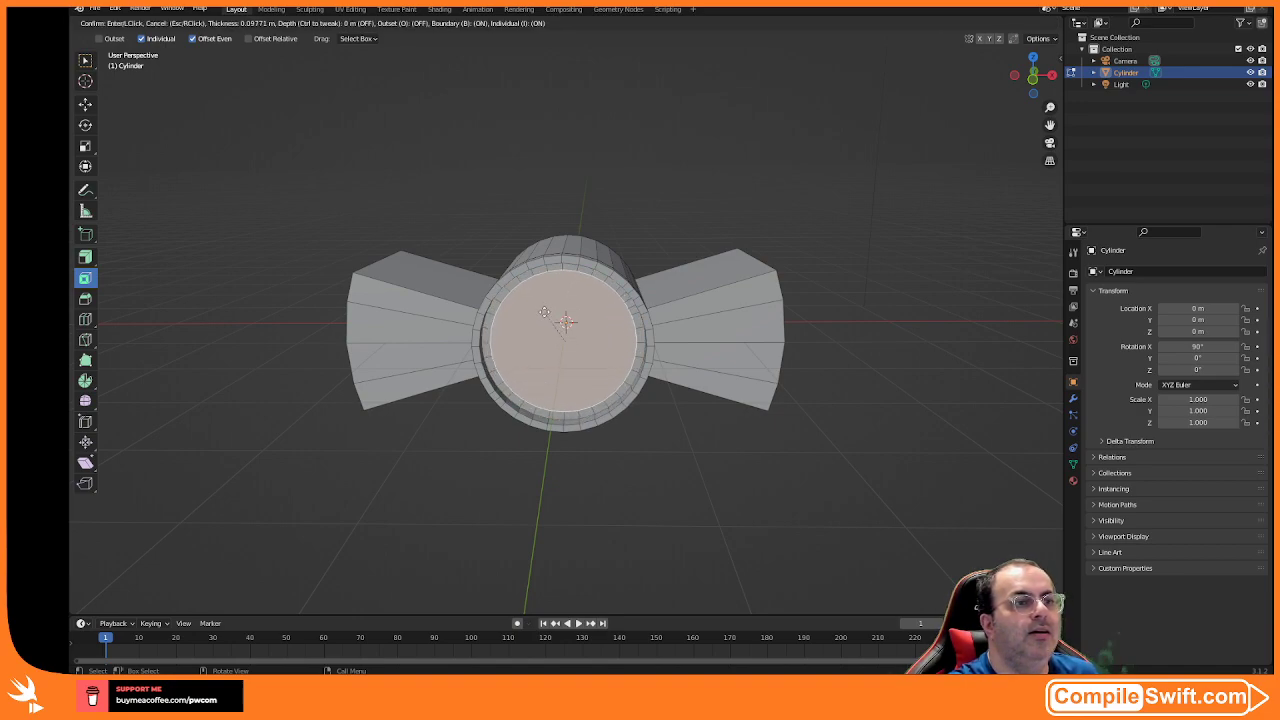
{"action": "left_click_drag", "start_coordinate": [544, 312], "coordinate": [541, 310]}
{"action": "middle_click_drag", "start_coordinate": [541, 310], "coordinate": [677, 291]}
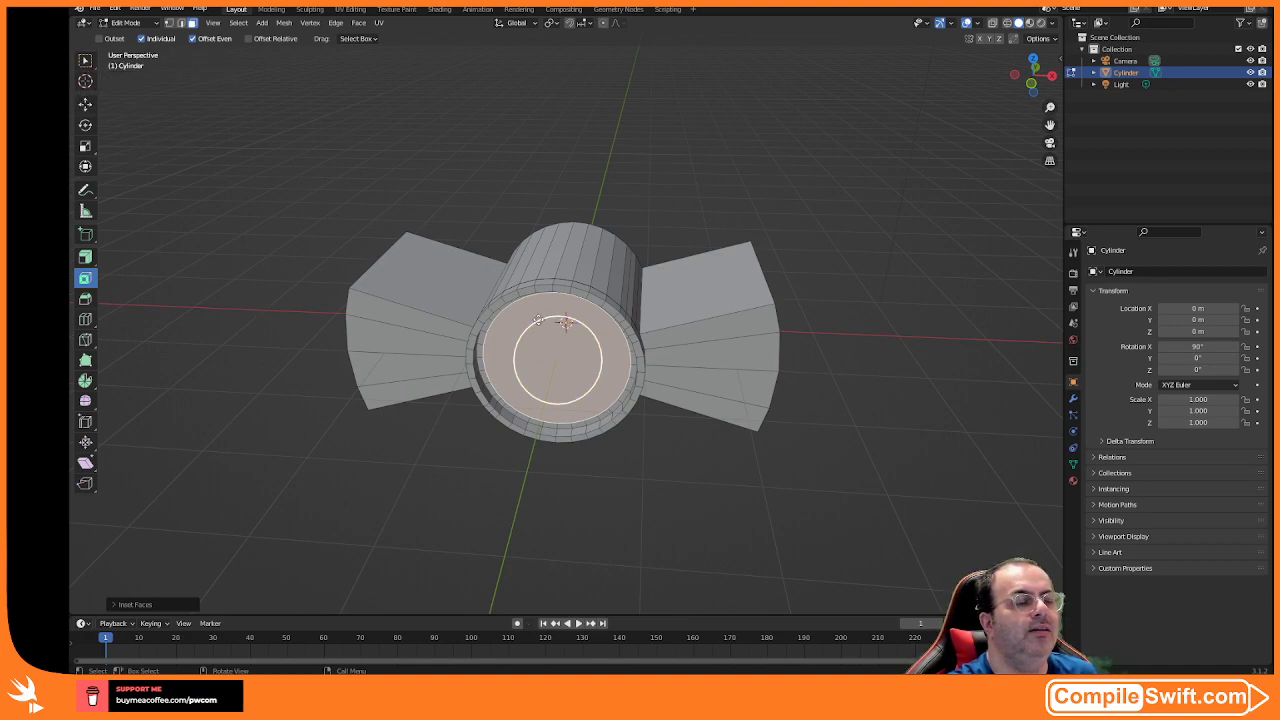
{"action": "left_click_drag", "start_coordinate": [530, 325], "coordinate": [561, 330]}
{"action": "middle_click_drag", "start_coordinate": [561, 330], "coordinate": [569, 297]}
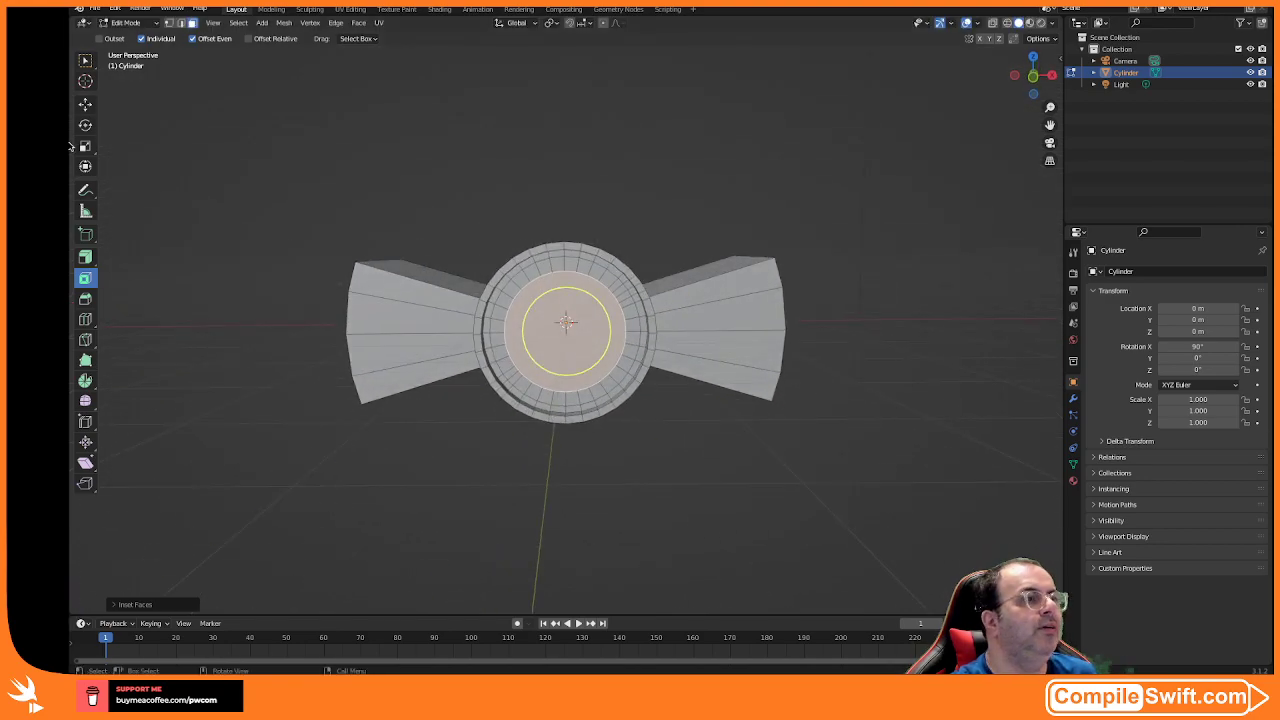
- Move the central circle face outward past the rim along the Y axis by about 0.37 m, forming a tapered nose
{"action": "left_click", "coordinate": [85, 104]}
{"action": "middle_click_drag", "start_coordinate": [332, 210], "coordinate": [362, 256]}
{"action": "key", "text": "g"}
{"action": "key", "text": "y"}
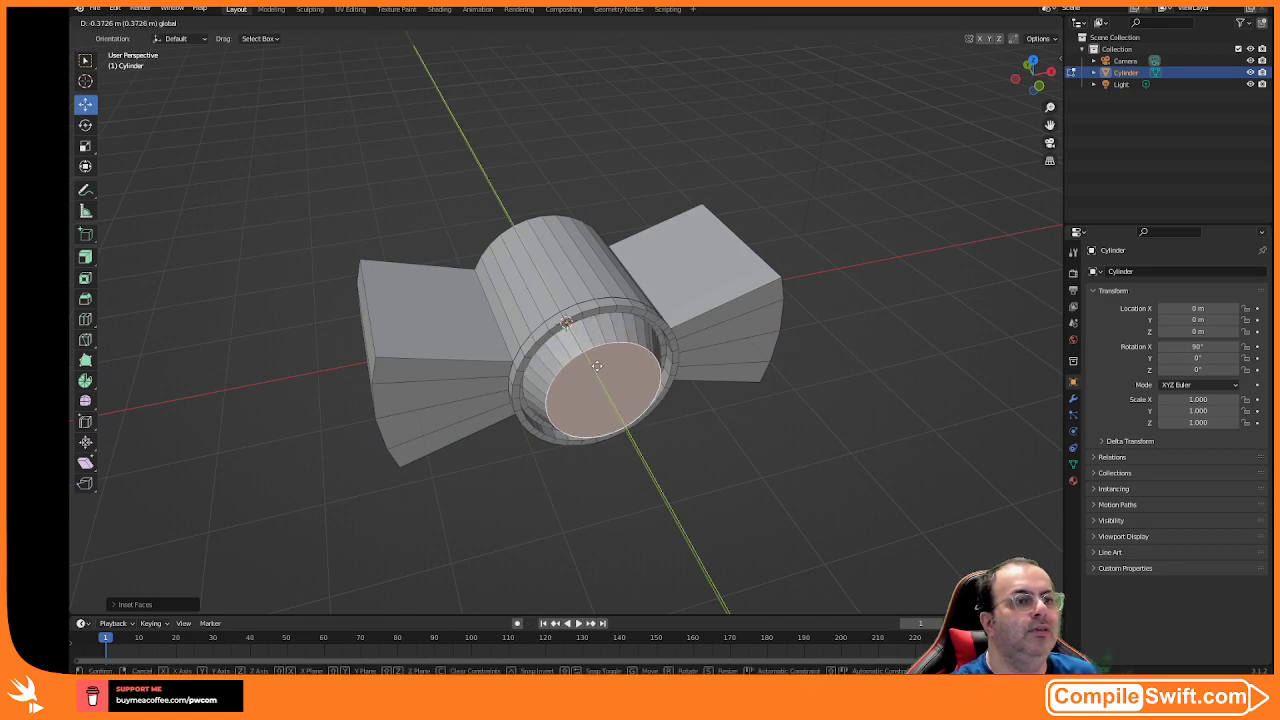
{"action": "left_click", "coordinate": [583, 367]}
{"action": "middle_click_drag", "start_coordinate": [583, 367], "coordinate": [522, 345]}
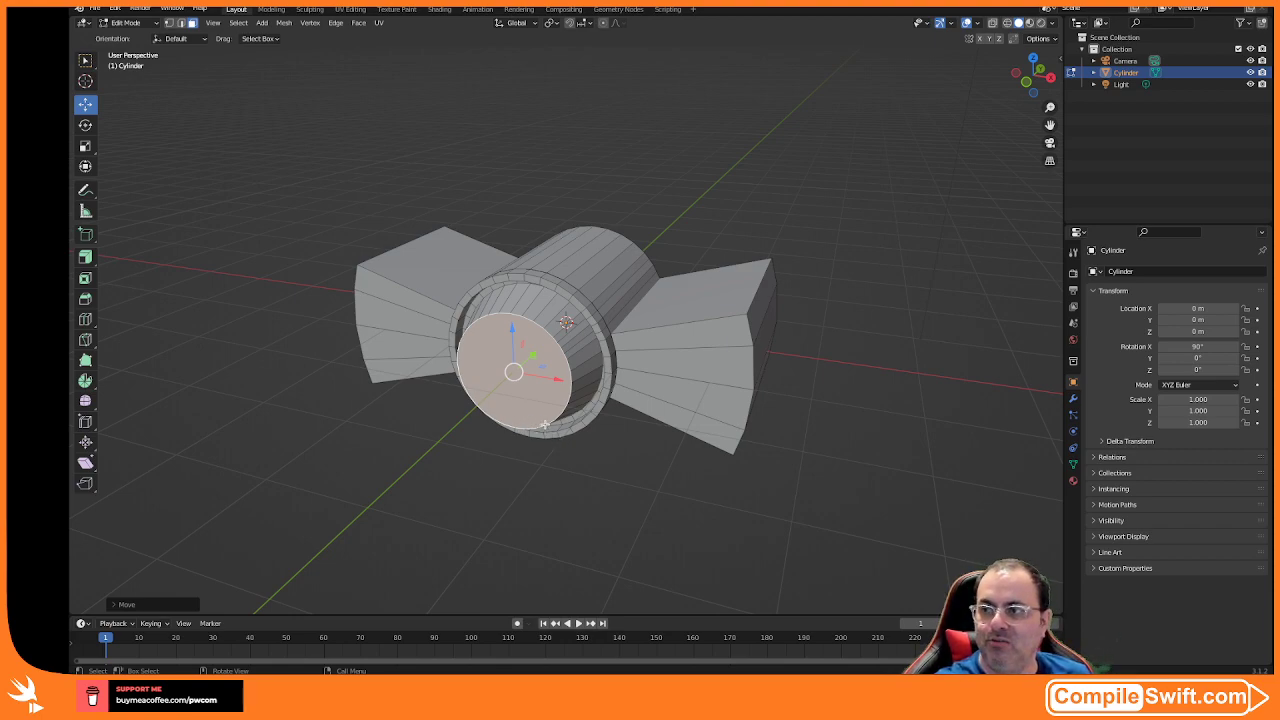
{"action": "middle_click_drag", "start_coordinate": [571, 422], "coordinate": [586, 437]}
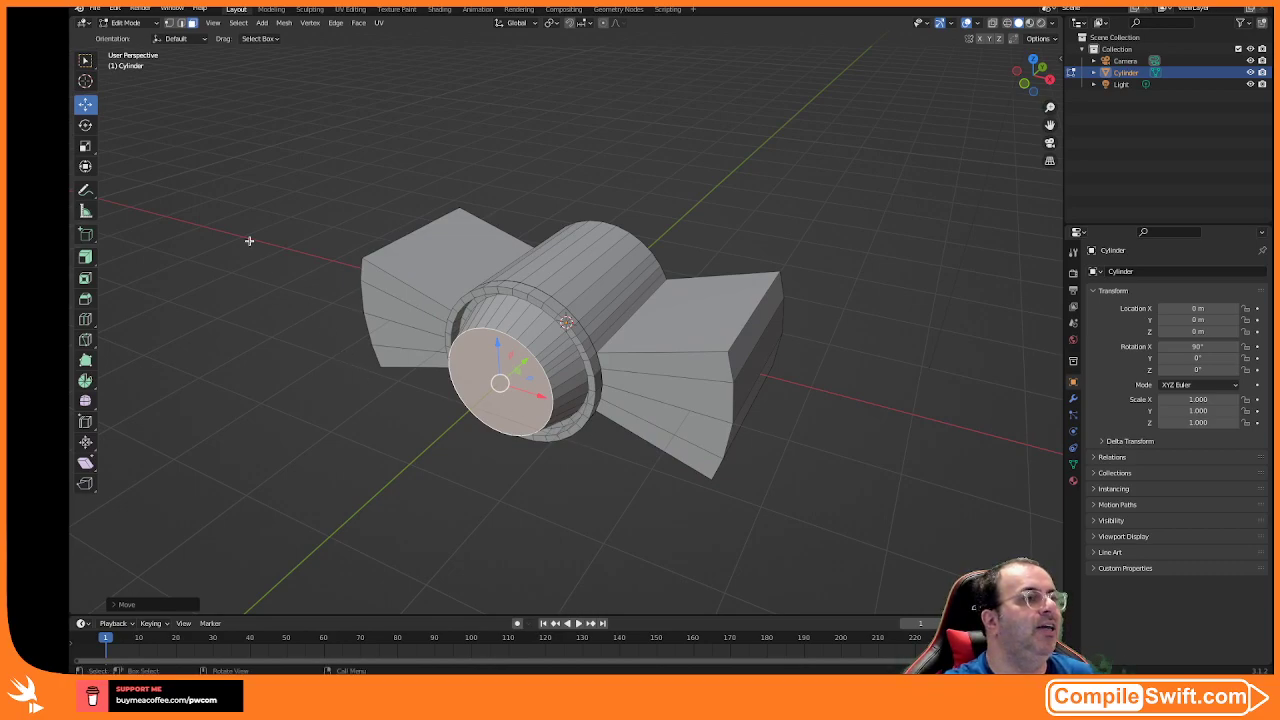
{"action": "middle_click_drag", "start_coordinate": [249, 289], "coordinate": [284, 287]}
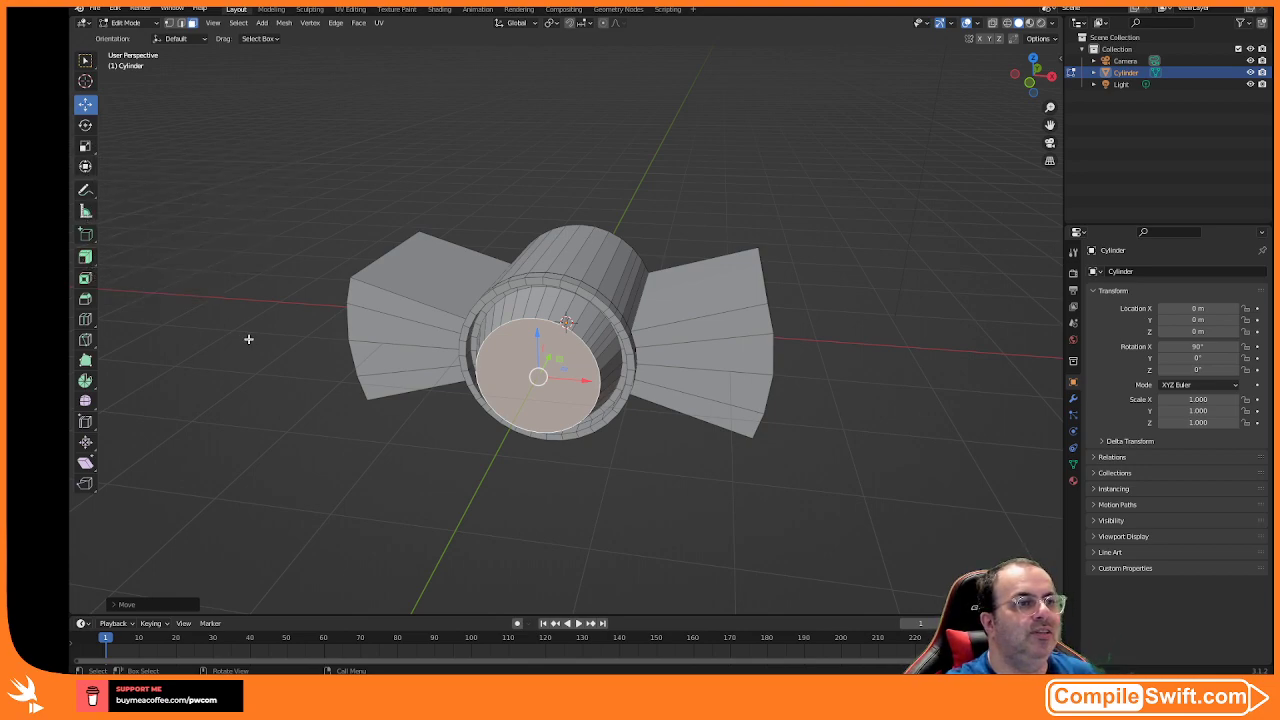
- Inset the protruding nose face slightly to leave a narrow ring around its edge
{"action": "left_click", "coordinate": [85, 279]}
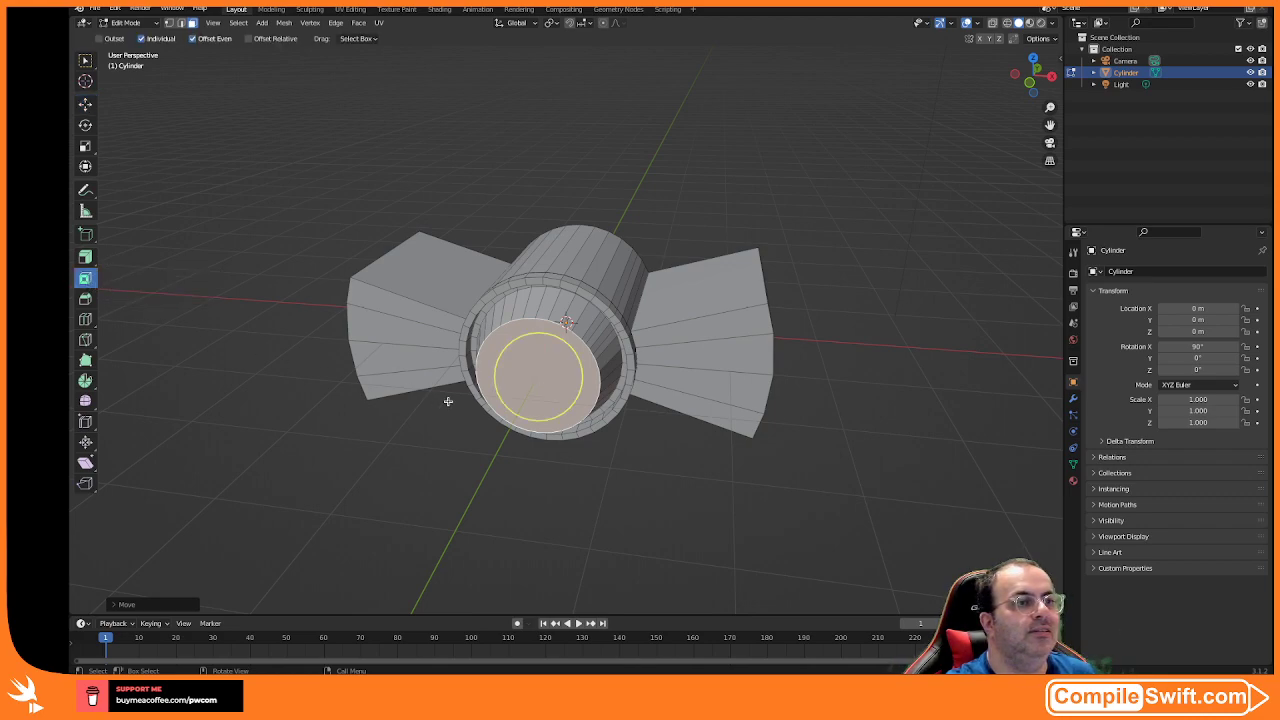
{"action": "middle_click_drag", "start_coordinate": [351, 415], "coordinate": [383, 403]}
{"action": "left_click_drag", "start_coordinate": [543, 327], "coordinate": [552, 332]}
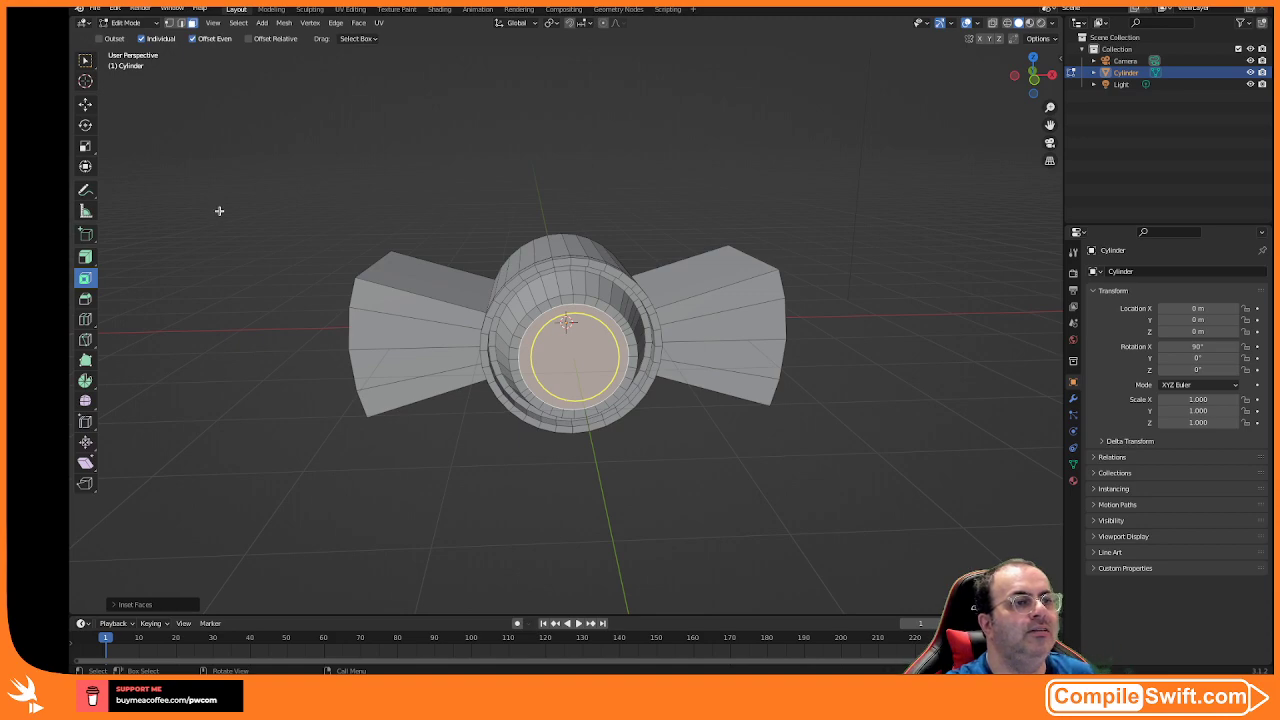
- Push the inset nose face back into the body along the Y axis to form a shallow recess
{"action": "left_click", "coordinate": [85, 104]}
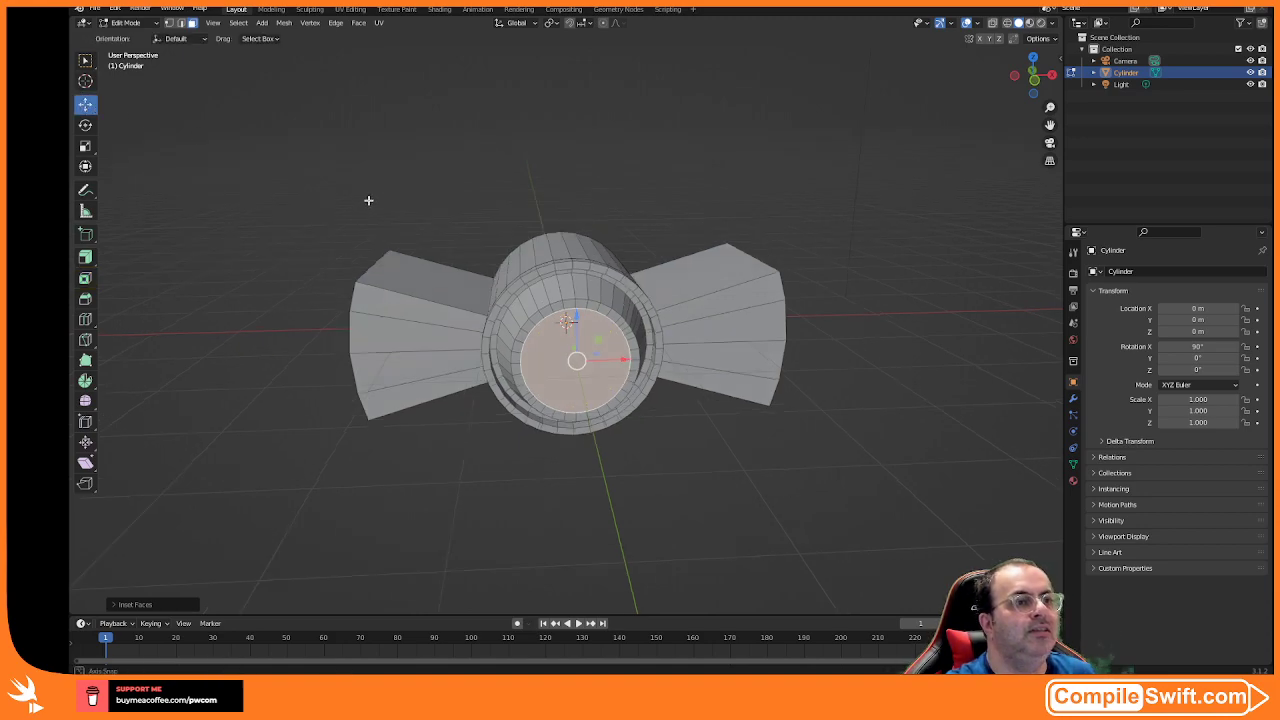
{"action": "middle_click_drag", "start_coordinate": [366, 197], "coordinate": [403, 231]}
{"action": "key", "text": "g"}
{"action": "key", "text": "y"}
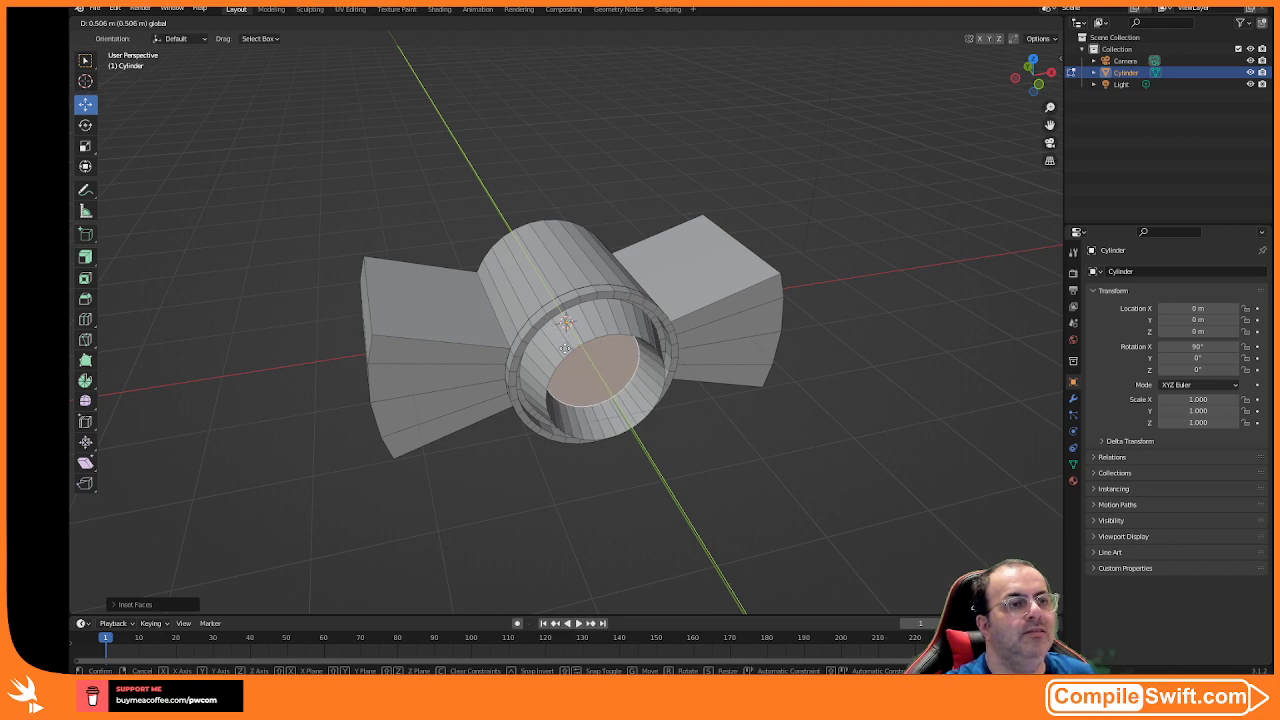
{"action": "left_click", "coordinate": [573, 359]}
{"action": "middle_click_drag", "start_coordinate": [573, 359], "coordinate": [505, 332]}
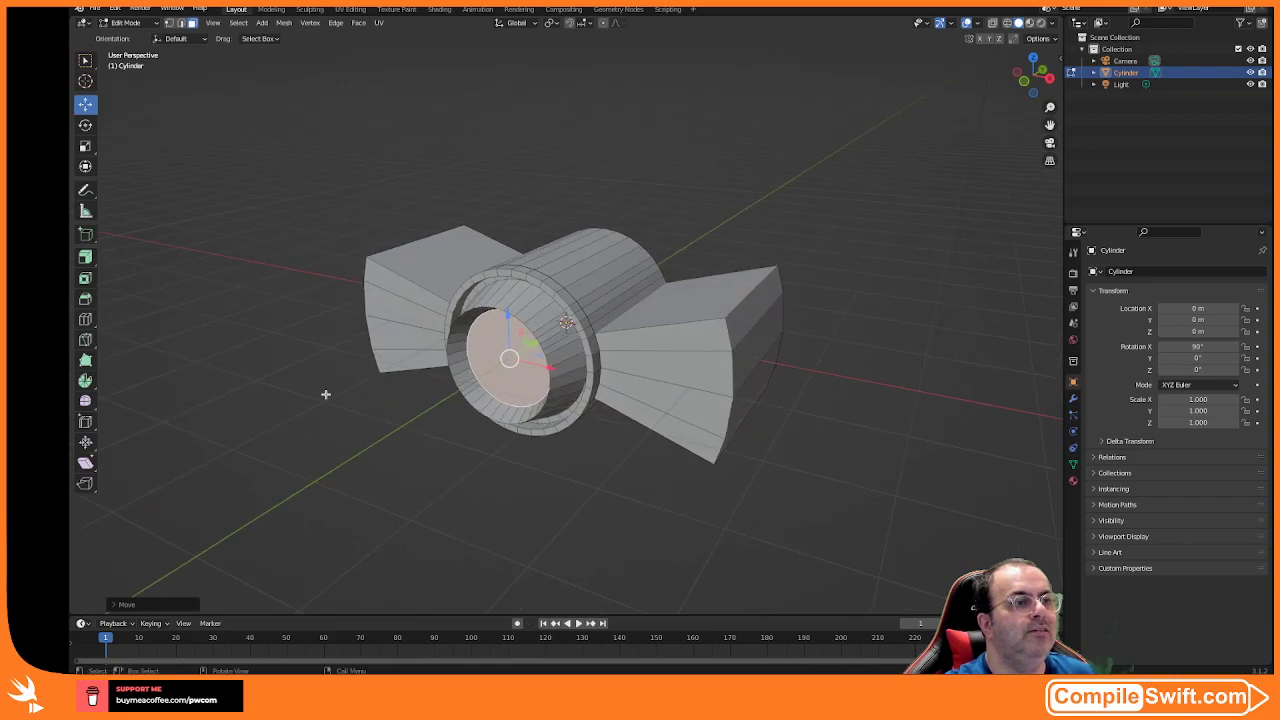
{"action": "middle_click_drag", "start_coordinate": [328, 378], "coordinate": [352, 360]}
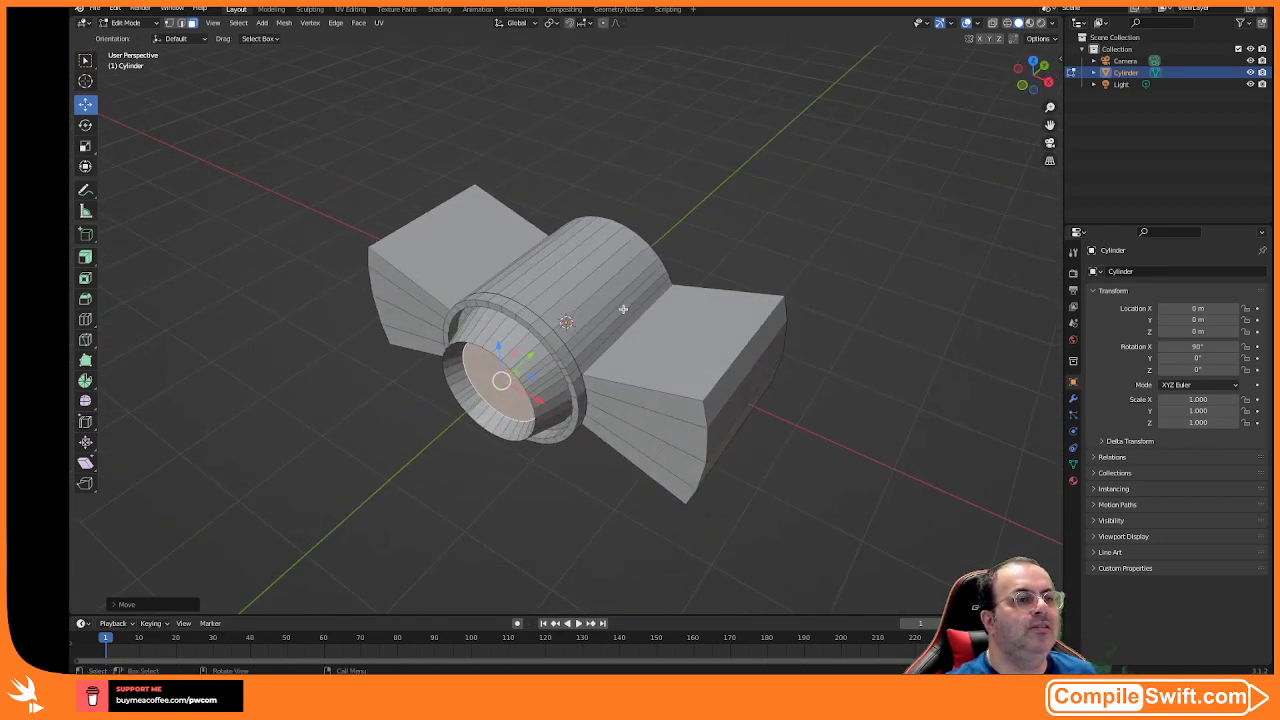
{"action": "middle_click_drag", "start_coordinate": [646, 316], "coordinate": [643, 285]}
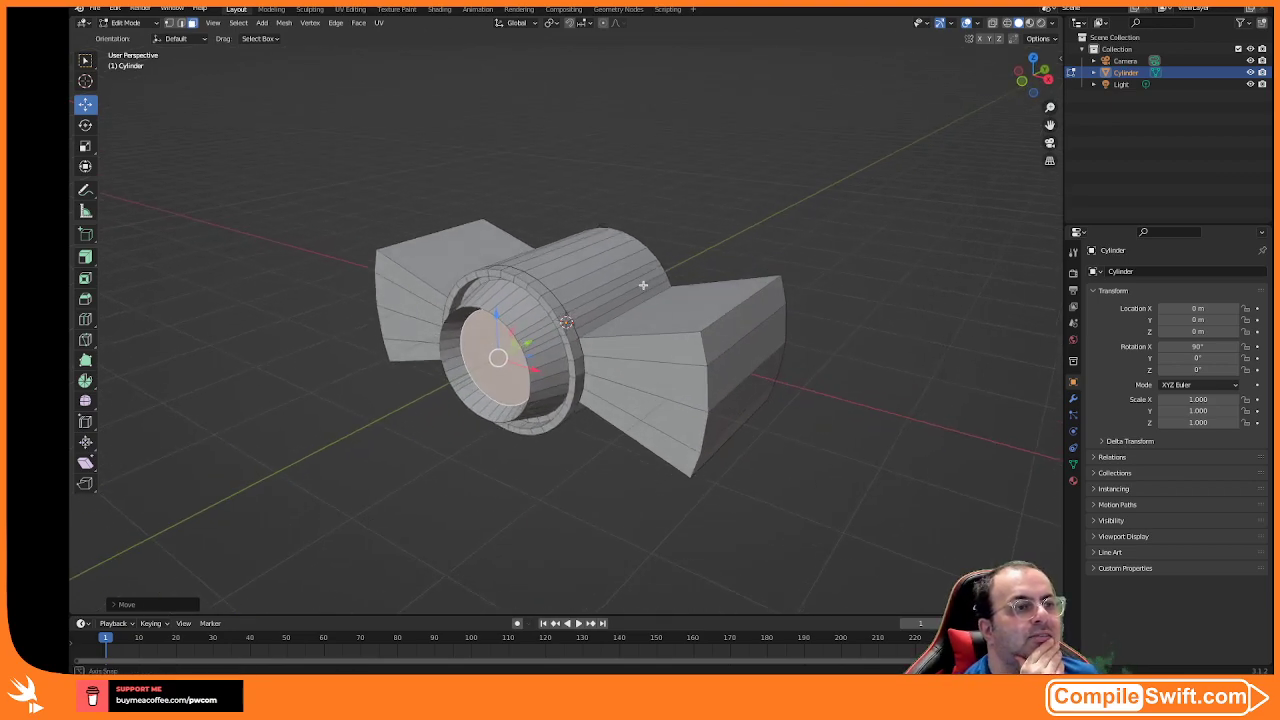
- Select the two middle front faces on each wing and move them slightly forward along the Y axis
{"action": "left_click", "coordinate": [656, 366]}
{"action": "middle_click_drag", "start_coordinate": [431, 520], "coordinate": [489, 507]}
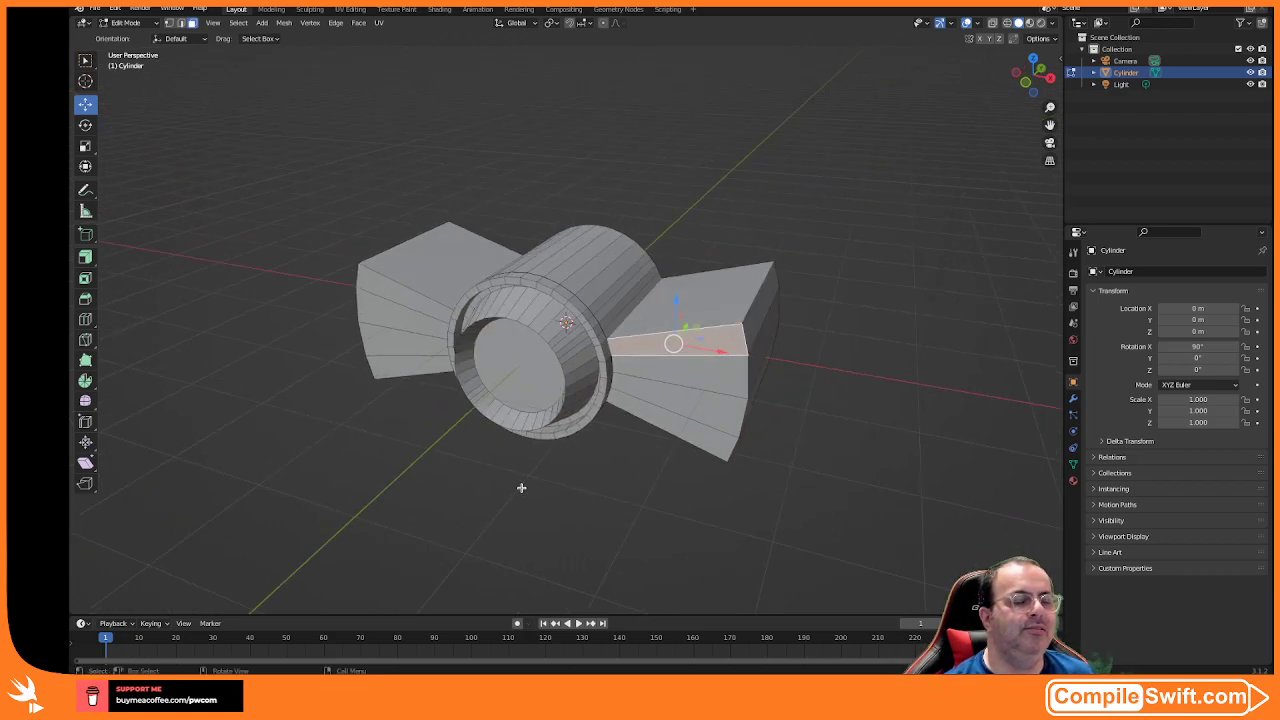
{"action": "left_click", "coordinate": [704, 370]}
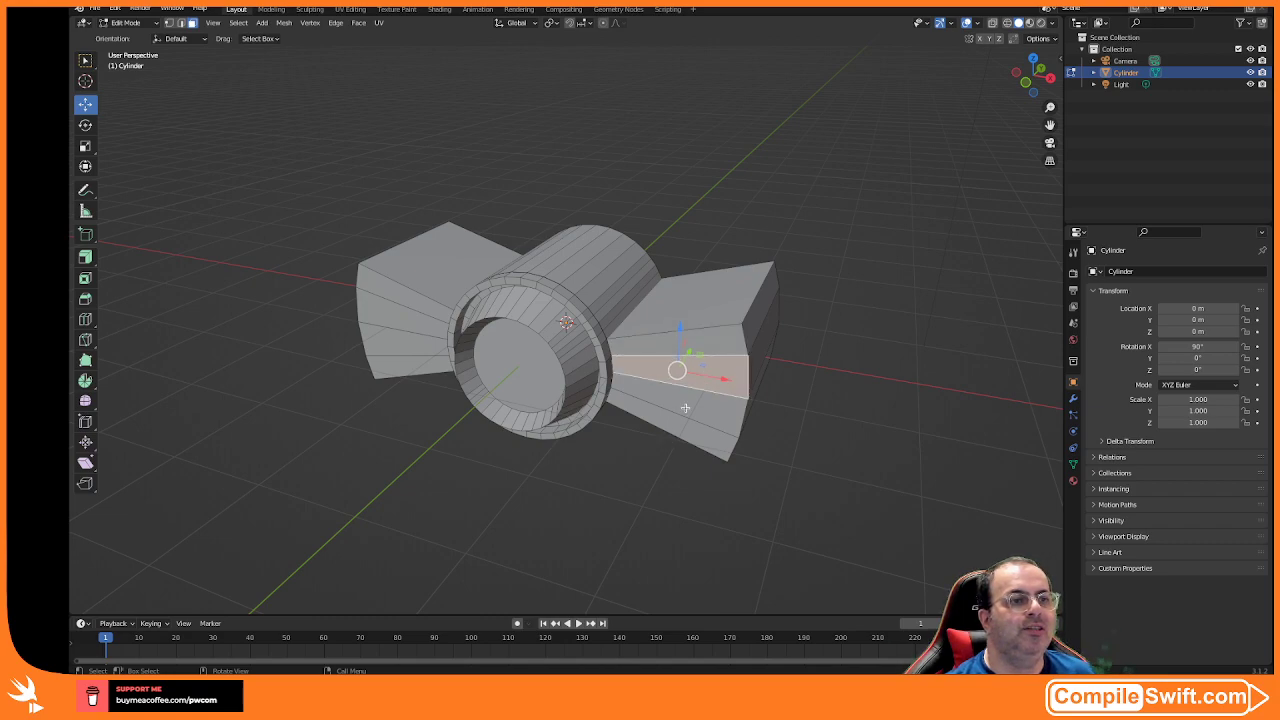
{"action": "left_click", "coordinate": [686, 405], "text": "shift"}
{"action": "left_click", "coordinate": [409, 321], "text": "shift"}
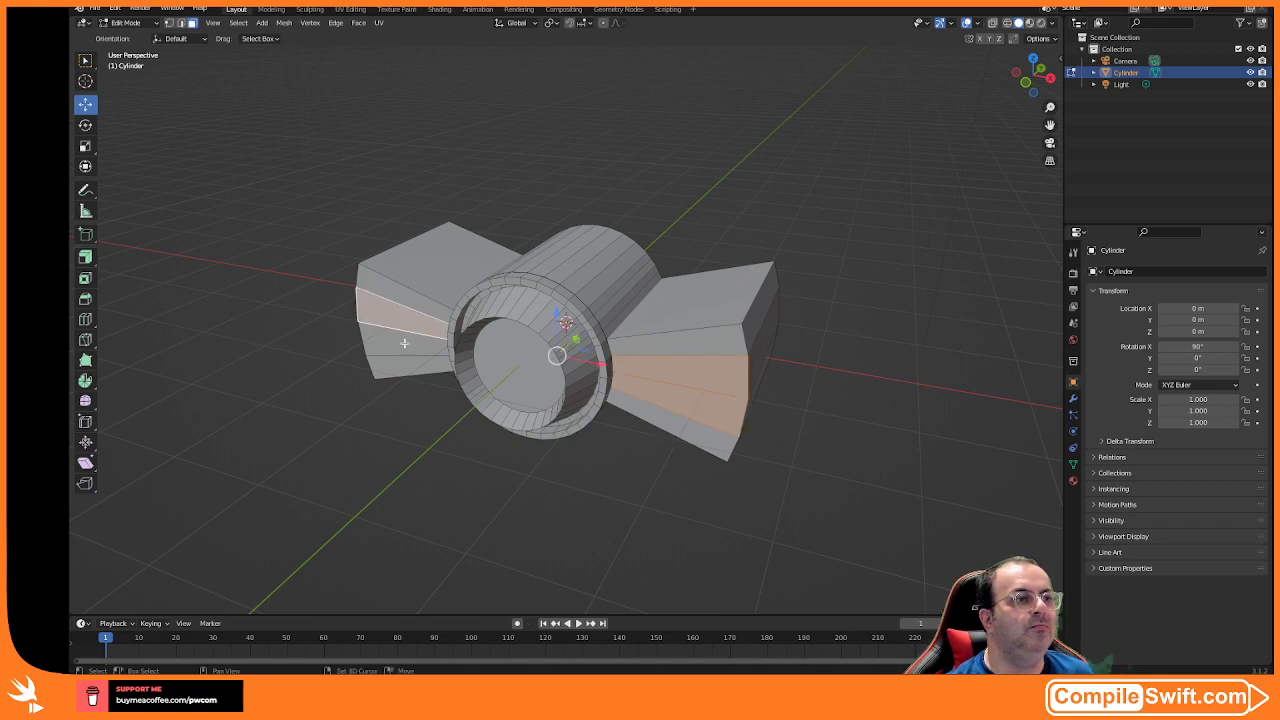
{"action": "left_click", "coordinate": [405, 343], "text": "shift"}
{"action": "mouse_move", "coordinate": [510, 380]}
{"action": "middle_mouse_down"}
{"action": "mouse_move", "coordinate": [342, 384]}
{"action": "mouse_move", "coordinate": [504, 404]}
{"action": "mouse_move", "coordinate": [490, 392]}
{"action": "middle_mouse_up"}
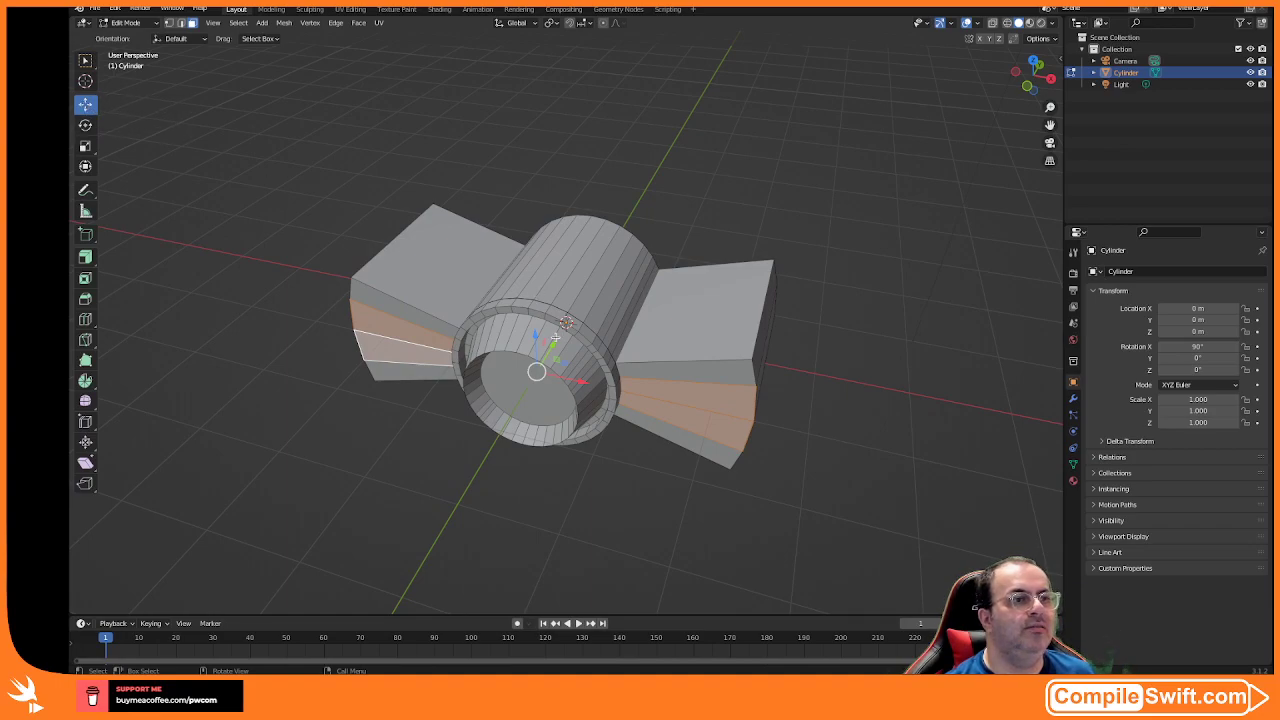
{"action": "left_click_drag", "start_coordinate": [556, 339], "coordinate": [558, 348]}
{"action": "mouse_move", "coordinate": [558, 348]}
{"action": "middle_mouse_down"}
{"action": "mouse_move", "coordinate": [588, 358]}
{"action": "mouse_move", "coordinate": [557, 333]}
{"action": "middle_mouse_up"}
{"action": "key", "text": "g"}
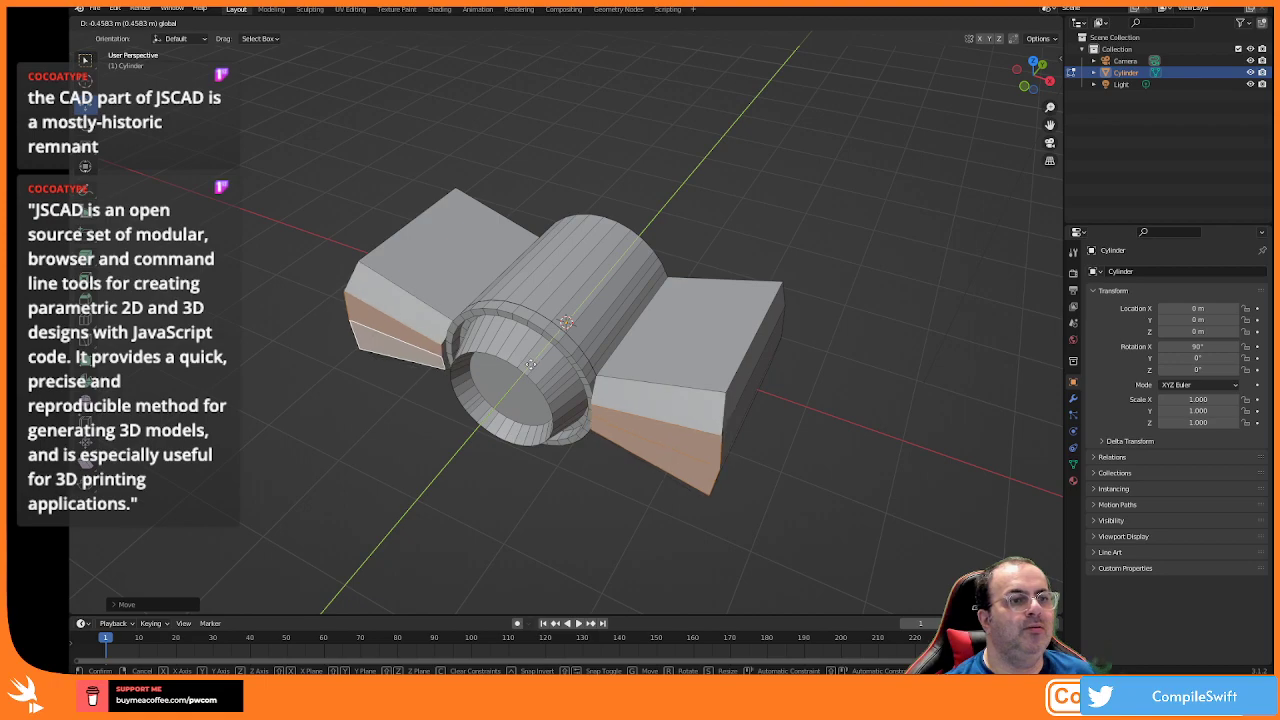
{"action": "left_click_drag", "start_coordinate": [535, 356], "coordinate": [535, 357]}
- Select the two middle rear faces on each wing and move them slightly backward along the Y axis
{"action": "middle_click_drag", "start_coordinate": [640, 325], "coordinate": [404, 340]}
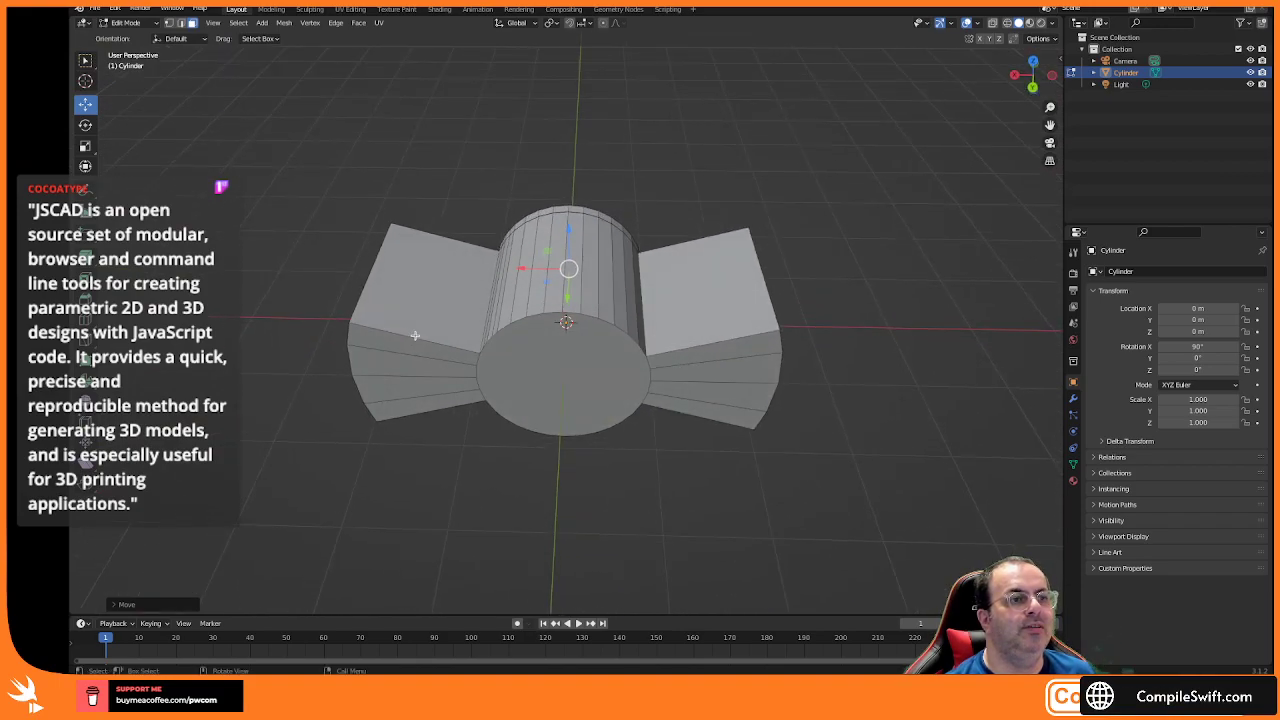
{"action": "left_click", "coordinate": [394, 363]}
{"action": "left_click", "coordinate": [405, 390], "text": "shift"}
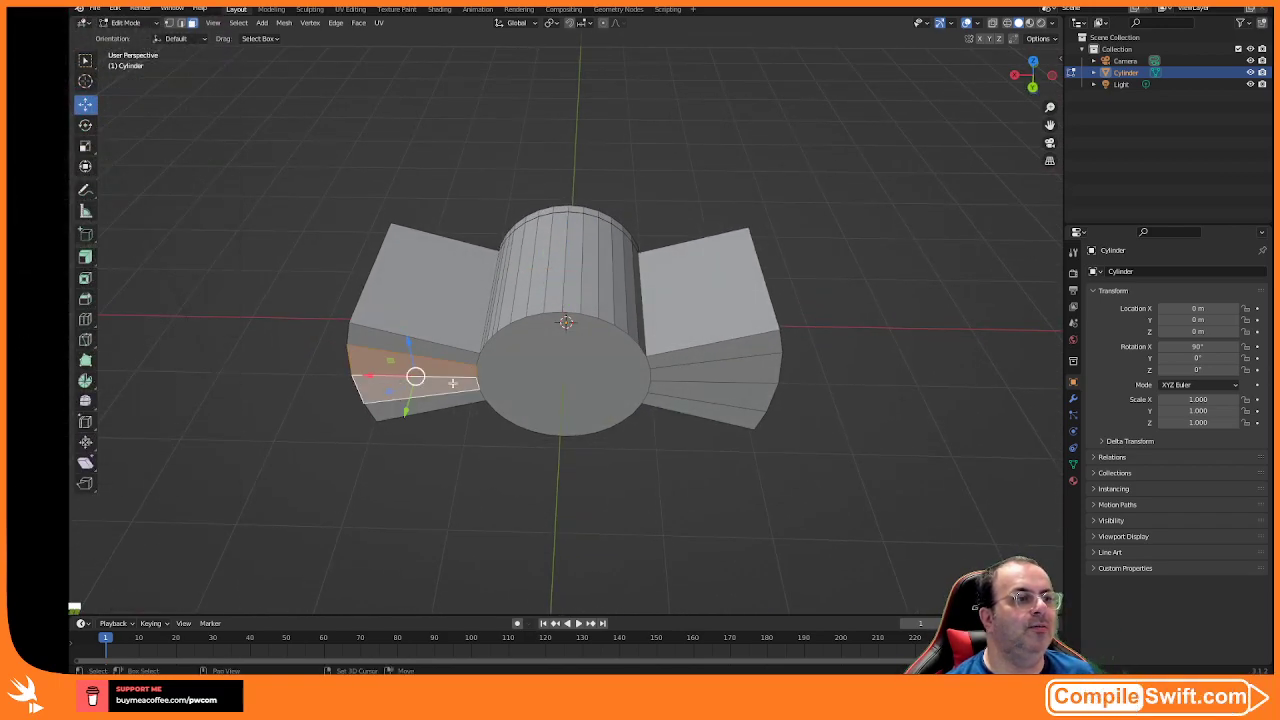
{"action": "left_click", "coordinate": [734, 367], "text": "shift"}
{"action": "left_click", "coordinate": [737, 392], "text": "shift"}
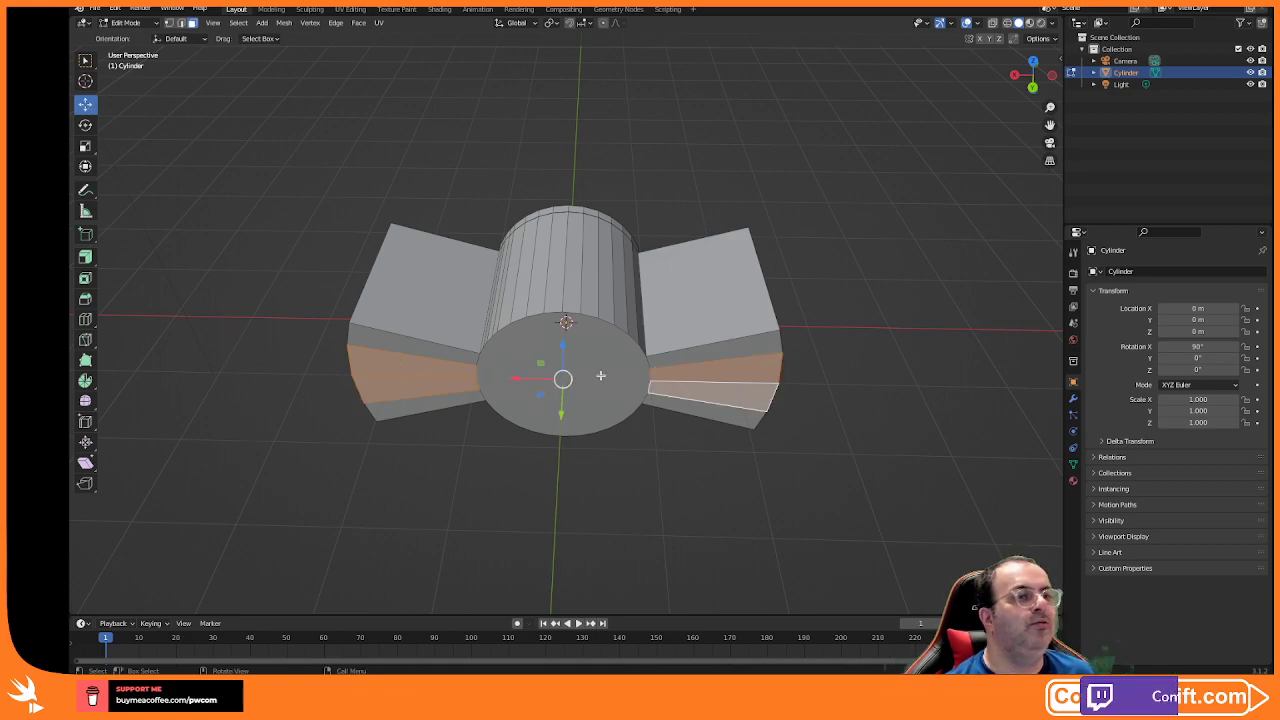
{"action": "left_click_drag", "start_coordinate": [561, 412], "coordinate": [560, 425]}
{"action": "middle_click_drag", "start_coordinate": [380, 423], "coordinate": [331, 409]}
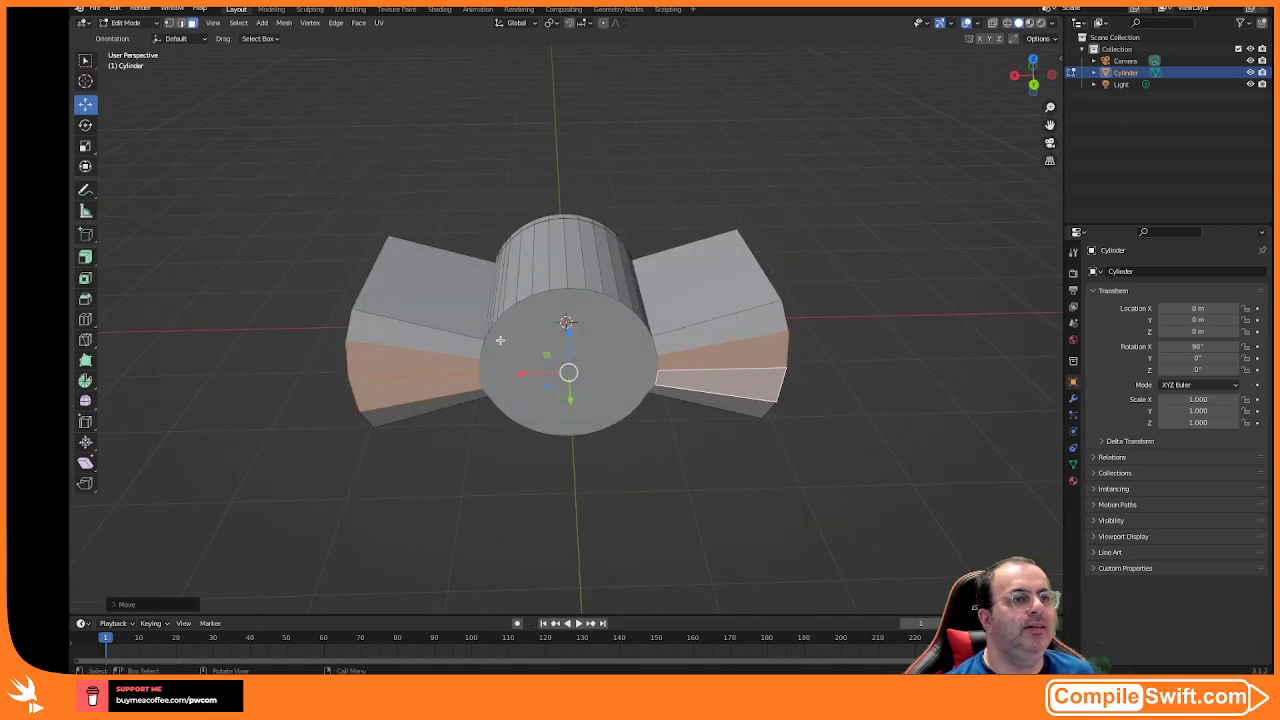
- Inset the rear end cap face slightly to leave a narrow ring around its edge
{"action": "left_click", "coordinate": [515, 336]}
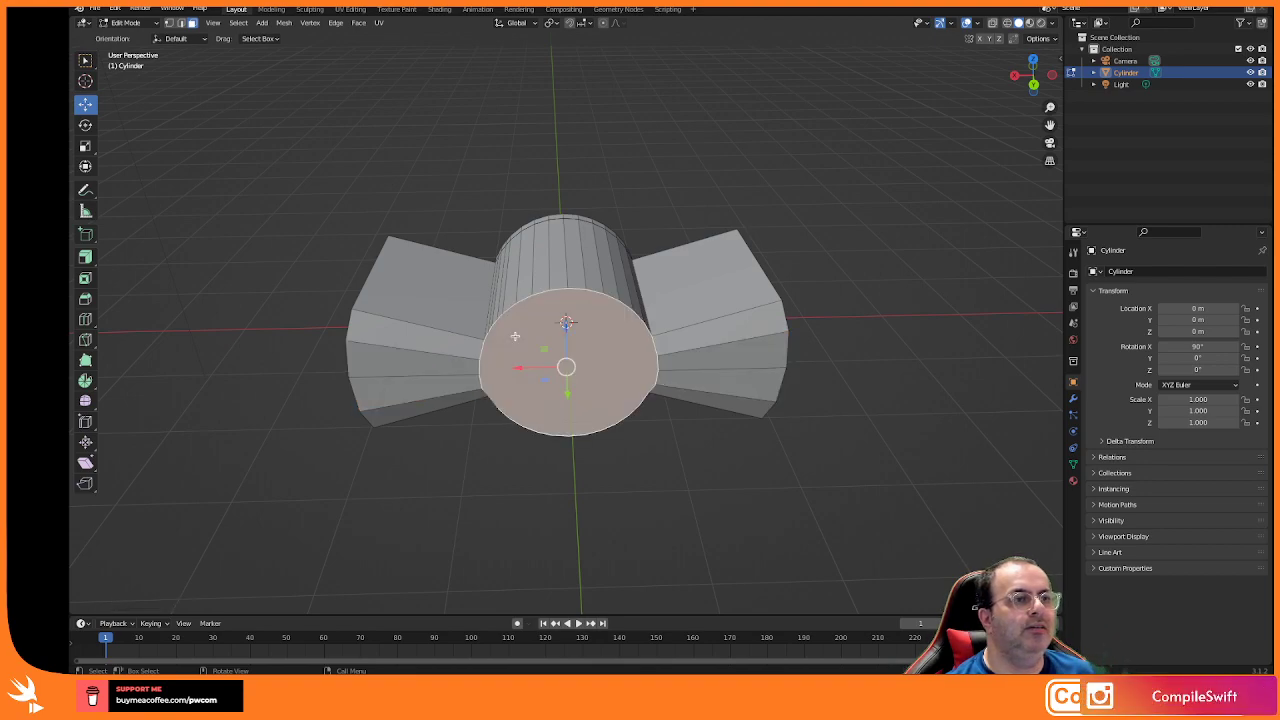
{"action": "left_click", "coordinate": [85, 278]}
{"action": "left_click_drag", "start_coordinate": [533, 346], "coordinate": [538, 352]}
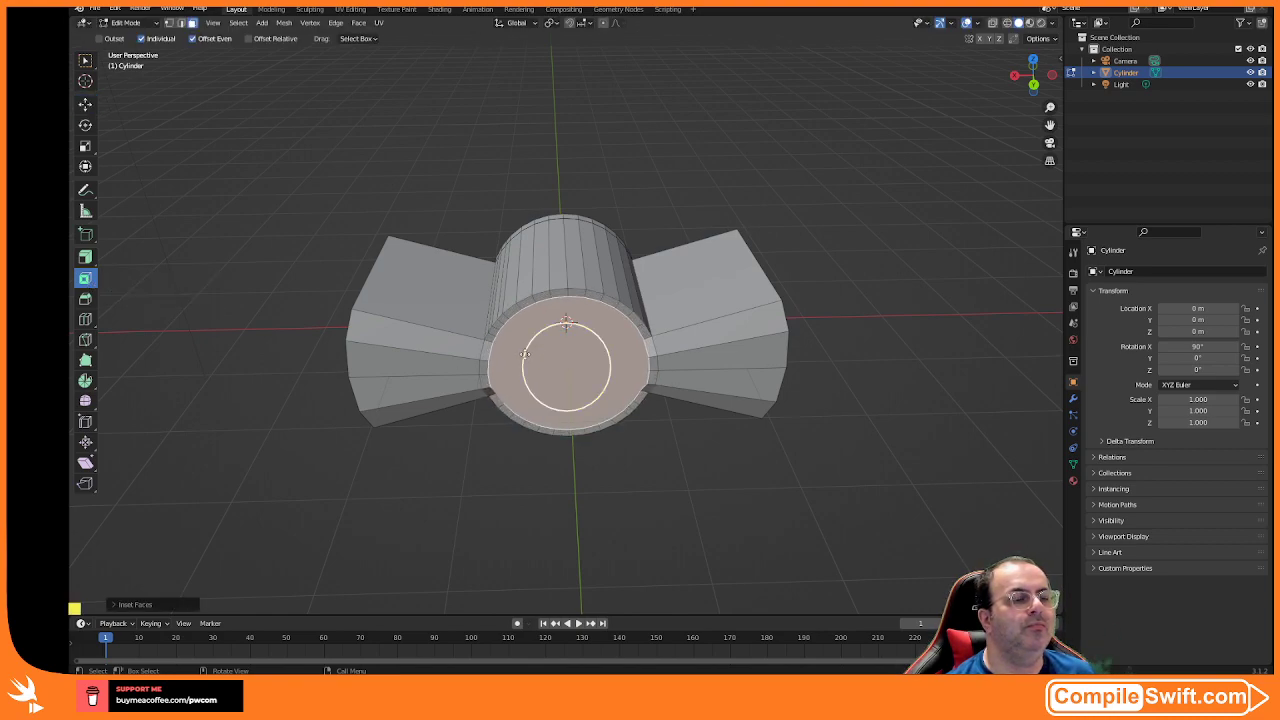
{"action": "middle_click_drag", "start_coordinate": [506, 349], "coordinate": [508, 191]}
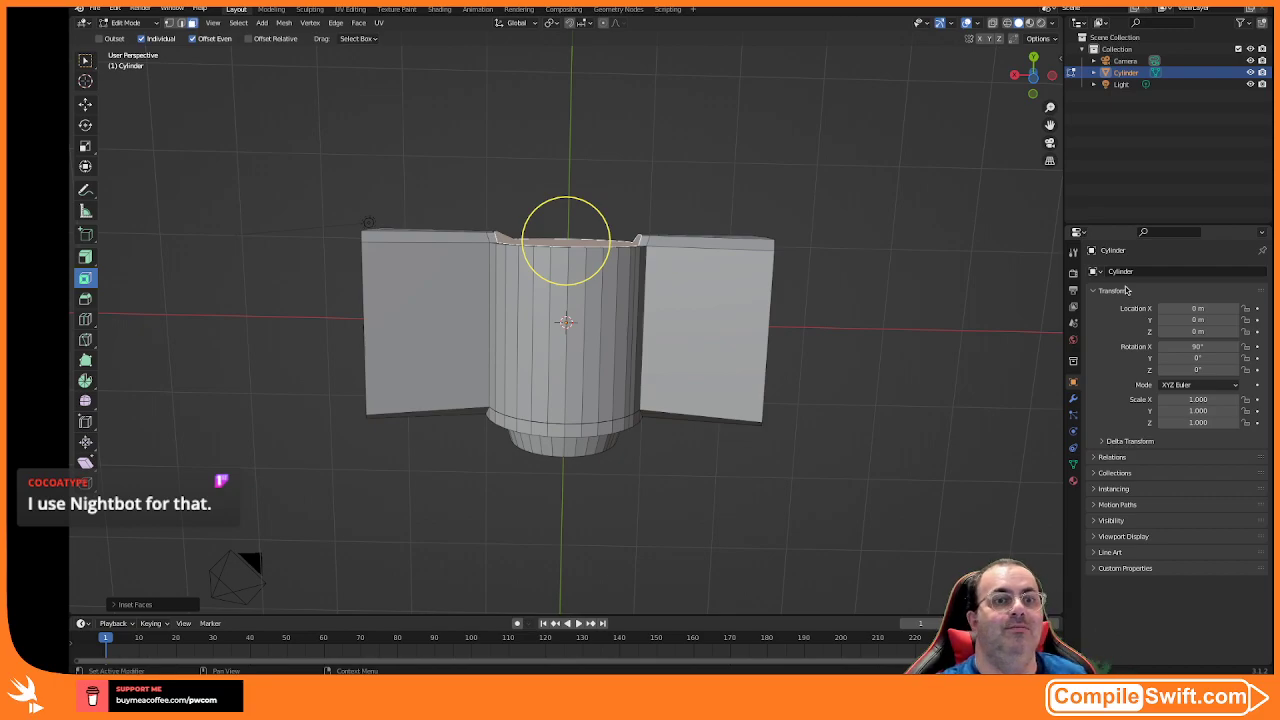
- Switch to the browser on the other desktop to view the default commands page of Streamlabs Cloudbot
{"action": "key", "text": "ctrl+Up"}
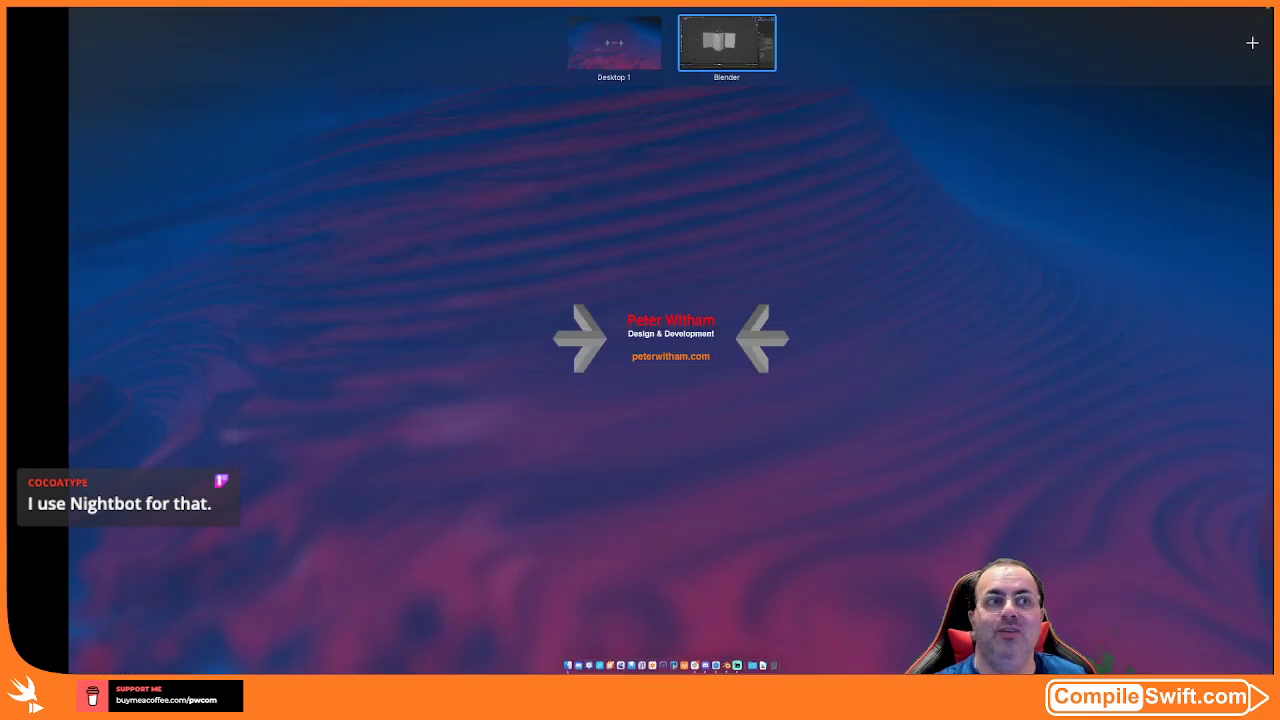
{"action": "left_click", "coordinate": [727, 43]}
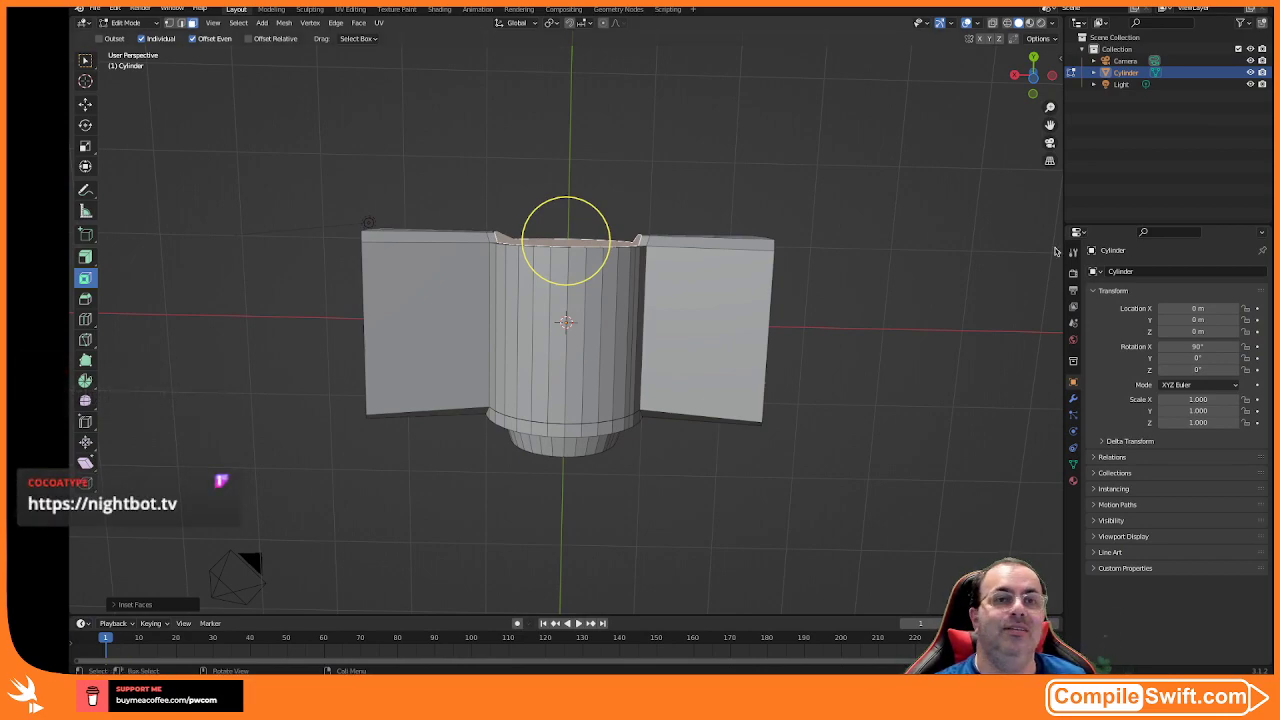
{"action": "key", "text": "ctrl+Left"}
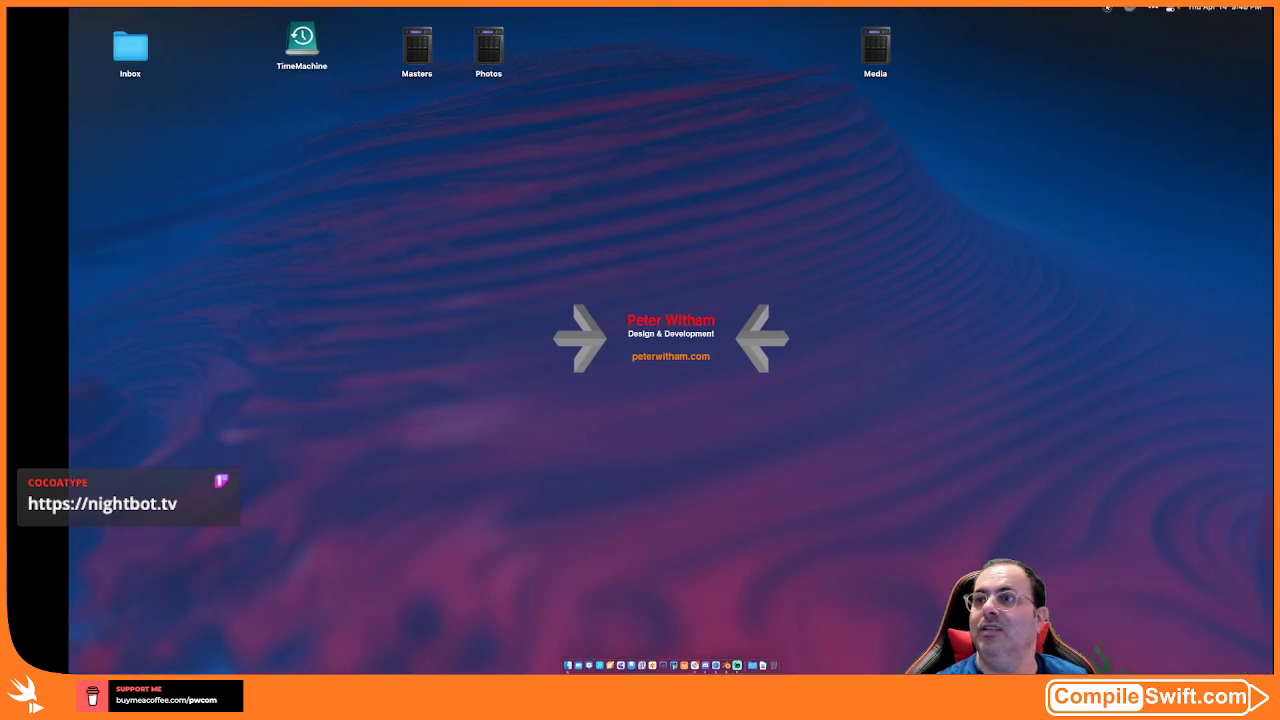
{"action": "key", "text": "ctrl+Right"}
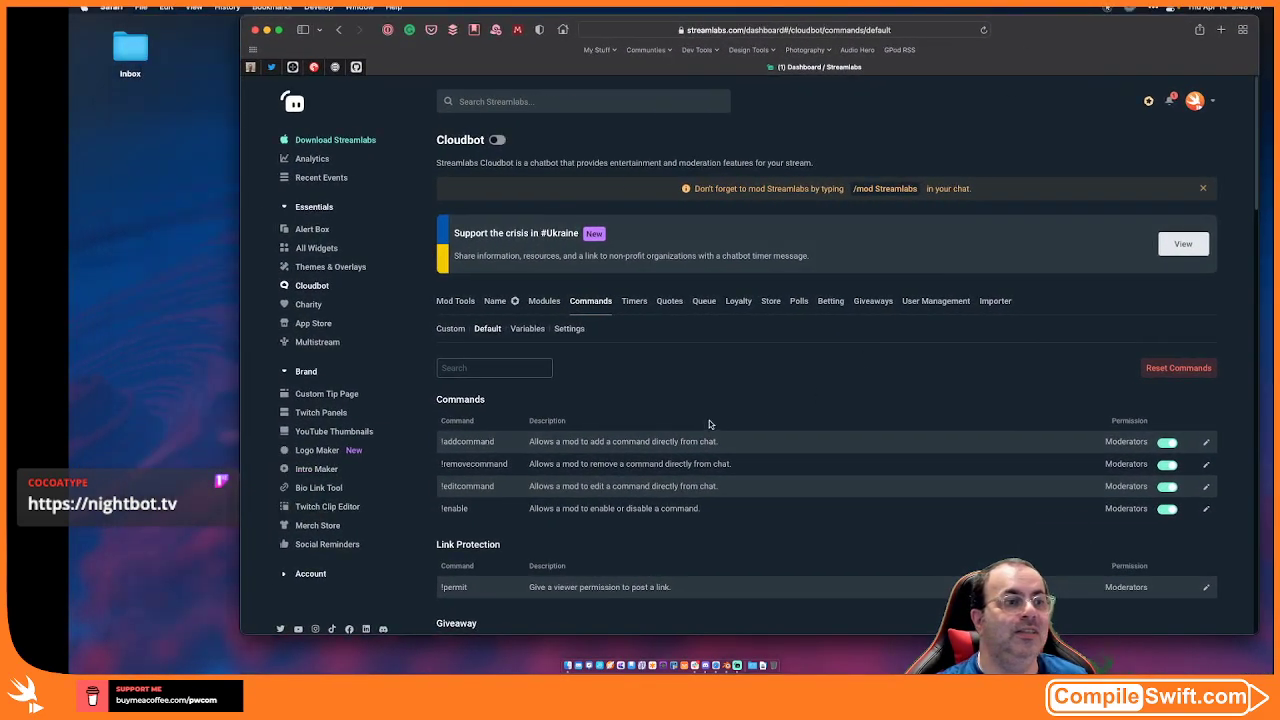
- Review the custom and default chat command lists in Cloudbot
{"action": "left_click", "coordinate": [462, 331]}
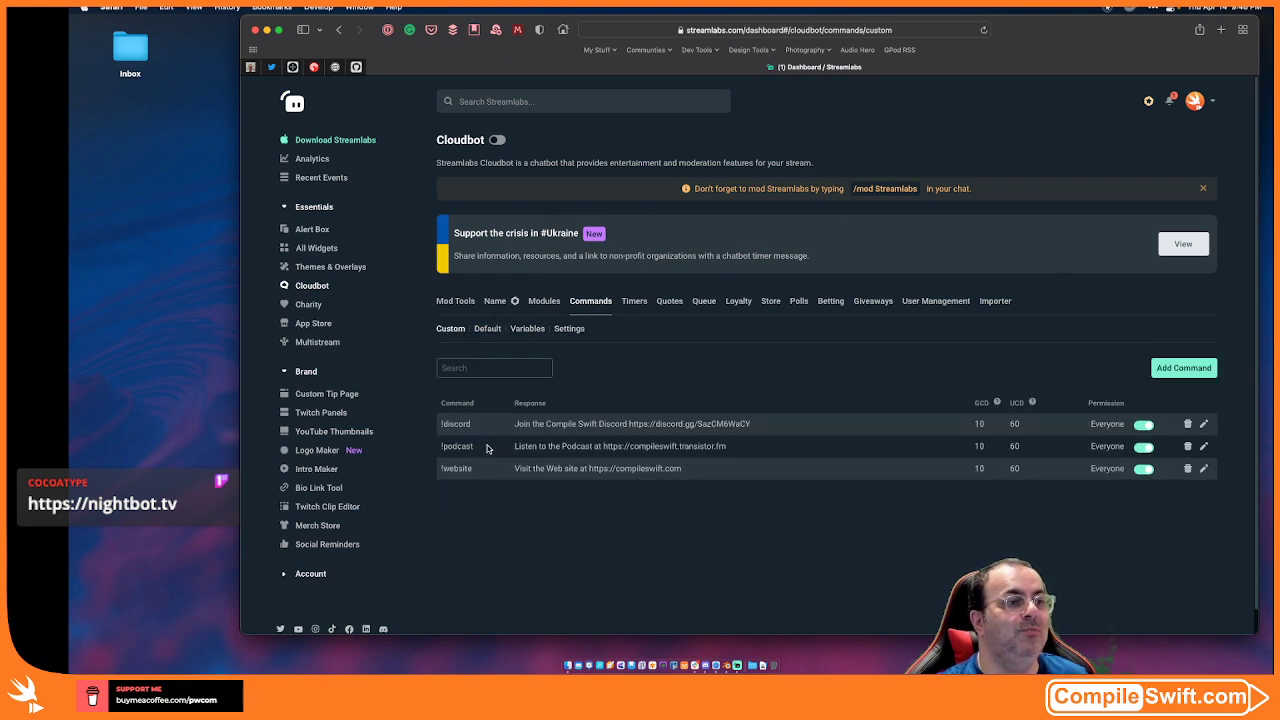
{"action": "left_click", "coordinate": [482, 329]}
{"action": "left_click", "coordinate": [450, 329]}
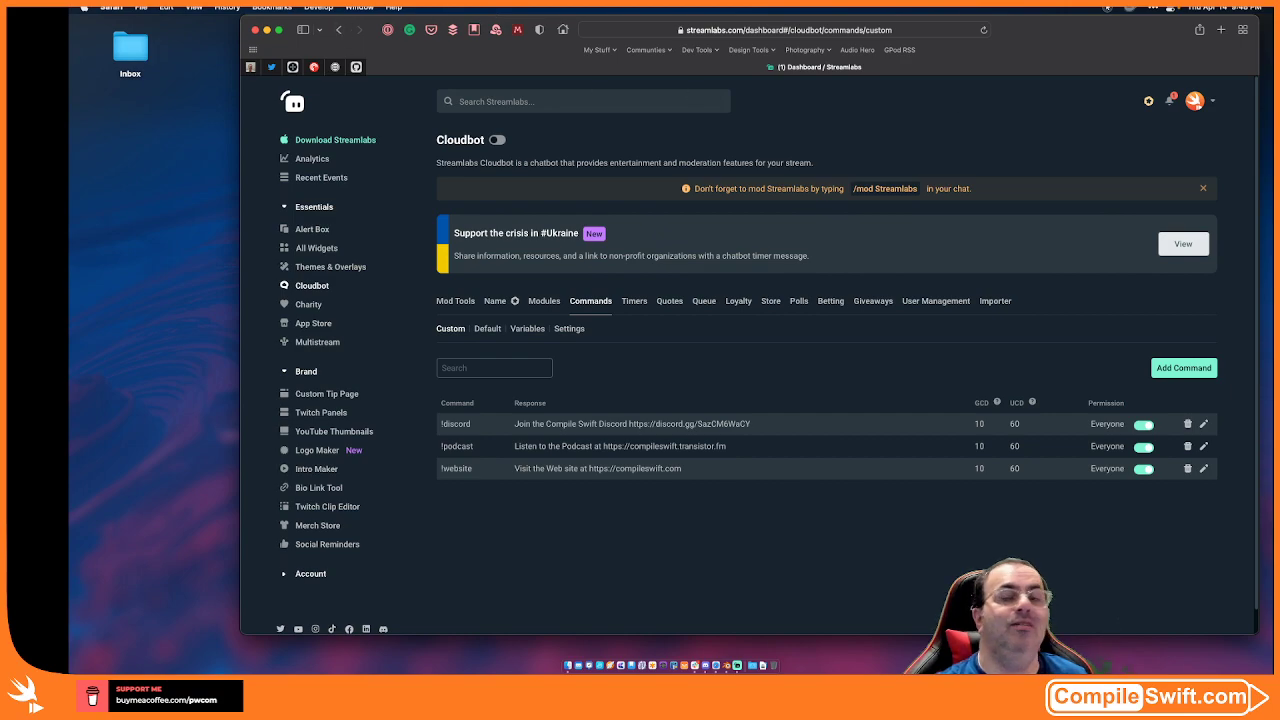
- Move the browser window off this desktop and switch back to the Blender desktop
{"action": "left_click_drag", "start_coordinate": [1073, 26], "coordinate": [1279, 100]}
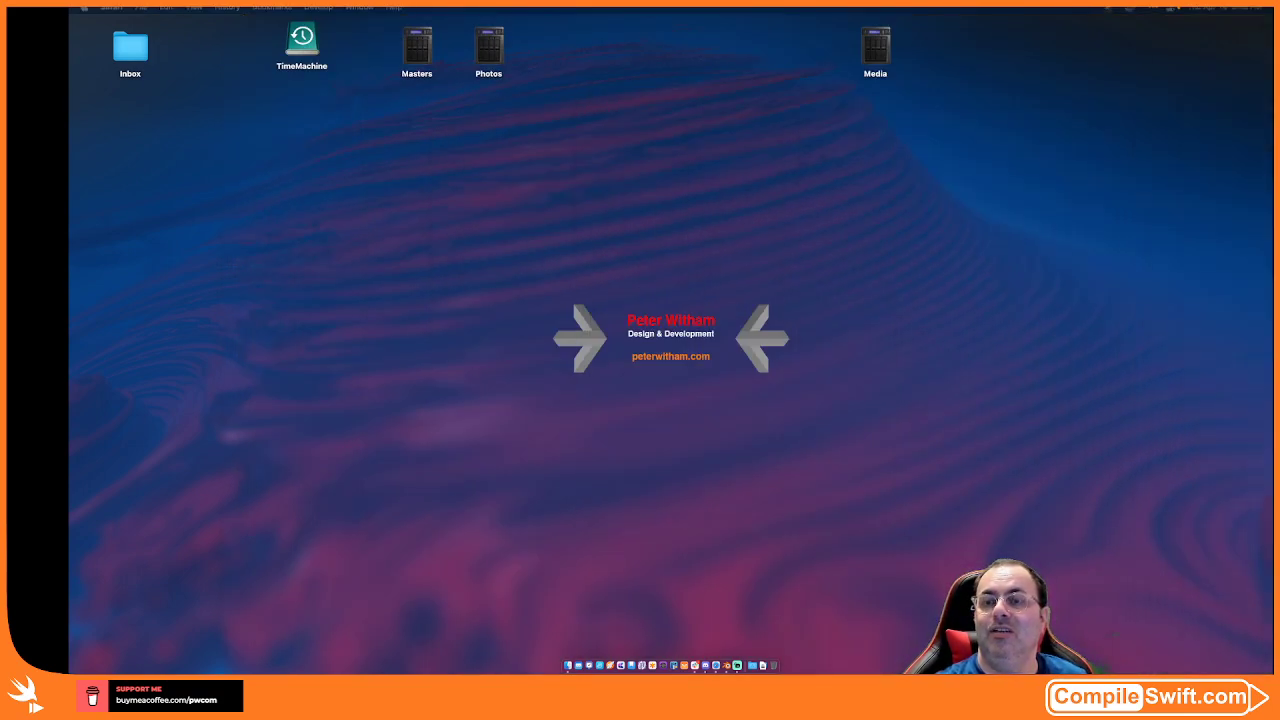
{"action": "key", "text": "ctrl+Up"}
{"action": "key", "text": "ctrl+Up"}
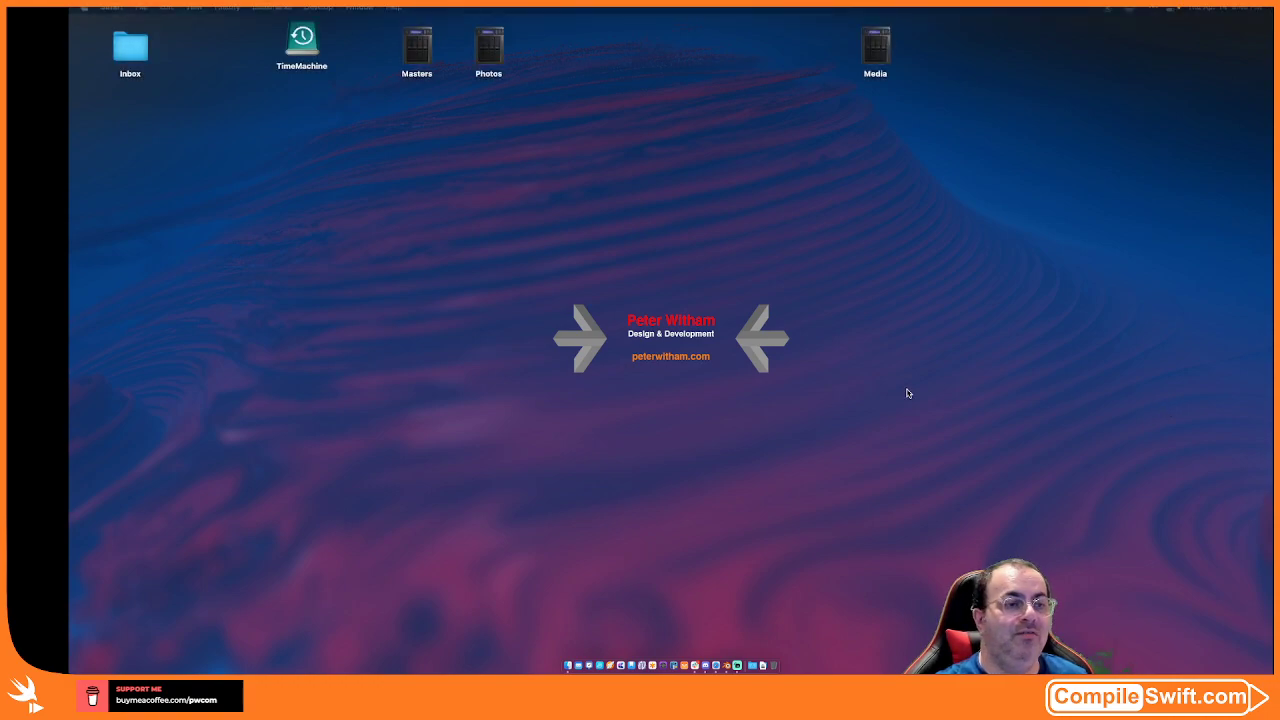
{"action": "key", "text": "ctrl+Right"}
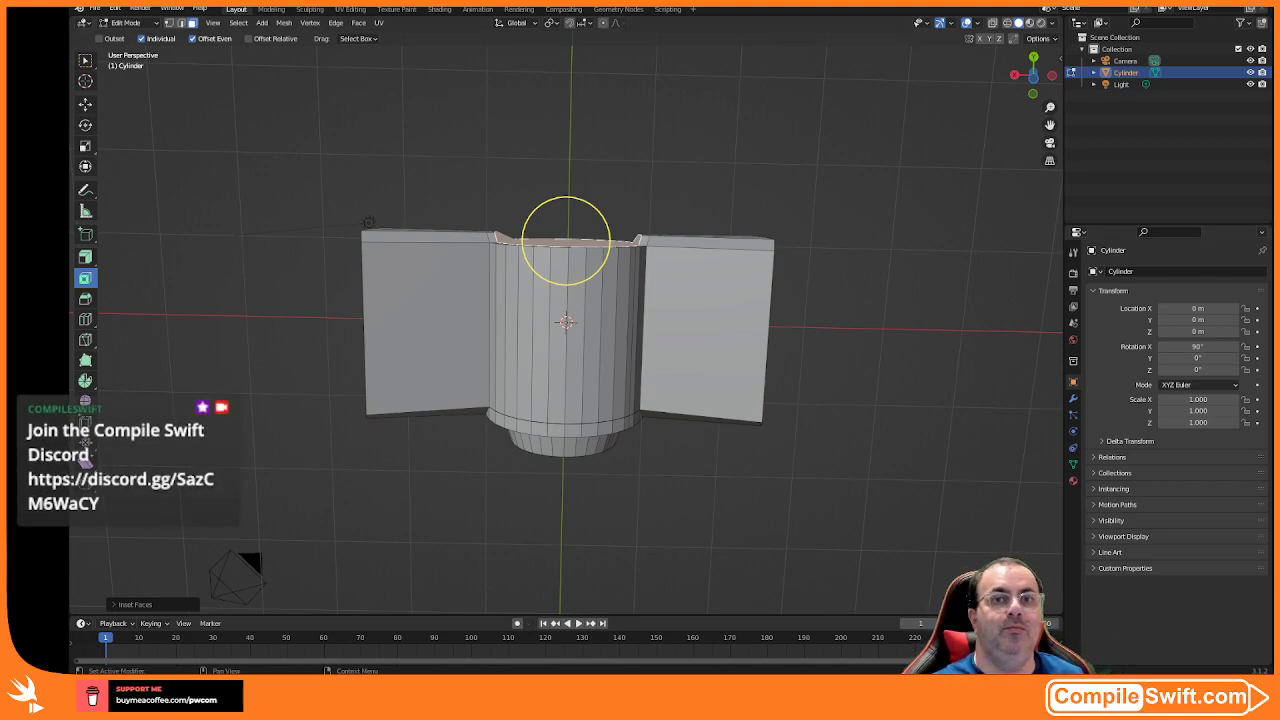
{"action": "key", "text": "ctrl+Up"}
{"action": "key", "text": "ctrl+Up"}
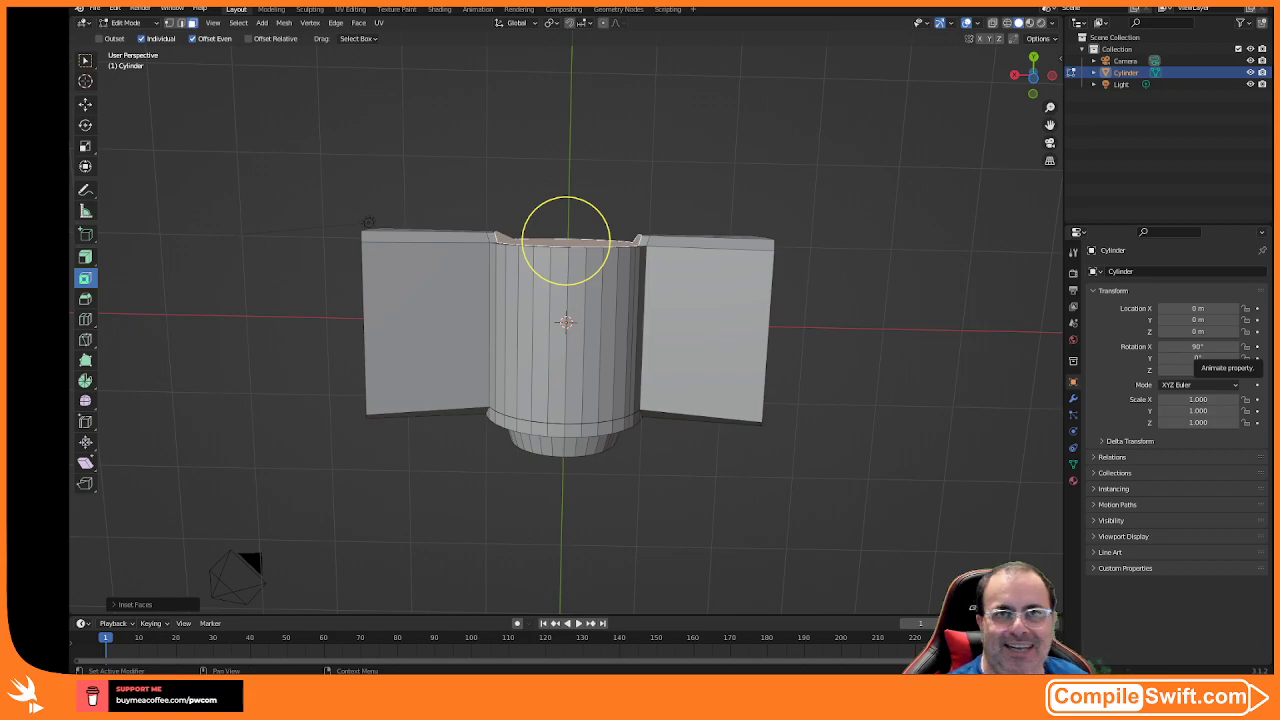
{"action": "key", "text": "ctrl+Up"}
{"action": "key", "text": "ctrl+Up"}
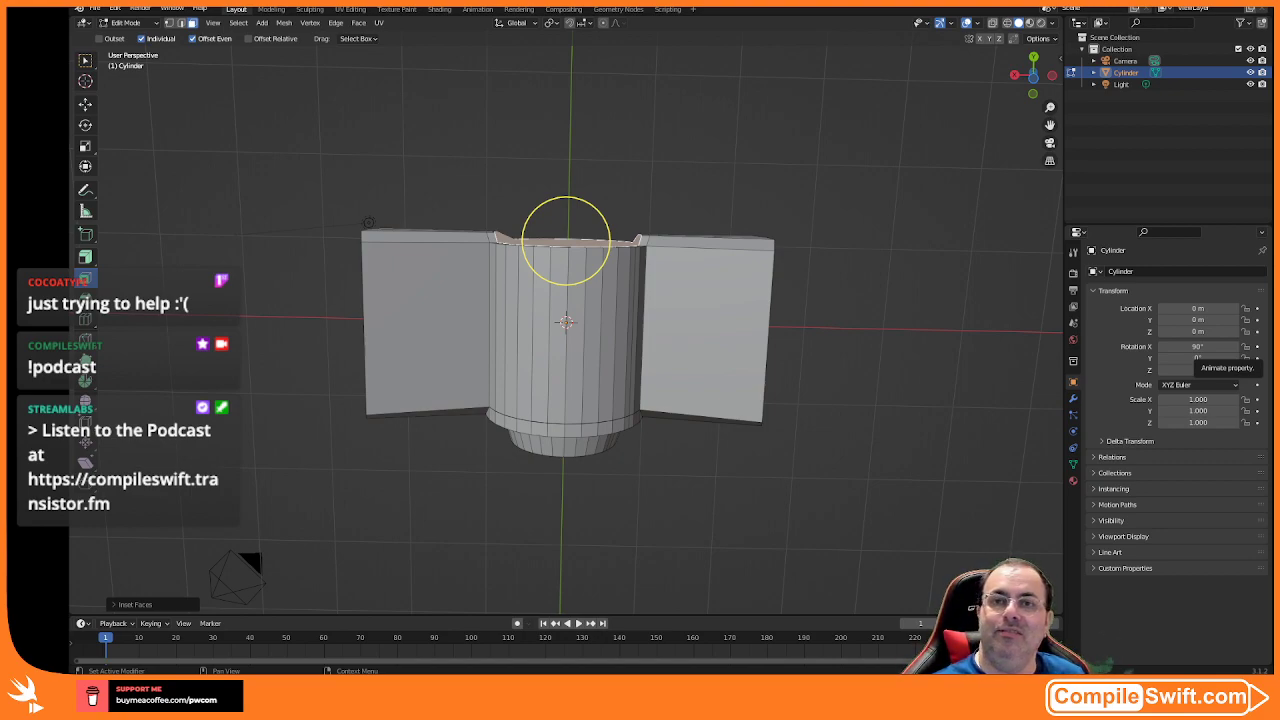
- Move the inset rear cap face outward along the Y axis to extend the rear of the body
{"action": "middle_click_drag", "start_coordinate": [566, 241], "coordinate": [572, 367]}
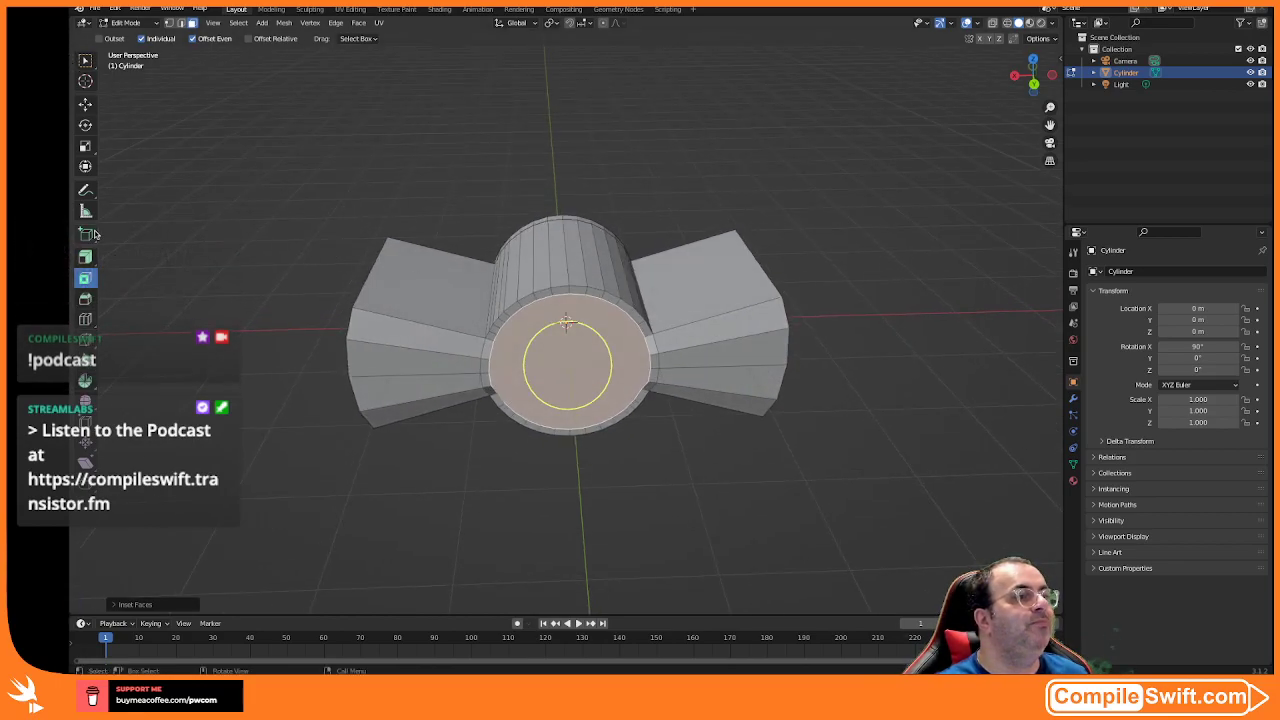
{"action": "left_click", "coordinate": [86, 106]}
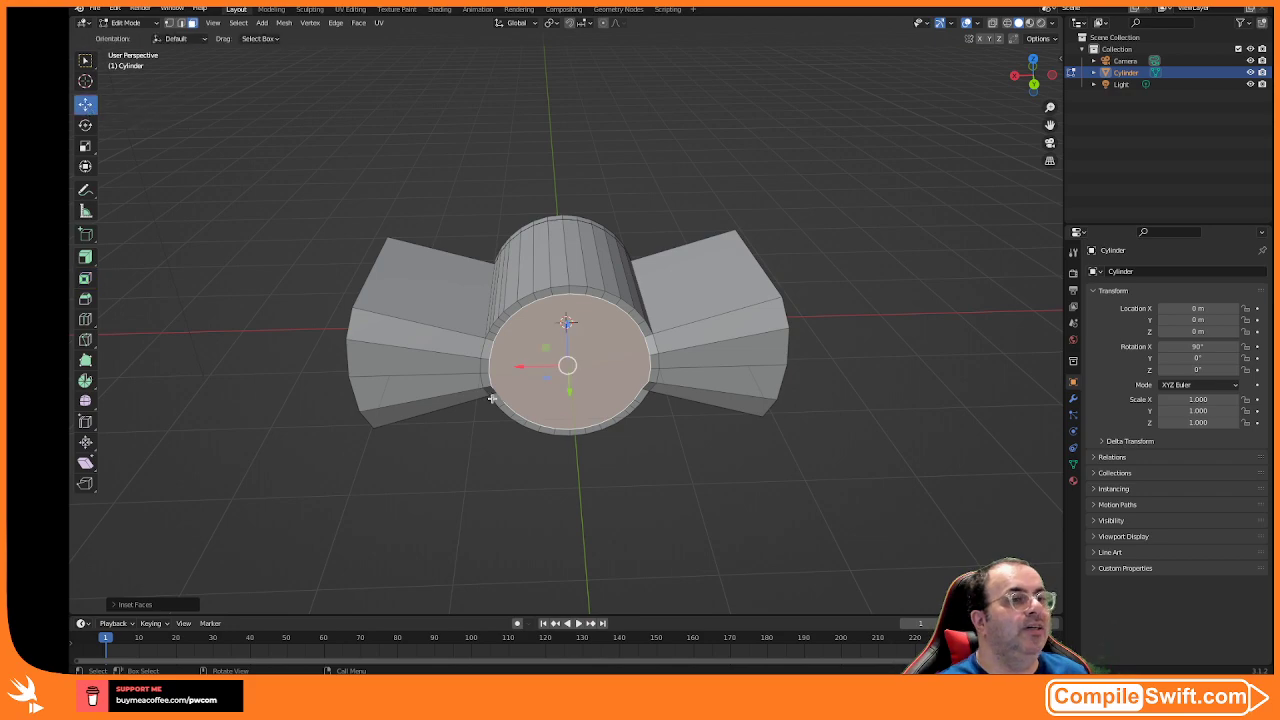
{"action": "left_click_drag", "start_coordinate": [570, 393], "coordinate": [573, 424]}
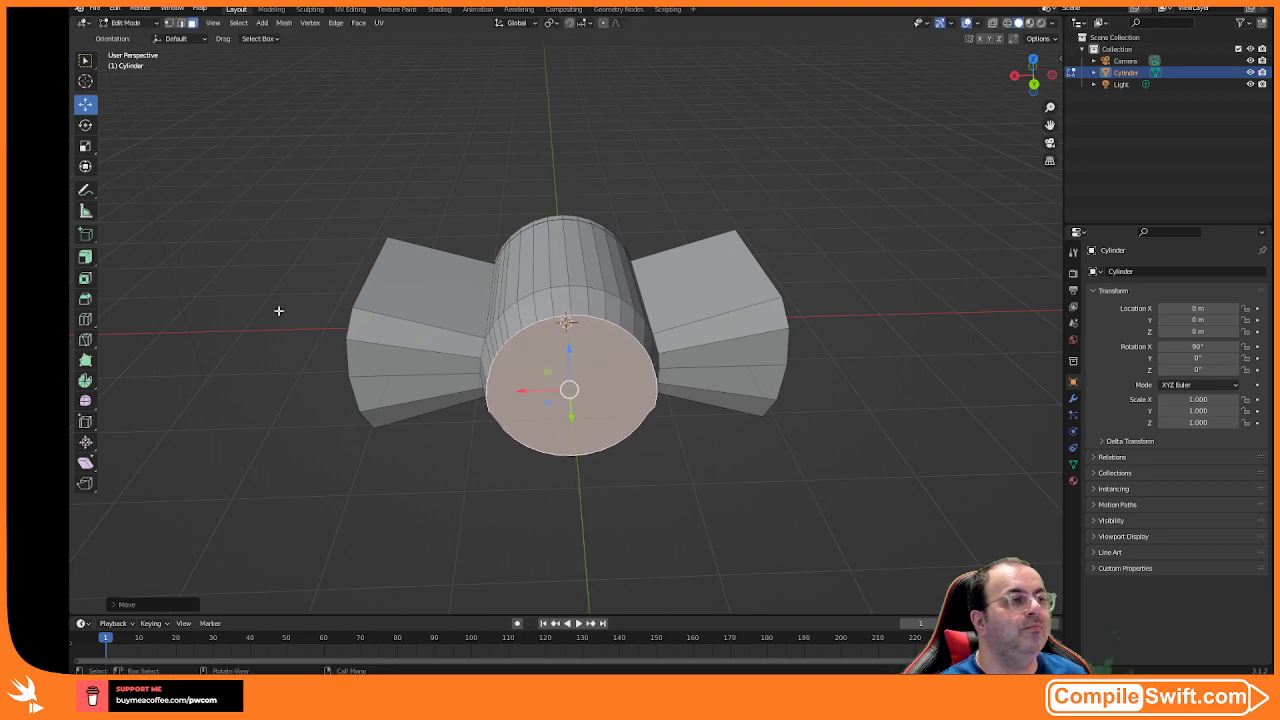
- Scale the extended rear cap face down uniformly to form a tapered rear end, and widen it slightly along the X axis
{"action": "left_click", "coordinate": [86, 146]}
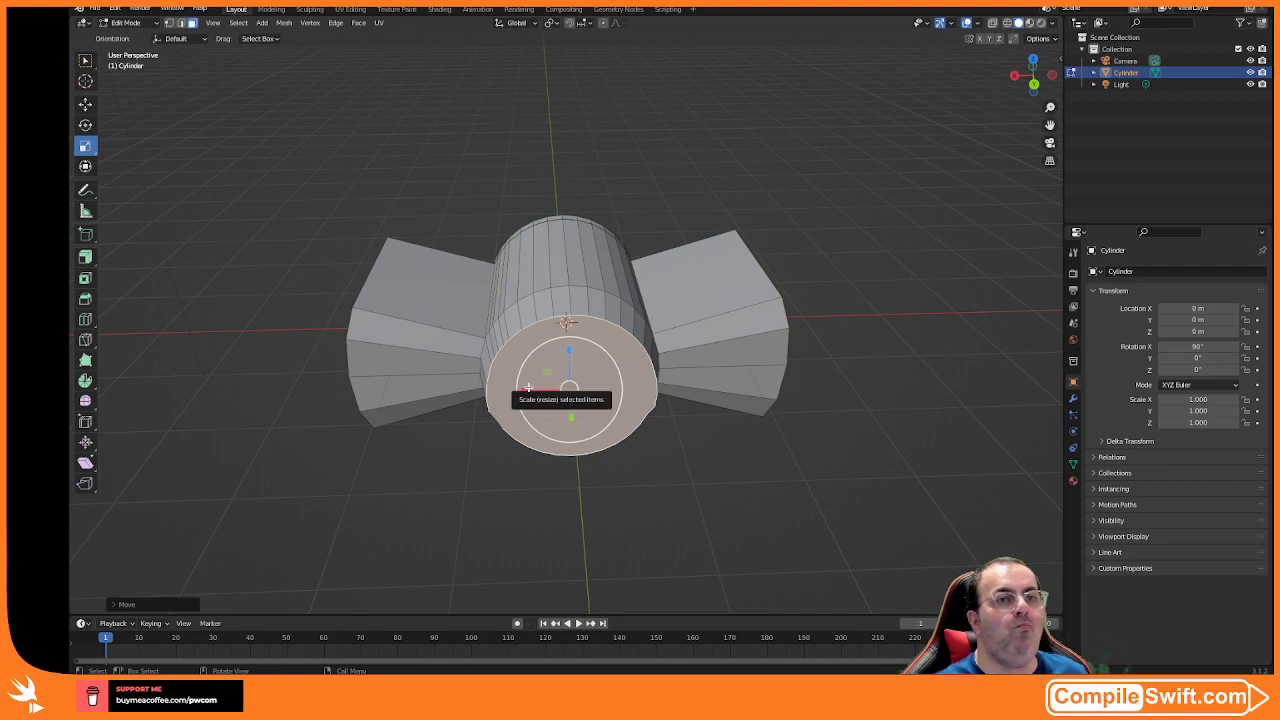
{"action": "left_click_drag", "start_coordinate": [522, 390], "coordinate": [566, 350]}
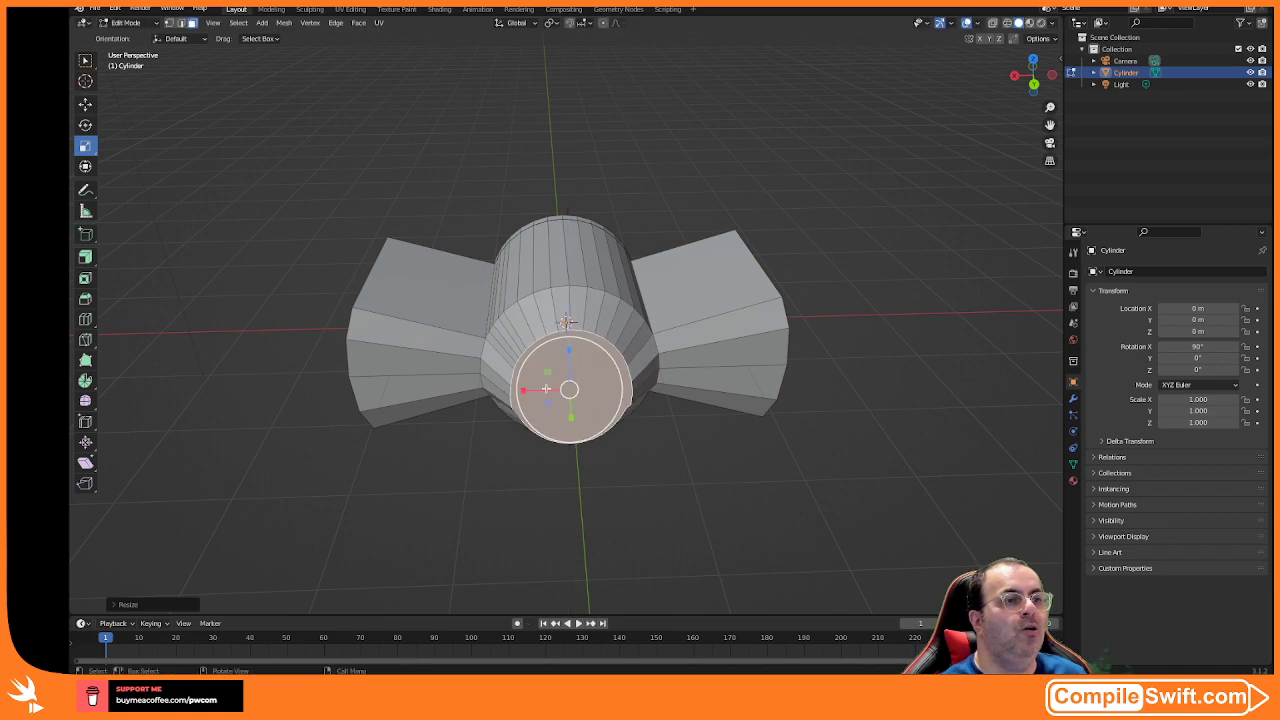
{"action": "mouse_move", "coordinate": [525, 391]}
{"action": "left_mouse_down"}
{"action": "mouse_move", "coordinate": [512, 392]}
{"action": "mouse_move", "coordinate": [518, 413]}
{"action": "left_mouse_up"}
{"action": "middle_click_drag", "start_coordinate": [518, 413], "coordinate": [526, 455]}
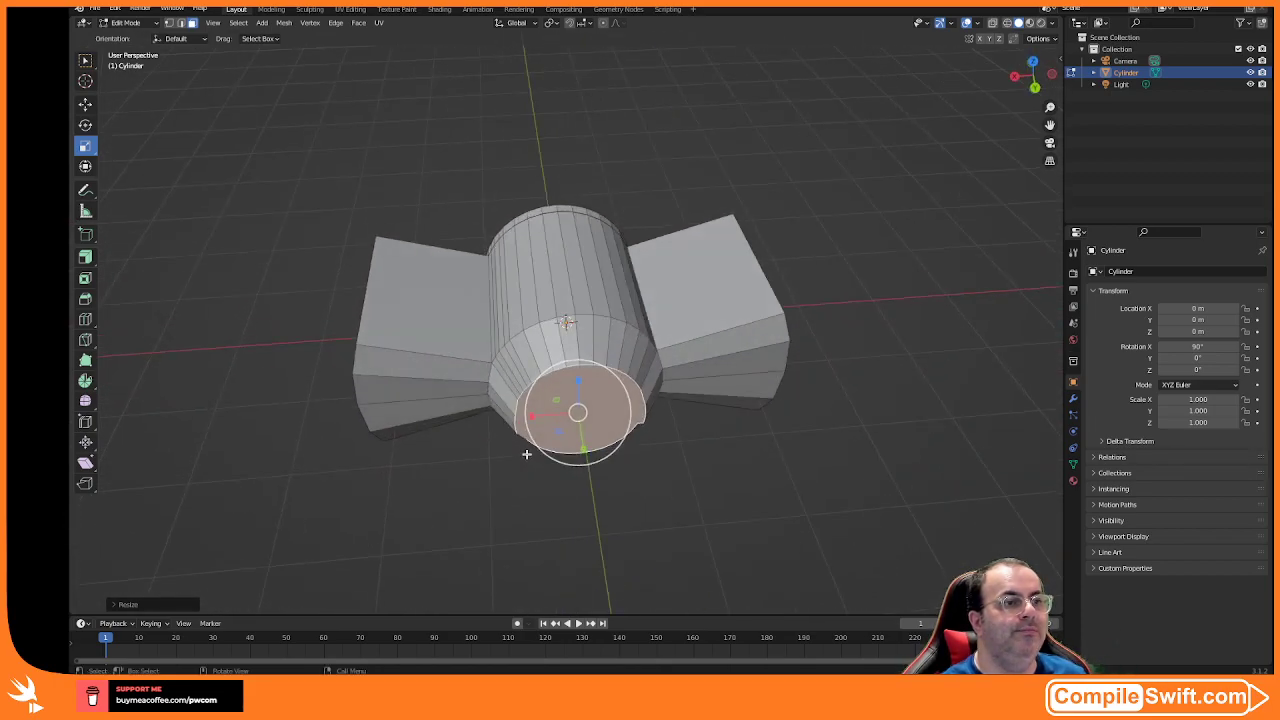
- Clear the face selection and add a front-to-rear loop cut around the middle of the left wing
{"action": "left_click", "coordinate": [400, 390]}
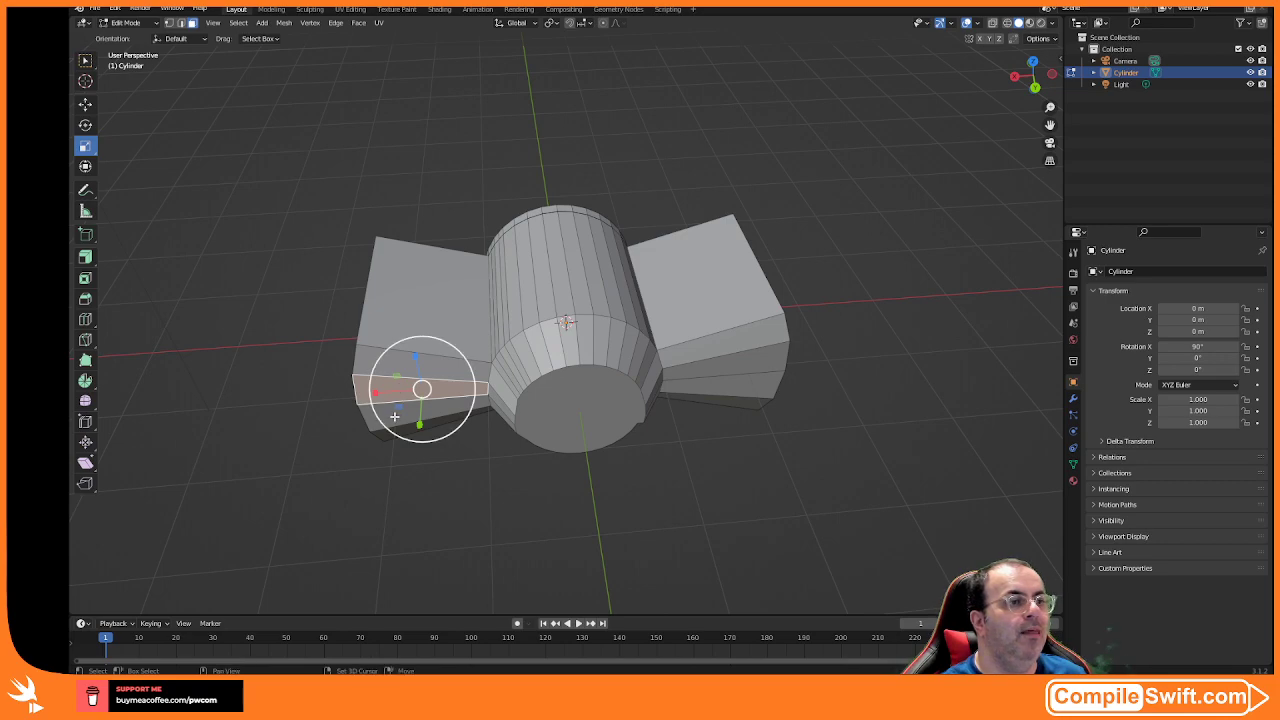
{"action": "left_click", "coordinate": [326, 422]}
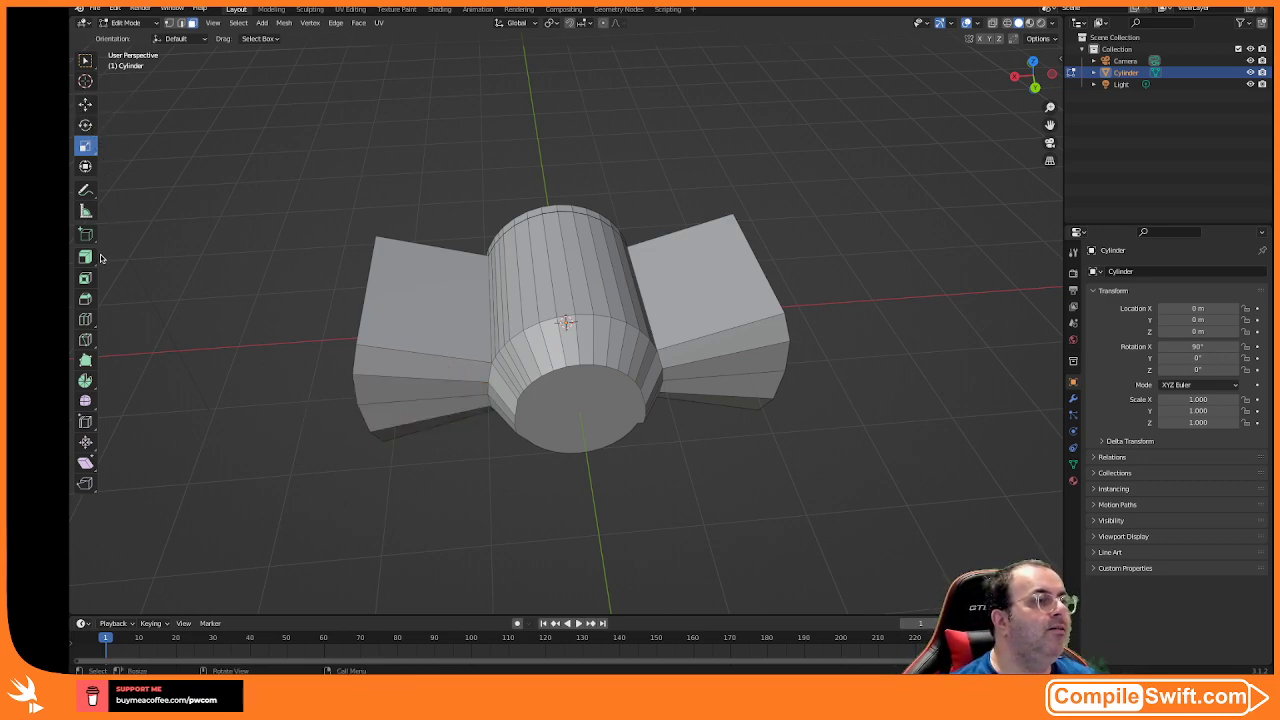
{"action": "left_click", "coordinate": [87, 322]}
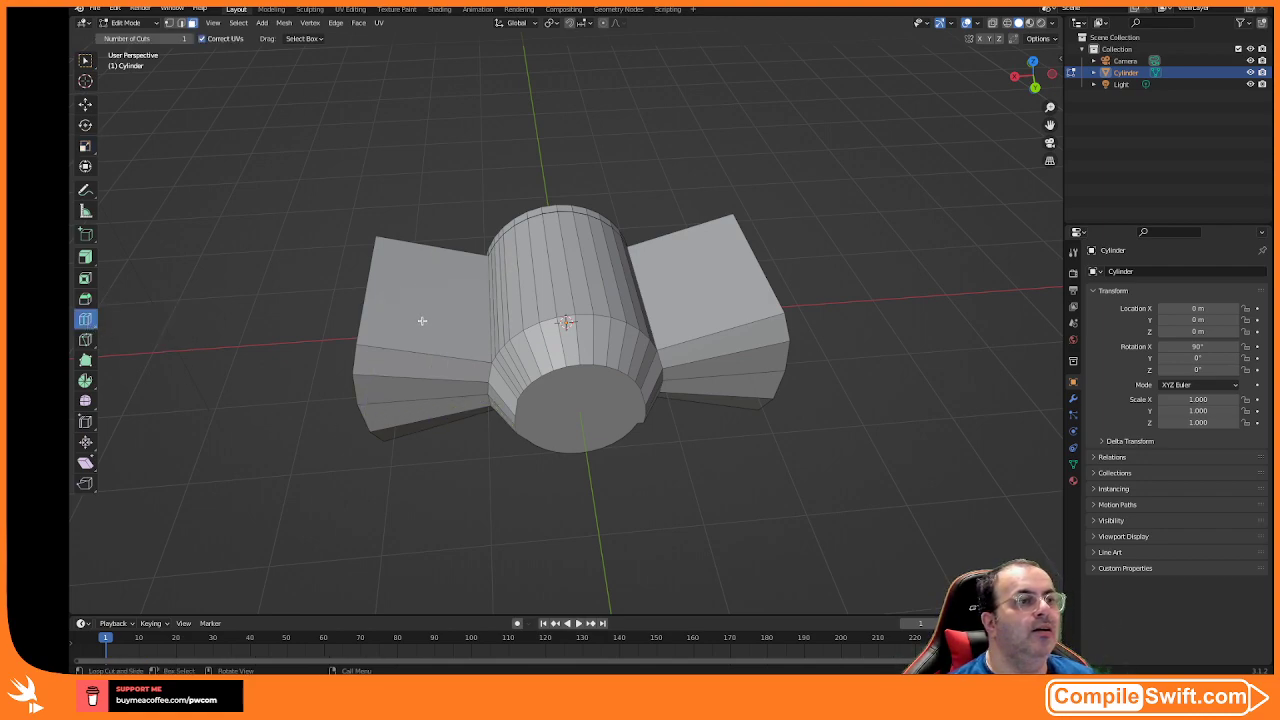
{"action": "left_click", "coordinate": [430, 366]}
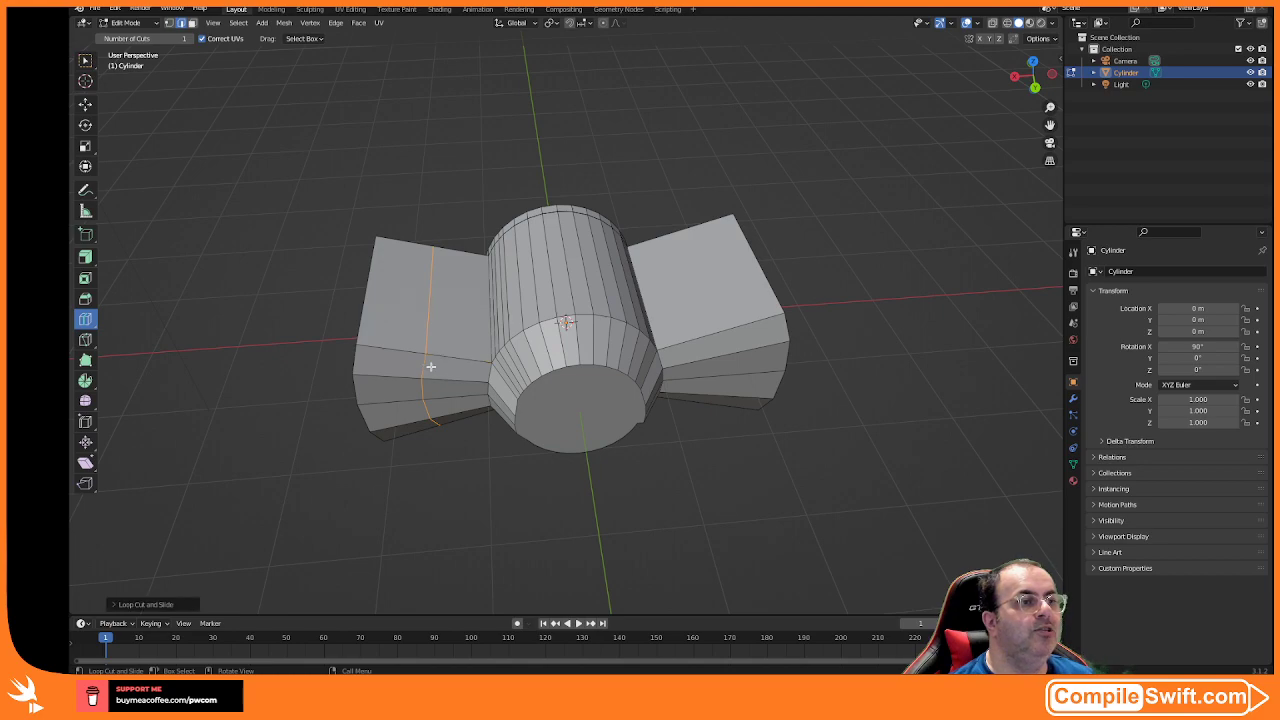
{"action": "left_click", "coordinate": [698, 330]}
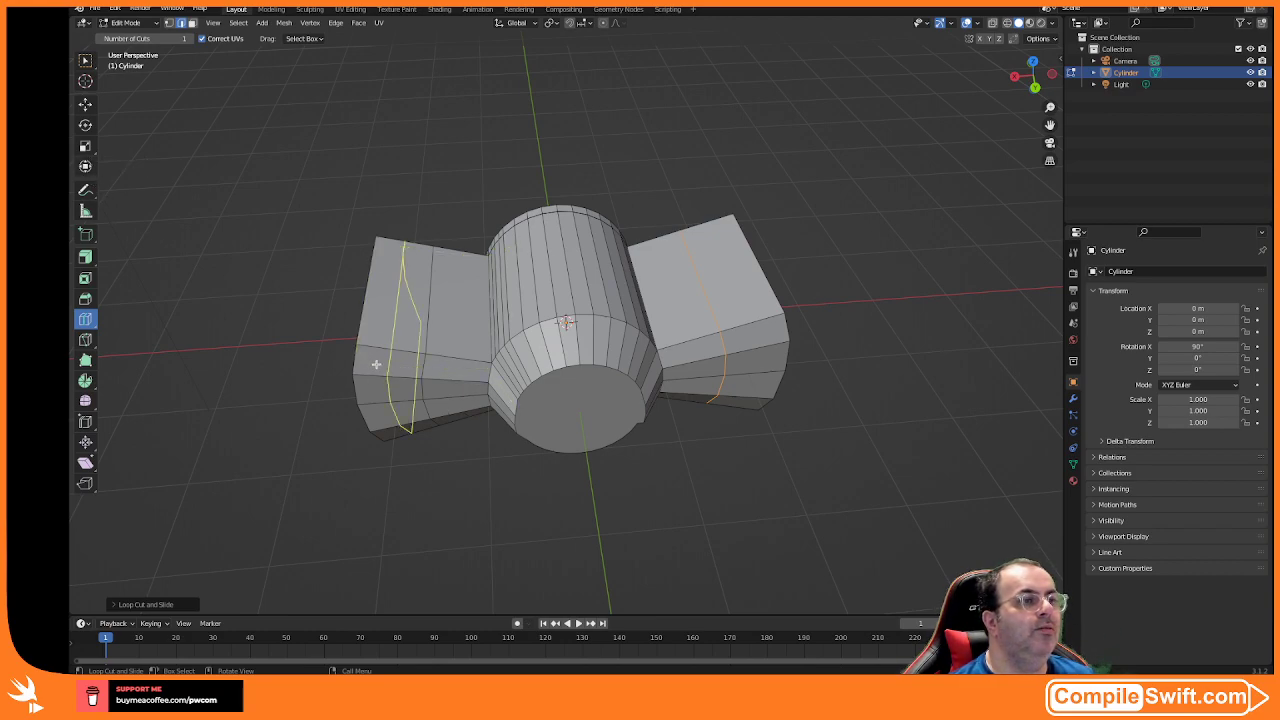
{"action": "left_click", "coordinate": [87, 322]}
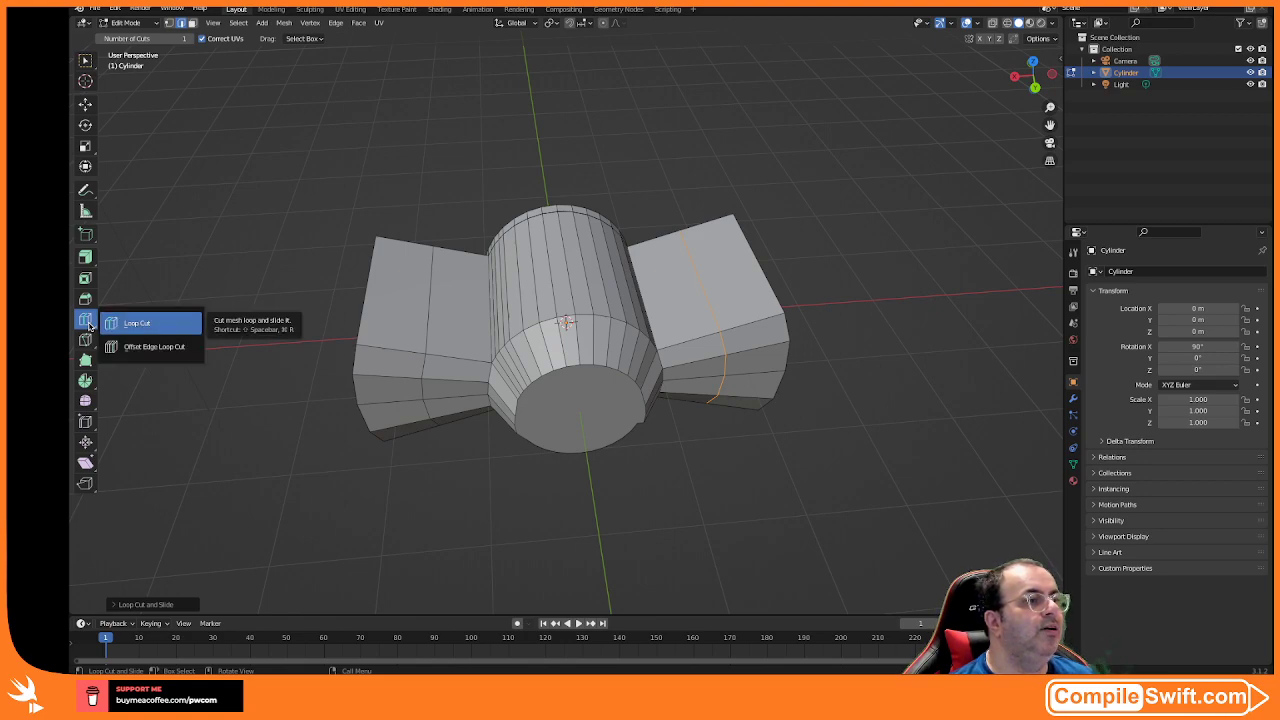
{"action": "left_click", "coordinate": [140, 346]}
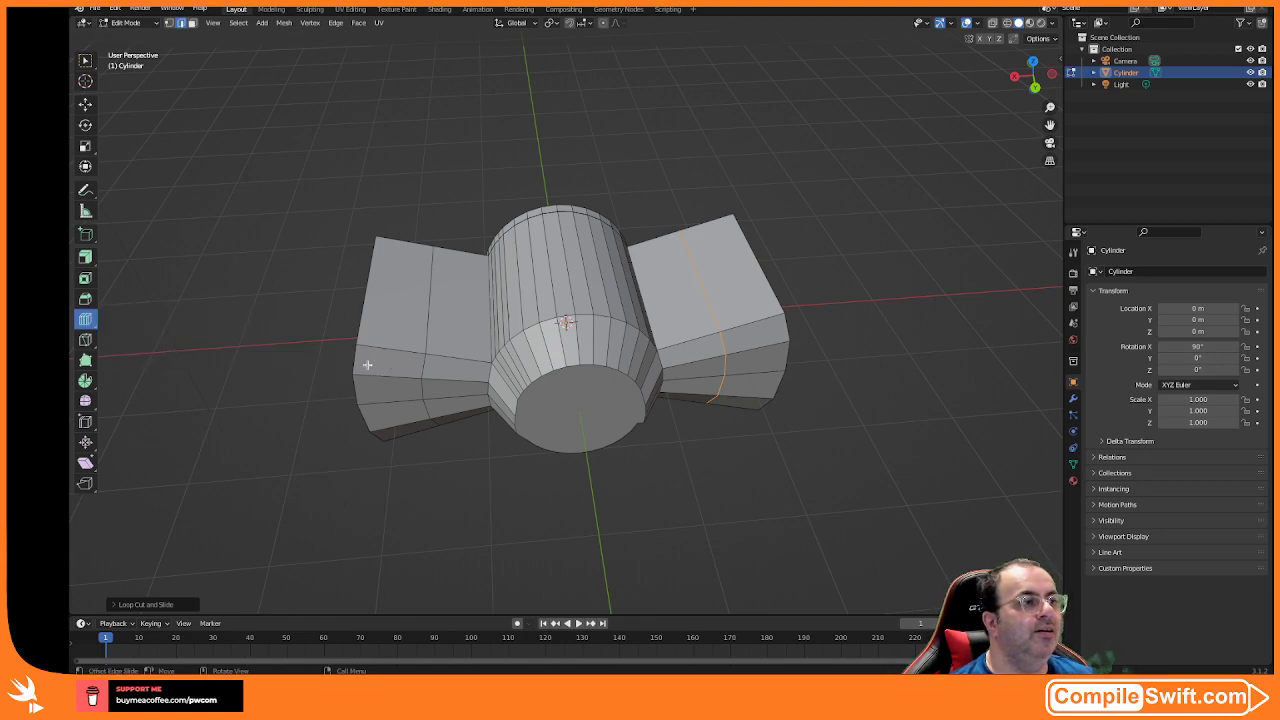
{"action": "mouse_move", "coordinate": [386, 374]}
{"action": "left_mouse_down"}
{"action": "mouse_move", "coordinate": [411, 374]}
{"action": "mouse_move", "coordinate": [339, 373]}
{"action": "mouse_move", "coordinate": [386, 376]}
{"action": "mouse_move", "coordinate": [365, 373]}
{"action": "left_mouse_up"}
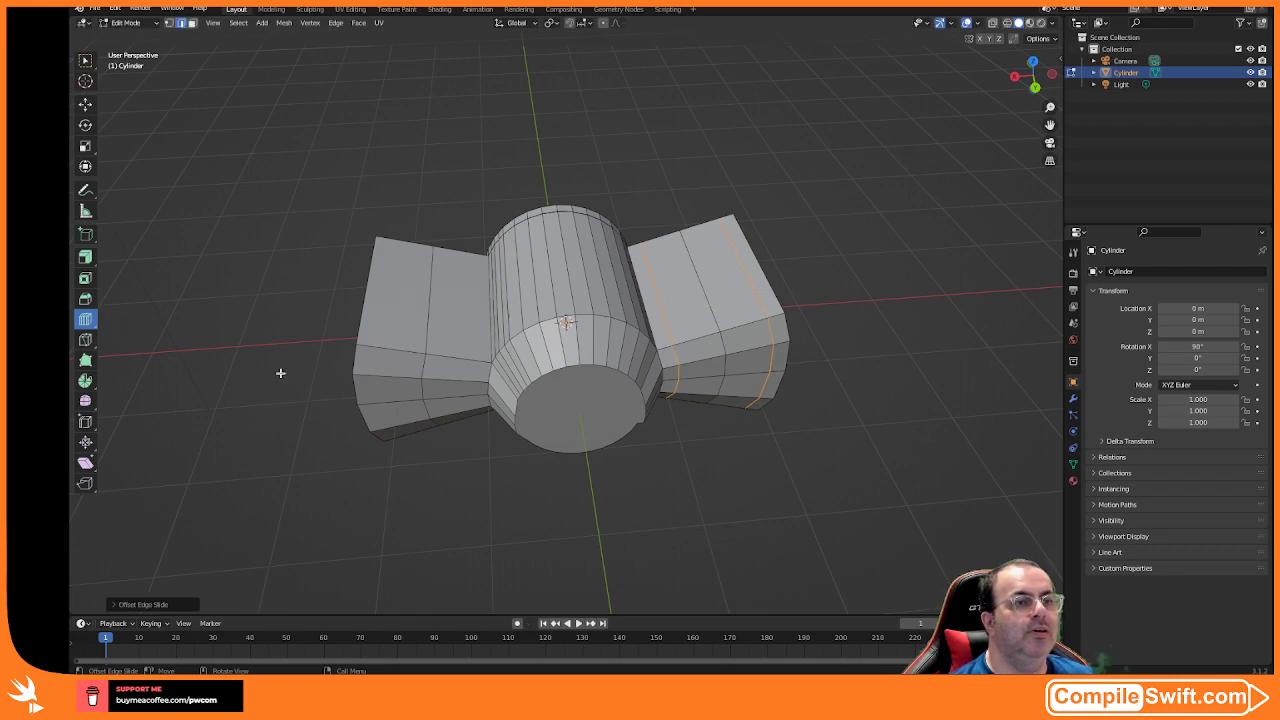
{"action": "left_click_drag", "start_coordinate": [86, 322], "coordinate": [129, 322]}
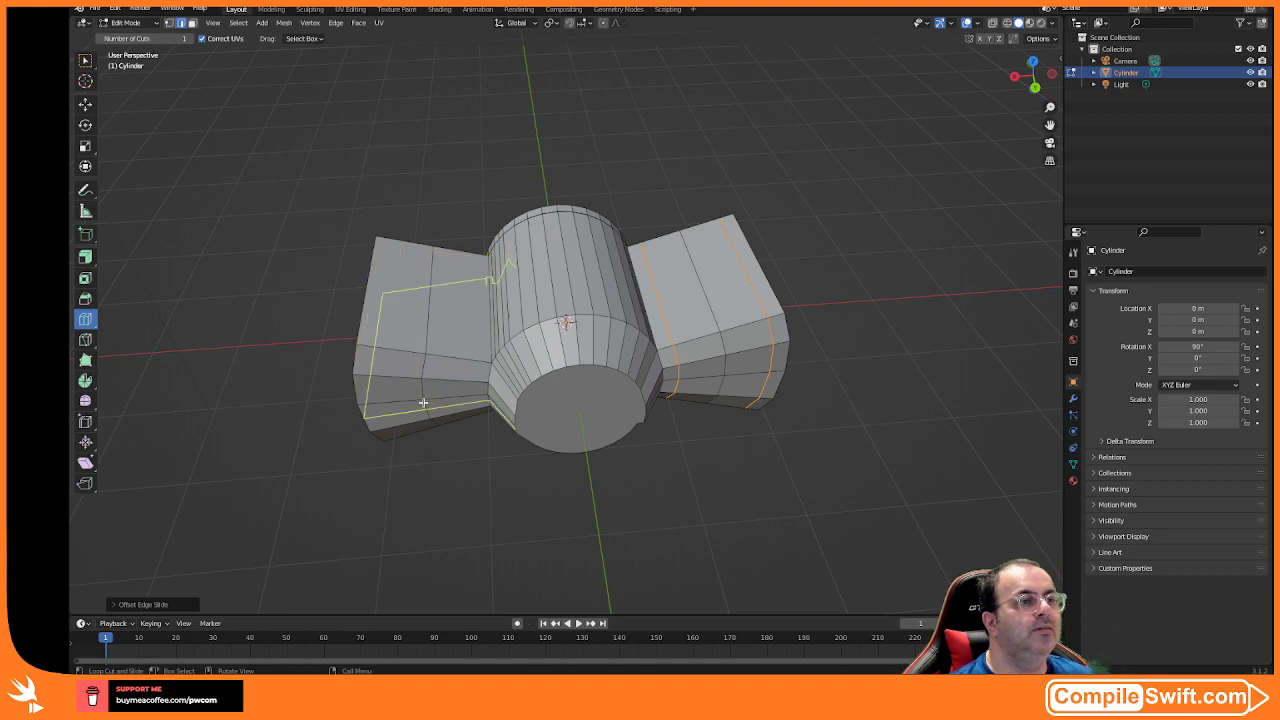
{"action": "key", "text": "ctrl+z"}
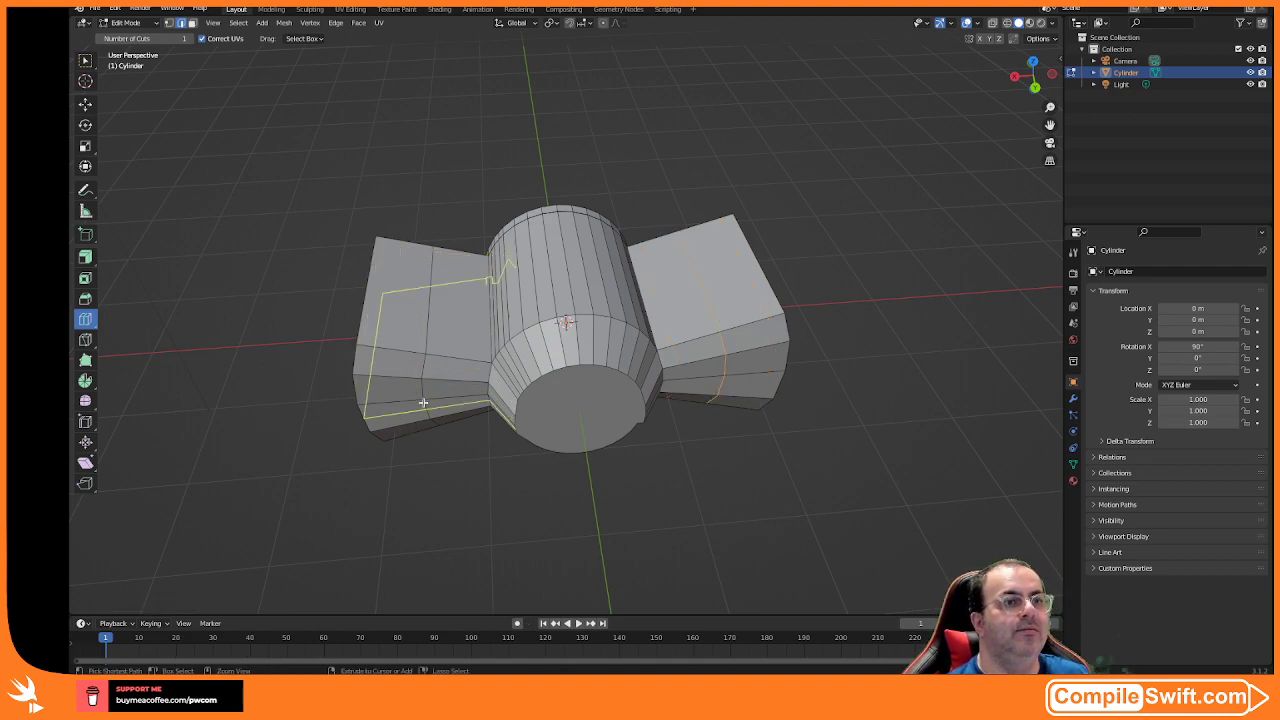
{"action": "left_click", "coordinate": [423, 402]}
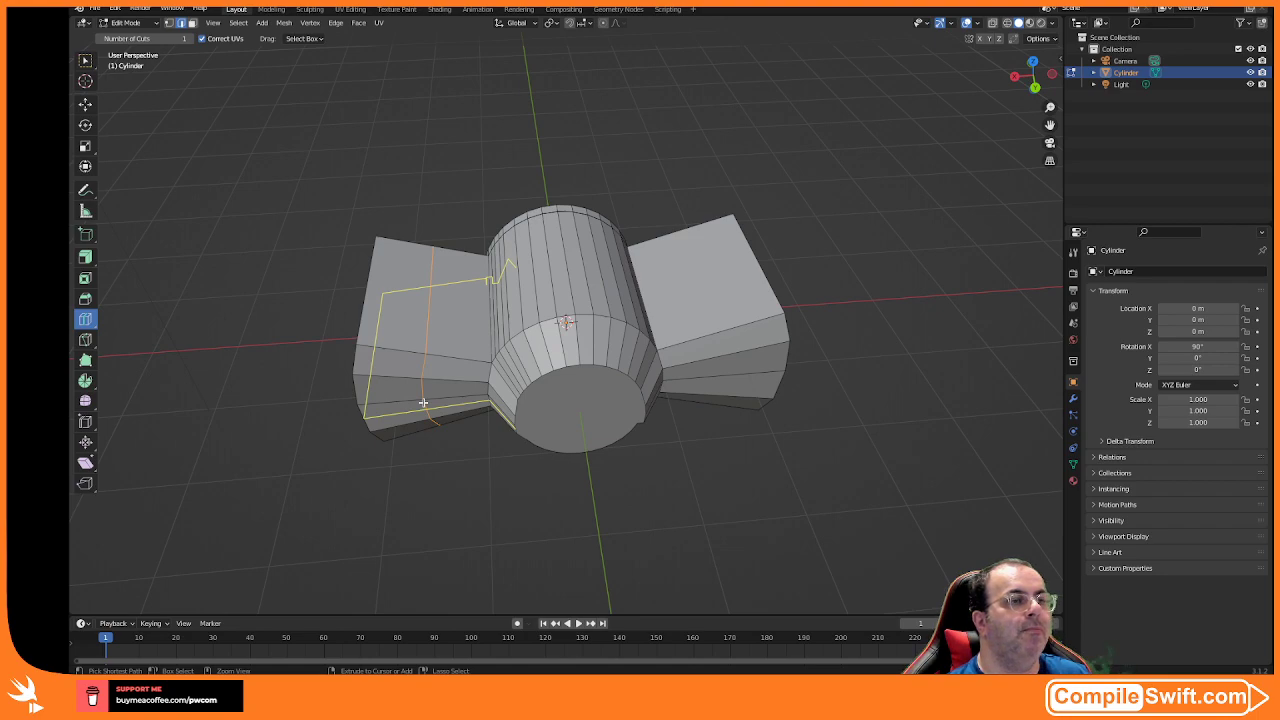
- Add offset edge loops on both sides of the left wing's centre cut, and give the right wing a matching centre cut with offset loops
{"action": "left_click_drag", "start_coordinate": [82, 322], "coordinate": [130, 346]}
{"action": "mouse_move", "coordinate": [424, 368]}
{"action": "left_mouse_down"}
{"action": "mouse_move", "coordinate": [457, 366]}
{"action": "mouse_move", "coordinate": [414, 363]}
{"action": "left_mouse_up"}
{"action": "left_click_drag", "start_coordinate": [82, 320], "coordinate": [110, 343]}
{"action": "left_click", "coordinate": [715, 352]}
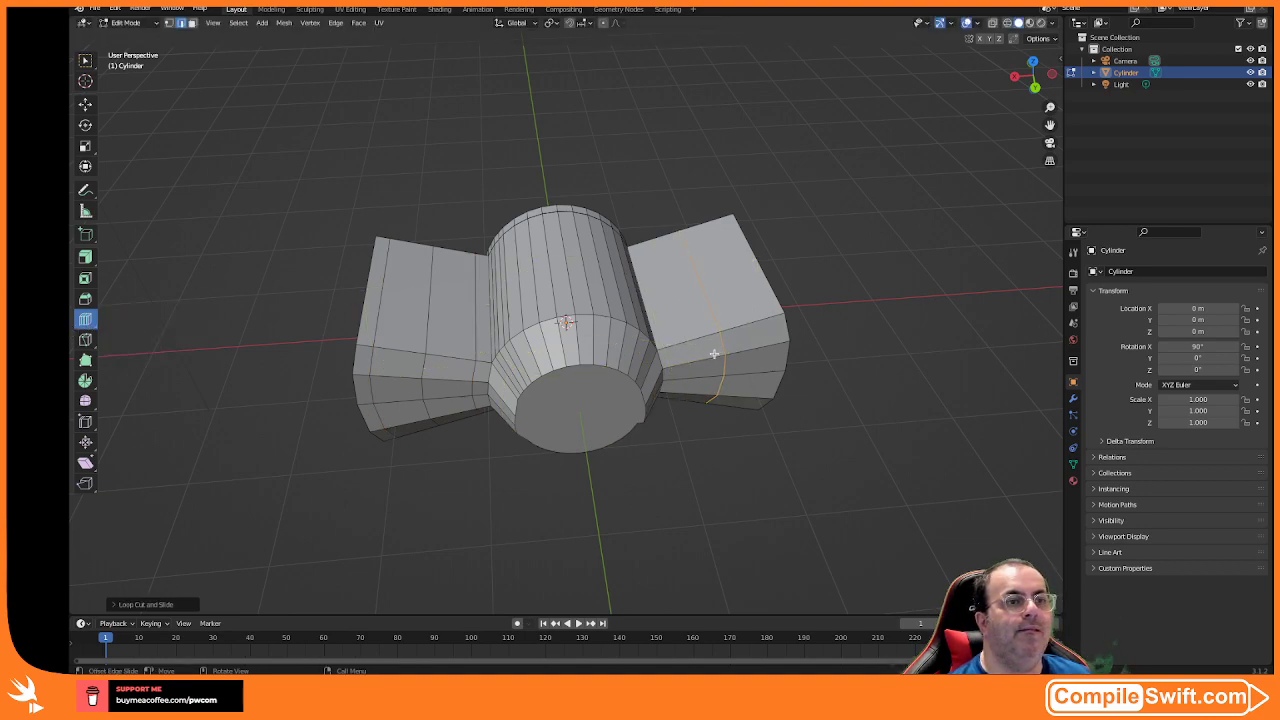
{"action": "left_click_drag", "start_coordinate": [714, 321], "coordinate": [748, 365]}
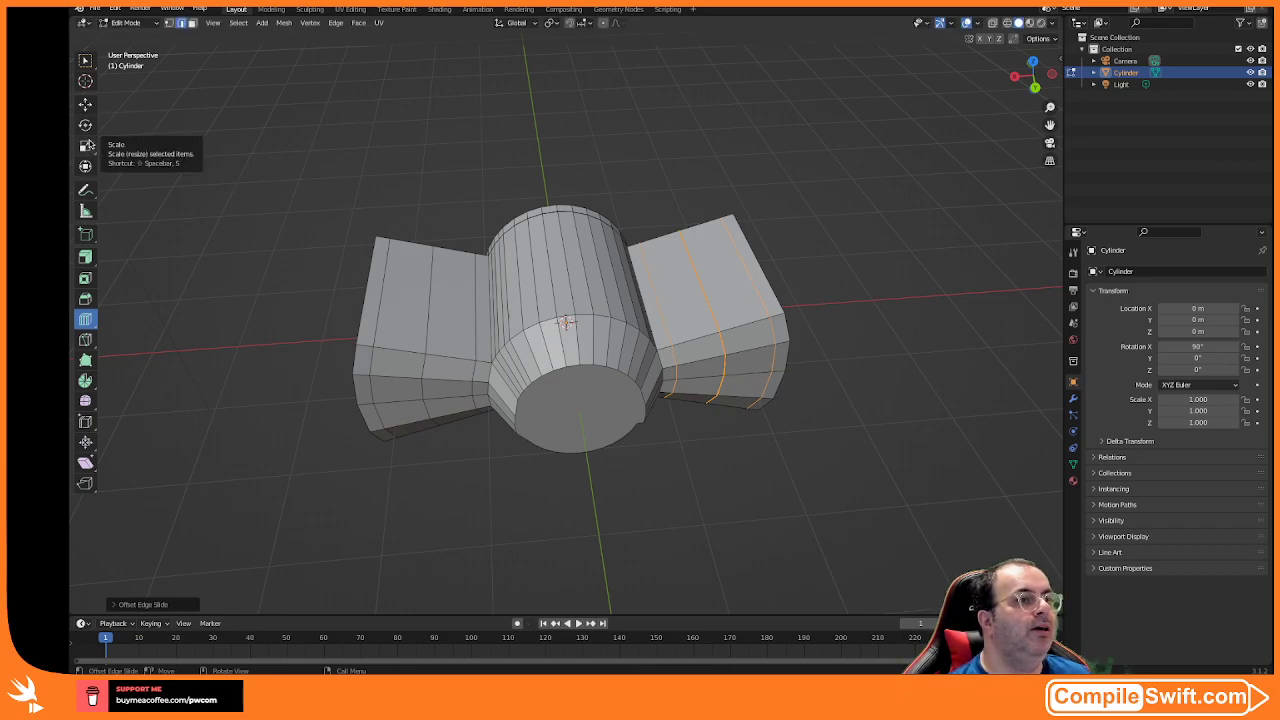
- Add a crosswise loop cut through the middle of both wings and the body, and offset edge loops from it towards the front and rear
{"action": "mouse_move", "coordinate": [226, 211]}
{"action": "middle_mouse_down"}
{"action": "mouse_move", "coordinate": [294, 249]}
{"action": "mouse_move", "coordinate": [302, 228]}
{"action": "mouse_move", "coordinate": [218, 230]}
{"action": "middle_mouse_up"}
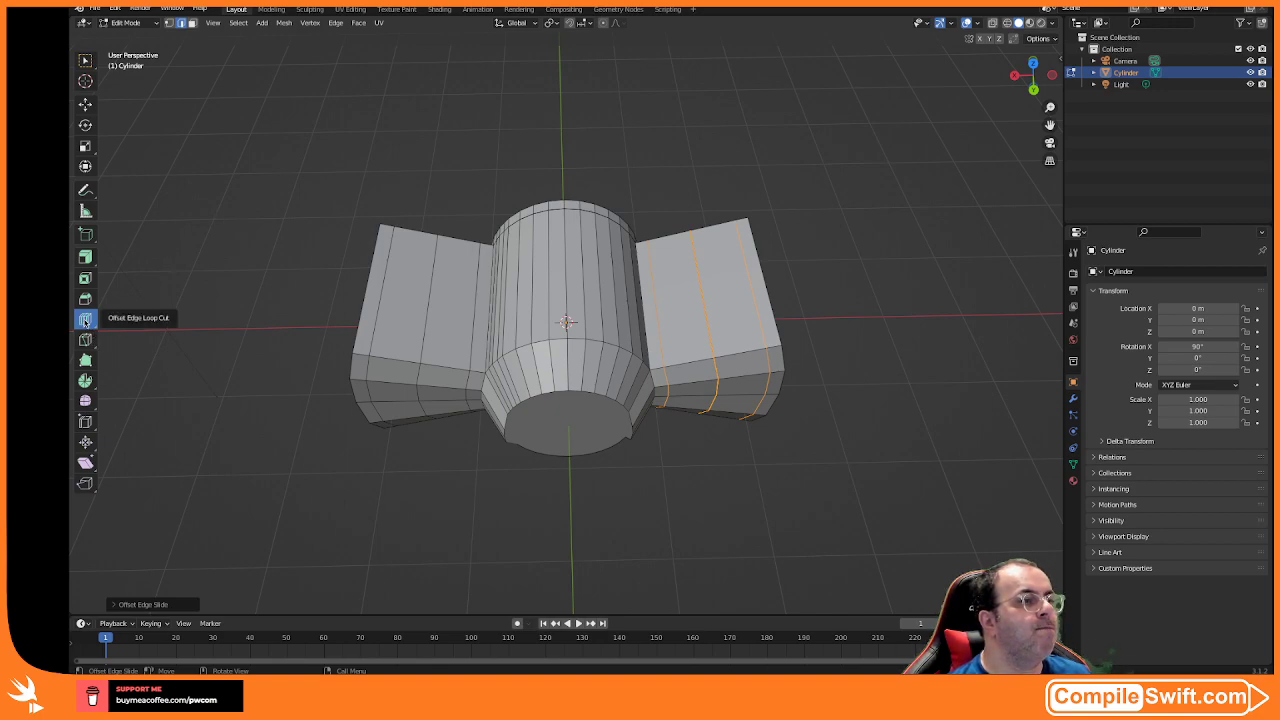
{"action": "left_click_drag", "start_coordinate": [85, 320], "coordinate": [118, 320]}
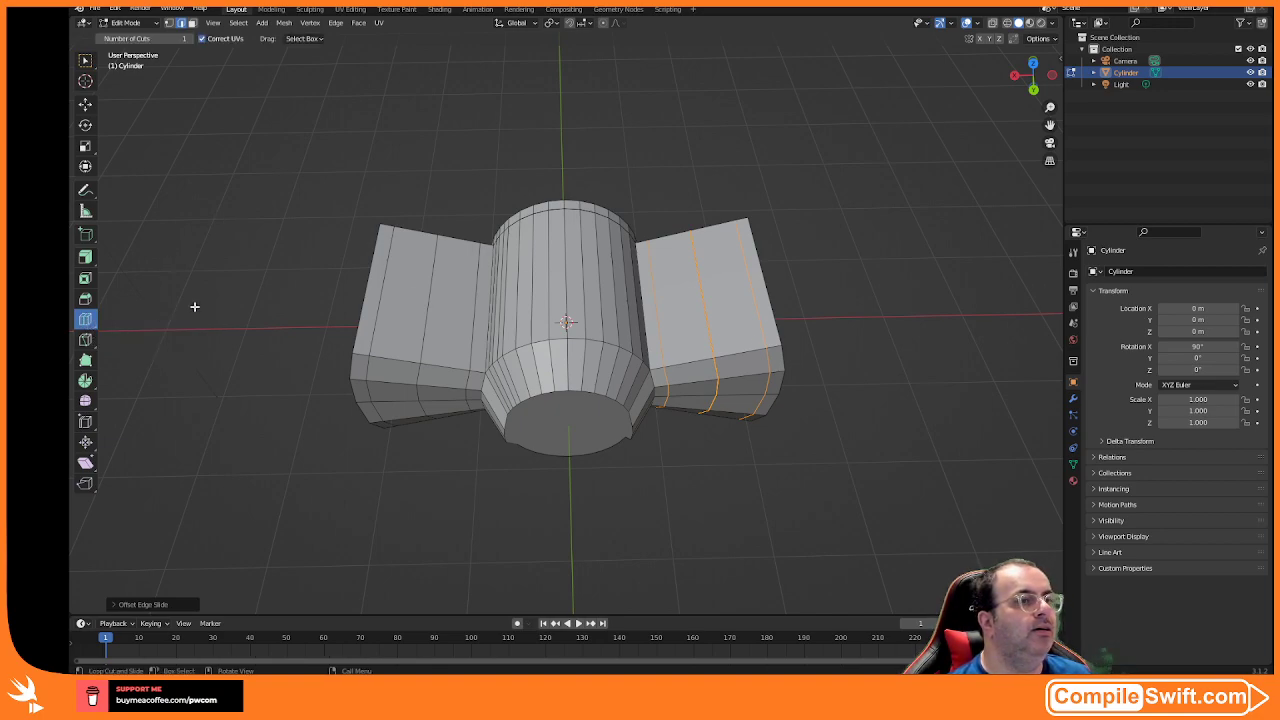
{"action": "left_click", "coordinate": [436, 258]}
{"action": "left_click_drag", "start_coordinate": [85, 322], "coordinate": [97, 328]}
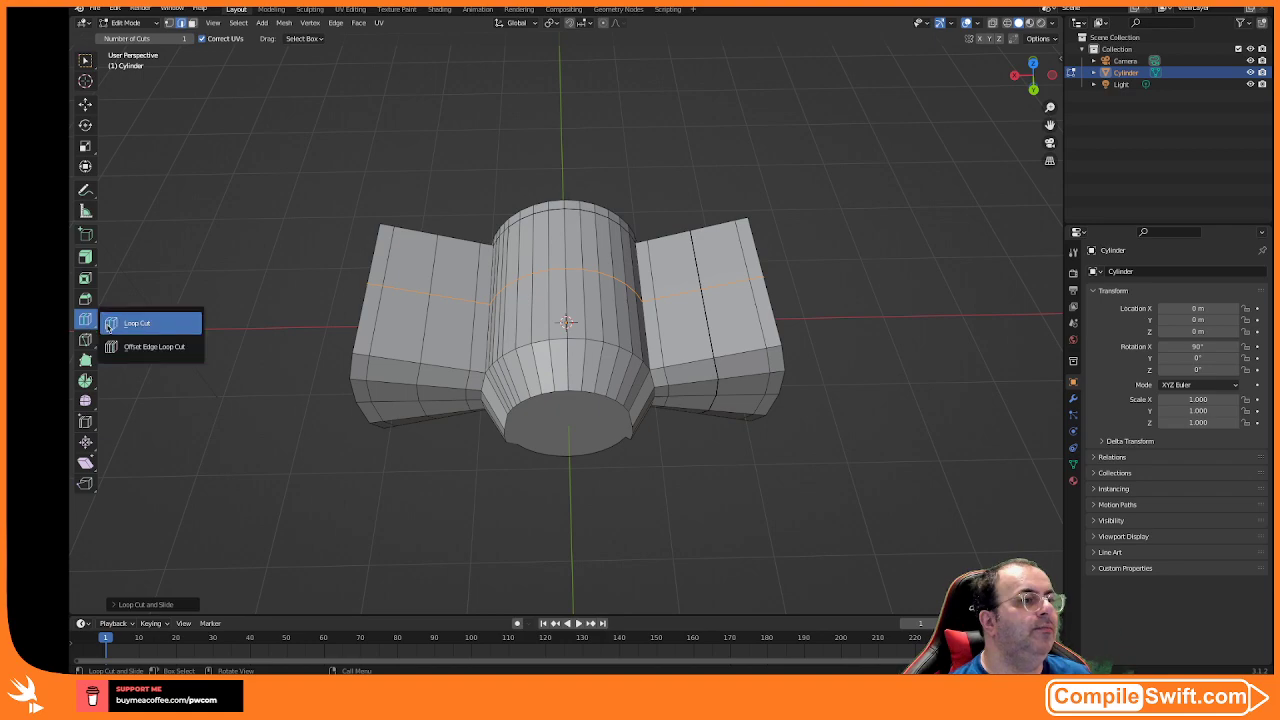
{"action": "left_click", "coordinate": [150, 346]}
{"action": "left_click_drag", "start_coordinate": [414, 290], "coordinate": [346, 286]}
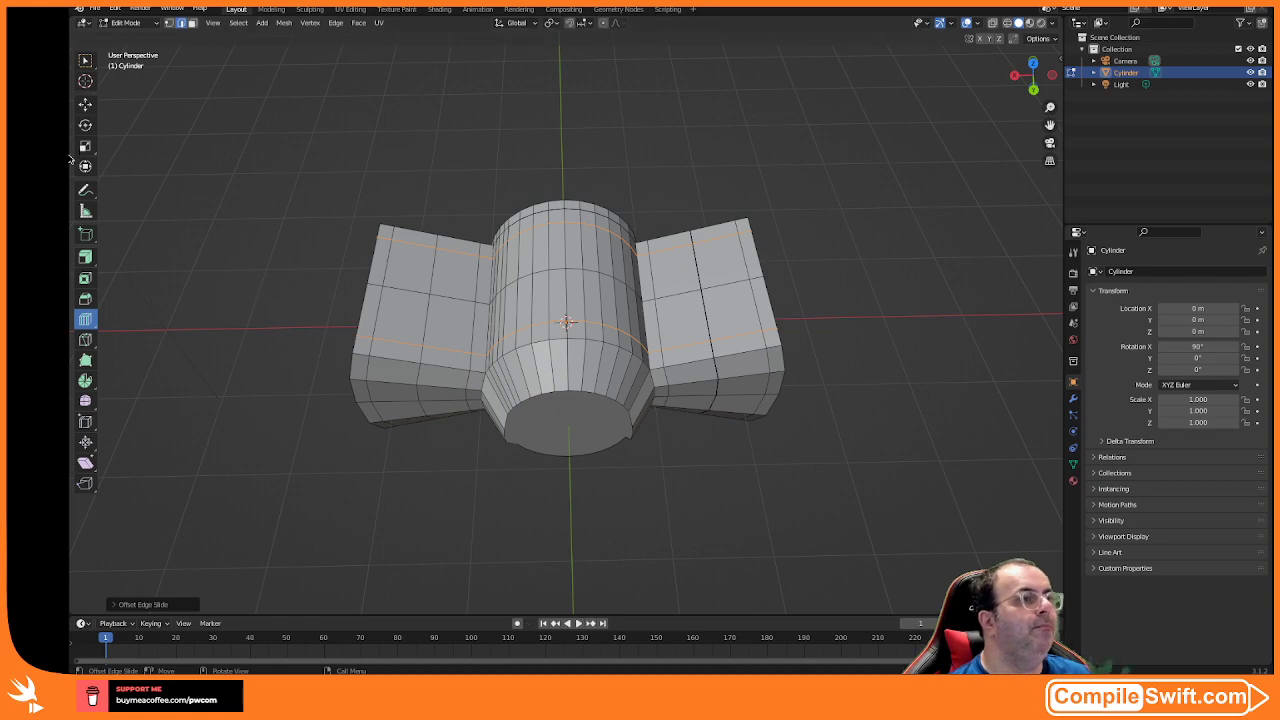
- Switch to face selection and select the inner forward face on top of each wing
{"action": "left_click", "coordinate": [193, 23]}
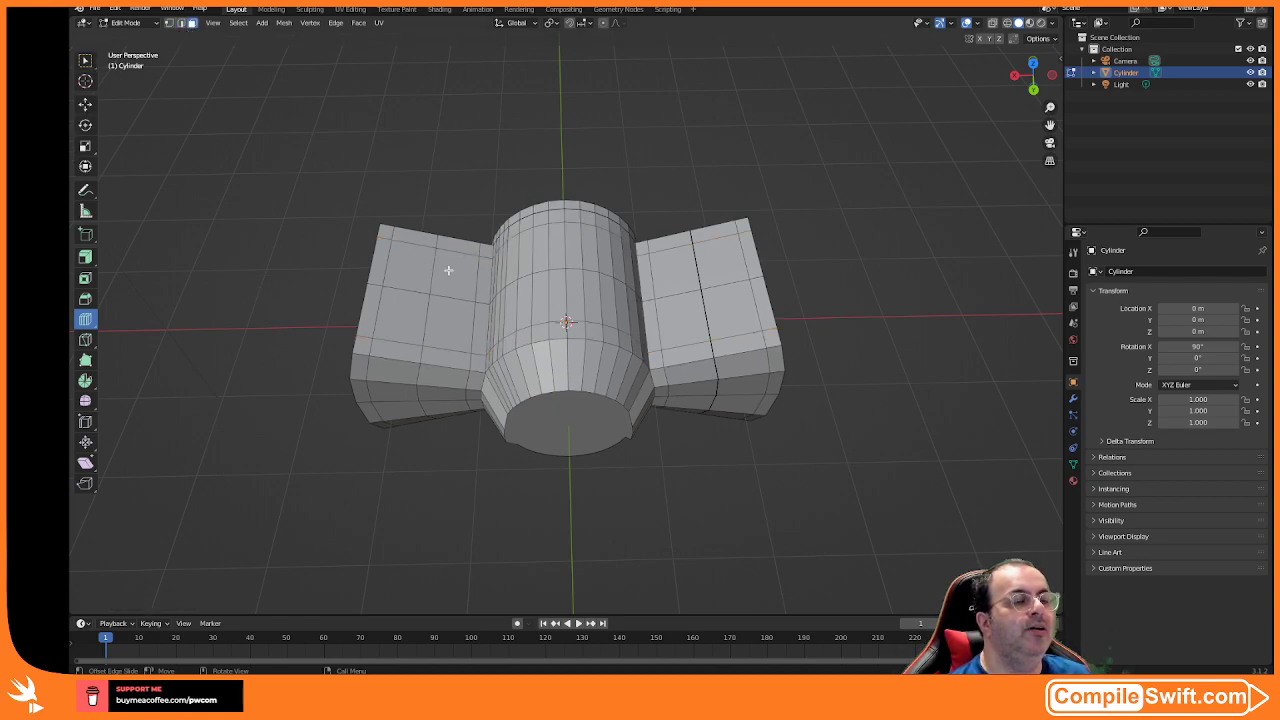
{"action": "left_click", "coordinate": [85, 61]}
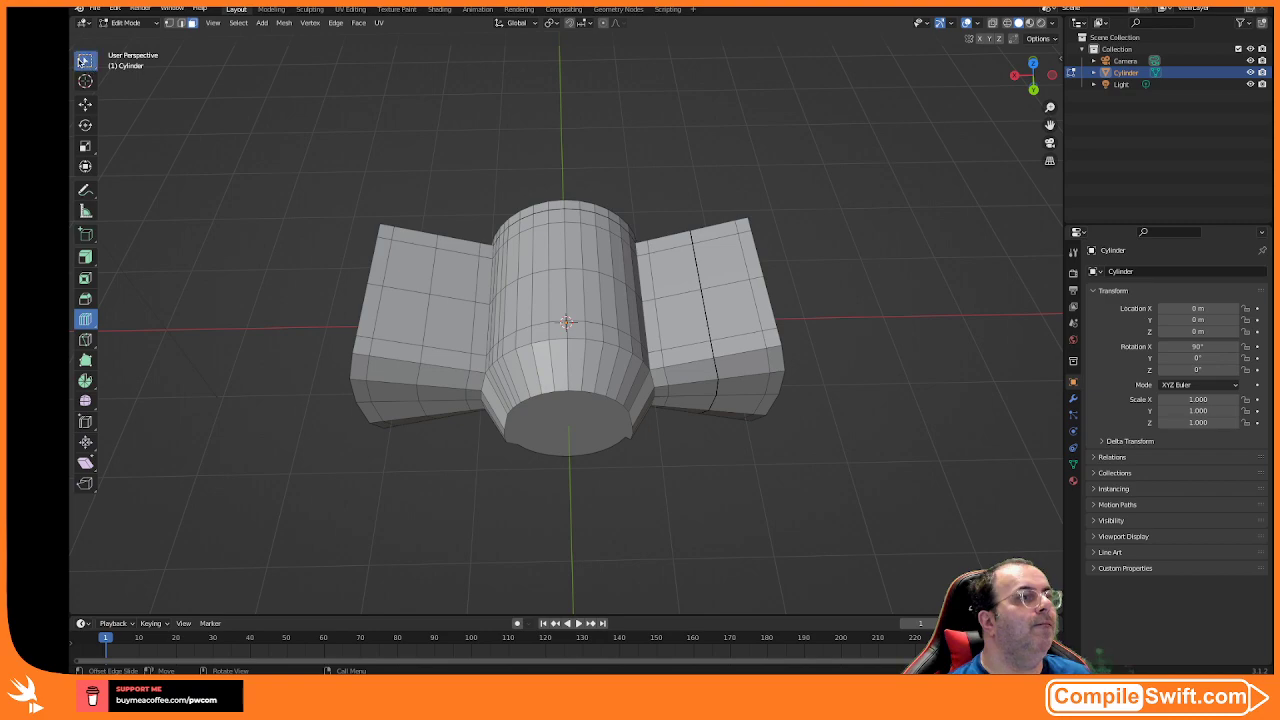
{"action": "left_click", "coordinate": [456, 273]}
{"action": "left_click", "coordinate": [672, 278], "text": "shift"}
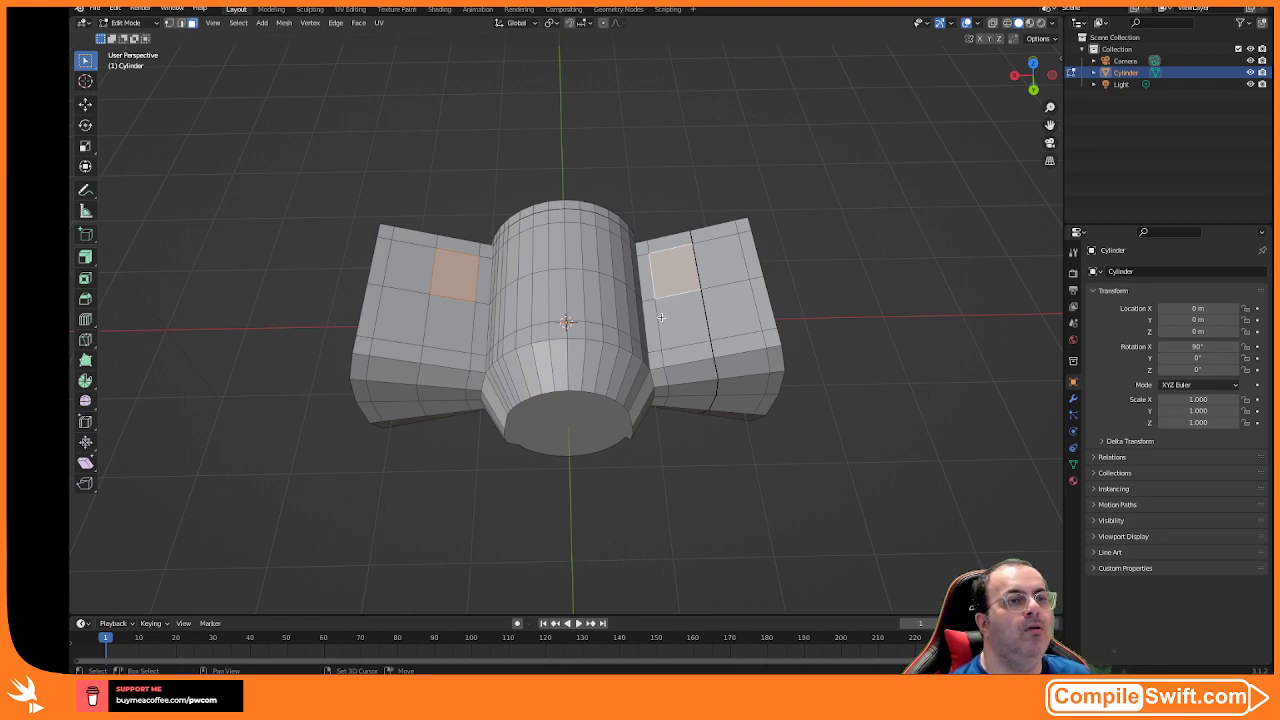
- Try to lower the two selected wing faces along the Z axis, and undo the move
{"action": "left_click", "coordinate": [86, 106]}
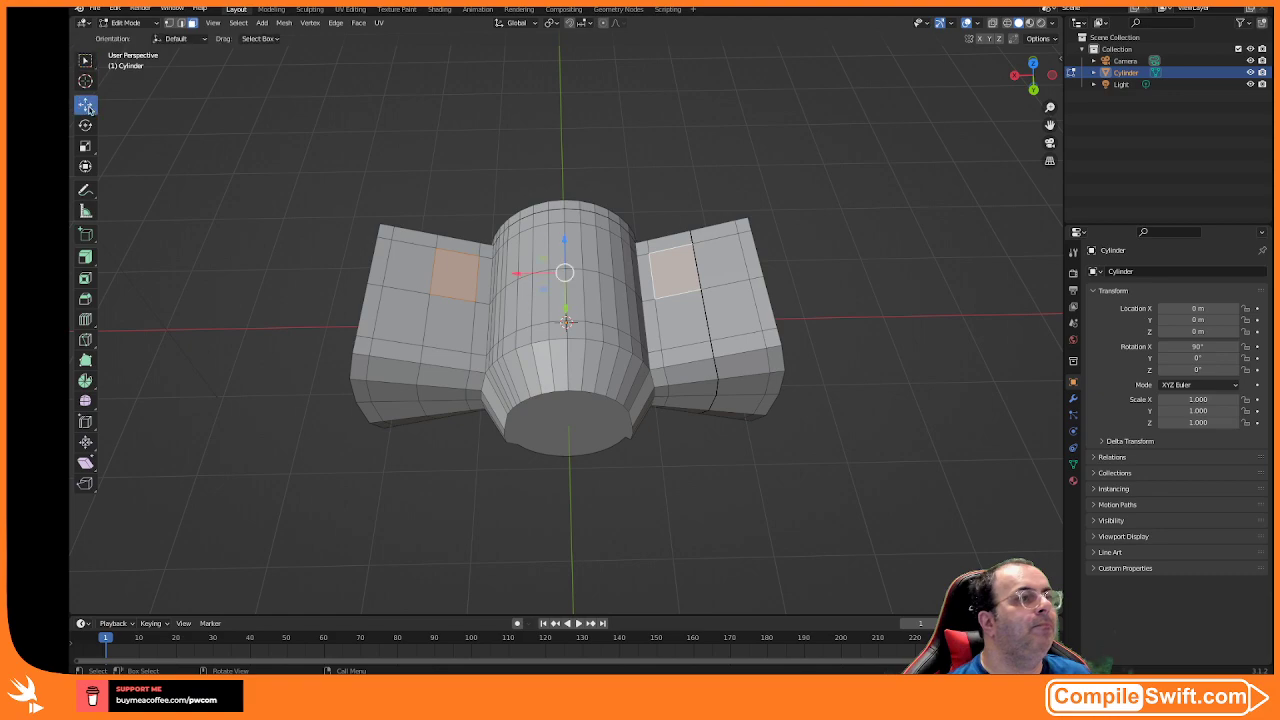
{"action": "middle_click_drag", "start_coordinate": [550, 321], "coordinate": [582, 254]}
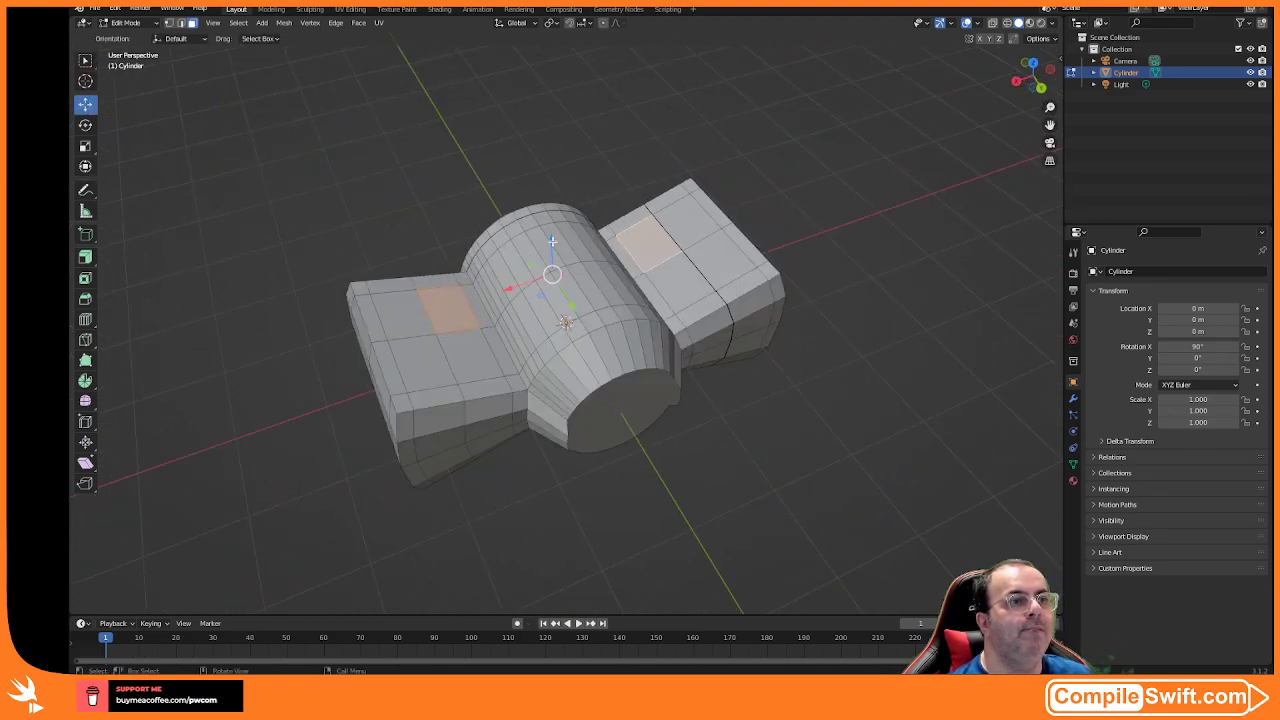
{"action": "left_click_drag", "start_coordinate": [552, 241], "coordinate": [553, 255]}
{"action": "mouse_move", "coordinate": [553, 255]}
{"action": "middle_mouse_down"}
{"action": "mouse_move", "coordinate": [537, 314]}
{"action": "mouse_move", "coordinate": [548, 251]}
{"action": "middle_mouse_up"}
{"action": "key", "text": "ctrl+z"}
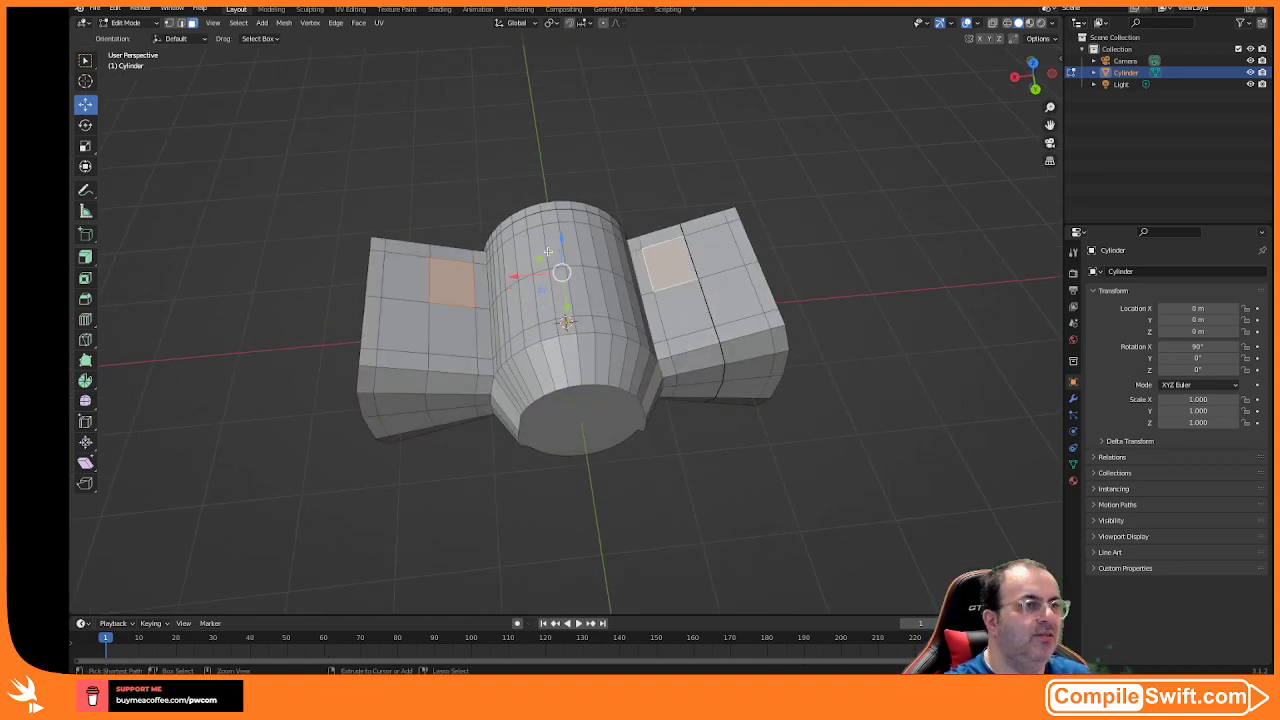
- Inset the selected face on each wing slightly and lower the inset faces along Z to form rectangular recesses
{"action": "left_click", "coordinate": [85, 279]}
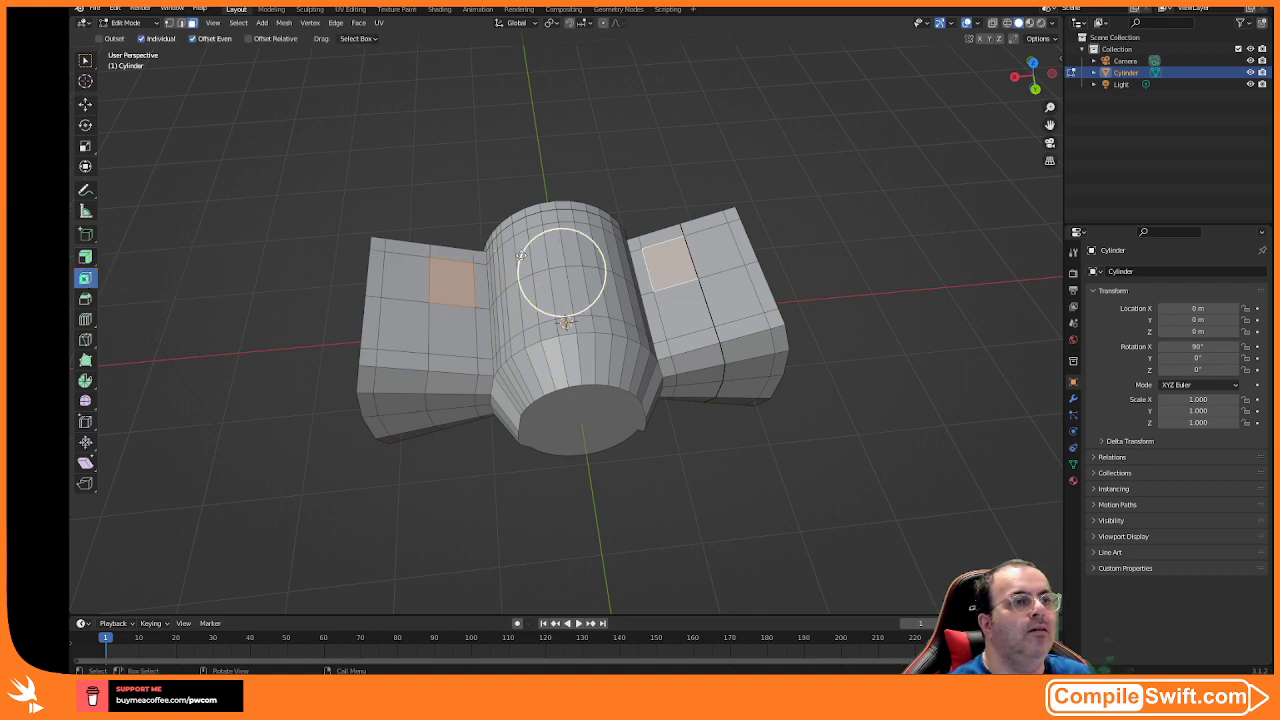
{"action": "left_click_drag", "start_coordinate": [522, 257], "coordinate": [524, 259]}
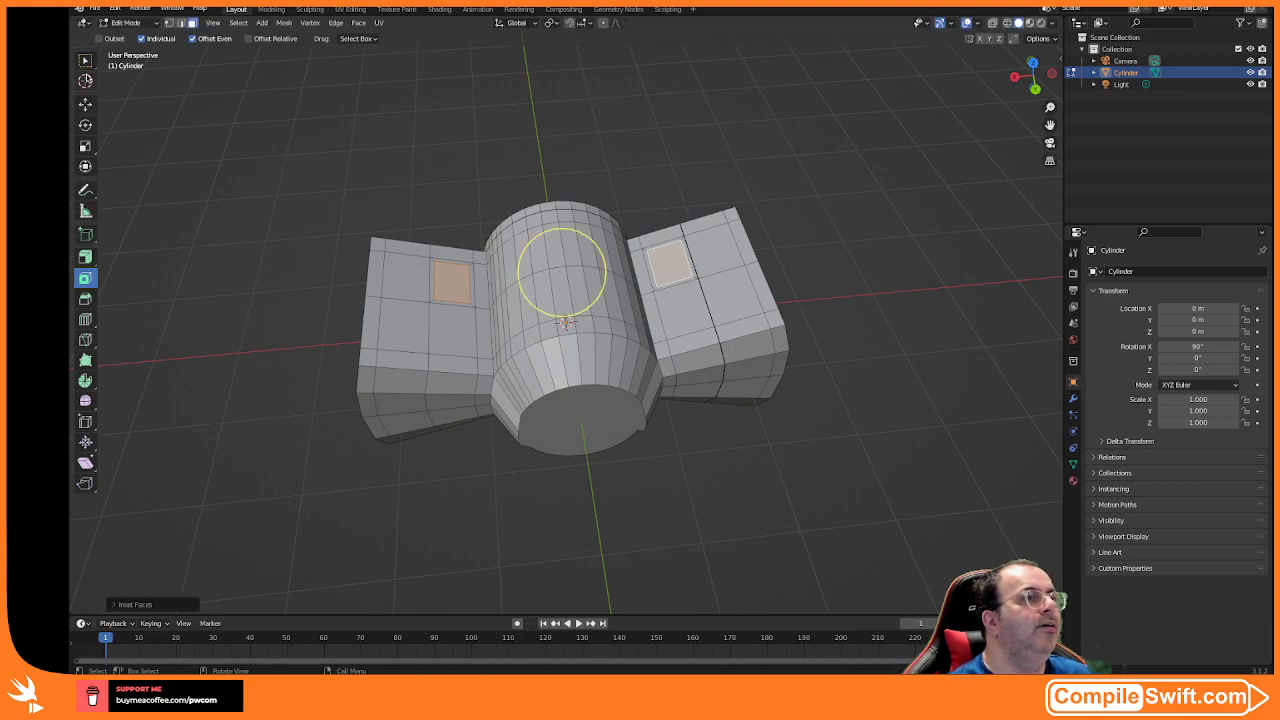
{"action": "left_click", "coordinate": [86, 104]}
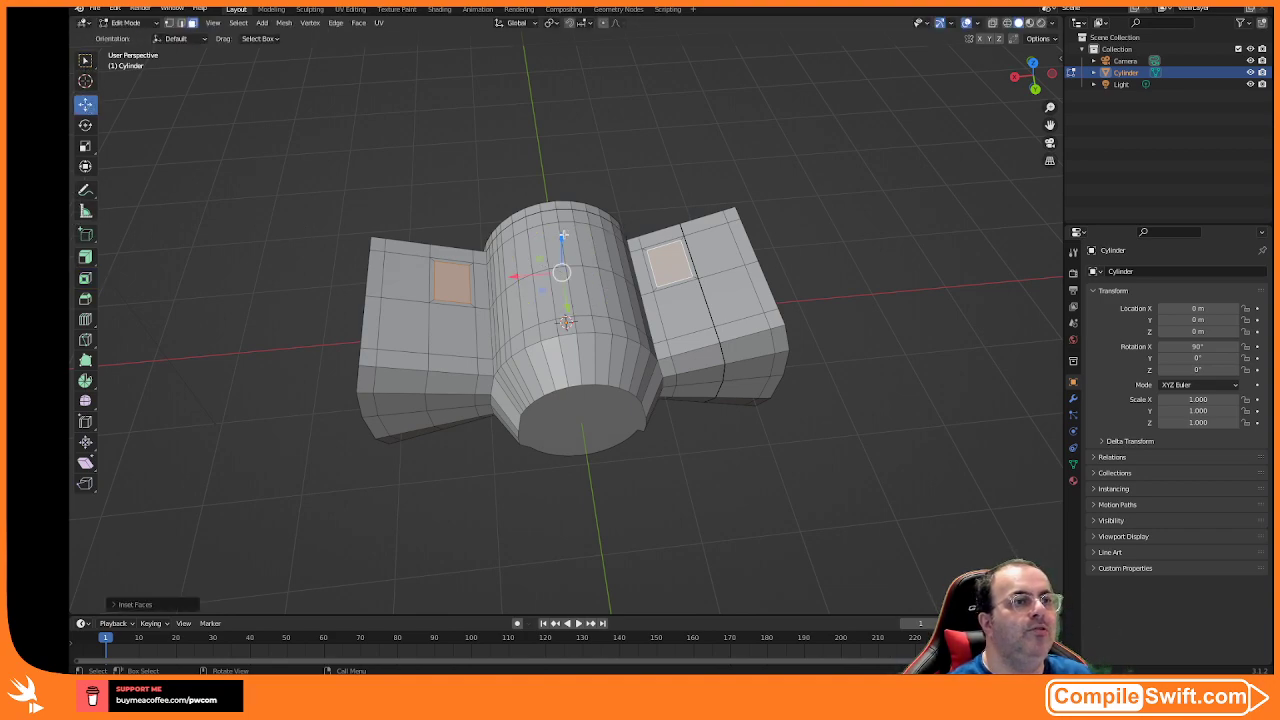
{"action": "left_click_drag", "start_coordinate": [561, 238], "coordinate": [561, 248]}
{"action": "middle_click_drag", "start_coordinate": [561, 248], "coordinate": [538, 295]}
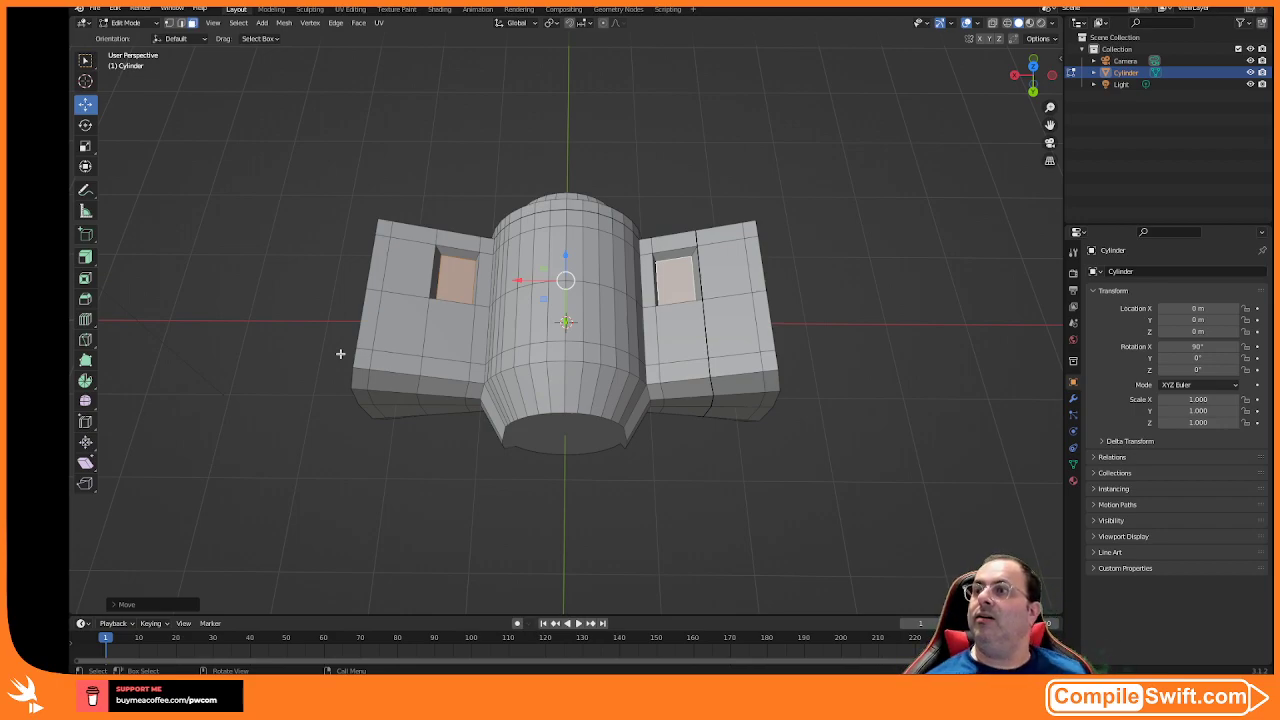
{"action": "middle_click_drag", "start_coordinate": [309, 405], "coordinate": [432, 409]}
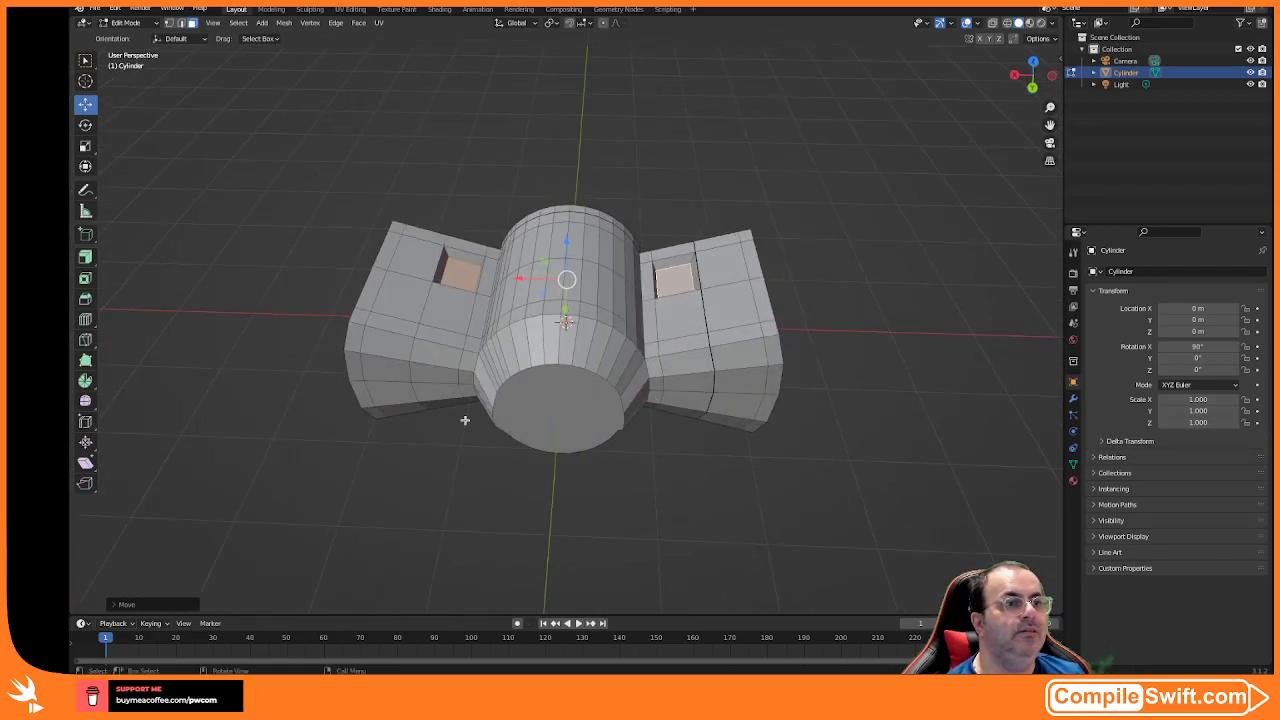
{"action": "left_click", "coordinate": [535, 407]}
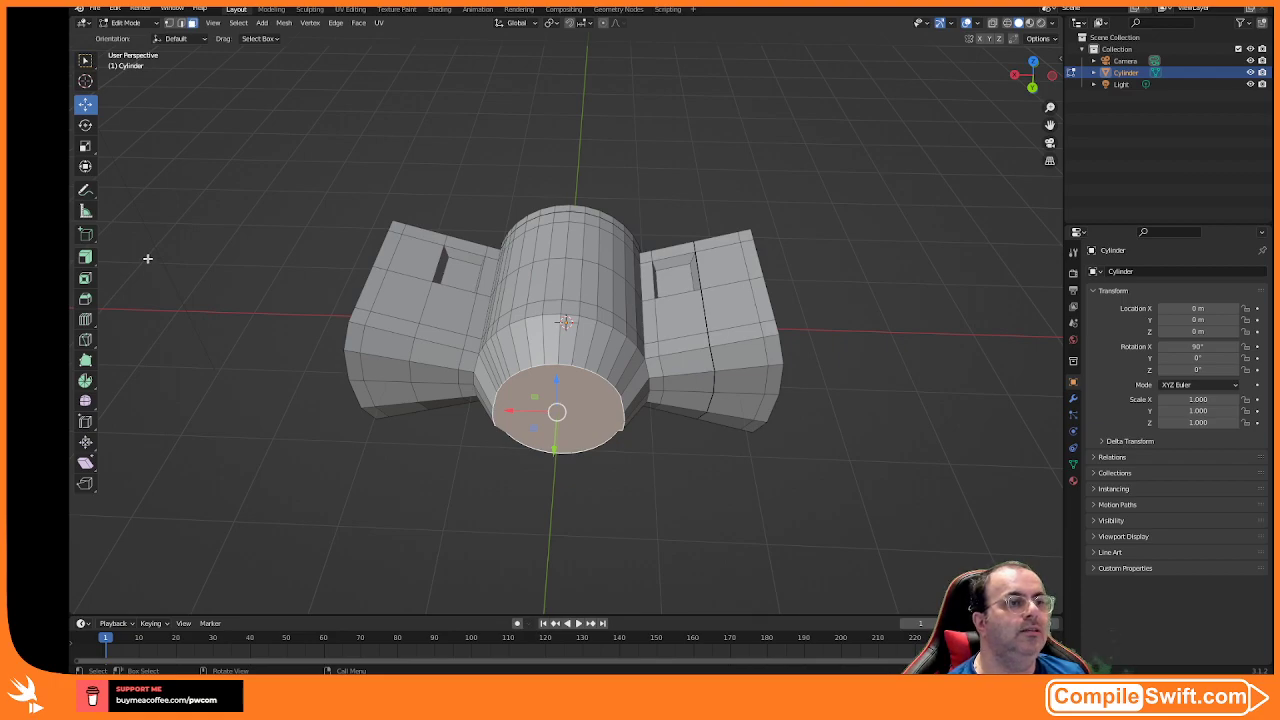
{"action": "mouse_move", "coordinate": [314, 420]}
{"action": "middle_mouse_down"}
{"action": "mouse_move", "coordinate": [324, 374]}
{"action": "mouse_move", "coordinate": [323, 442]}
{"action": "middle_mouse_up"}
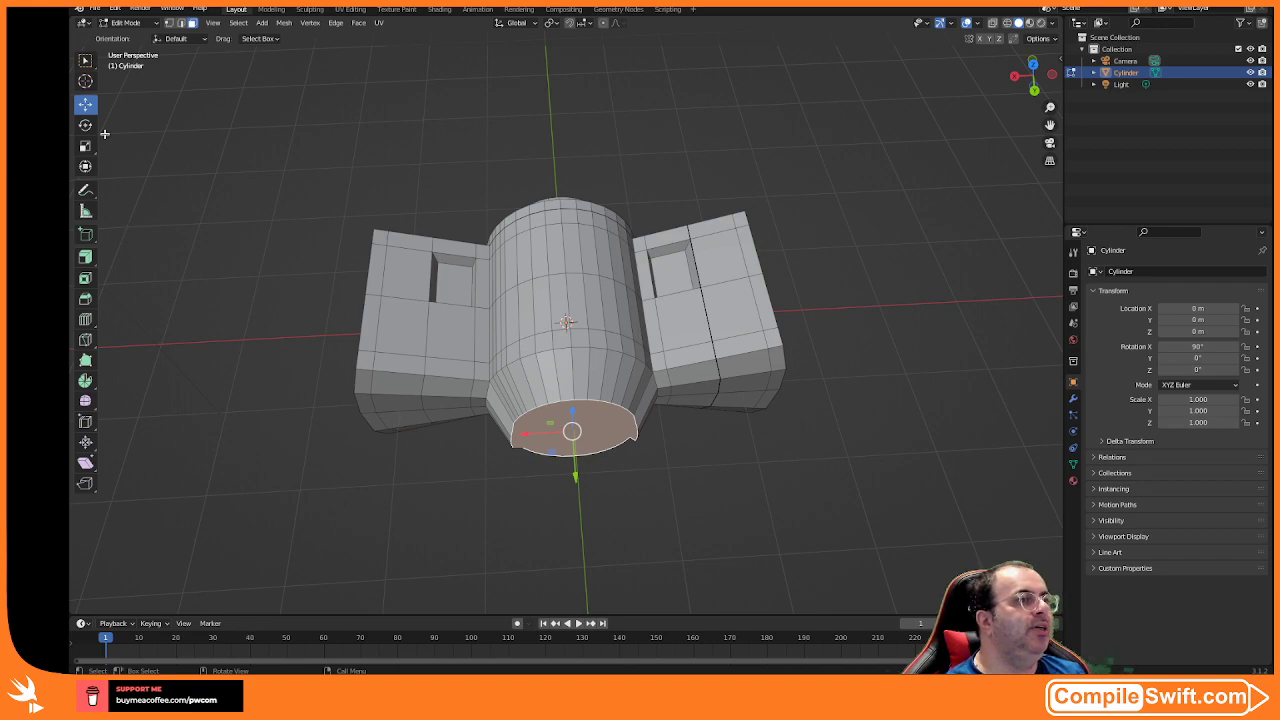
{"action": "middle_click_drag", "start_coordinate": [392, 458], "coordinate": [416, 412]}
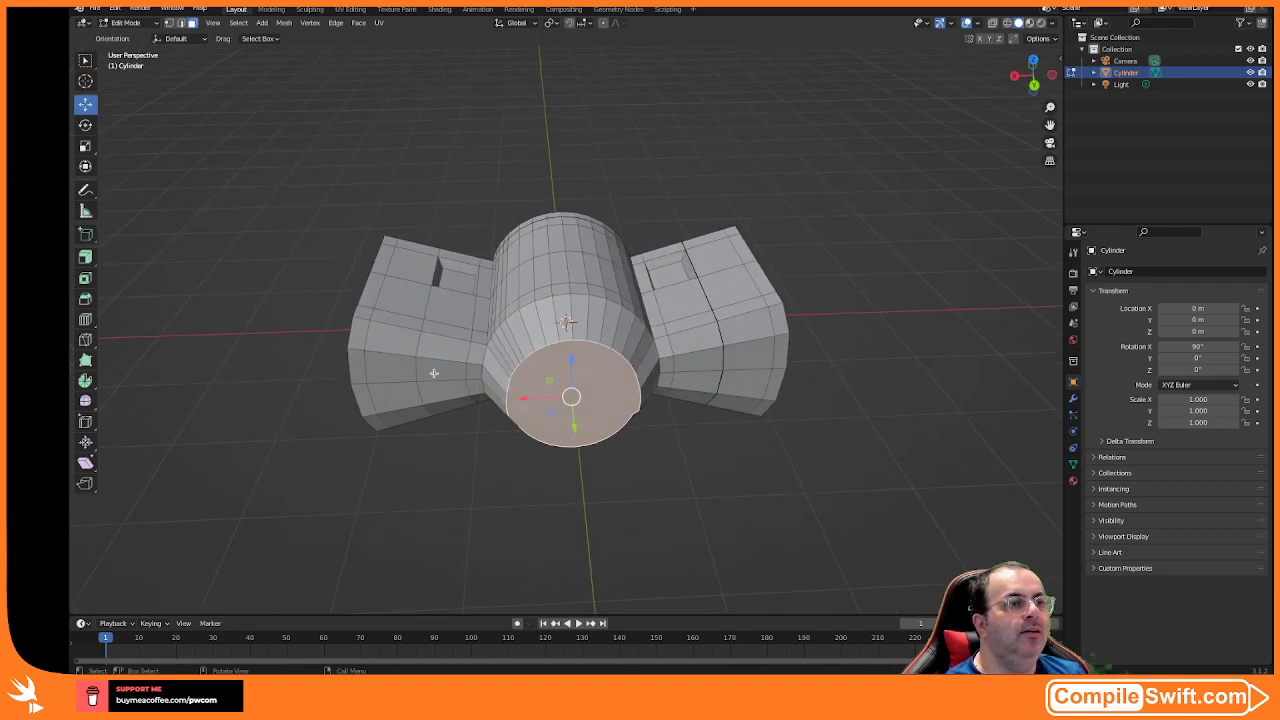
- Select the four central rear faces of each wing and inset them individually by about 0.042 m
{"action": "left_click", "coordinate": [426, 372]}
{"action": "left_click", "coordinate": [441, 389], "text": "shift"}
{"action": "left_click", "coordinate": [400, 394], "text": "shift"}
{"action": "left_click", "coordinate": [695, 378], "text": "shift"}
{"action": "left_click", "coordinate": [700, 360], "text": "shift"}
{"action": "left_click", "coordinate": [740, 355], "text": "shift"}
{"action": "left_click", "coordinate": [750, 380], "text": "shift"}
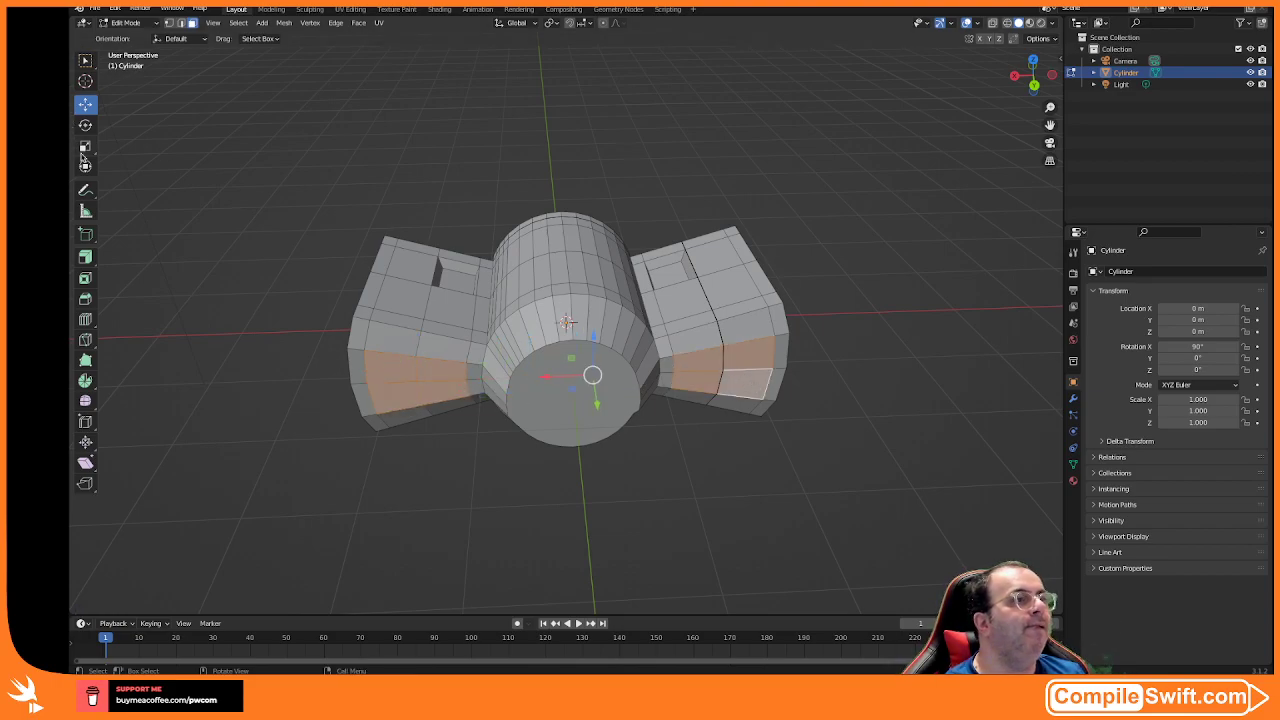
{"action": "left_click", "coordinate": [85, 278]}
{"action": "left_click_drag", "start_coordinate": [552, 364], "coordinate": [556, 362]}
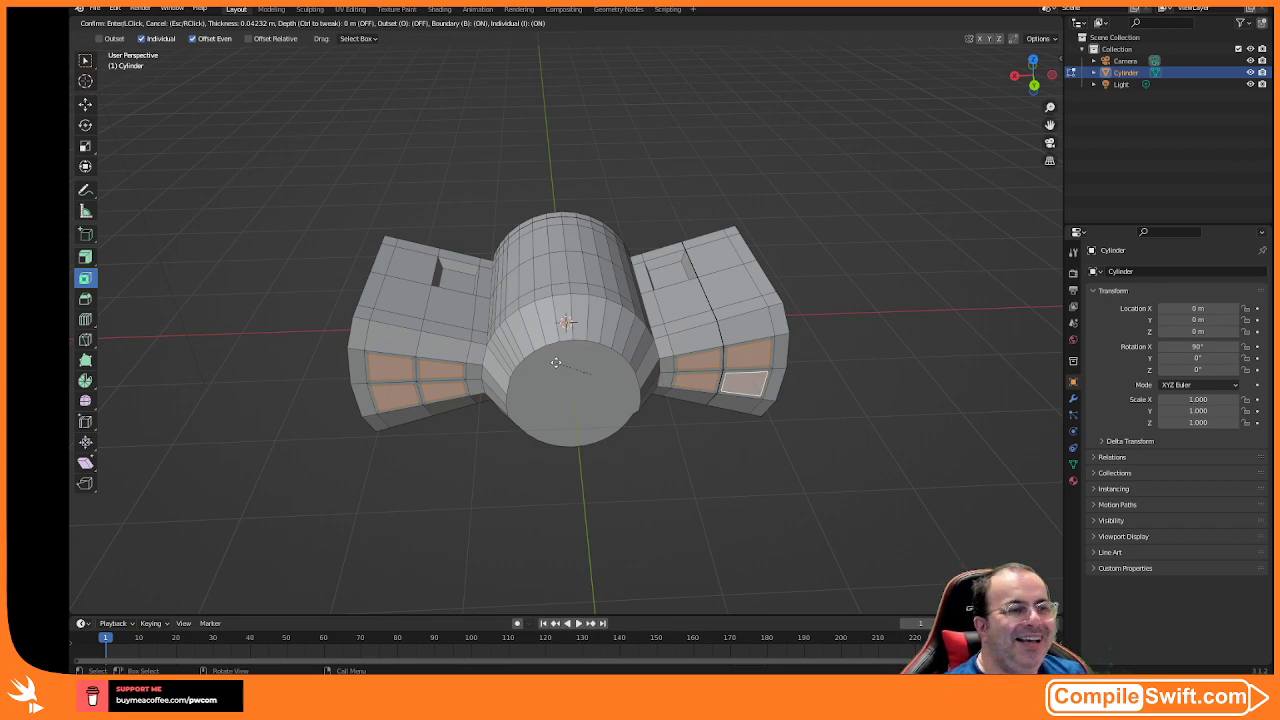
{"action": "left_click_drag", "start_coordinate": [556, 362], "coordinate": [556, 362]}
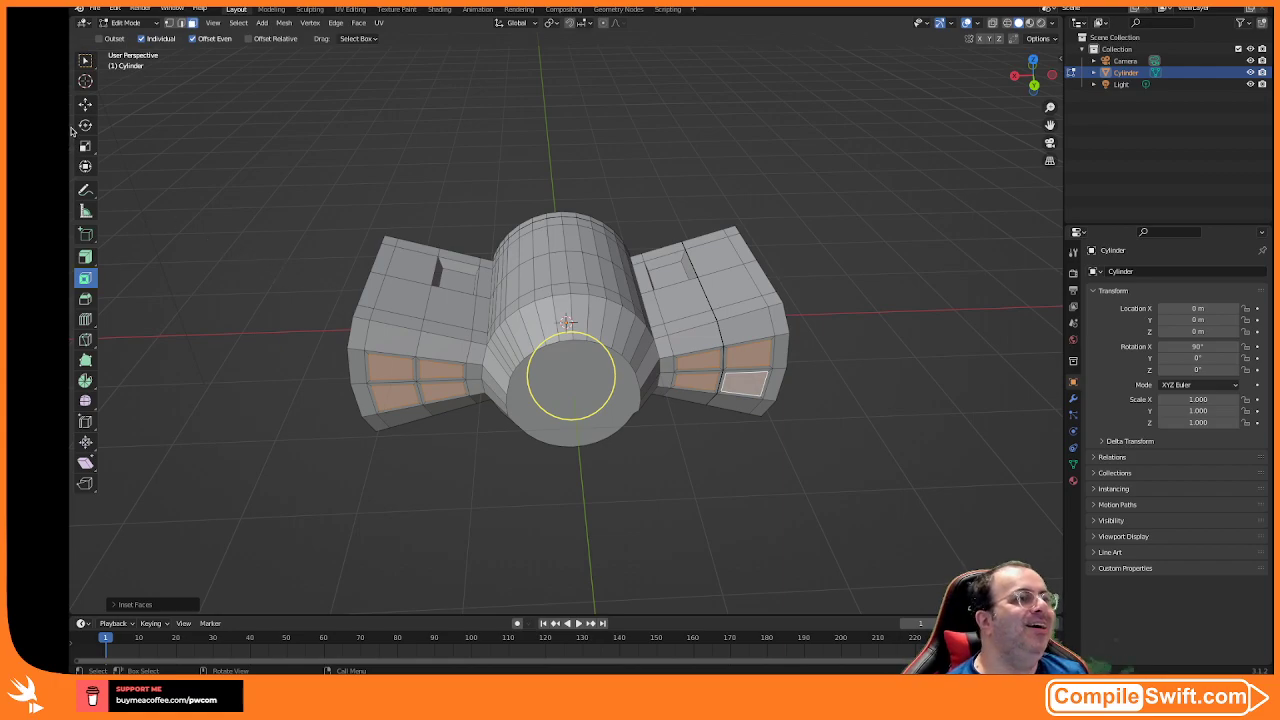
- Move the inset rear faces of both wings backward along the Y axis to form four protruding blocks per wing
{"action": "left_click", "coordinate": [85, 104]}
{"action": "middle_click_drag", "start_coordinate": [449, 364], "coordinate": [467, 436]}
{"action": "left_click_drag", "start_coordinate": [564, 457], "coordinate": [567, 532]}
{"action": "mouse_move", "coordinate": [567, 532]}
{"action": "middle_mouse_down"}
{"action": "mouse_move", "coordinate": [556, 463]}
{"action": "mouse_move", "coordinate": [634, 463]}
{"action": "mouse_move", "coordinate": [660, 480]}
{"action": "mouse_move", "coordinate": [651, 500]}
{"action": "mouse_move", "coordinate": [614, 494]}
{"action": "mouse_move", "coordinate": [477, 569]}
{"action": "mouse_move", "coordinate": [572, 588]}
{"action": "mouse_move", "coordinate": [557, 509]}
{"action": "mouse_move", "coordinate": [567, 516]}
{"action": "middle_mouse_up"}
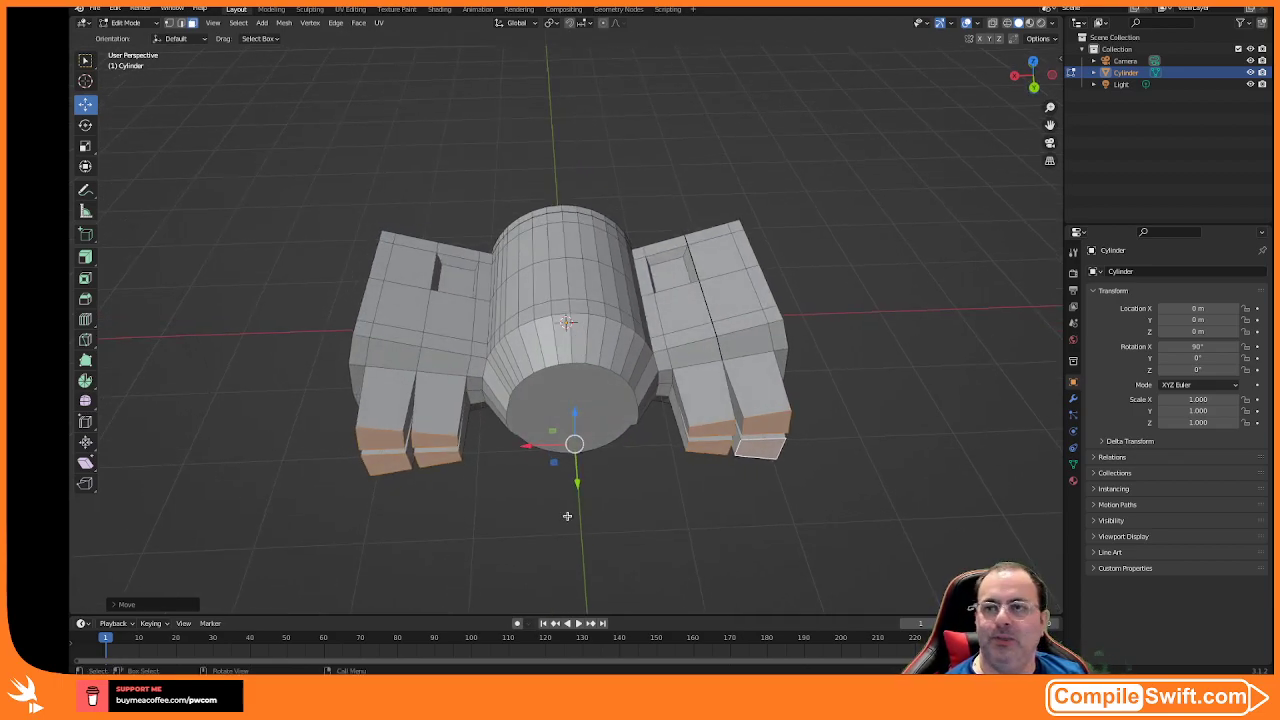
- Select the top faces of the four upper rear blocks and inset them individually by about 0.062 m
{"action": "left_click", "coordinate": [437, 400]}
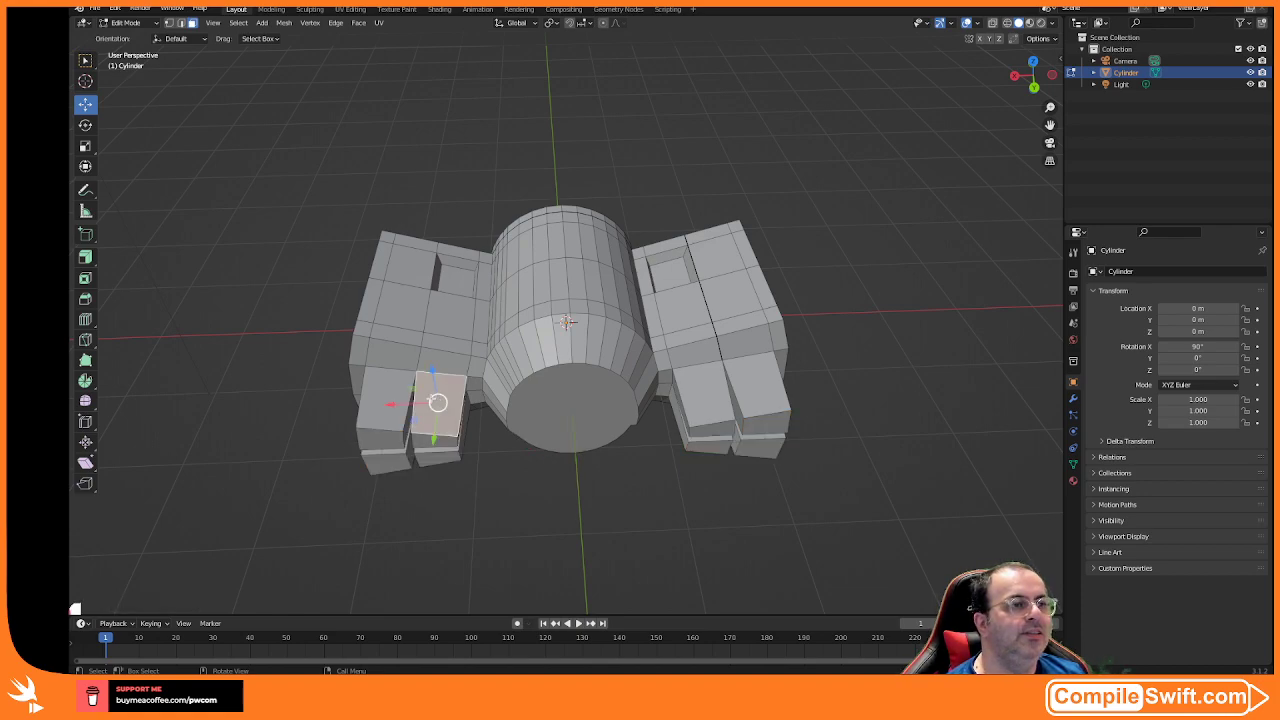
{"action": "left_click", "coordinate": [392, 393], "text": "shift"}
{"action": "left_click", "coordinate": [745, 383], "text": "shift"}
{"action": "left_click", "coordinate": [697, 392], "text": "shift"}
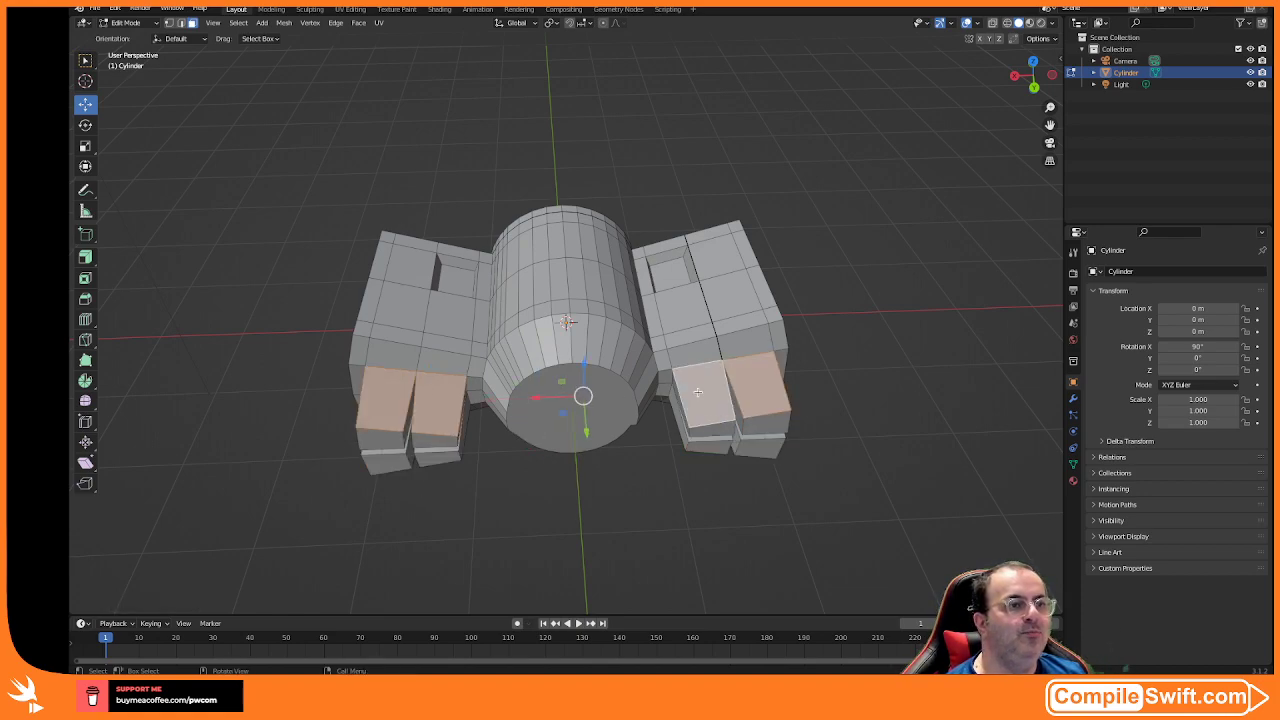
{"action": "left_click", "coordinate": [85, 278]}
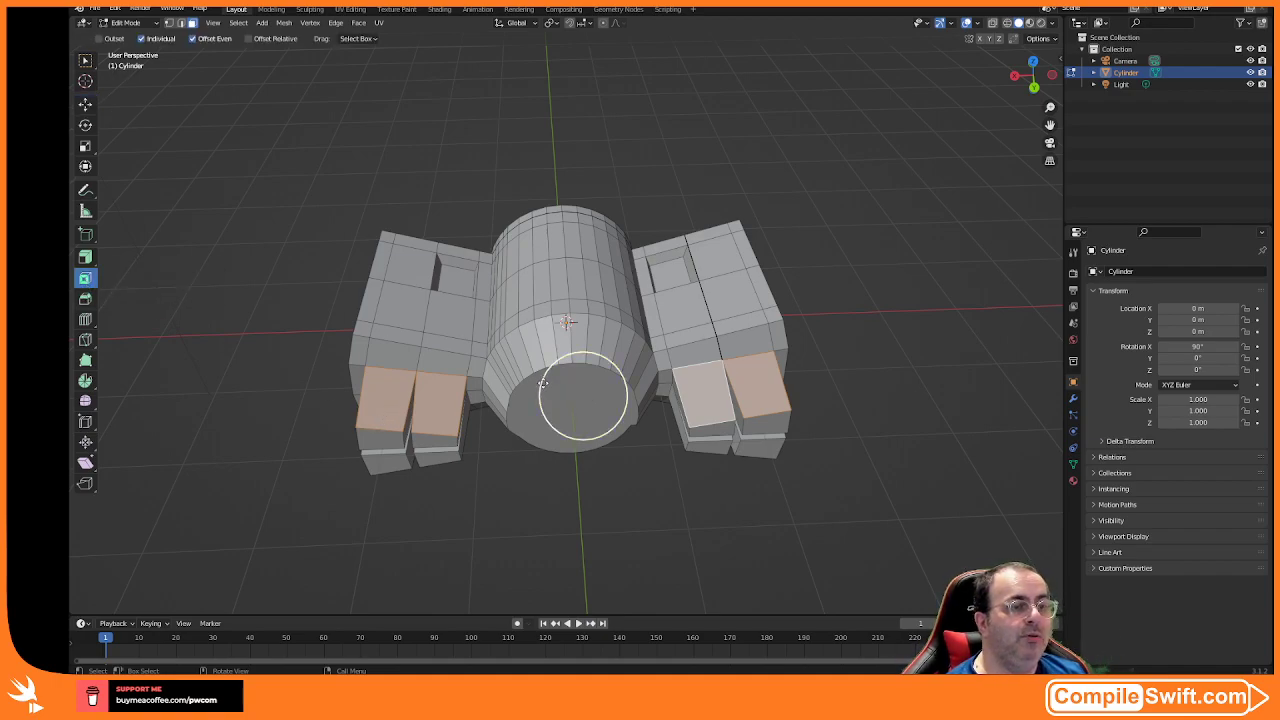
{"action": "middle_click_drag", "start_coordinate": [545, 385], "coordinate": [555, 395]}
{"action": "left_click_drag", "start_coordinate": [555, 395], "coordinate": [556, 400]}
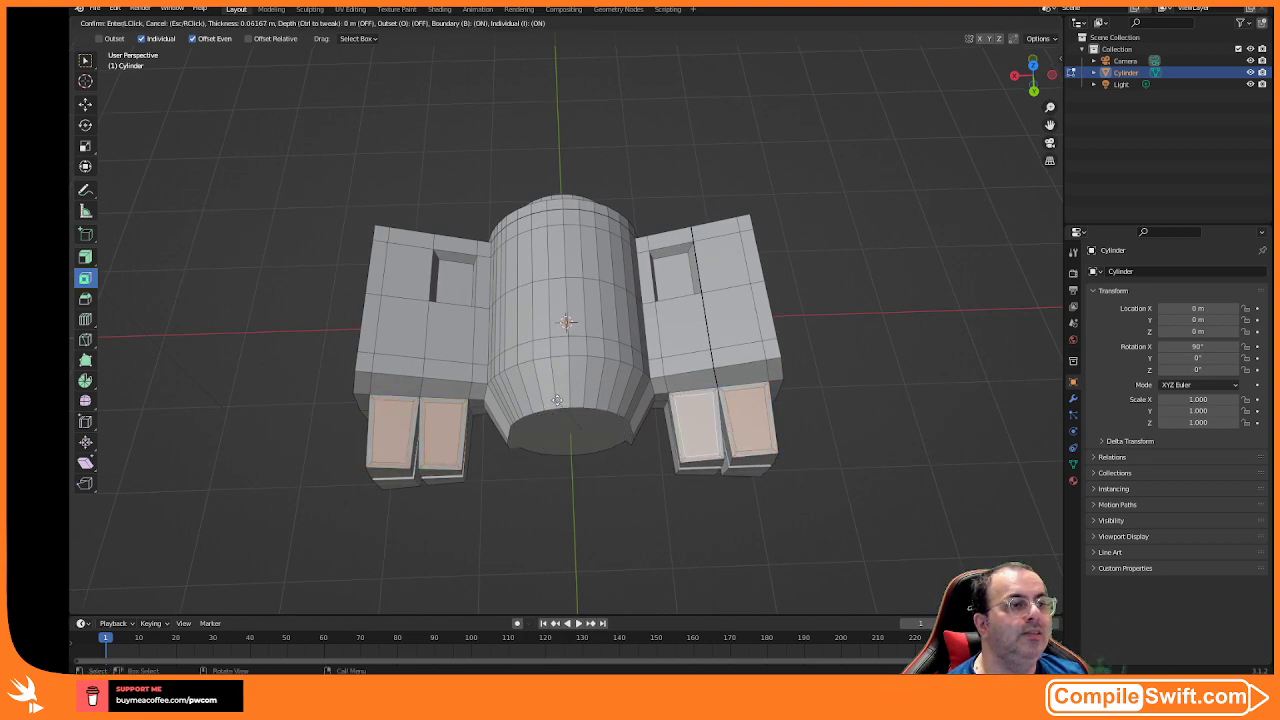
{"action": "left_click_drag", "start_coordinate": [556, 400], "coordinate": [556, 400]}
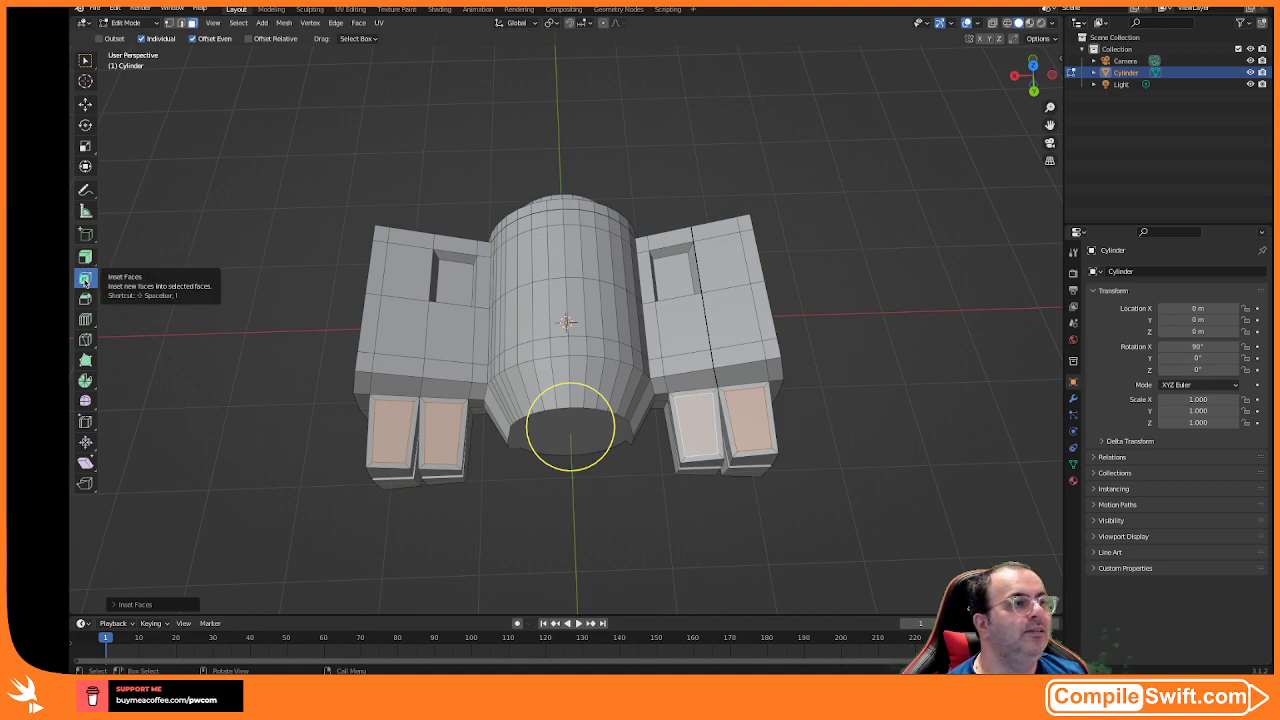
- Inset the rear blocks' top panels a second time by a small amount and raise them slightly along Z
{"action": "left_click", "coordinate": [85, 257]}
{"action": "left_click", "coordinate": [85, 278]}
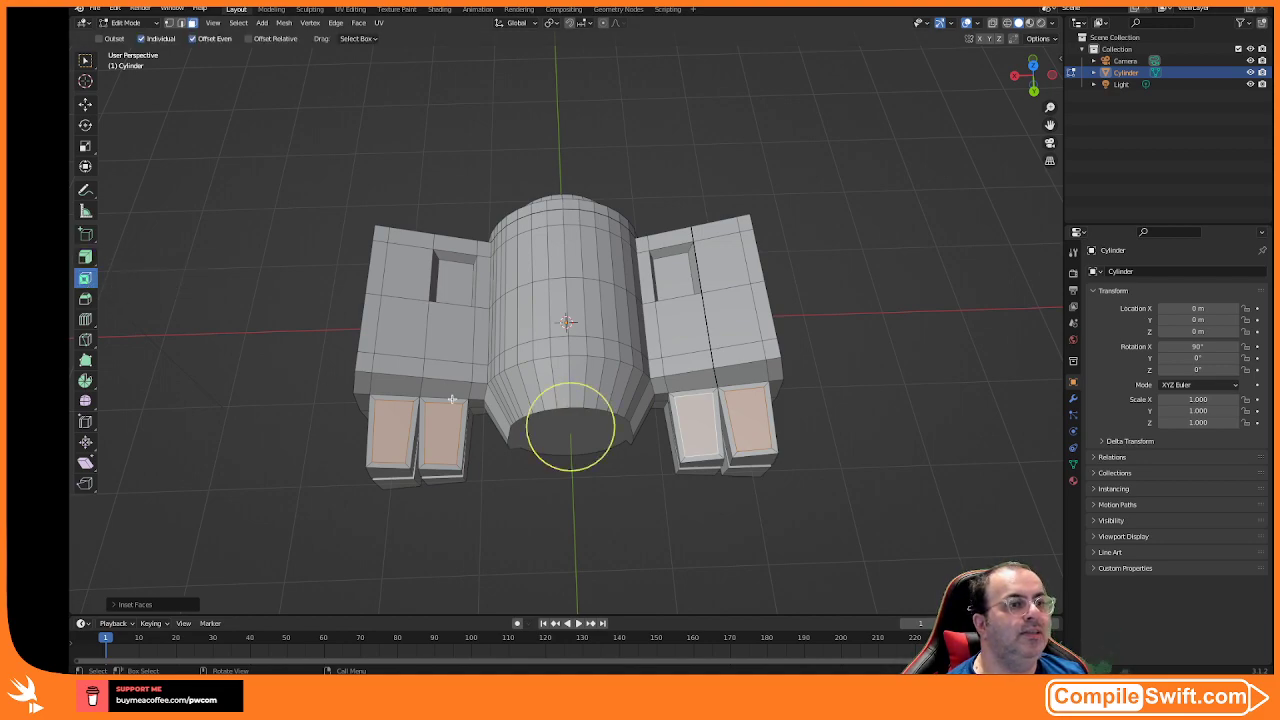
{"action": "left_click_drag", "start_coordinate": [539, 395], "coordinate": [540, 395]}
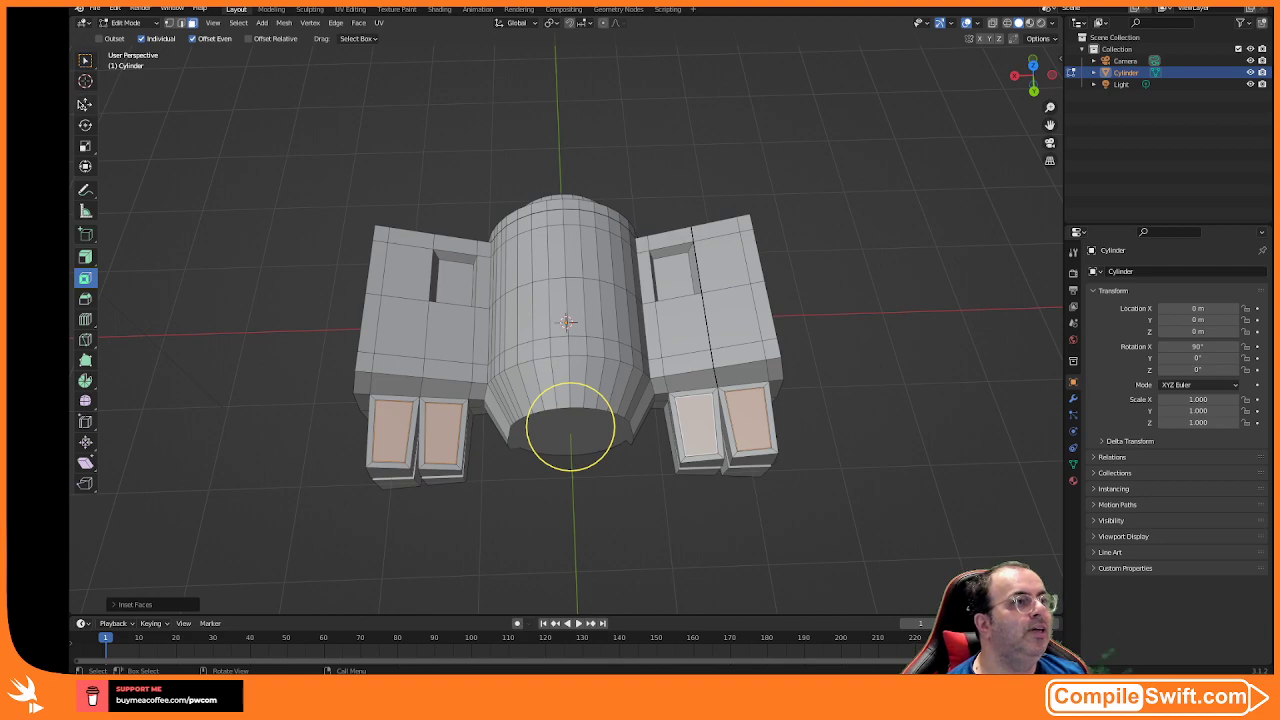
{"action": "left_click", "coordinate": [84, 104]}
{"action": "middle_click_drag", "start_coordinate": [534, 462], "coordinate": [535, 470]}
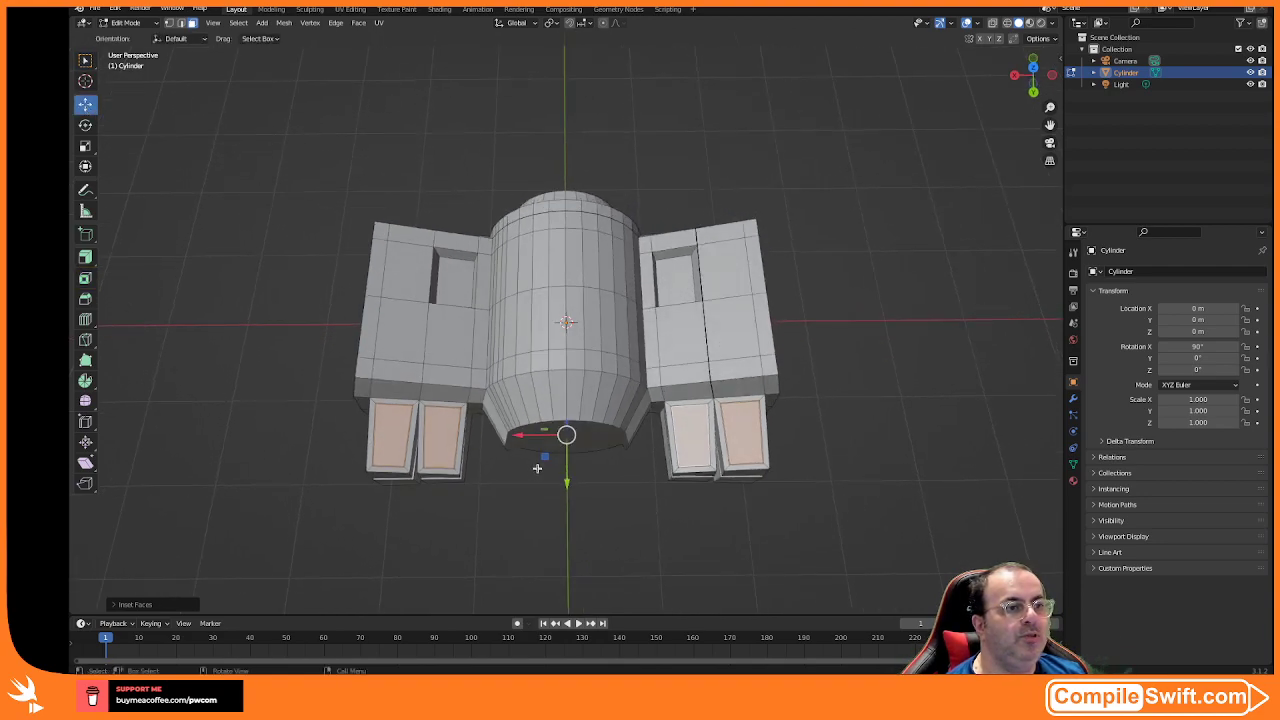
{"action": "mouse_move", "coordinate": [566, 432]}
{"action": "left_mouse_down"}
{"action": "mouse_move", "coordinate": [569, 413]}
{"action": "mouse_move", "coordinate": [566, 432]}
{"action": "left_mouse_up"}
{"action": "middle_click_drag", "start_coordinate": [566, 432], "coordinate": [546, 467]}
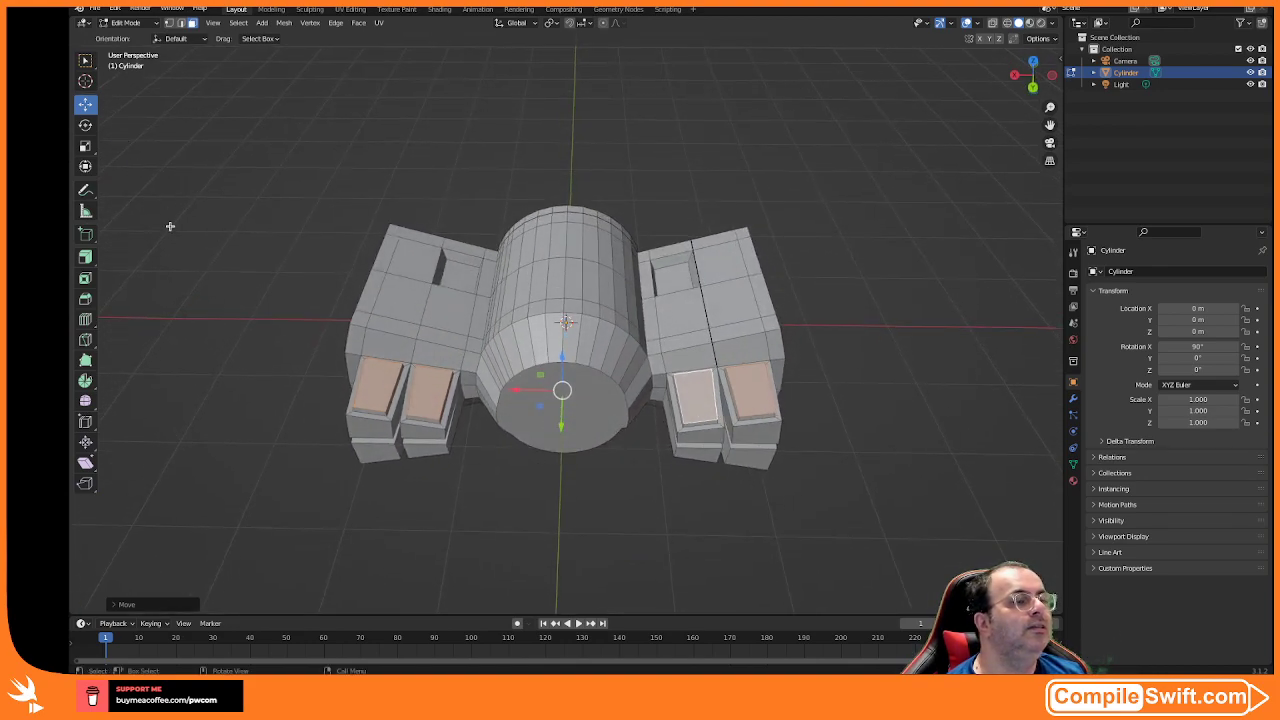
- Select the outer forward face on top of each wing and inset both individually by about 0.16 m
{"action": "middle_click_drag", "start_coordinate": [223, 363], "coordinate": [229, 409]}
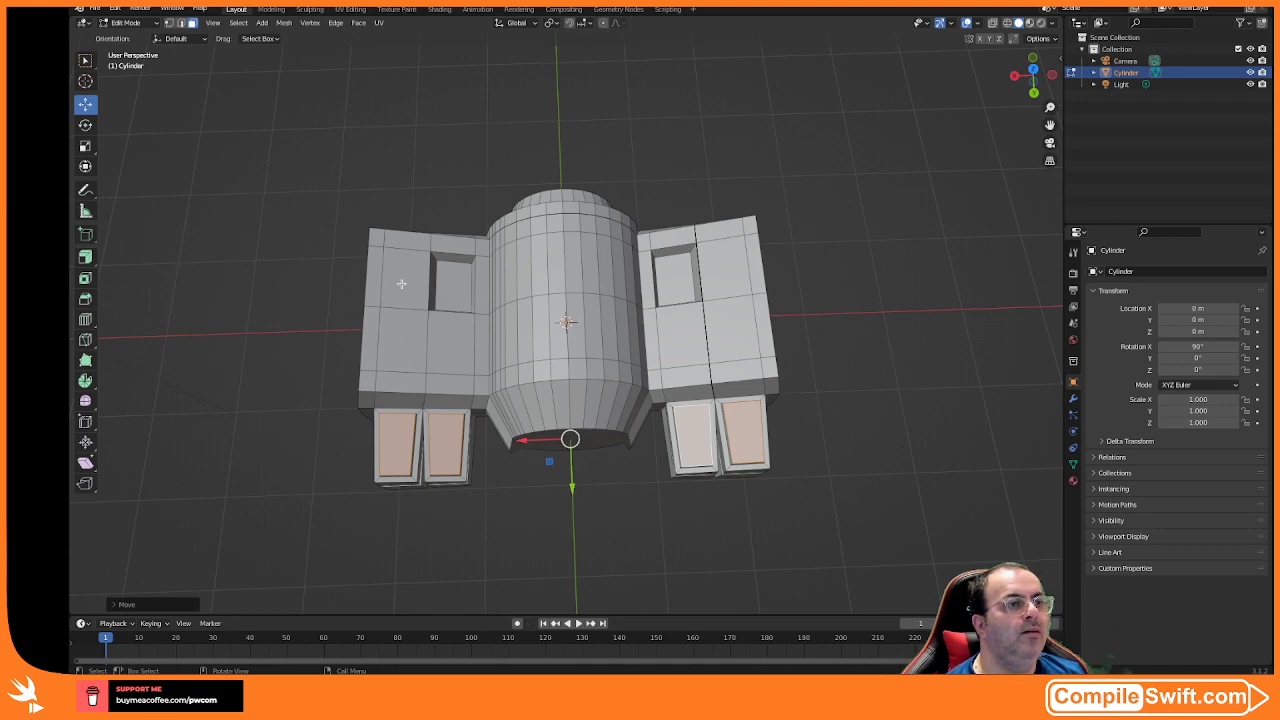
{"action": "left_click", "coordinate": [403, 280]}
{"action": "left_click", "coordinate": [722, 265], "text": "shift"}
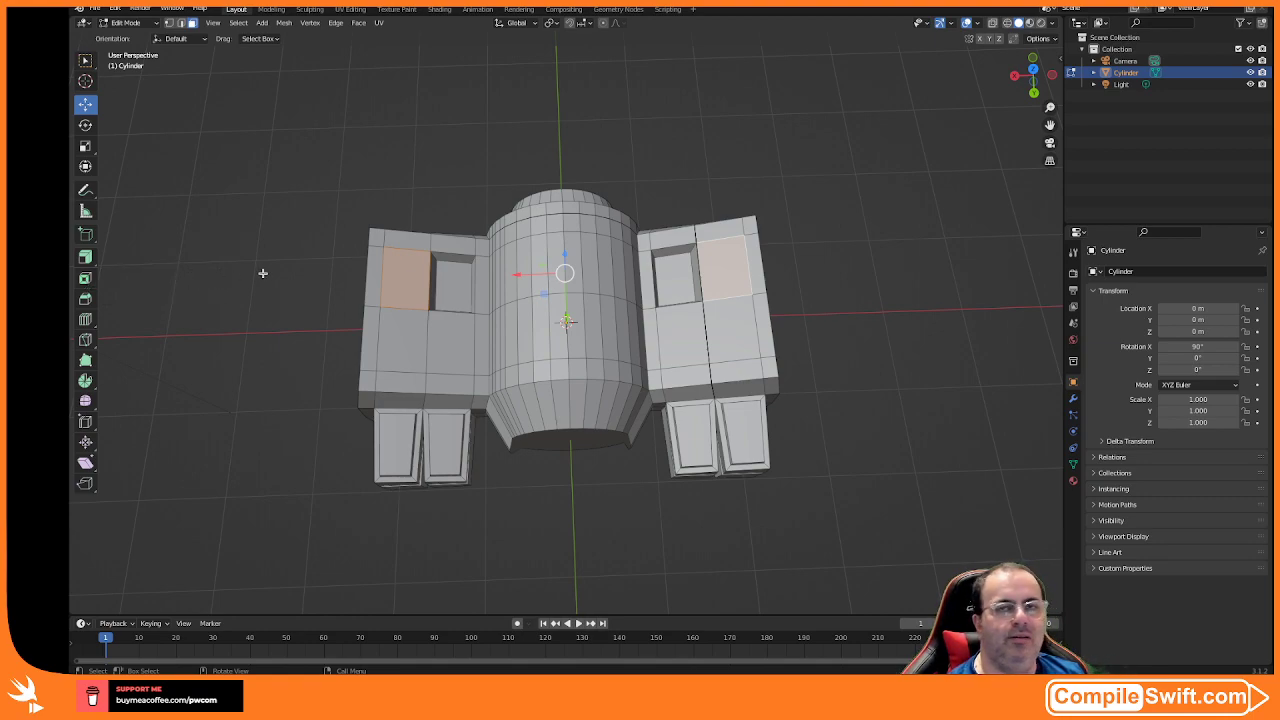
{"action": "left_click", "coordinate": [85, 279]}
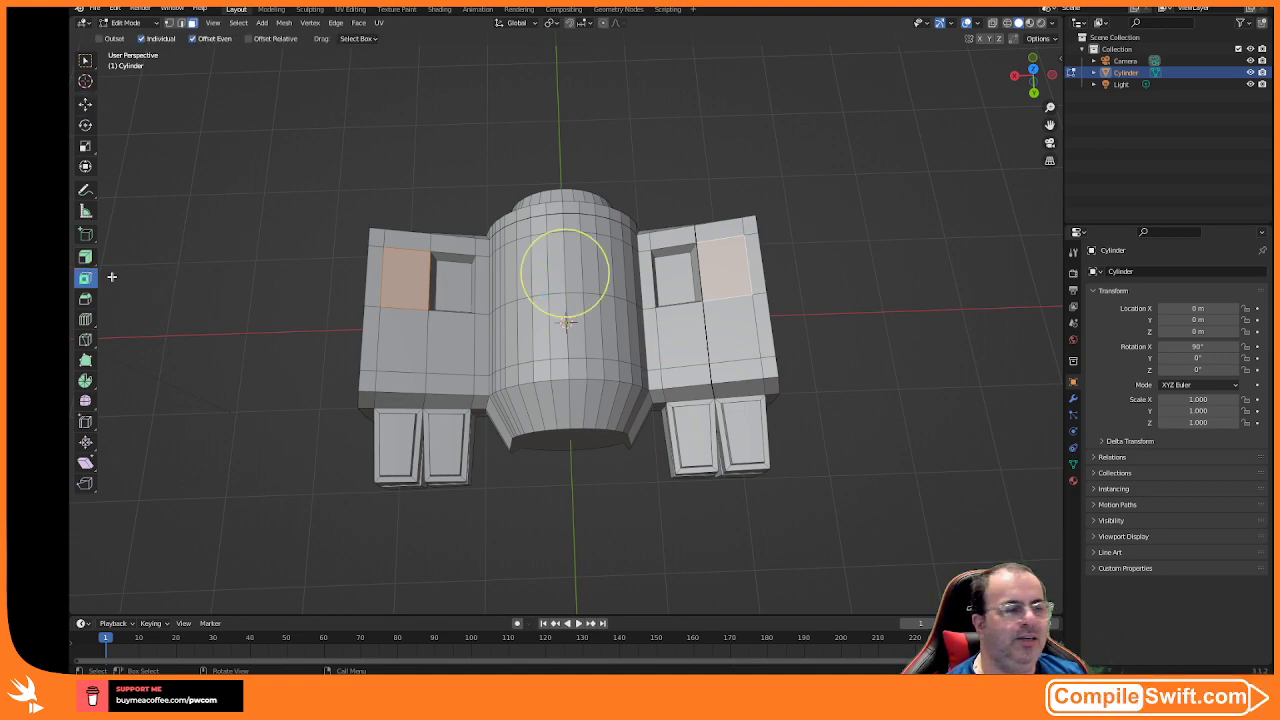
{"action": "left_click_drag", "start_coordinate": [520, 262], "coordinate": [535, 276]}
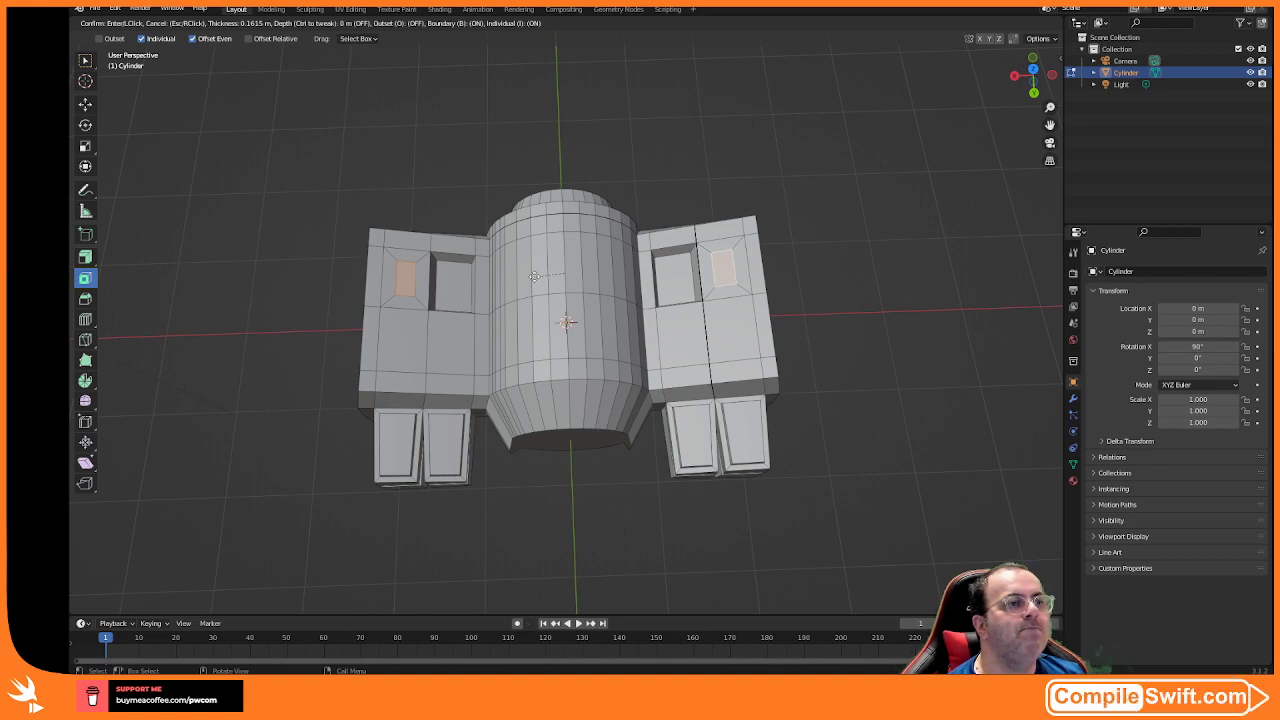
{"action": "left_click", "coordinate": [535, 276]}
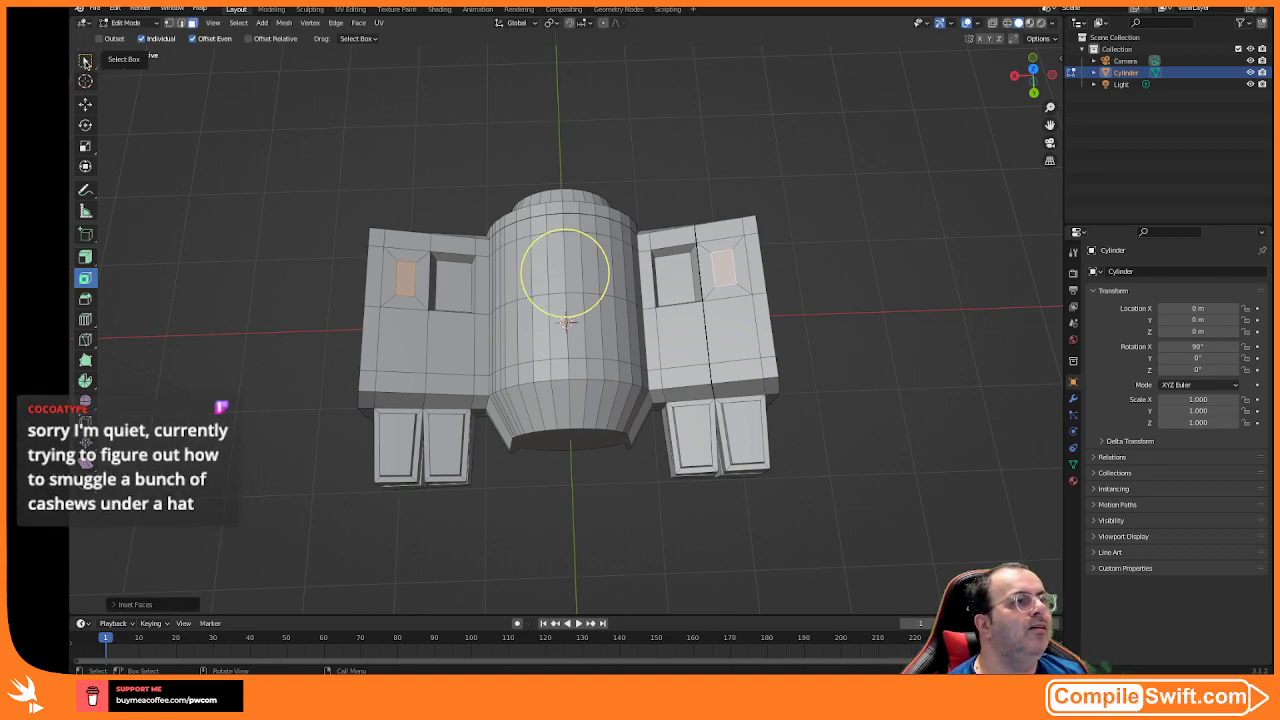
- Raise the two inset outer wing faces along Z to form raised blocks with sloping sides
{"action": "left_click", "coordinate": [85, 104]}
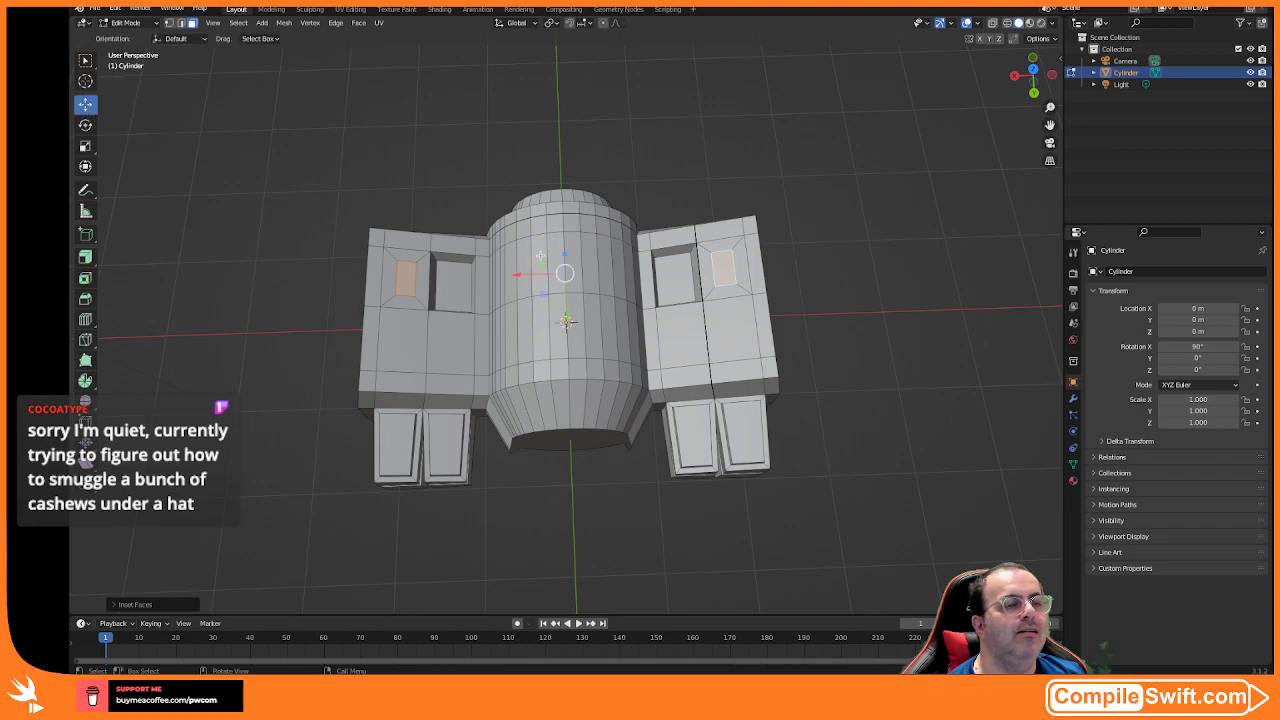
{"action": "middle_click_drag", "start_coordinate": [540, 257], "coordinate": [550, 236]}
{"action": "left_click_drag", "start_coordinate": [566, 238], "coordinate": [565, 231]}
{"action": "middle_click_drag", "start_coordinate": [565, 231], "coordinate": [506, 275]}
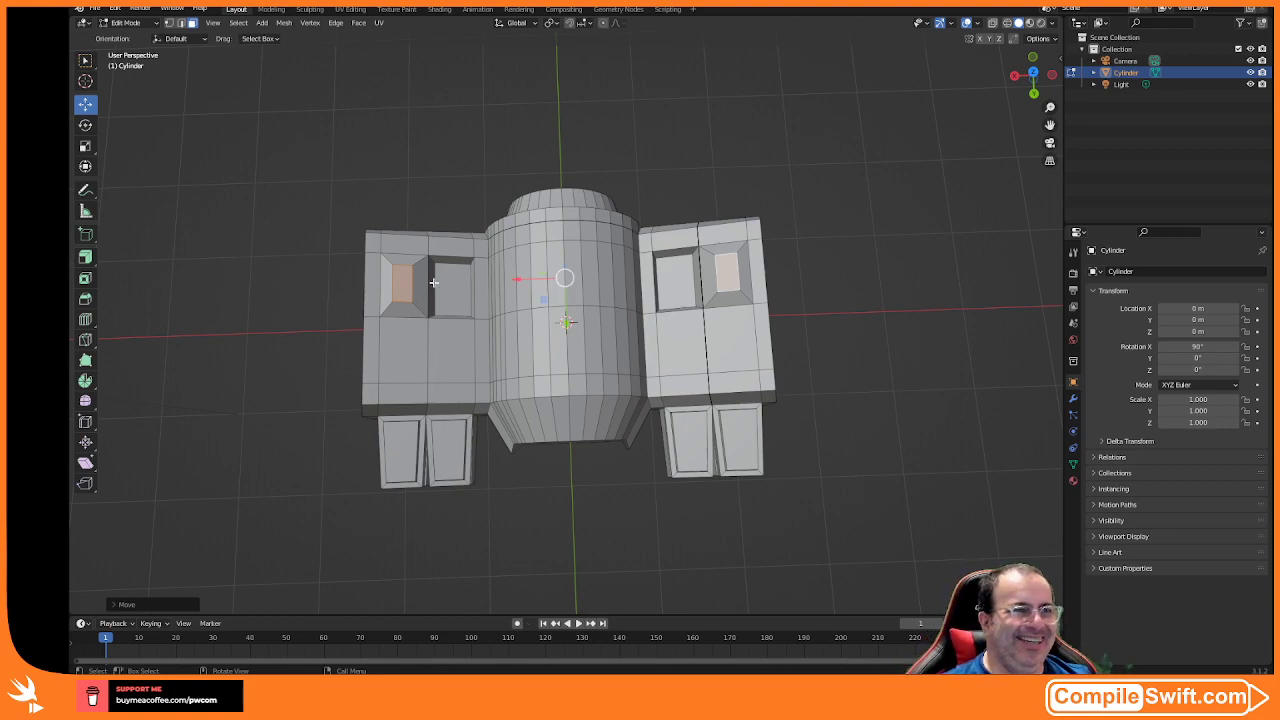
{"action": "middle_click_drag", "start_coordinate": [500, 270], "coordinate": [488, 224]}
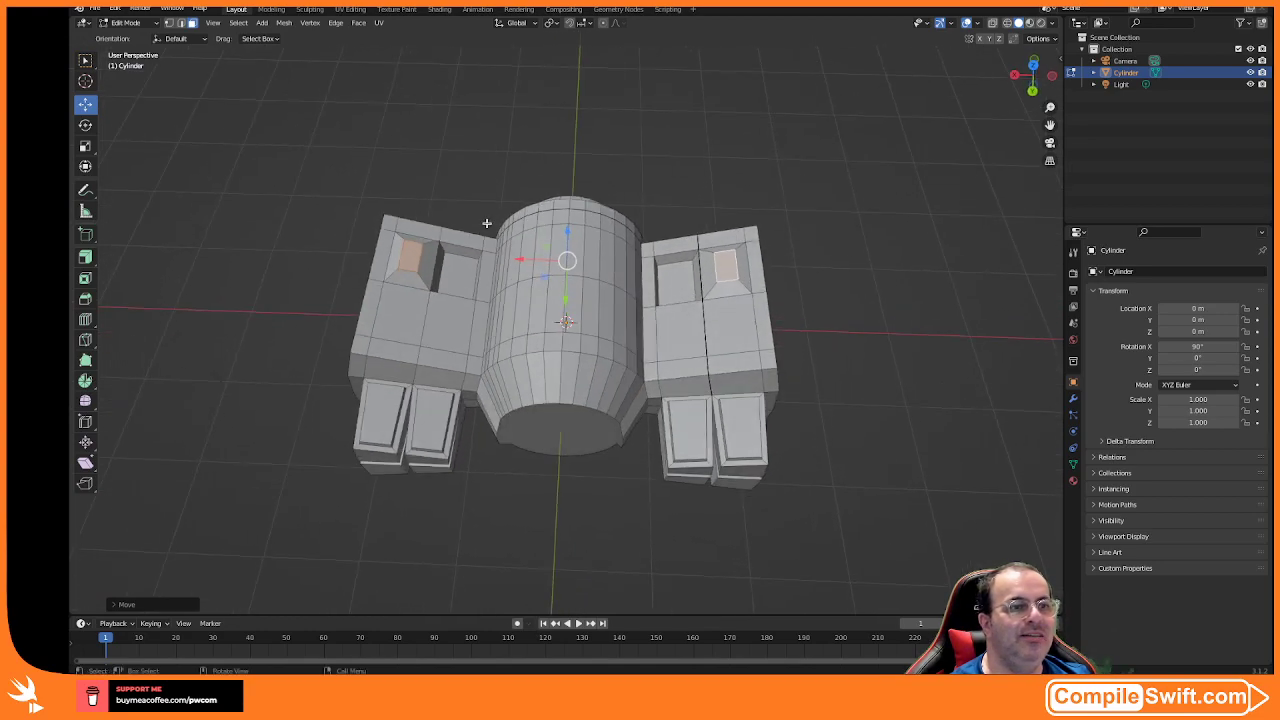
- Try to inset the top panels of the two outer rear blocks individually by about 0.126 m
{"action": "left_click", "coordinate": [737, 418]}
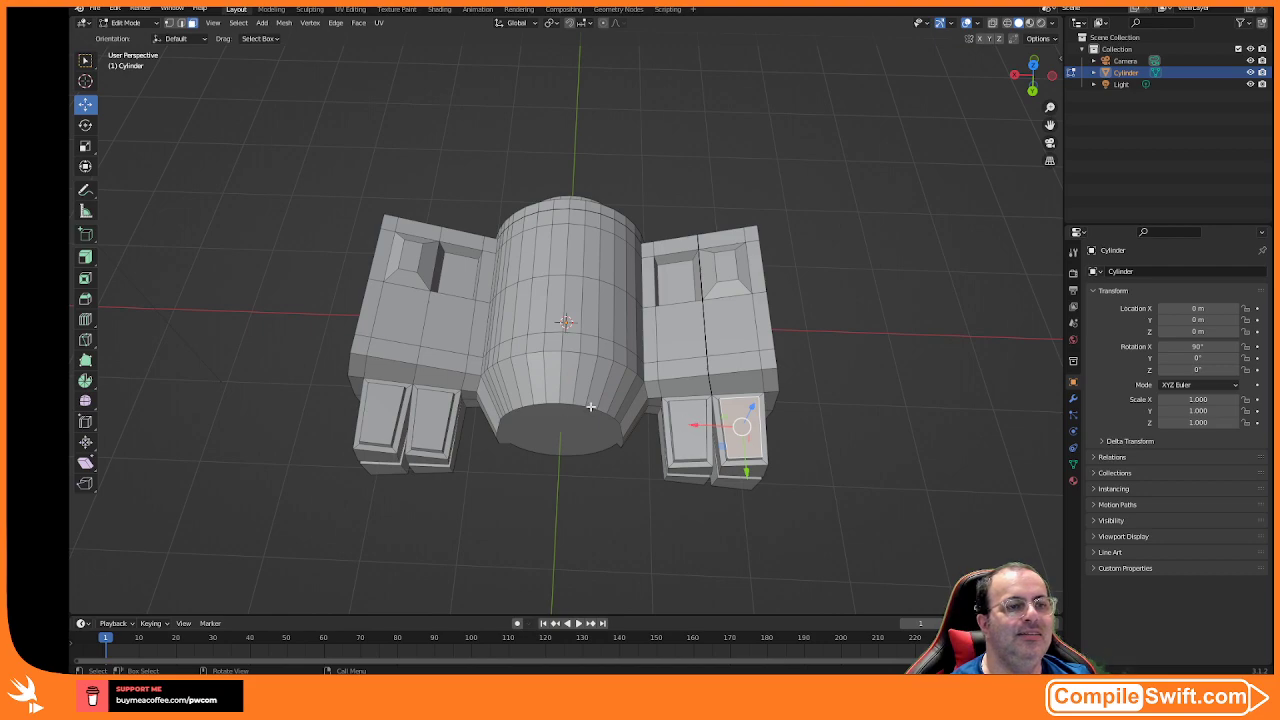
{"action": "middle_click_drag", "start_coordinate": [595, 450], "coordinate": [600, 453]}
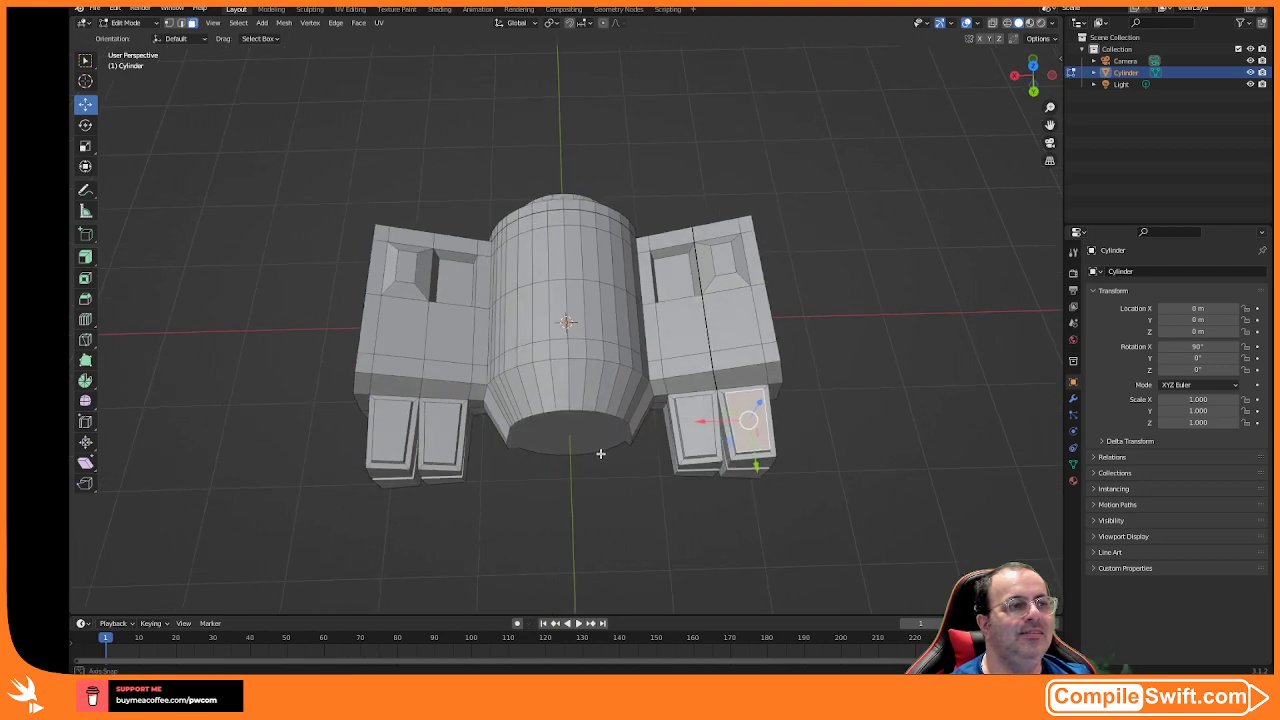
{"action": "left_click", "coordinate": [393, 420], "text": "shift"}
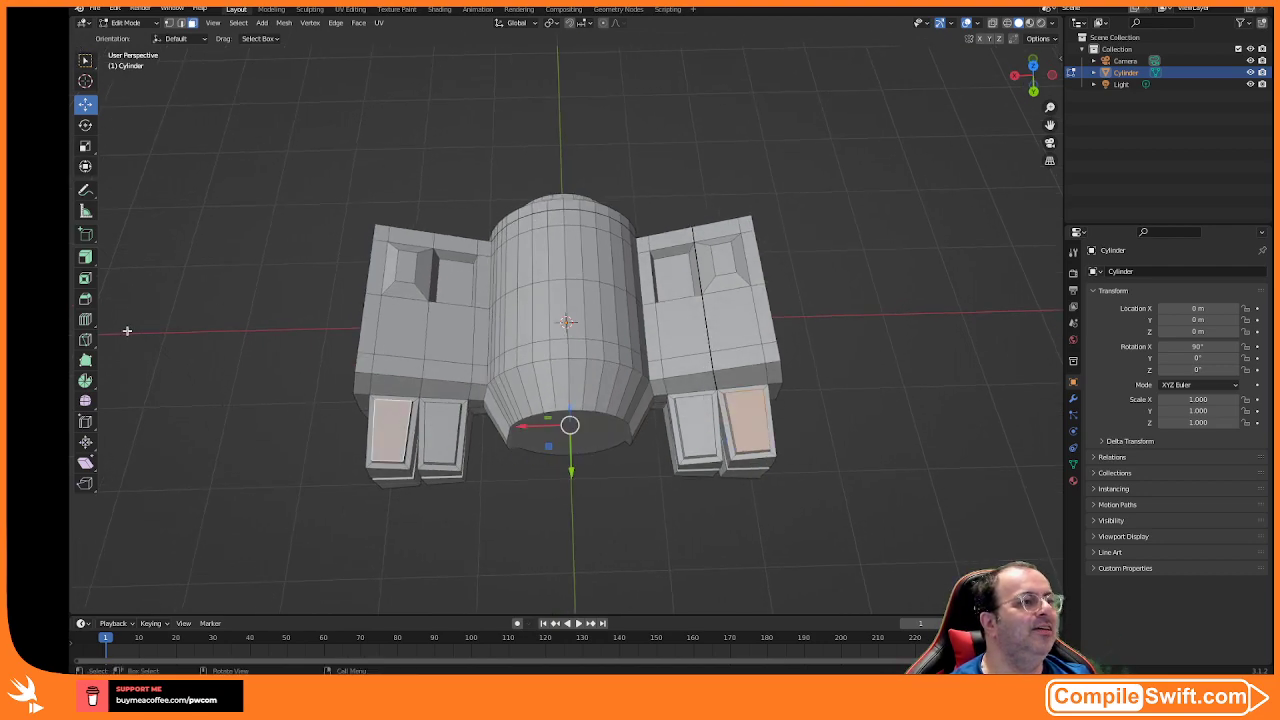
{"action": "left_click", "coordinate": [85, 278]}
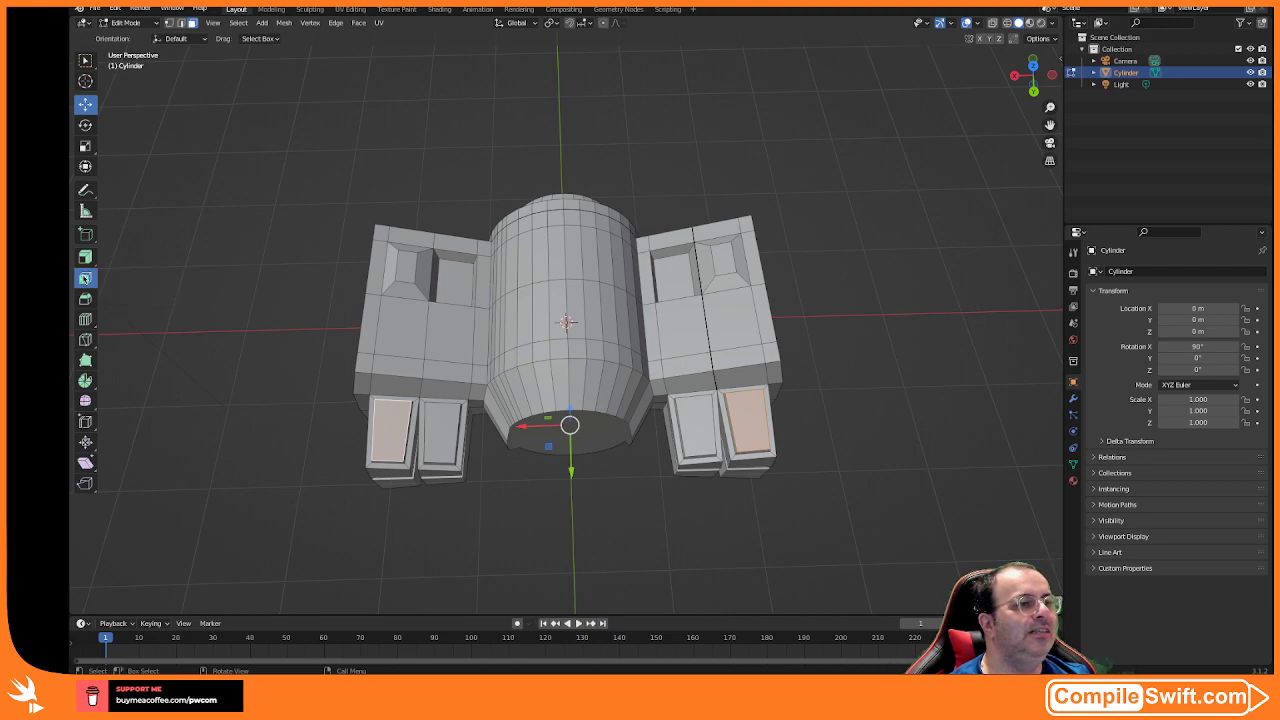
{"action": "mouse_move", "coordinate": [526, 412]}
{"action": "left_mouse_down"}
{"action": "mouse_move", "coordinate": [543, 441]}
{"action": "mouse_move", "coordinate": [540, 413]}
{"action": "mouse_move", "coordinate": [539, 433]}
{"action": "left_mouse_up"}
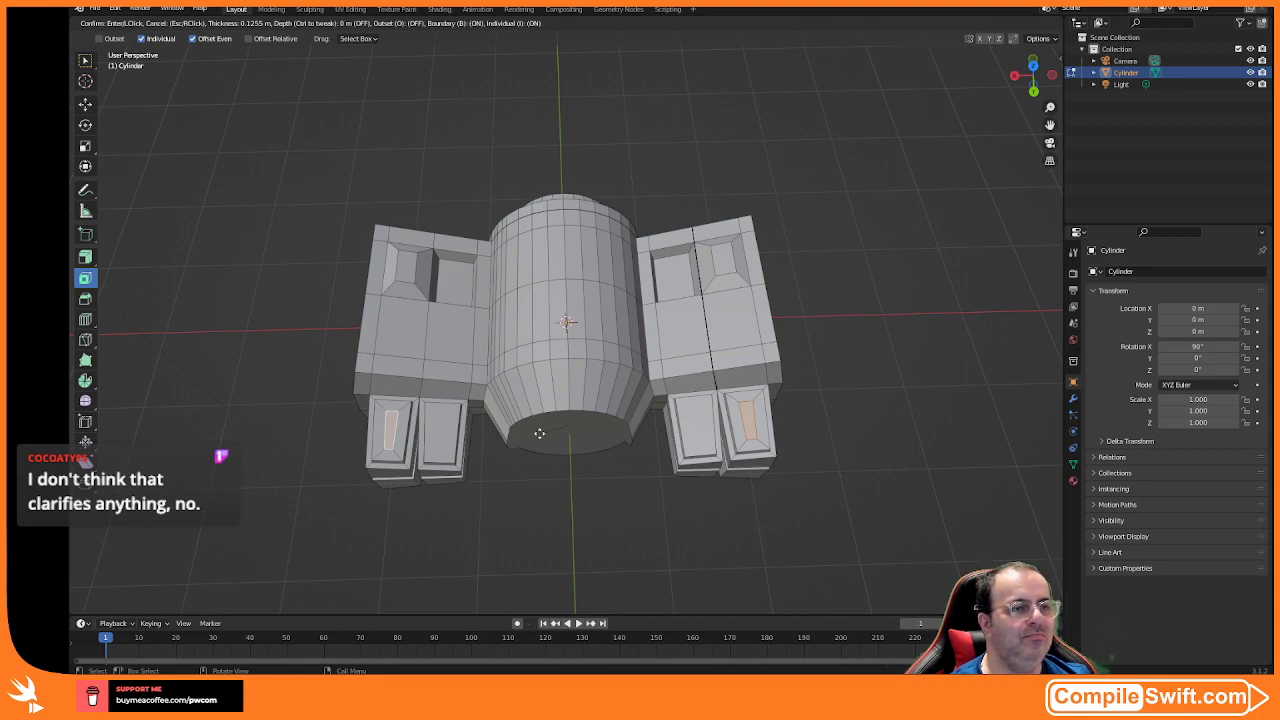
{"action": "left_click", "coordinate": [539, 433]}
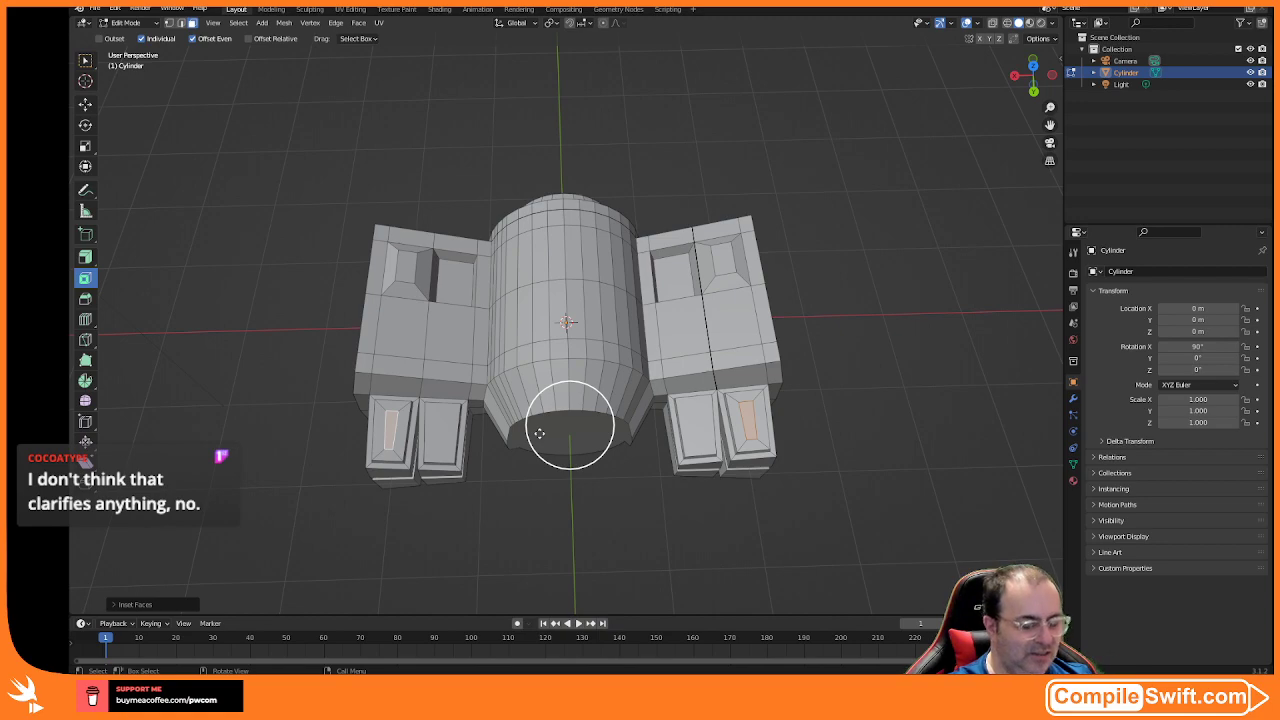
{"action": "key", "text": "ctrl+z"}
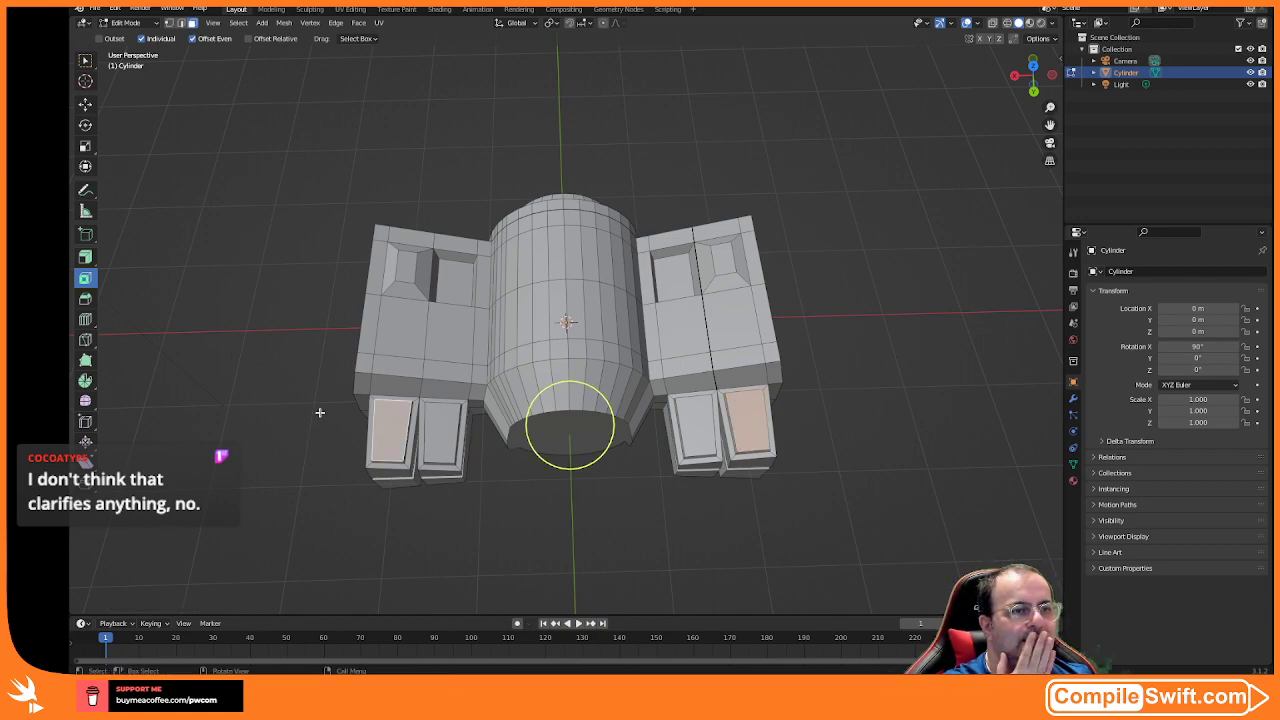
- Add a single crosswise loop cut around the middle of each of the four upper rear blocks
{"action": "left_click", "coordinate": [390, 428]}
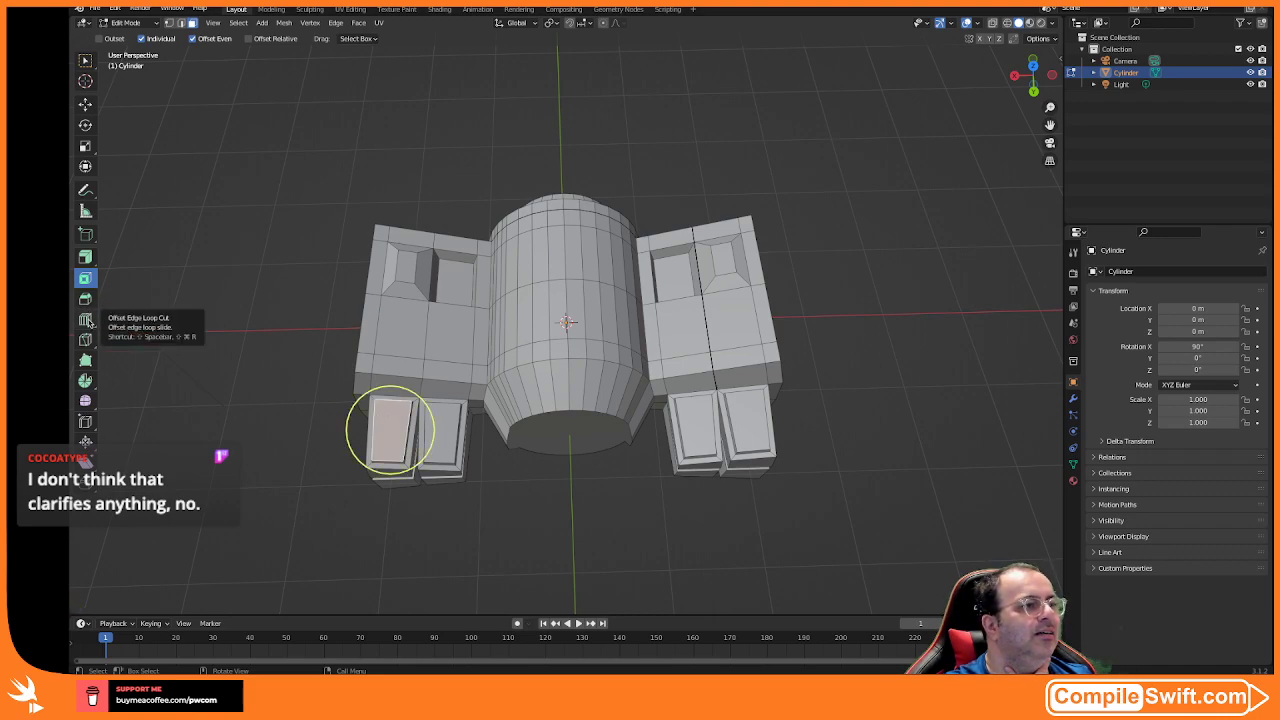
{"action": "left_click", "coordinate": [736, 420], "text": "shift"}
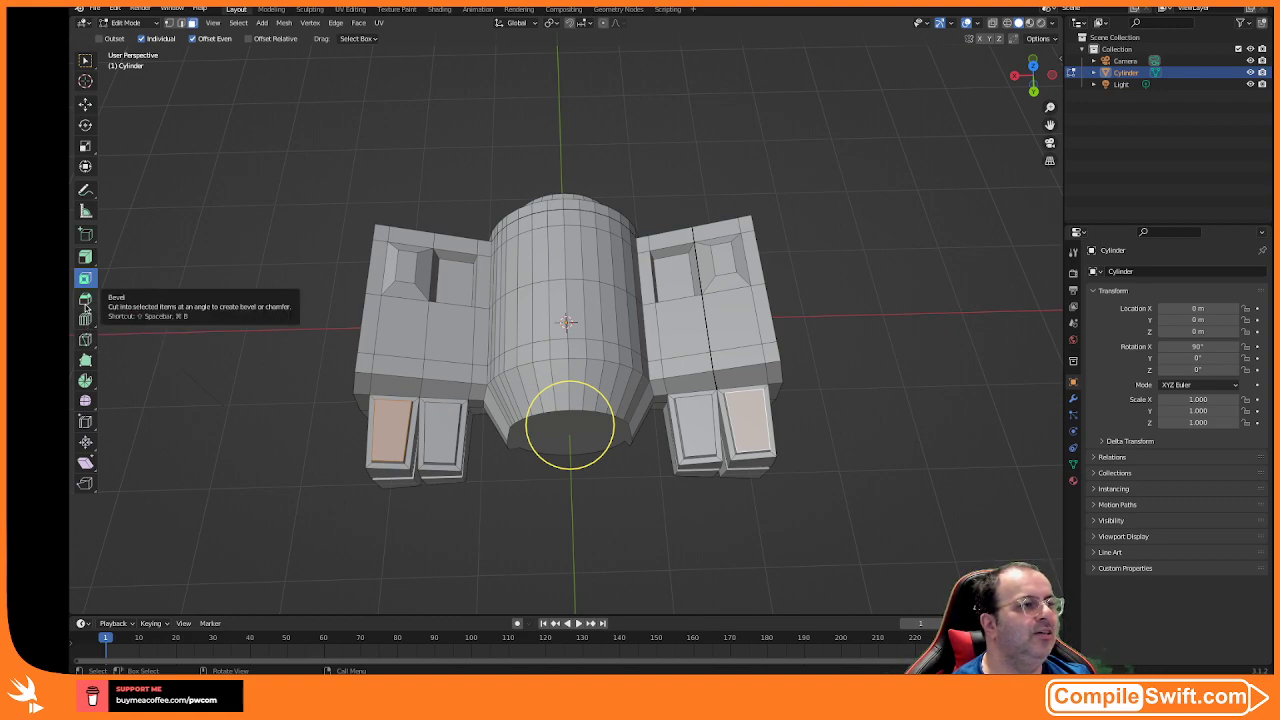
{"action": "left_click", "coordinate": [87, 322]}
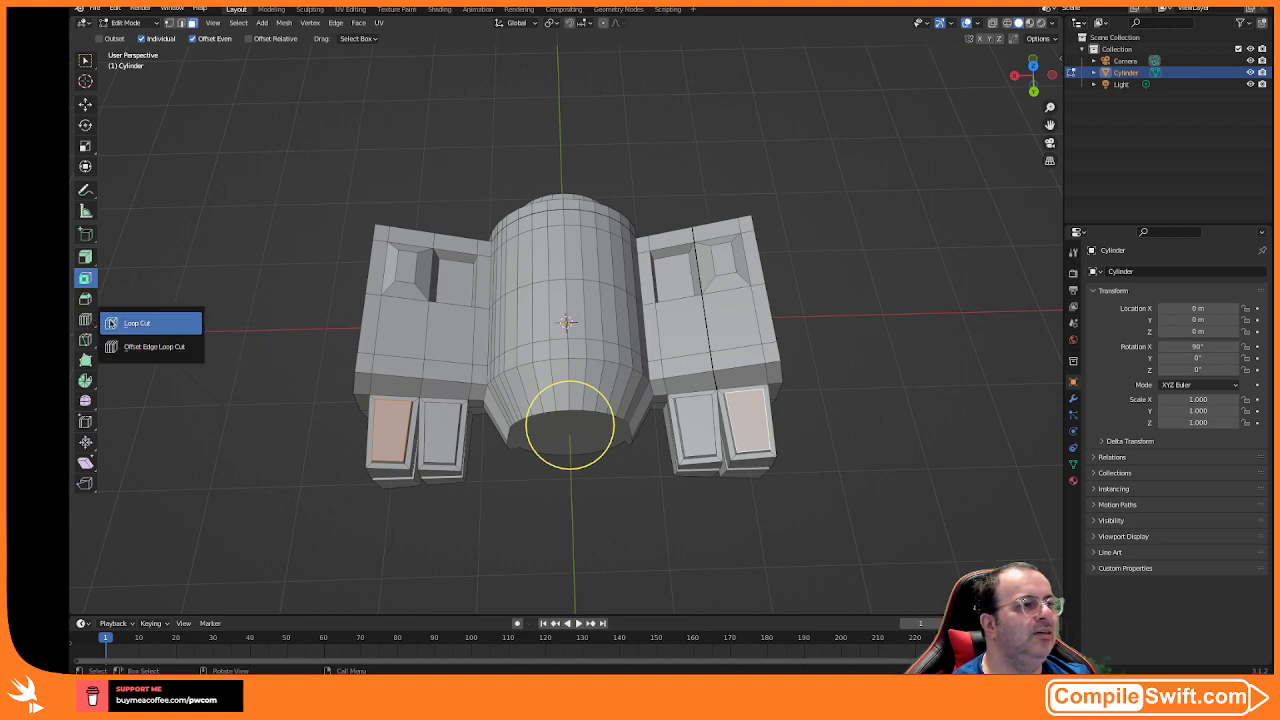
{"action": "left_click", "coordinate": [118, 323]}
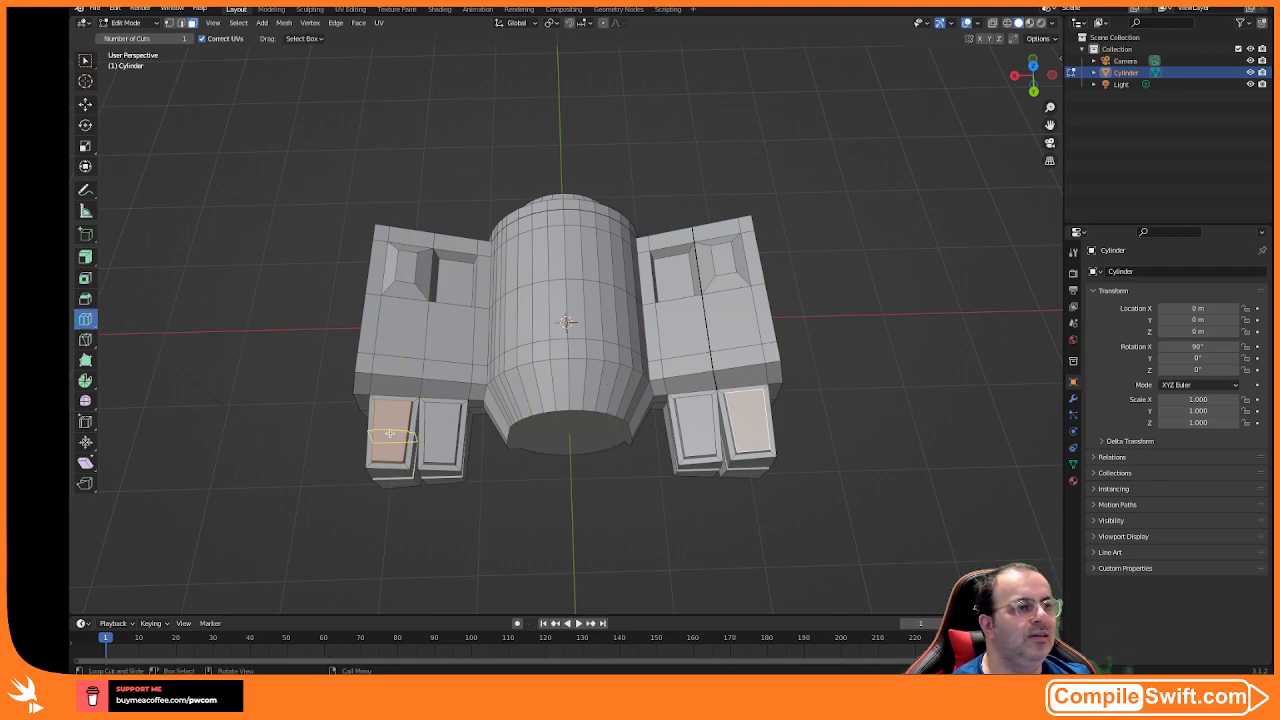
{"action": "middle_click_drag", "start_coordinate": [733, 430], "coordinate": [600, 398]}
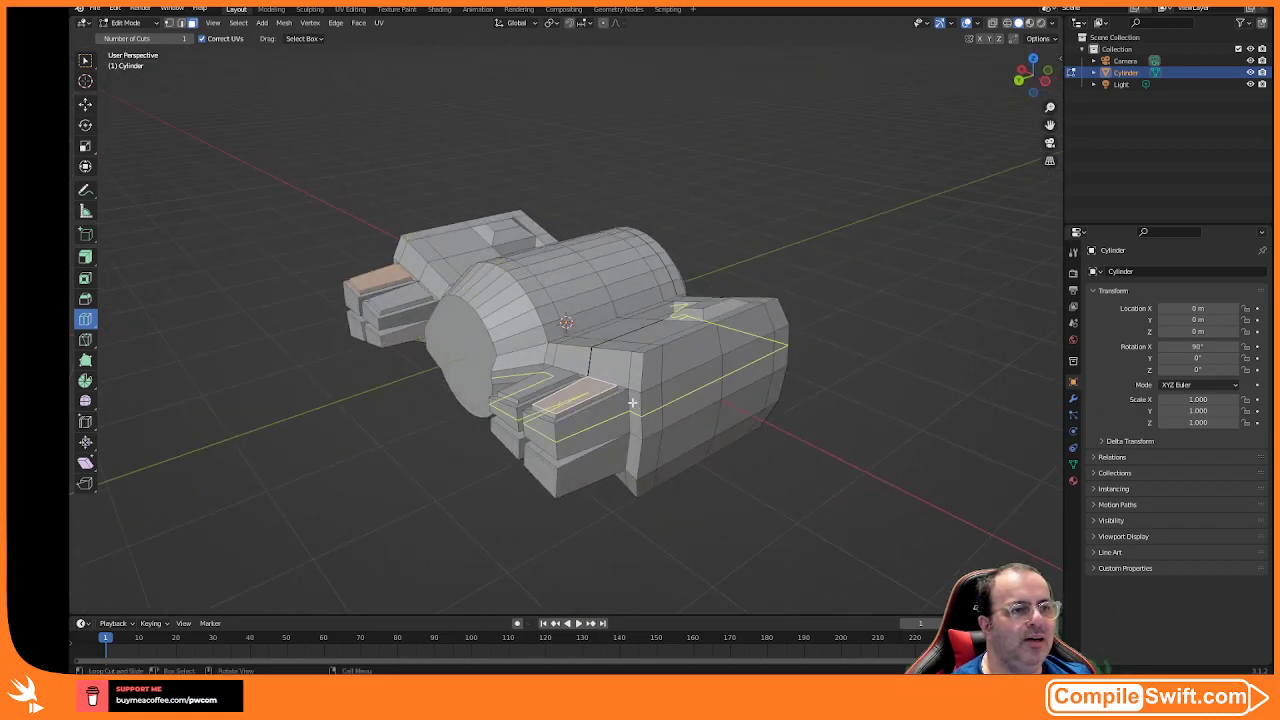
{"action": "left_click", "coordinate": [559, 410]}
{"action": "middle_click_drag", "start_coordinate": [367, 400], "coordinate": [438, 438]}
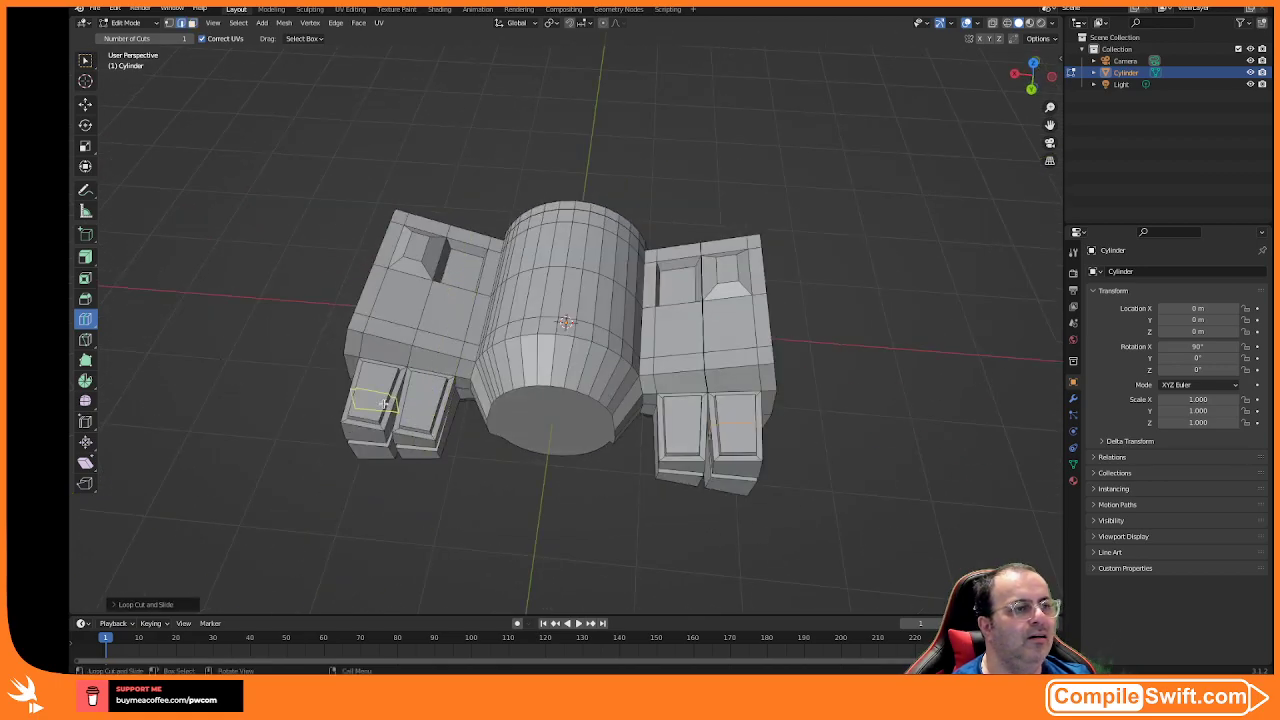
- Select the forward half of the top panel on both outer rear blocks and raise them along Z into sloped shapes
{"action": "left_click", "coordinate": [85, 62]}
{"action": "left_click", "coordinate": [428, 388]}
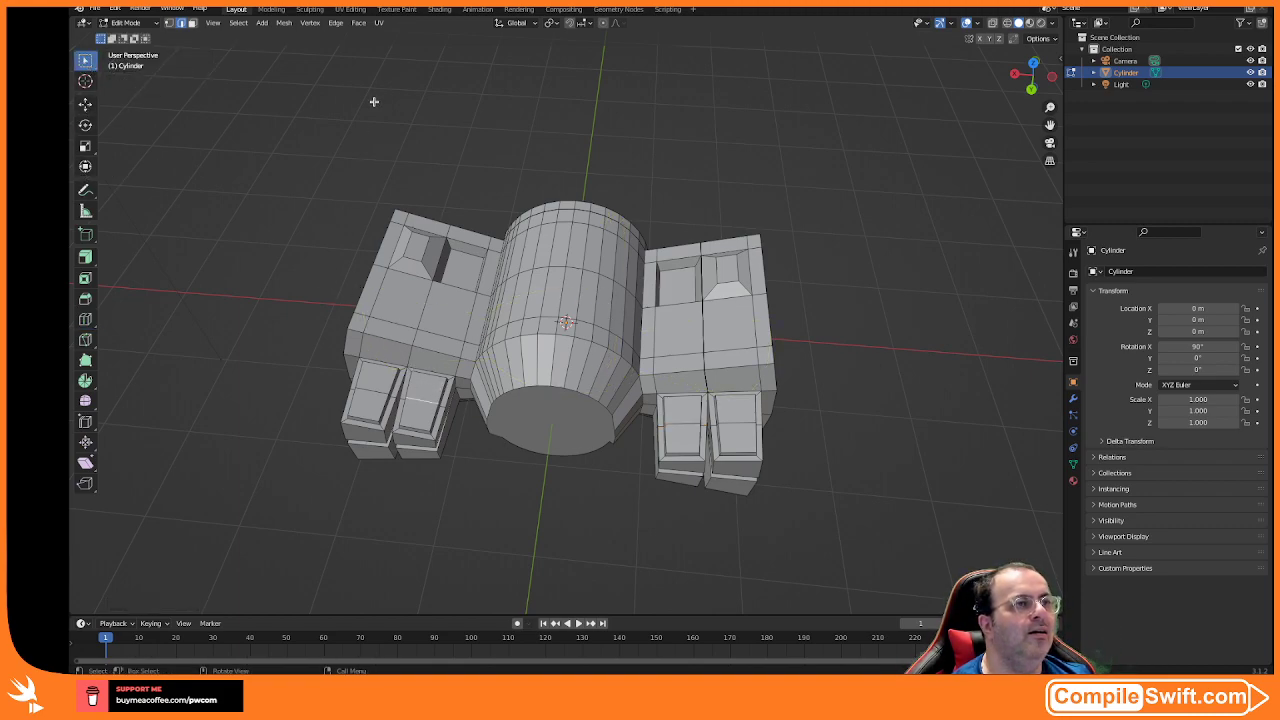
{"action": "left_click", "coordinate": [192, 24]}
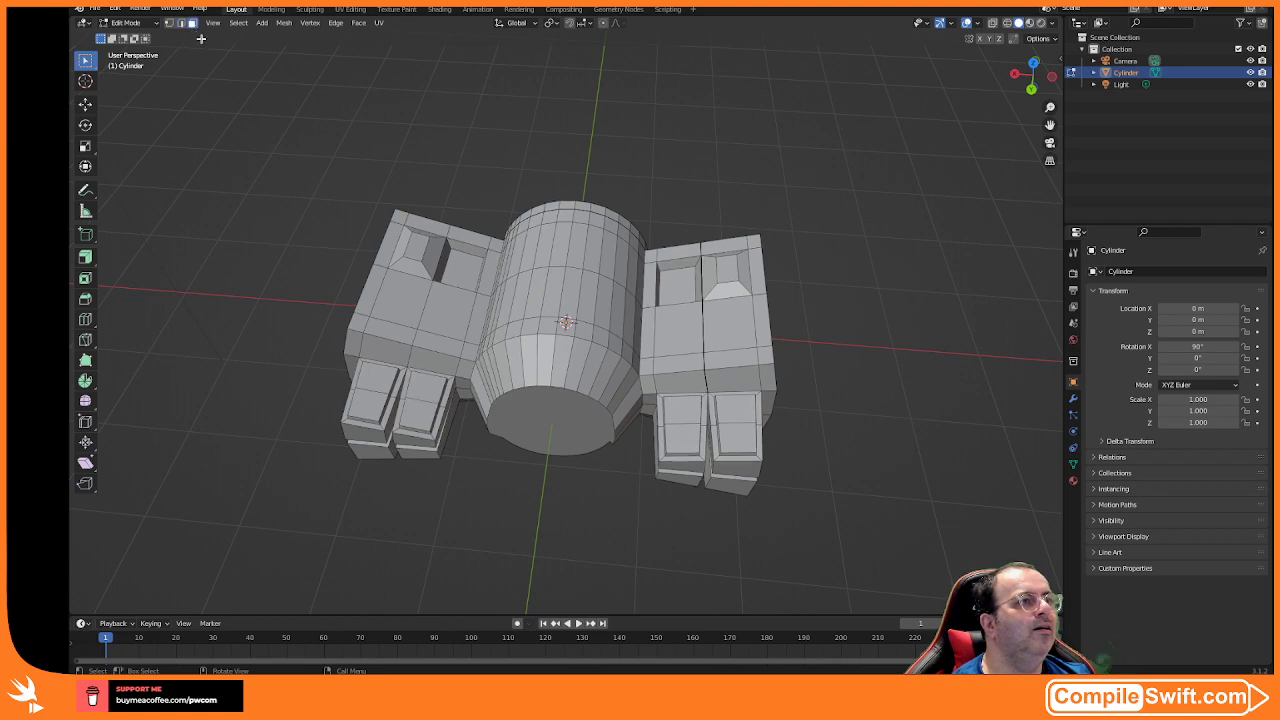
{"action": "left_click", "coordinate": [418, 384]}
{"action": "left_click", "coordinate": [372, 380]}
{"action": "left_click", "coordinate": [735, 408], "text": "shift"}
{"action": "left_click", "coordinate": [85, 104]}
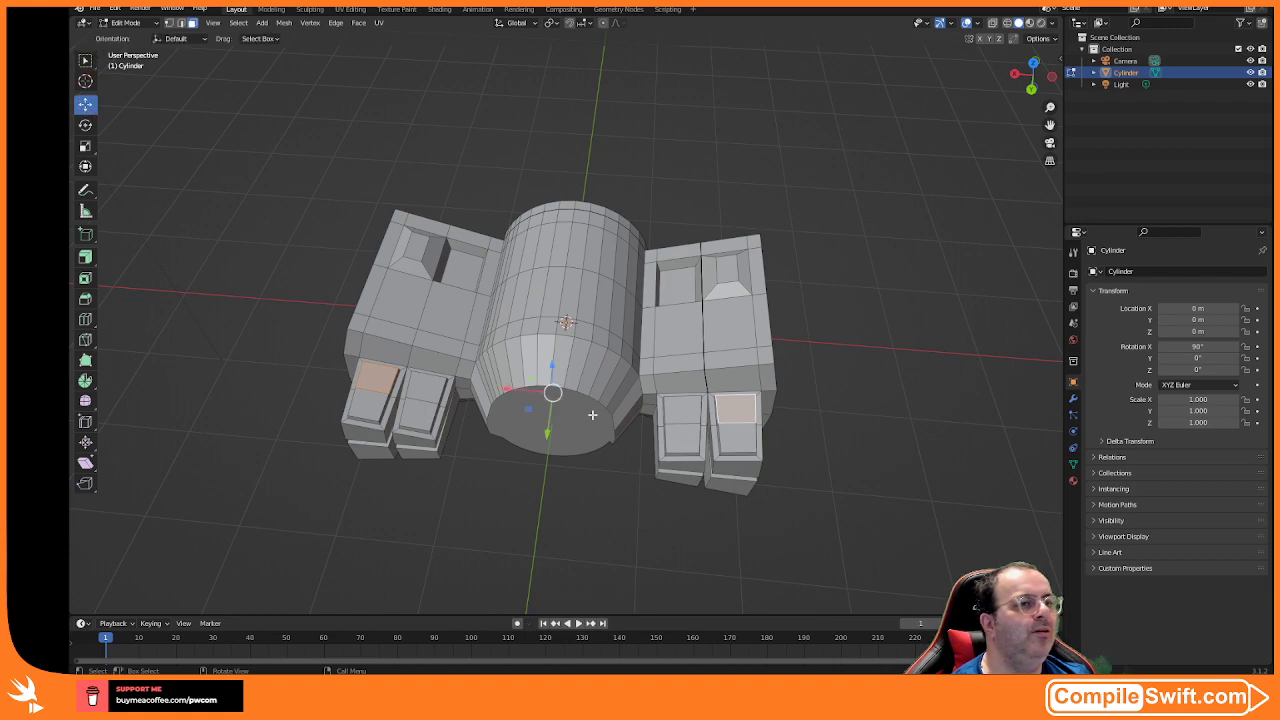
{"action": "left_click_drag", "start_coordinate": [548, 365], "coordinate": [549, 352]}
{"action": "scroll", "coordinate": [553, 420], "scroll_direction": "up", "scroll_amount": 1}
{"action": "middle_click_drag", "start_coordinate": [556, 426], "coordinate": [725, 428]}
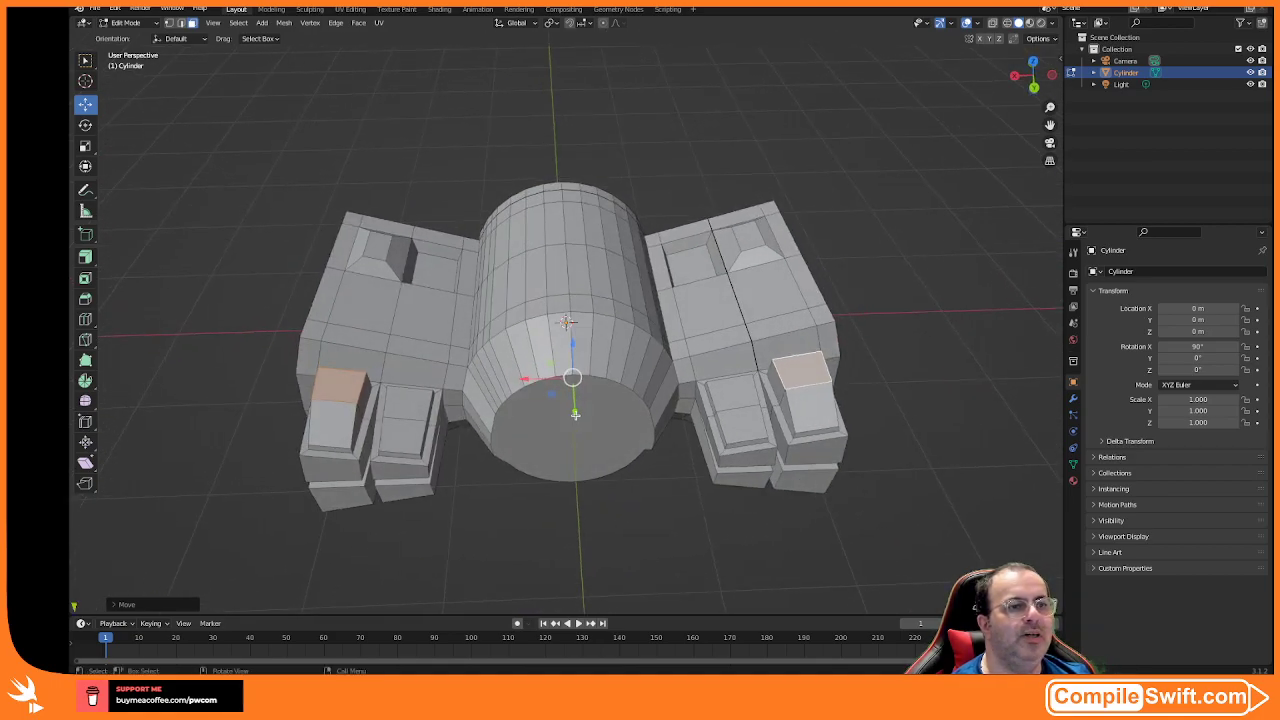
- Select the forward half of the top panel on both inner rear blocks and raise them slightly along Z
{"action": "left_click", "coordinate": [736, 397]}
{"action": "left_click", "coordinate": [404, 402], "text": "shift"}
{"action": "middle_click_drag", "start_coordinate": [404, 402], "coordinate": [505, 401]}
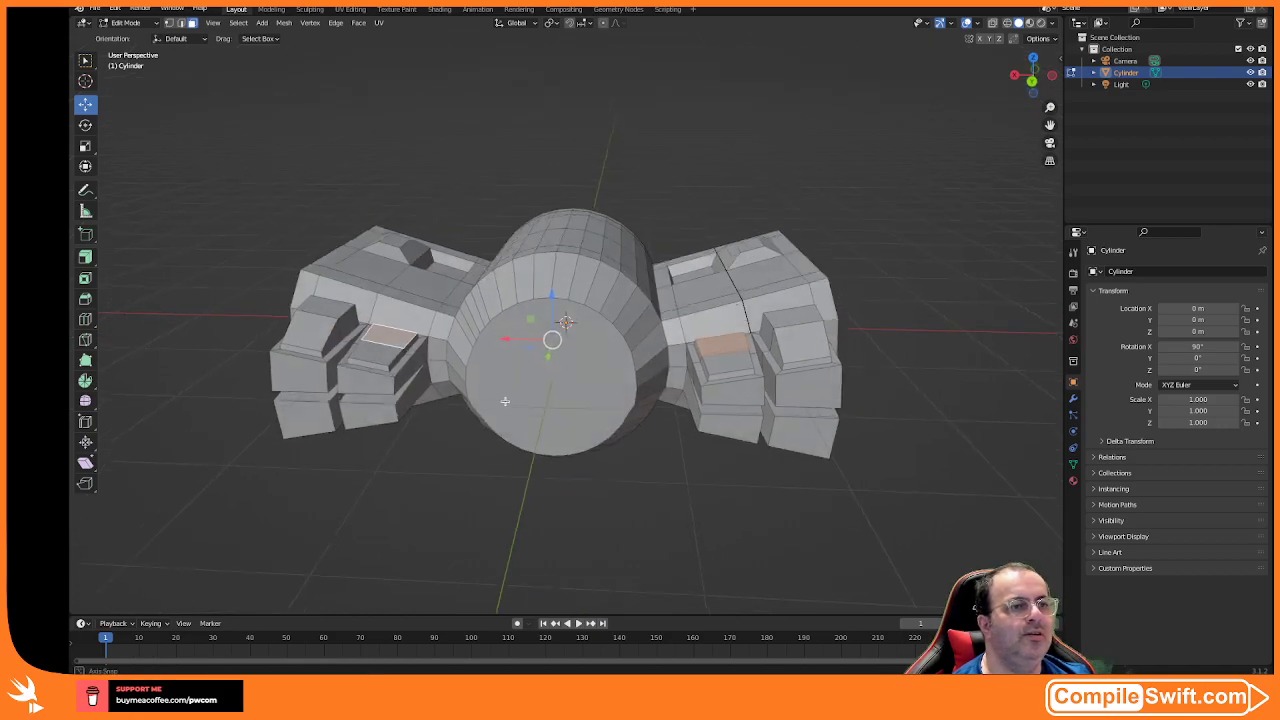
{"action": "key", "text": "g"}
{"action": "key", "text": "z"}
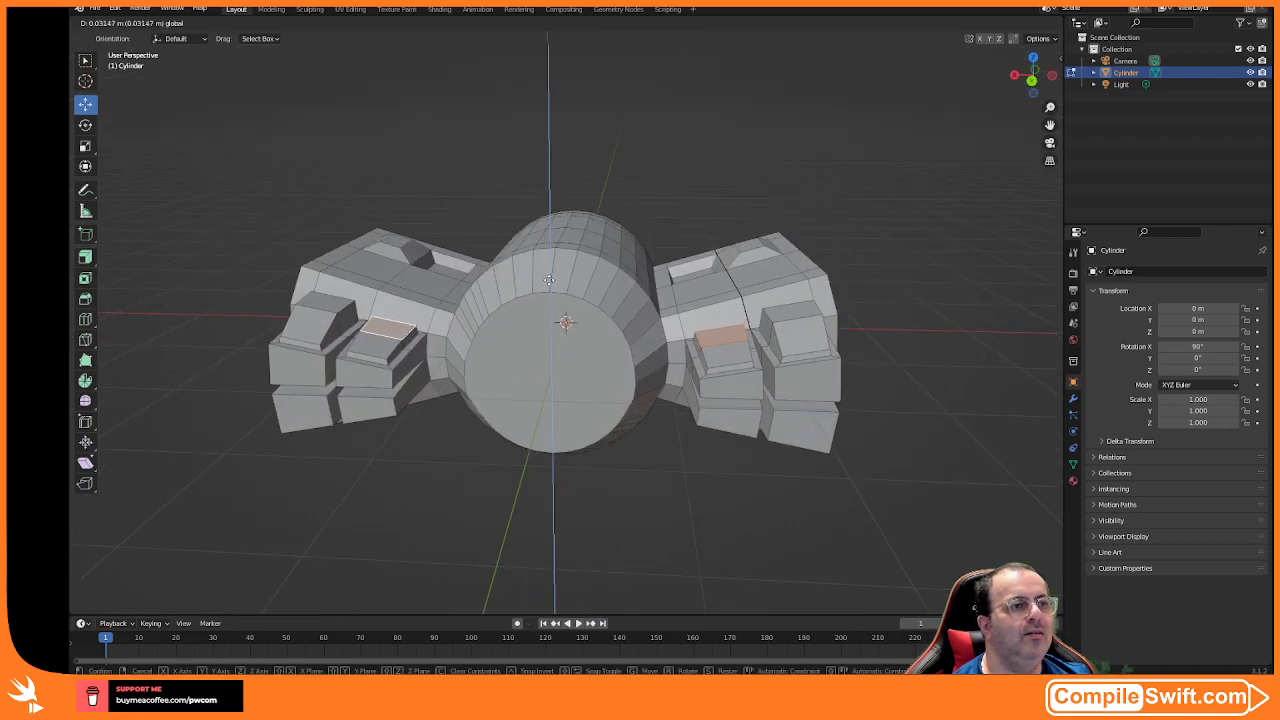
{"action": "left_click", "coordinate": [549, 278]}
- Examine the whole ship from above, front, rear and side, including the nose opening and the rear blocks
{"action": "middle_click_drag", "start_coordinate": [434, 421], "coordinate": [440, 551]}
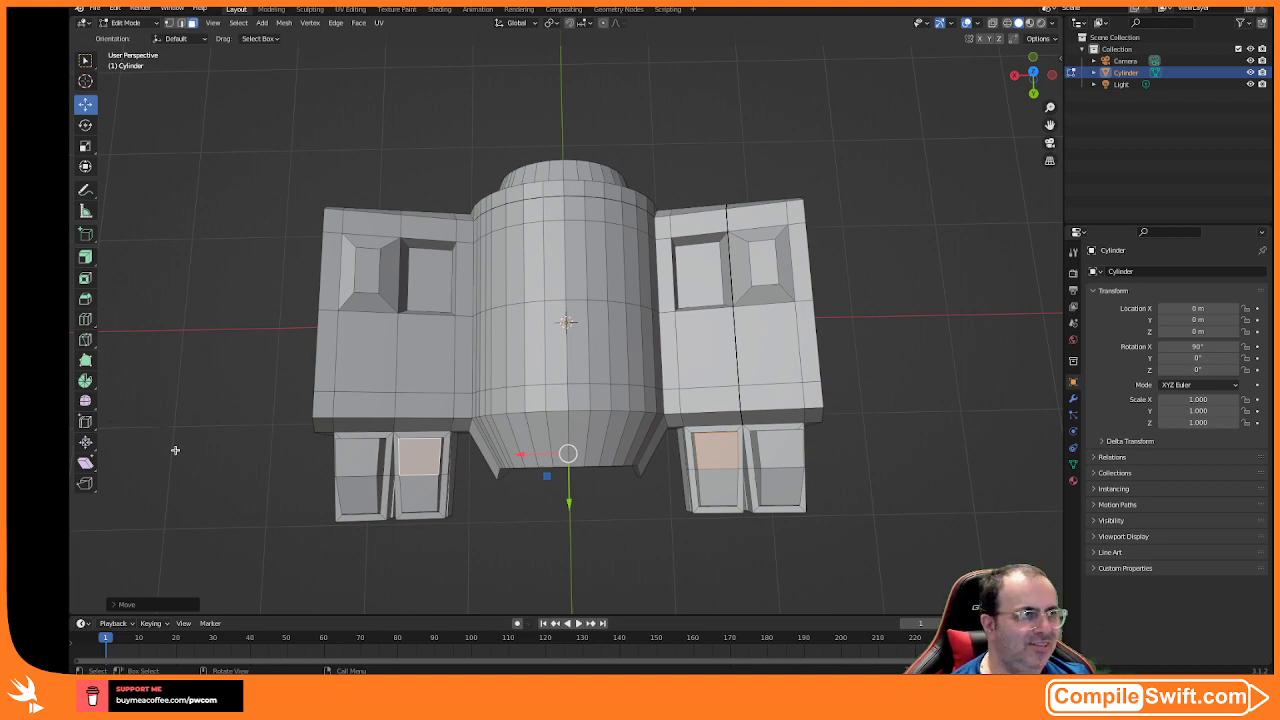
{"action": "middle_click_drag", "start_coordinate": [200, 397], "coordinate": [204, 398]}
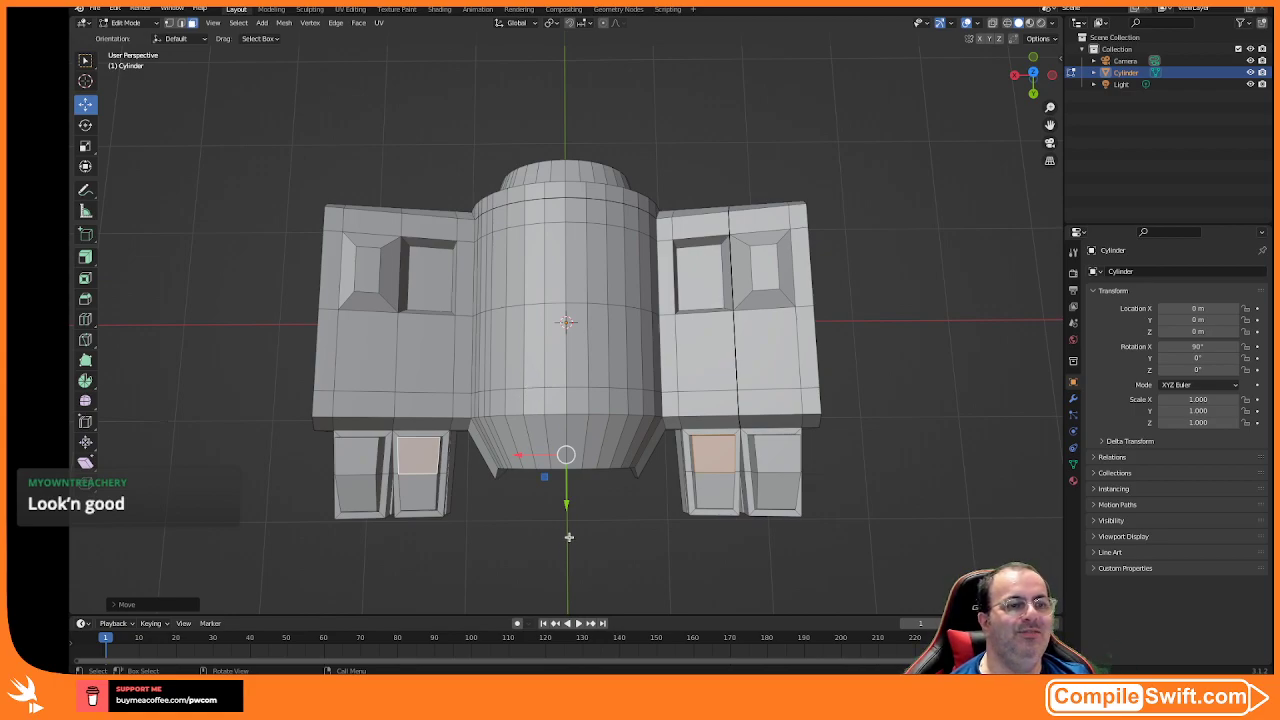
{"action": "middle_click_drag", "start_coordinate": [568, 541], "coordinate": [830, 553]}
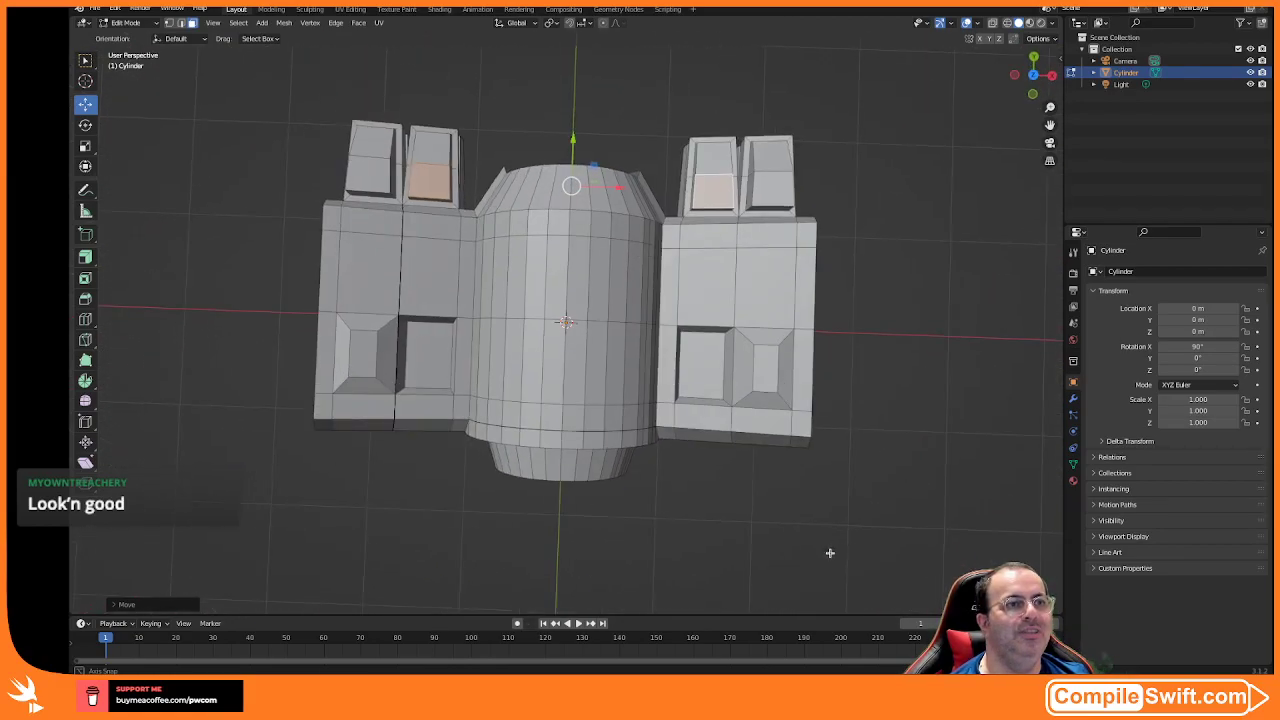
{"action": "mouse_move", "coordinate": [543, 531]}
{"action": "middle_mouse_down"}
{"action": "mouse_move", "coordinate": [563, 534]}
{"action": "mouse_move", "coordinate": [553, 513]}
{"action": "middle_mouse_up"}
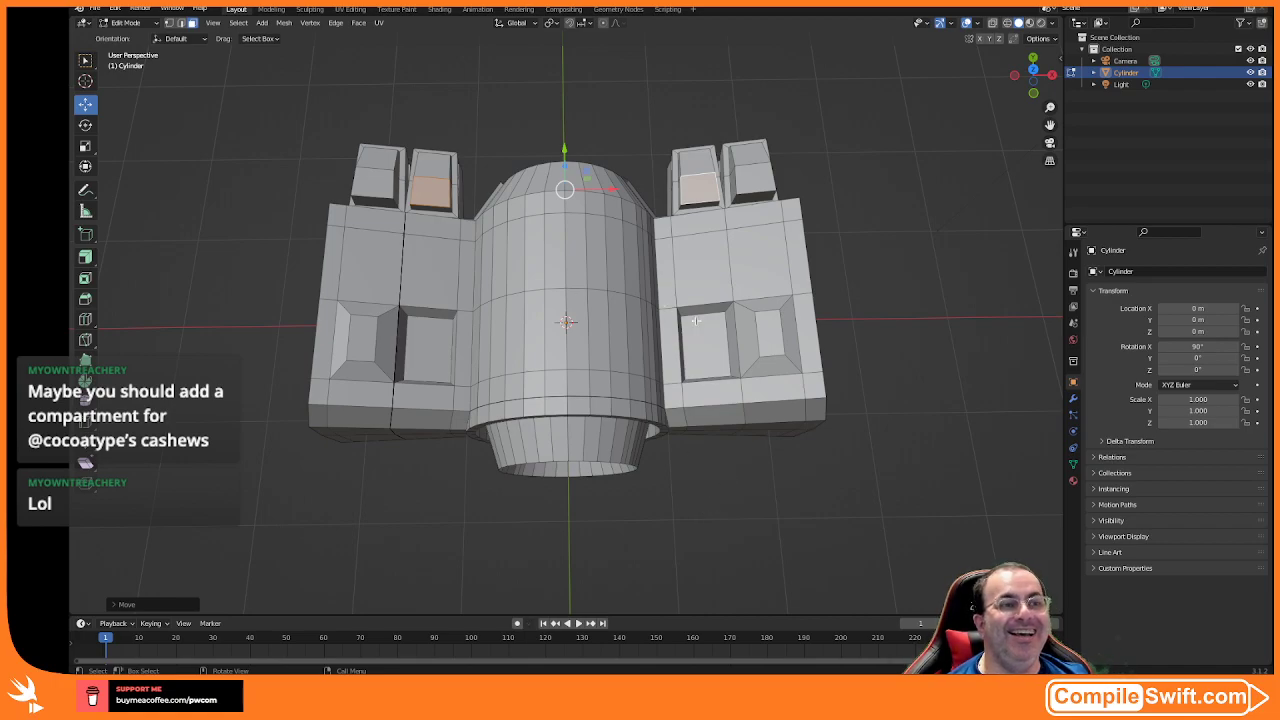
{"action": "middle_click_drag", "start_coordinate": [704, 329], "coordinate": [685, 367]}
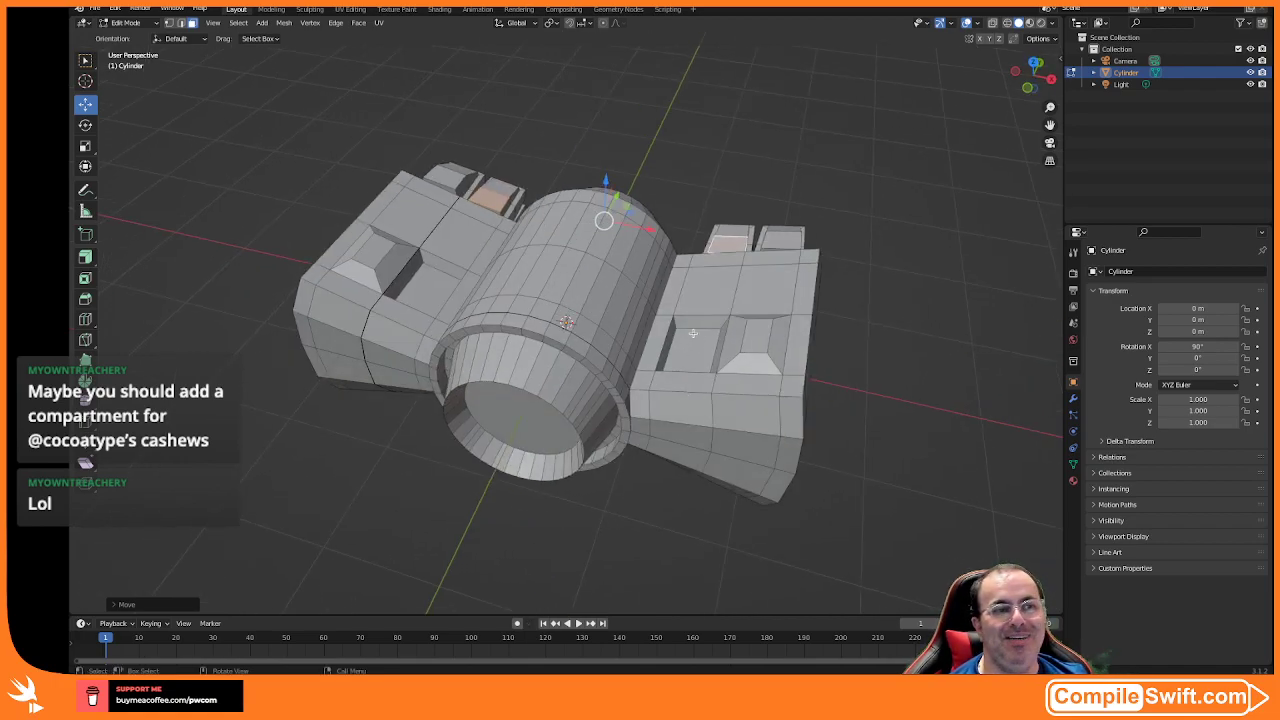
{"action": "scroll", "coordinate": [695, 342], "scroll_direction": "down", "scroll_amount": 4}
{"action": "scroll", "coordinate": [695, 343], "scroll_direction": "up", "scroll_amount": 10}
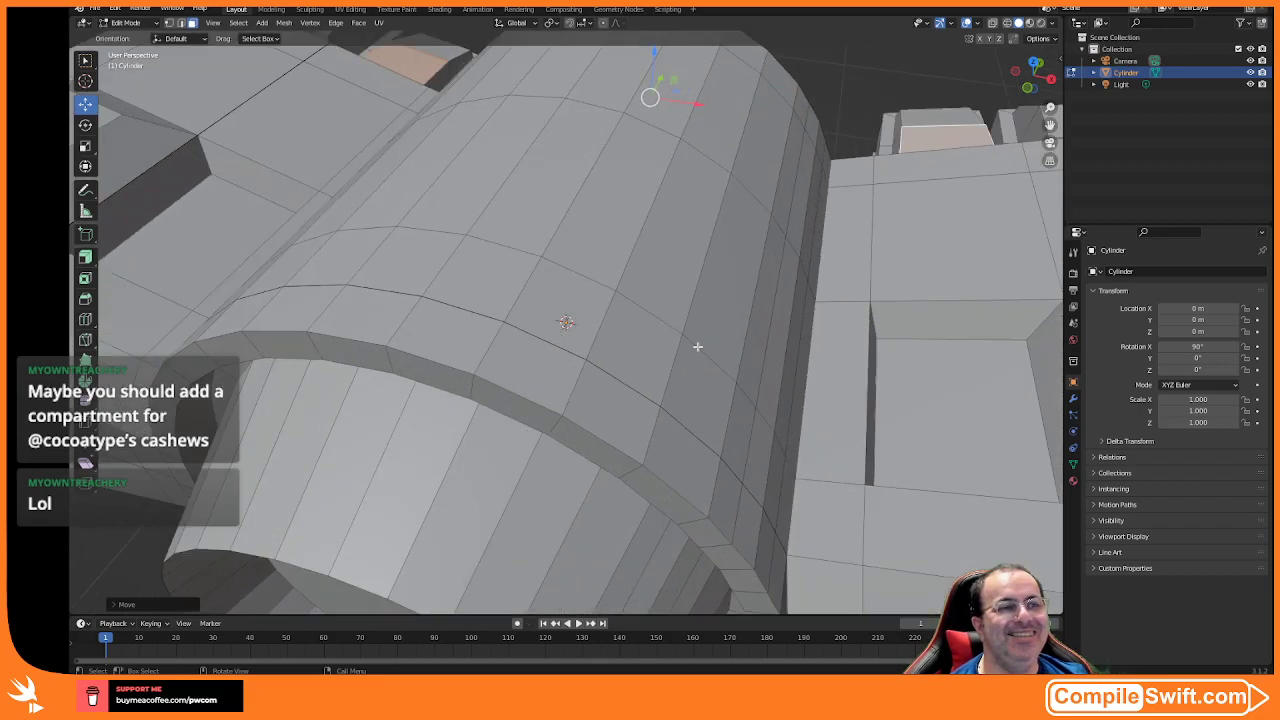
{"action": "scroll", "coordinate": [737, 359], "scroll_direction": "down", "scroll_amount": 6}
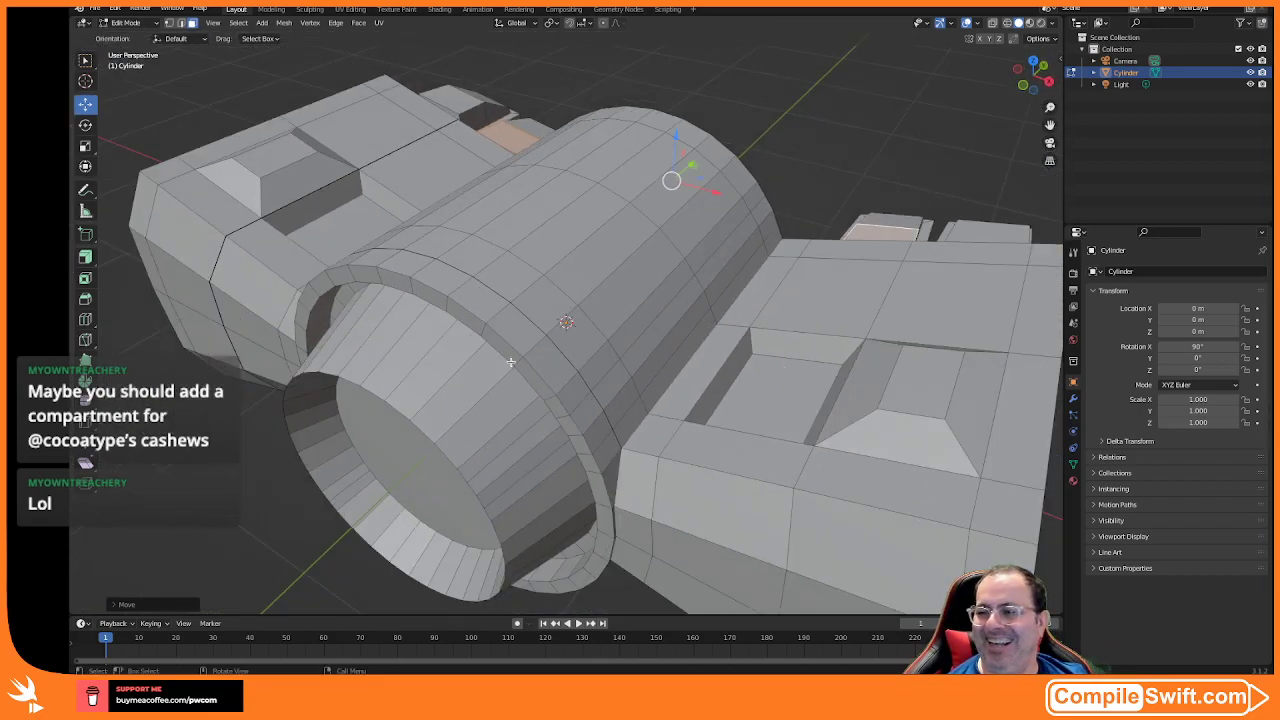
{"action": "scroll", "coordinate": [510, 362], "scroll_direction": "down", "scroll_amount": 5}
{"action": "middle_click_drag", "start_coordinate": [490, 353], "coordinate": [544, 415]}
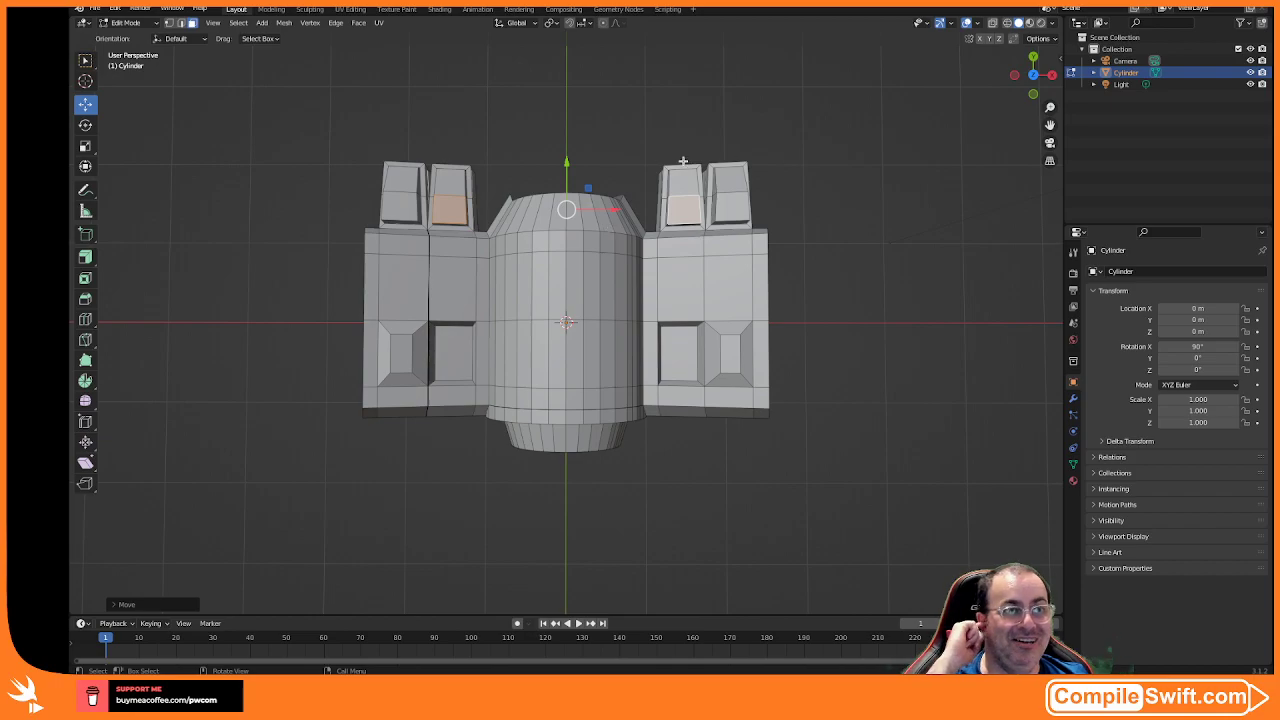
{"action": "middle_click_drag", "start_coordinate": [799, 211], "coordinate": [549, 129]}
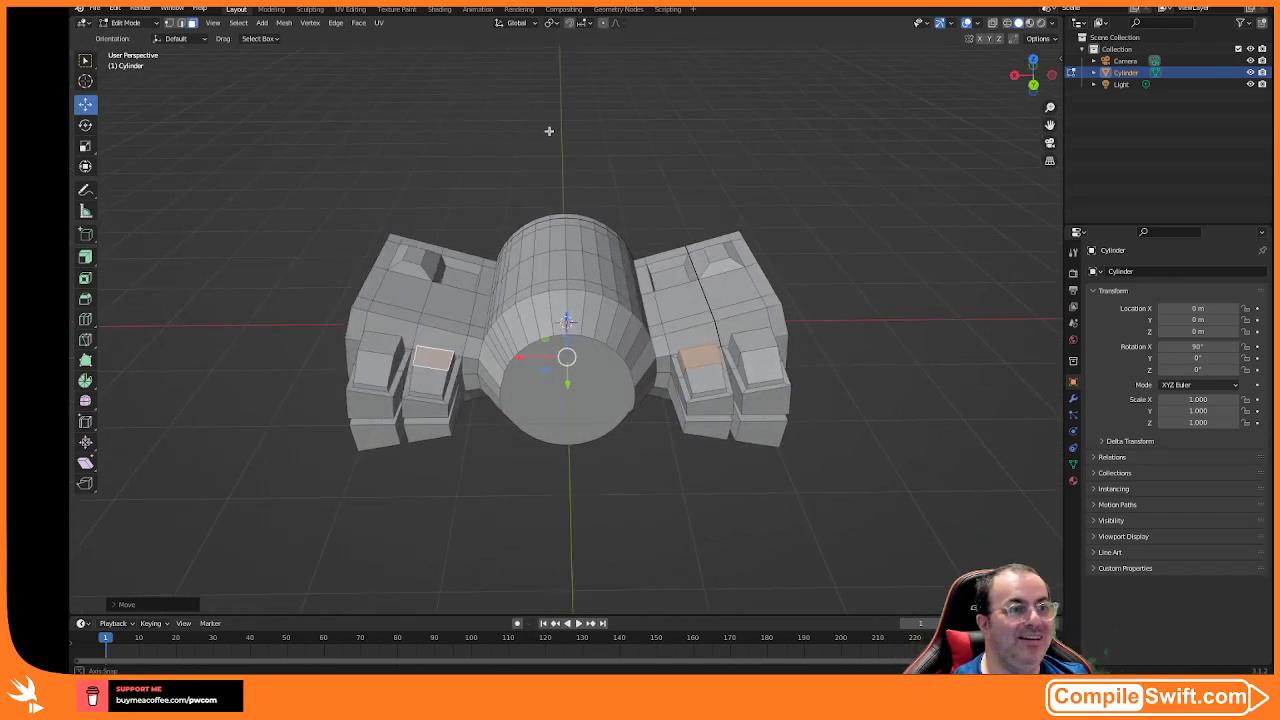
{"action": "middle_click_drag", "start_coordinate": [528, 500], "coordinate": [600, 434]}
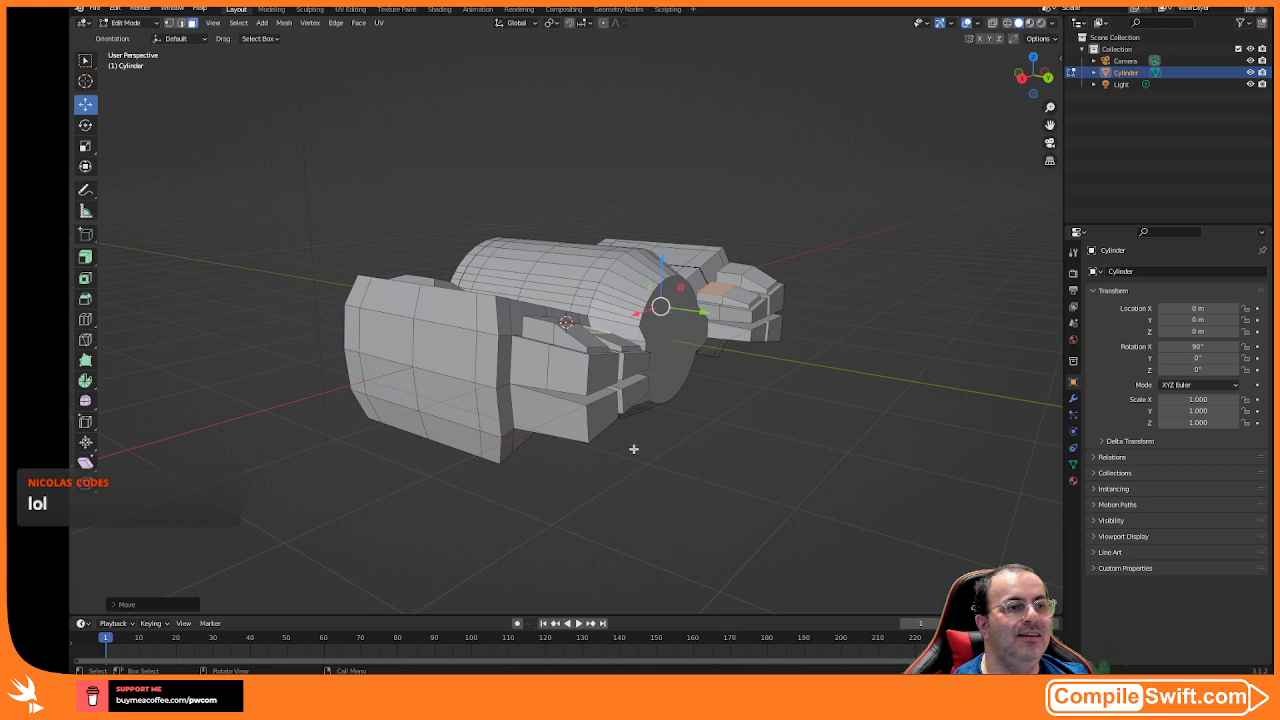
{"action": "scroll", "coordinate": [625, 442], "scroll_direction": "up", "scroll_amount": 3}
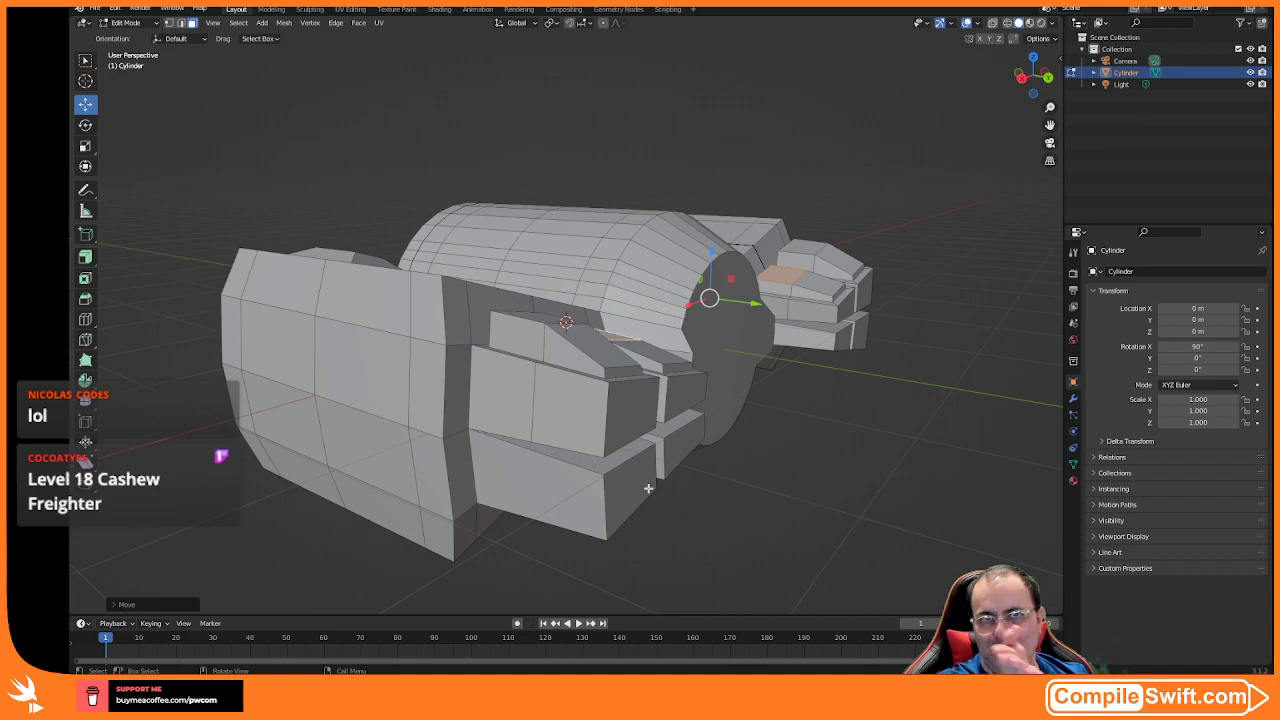
{"action": "middle_click_drag", "start_coordinate": [677, 523], "coordinate": [620, 520]}
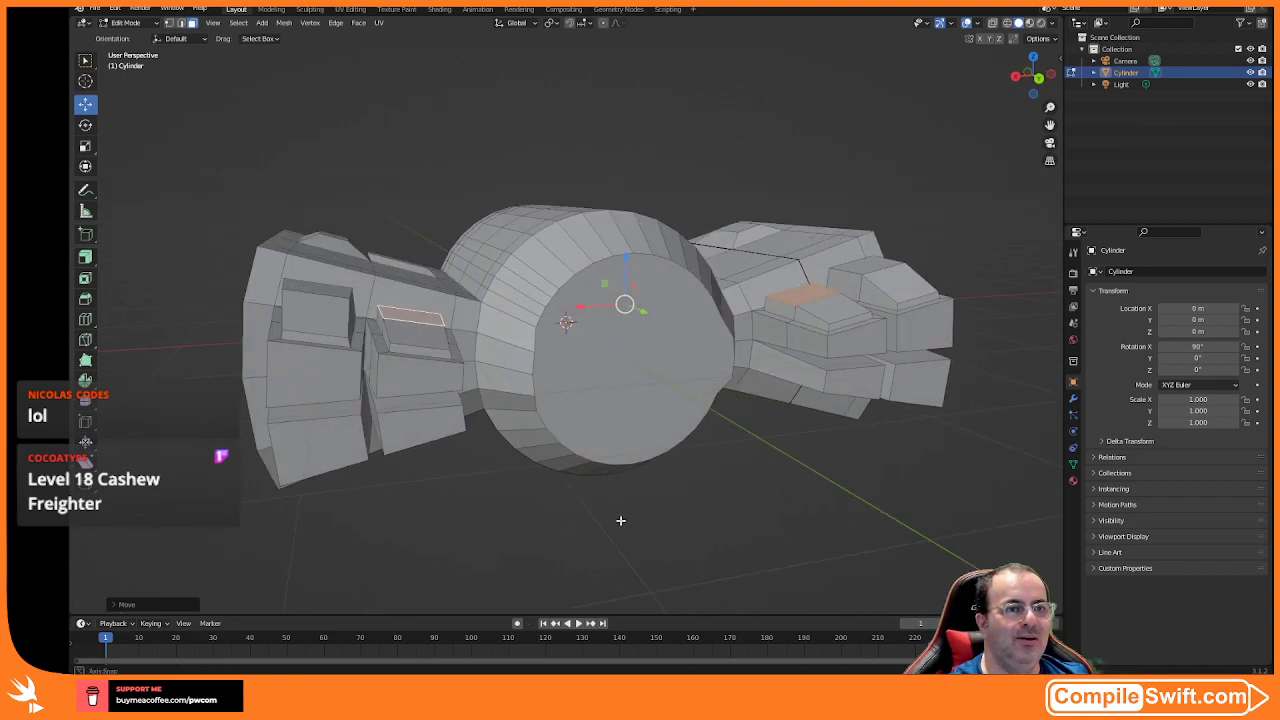
- Select the lowest rear edges of all four lower rear blocks and move them forward along Y to slope their rear faces
{"action": "left_click", "coordinate": [169, 23]}
{"action": "left_click", "coordinate": [180, 23]}
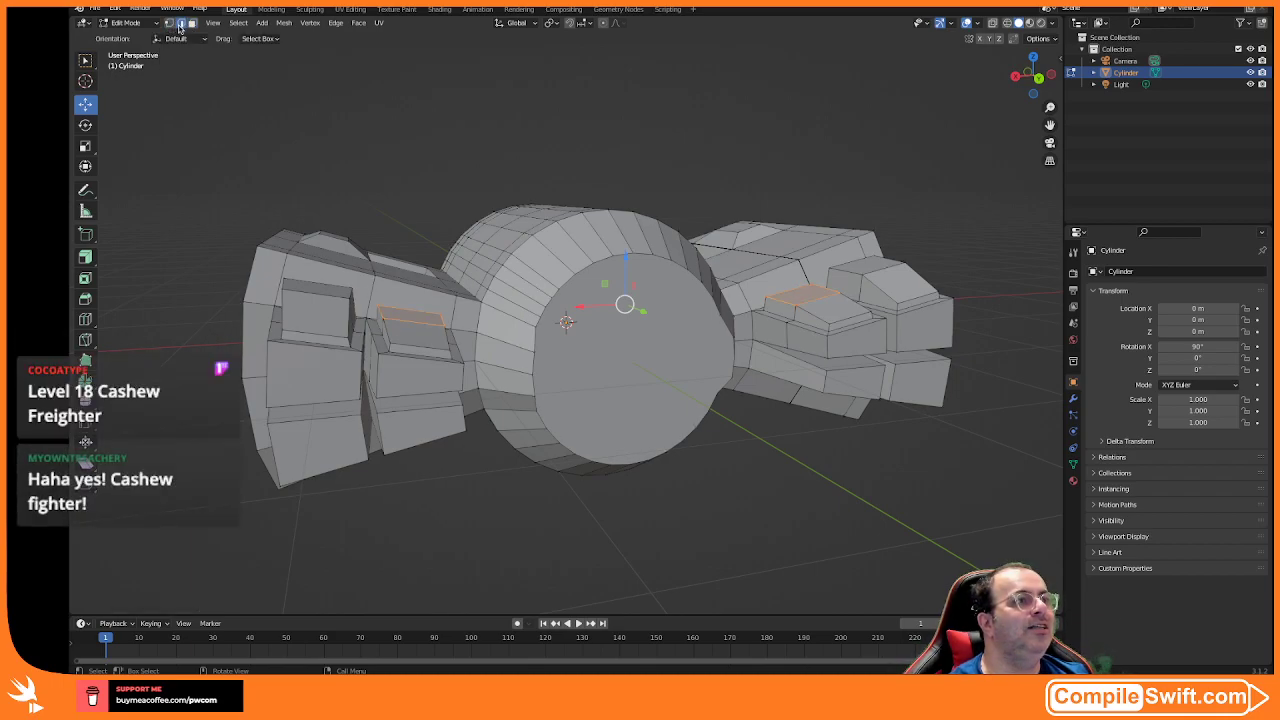
{"action": "left_click", "coordinate": [325, 472]}
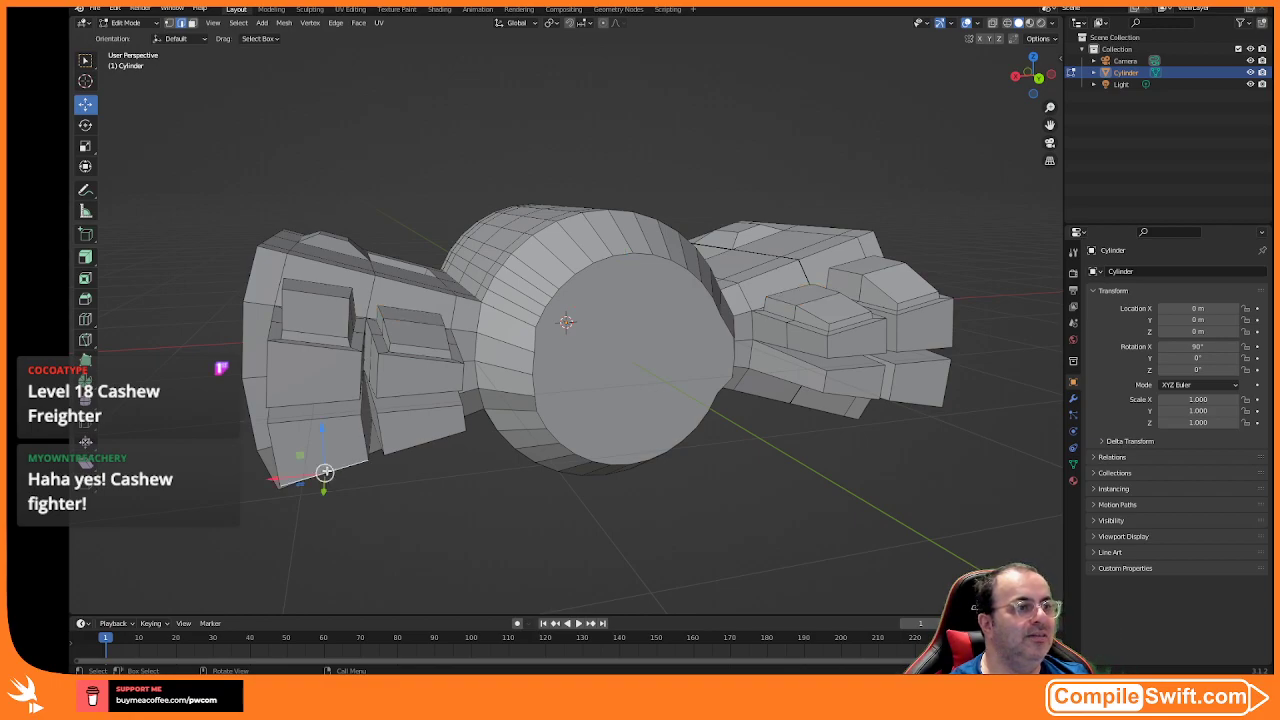
{"action": "left_click", "coordinate": [419, 444]}
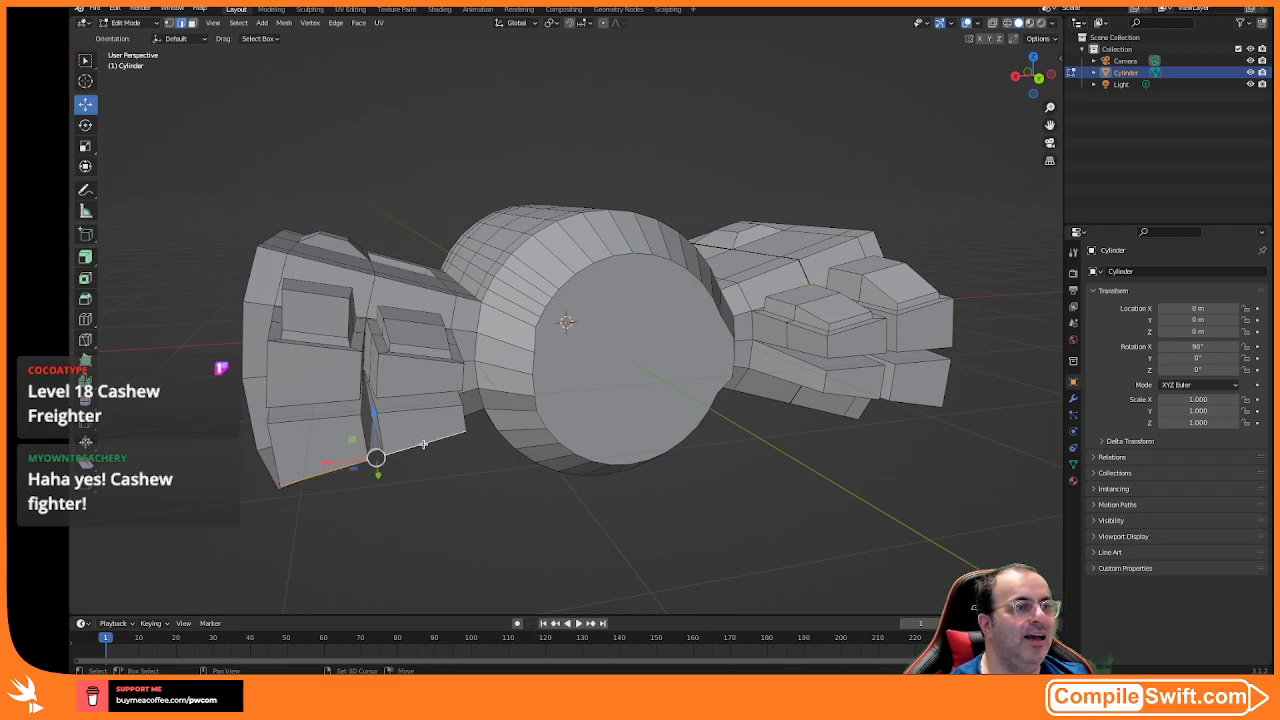
{"action": "left_click", "coordinate": [876, 399], "text": "shift"}
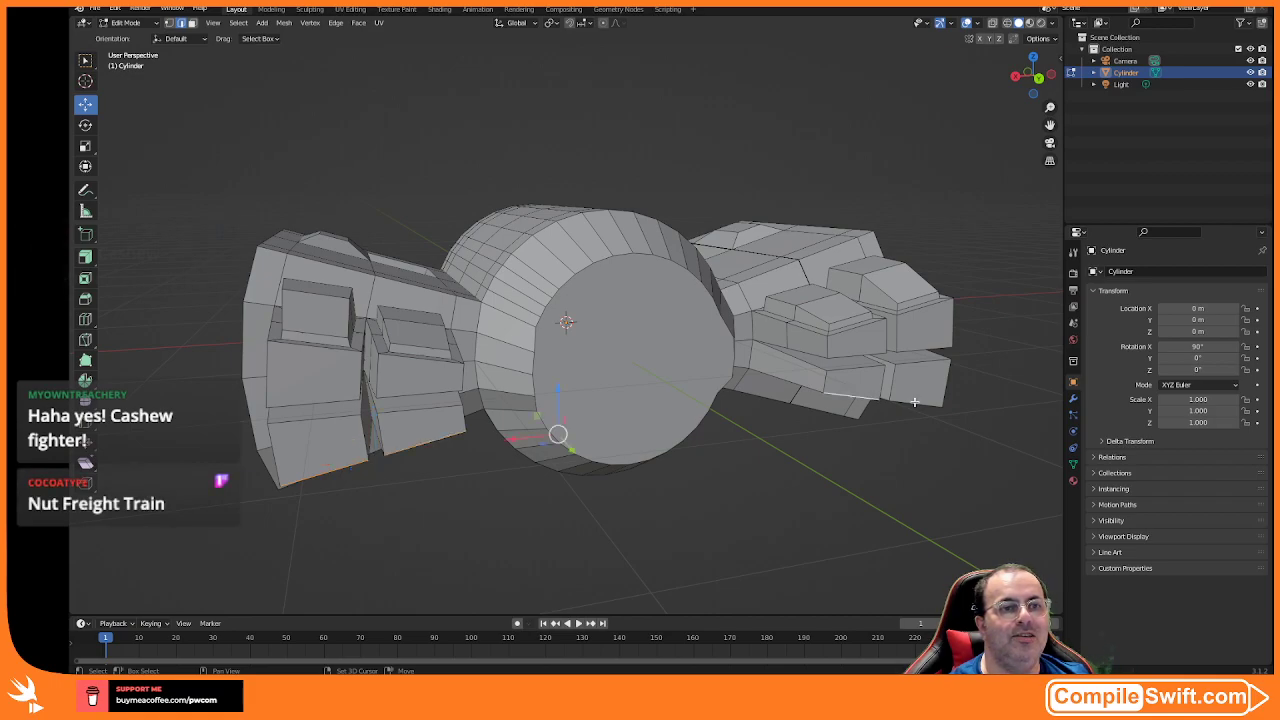
{"action": "middle_click_drag", "start_coordinate": [914, 401], "coordinate": [251, 206]}
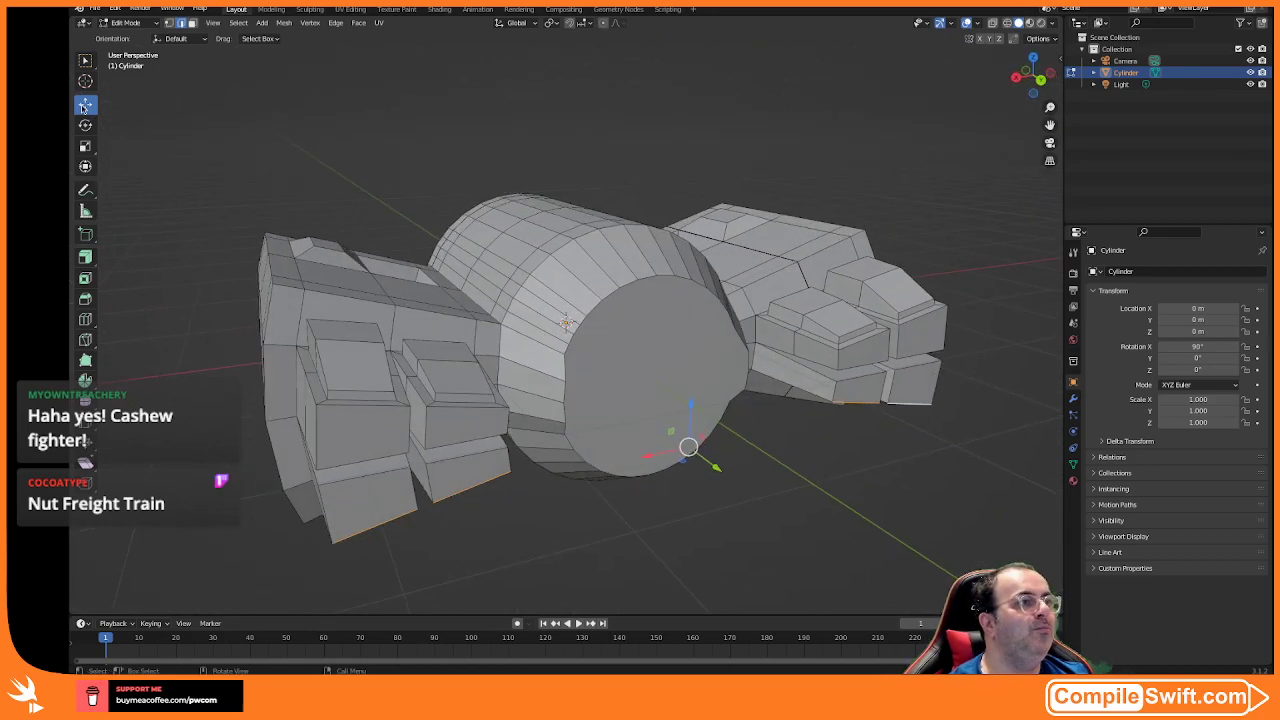
{"action": "middle_click_drag", "start_coordinate": [661, 435], "coordinate": [756, 461]}
{"action": "left_click_drag", "start_coordinate": [847, 371], "coordinate": [823, 371]}
{"action": "middle_click_drag", "start_coordinate": [823, 371], "coordinate": [761, 460]}
{"action": "scroll", "coordinate": [761, 460], "scroll_direction": "up", "scroll_amount": 5}
{"action": "scroll", "coordinate": [761, 460], "scroll_direction": "down", "scroll_amount": 10}
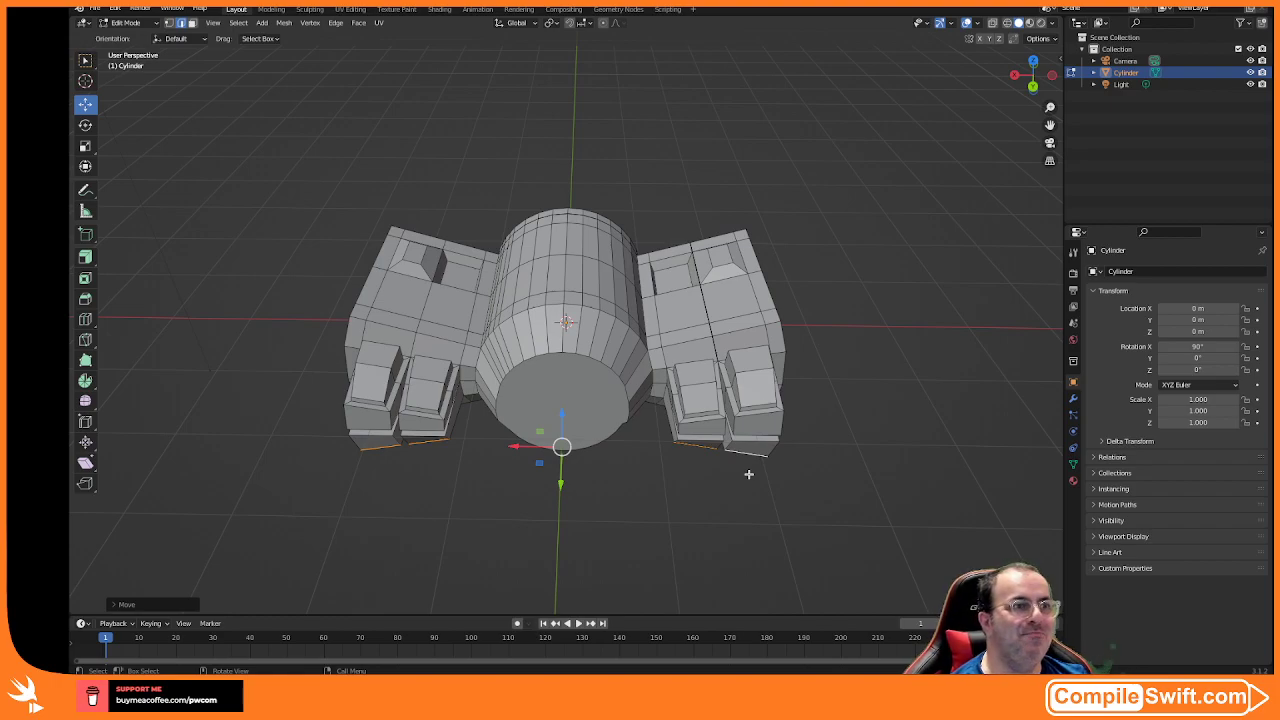
{"action": "mouse_move", "coordinate": [667, 474]}
{"action": "middle_mouse_down"}
{"action": "mouse_move", "coordinate": [666, 486]}
{"action": "mouse_move", "coordinate": [646, 483]}
{"action": "middle_mouse_up"}
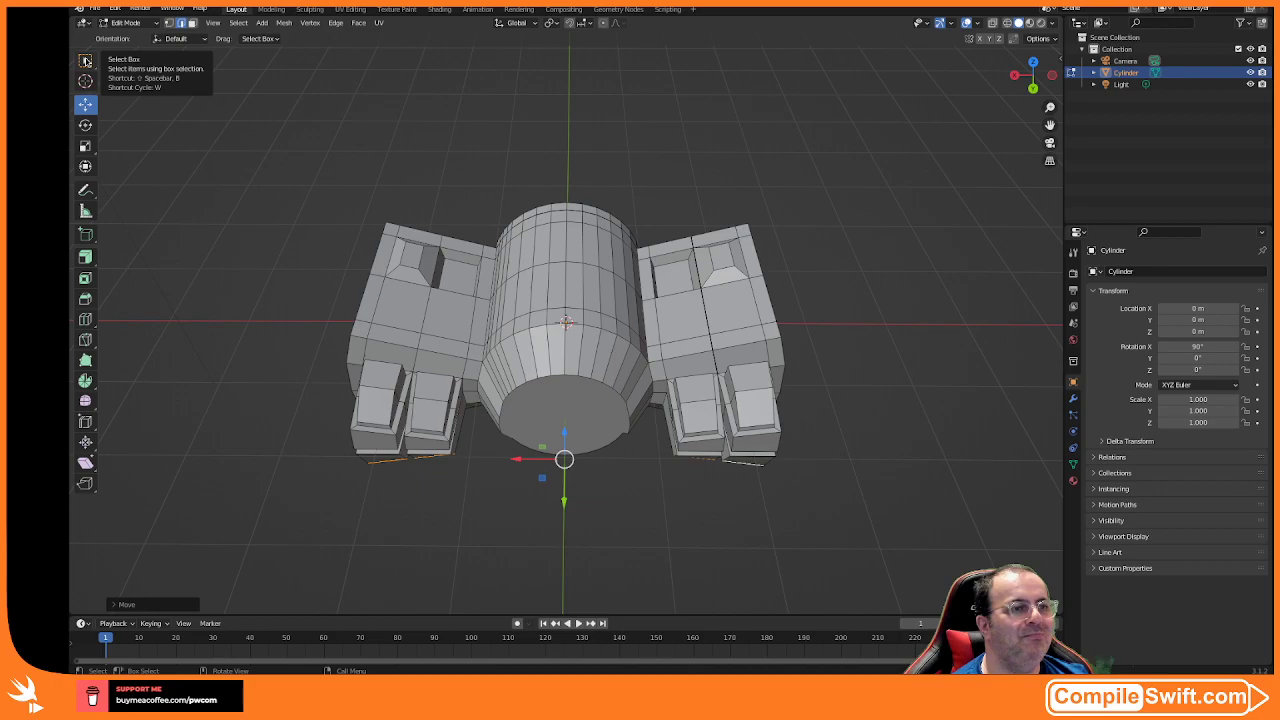
- Select the circular rear face of the main cylinder body and inset it slightly to form a thin rim
{"action": "left_click", "coordinate": [85, 61]}
{"action": "mouse_move", "coordinate": [329, 337]}
{"action": "middle_mouse_down"}
{"action": "mouse_move", "coordinate": [314, 308]}
{"action": "mouse_move", "coordinate": [330, 318]}
{"action": "middle_mouse_up"}
{"action": "left_click", "coordinate": [579, 375]}
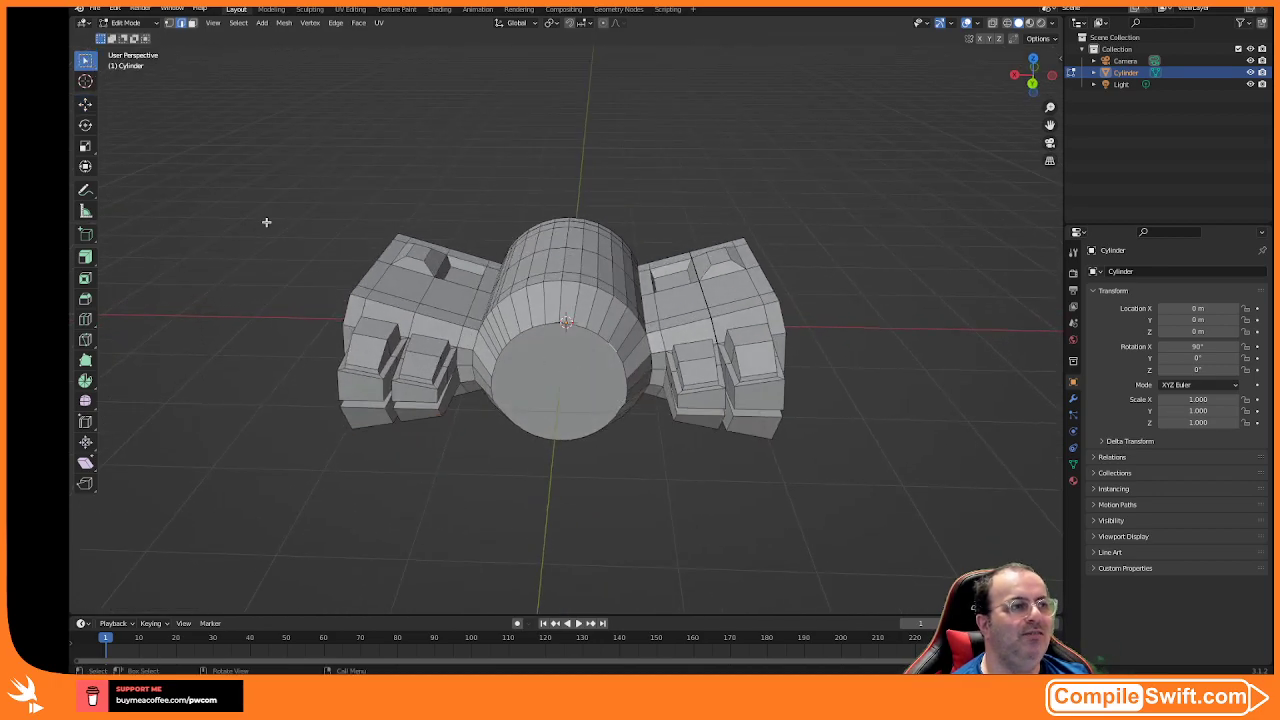
{"action": "left_click", "coordinate": [192, 22]}
{"action": "left_click", "coordinate": [569, 355]}
{"action": "middle_click_drag", "start_coordinate": [261, 270], "coordinate": [268, 288]}
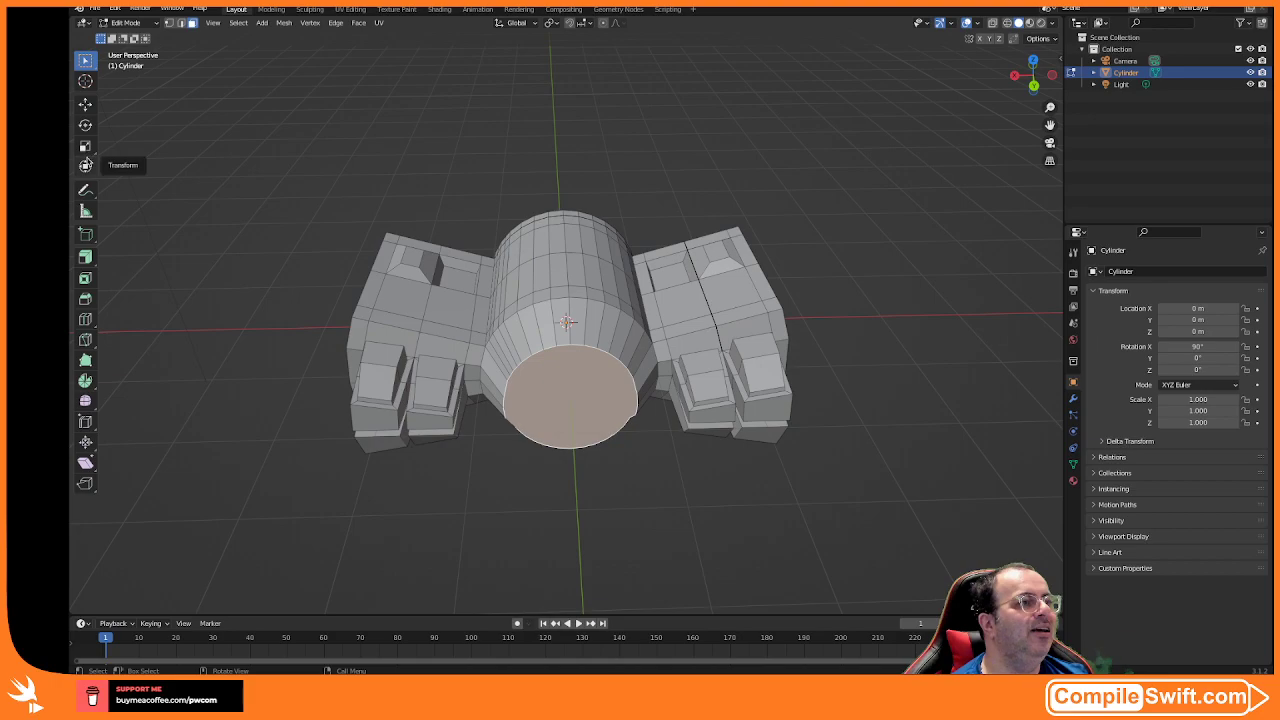
{"action": "left_click", "coordinate": [91, 281]}
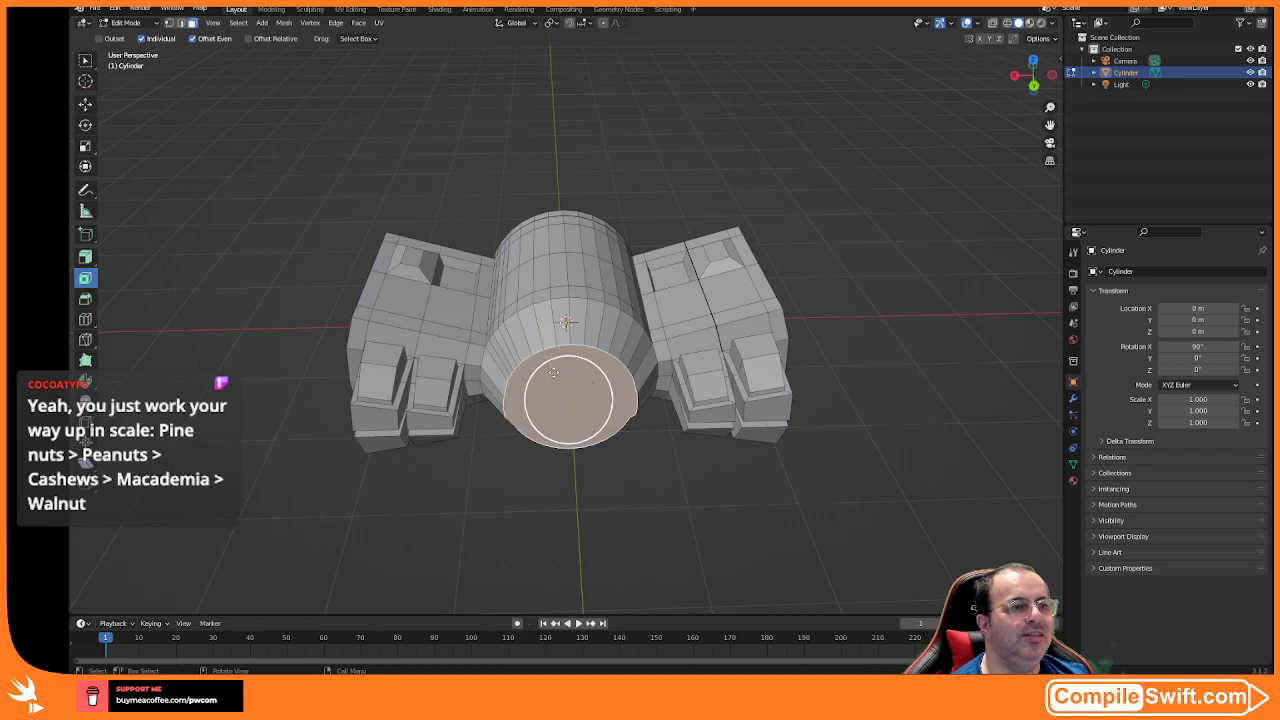
{"action": "middle_click_drag", "start_coordinate": [554, 370], "coordinate": [553, 358]}
{"action": "left_click_drag", "start_coordinate": [553, 358], "coordinate": [553, 356]}
- Inset the cylinder's rear face a second time to leave a wider ring around a smaller central face
{"action": "left_click", "coordinate": [85, 236]}
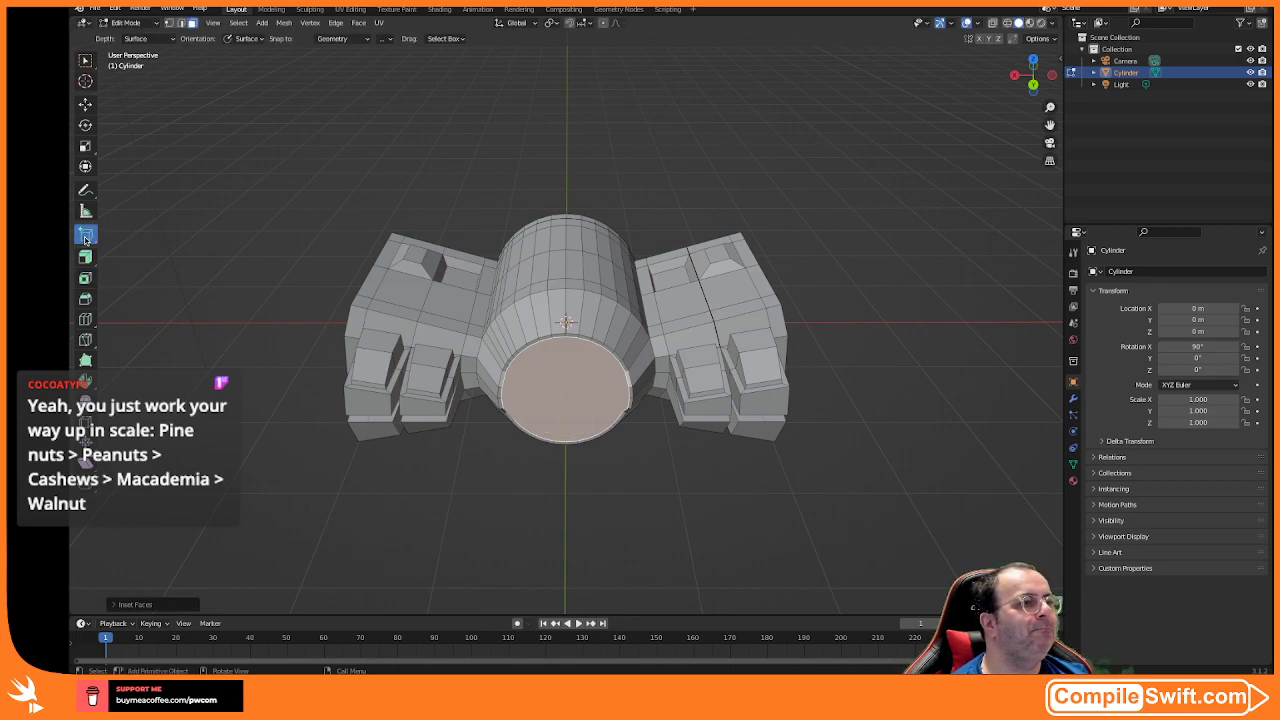
{"action": "left_click", "coordinate": [85, 278]}
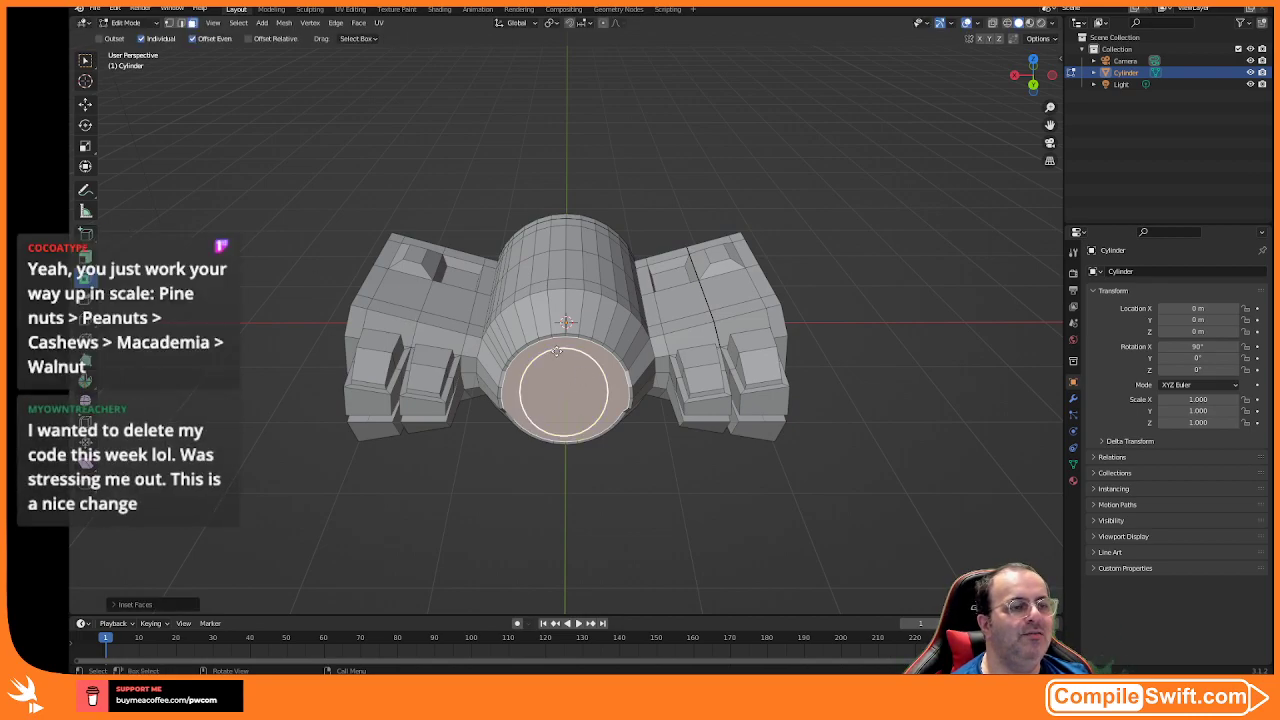
{"action": "left_click_drag", "start_coordinate": [557, 351], "coordinate": [561, 362]}
{"action": "middle_click_drag", "start_coordinate": [561, 362], "coordinate": [562, 424]}
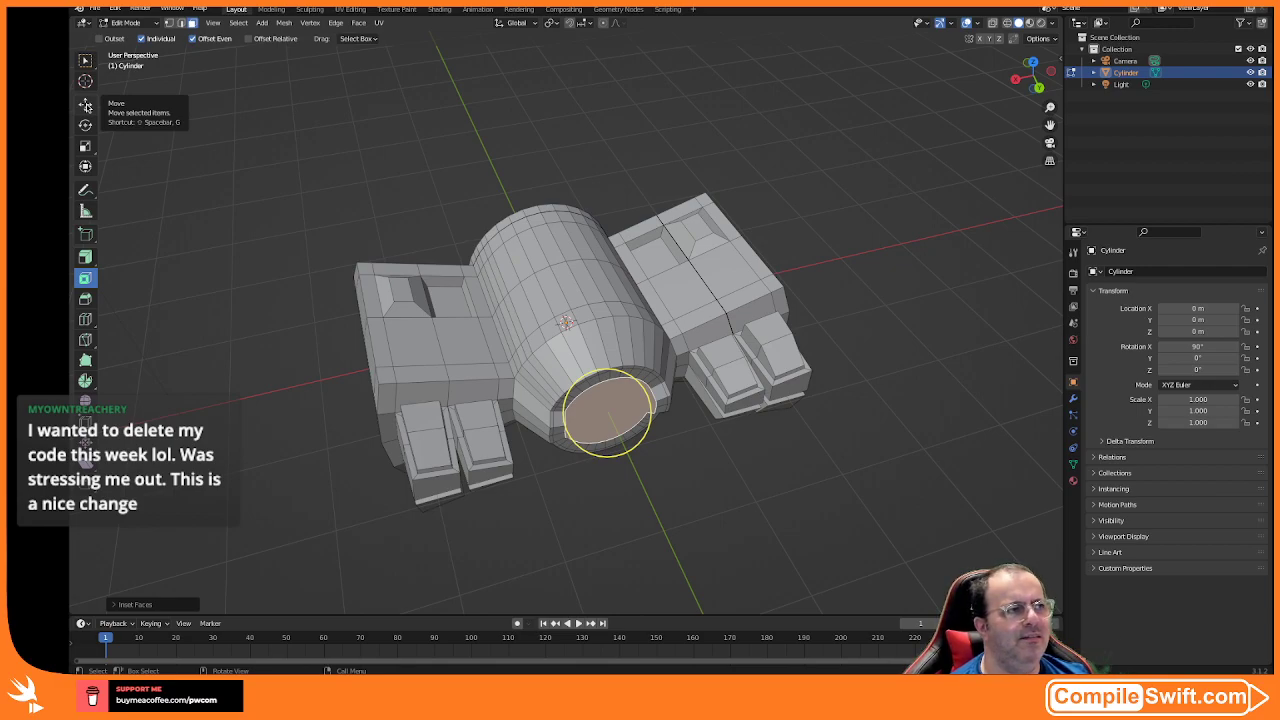
- Move the inset central rear face along Y into the cylinder body to form a recess
{"action": "left_click", "coordinate": [86, 105]}
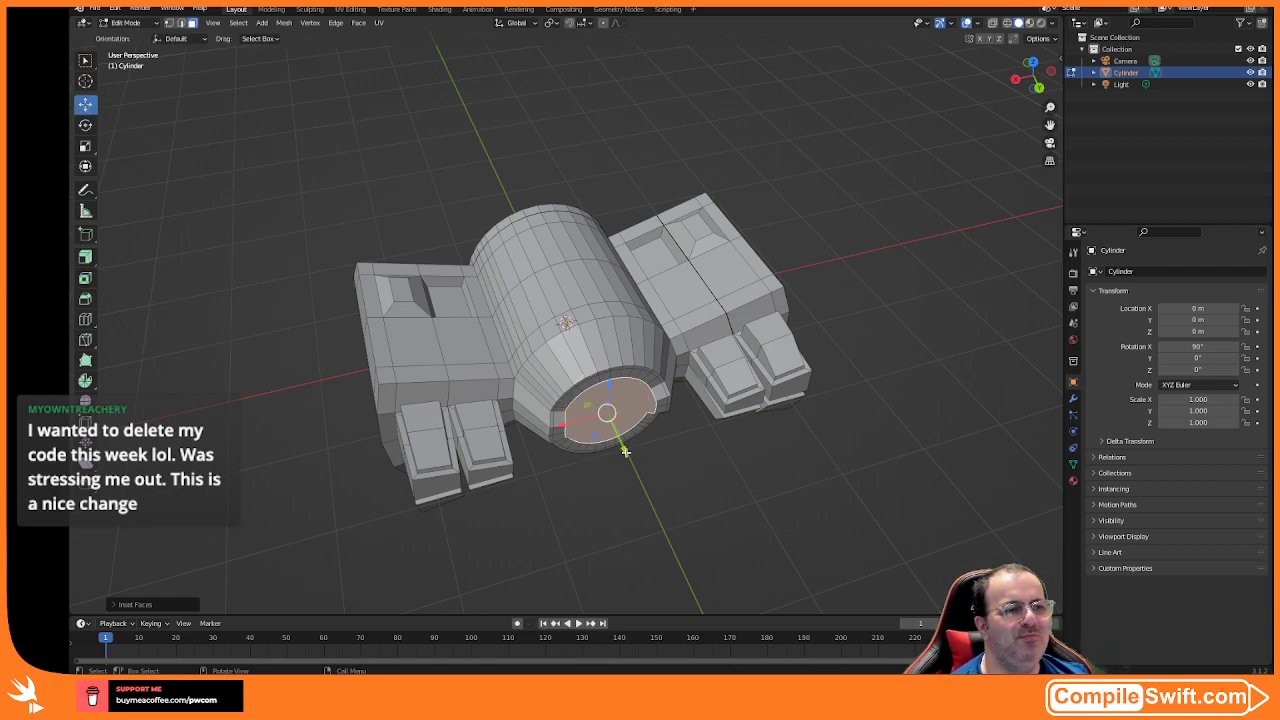
{"action": "left_click_drag", "start_coordinate": [625, 452], "coordinate": [618, 444]}
{"action": "middle_click_drag", "start_coordinate": [622, 491], "coordinate": [616, 448]}
{"action": "scroll", "coordinate": [616, 448], "scroll_direction": "down", "scroll_amount": 3}
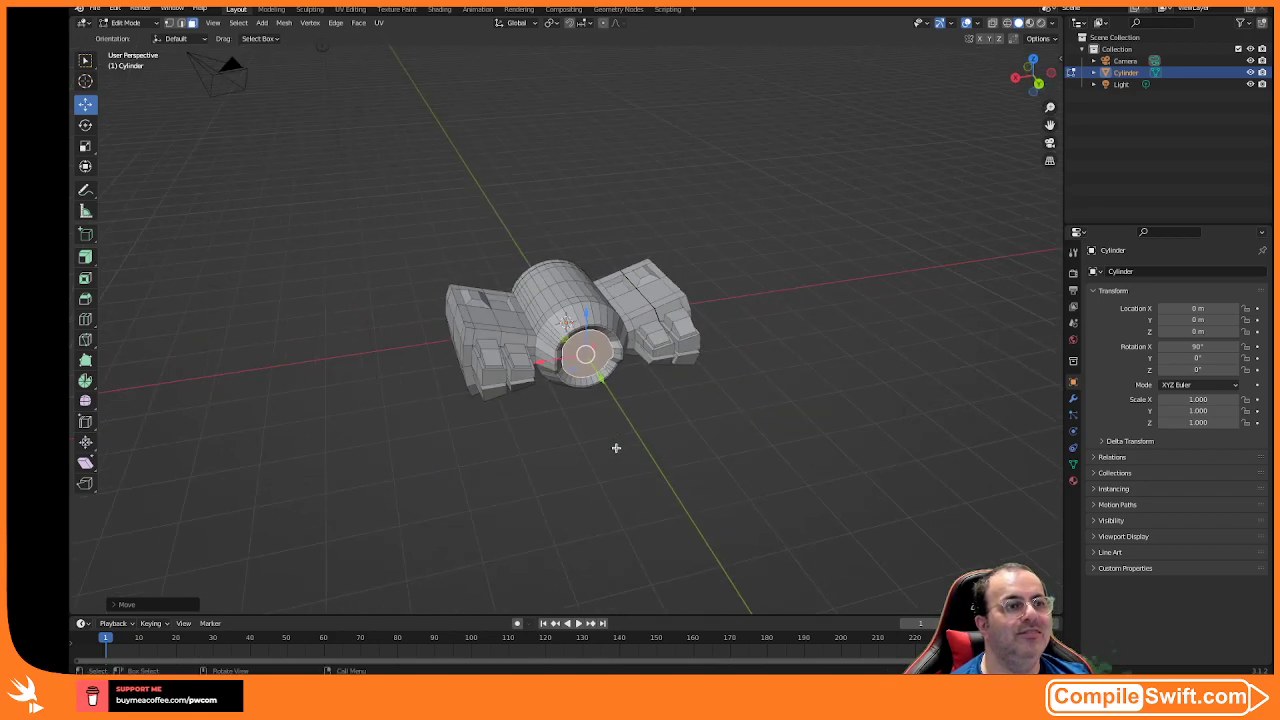
{"action": "scroll", "coordinate": [616, 448], "scroll_direction": "up", "scroll_amount": 7}
{"action": "scroll", "coordinate": [616, 448], "scroll_direction": "down", "scroll_amount": 4}
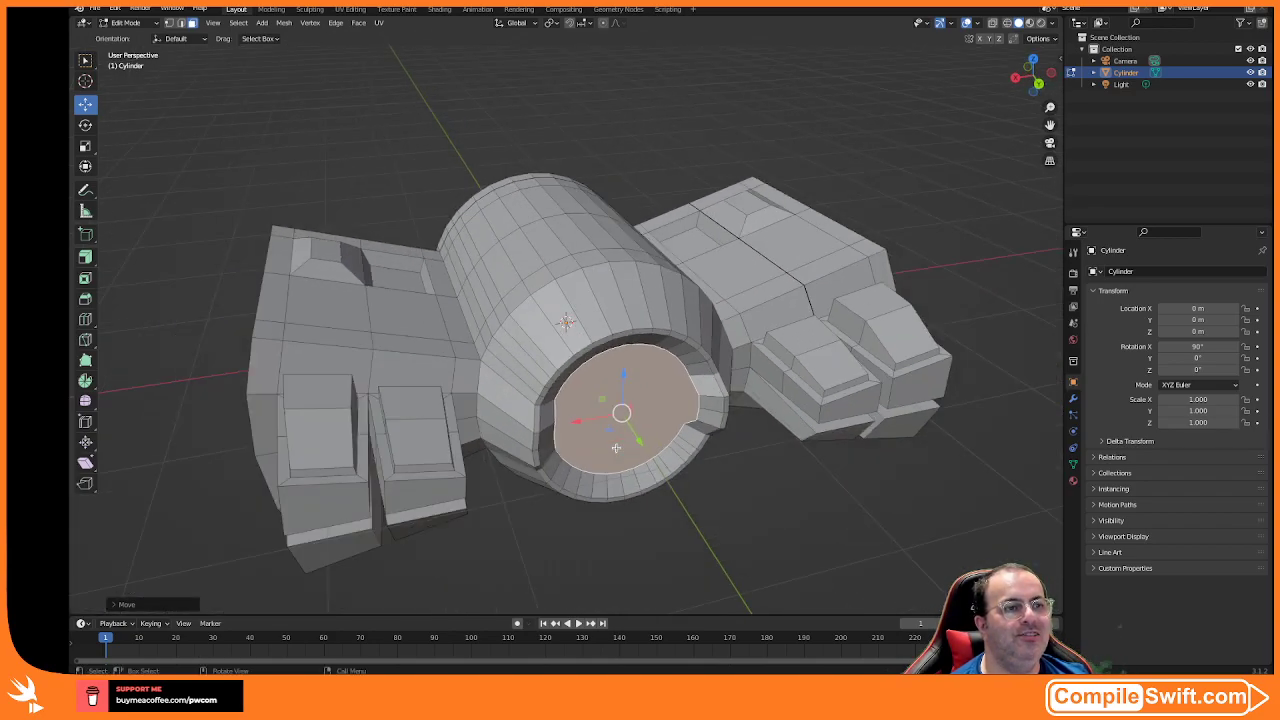
- Push the recessed central rear face a little further into the body along Y and clear the selection
{"action": "key", "text": "g"}
{"action": "key", "text": "y"}
{"action": "left_click_drag", "start_coordinate": [673, 478], "coordinate": [651, 452]}
{"action": "left_click", "coordinate": [651, 452]}
{"action": "middle_click_drag", "start_coordinate": [651, 452], "coordinate": [635, 507]}
{"action": "scroll", "coordinate": [635, 507], "scroll_direction": "up", "scroll_amount": 2}
{"action": "scroll", "coordinate": [634, 500], "scroll_direction": "down", "scroll_amount": 5}
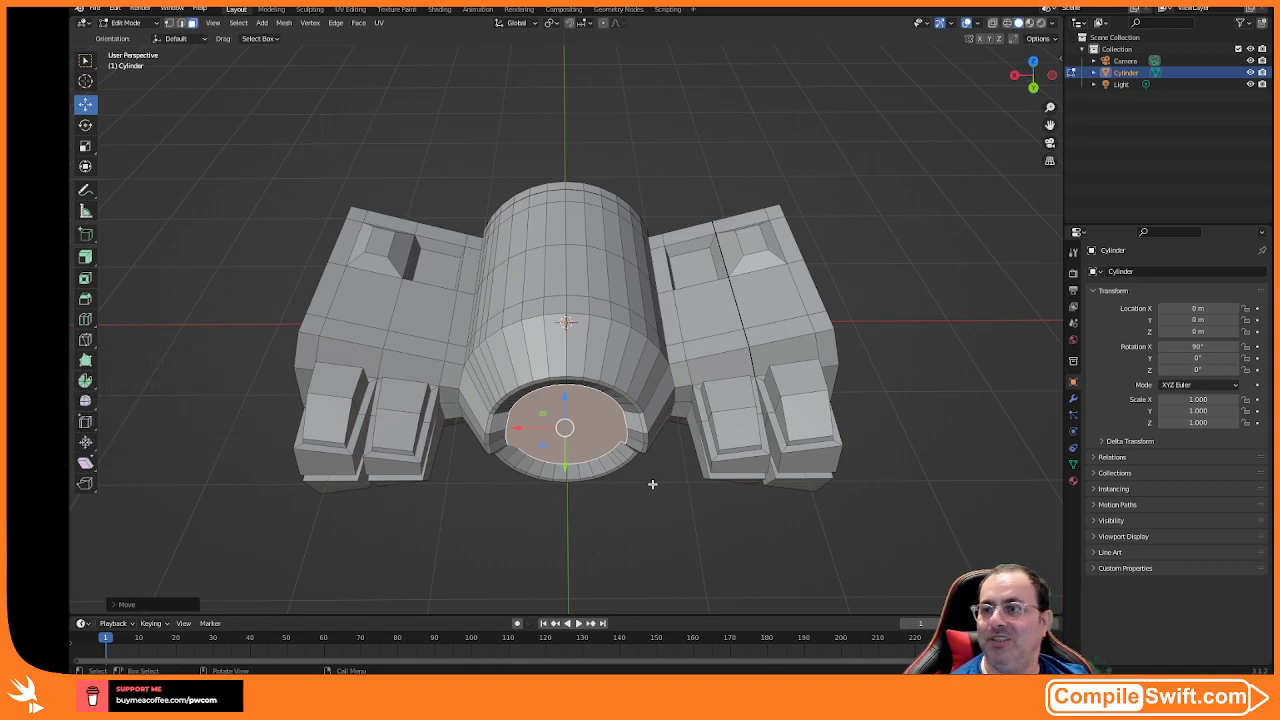
{"action": "key", "text": "x"}
{"action": "left_click", "coordinate": [481, 505]}
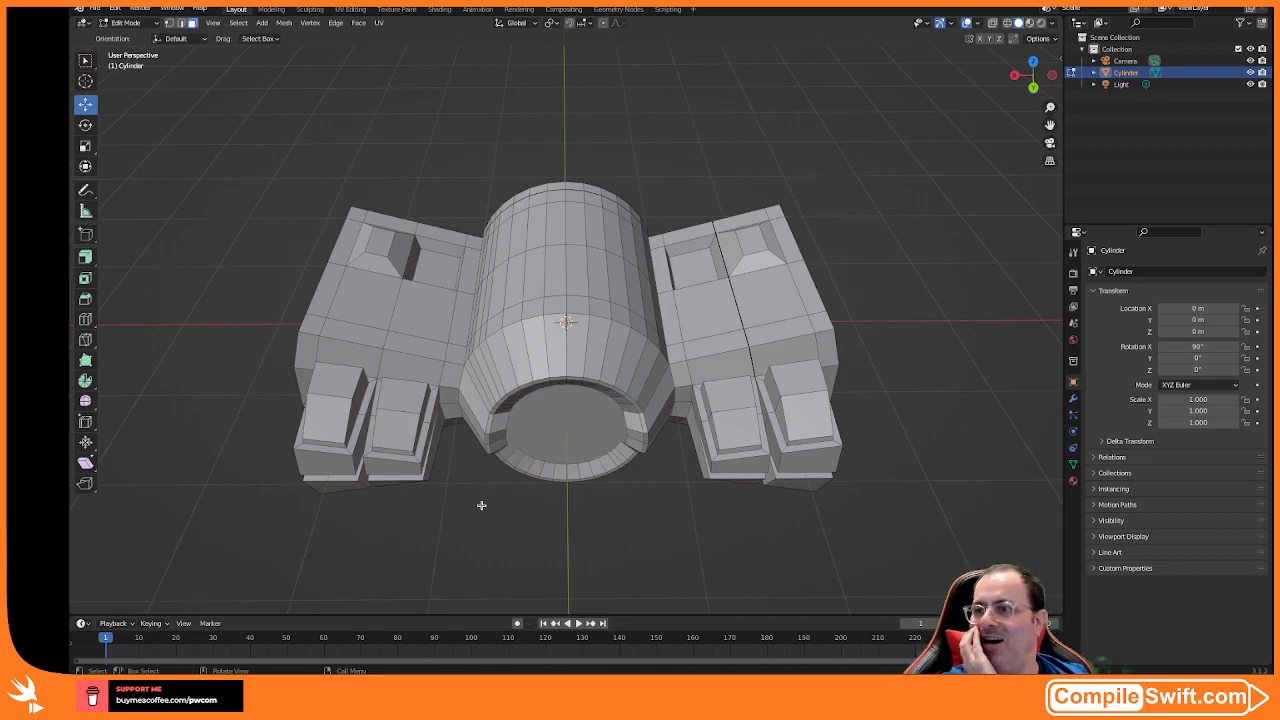
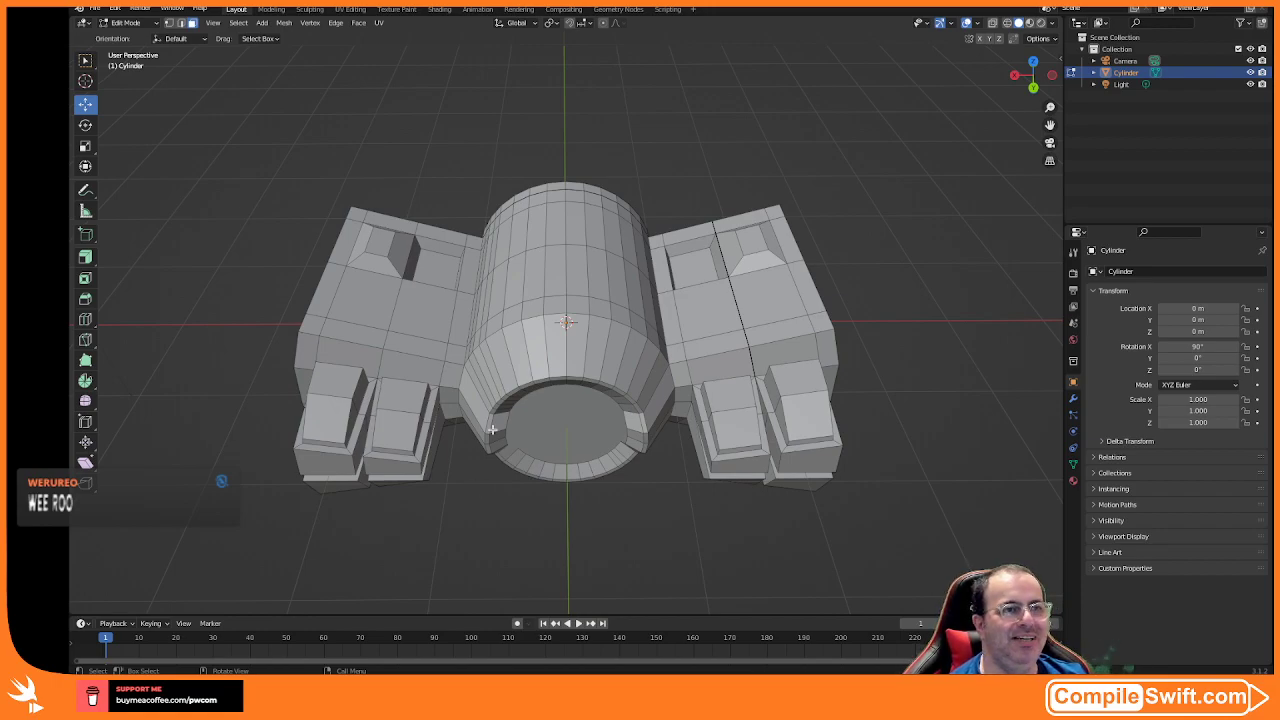
{"action": "mouse_move", "coordinate": [494, 445]}
{"action": "middle_mouse_down"}
{"action": "mouse_move", "coordinate": [485, 462]}
{"action": "mouse_move", "coordinate": [535, 431]}
{"action": "mouse_move", "coordinate": [458, 424]}
{"action": "mouse_move", "coordinate": [506, 435]}
{"action": "mouse_move", "coordinate": [532, 392]}
{"action": "mouse_move", "coordinate": [497, 459]}
{"action": "middle_mouse_up"}
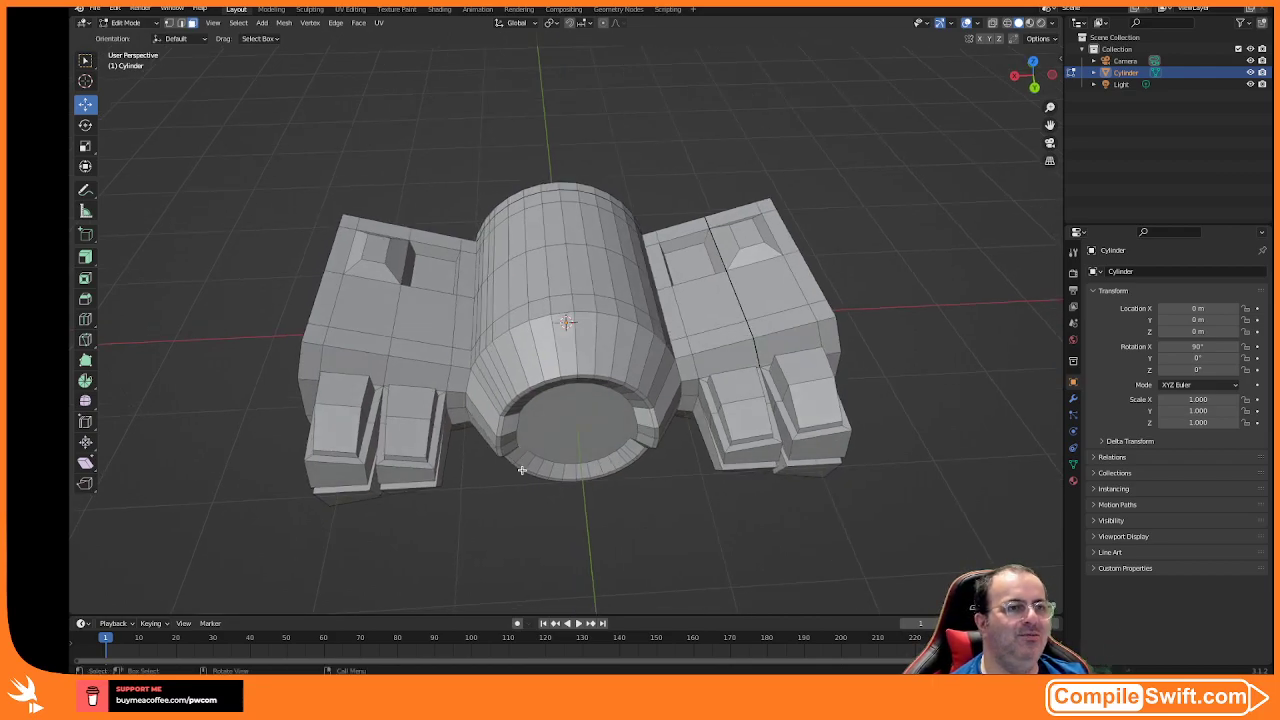
{"action": "middle_click_drag", "start_coordinate": [552, 381], "coordinate": [549, 431]}
{"action": "middle_click_drag", "start_coordinate": [551, 429], "coordinate": [555, 377]}
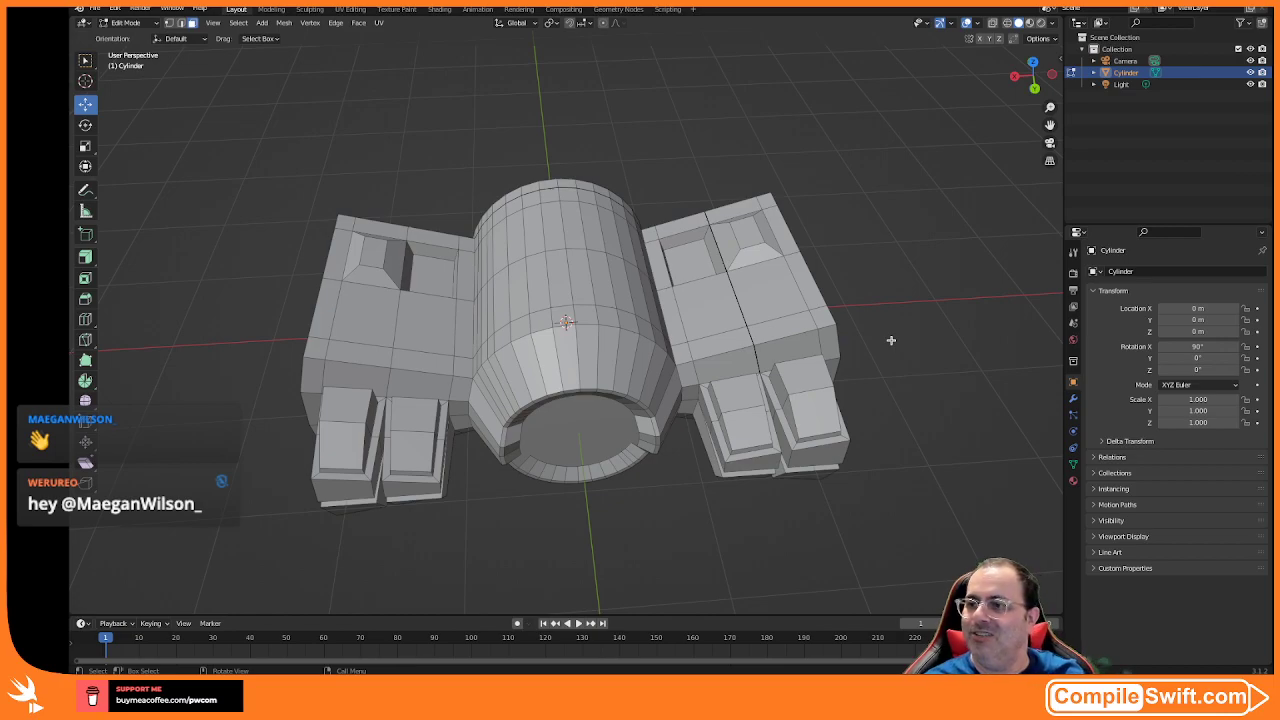
{"action": "mouse_move", "coordinate": [651, 317]}
{"action": "middle_mouse_down"}
{"action": "mouse_move", "coordinate": [647, 279]}
{"action": "mouse_move", "coordinate": [631, 310]}
{"action": "middle_mouse_up"}
{"action": "middle_click_drag", "start_coordinate": [835, 323], "coordinate": [885, 312]}
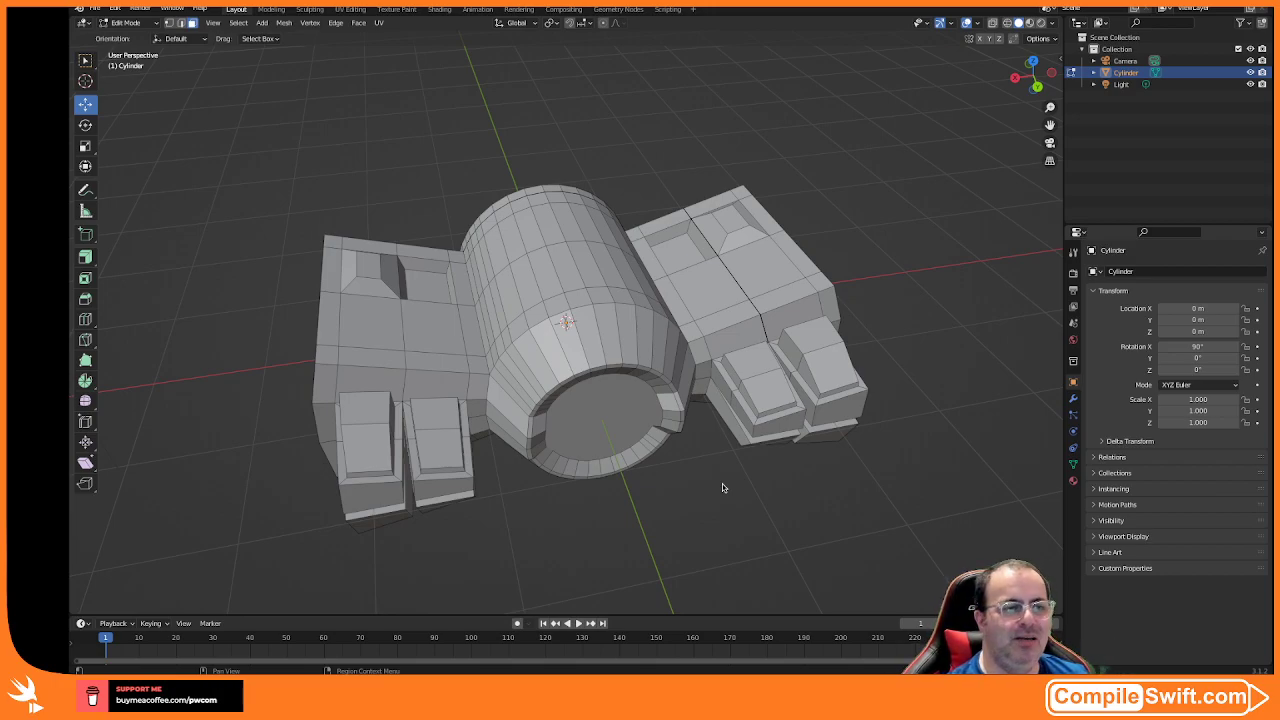
{"action": "middle_click_drag", "start_coordinate": [697, 486], "coordinate": [677, 506]}
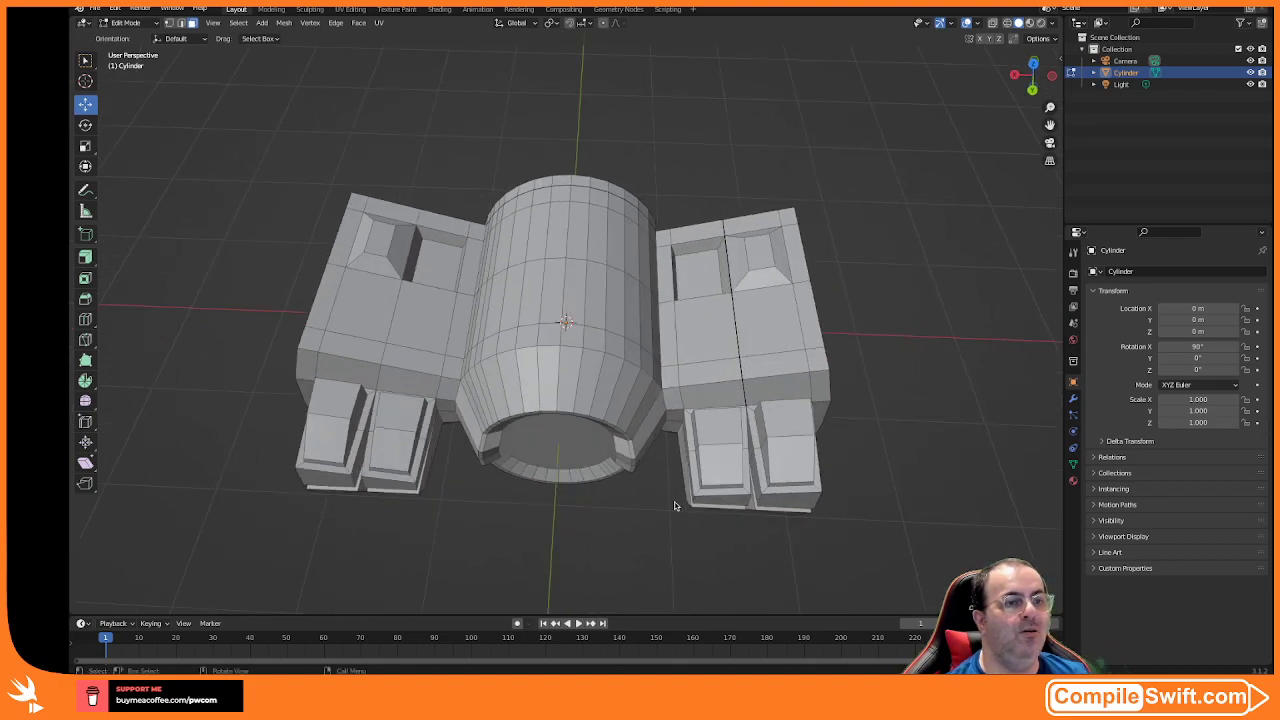
{"action": "middle_click_drag", "start_coordinate": [220, 206], "coordinate": [140, 150]}
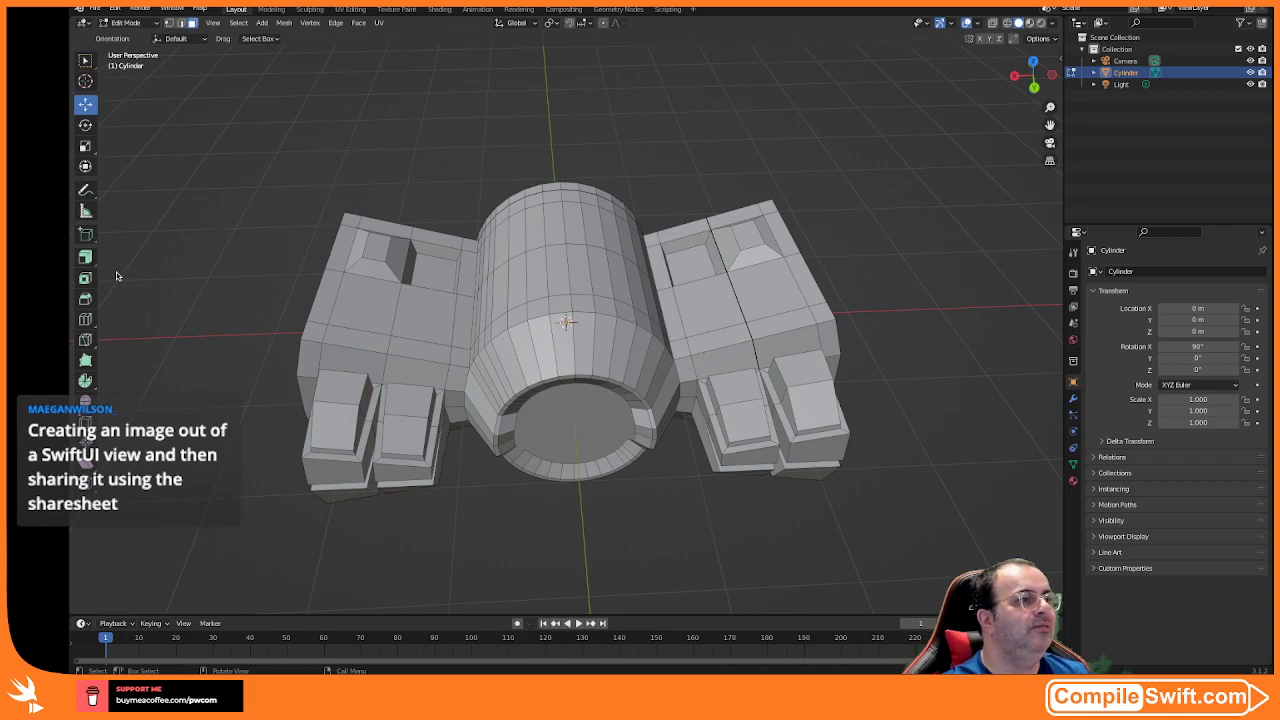
{"action": "left_click", "coordinate": [86, 322]}
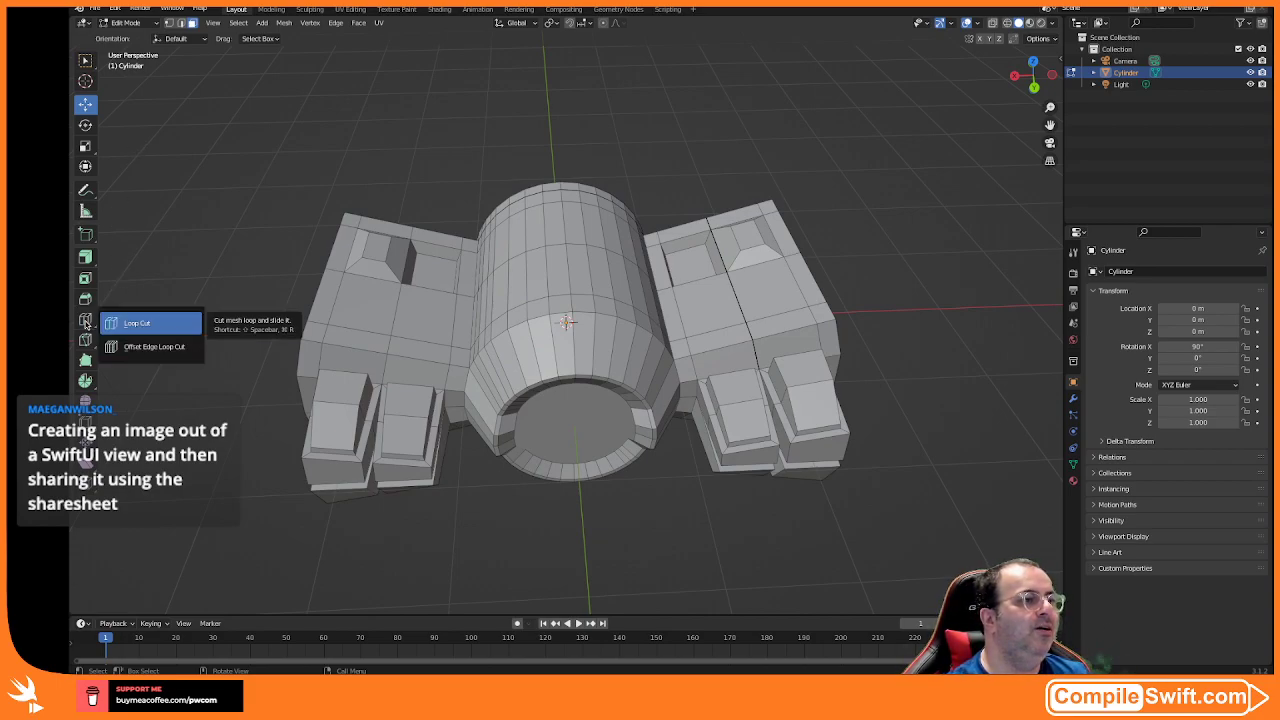
{"action": "mouse_move", "coordinate": [352, 431]}
{"action": "middle_mouse_down"}
{"action": "mouse_move", "coordinate": [369, 453]}
{"action": "mouse_move", "coordinate": [353, 441]}
{"action": "middle_mouse_up"}
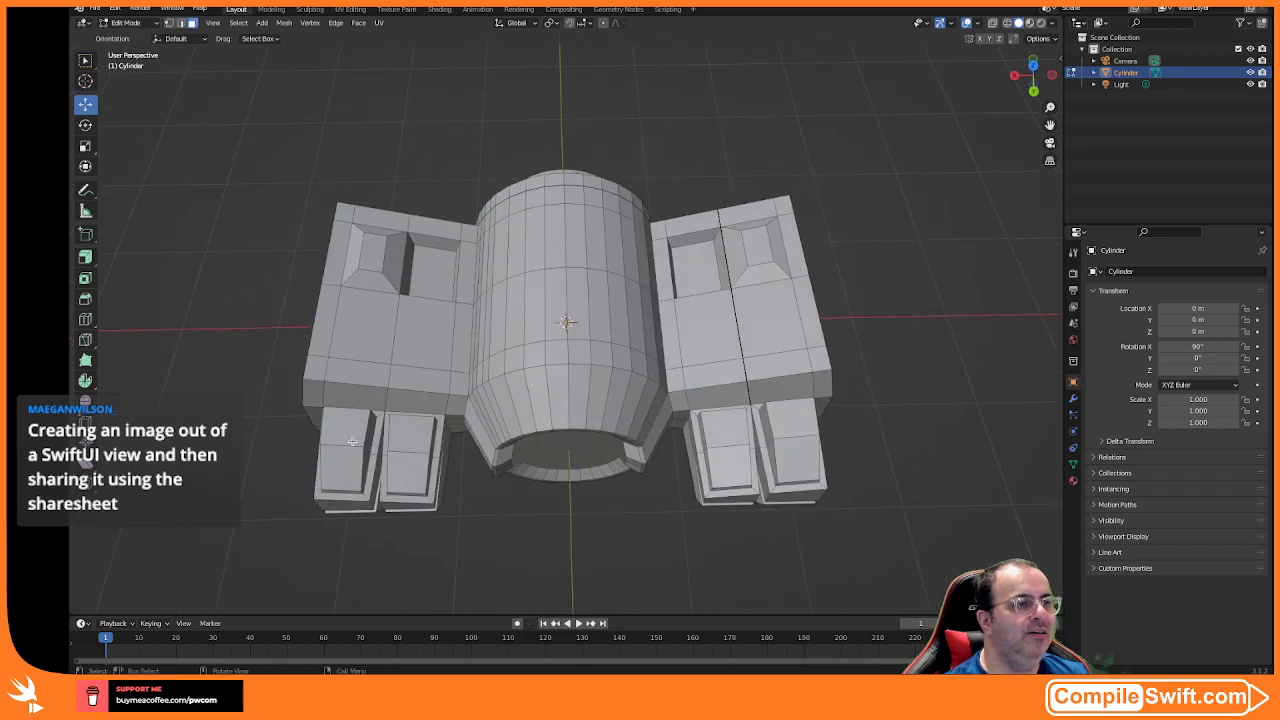
{"action": "left_click", "coordinate": [193, 25]}
{"action": "left_click_drag", "start_coordinate": [347, 427], "coordinate": [347, 442]}
{"action": "left_click", "coordinate": [244, 374]}
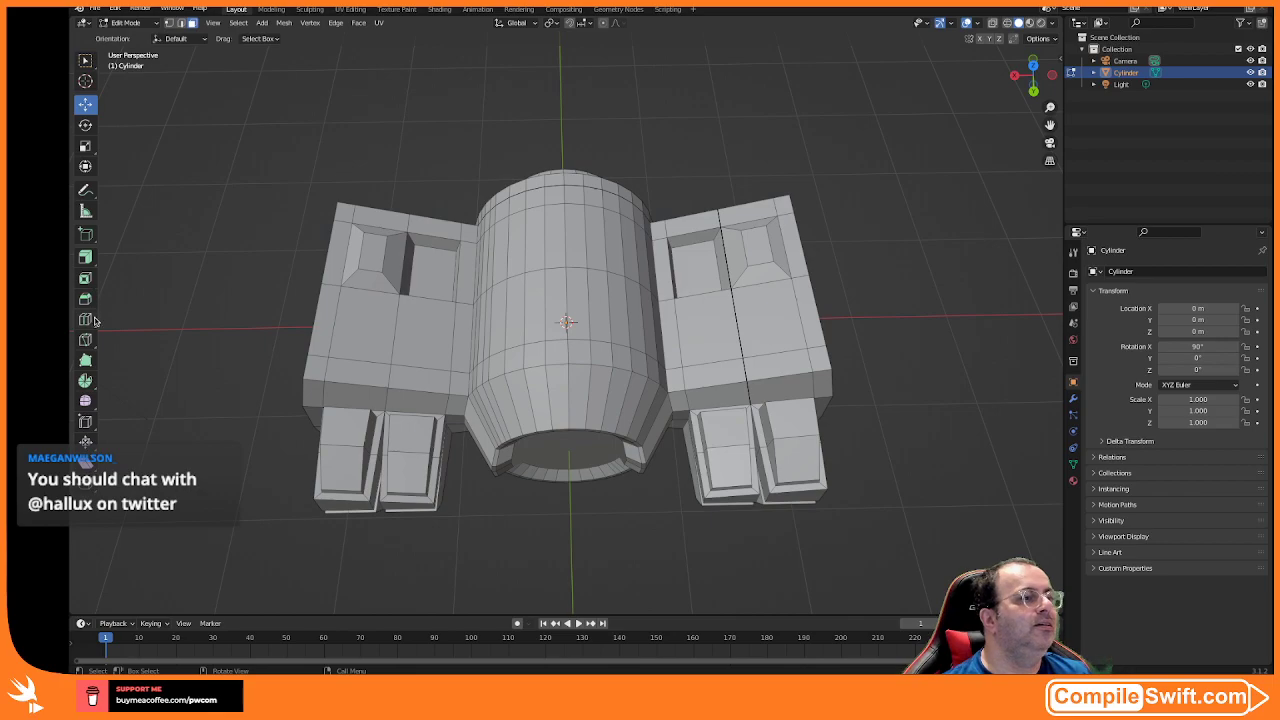
{"action": "left_click", "coordinate": [93, 320]}
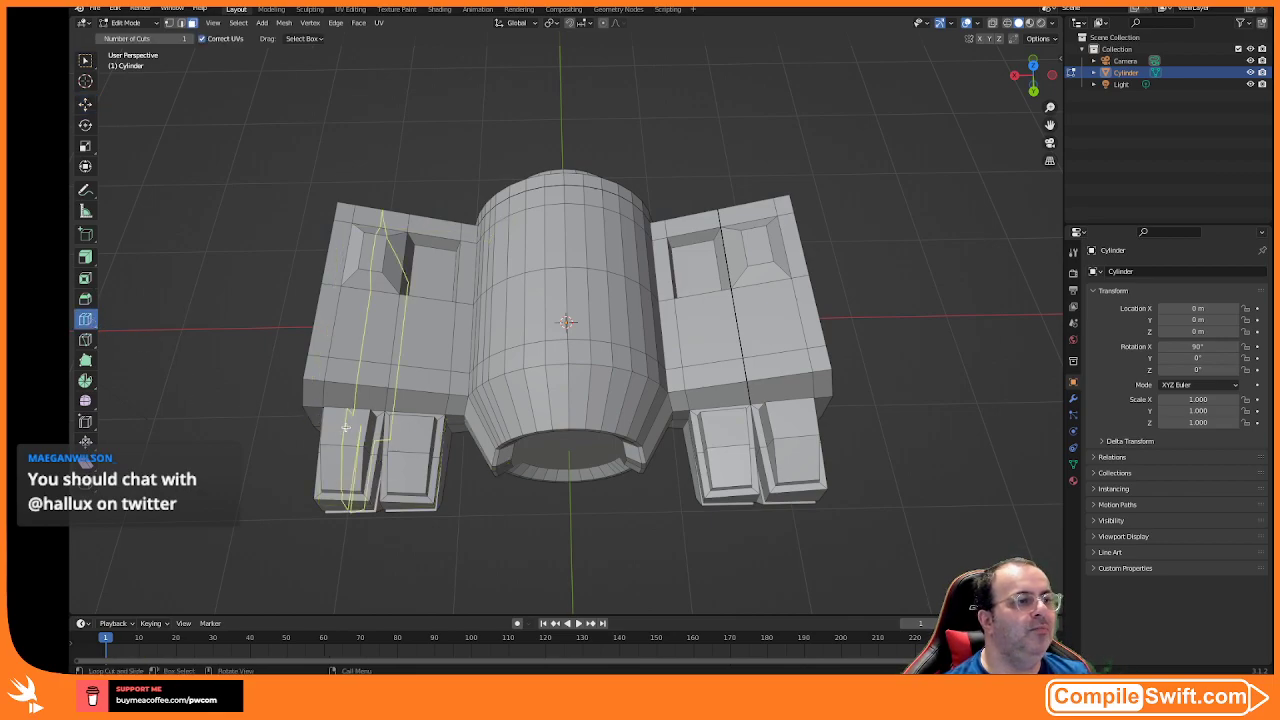
{"action": "middle_click_drag", "start_coordinate": [340, 428], "coordinate": [424, 405]}
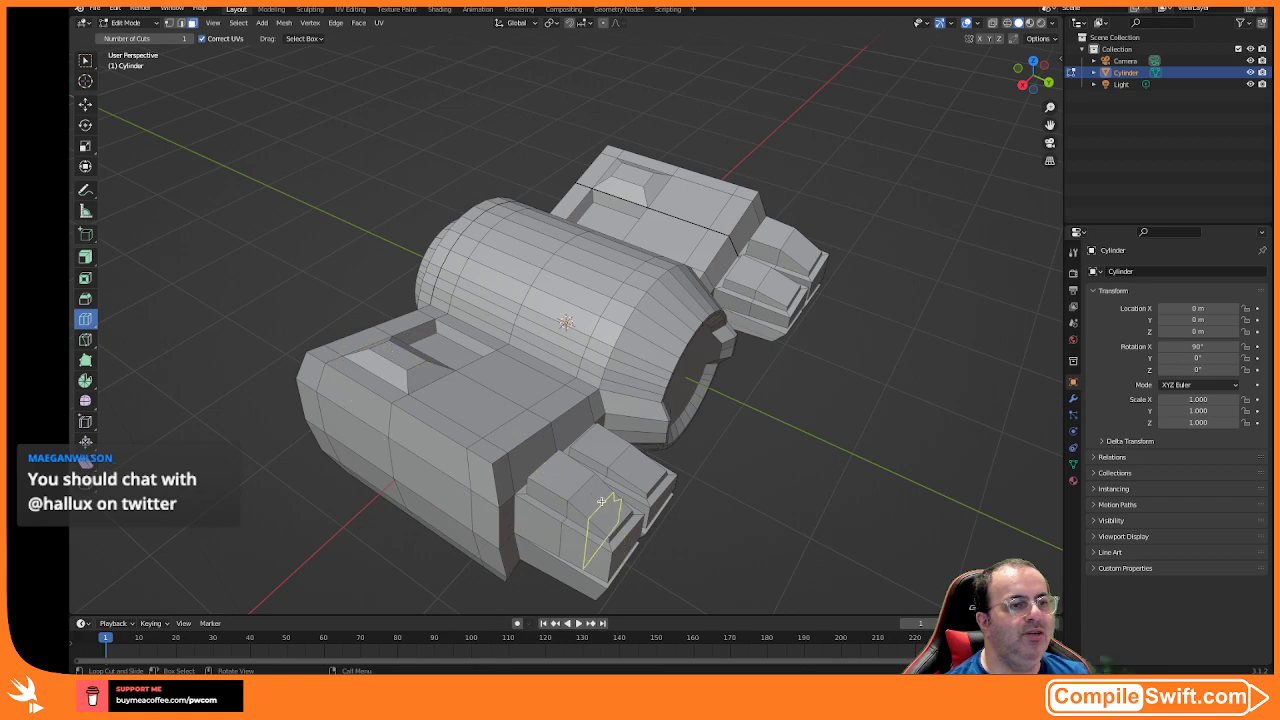
- Try to bisect the forward top face of one outer rear block, and undo the cut
{"action": "left_click", "coordinate": [85, 60]}
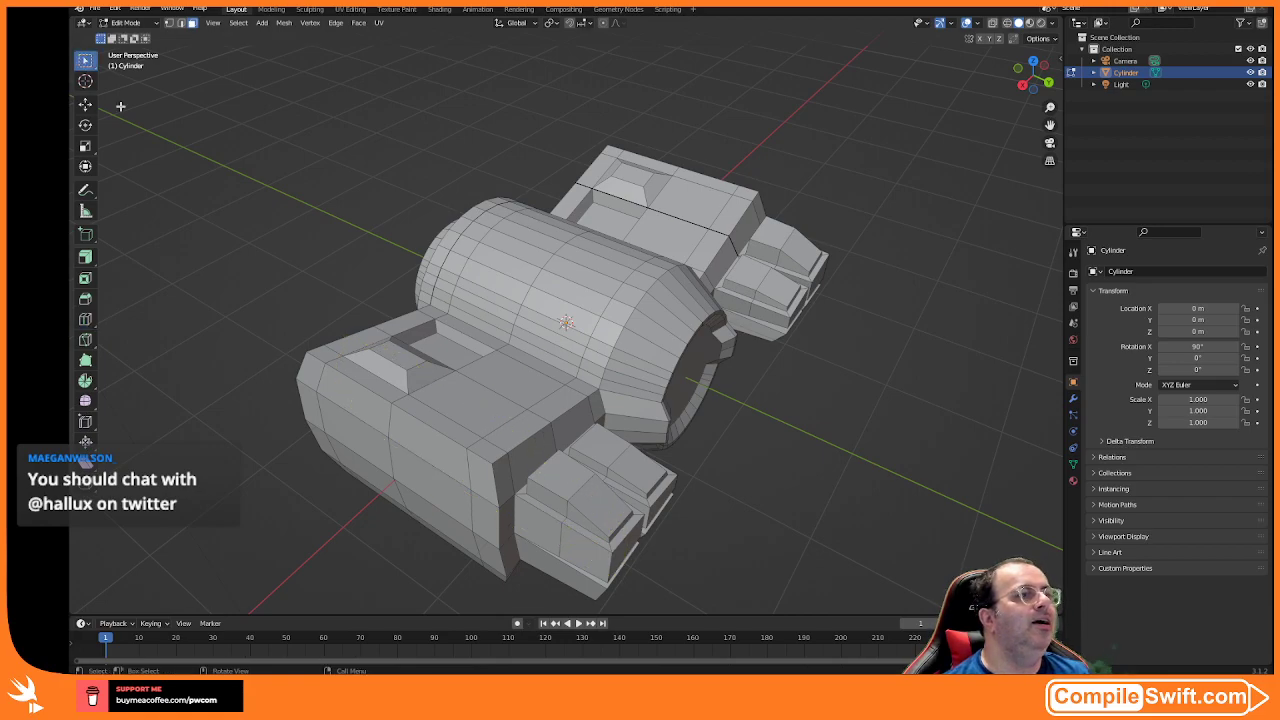
{"action": "left_click", "coordinate": [563, 481]}
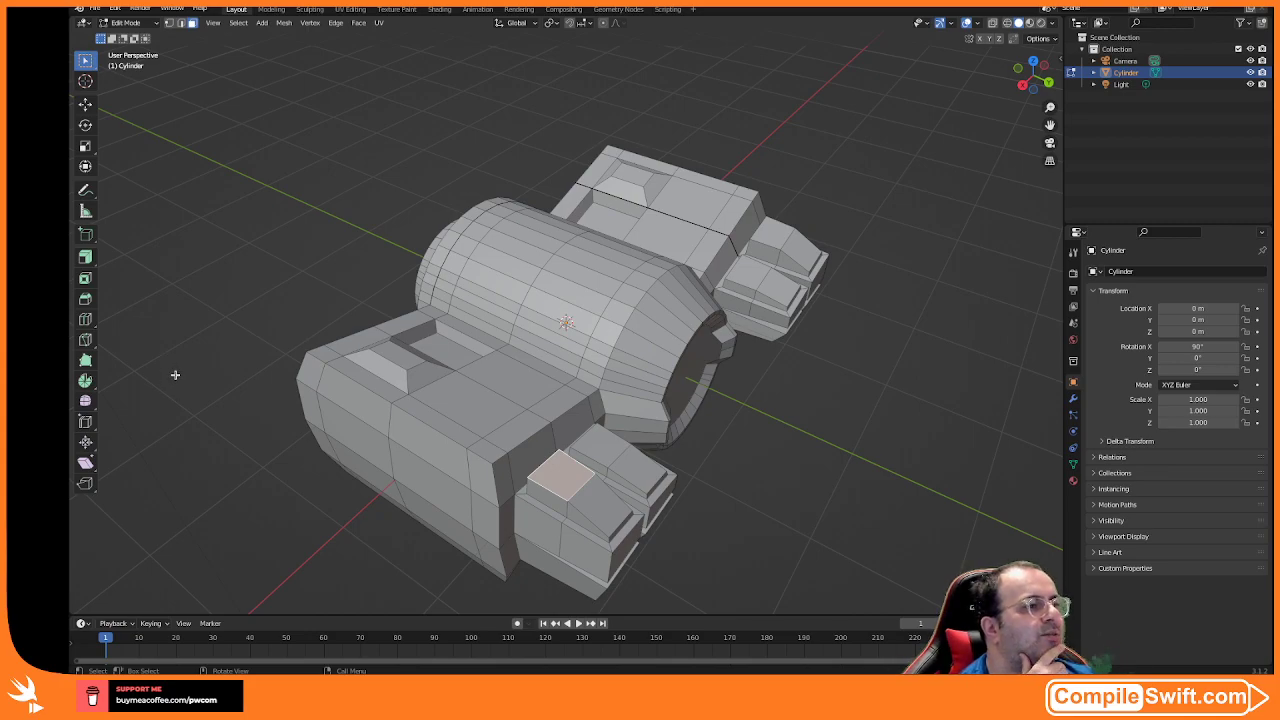
{"action": "left_click", "coordinate": [87, 320]}
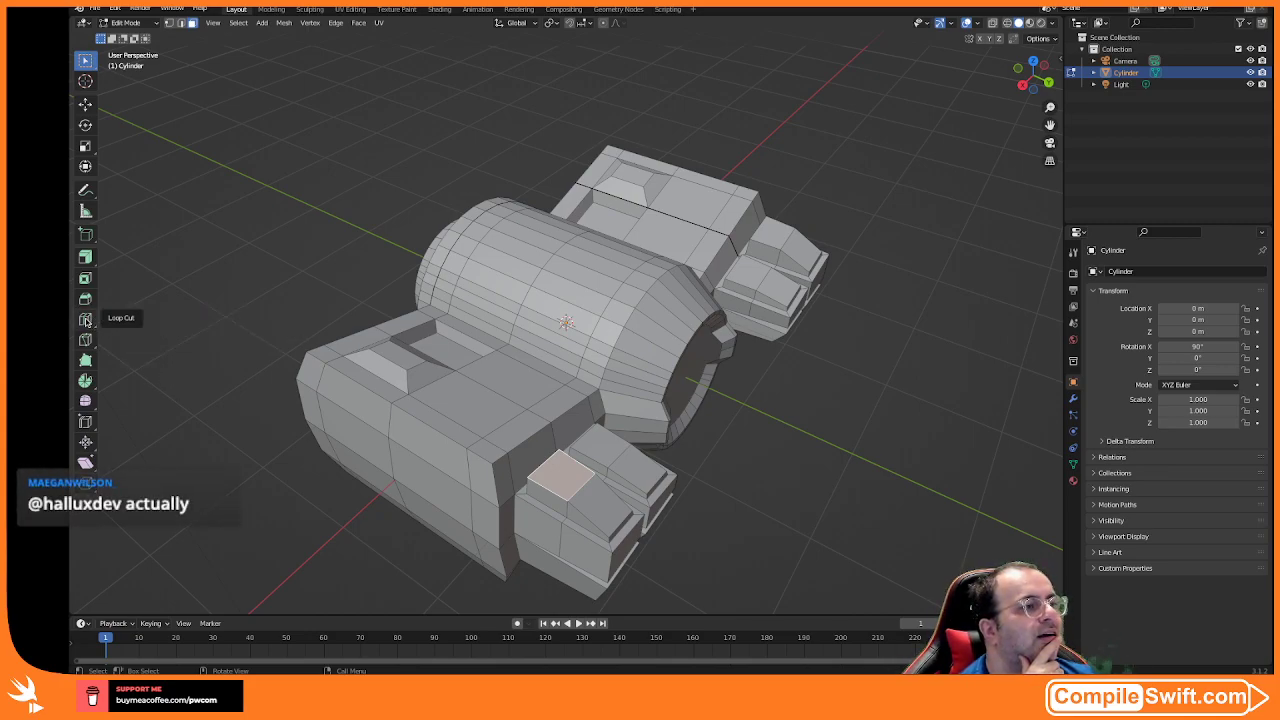
{"action": "left_click", "coordinate": [85, 342]}
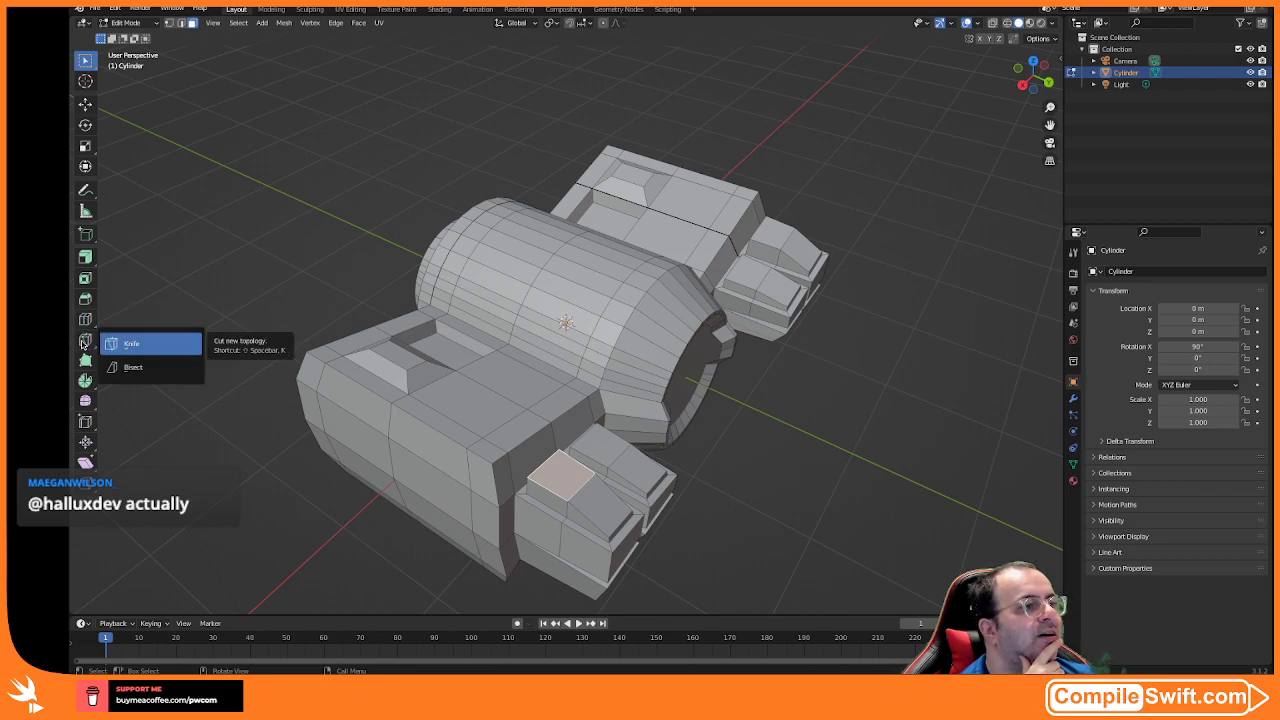
{"action": "left_click", "coordinate": [132, 367]}
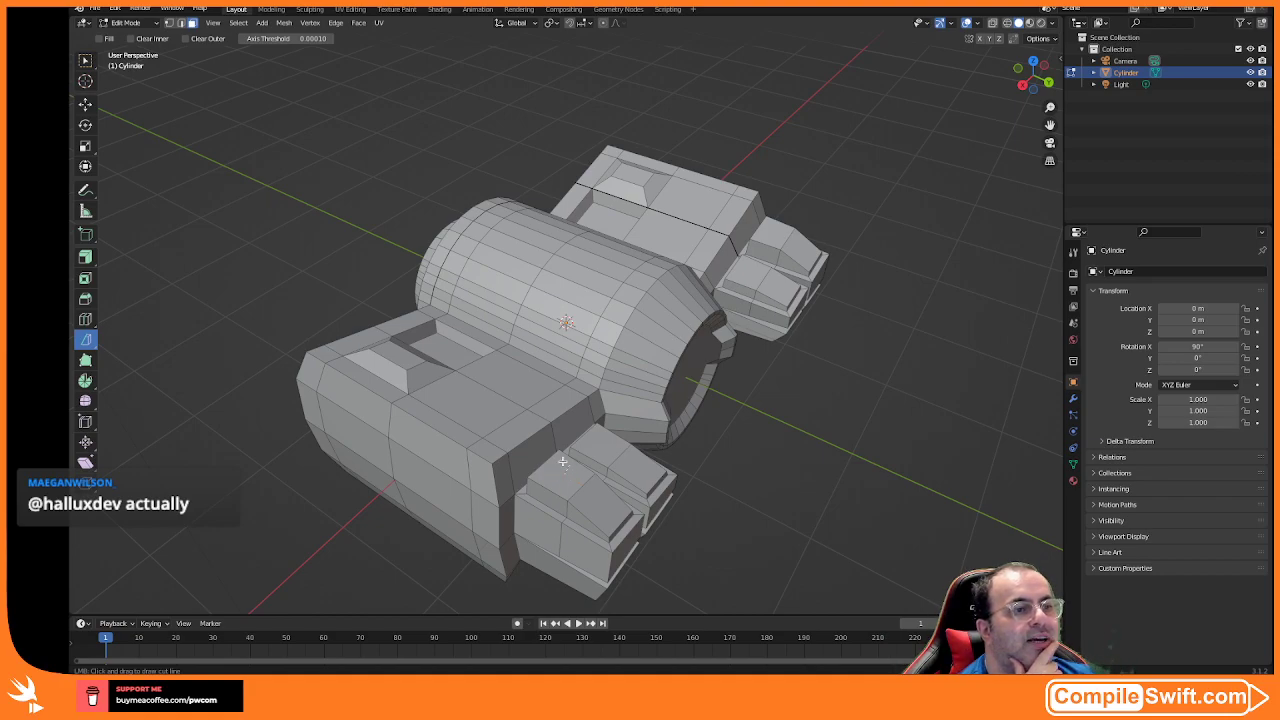
{"action": "mouse_move", "coordinate": [565, 478]}
{"action": "left_mouse_down"}
{"action": "mouse_move", "coordinate": [565, 505]}
{"action": "mouse_move", "coordinate": [585, 486]}
{"action": "left_mouse_up"}
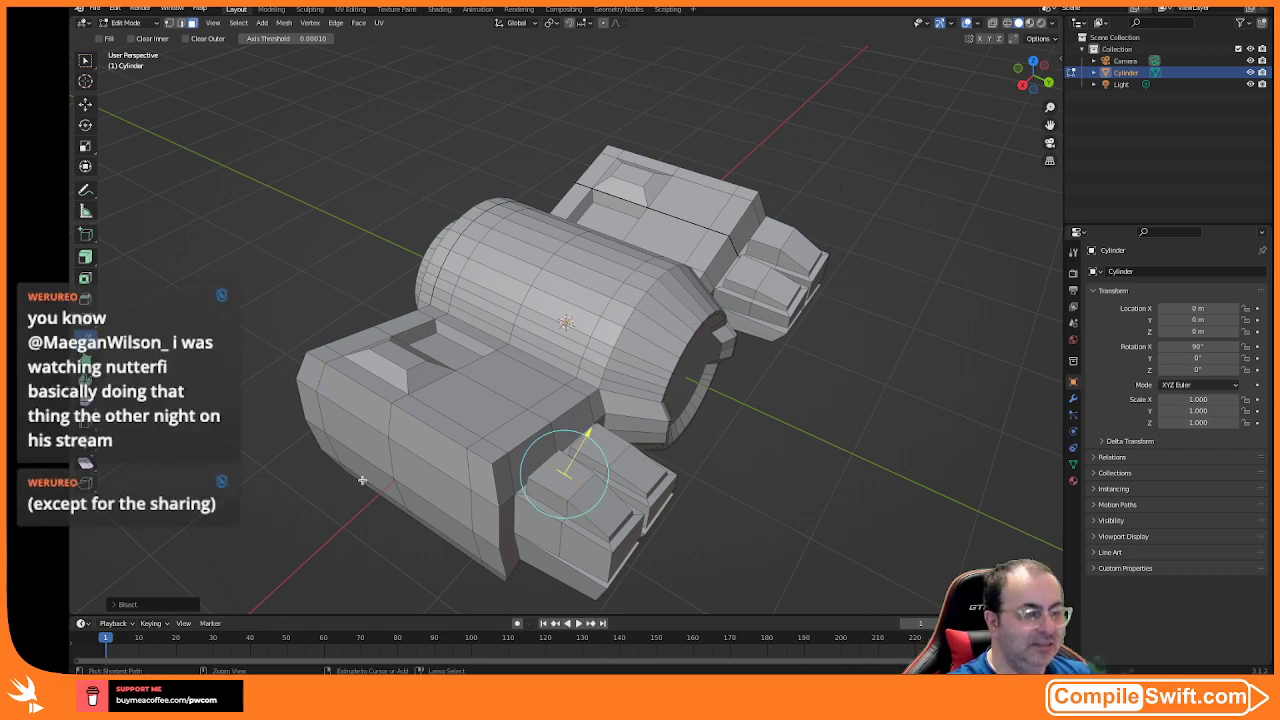
{"action": "key", "text": "ctrl+z"}
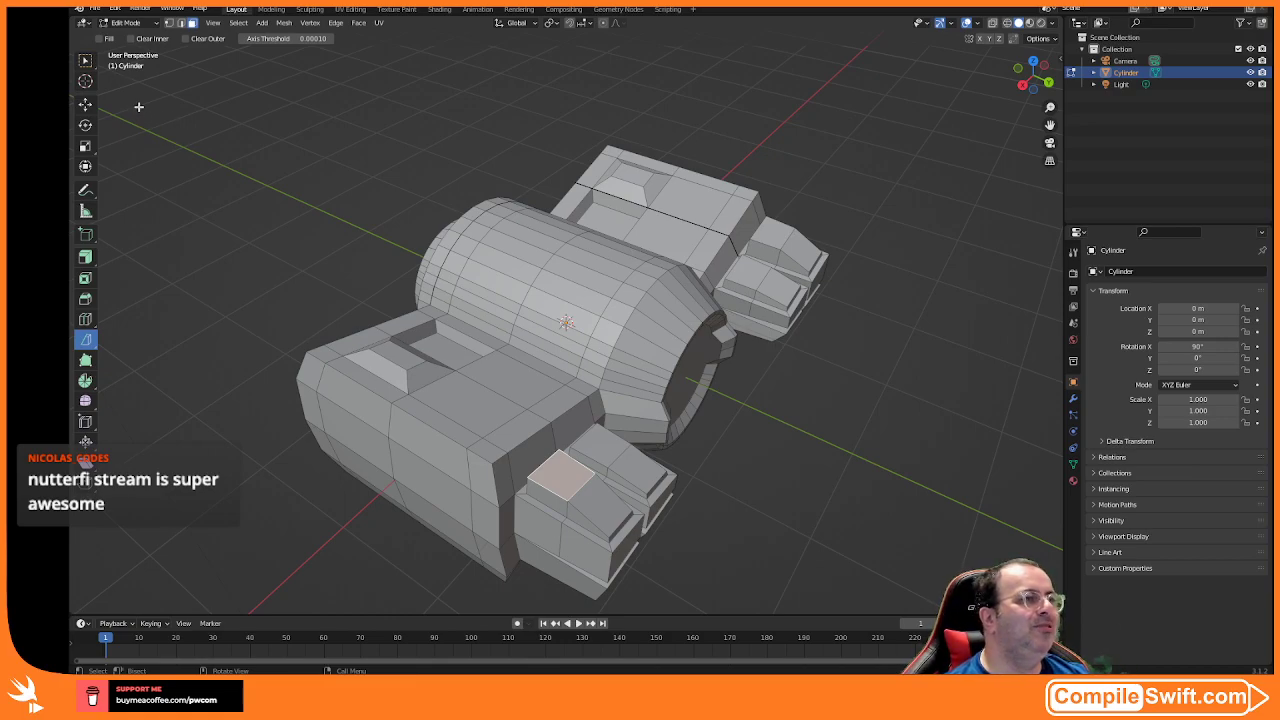
- Start a Knife cut from the forward edge of the outer rear block's selected top face
{"action": "left_click", "coordinate": [85, 104]}
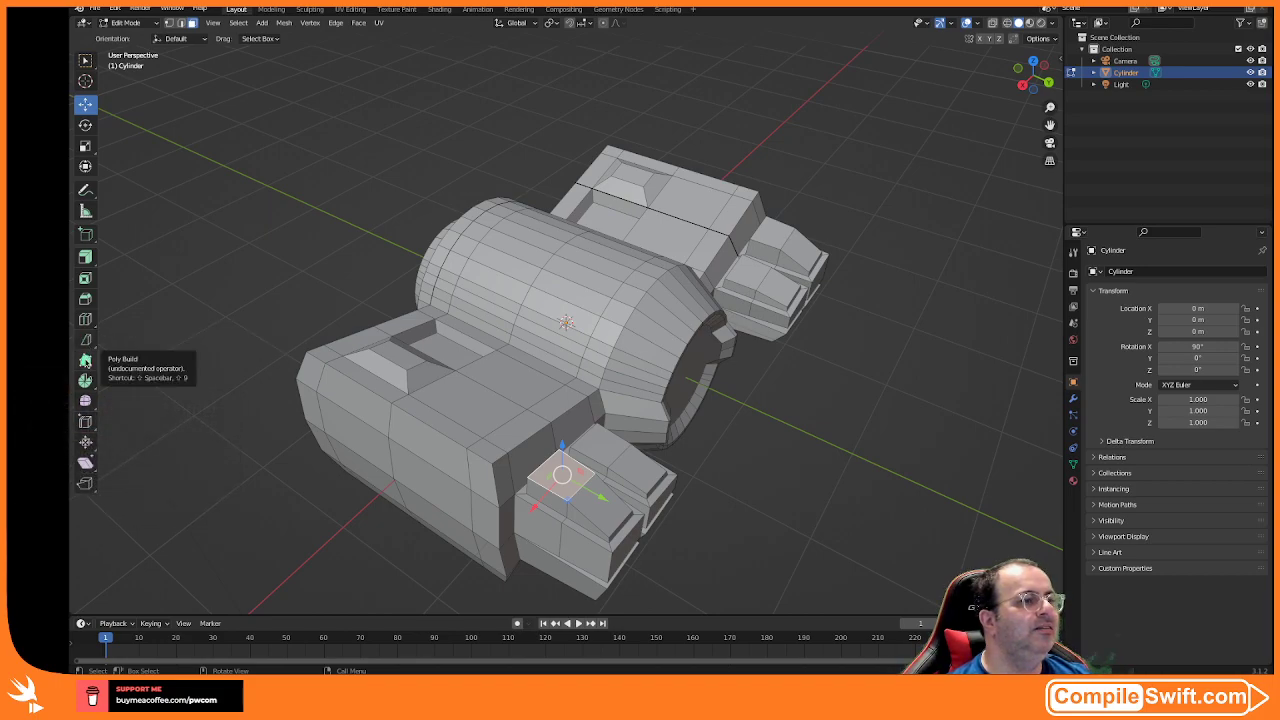
{"action": "left_click", "coordinate": [86, 340]}
{"action": "left_click", "coordinate": [131, 343]}
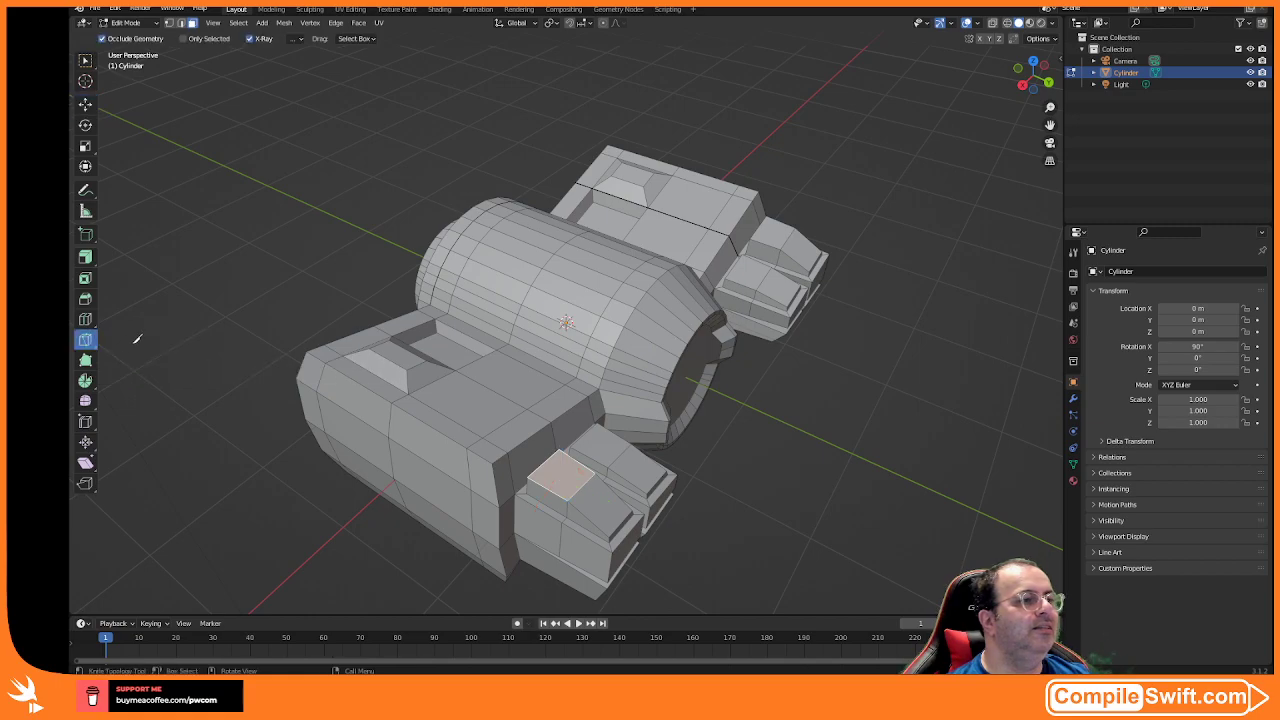
{"action": "left_click", "coordinate": [547, 461]}
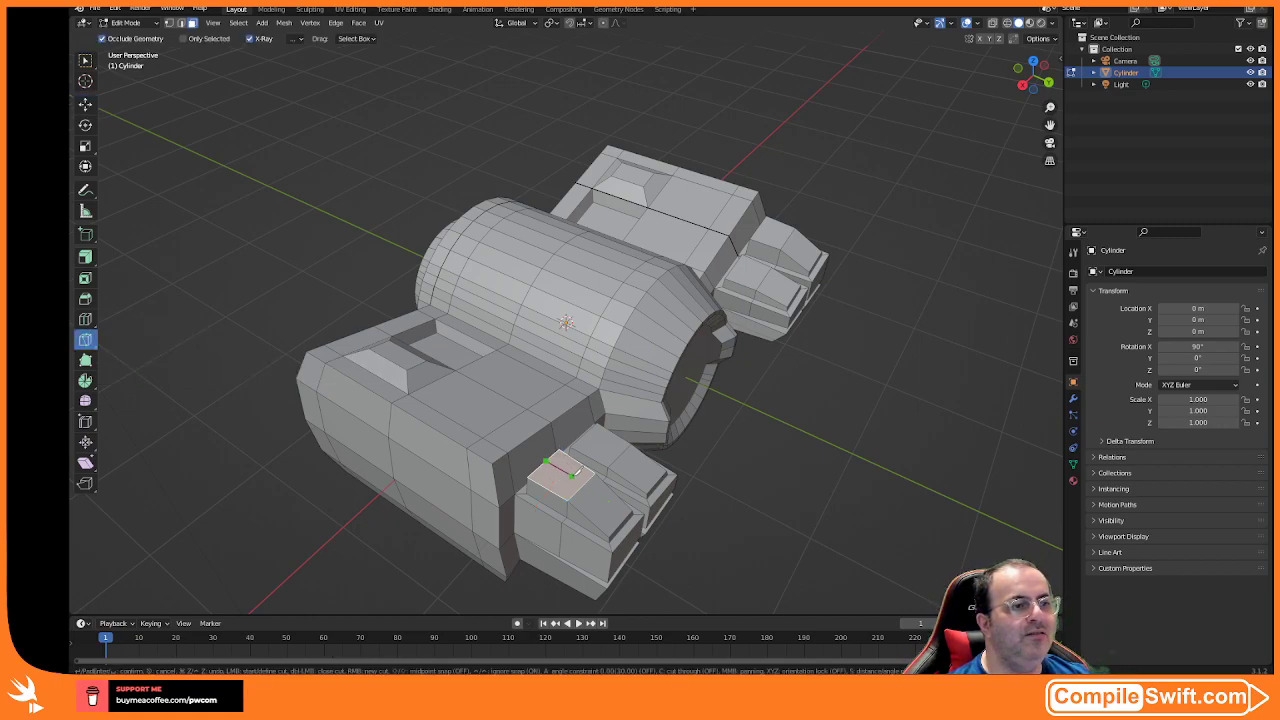
- Try to split the rear top face of the outer block's raised panel with a freehand Knife cut
{"action": "left_click", "coordinate": [586, 480]}
{"action": "left_click", "coordinate": [537, 469]}
{"action": "left_click", "coordinate": [578, 491]}
{"action": "key", "text": "Return"}
{"action": "left_click", "coordinate": [544, 461]}
{"action": "left_click", "coordinate": [584, 485]}
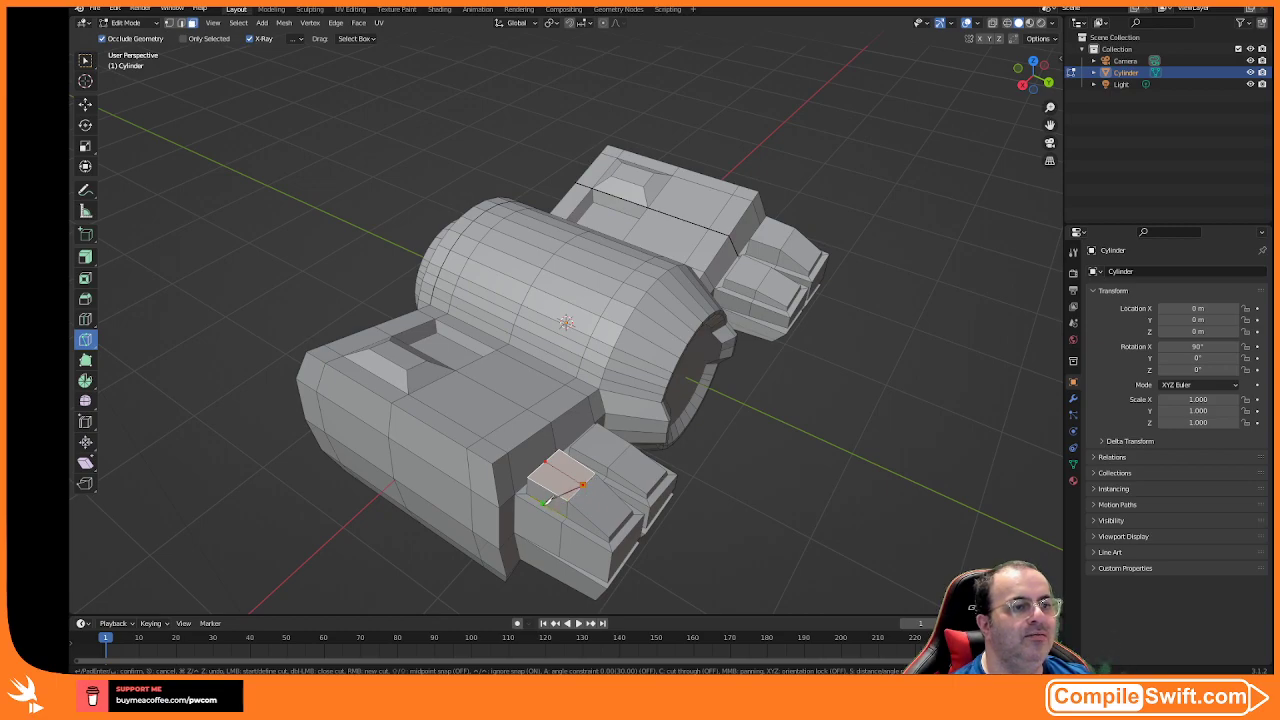
{"action": "key", "text": "Return"}
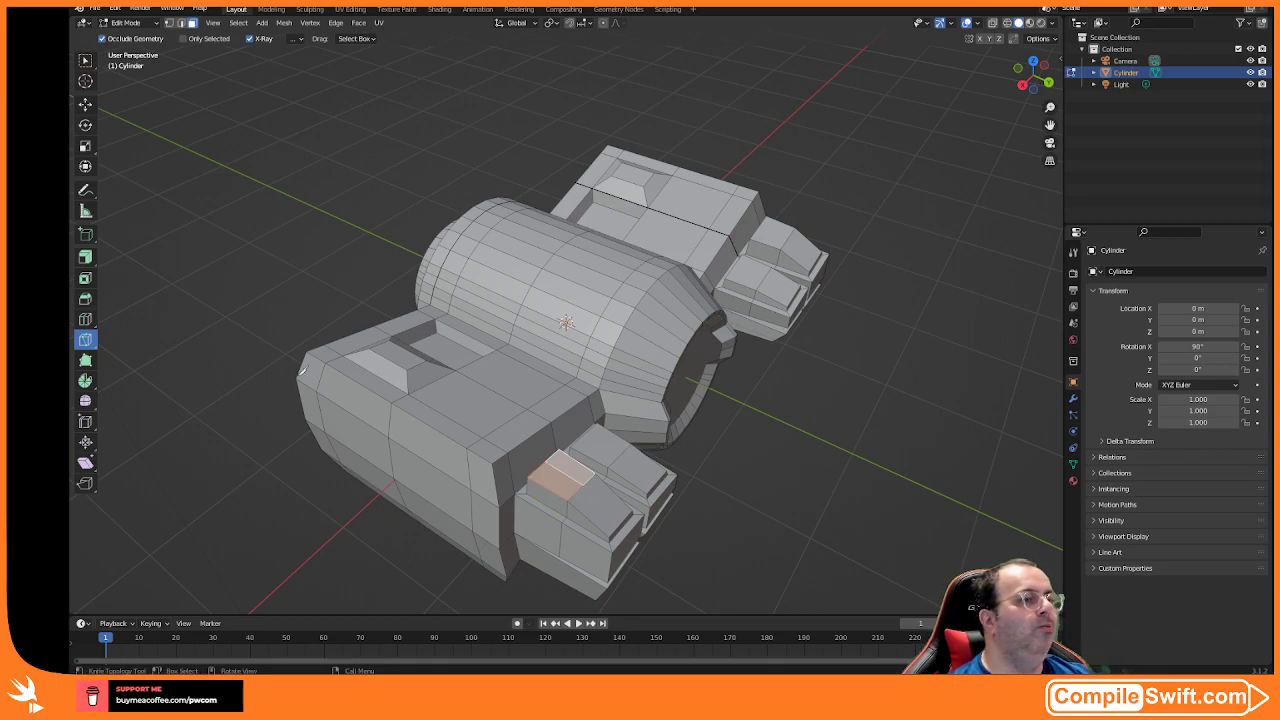
{"action": "key", "text": "ctrl+z"}
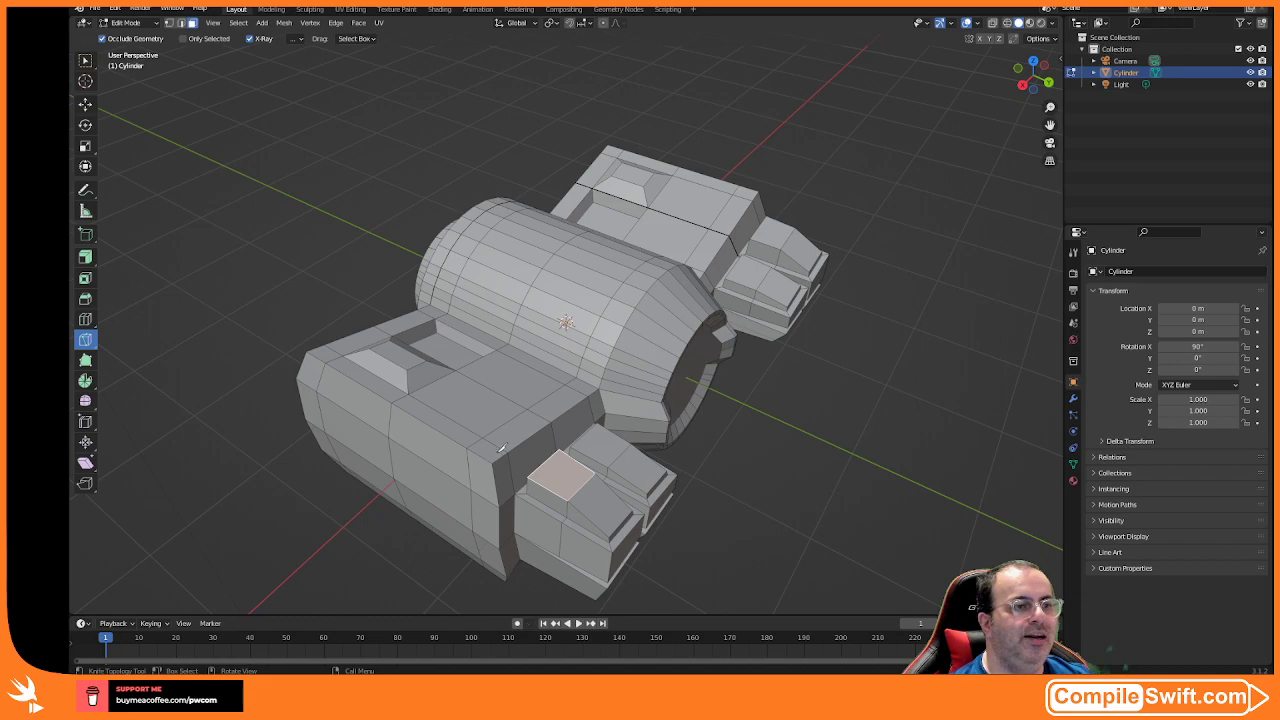
- In top orthographic view, split the lower face of the outer block's raised panel down the middle with a vertical Knife cut
{"action": "middle_click_drag", "start_coordinate": [472, 428], "coordinate": [637, 467]}
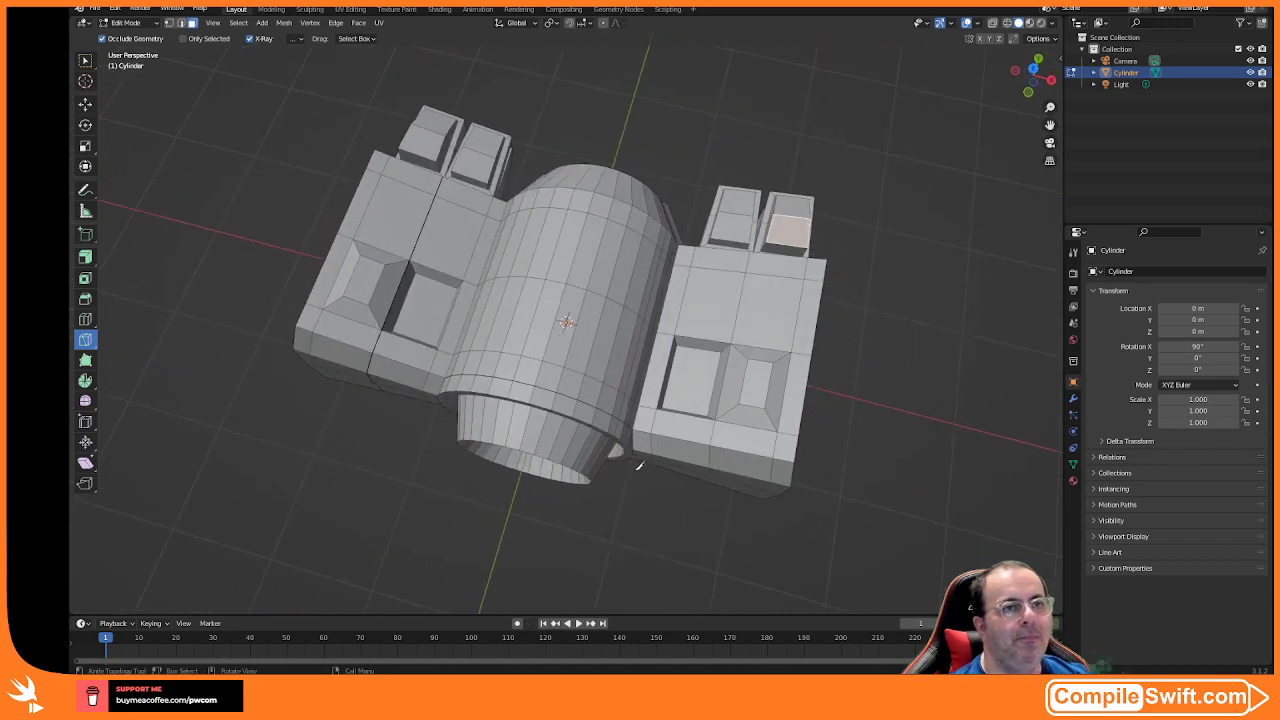
{"action": "left_click", "coordinate": [1039, 63]}
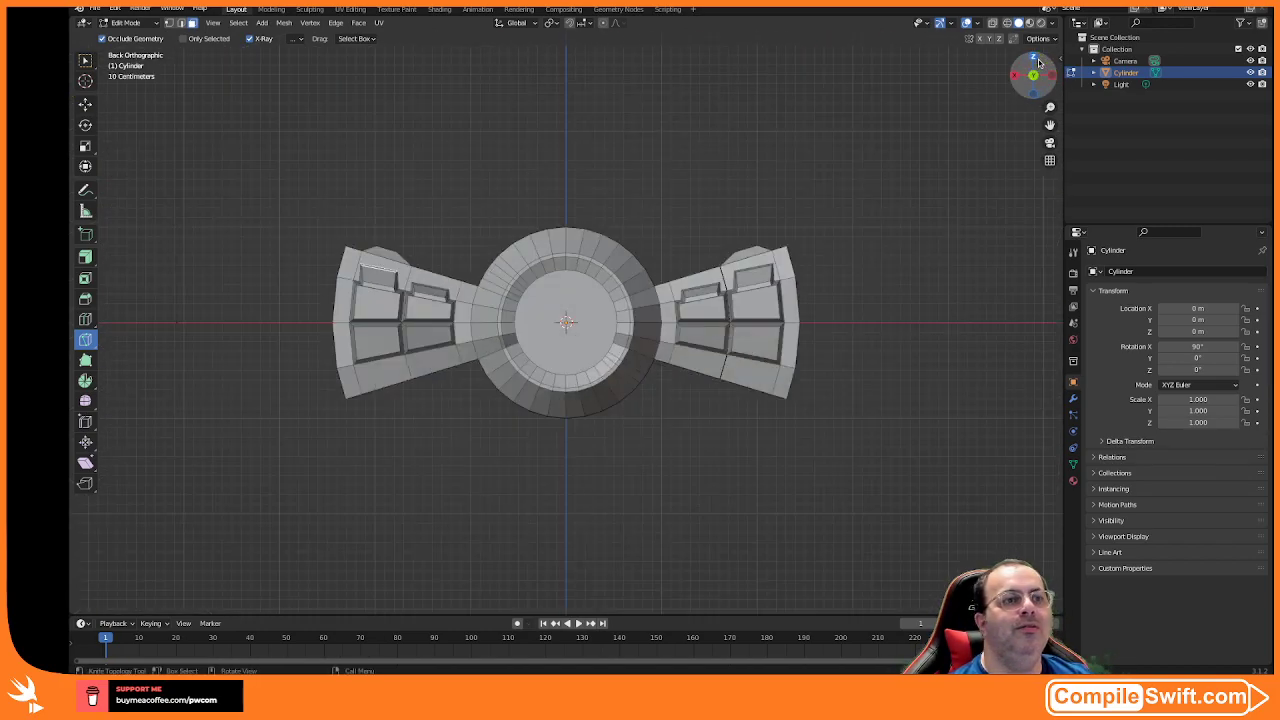
{"action": "left_click", "coordinate": [1051, 76]}
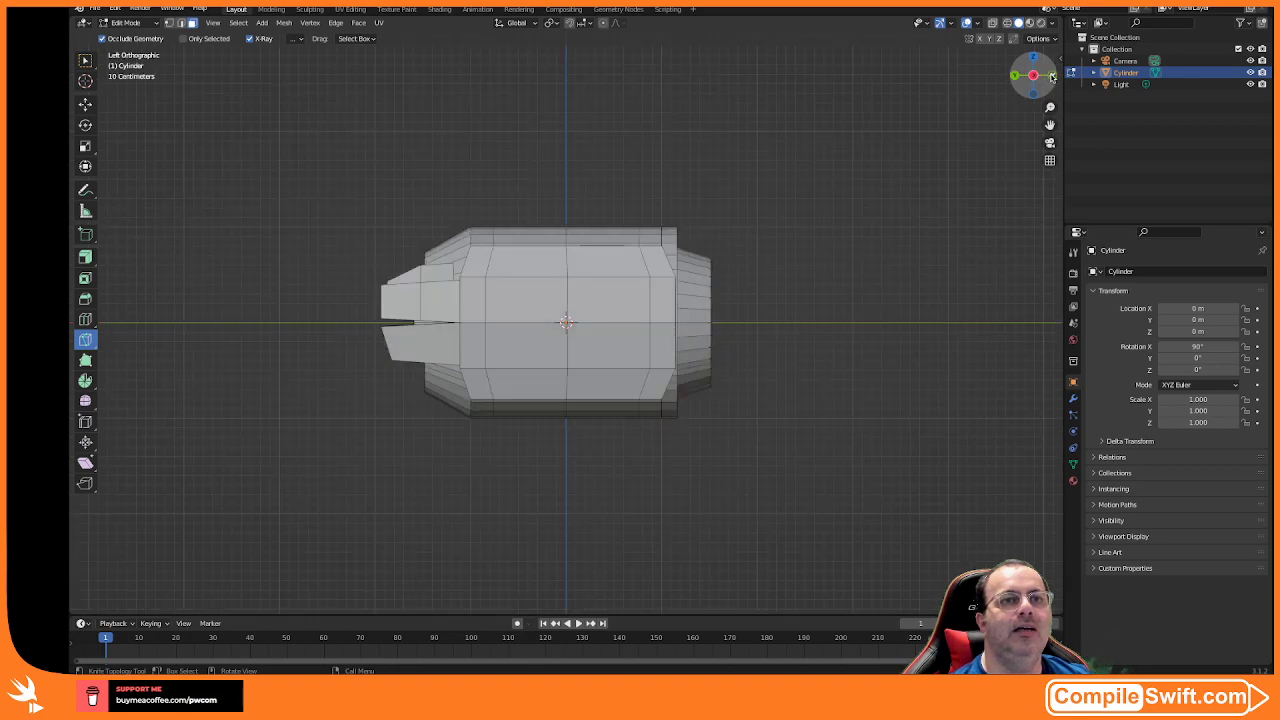
{"action": "left_click", "coordinate": [1051, 76]}
{"action": "left_click", "coordinate": [1035, 76]}
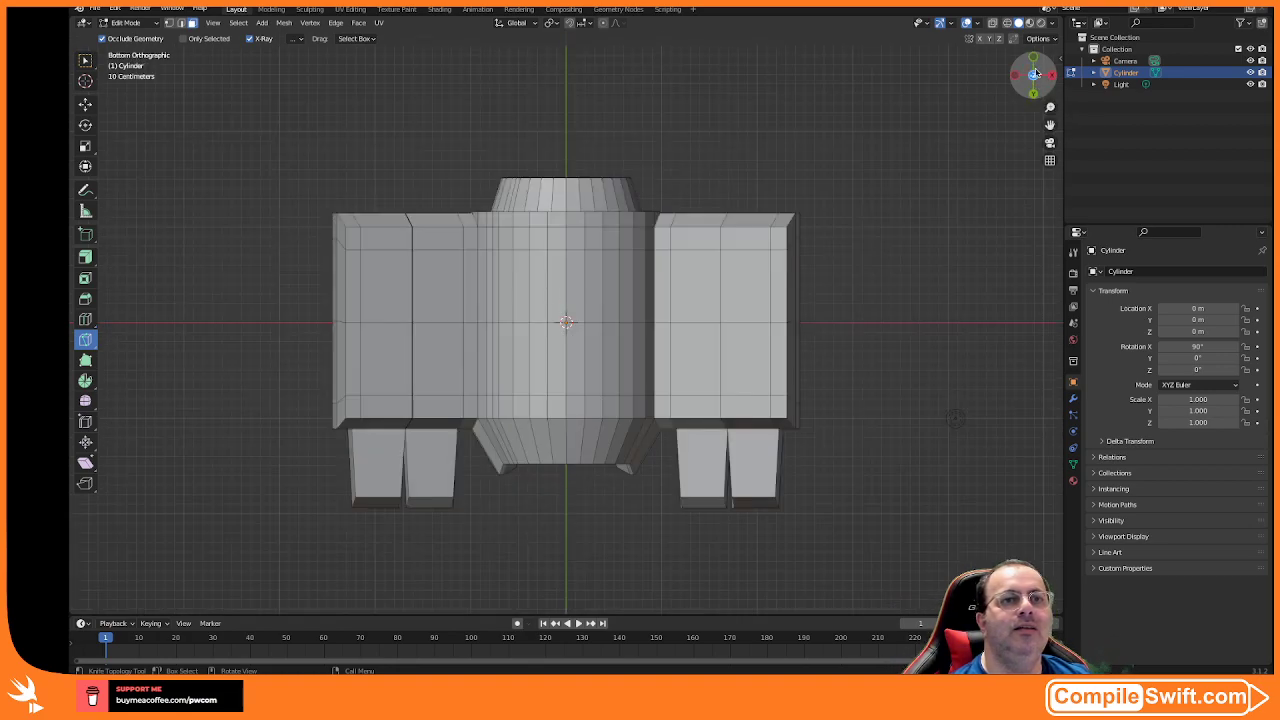
{"action": "left_click", "coordinate": [1035, 63]}
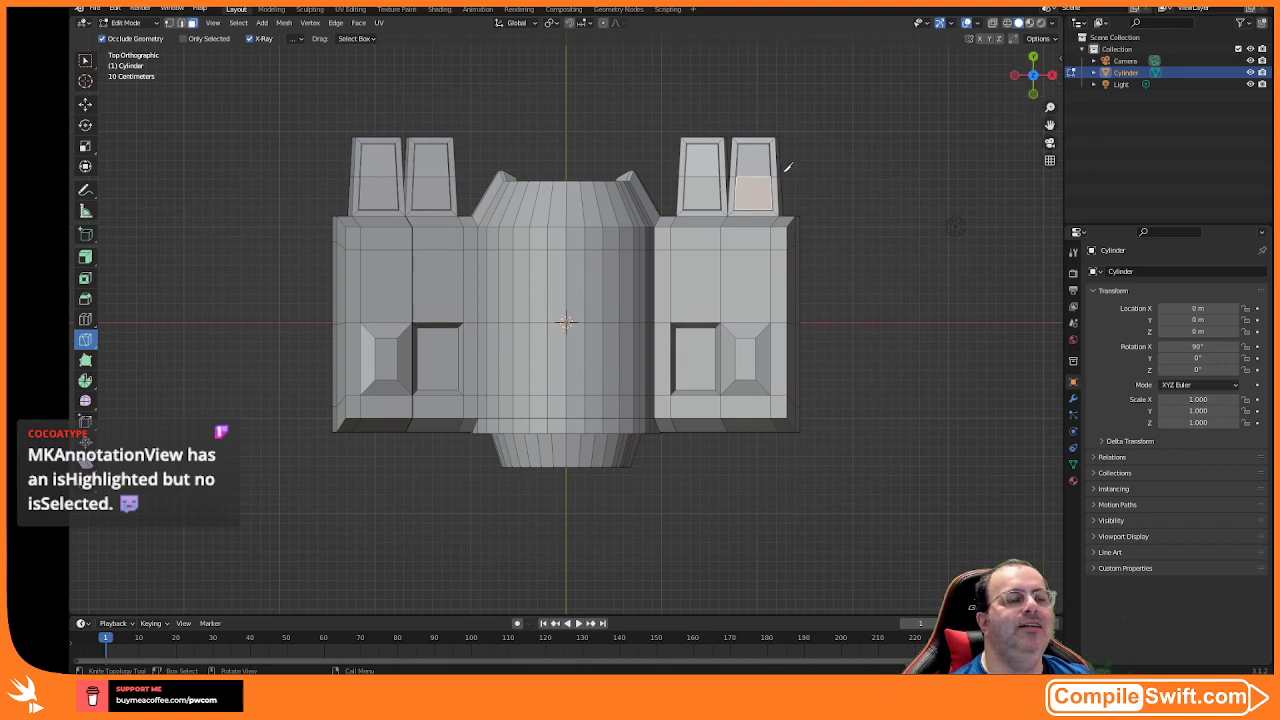
{"action": "left_click", "coordinate": [85, 60]}
{"action": "middle_click_drag", "start_coordinate": [586, 143], "coordinate": [543, 246]}
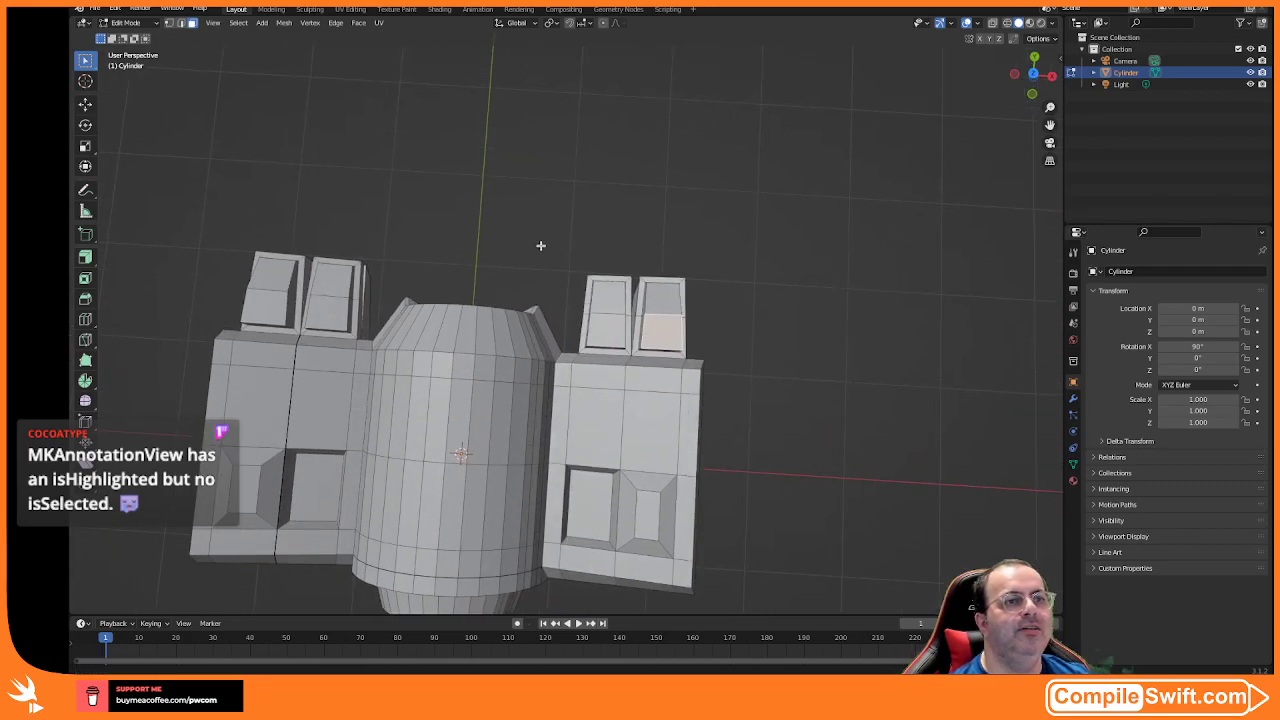
{"action": "left_click", "coordinate": [1035, 59]}
{"action": "left_click", "coordinate": [1036, 62]}
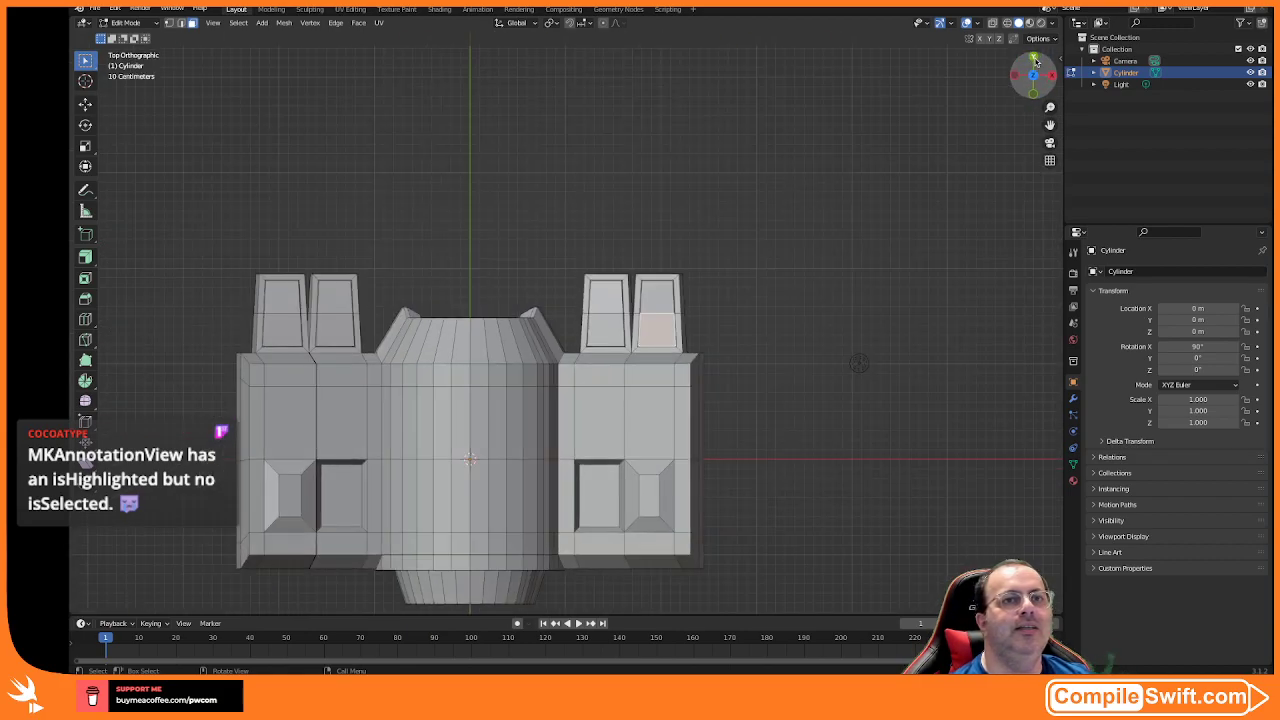
{"action": "scroll", "coordinate": [596, 280], "scroll_direction": "up", "scroll_amount": 6}
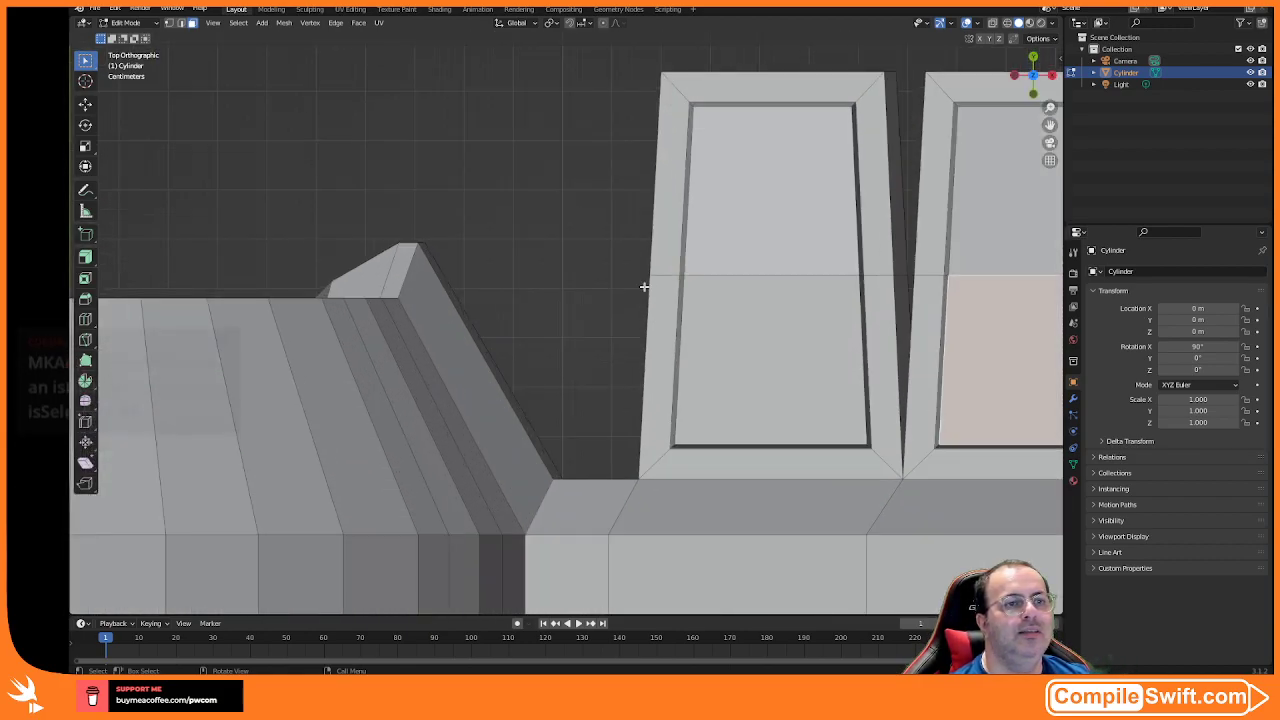
{"action": "middle_click_drag", "start_coordinate": [791, 309], "coordinate": [426, 286], "text": "shift"}
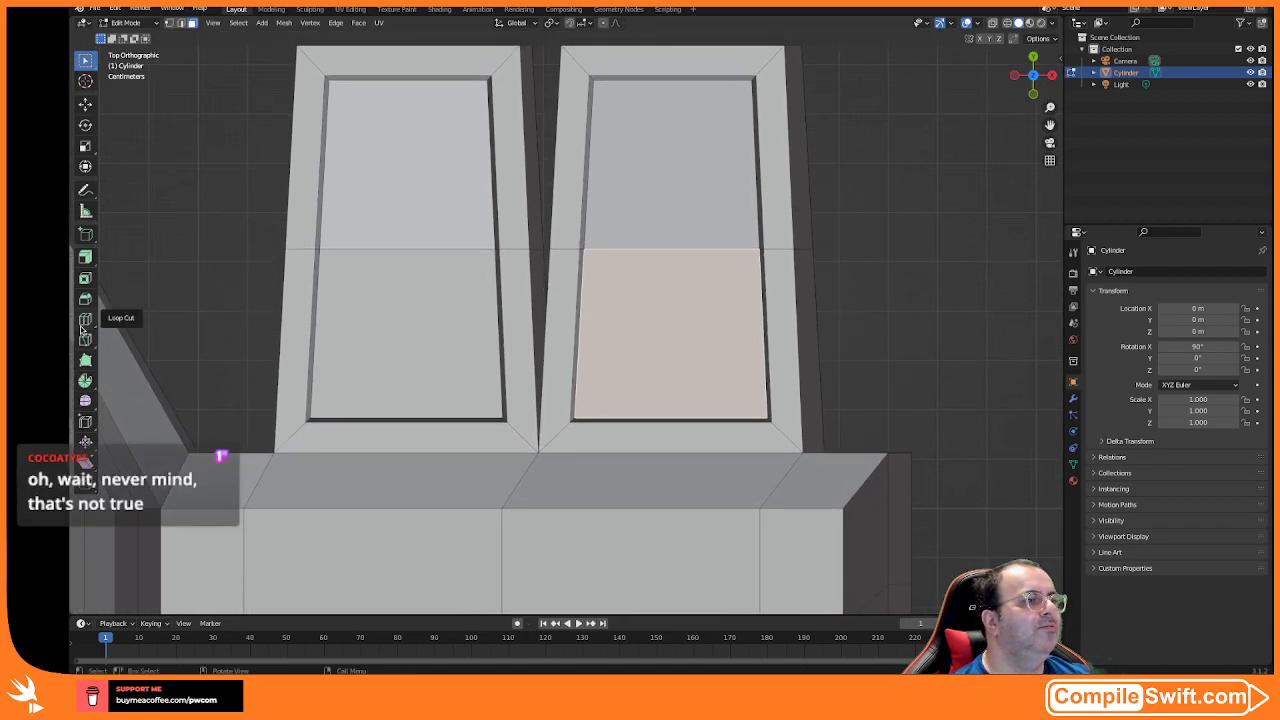
{"action": "left_click_drag", "start_coordinate": [86, 322], "coordinate": [143, 322]}
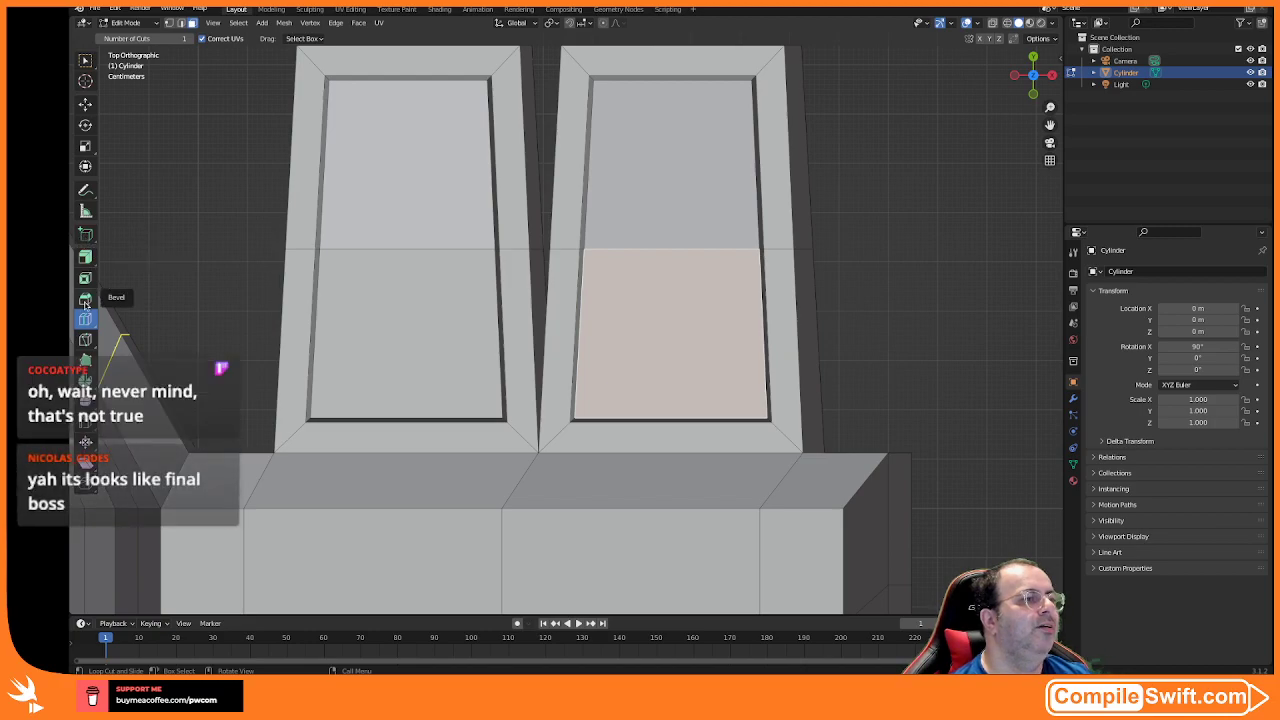
{"action": "left_click", "coordinate": [86, 341]}
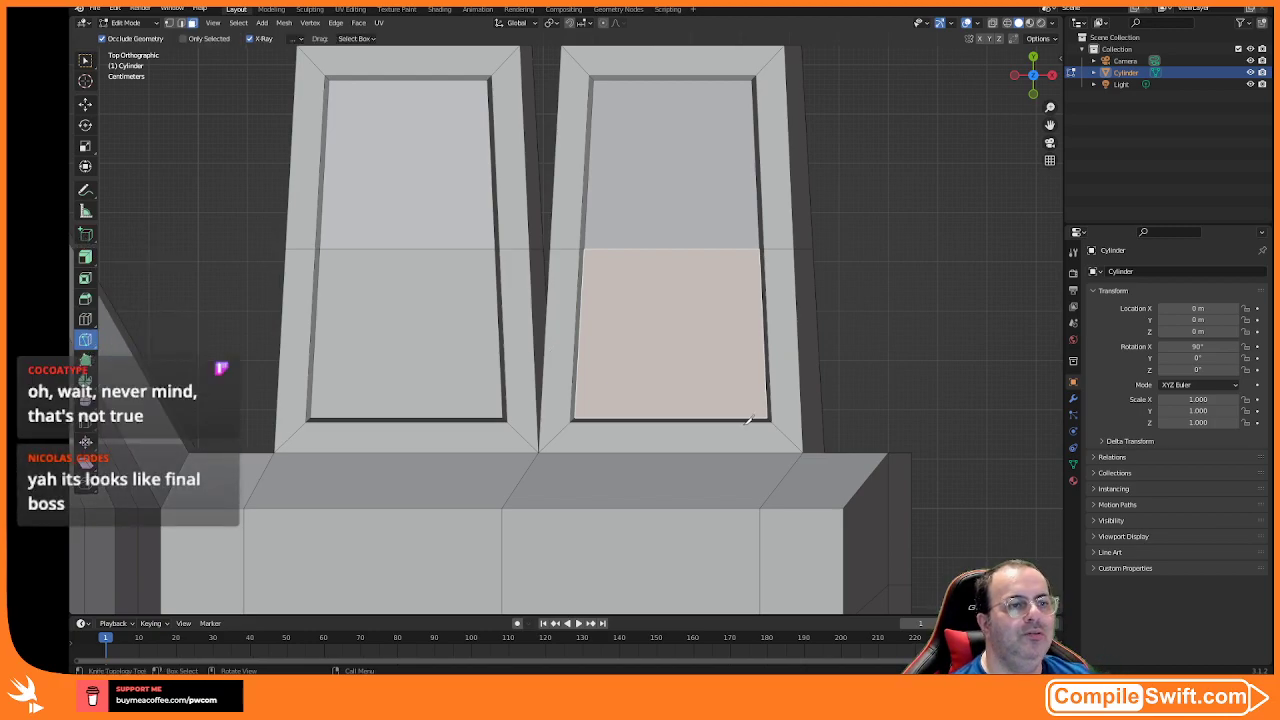
{"action": "left_click", "coordinate": [677, 414]}
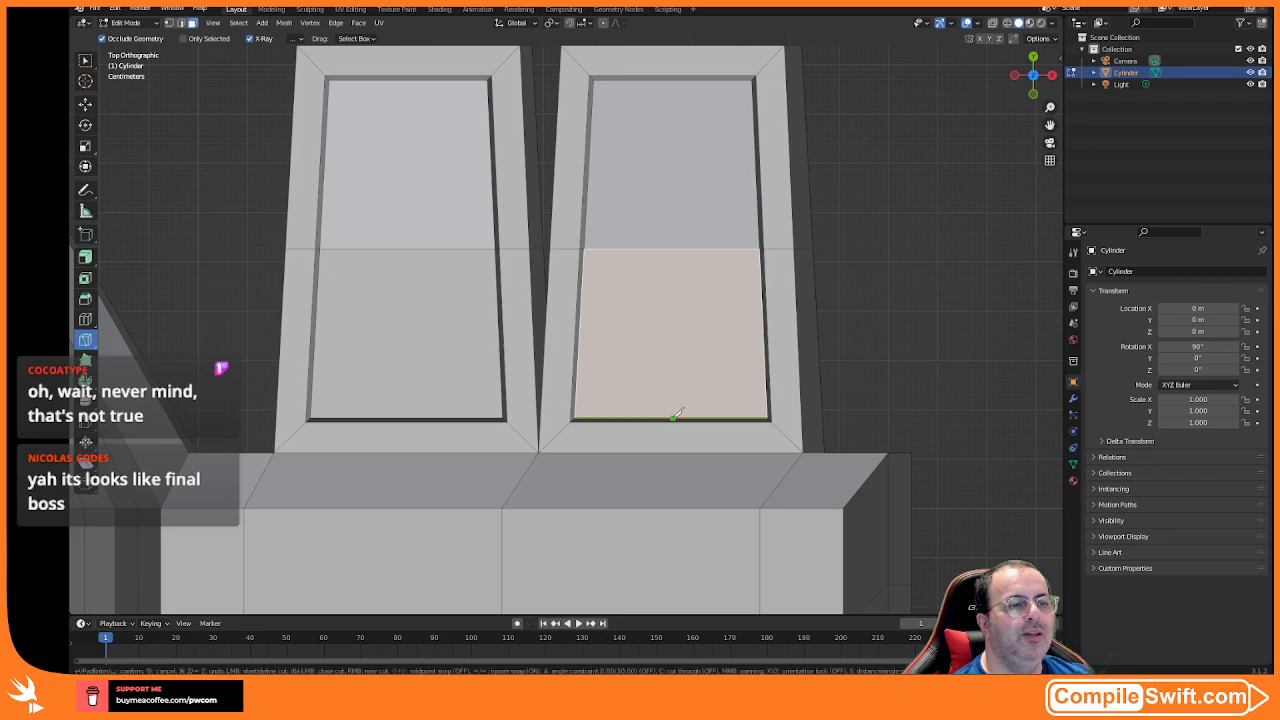
{"action": "left_click", "coordinate": [673, 249]}
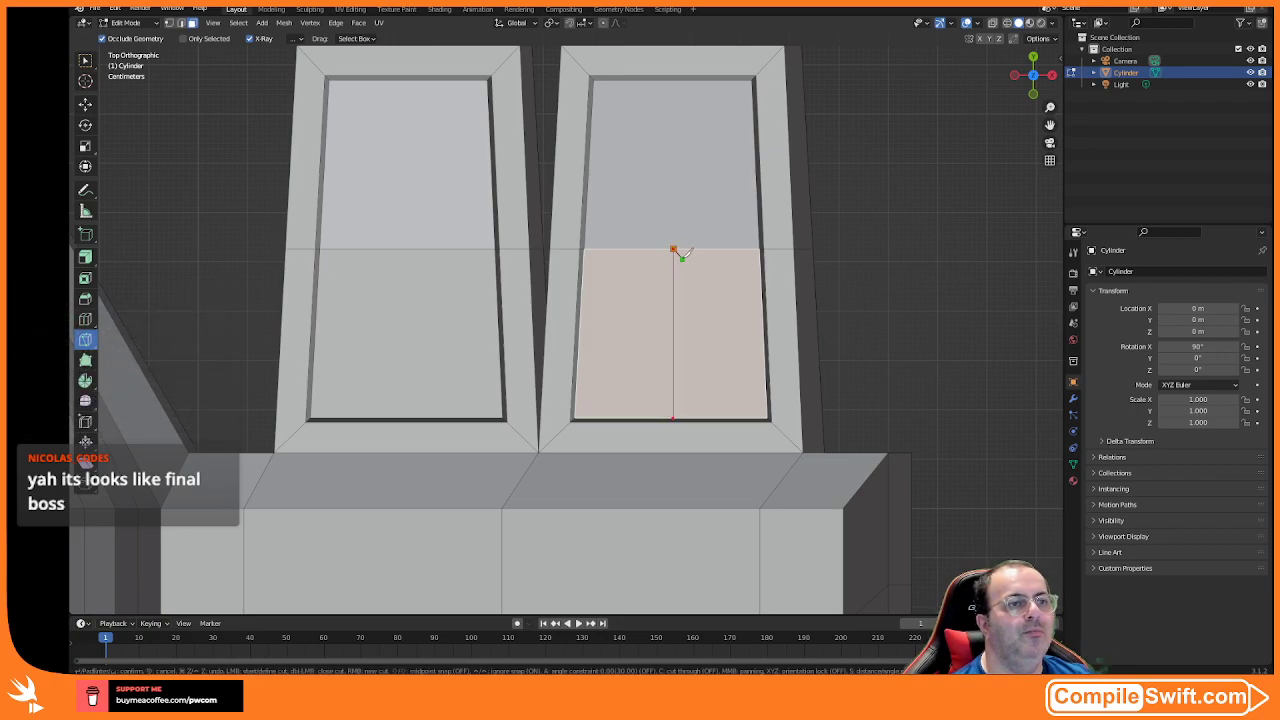
{"action": "key", "text": "Return"}
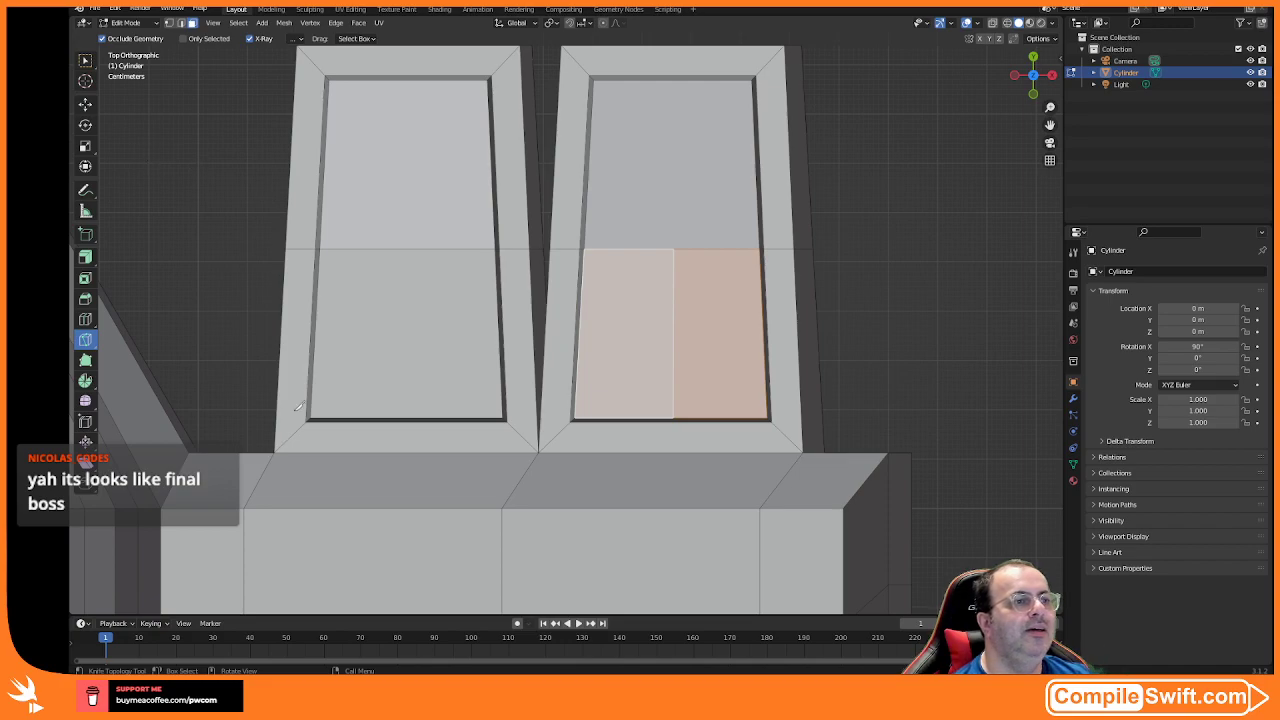
- Try a vertical Knife cut through the middle of the inner block's lower panel face
{"action": "left_click", "coordinate": [407, 417]}
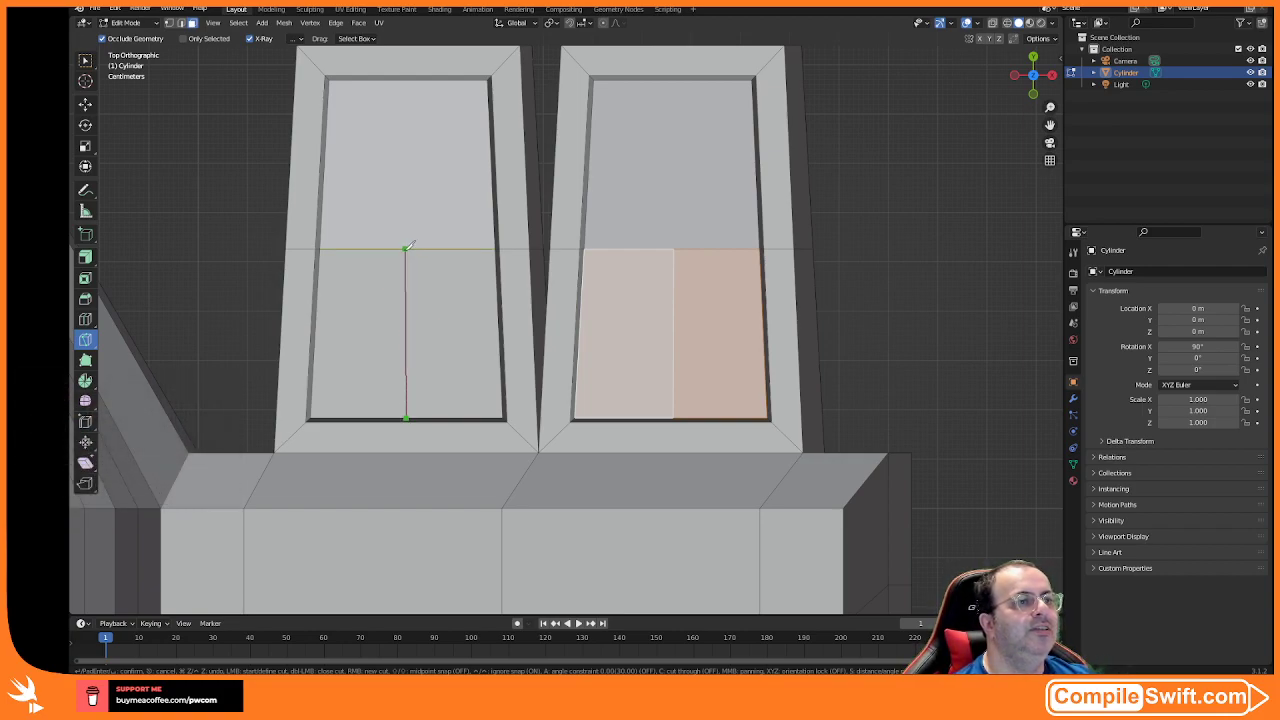
{"action": "left_click", "coordinate": [408, 246]}
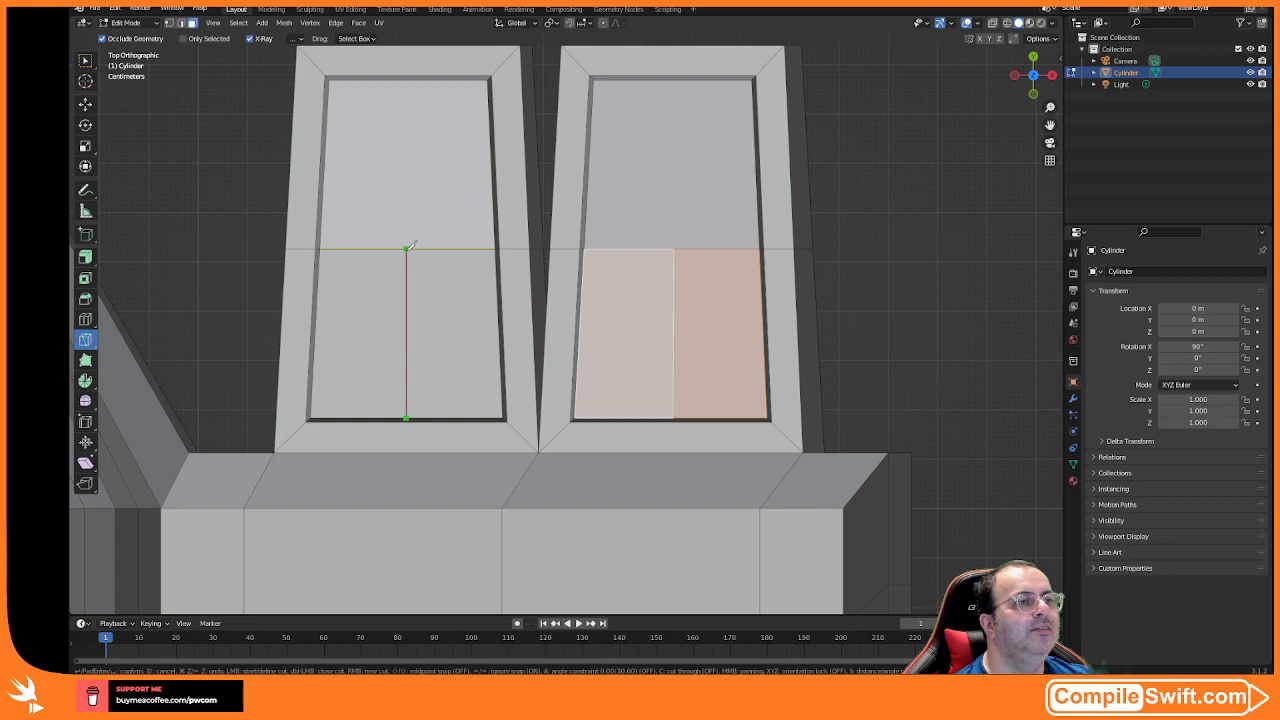
{"action": "key", "text": "Return"}
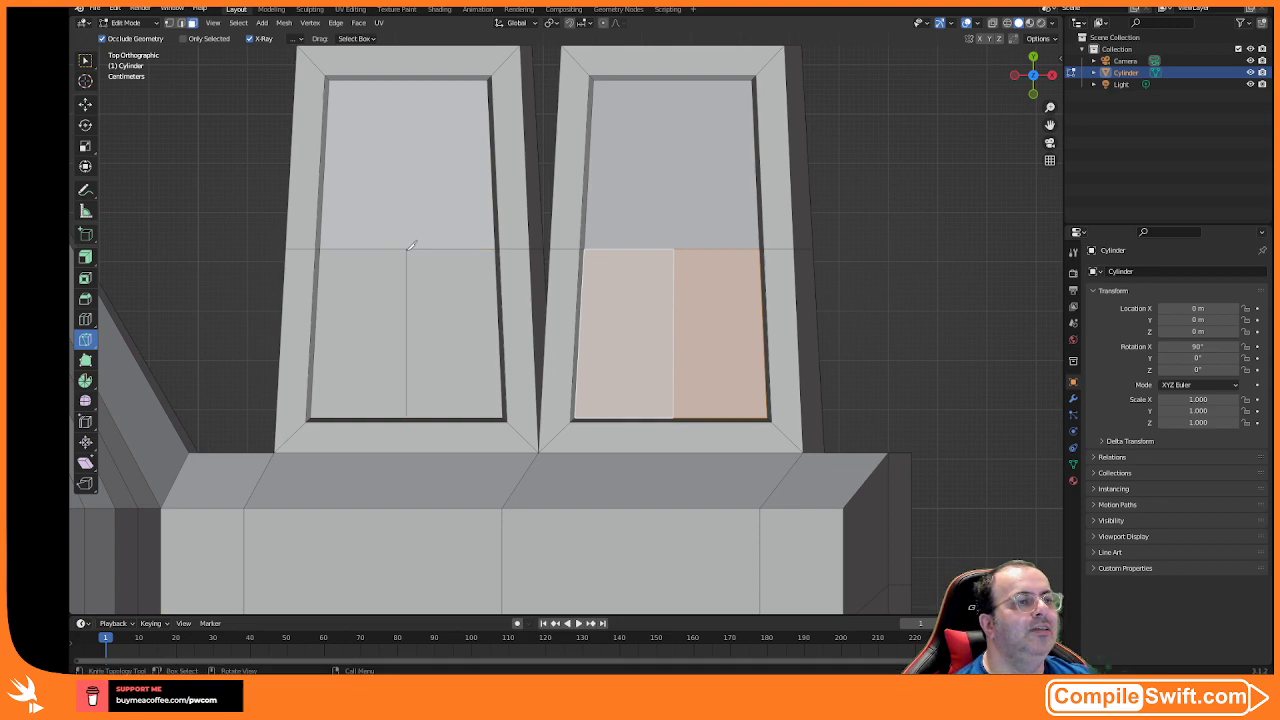
{"action": "key", "text": "ctrl+z"}
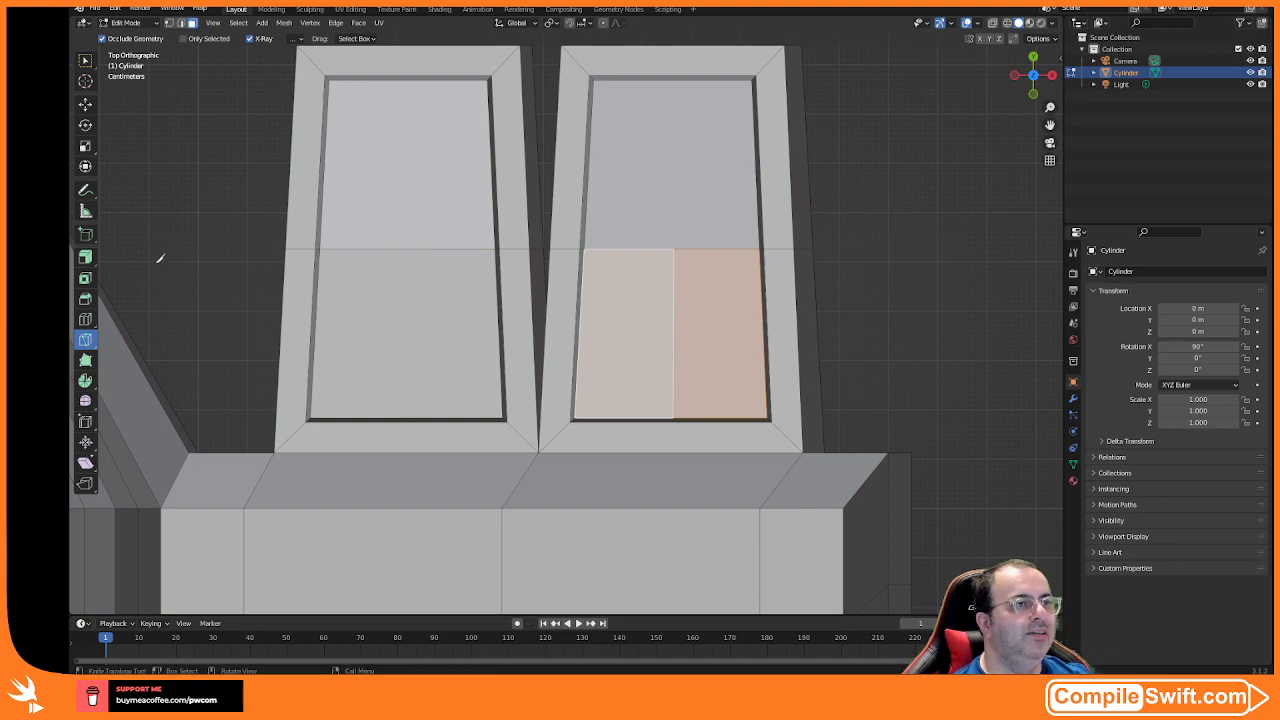
- Divide the lower face of the inner block's raised panel into two halves with a vertical Knife cut
{"action": "left_click", "coordinate": [407, 418]}
{"action": "left_click", "coordinate": [408, 248]}
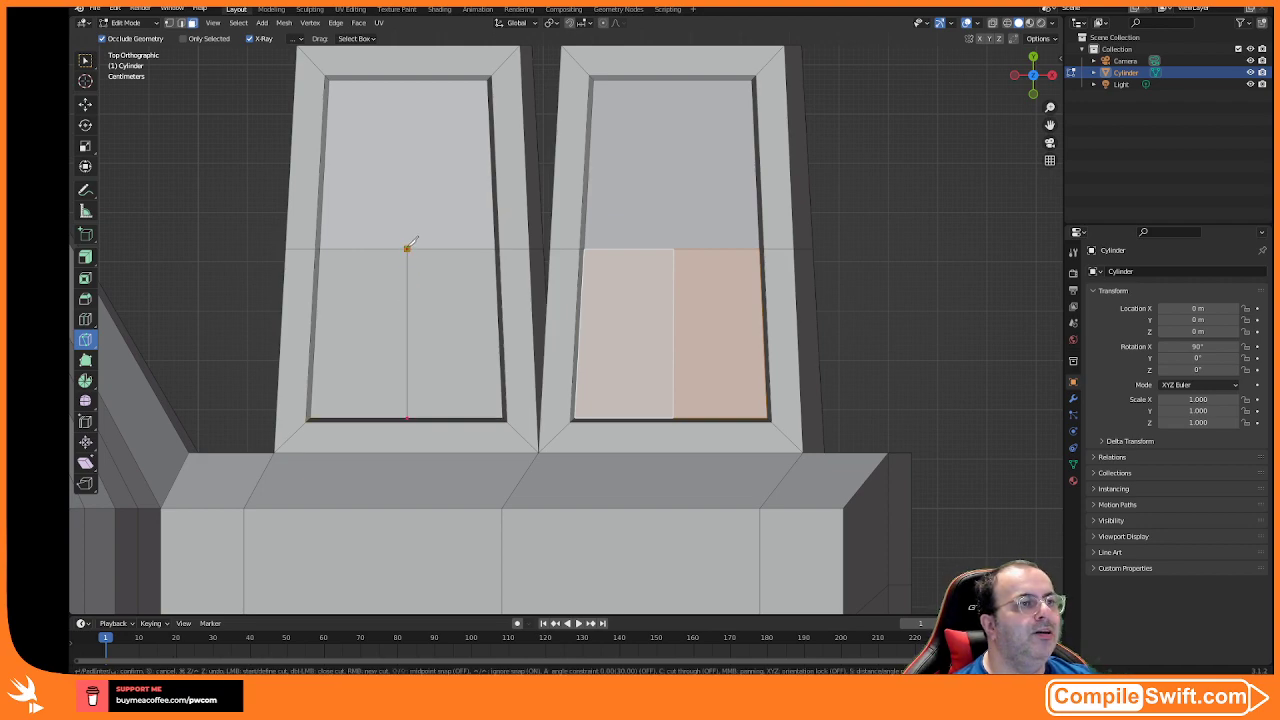
{"action": "key", "text": "Return"}
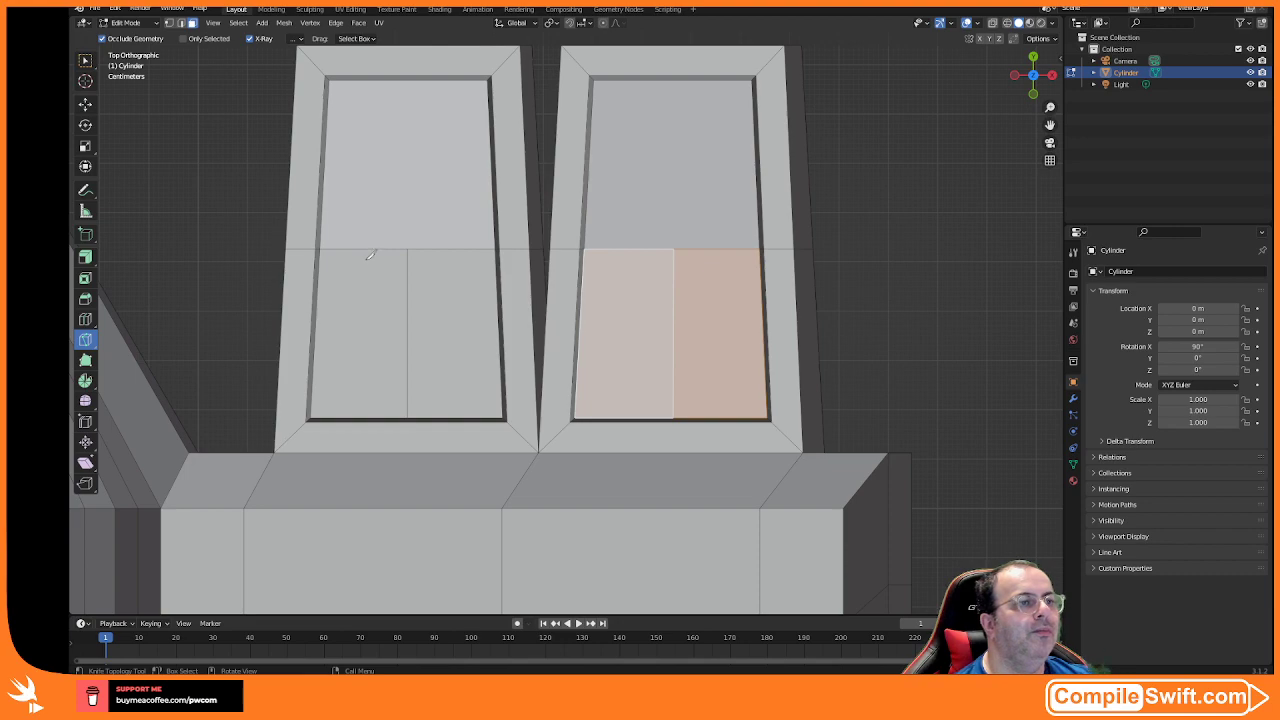
- Check the new half-faces on both panels by selecting them in turn, ending with the outer block's right half selected
{"action": "left_click", "coordinate": [85, 61]}
{"action": "left_click", "coordinate": [397, 299]}
{"action": "left_click", "coordinate": [443, 311]}
{"action": "left_click", "coordinate": [609, 323]}
{"action": "left_click", "coordinate": [722, 320]}
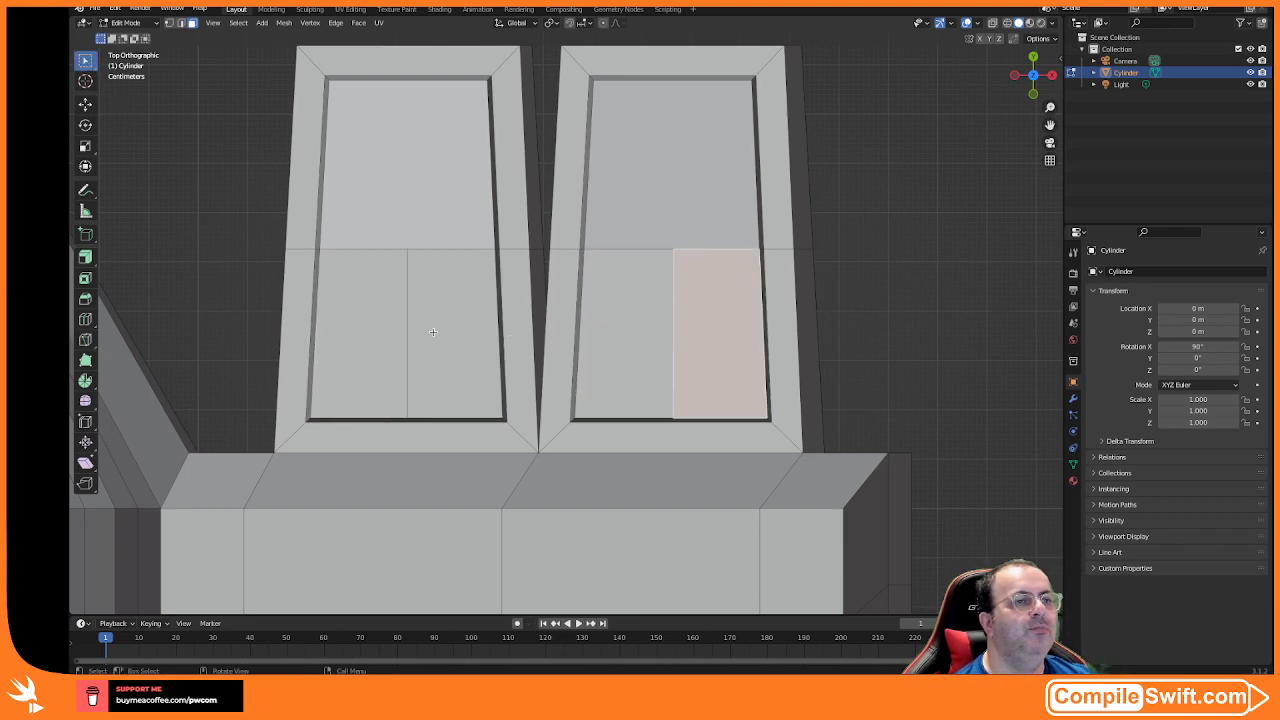
{"action": "scroll", "coordinate": [323, 323], "scroll_direction": "up", "scroll_amount": 2}
{"action": "scroll", "coordinate": [300, 323], "scroll_direction": "down", "scroll_amount": 3}
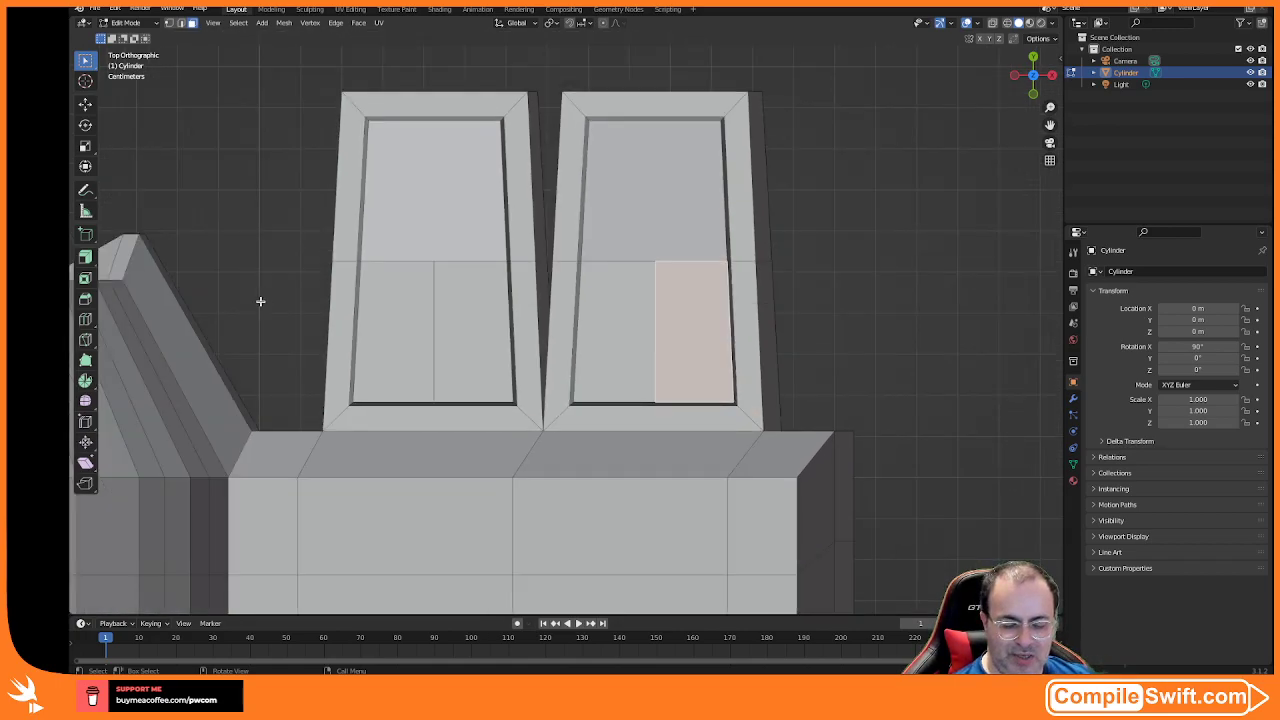
{"action": "middle_click_drag", "start_coordinate": [277, 303], "coordinate": [334, 300], "text": "shift"}
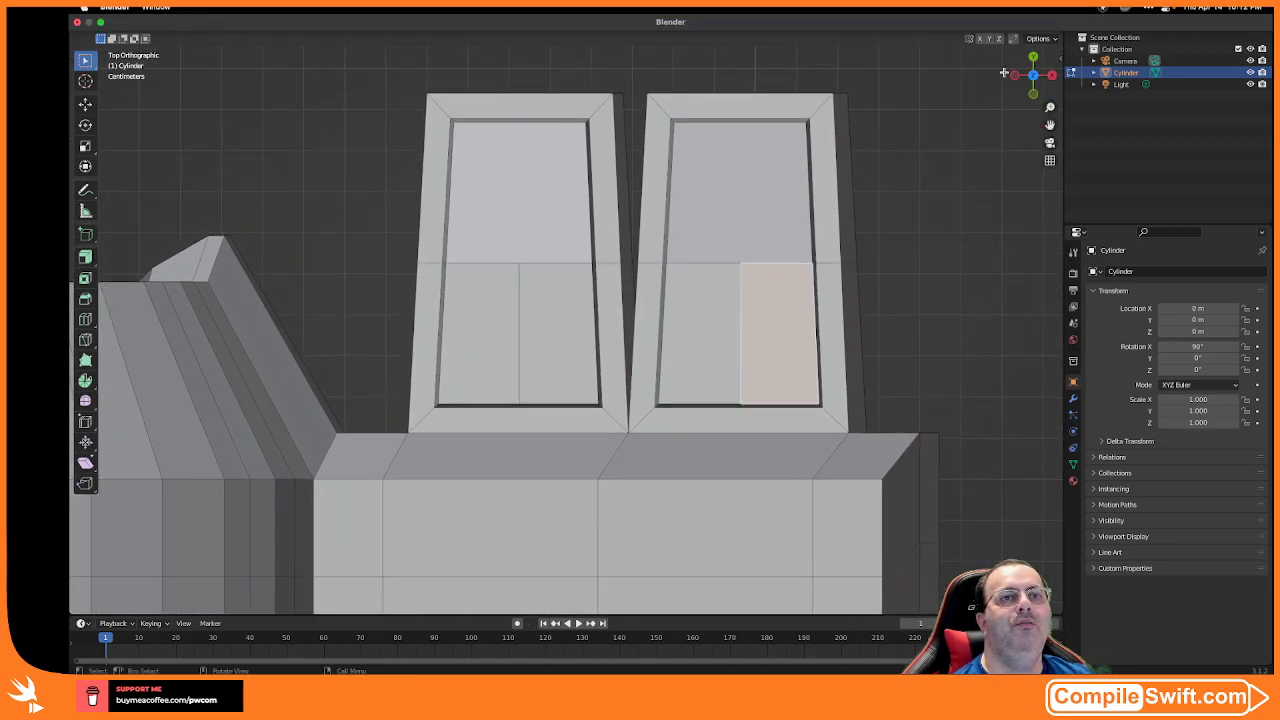
- Enable Cursor Pro and launch Keystroke Pro
{"action": "left_click", "coordinate": [1105, 9]}
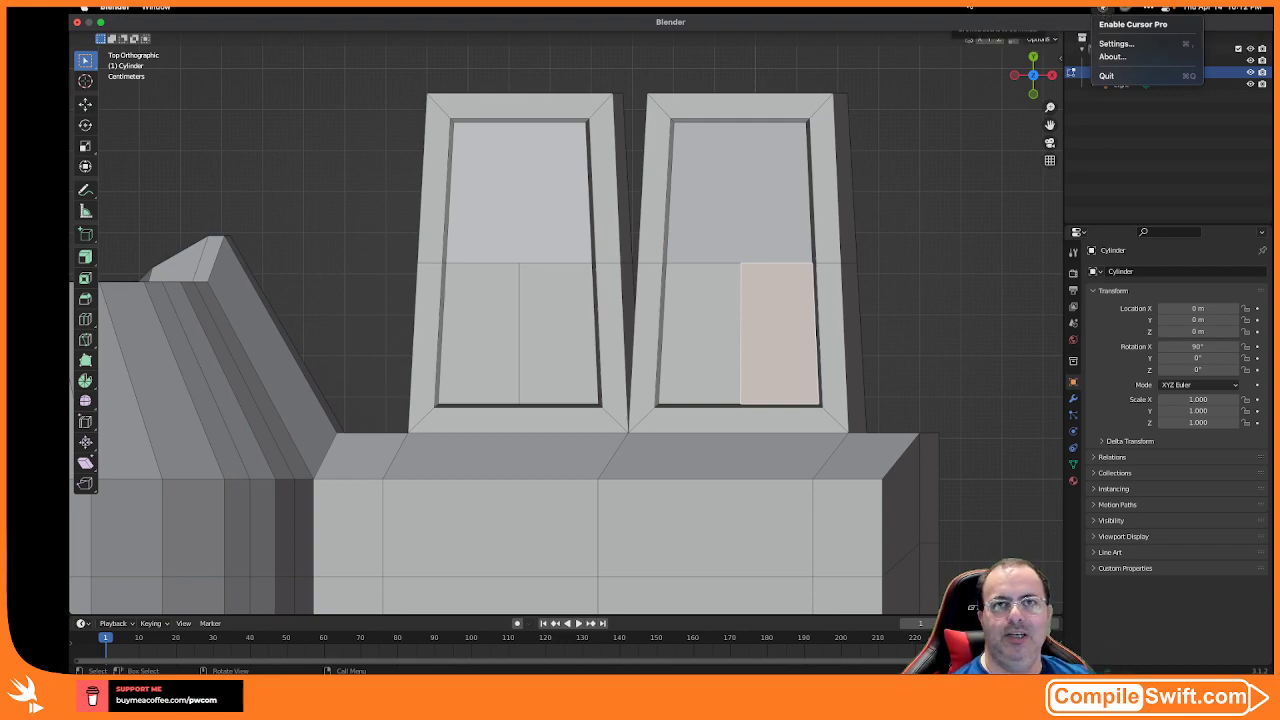
{"action": "left_click", "coordinate": [1133, 24]}
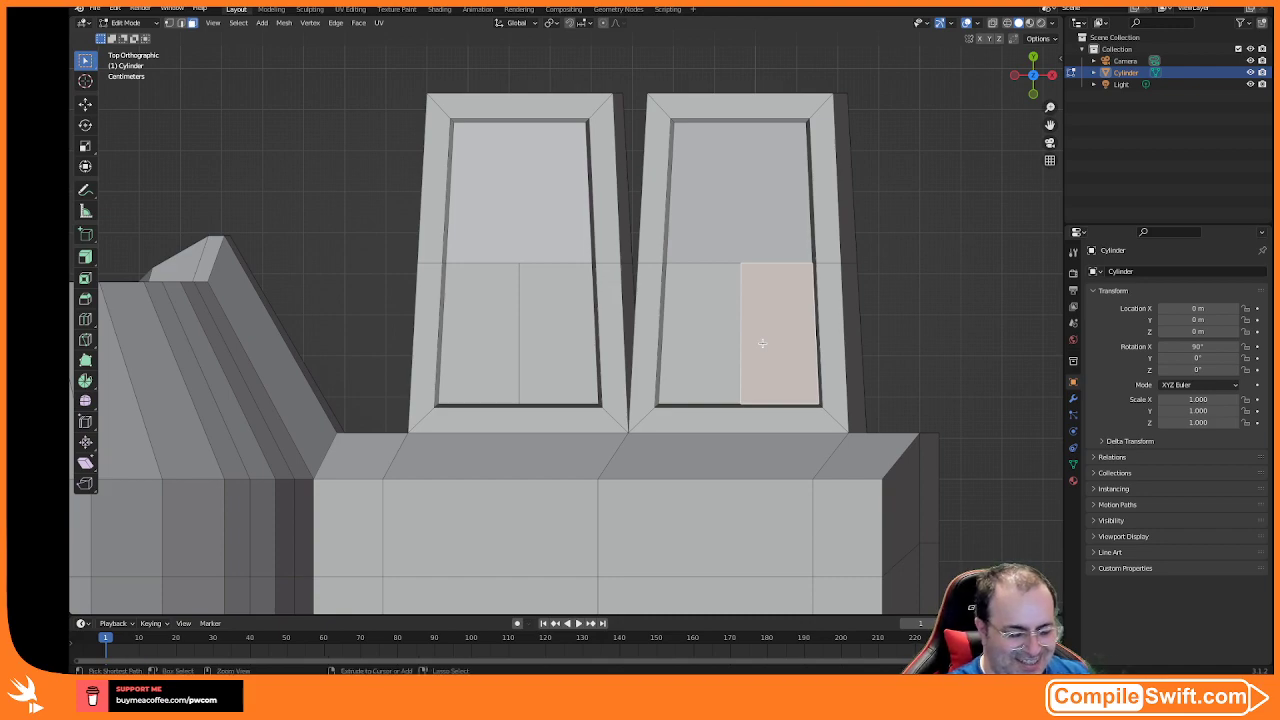
{"action": "key", "text": "alt+space"}
{"action": "type", "text": "key"}
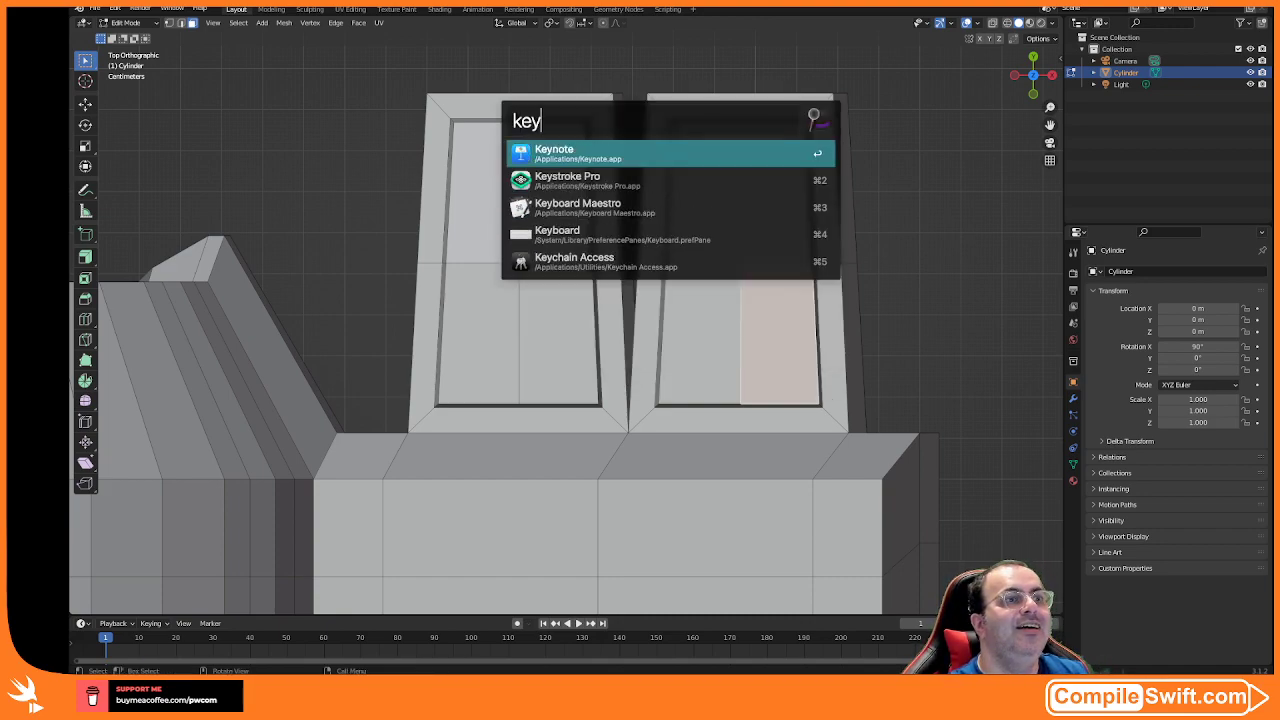
{"action": "key", "text": "Down"}
{"action": "key", "text": "Return"}
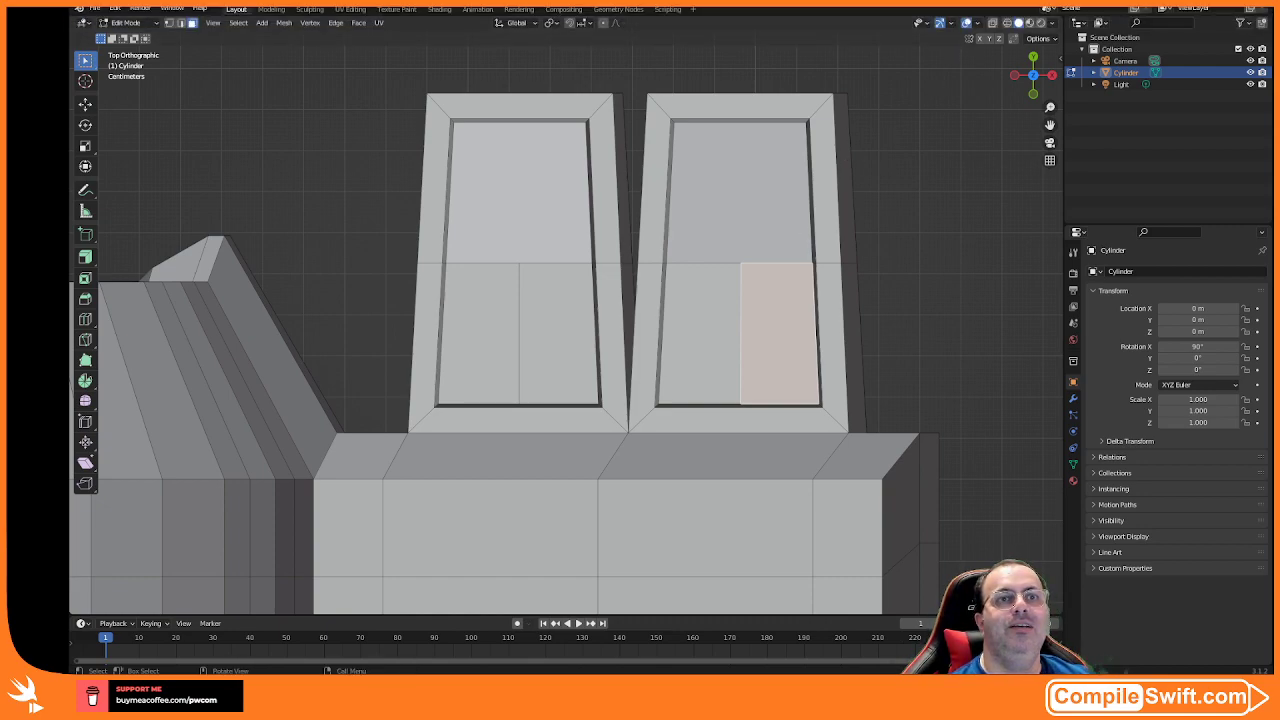
- Toggle the Keystroke Pro display and test it with a series of modifier and arrow keystrokes
{"action": "left_click", "coordinate": [1080, 8]}
{"action": "left_click", "coordinate": [1092, 26]}
{"action": "key", "text": "shift"}
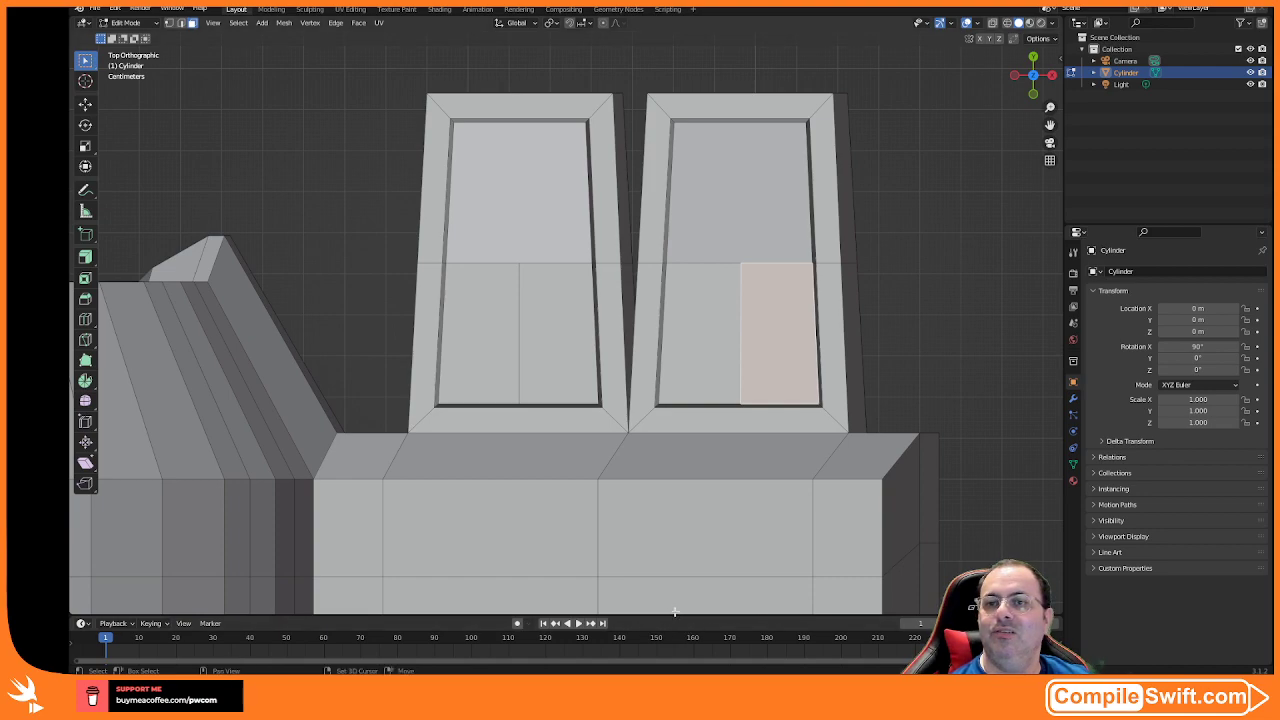
{"action": "key", "text": "shift"}
{"action": "key", "text": "shift+Up"}
{"action": "key", "text": "Right"}
{"action": "key", "text": "Left"}
{"action": "key", "text": "Down"}
{"action": "key", "text": "shift"}
{"action": "key", "text": "Right"}
{"action": "key", "text": "shift+Up"}
{"action": "key", "text": "Up"}
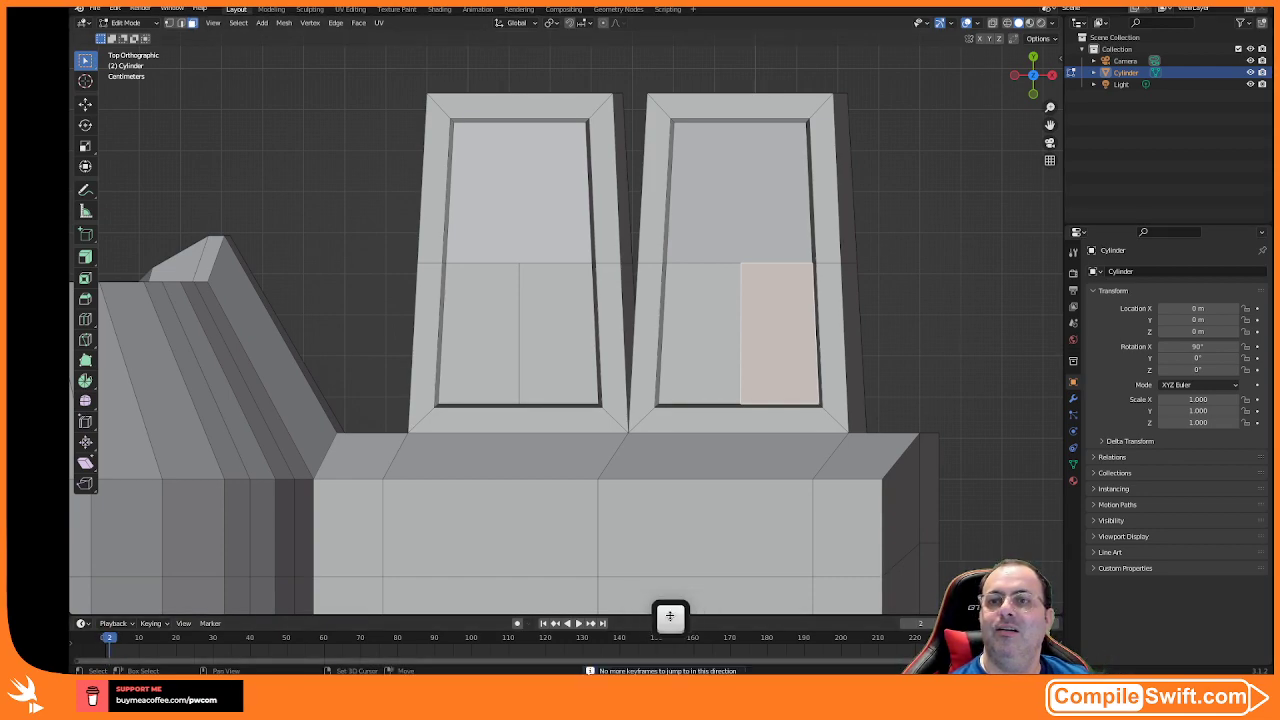
{"action": "key", "text": "shift+Up"}
{"action": "key", "text": "shift+Up"}
{"action": "key", "text": "shift+Right"}
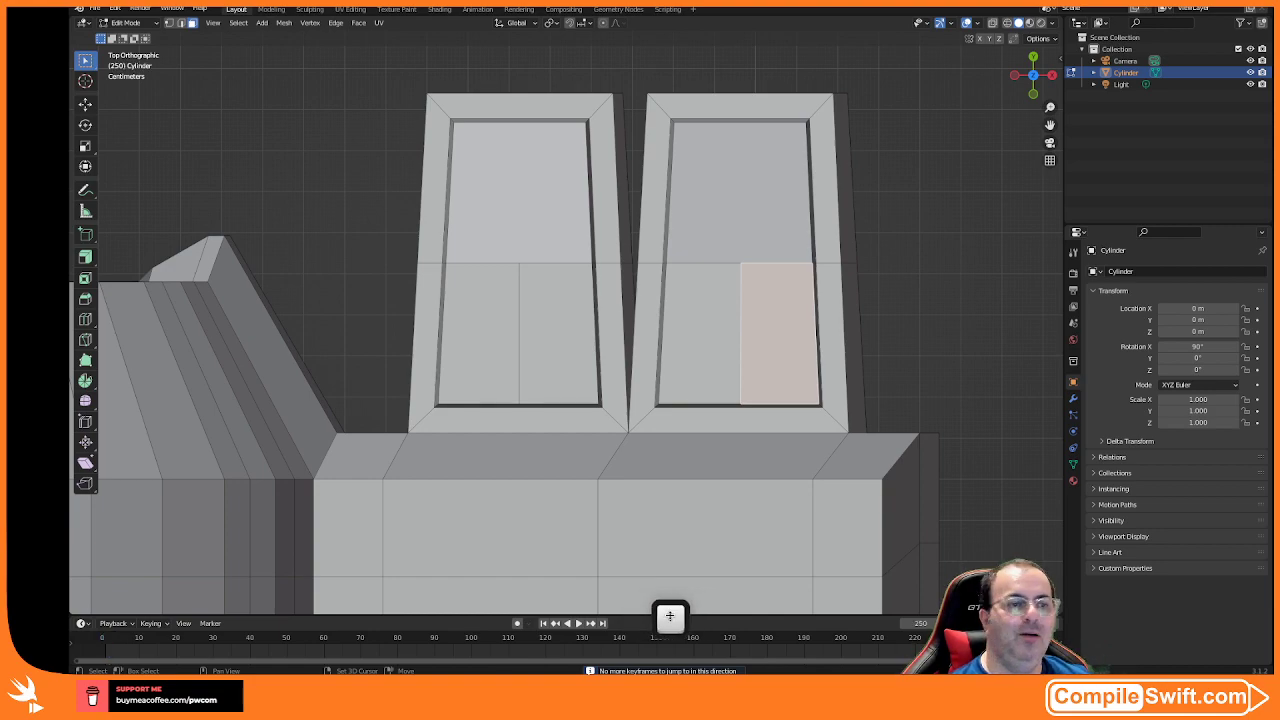
{"action": "left_click", "coordinate": [1078, 9]}
{"action": "left_click", "coordinate": [1089, 25]}
- Inspect the model from the back, right and top views, ending on the two uncut raised panels on the opposite side
{"action": "mouse_move", "coordinate": [251, 323]}
{"action": "middle_mouse_down"}
{"action": "mouse_move", "coordinate": [309, 323]}
{"action": "mouse_move", "coordinate": [260, 289]}
{"action": "mouse_move", "coordinate": [270, 313]}
{"action": "middle_mouse_up"}
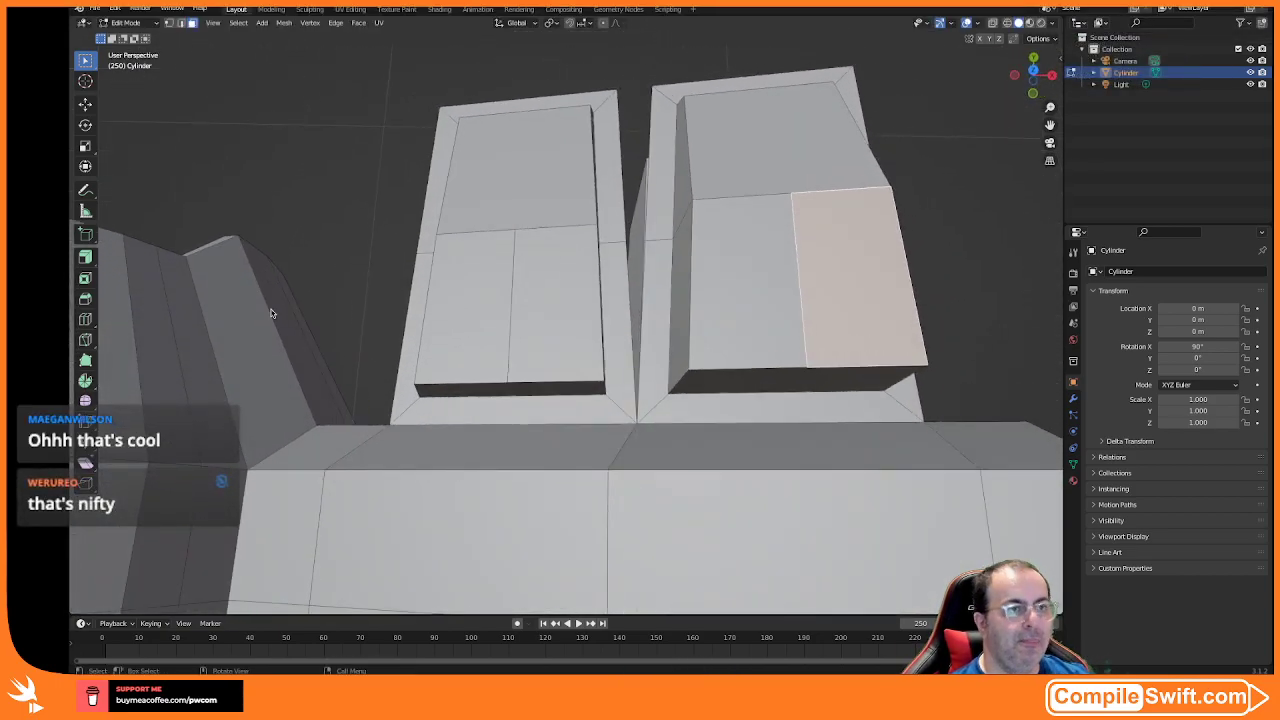
{"action": "left_click", "coordinate": [1037, 54]}
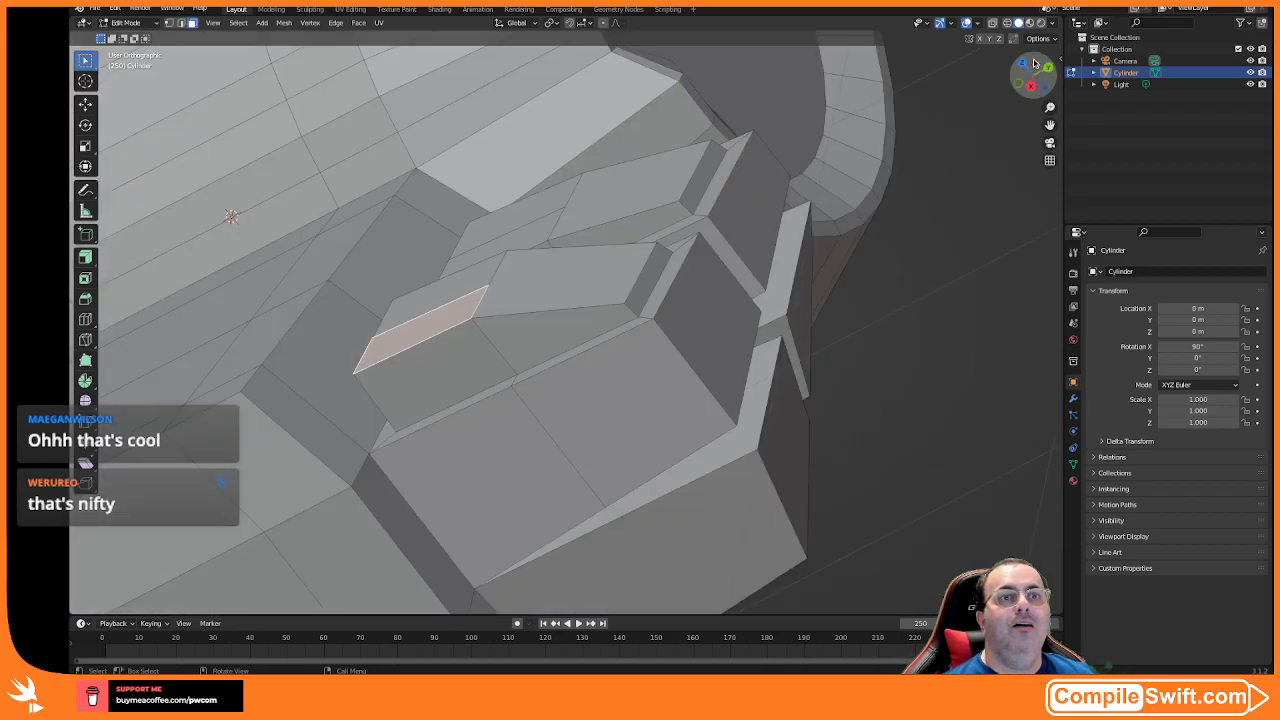
{"action": "left_click", "coordinate": [1035, 78]}
{"action": "left_click", "coordinate": [1035, 78]}
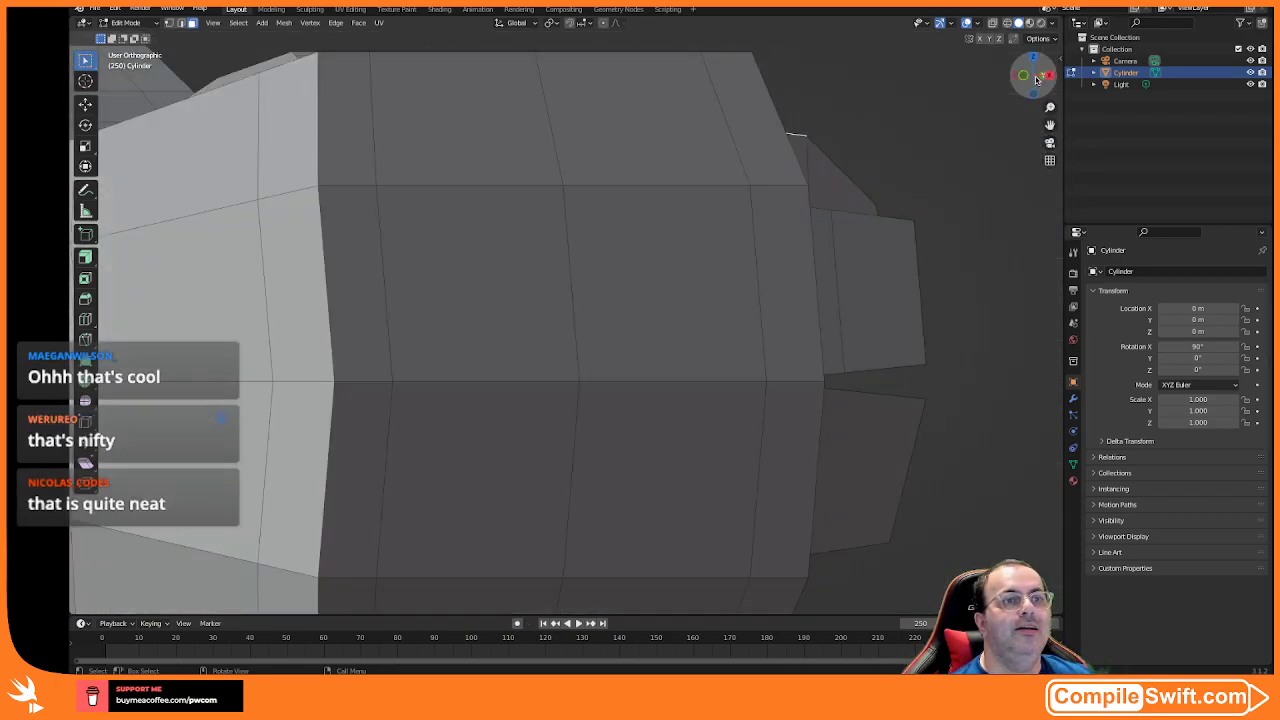
{"action": "scroll", "coordinate": [766, 266], "scroll_direction": "up", "scroll_amount": 4}
{"action": "scroll", "coordinate": [774, 263], "scroll_direction": "down", "scroll_amount": 8}
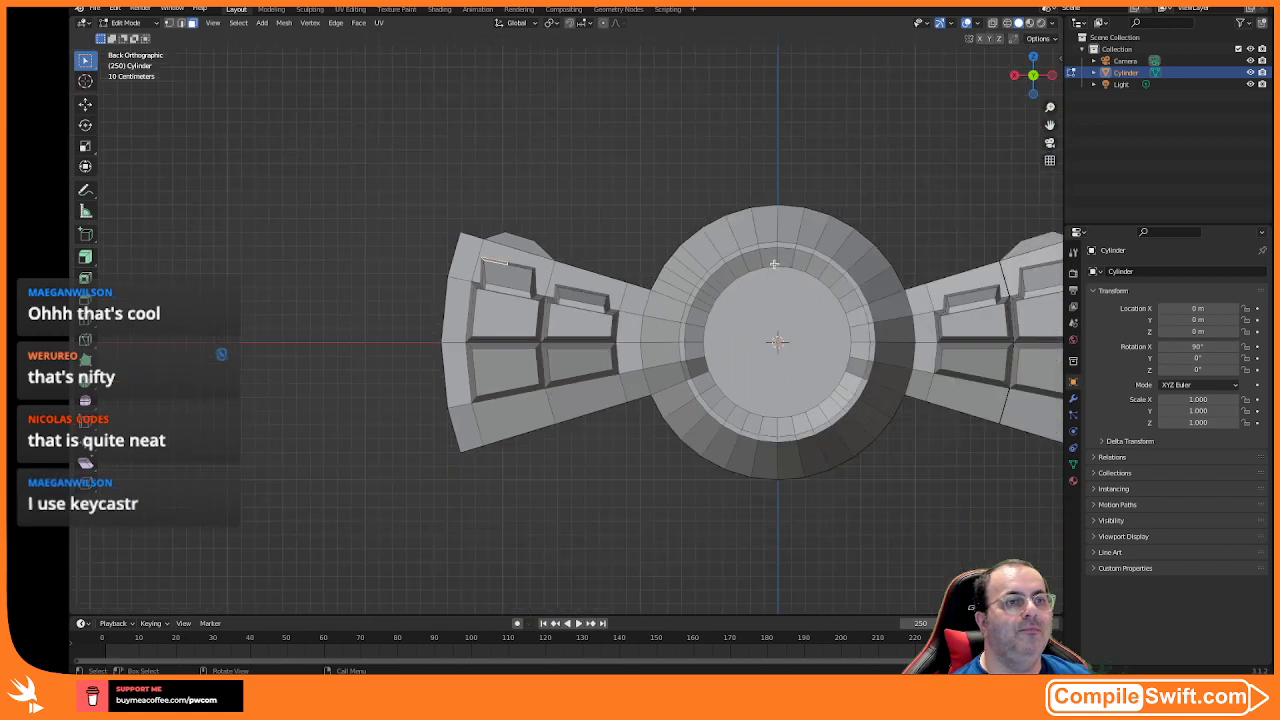
{"action": "left_click", "coordinate": [1017, 76]}
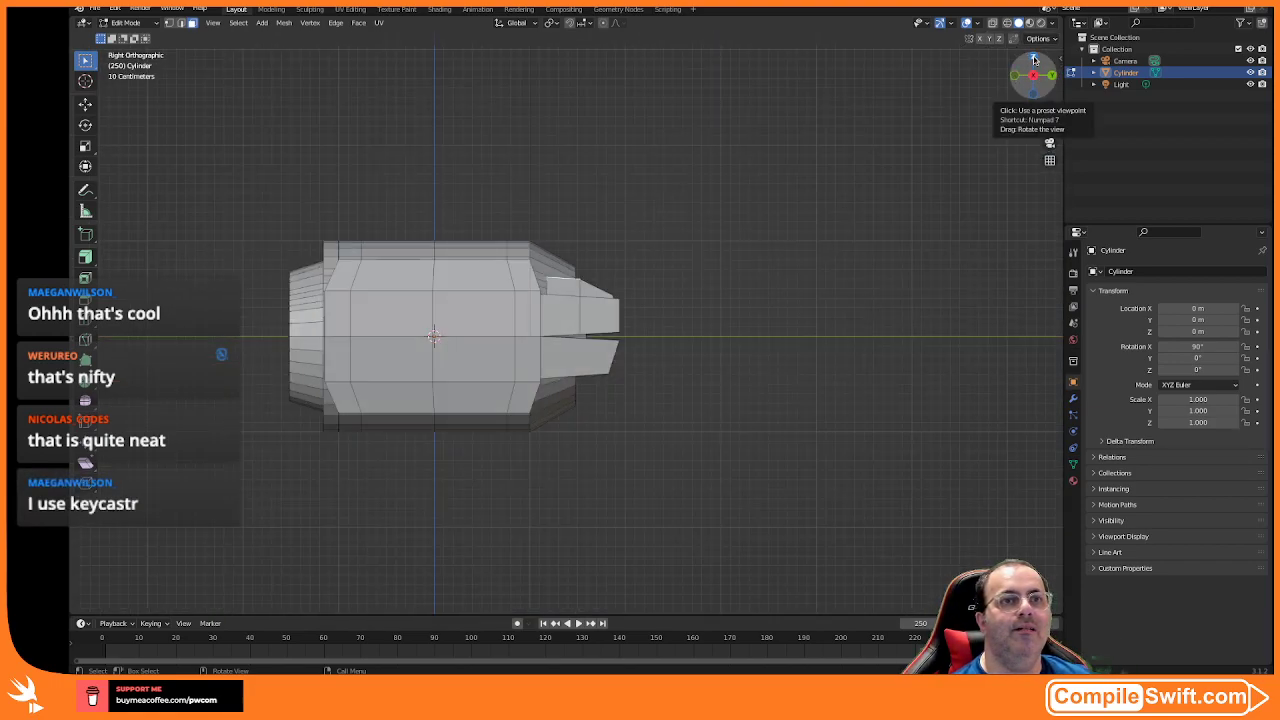
{"action": "left_click", "coordinate": [1030, 58]}
{"action": "middle_click_drag", "start_coordinate": [303, 333], "coordinate": [652, 293], "text": "shift"}
{"action": "scroll", "coordinate": [551, 282], "scroll_direction": "down", "scroll_amount": 3}
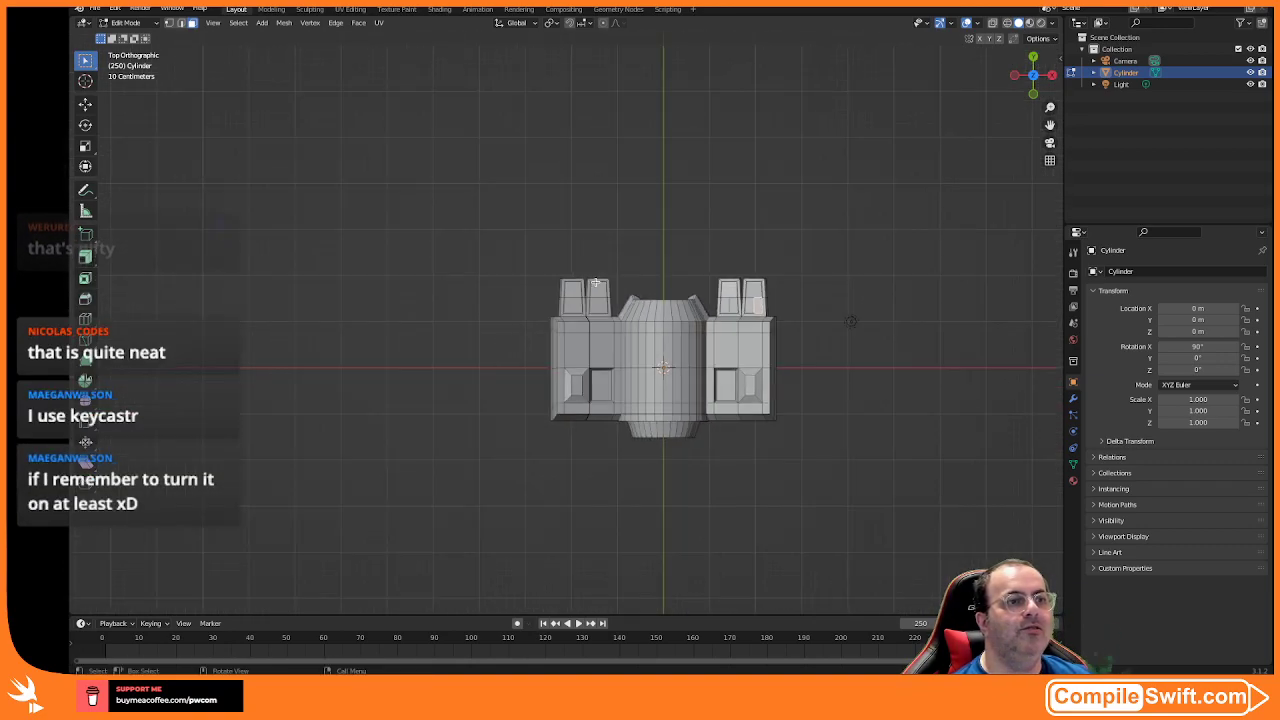
{"action": "scroll", "coordinate": [672, 245], "scroll_direction": "up", "scroll_amount": 10}
{"action": "middle_click_drag", "start_coordinate": [672, 245], "coordinate": [471, 420], "text": "shift"}
{"action": "scroll", "coordinate": [584, 330], "scroll_direction": "up", "scroll_amount": 3}
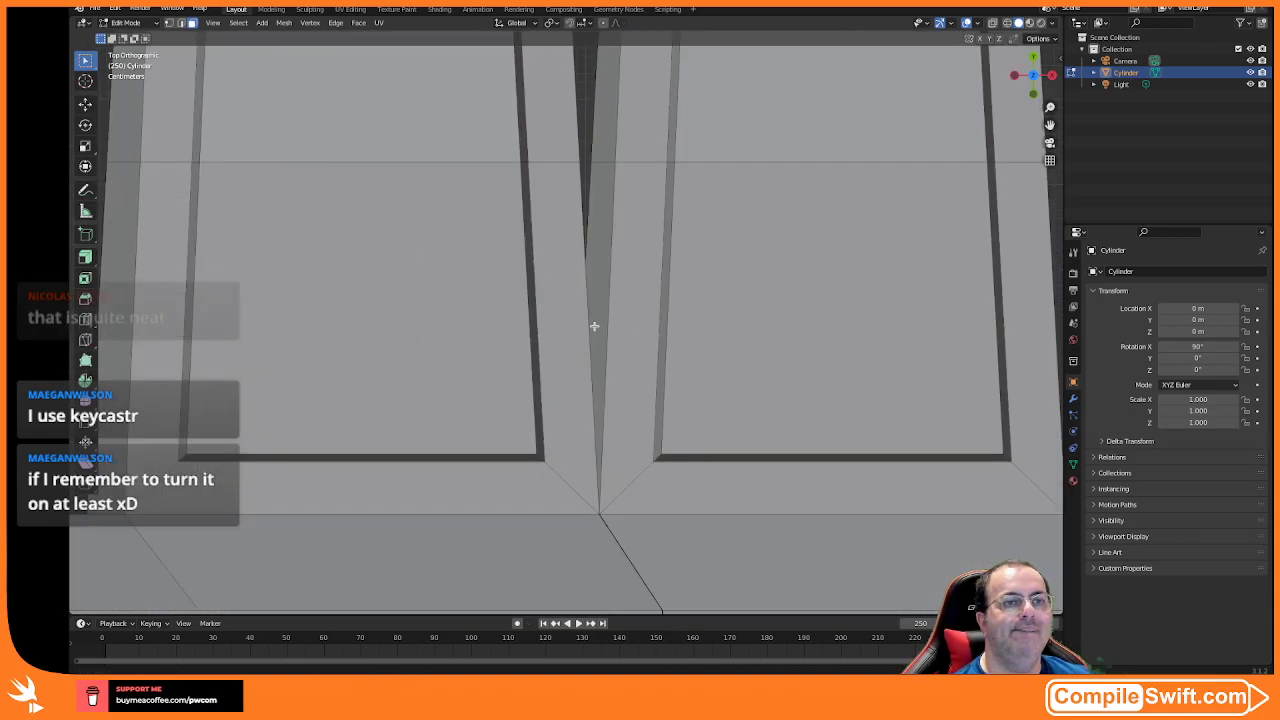
{"action": "scroll", "coordinate": [590, 332], "scroll_direction": "down", "scroll_amount": 2}
{"action": "middle_click_drag", "start_coordinate": [592, 346], "coordinate": [590, 362], "text": "shift"}
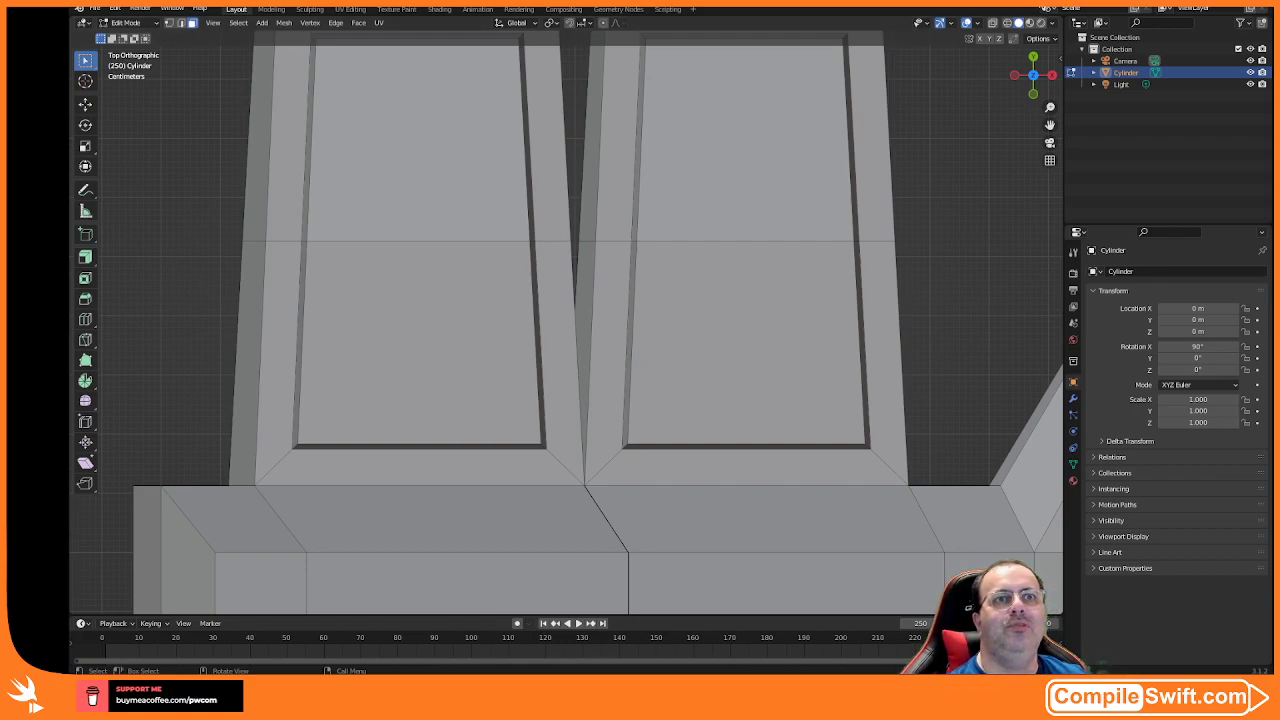
- Switch to the Keystroke Pro settings, review the keystroke appearance options and close the window
{"action": "left_click", "coordinate": [1083, 9]}
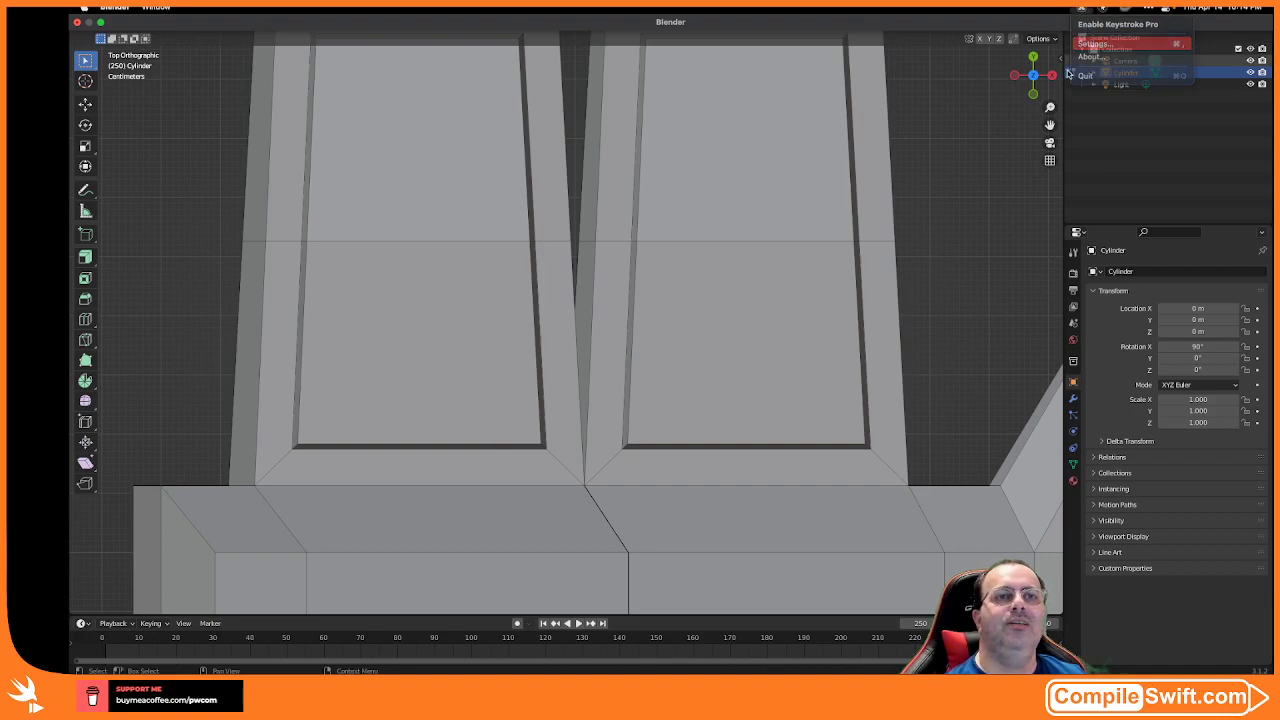
{"action": "left_click", "coordinate": [1095, 44]}
{"action": "left_click_drag", "start_coordinate": [771, 205], "coordinate": [557, 118]}
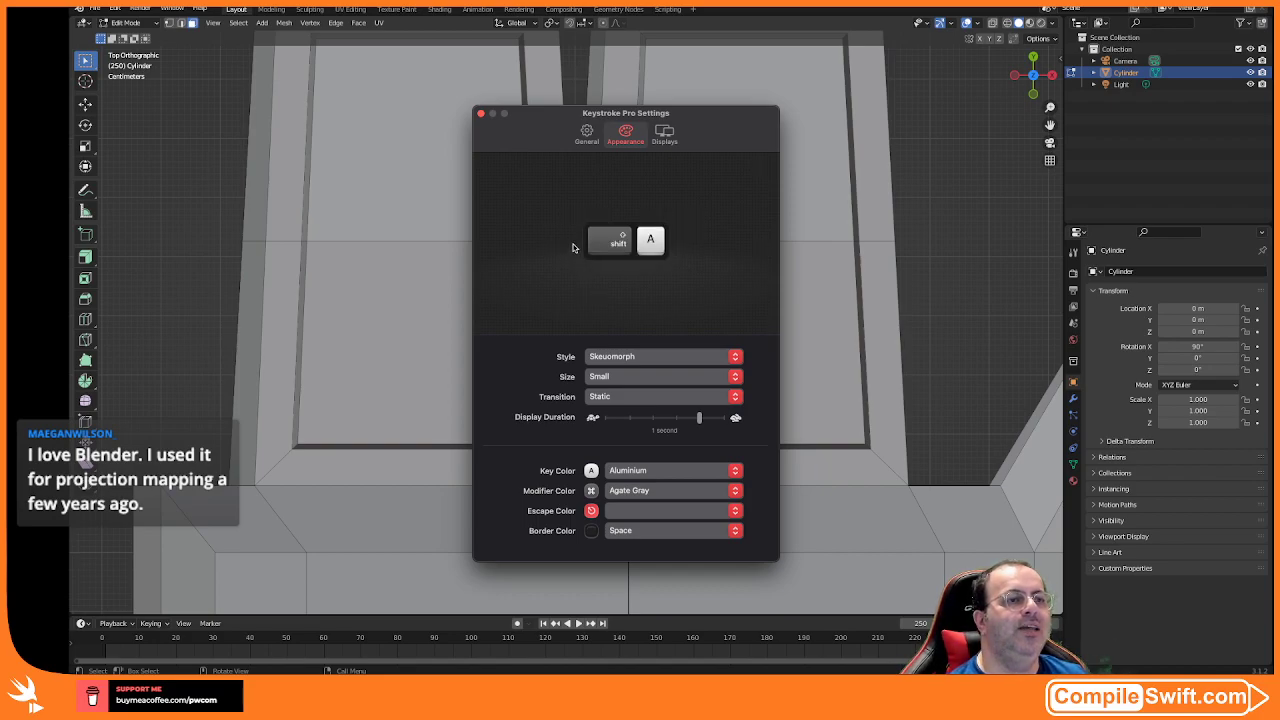
{"action": "left_click", "coordinate": [480, 113]}
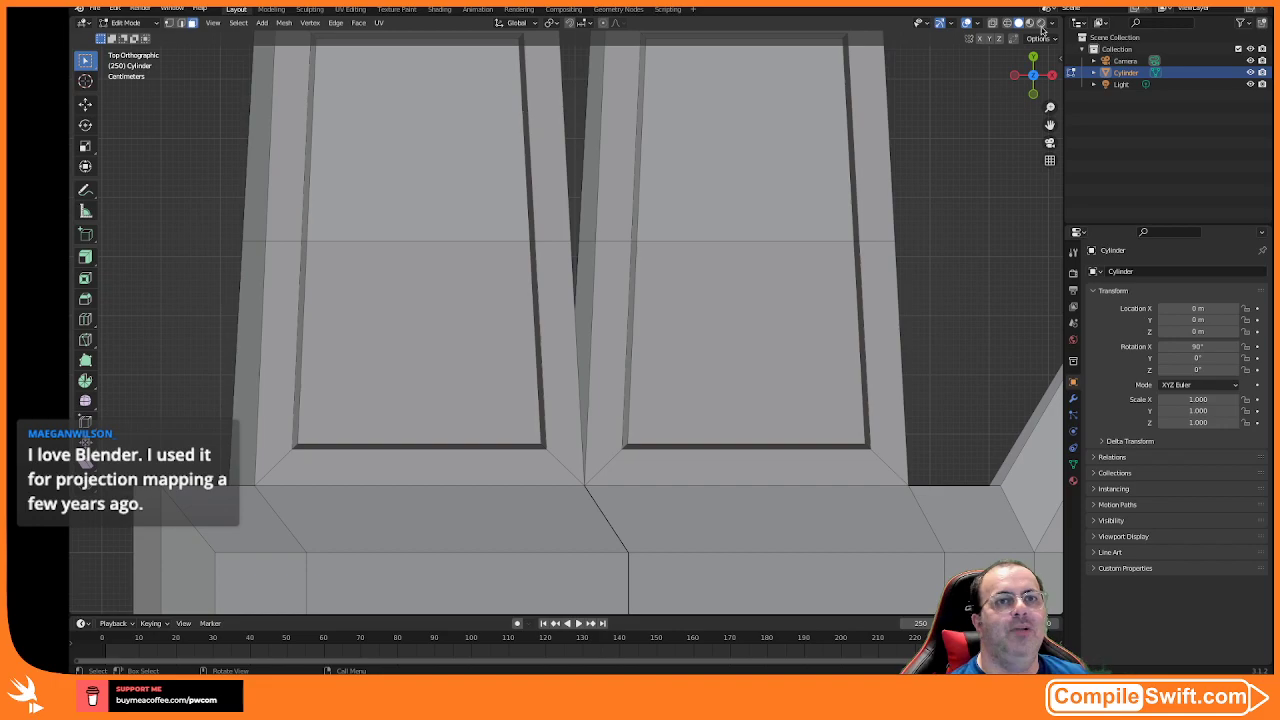
- Try the Rhombus pointer shape in the Cursor Pro appearance settings, restore Ellipse and close the window
{"action": "left_click", "coordinate": [1110, 9]}
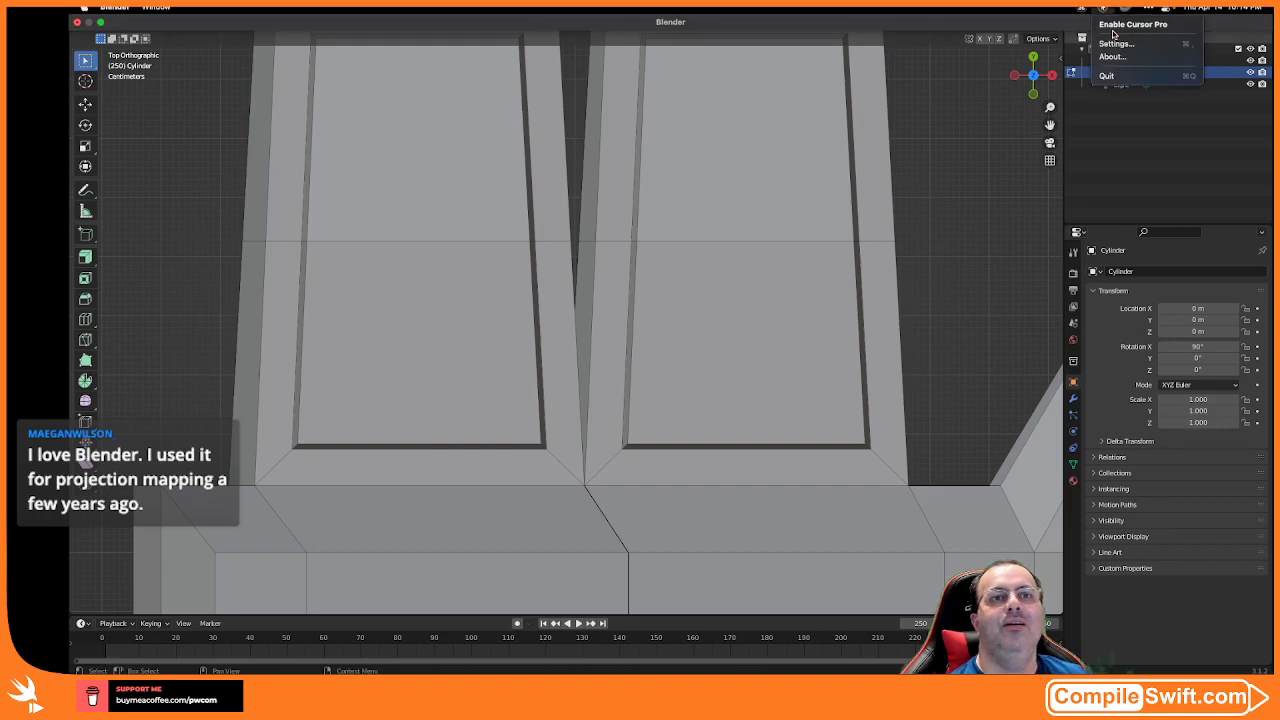
{"action": "left_click", "coordinate": [1115, 44]}
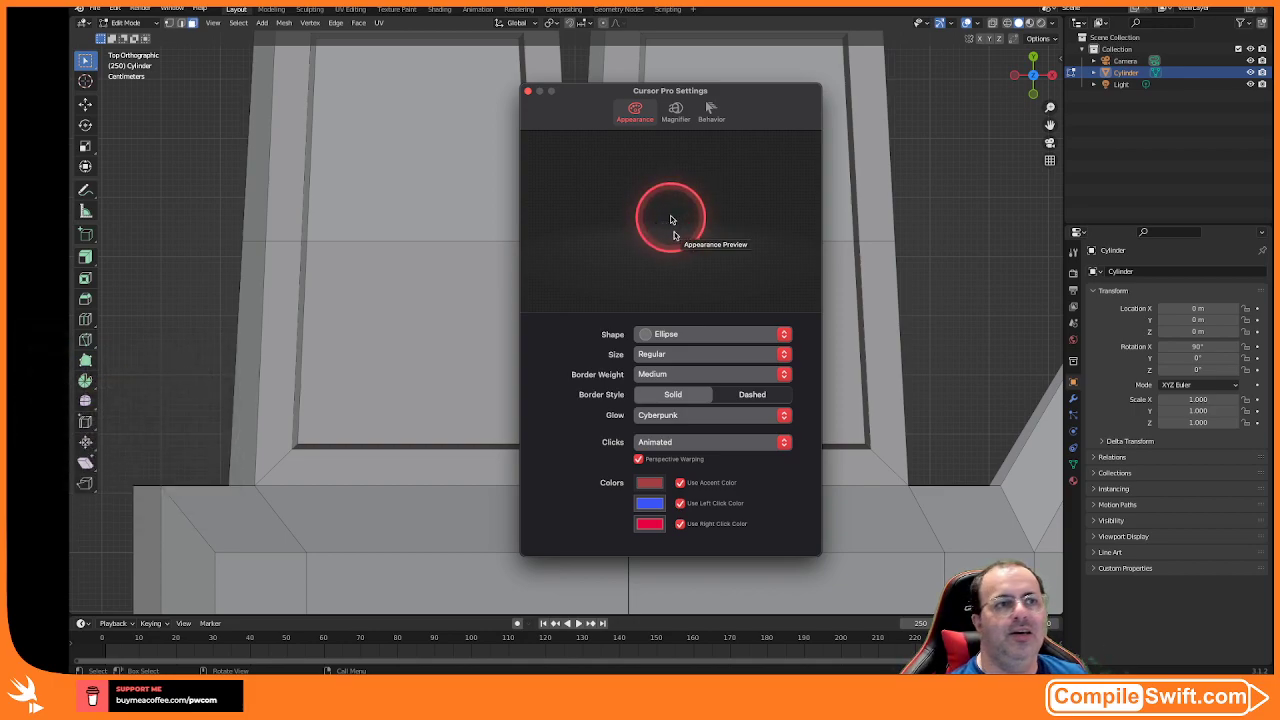
{"action": "left_click", "coordinate": [680, 334]}
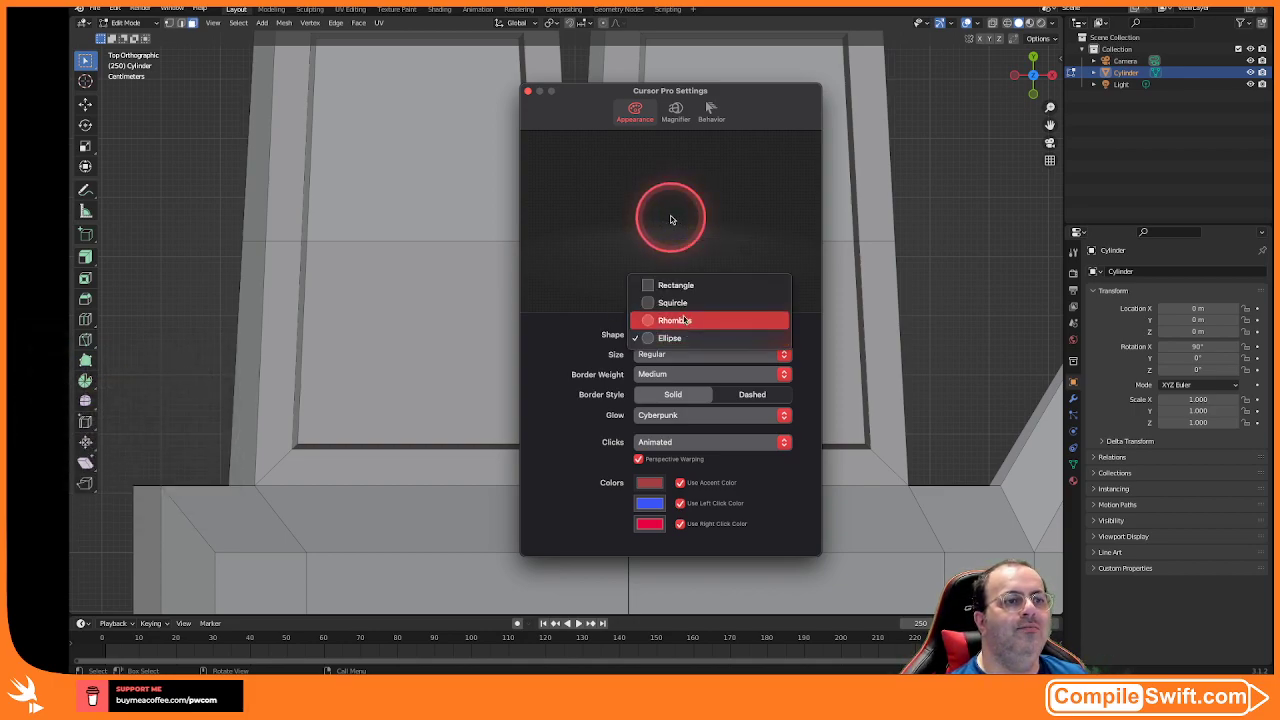
{"action": "left_click", "coordinate": [684, 320]}
{"action": "left_click", "coordinate": [685, 338]}
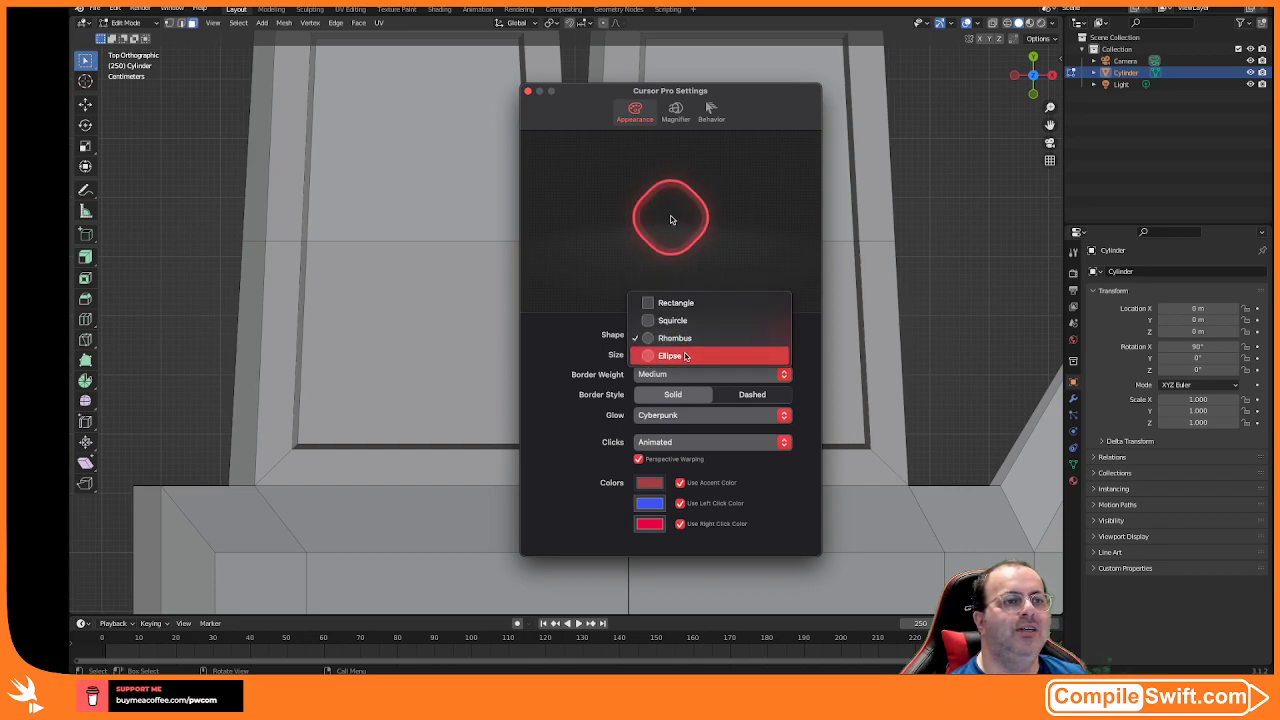
{"action": "left_click", "coordinate": [685, 356]}
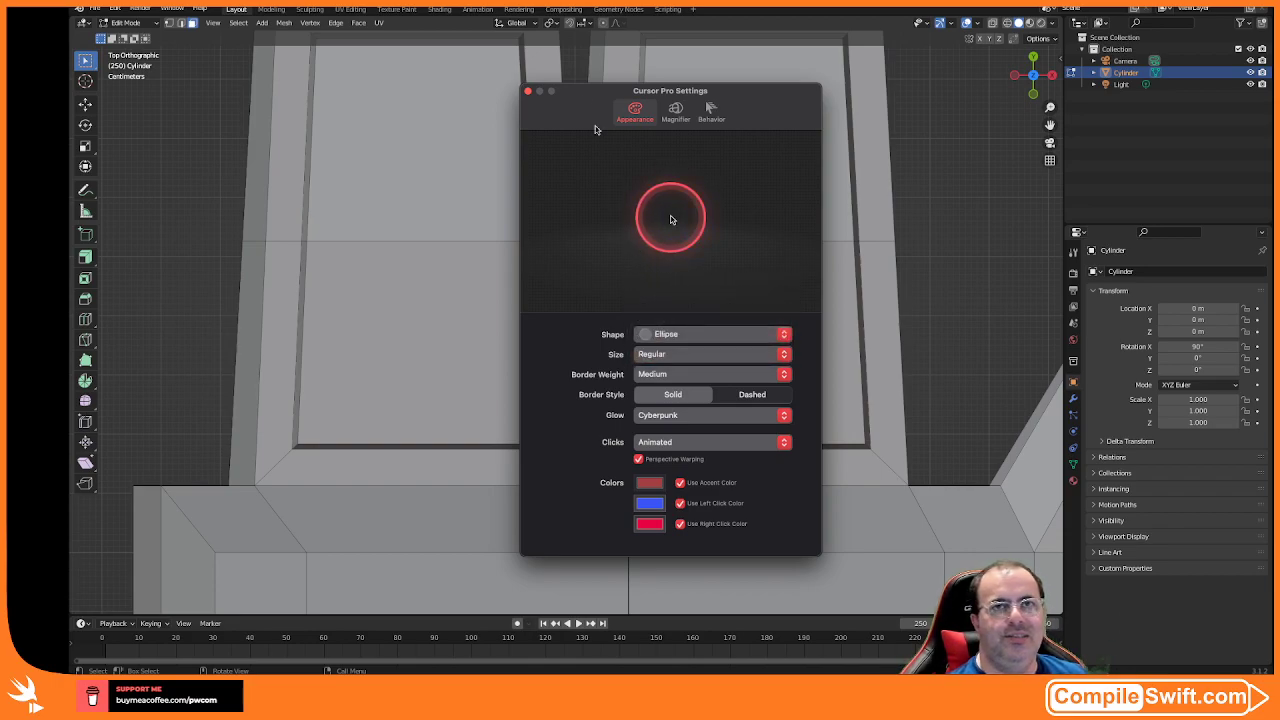
{"action": "left_click", "coordinate": [529, 92]}
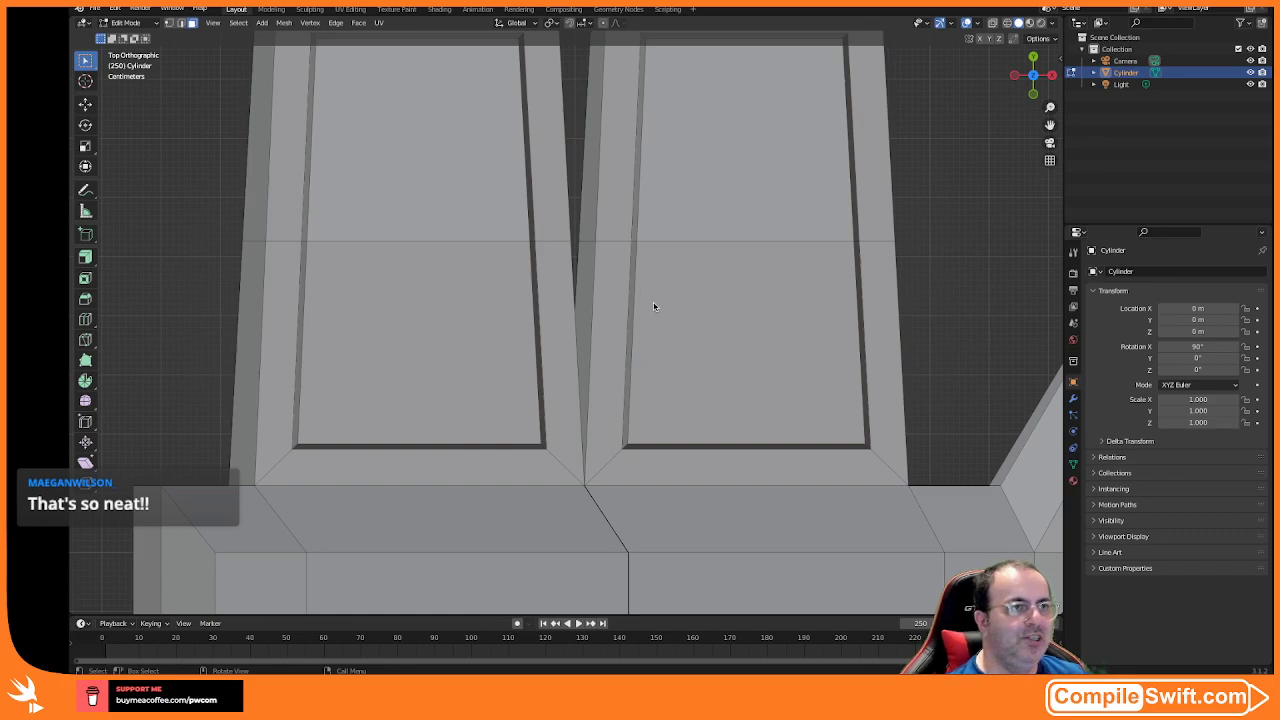
- Select the lower faces of both uncut raised panels on the negative-X side's outer and inner blocks
{"action": "scroll", "coordinate": [624, 295], "scroll_direction": "down", "scroll_amount": 2}
{"action": "scroll", "coordinate": [624, 296], "scroll_direction": "down", "scroll_amount": 6}
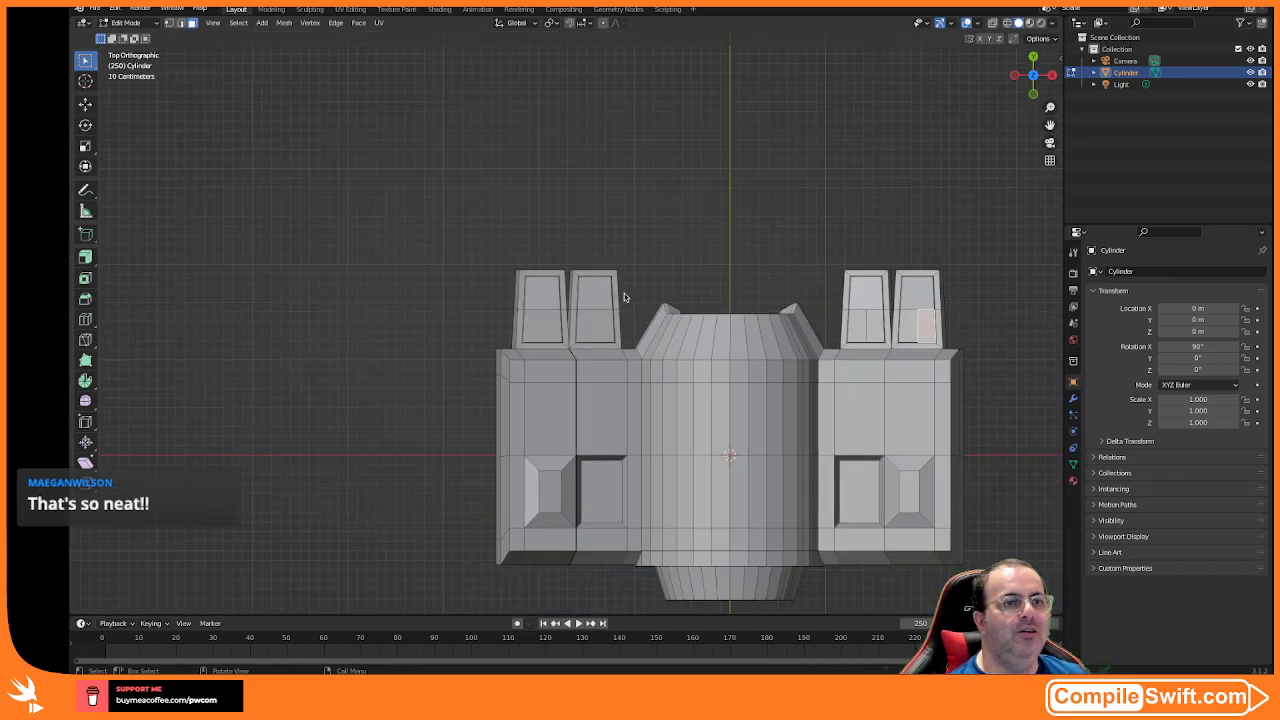
{"action": "scroll", "coordinate": [624, 296], "scroll_direction": "up", "scroll_amount": 4}
{"action": "scroll", "coordinate": [624, 296], "scroll_direction": "up", "scroll_amount": 5}
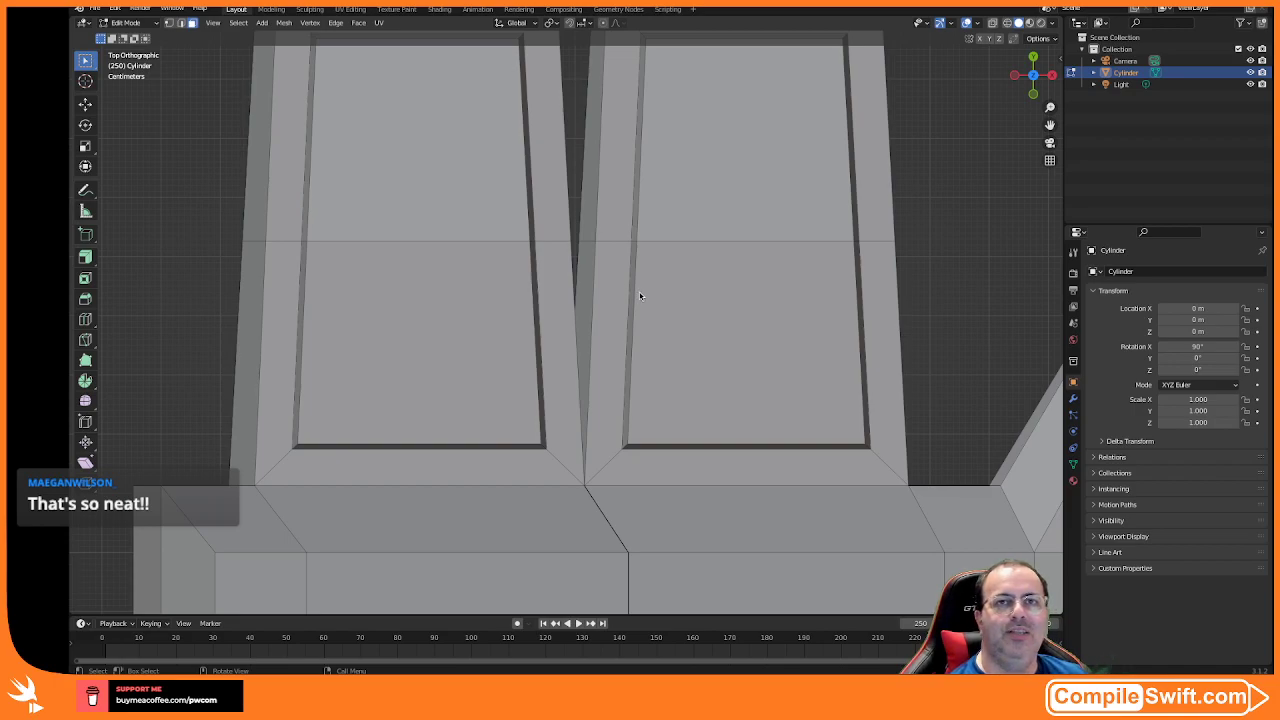
{"action": "scroll", "coordinate": [622, 280], "scroll_direction": "down", "scroll_amount": 9}
{"action": "scroll", "coordinate": [622, 278], "scroll_direction": "up", "scroll_amount": 5}
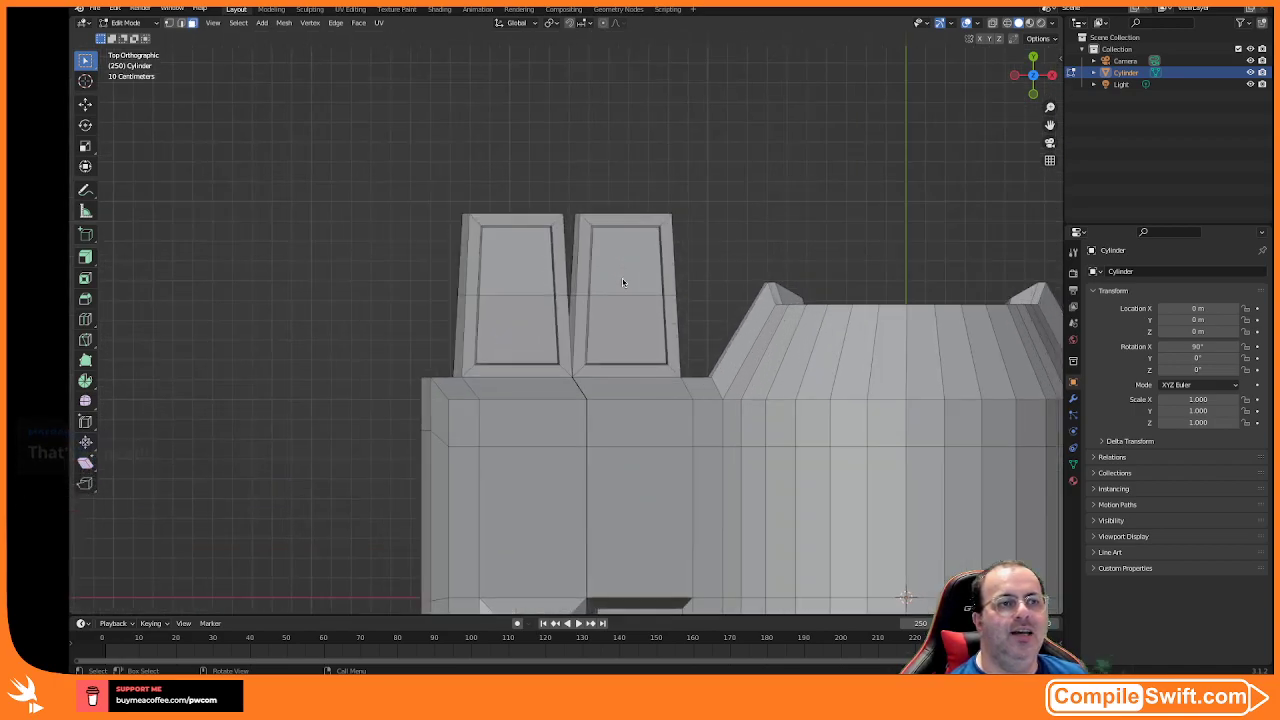
{"action": "scroll", "coordinate": [618, 281], "scroll_direction": "up", "scroll_amount": 2}
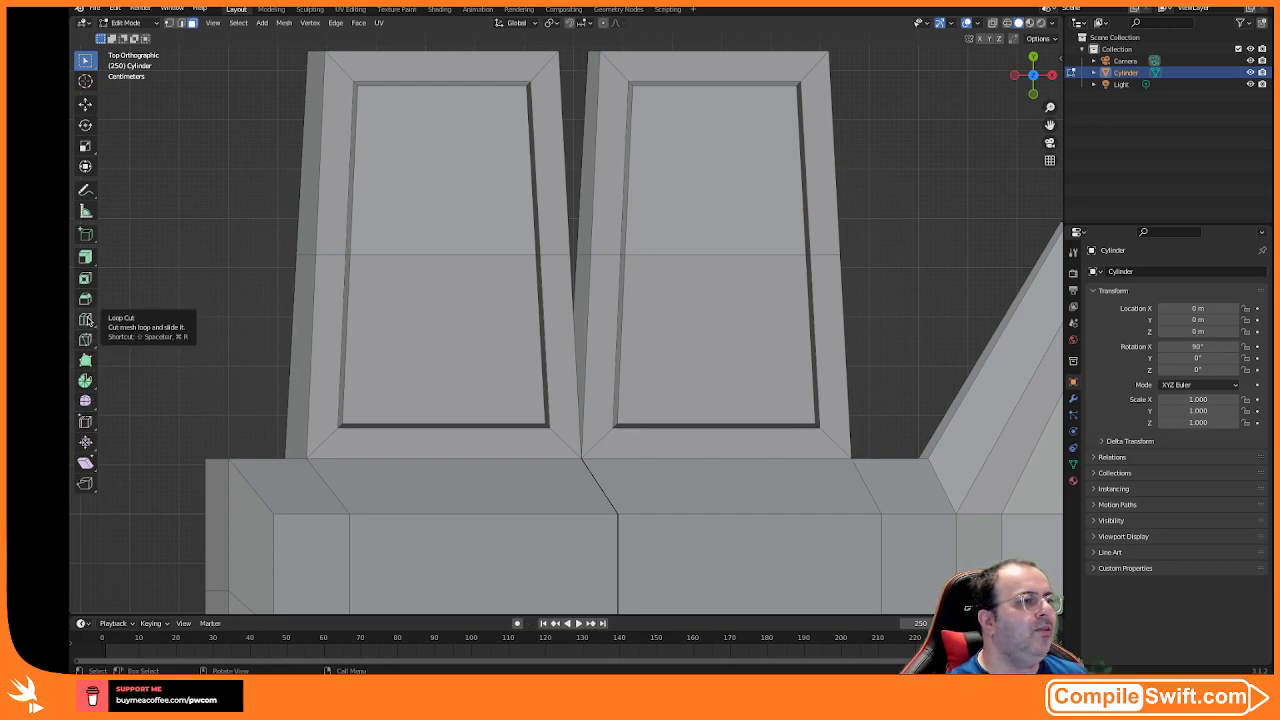
{"action": "left_click", "coordinate": [88, 340]}
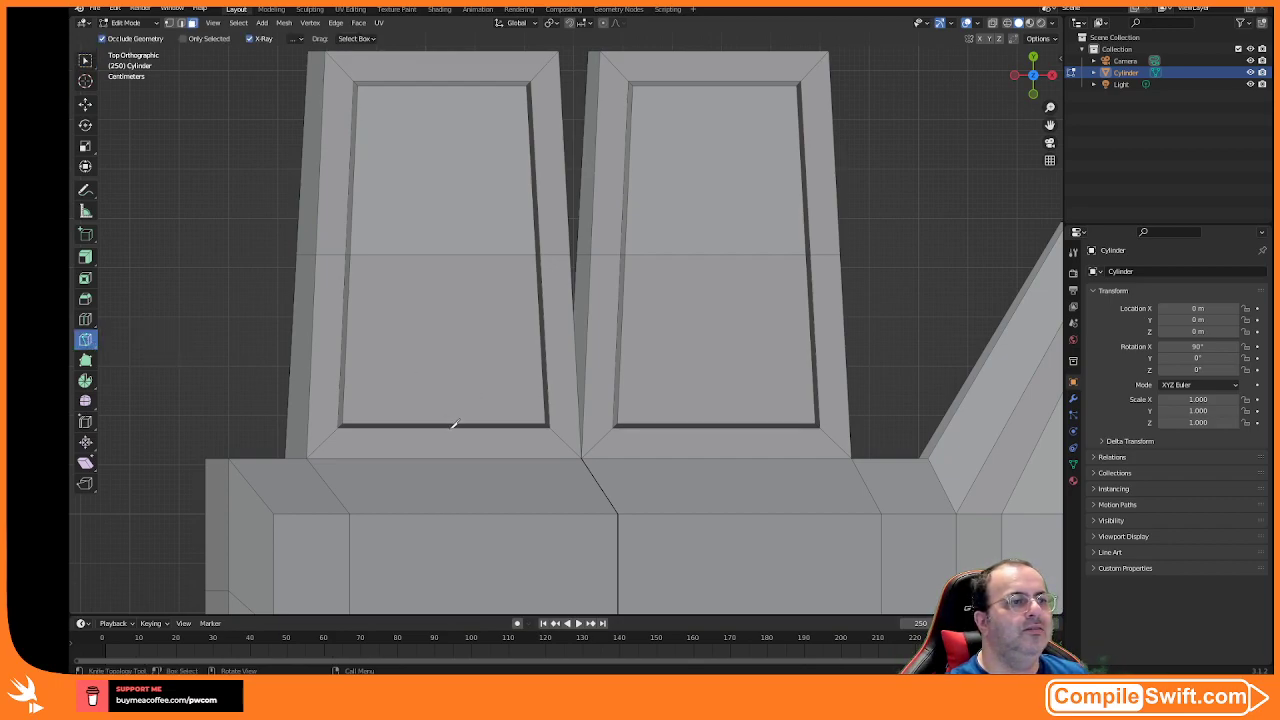
{"action": "left_click", "coordinate": [85, 60]}
{"action": "left_click", "coordinate": [451, 374]}
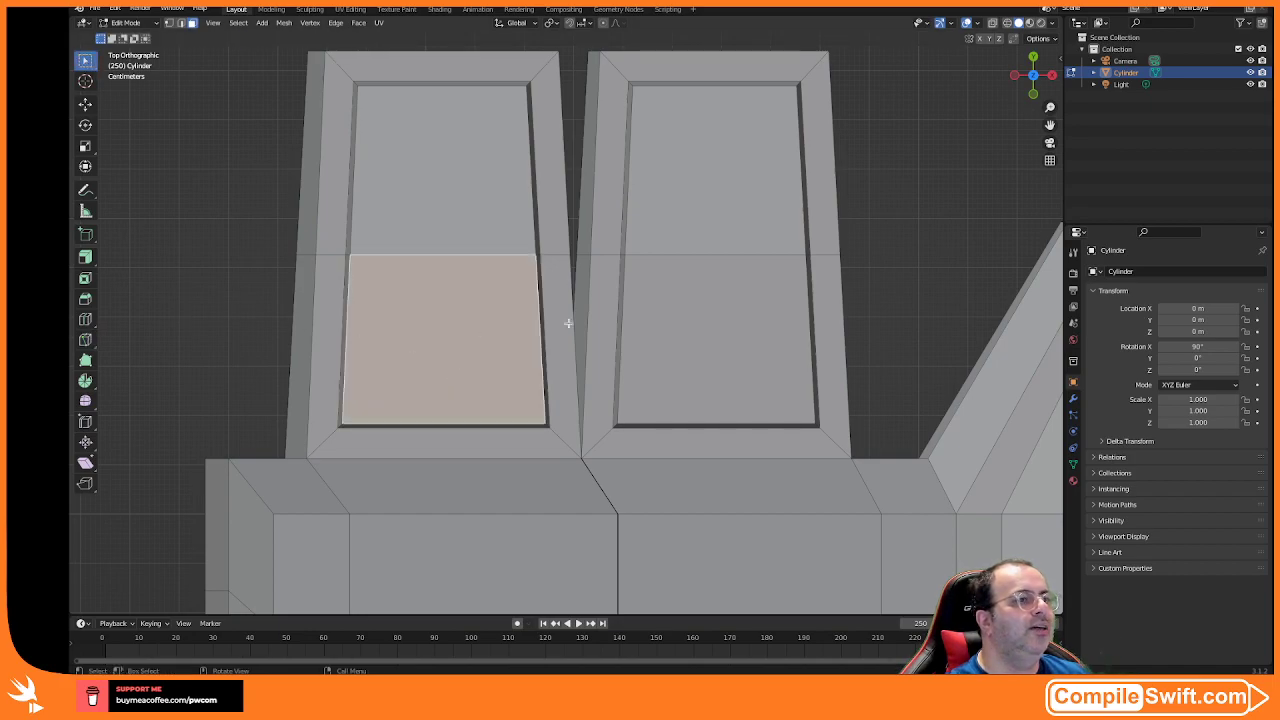
{"action": "left_click", "coordinate": [680, 303], "text": "shift"}
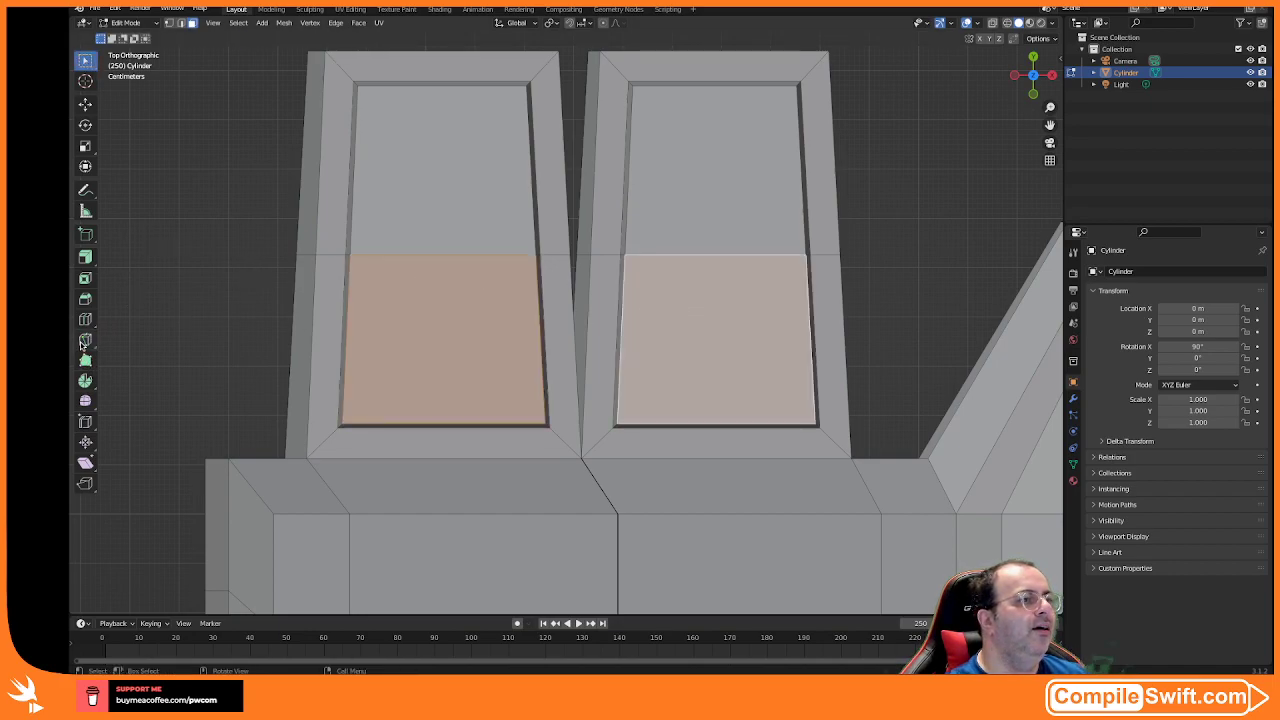
- Divide the lower face of the outer block's raised panel into two halves with a vertical Knife cut
{"action": "left_click_drag", "start_coordinate": [85, 340], "coordinate": [130, 343]}
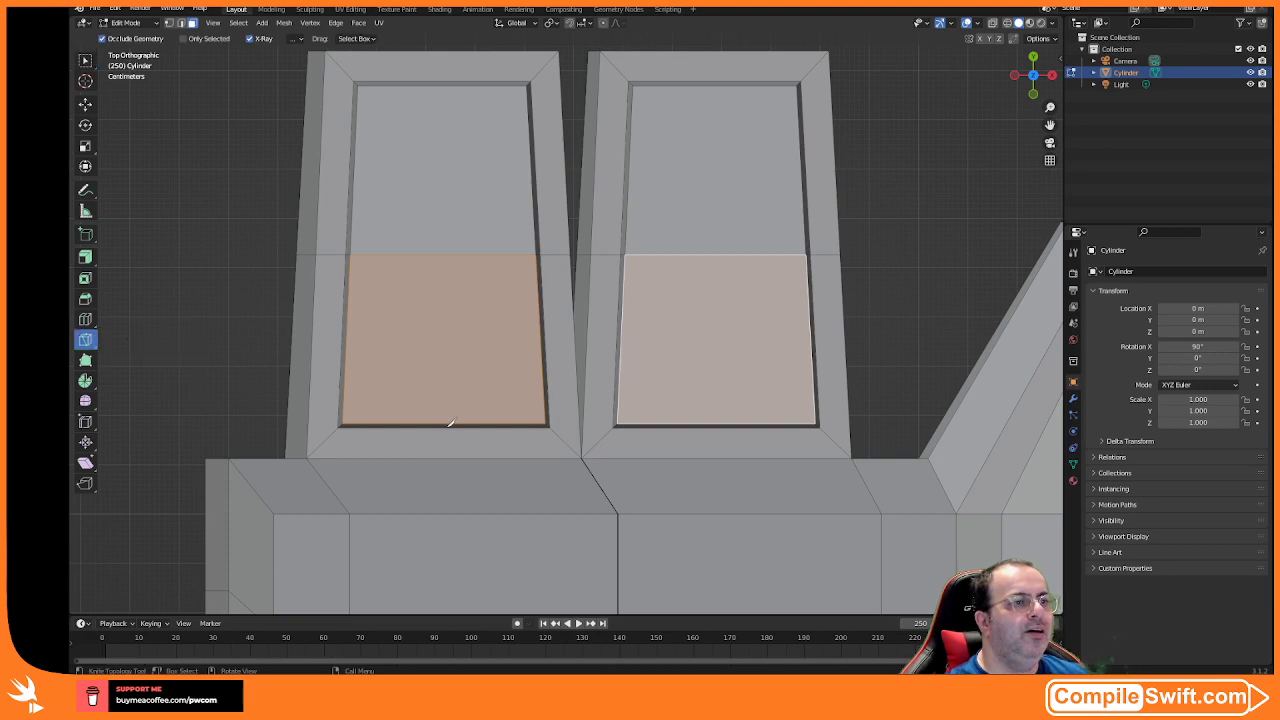
{"action": "left_click", "coordinate": [443, 423]}
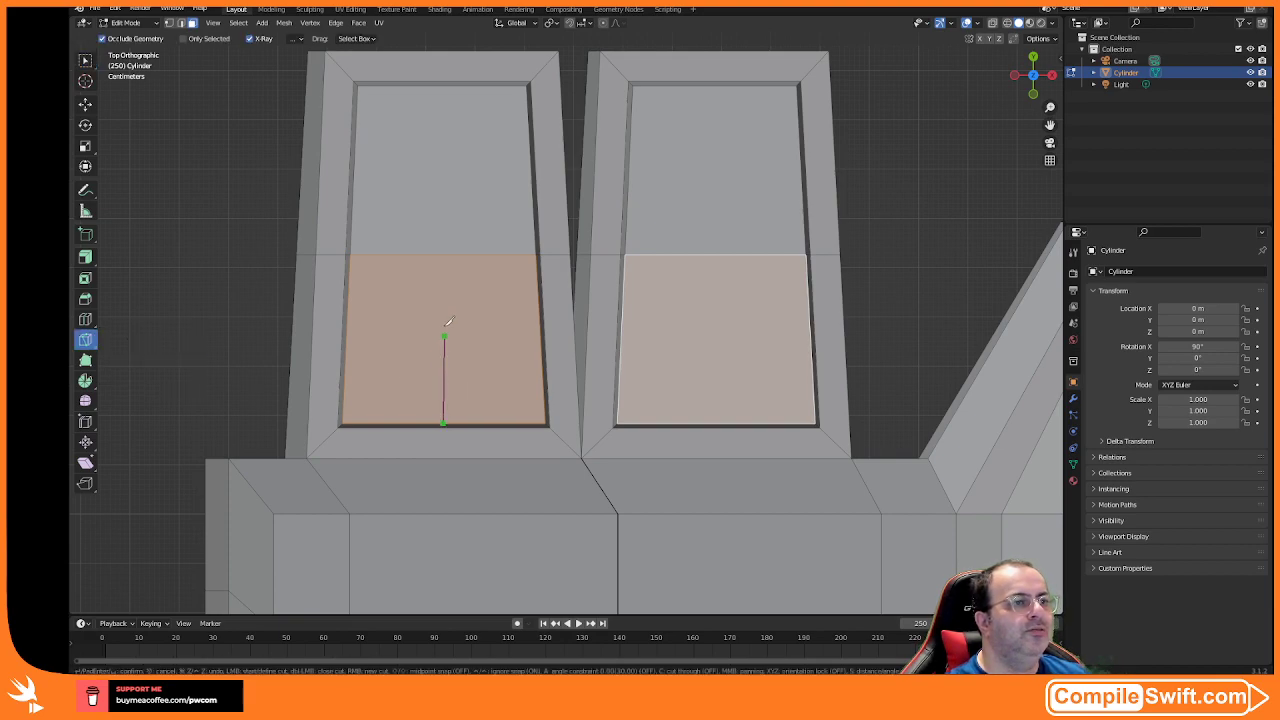
{"action": "left_click", "coordinate": [447, 248]}
{"action": "key", "text": "Return"}
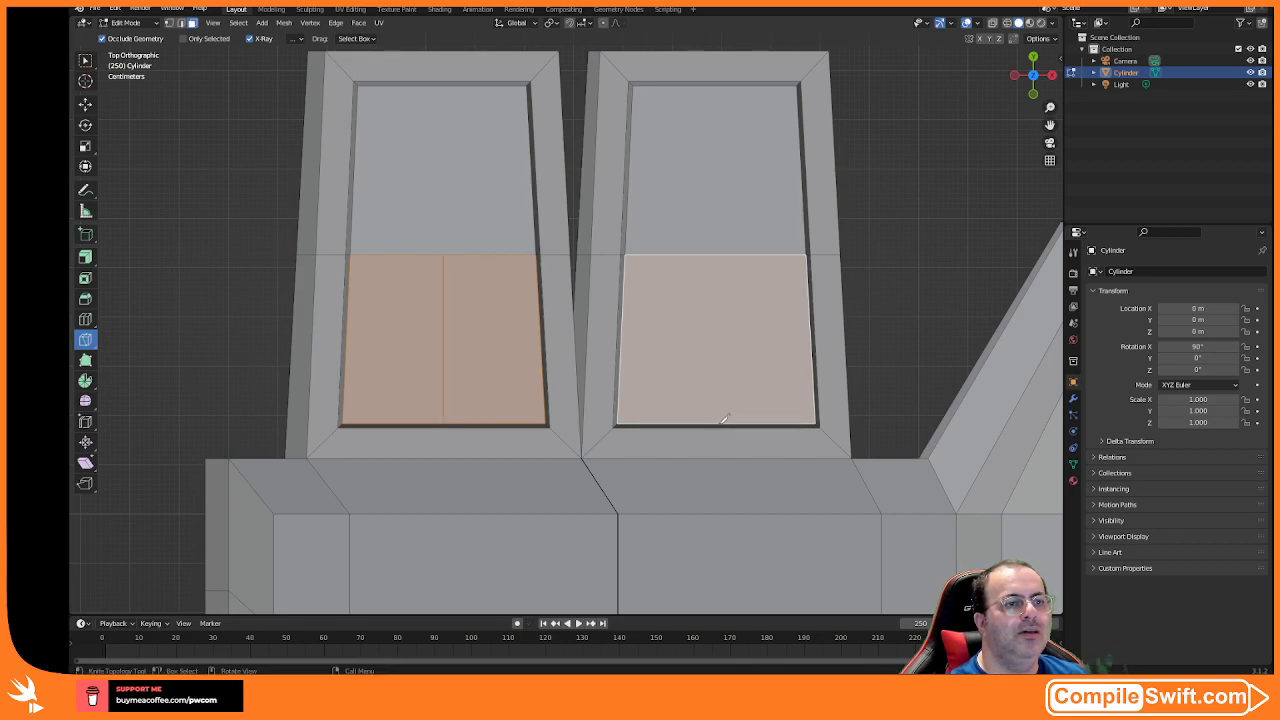
- Split the inner block's lower panel face down the middle with a vertical Knife cut, redoing its upper endpoint to straighten the line
{"action": "left_click", "coordinate": [718, 423]}
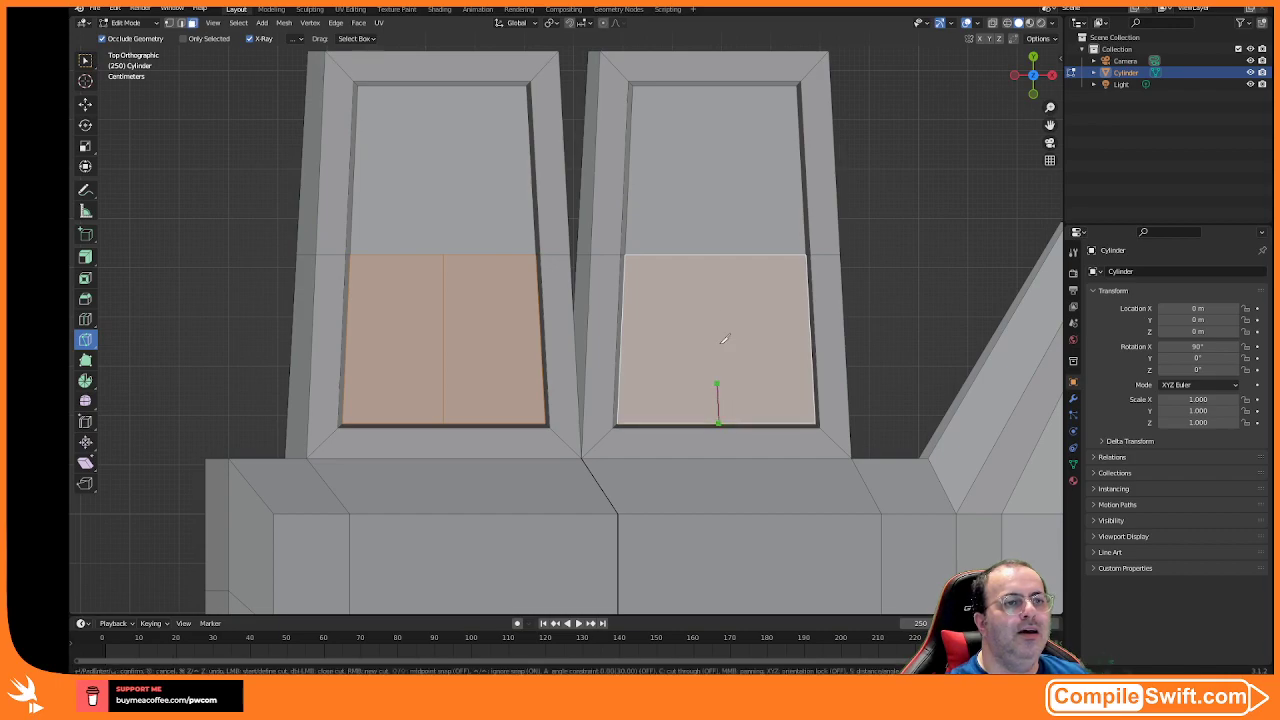
{"action": "left_click", "coordinate": [716, 254]}
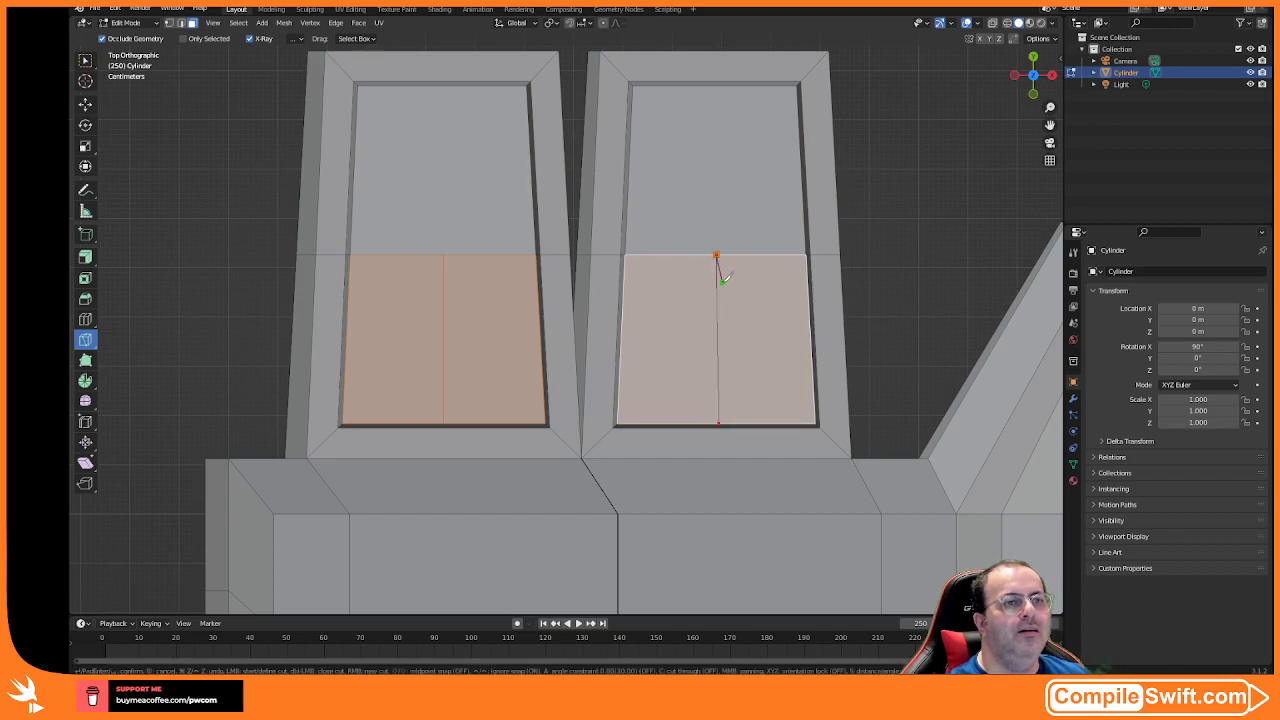
{"action": "key", "text": "super+z"}
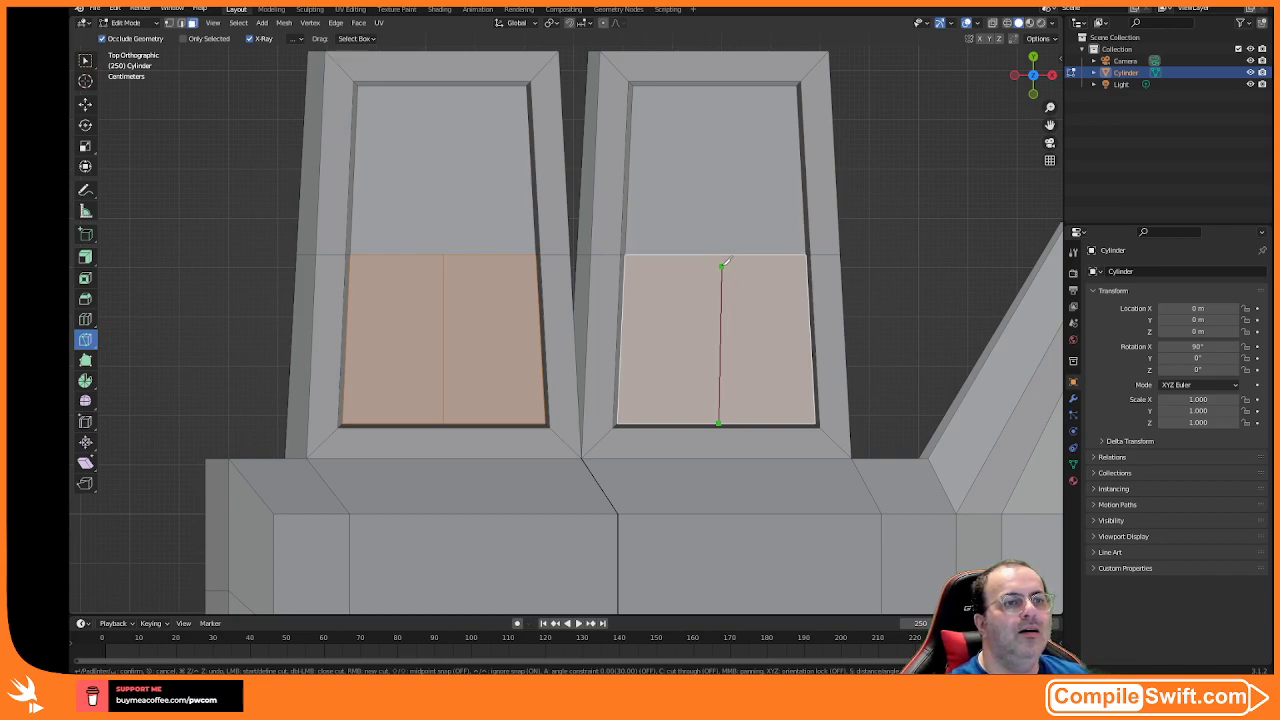
{"action": "left_click", "coordinate": [720, 254]}
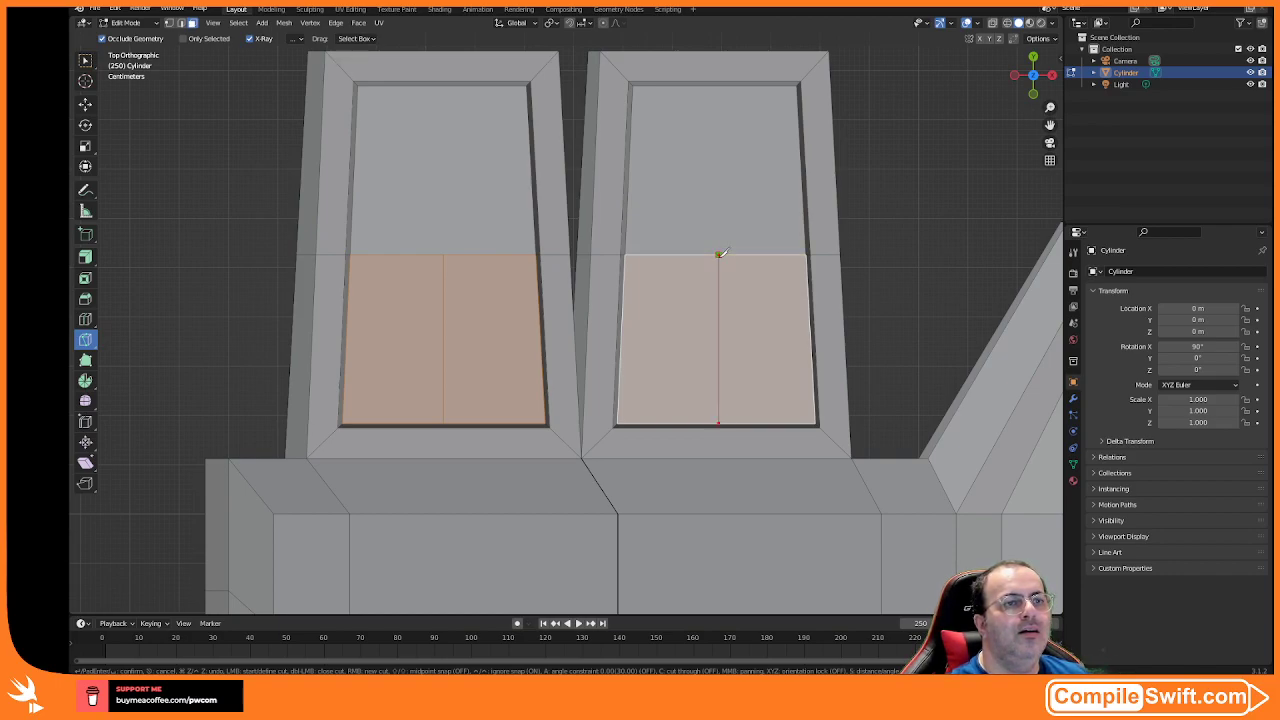
{"action": "key", "text": "Return"}
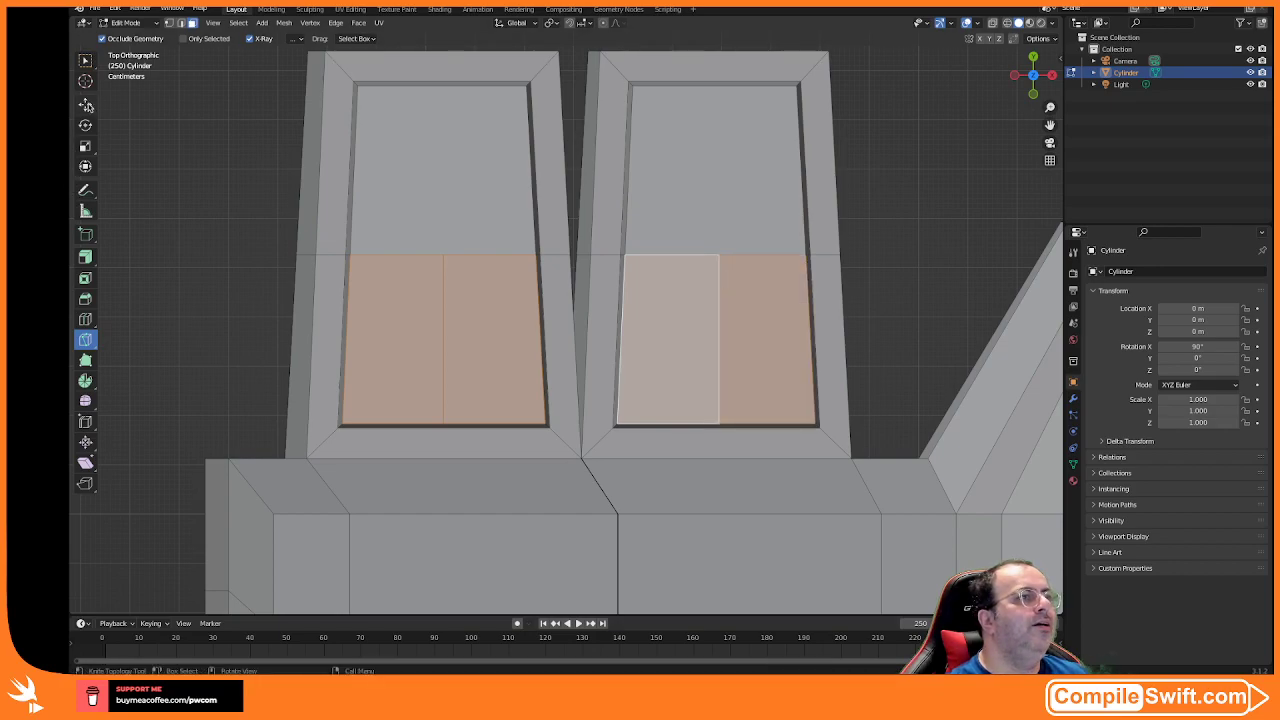
- Clear the face selection and examine the split panels on both sides of the model from above and in perspective
{"action": "left_click", "coordinate": [85, 60]}
{"action": "left_click", "coordinate": [245, 264]}
{"action": "scroll", "coordinate": [245, 264], "scroll_direction": "up", "scroll_amount": 2}
{"action": "scroll", "coordinate": [283, 283], "scroll_direction": "down", "scroll_amount": 6}
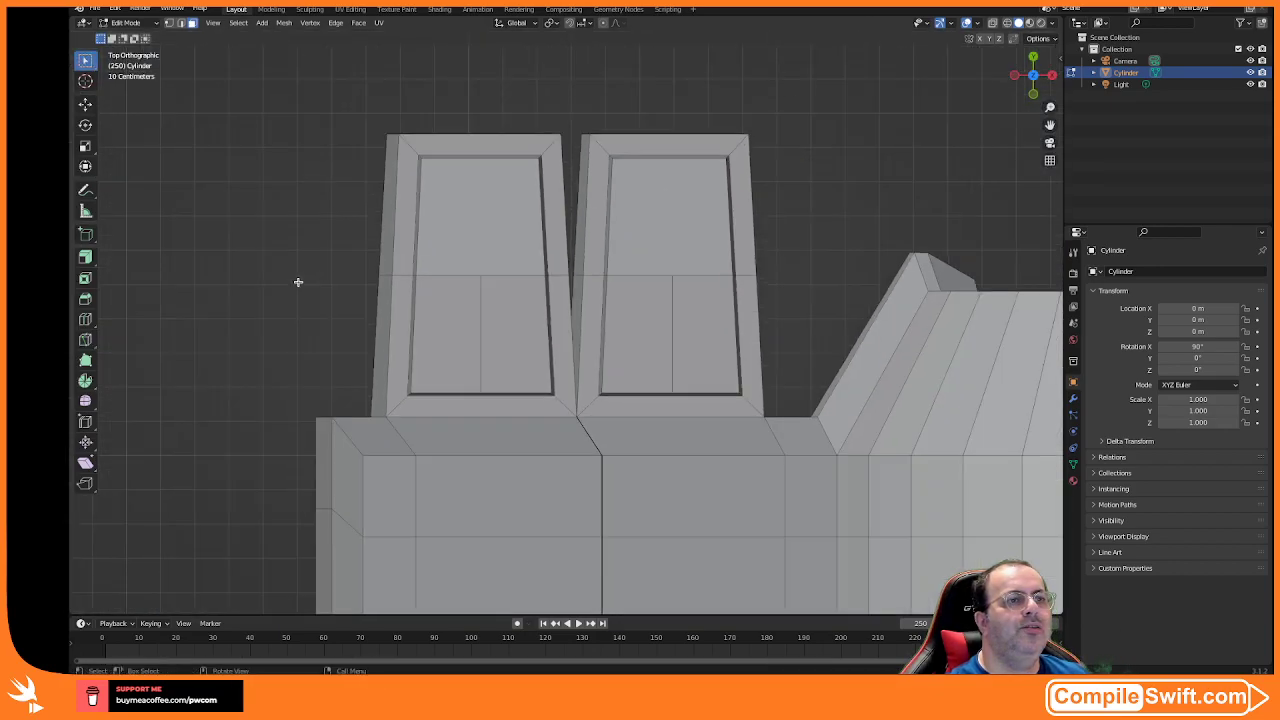
{"action": "scroll", "coordinate": [652, 373], "scroll_direction": "down", "scroll_amount": 4}
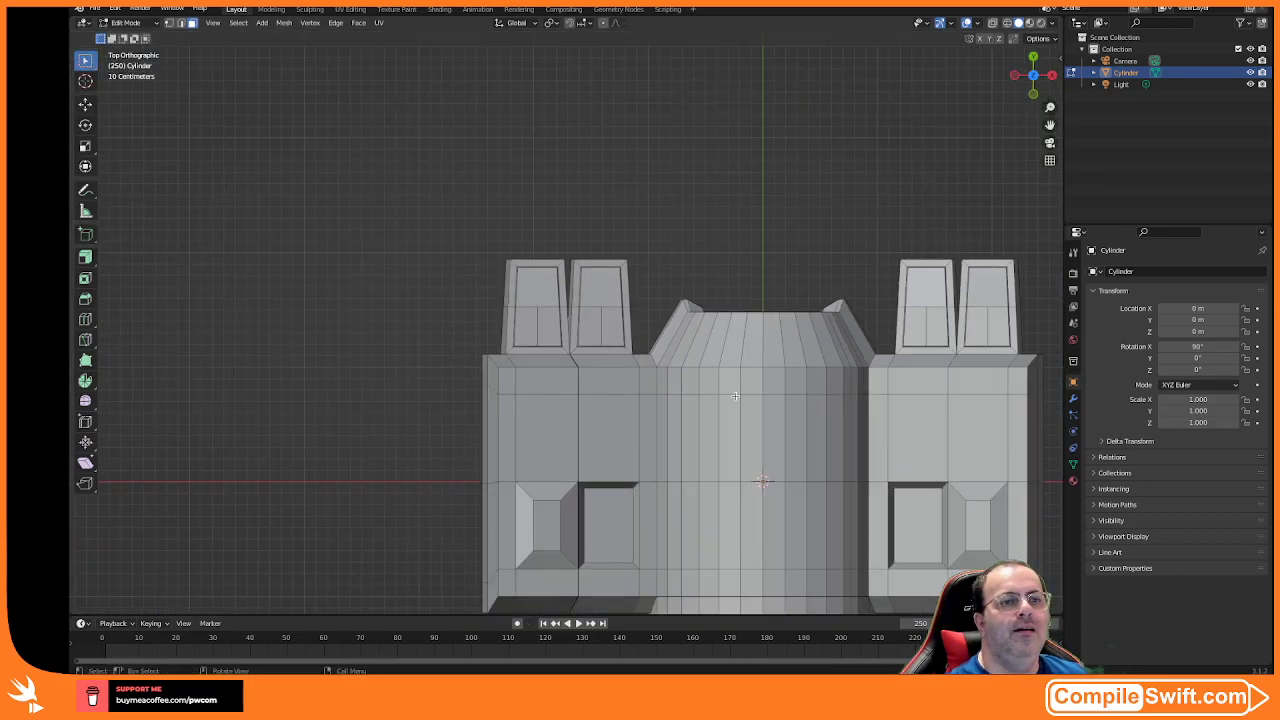
{"action": "middle_click_drag", "start_coordinate": [772, 366], "coordinate": [433, 385]}
{"action": "middle_click_drag", "start_coordinate": [337, 420], "coordinate": [502, 413]}
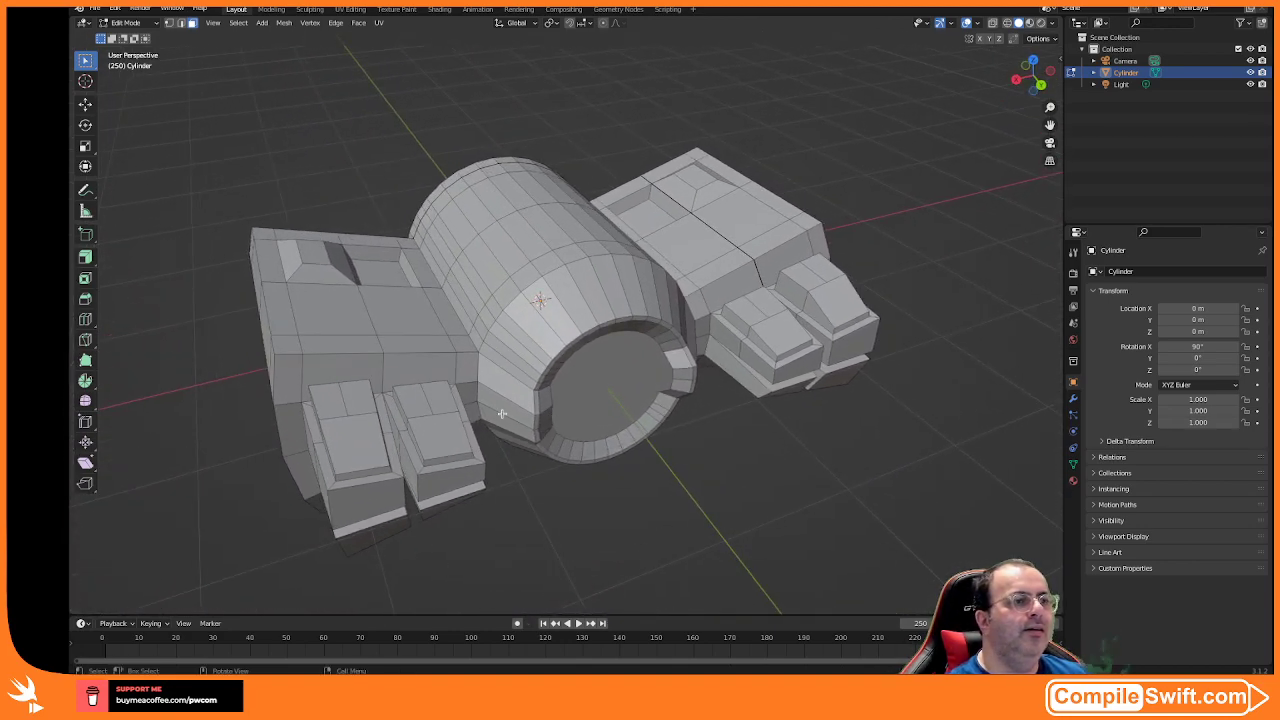
- Lower the upper half face nearest the cylinder on each of the four raised panels slightly along Z and clear the selection
{"action": "left_click", "coordinate": [354, 398]}
{"action": "left_click", "coordinate": [440, 397], "text": "shift"}
{"action": "left_click", "coordinate": [749, 314], "text": "shift"}
{"action": "left_click", "coordinate": [798, 280], "text": "shift"}
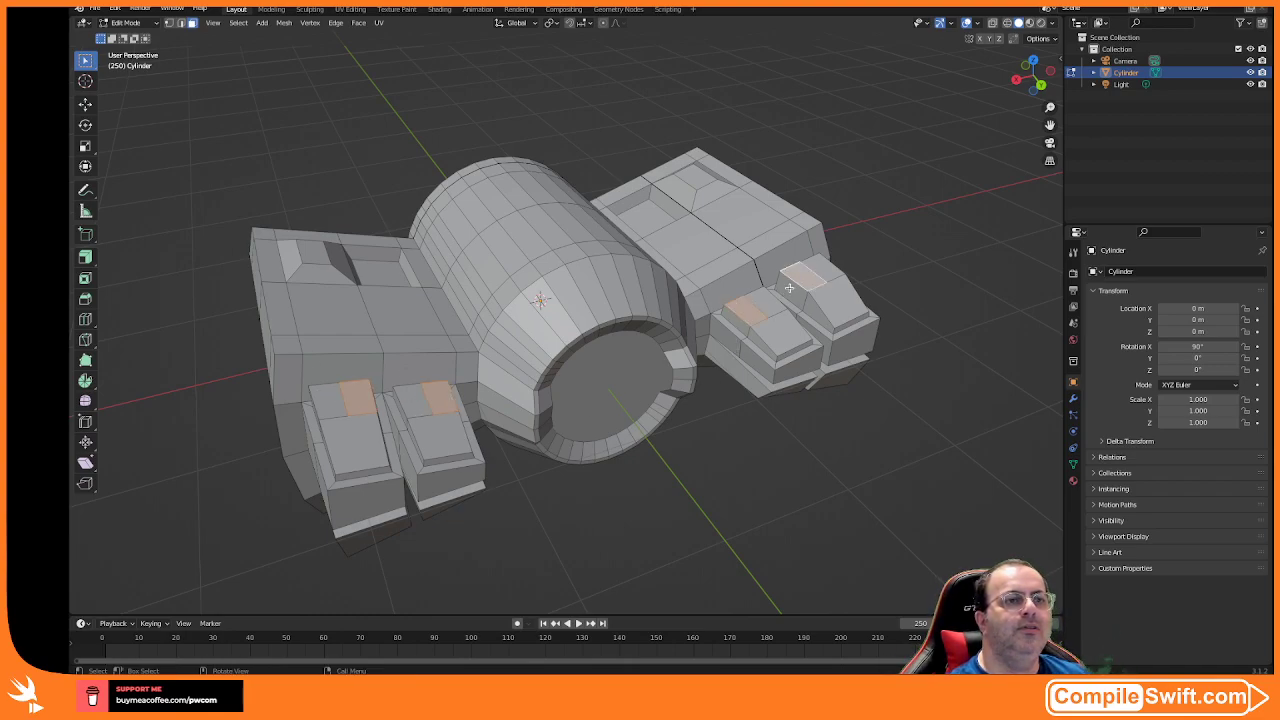
{"action": "left_click", "coordinate": [85, 104]}
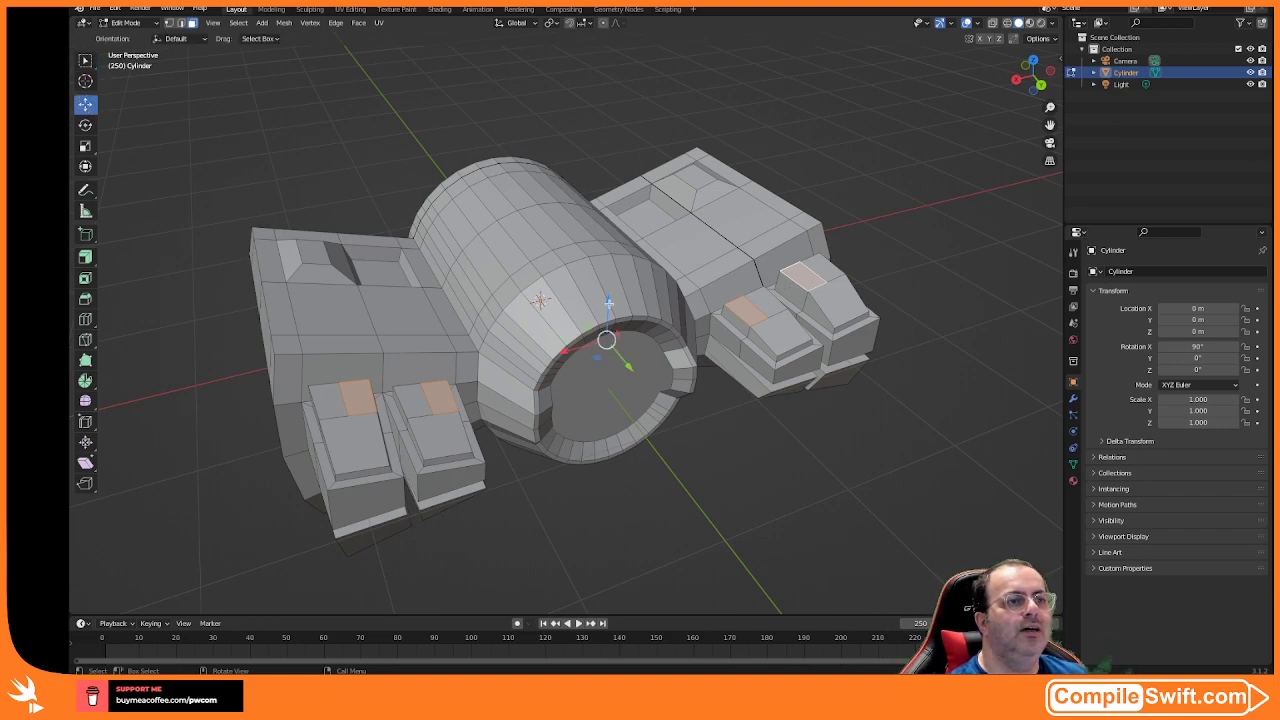
{"action": "left_click_drag", "start_coordinate": [607, 303], "coordinate": [608, 308]}
{"action": "middle_click_drag", "start_coordinate": [608, 308], "coordinate": [585, 482]}
{"action": "left_click", "coordinate": [194, 277]}
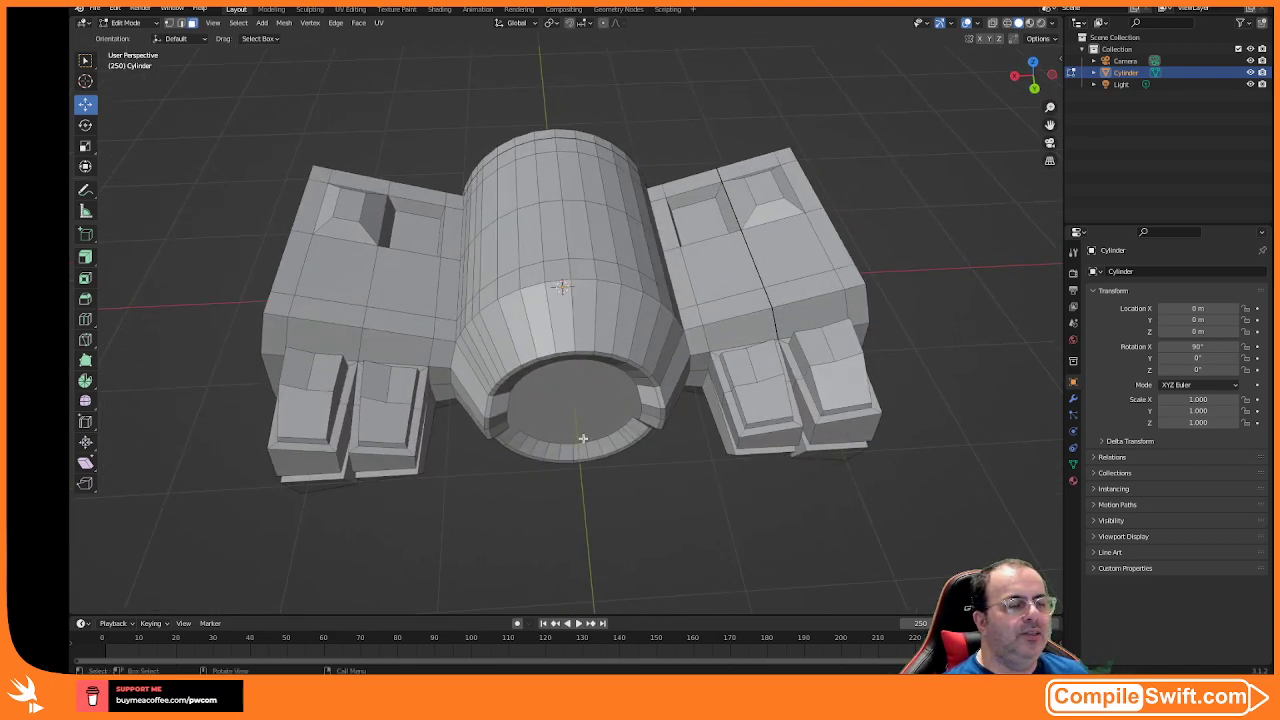
- Examine the recessed panel faces and the overall shape of both sides' blocks from above at several distances
{"action": "middle_click_drag", "start_coordinate": [583, 438], "coordinate": [574, 477]}
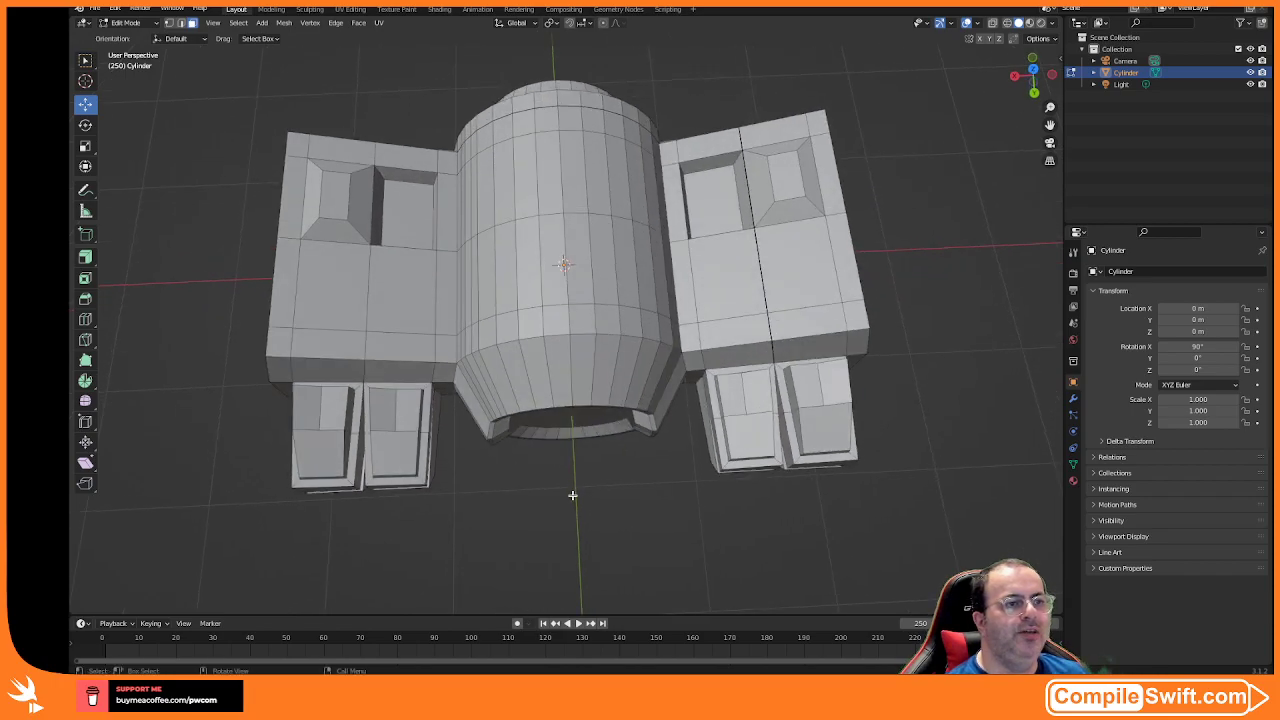
{"action": "scroll", "coordinate": [572, 494], "scroll_direction": "down", "scroll_amount": 3}
{"action": "scroll", "coordinate": [573, 492], "scroll_direction": "up", "scroll_amount": 2}
{"action": "scroll", "coordinate": [574, 492], "scroll_direction": "down", "scroll_amount": 3}
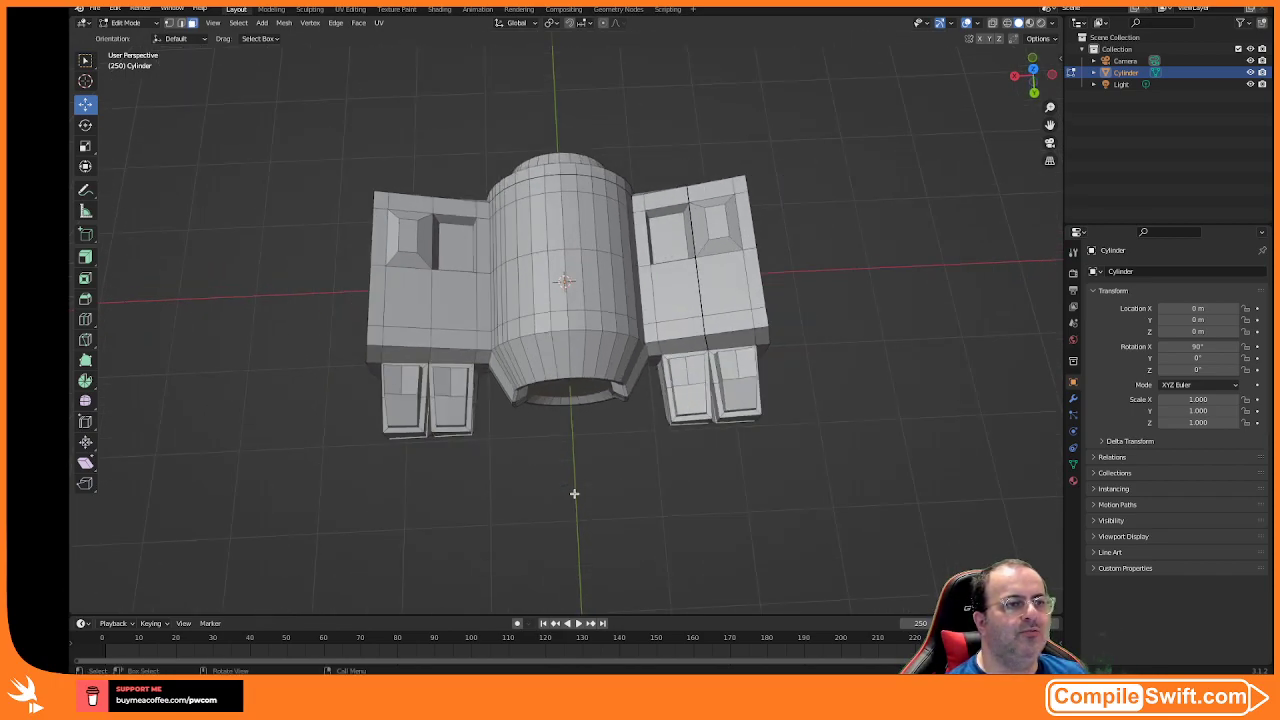
{"action": "scroll", "coordinate": [574, 493], "scroll_direction": "up", "scroll_amount": 1}
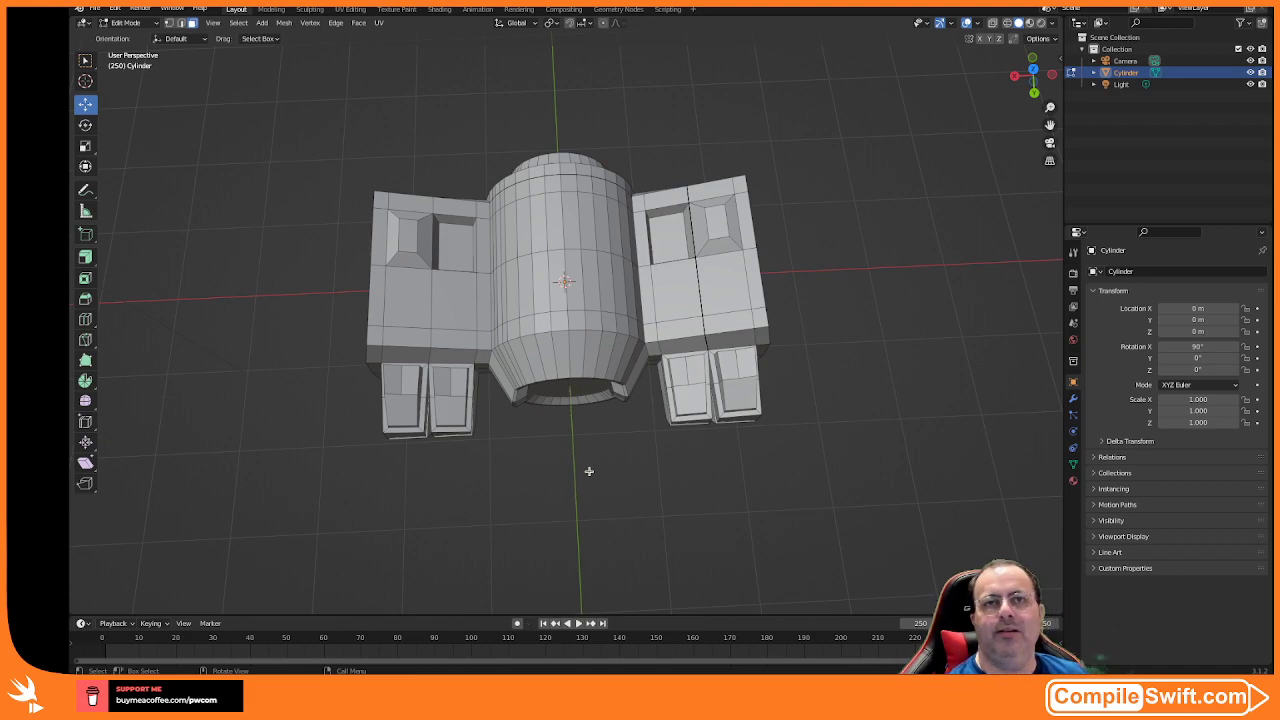
{"action": "scroll", "coordinate": [568, 435], "scroll_direction": "down", "scroll_amount": 2}
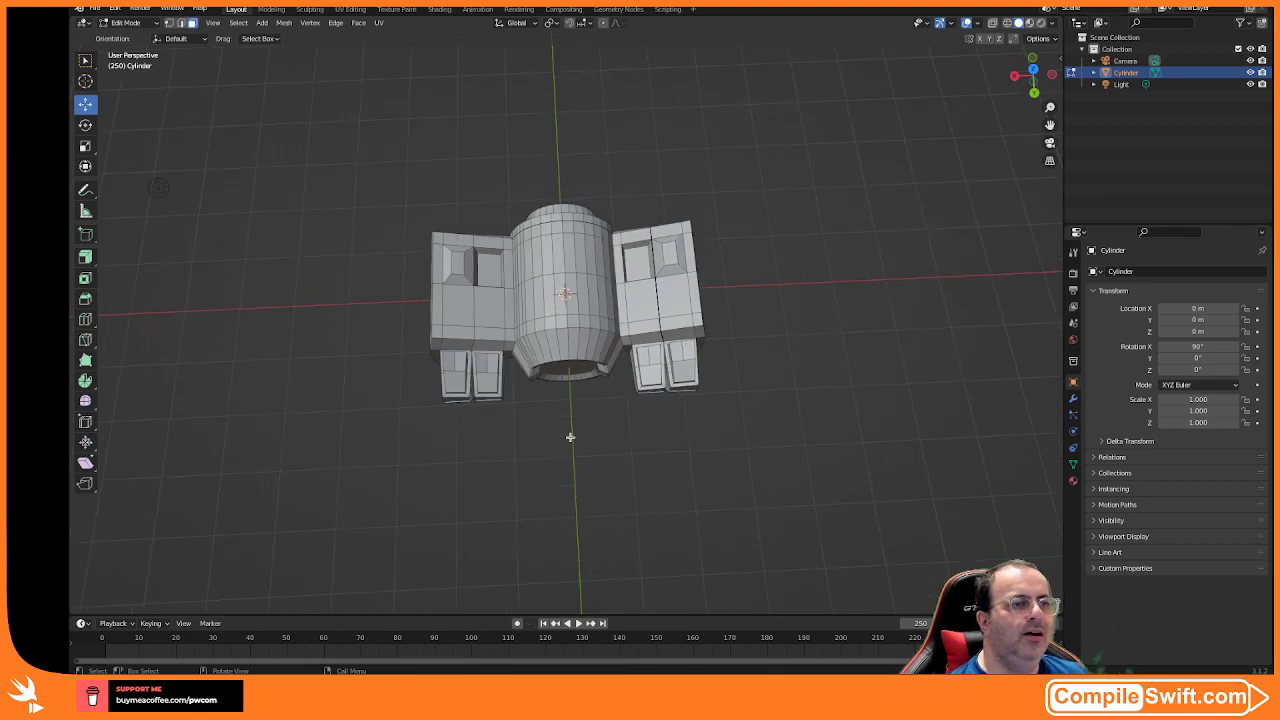
{"action": "scroll", "coordinate": [570, 437], "scroll_direction": "up", "scroll_amount": 3}
{"action": "mouse_move", "coordinate": [570, 437]}
{"action": "middle_mouse_down"}
{"action": "mouse_move", "coordinate": [570, 401]}
{"action": "mouse_move", "coordinate": [567, 414]}
{"action": "middle_mouse_up"}
- Select the end faces of the four small blocks on both sides and inset them individually by a small amount
{"action": "middle_click_drag", "start_coordinate": [693, 462], "coordinate": [946, 403]}
{"action": "left_click", "coordinate": [875, 368]}
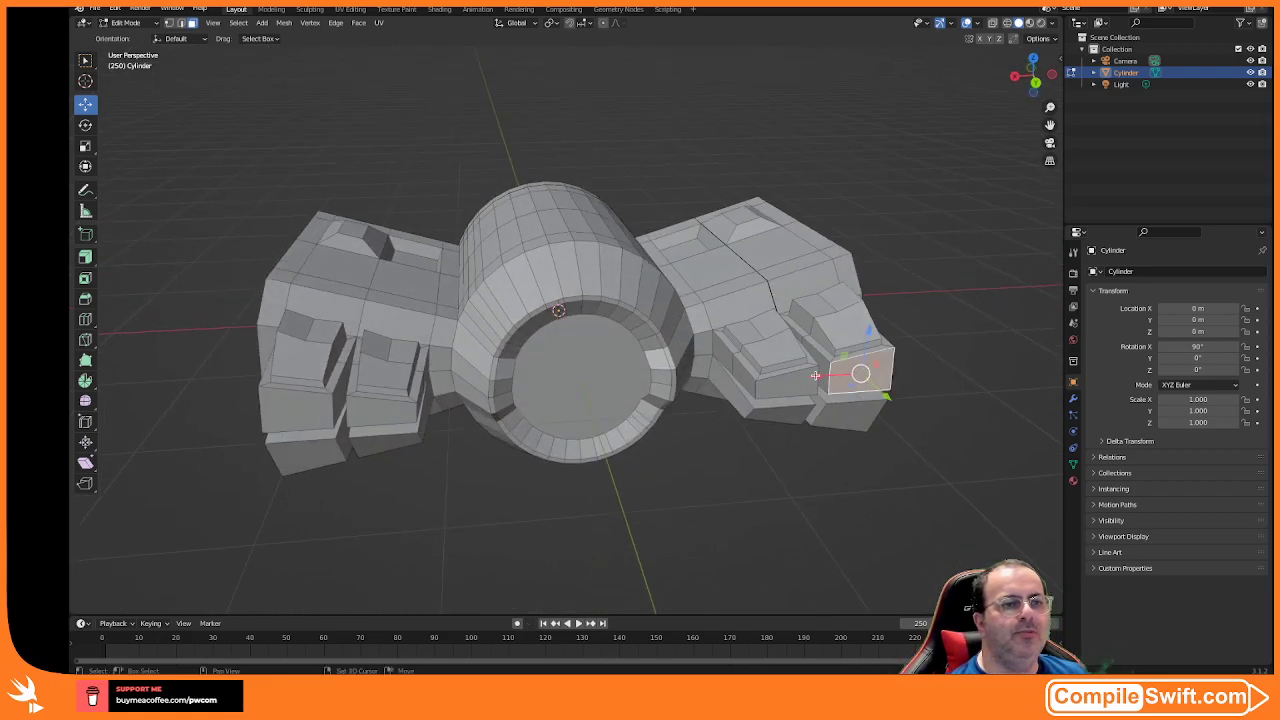
{"action": "left_click", "coordinate": [786, 385], "text": "shift"}
{"action": "left_click", "coordinate": [376, 406], "text": "shift"}
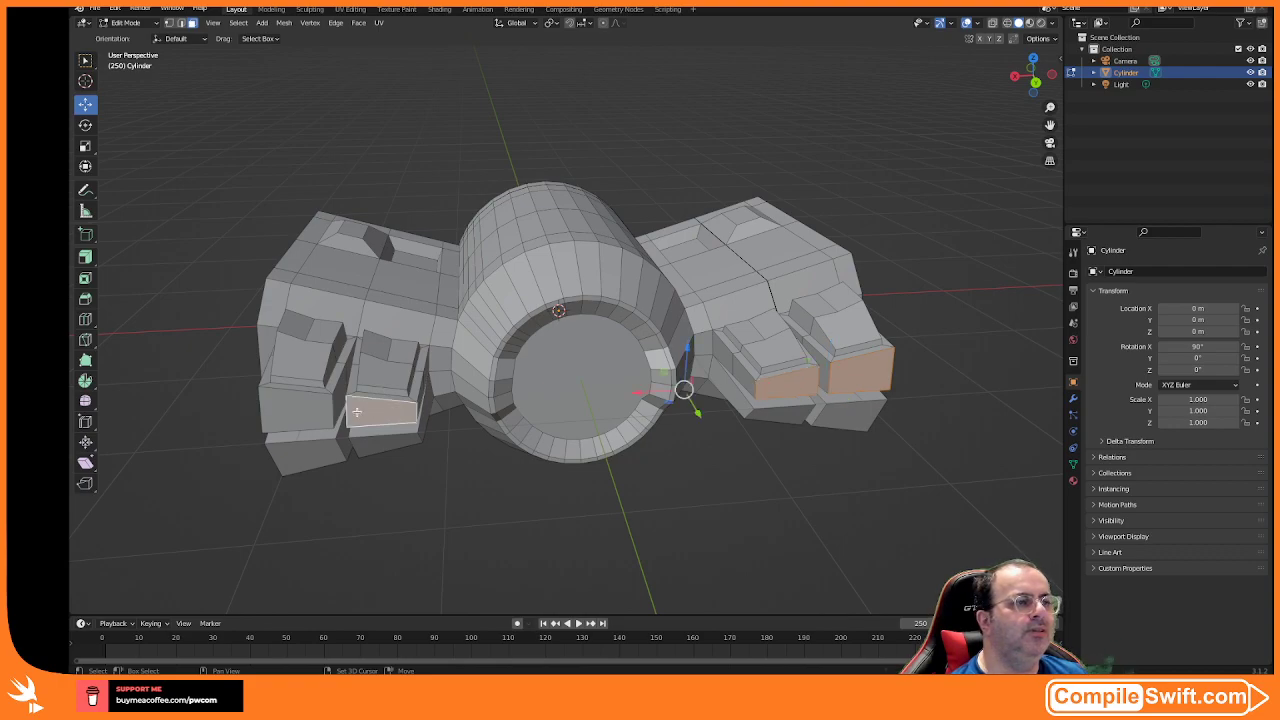
{"action": "left_click", "coordinate": [312, 405], "text": "shift"}
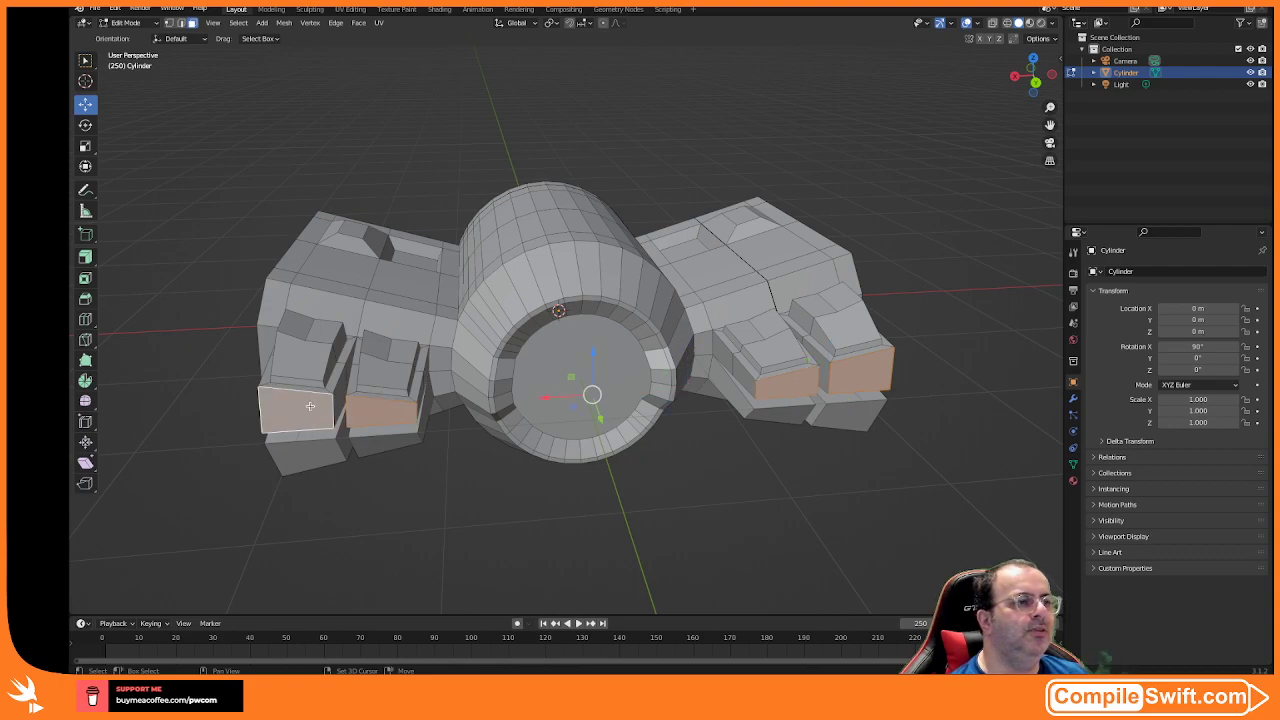
{"action": "left_click", "coordinate": [87, 281]}
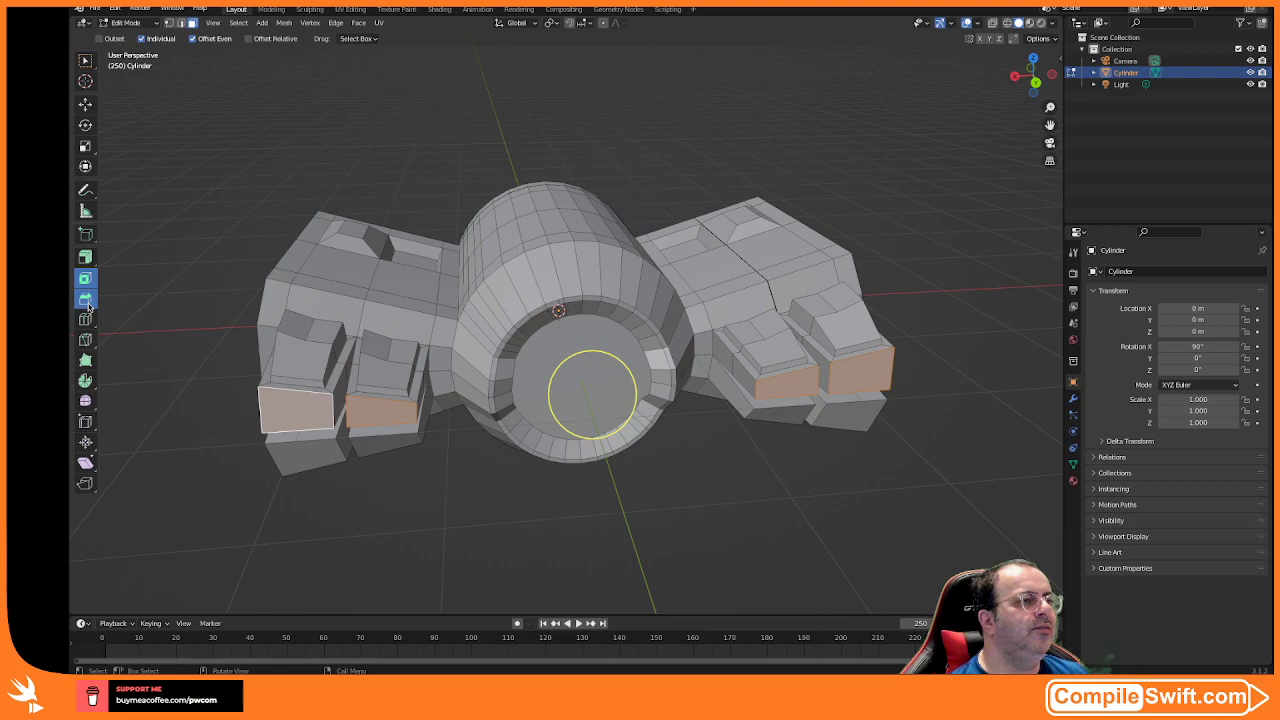
{"action": "left_click", "coordinate": [86, 300]}
{"action": "left_click", "coordinate": [86, 322]}
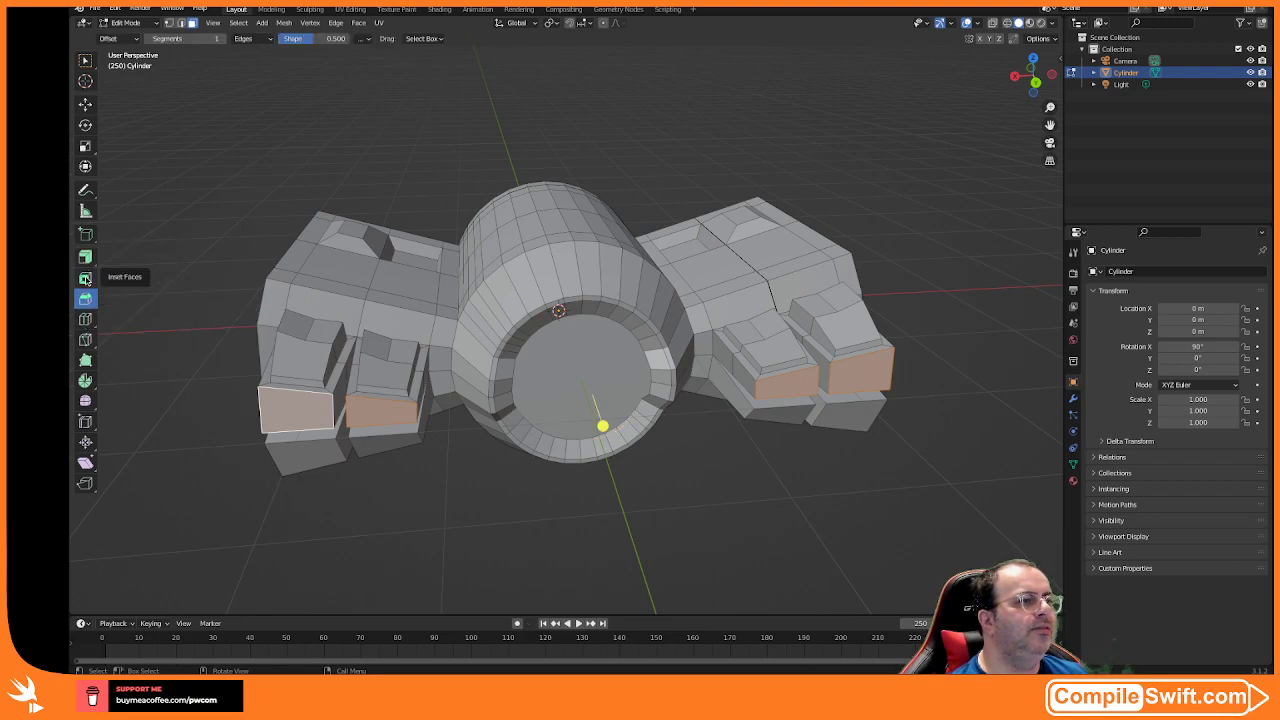
{"action": "left_click", "coordinate": [86, 279]}
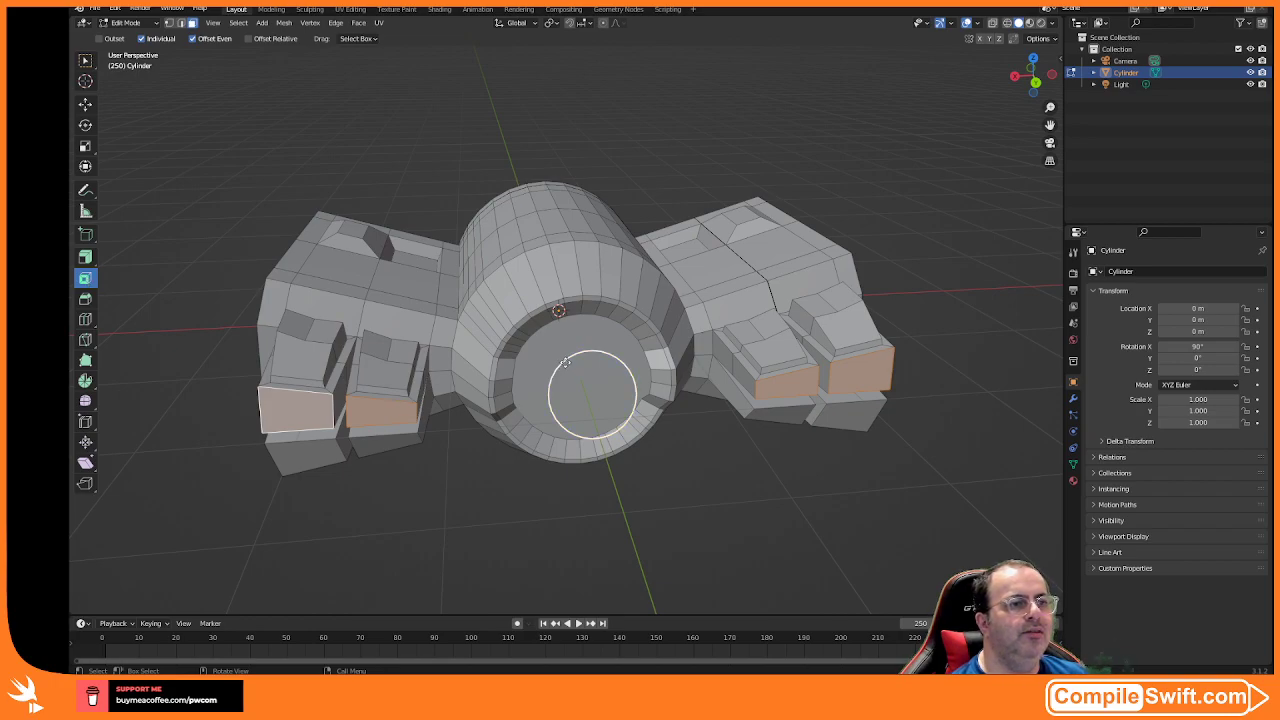
{"action": "left_click_drag", "start_coordinate": [565, 362], "coordinate": [566, 365]}
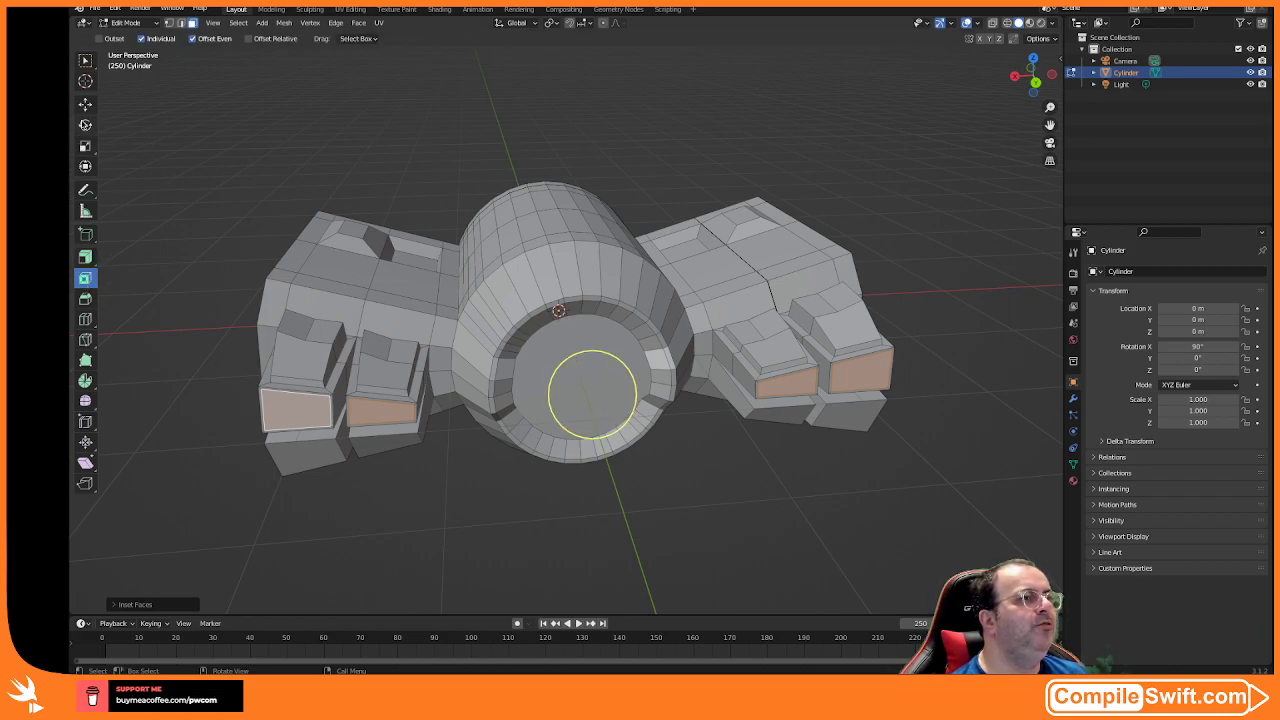
- Move the four inset end faces outward along the positive Y axis to extend the tips of the small blocks
{"action": "left_click", "coordinate": [86, 104]}
{"action": "middle_click_drag", "start_coordinate": [567, 343], "coordinate": [589, 510]}
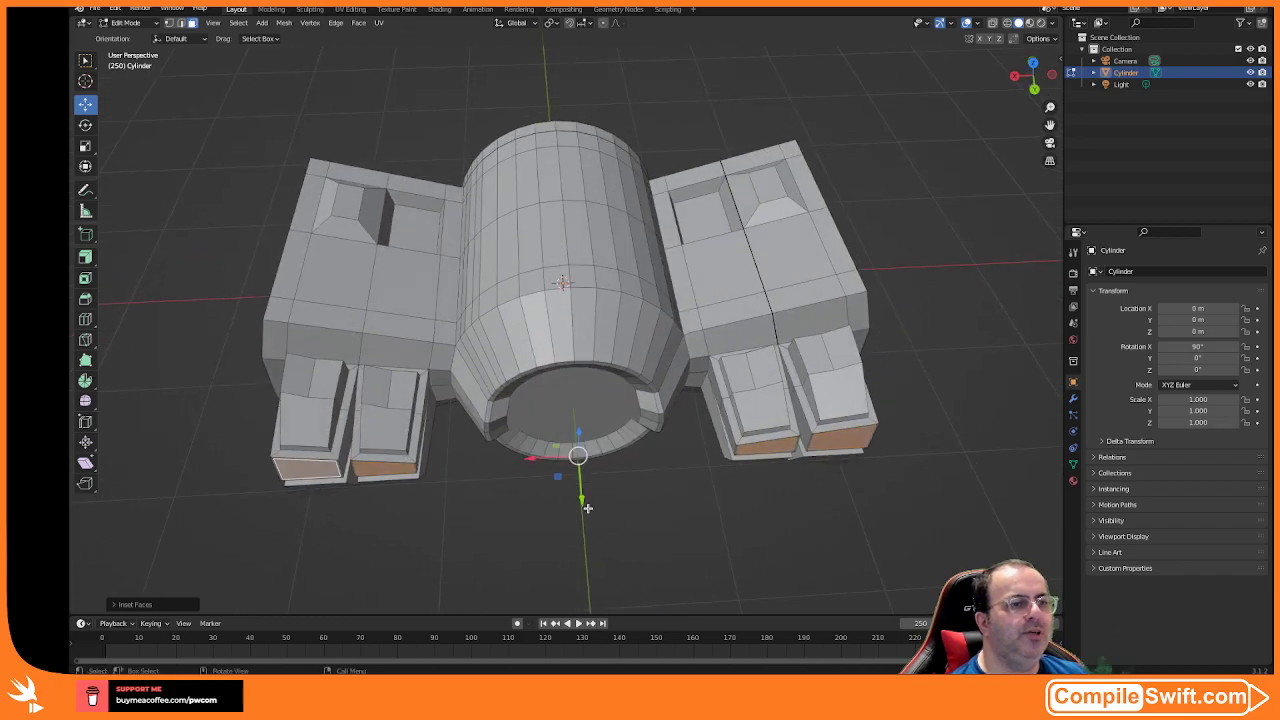
{"action": "mouse_move", "coordinate": [581, 499]}
{"action": "left_mouse_down"}
{"action": "mouse_move", "coordinate": [583, 557]}
{"action": "mouse_move", "coordinate": [577, 521]}
{"action": "left_mouse_up"}
{"action": "middle_click_drag", "start_coordinate": [577, 521], "coordinate": [571, 478]}
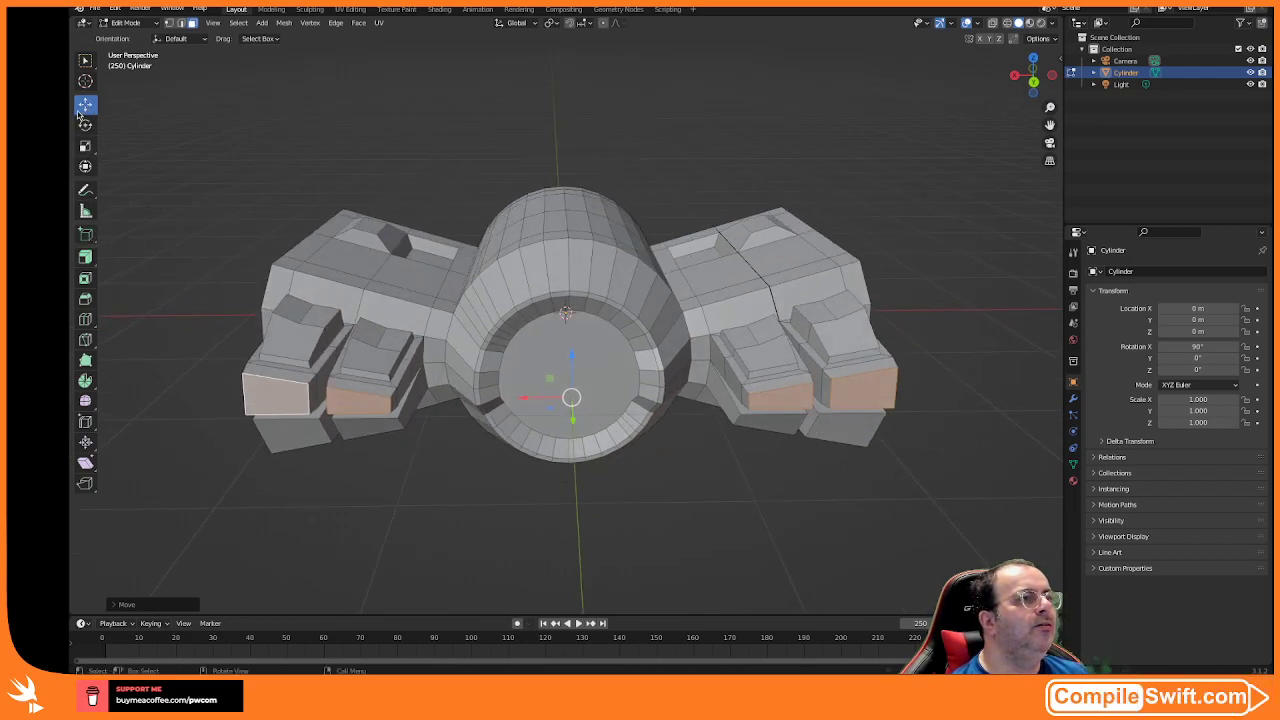
- Scale the four extended end faces into thin strips, undoing an unwanted scaling attempt, and clear the selection
{"action": "left_click", "coordinate": [85, 145]}
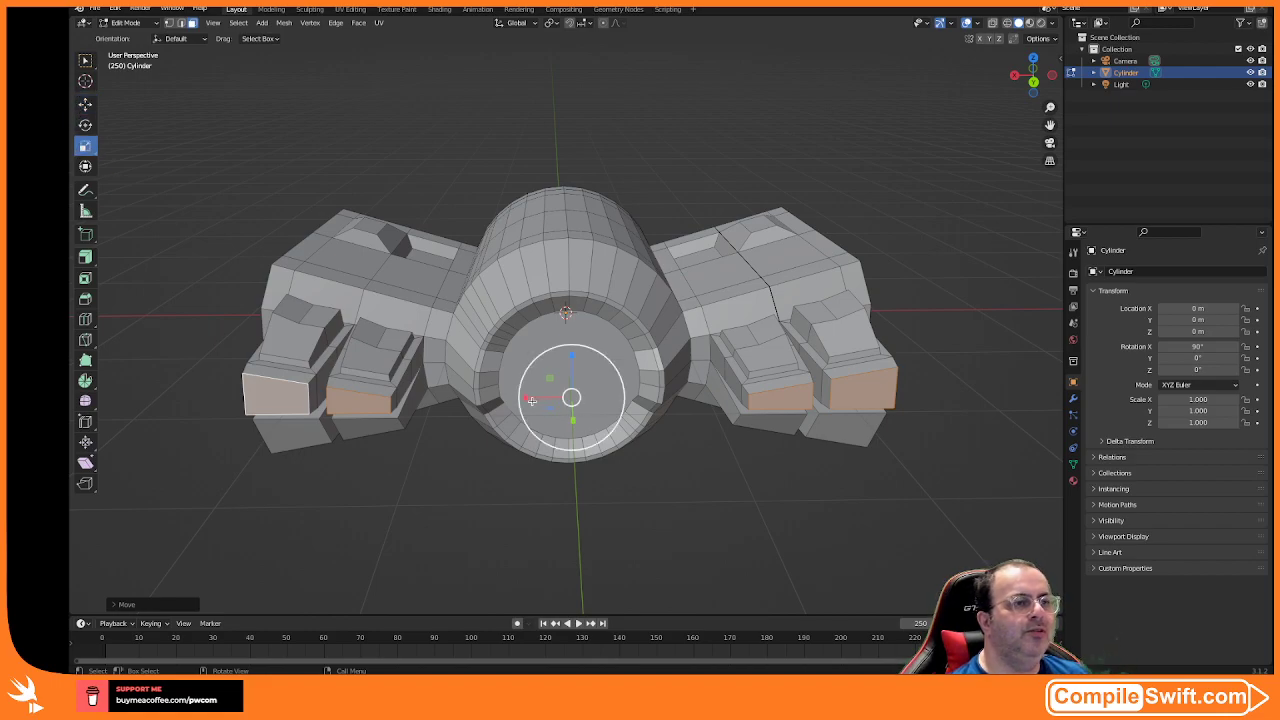
{"action": "left_click_drag", "start_coordinate": [533, 400], "coordinate": [530, 398]}
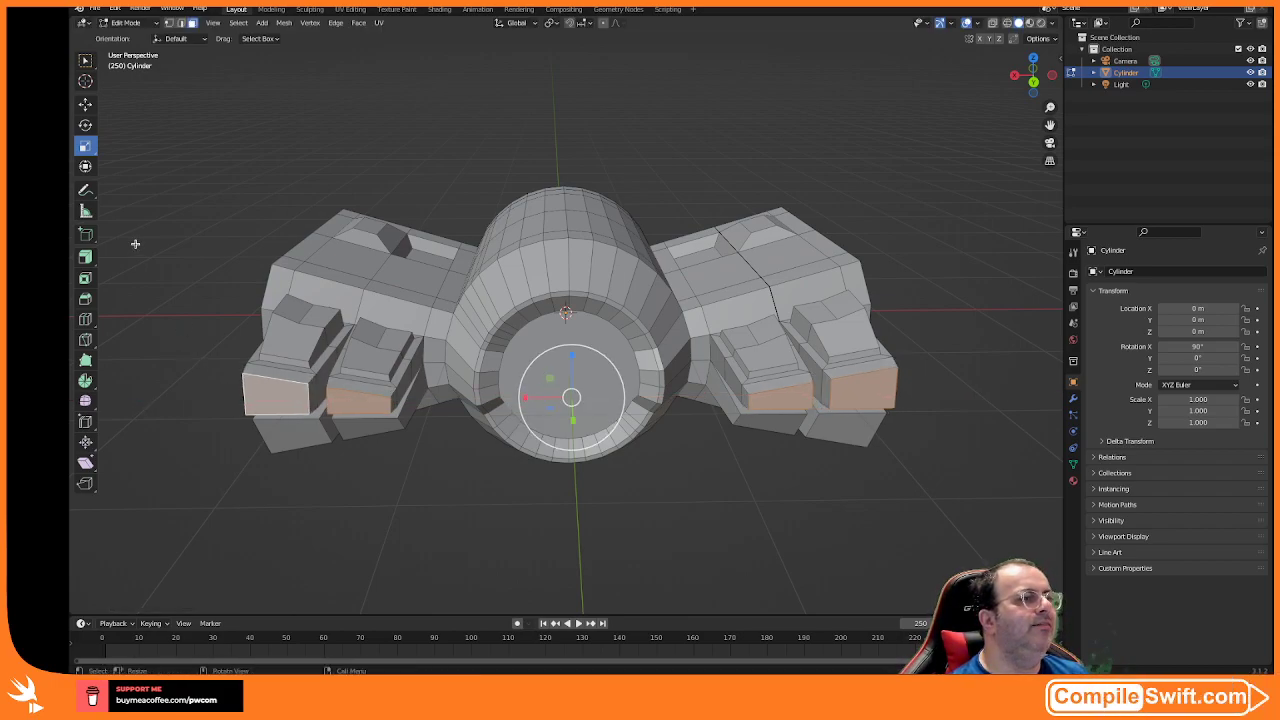
{"action": "left_click", "coordinate": [86, 146]}
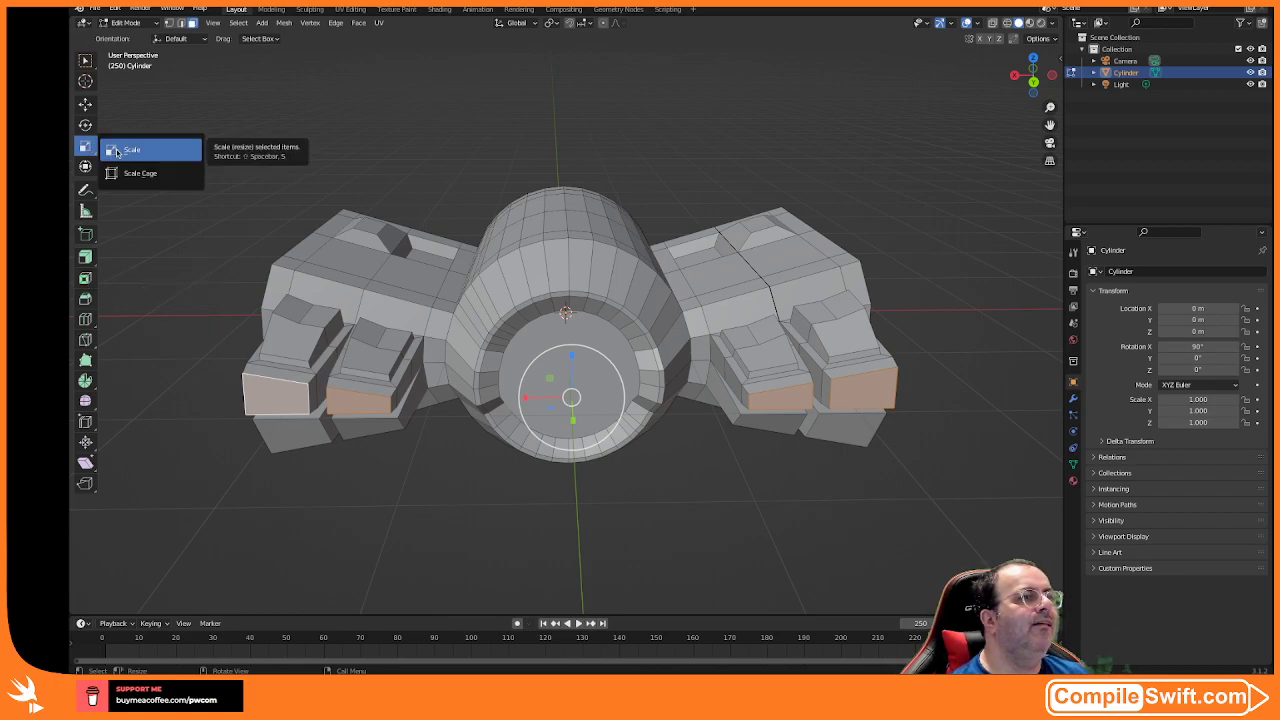
{"action": "left_click", "coordinate": [131, 150]}
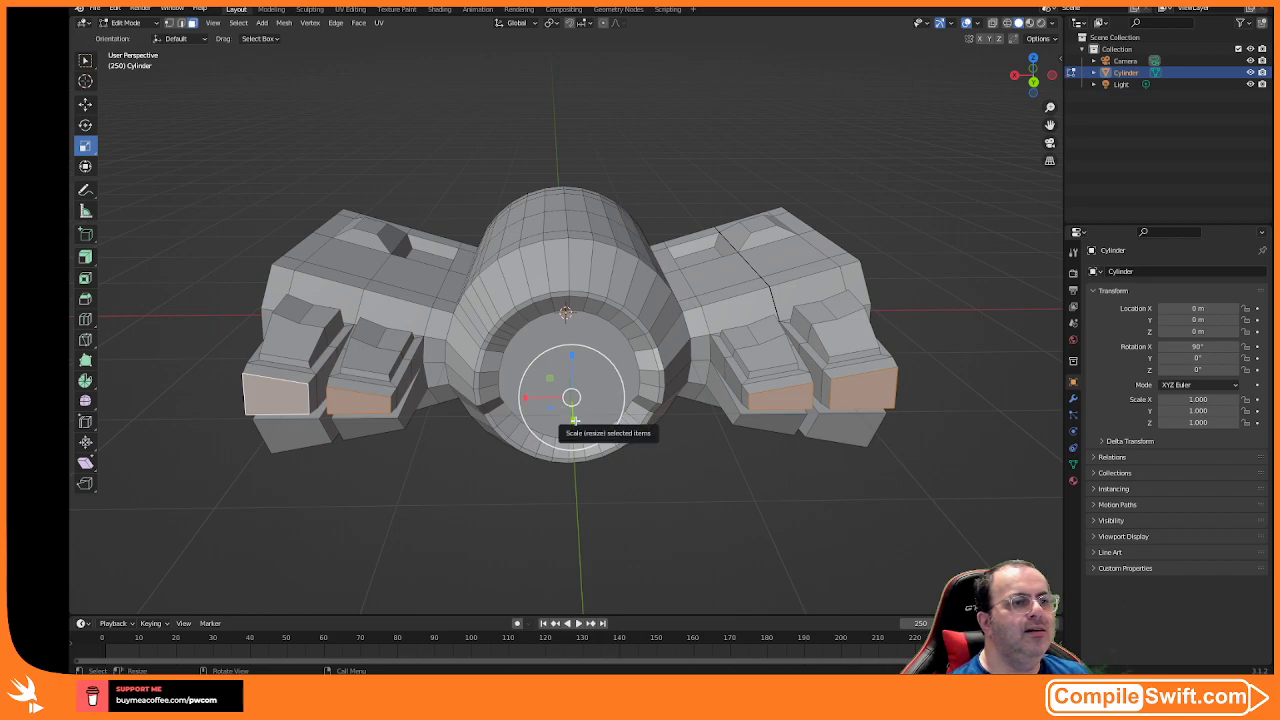
{"action": "left_click_drag", "start_coordinate": [573, 420], "coordinate": [571, 443]}
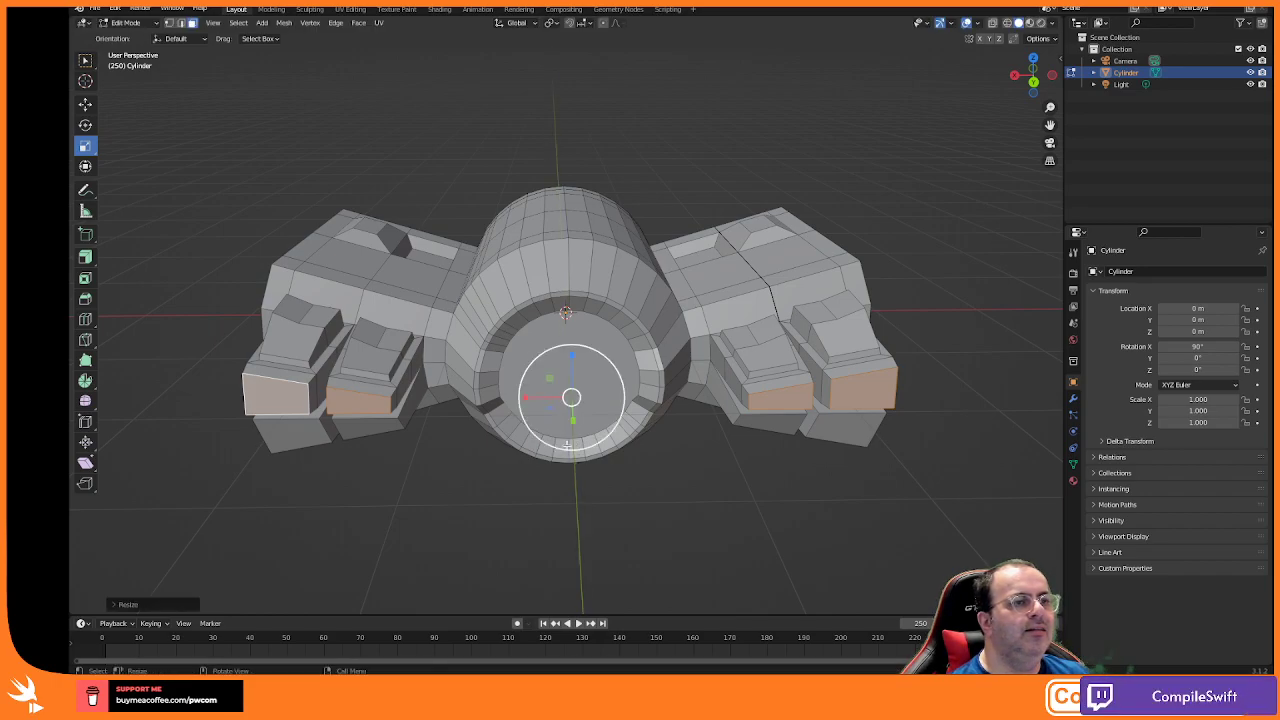
{"action": "mouse_move", "coordinate": [537, 471]}
{"action": "middle_mouse_down"}
{"action": "mouse_move", "coordinate": [548, 459]}
{"action": "mouse_move", "coordinate": [551, 481]}
{"action": "mouse_move", "coordinate": [543, 454]}
{"action": "middle_mouse_up"}
{"action": "left_click_drag", "start_coordinate": [568, 520], "coordinate": [568, 470]}
{"action": "key", "text": "ctrl+z"}
{"action": "middle_click_drag", "start_coordinate": [568, 470], "coordinate": [575, 462]}
{"action": "left_click", "coordinate": [467, 486]}
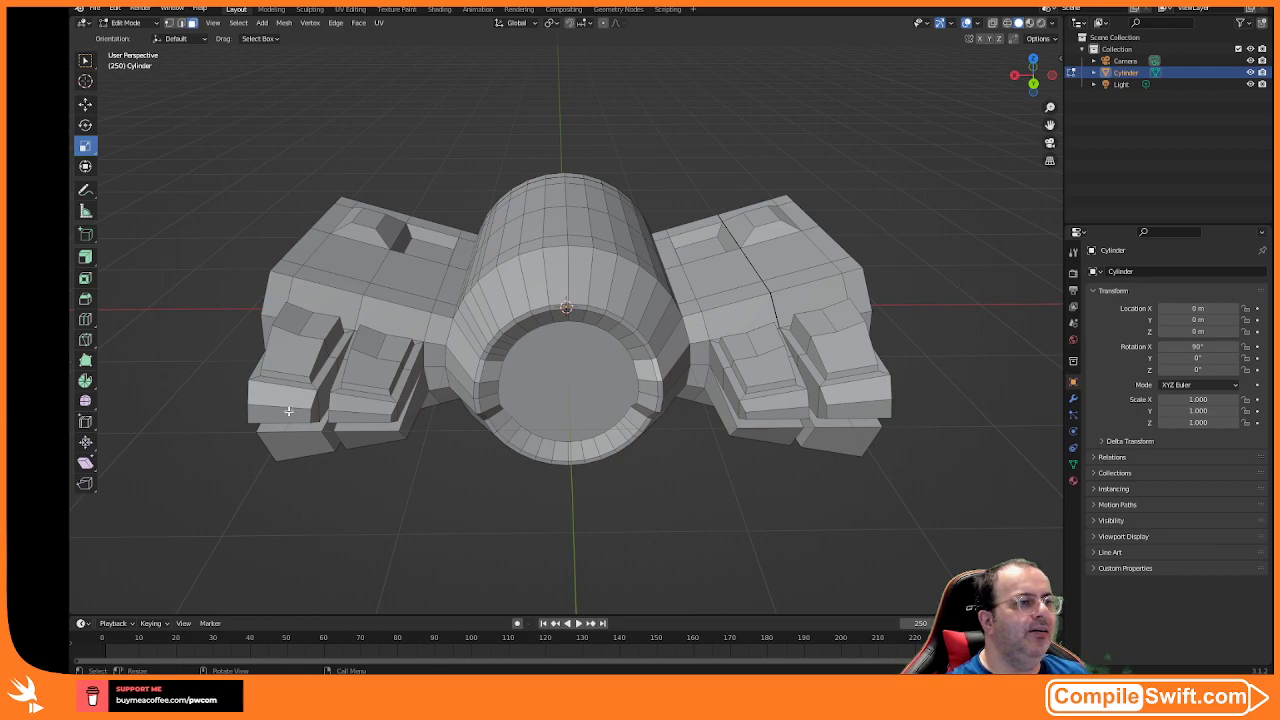
- Narrow the small blocks' end faces along X with Scale, one face at a time, and clear the selection
{"action": "left_click", "coordinate": [288, 410]}
{"action": "left_click_drag", "start_coordinate": [232, 415], "coordinate": [235, 415]}
{"action": "left_click", "coordinate": [349, 415]}
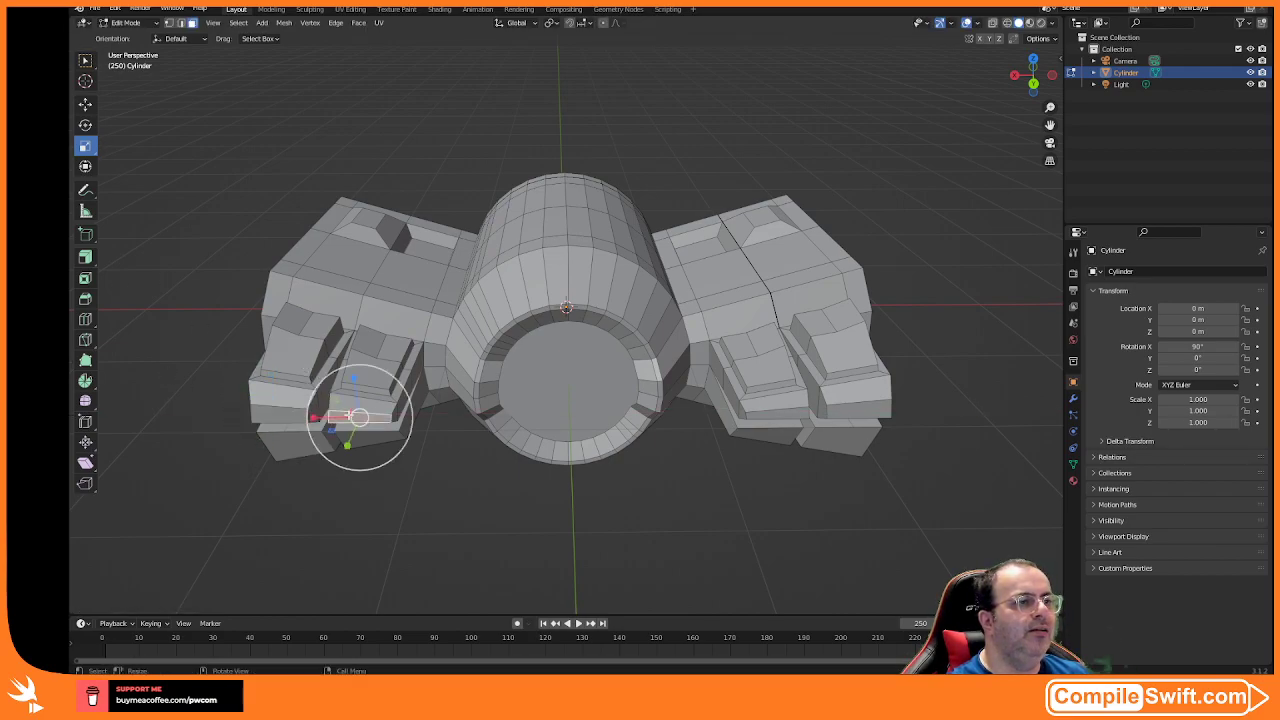
{"action": "left_click", "coordinate": [316, 419]}
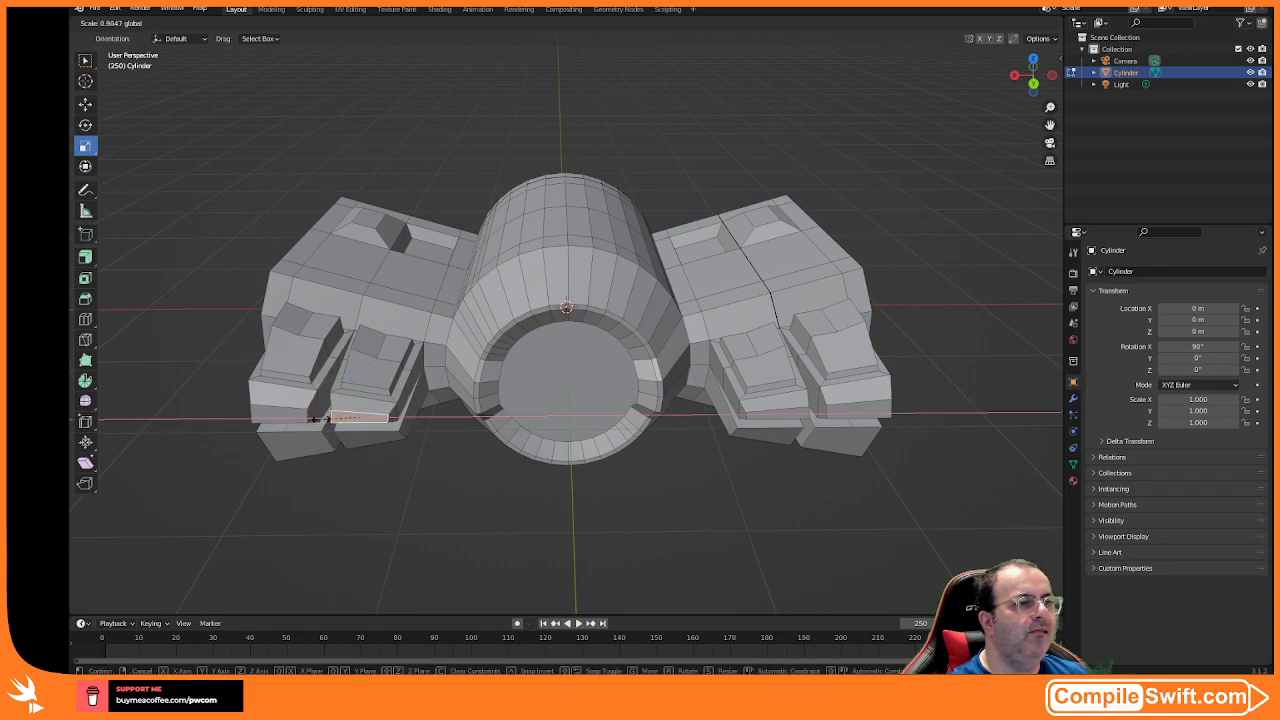
{"action": "left_click", "coordinate": [794, 409]}
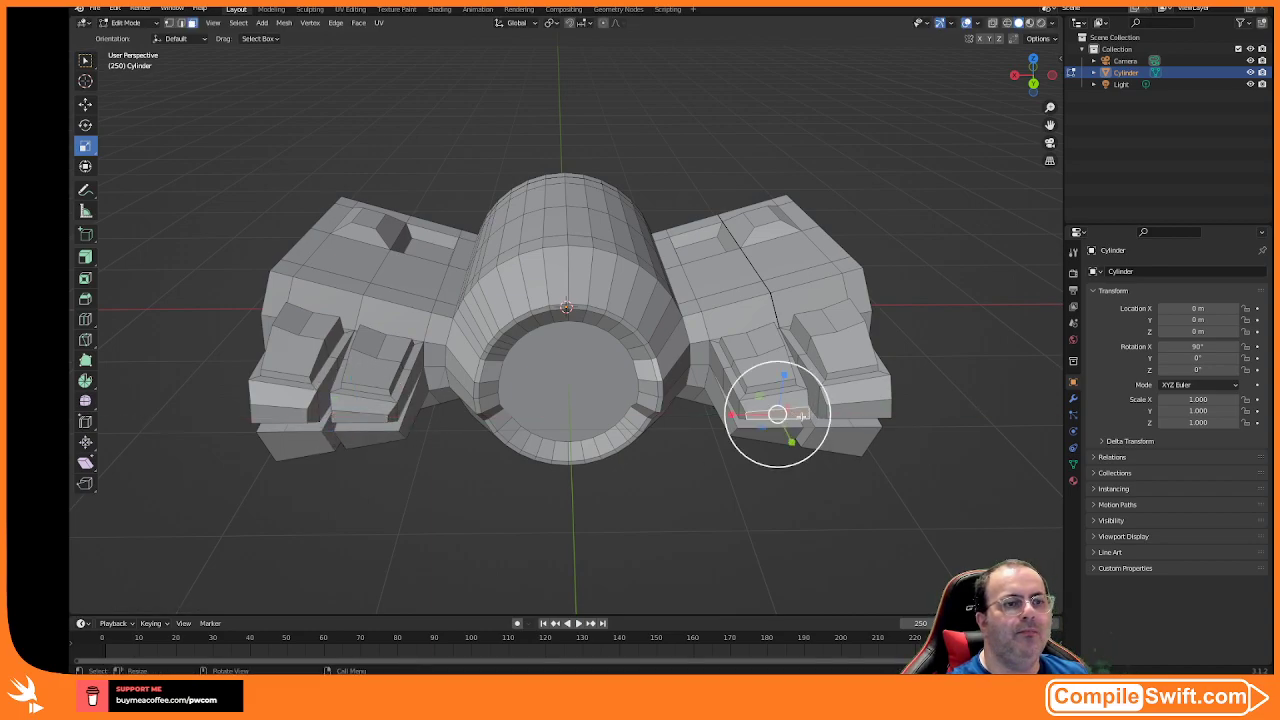
{"action": "left_click_drag", "start_coordinate": [735, 413], "coordinate": [823, 410]}
{"action": "middle_click_drag", "start_coordinate": [614, 365], "coordinate": [613, 463]}
{"action": "left_click", "coordinate": [619, 501]}
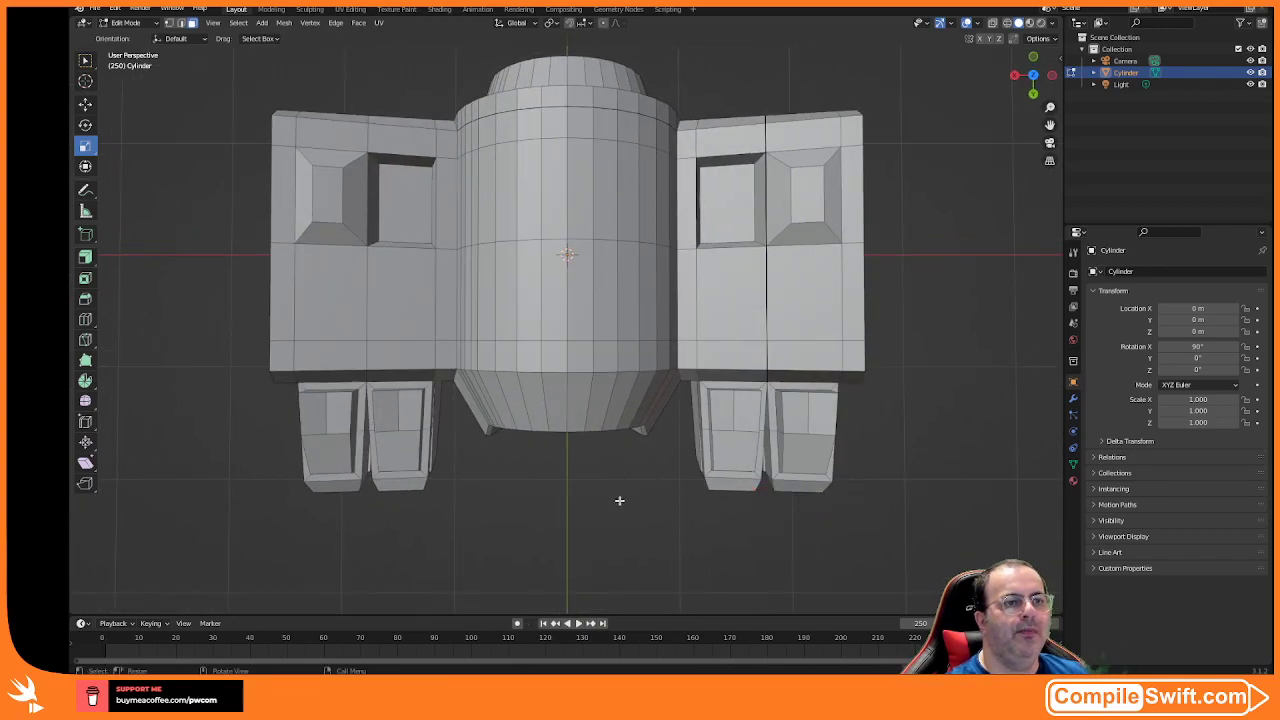
- Select the four plain top faces on both large side blocks and inset them individually by about 0.04 m
{"action": "middle_click_drag", "start_coordinate": [532, 487], "coordinate": [540, 440]}
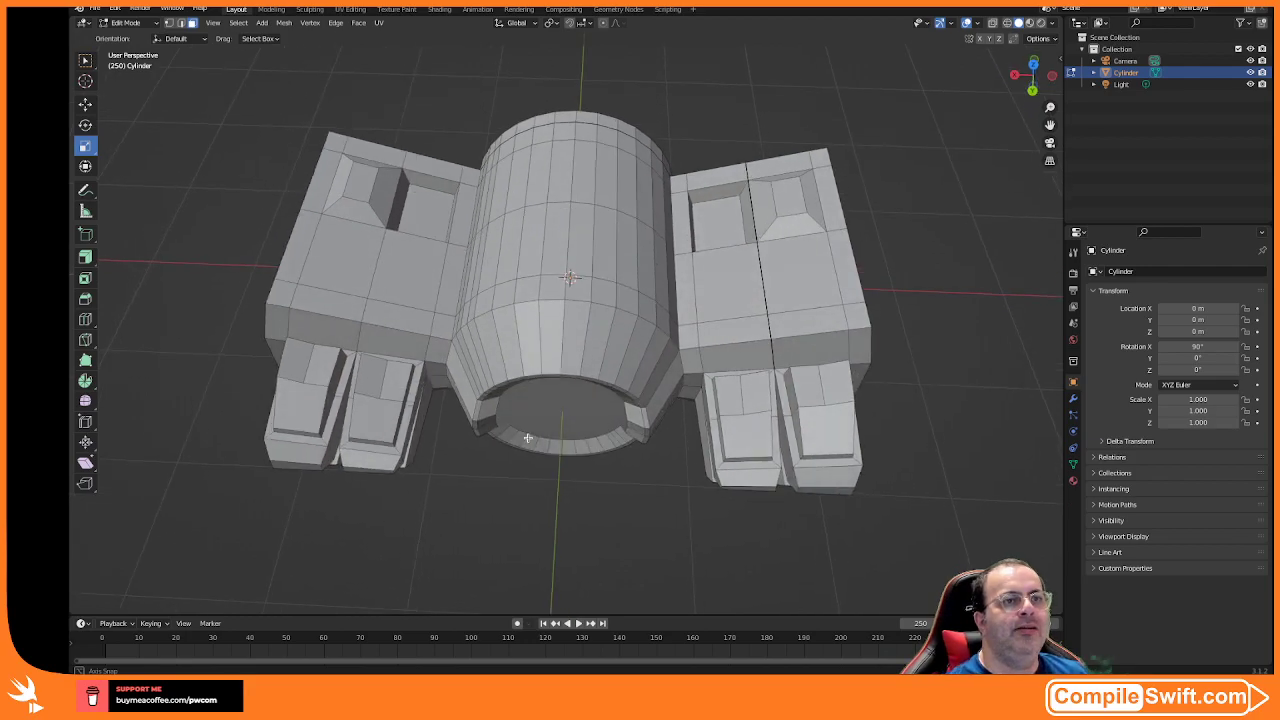
{"action": "left_click", "coordinate": [312, 231]}
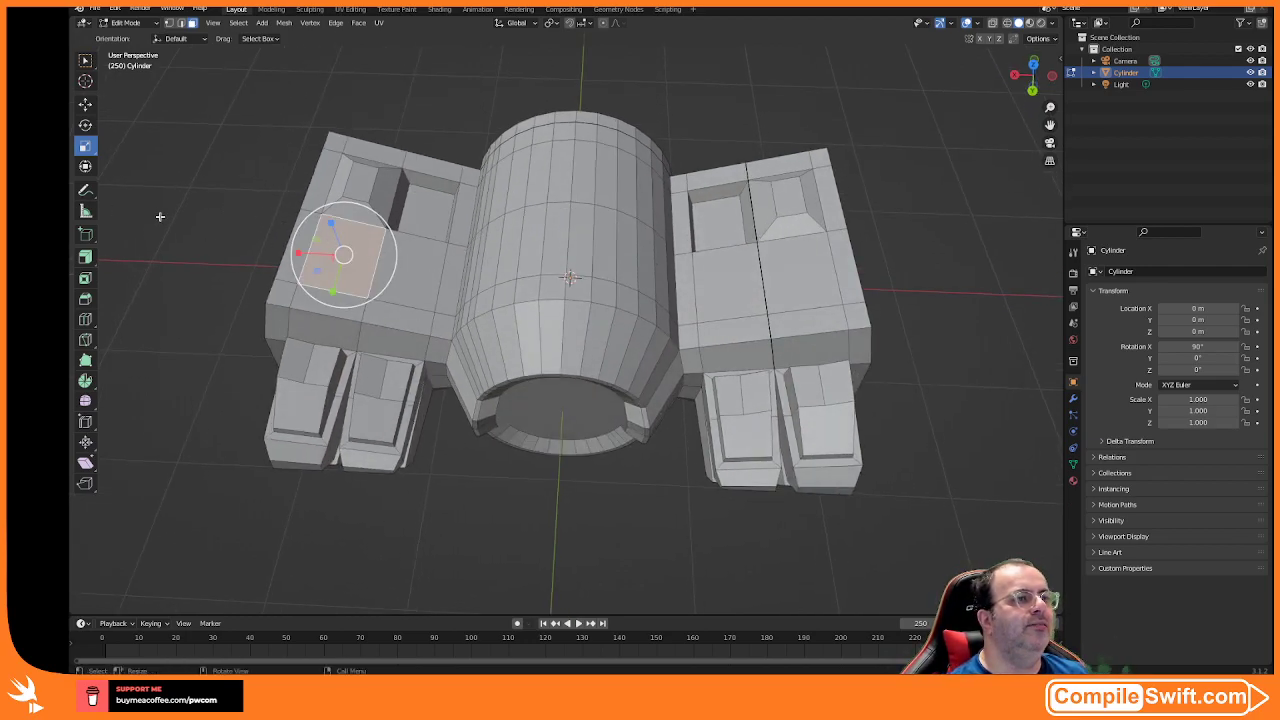
{"action": "middle_click_drag", "start_coordinate": [157, 214], "coordinate": [160, 220]}
{"action": "left_click", "coordinate": [405, 255], "text": "shift"}
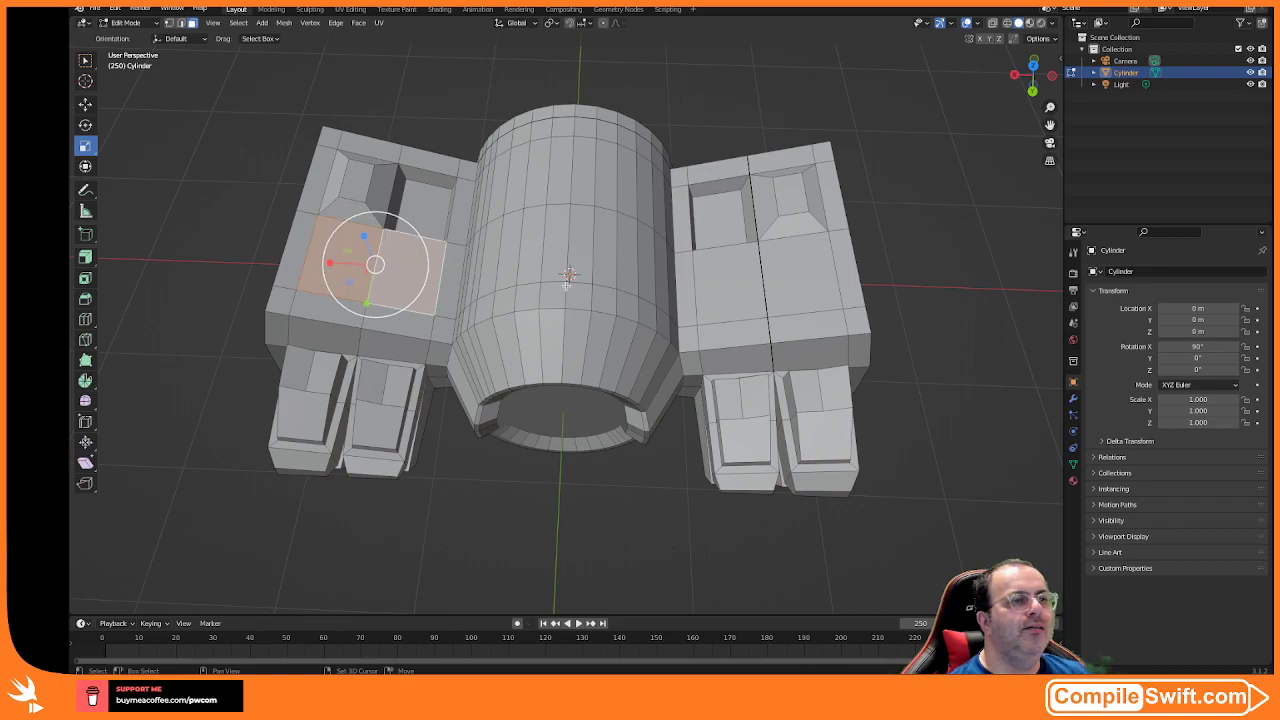
{"action": "left_click", "coordinate": [720, 279], "text": "shift"}
{"action": "left_click", "coordinate": [805, 280], "text": "shift"}
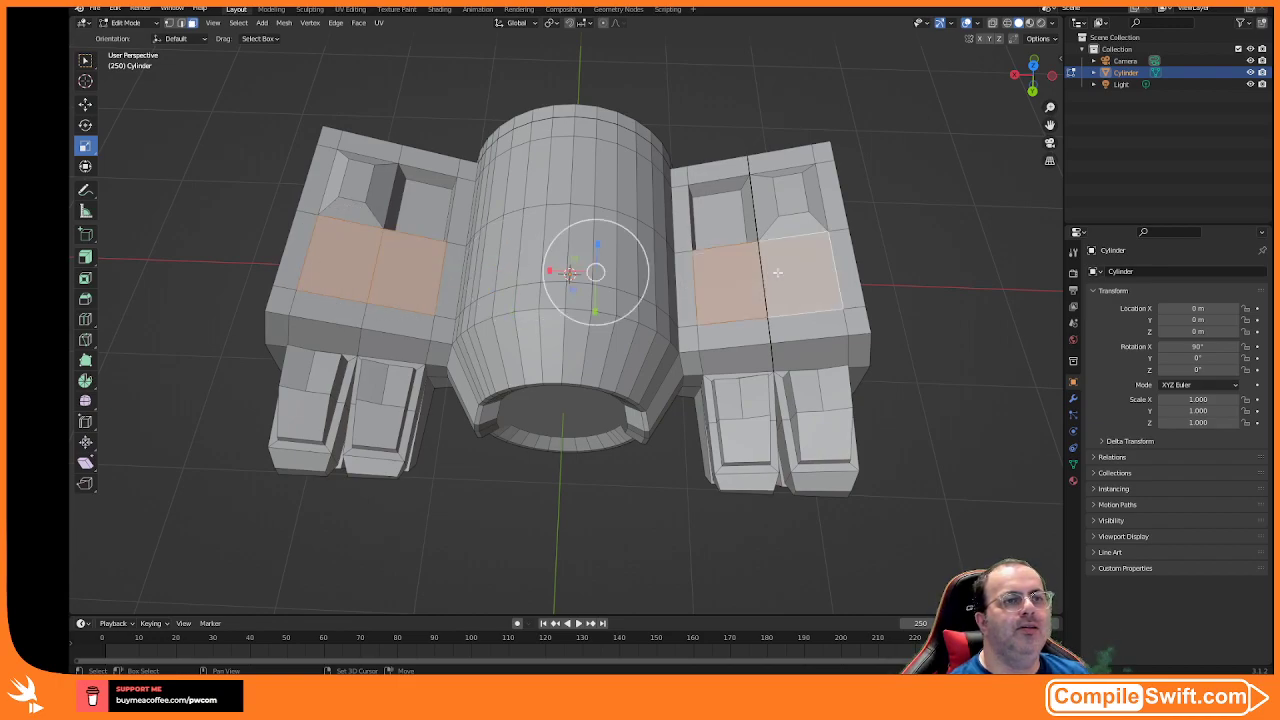
{"action": "left_click", "coordinate": [85, 258]}
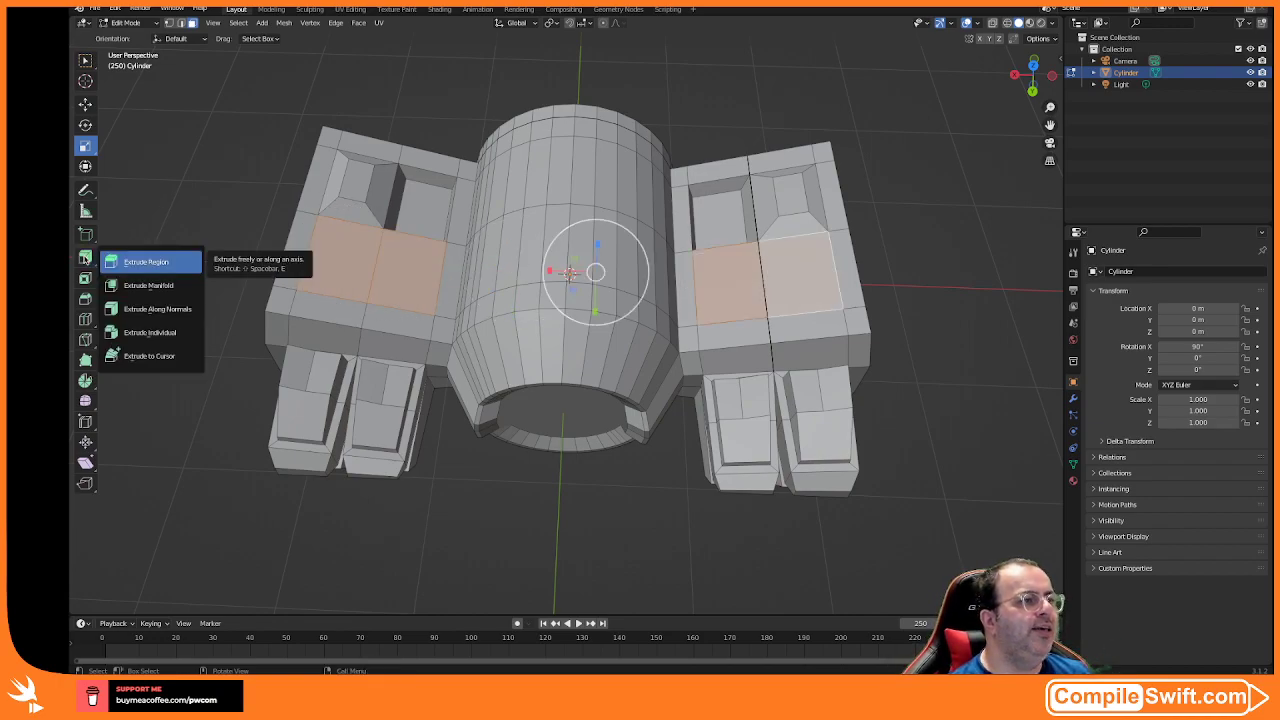
{"action": "left_click", "coordinate": [85, 259]}
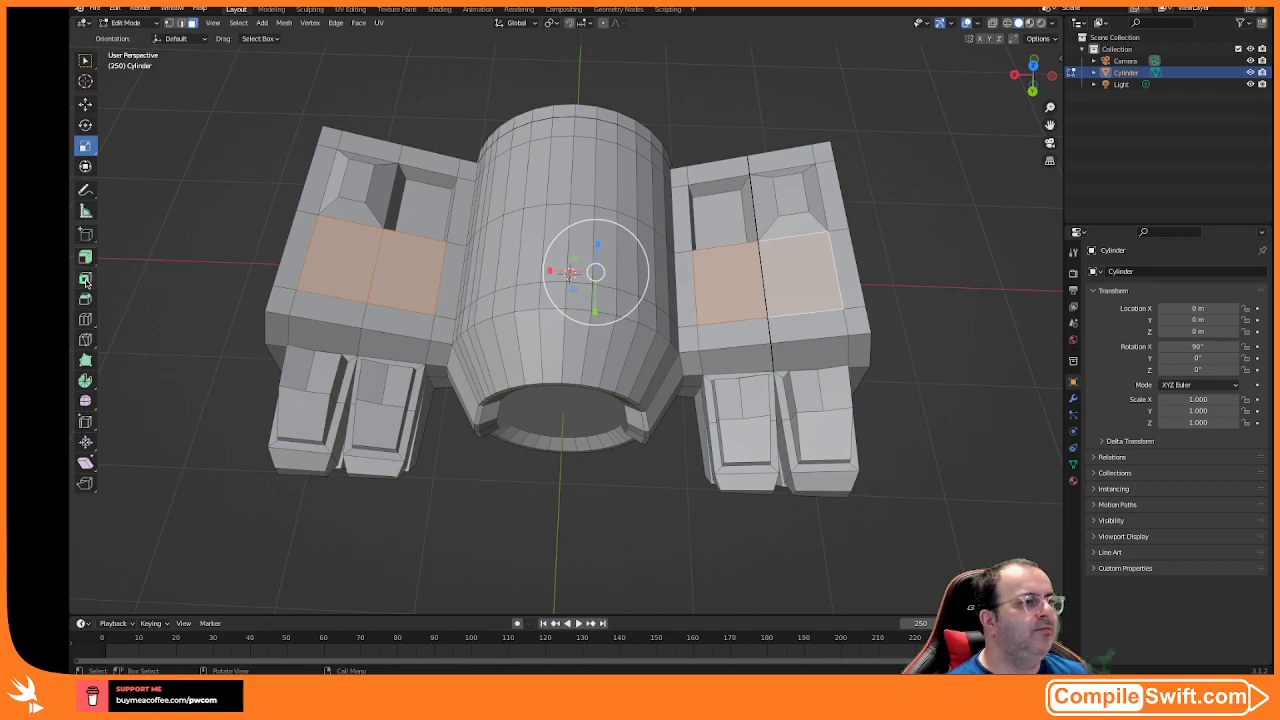
{"action": "left_click", "coordinate": [85, 280]}
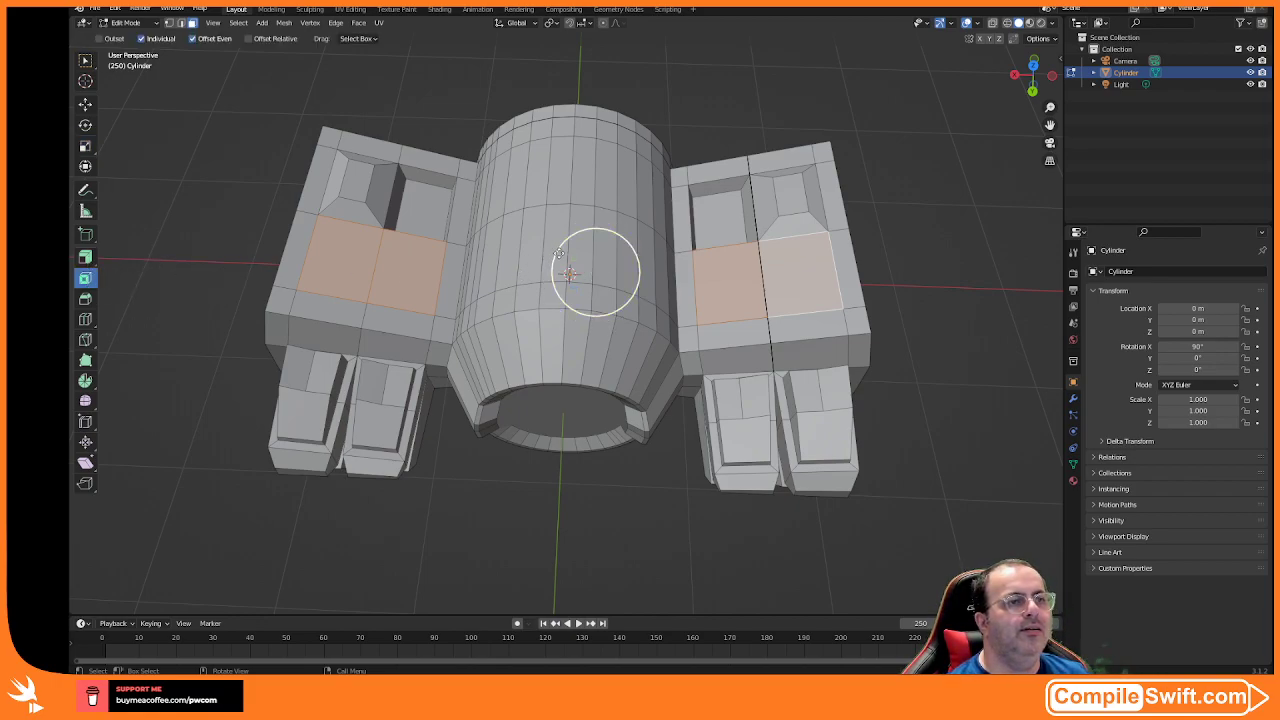
{"action": "left_click_drag", "start_coordinate": [559, 254], "coordinate": [573, 275]}
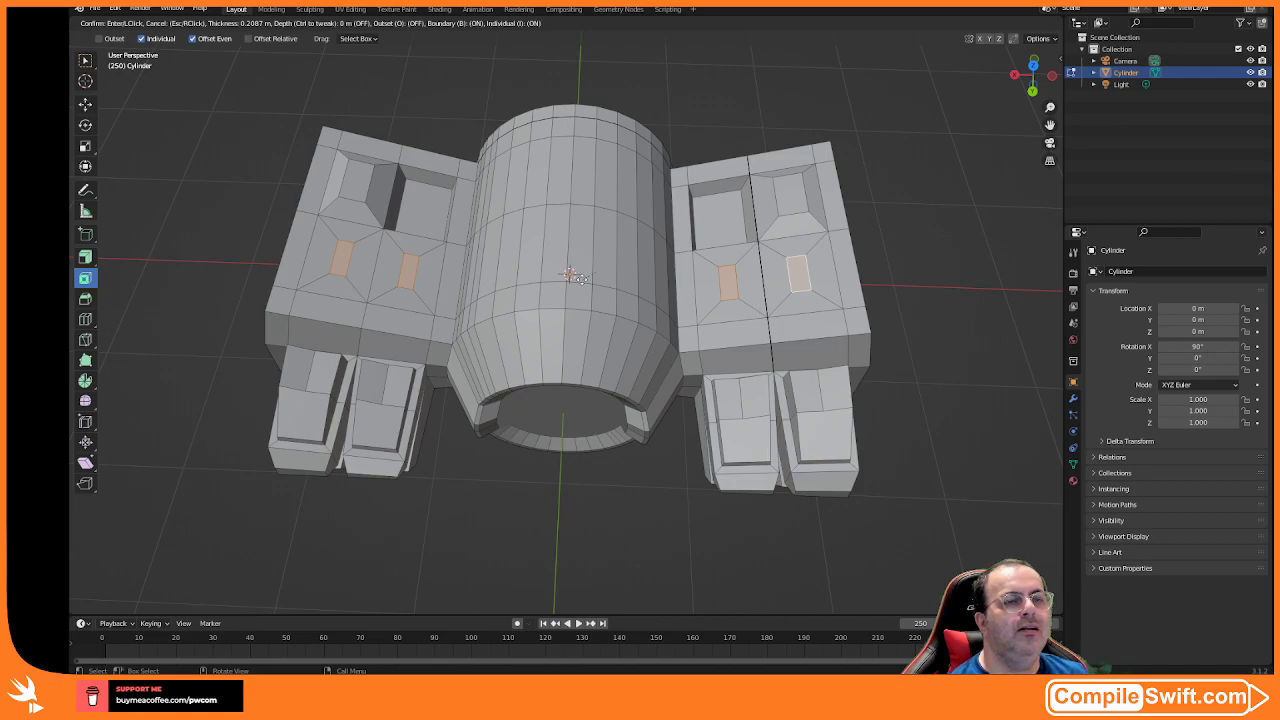
{"action": "mouse_move", "coordinate": [578, 278]}
{"action": "left_mouse_down"}
{"action": "mouse_move", "coordinate": [592, 290]}
{"action": "mouse_move", "coordinate": [565, 272]}
{"action": "left_mouse_up"}
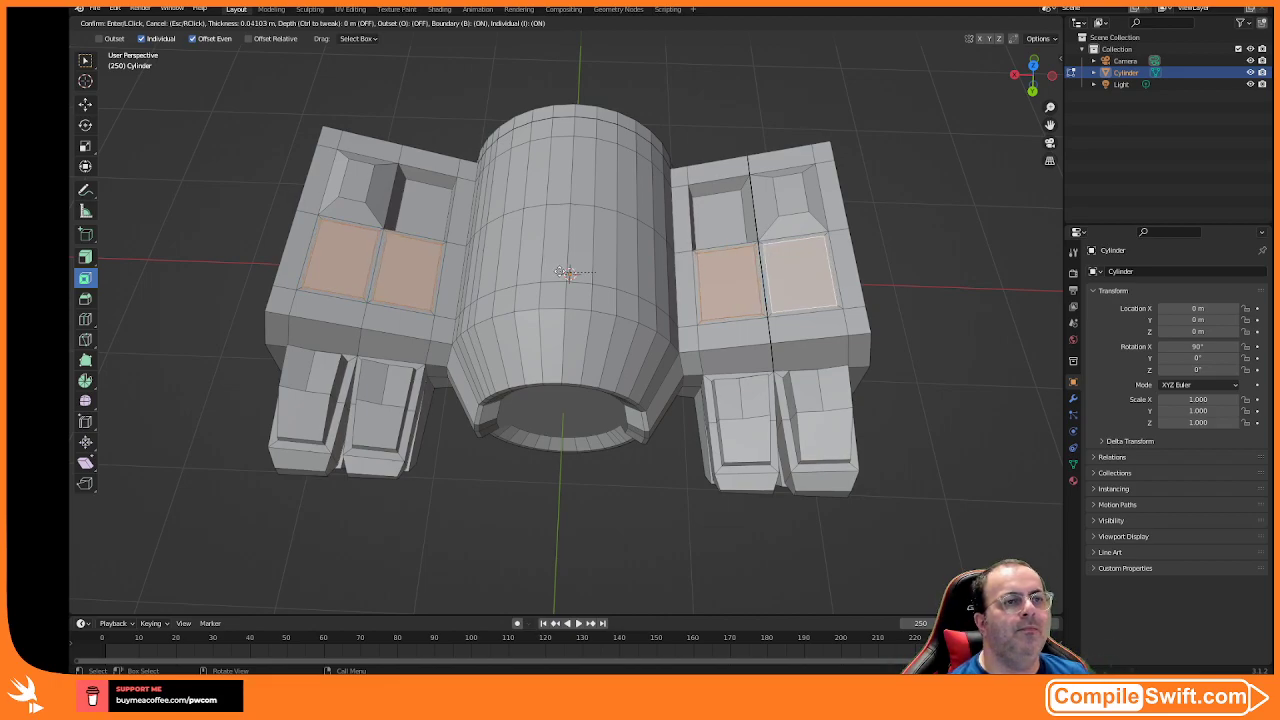
{"action": "left_click", "coordinate": [565, 272]}
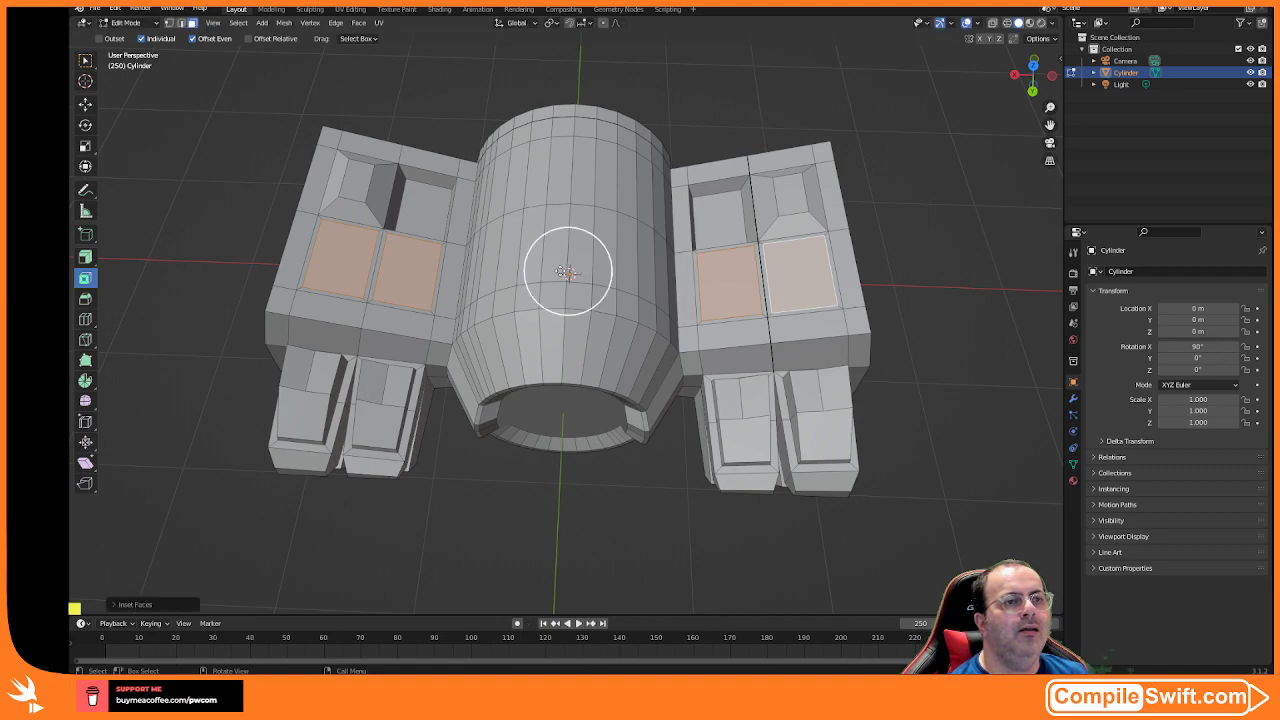
- Move the four inset top faces of the large side blocks slightly along the Z axis
{"action": "left_click", "coordinate": [85, 104]}
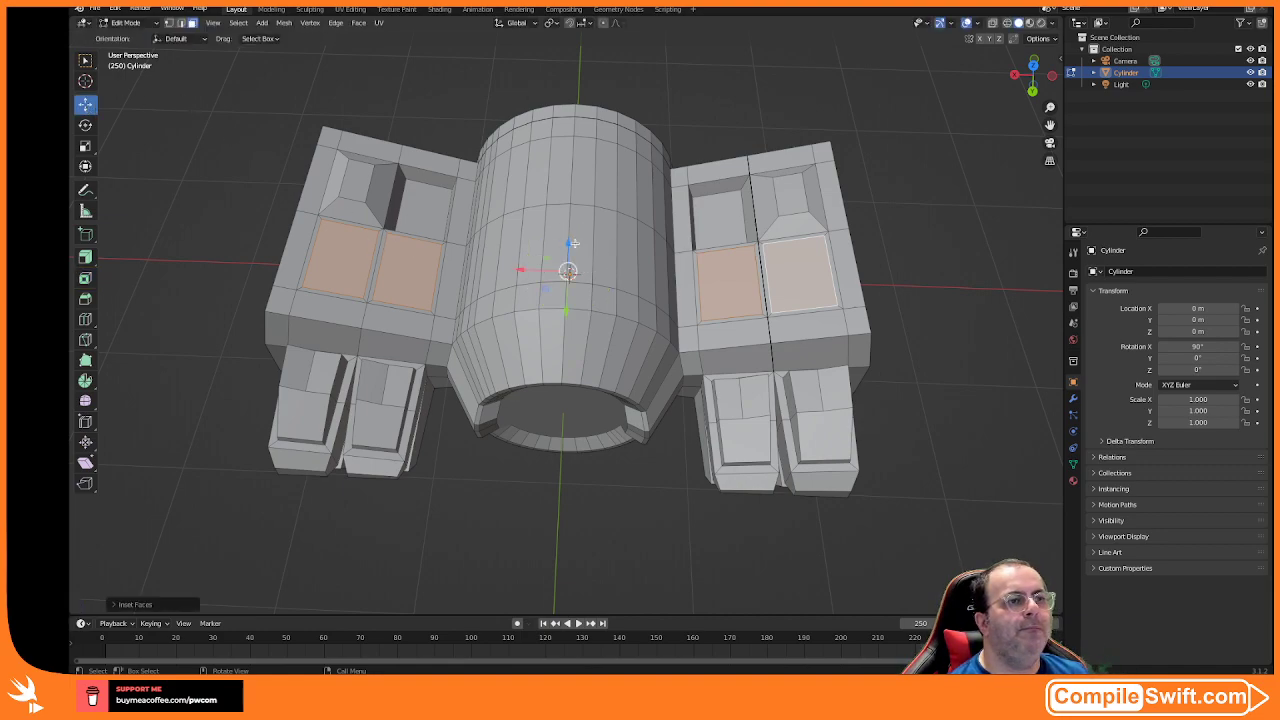
{"action": "left_click_drag", "start_coordinate": [568, 243], "coordinate": [574, 247]}
{"action": "middle_click_drag", "start_coordinate": [574, 247], "coordinate": [587, 242]}
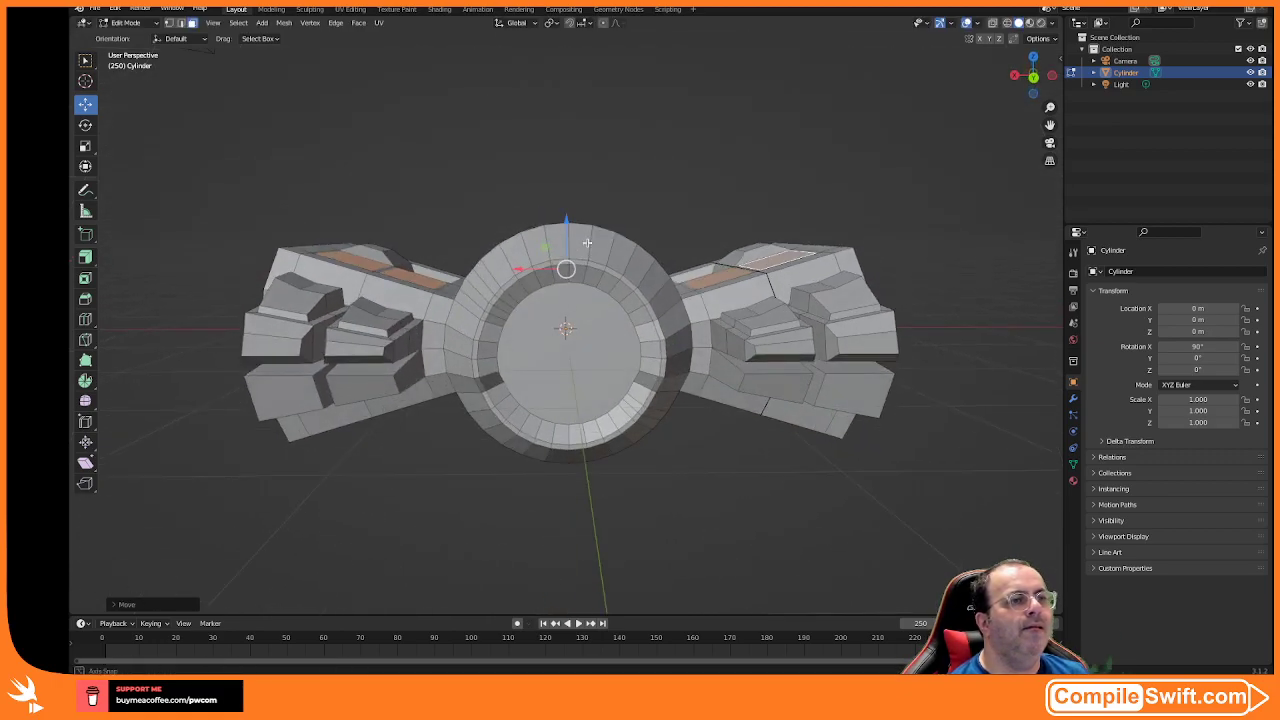
{"action": "left_click_drag", "start_coordinate": [566, 220], "coordinate": [566, 218]}
{"action": "middle_click_drag", "start_coordinate": [566, 218], "coordinate": [564, 246]}
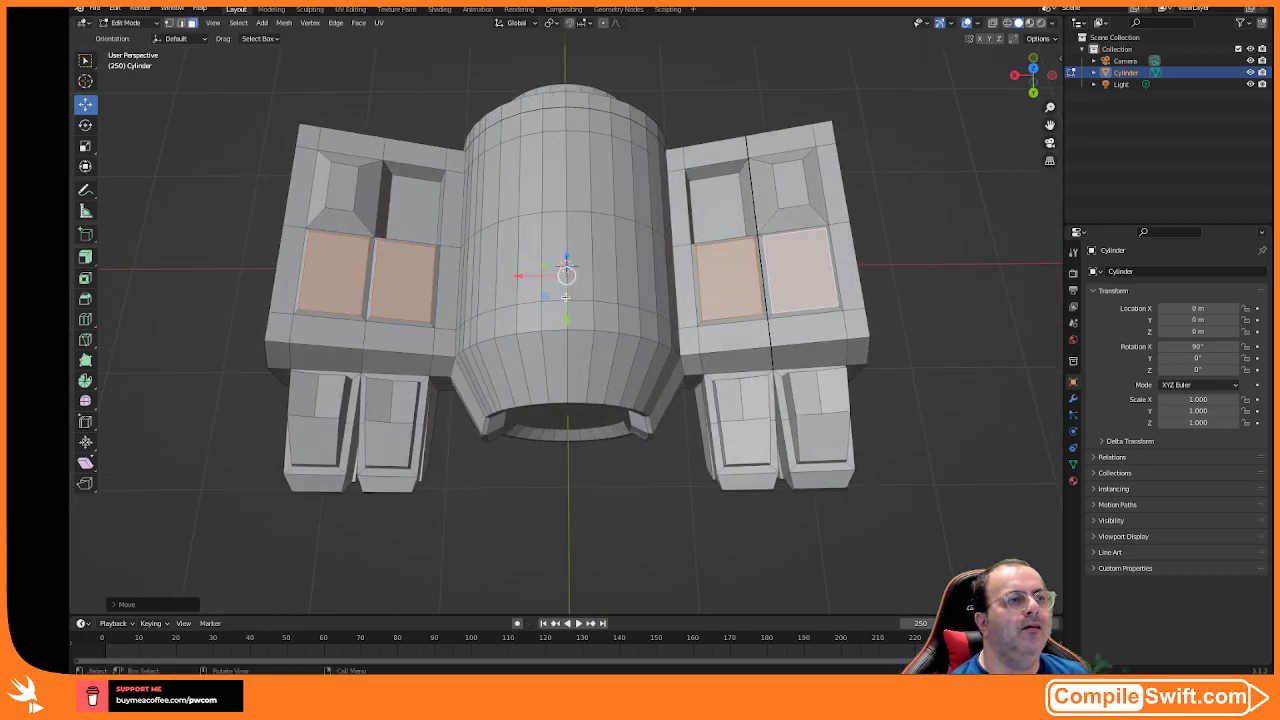
- Inset the four selected panel faces individually two more times by a small amount to form nested frames
{"action": "left_click", "coordinate": [85, 256]}
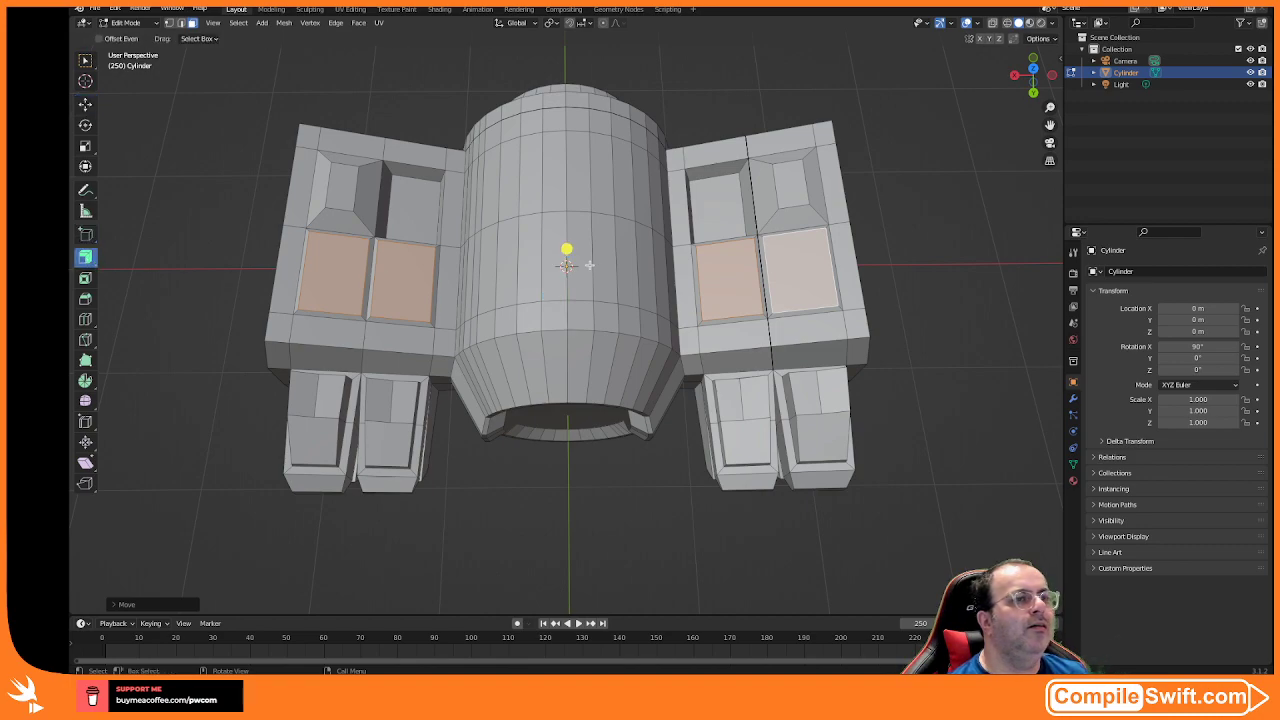
{"action": "left_click", "coordinate": [85, 277]}
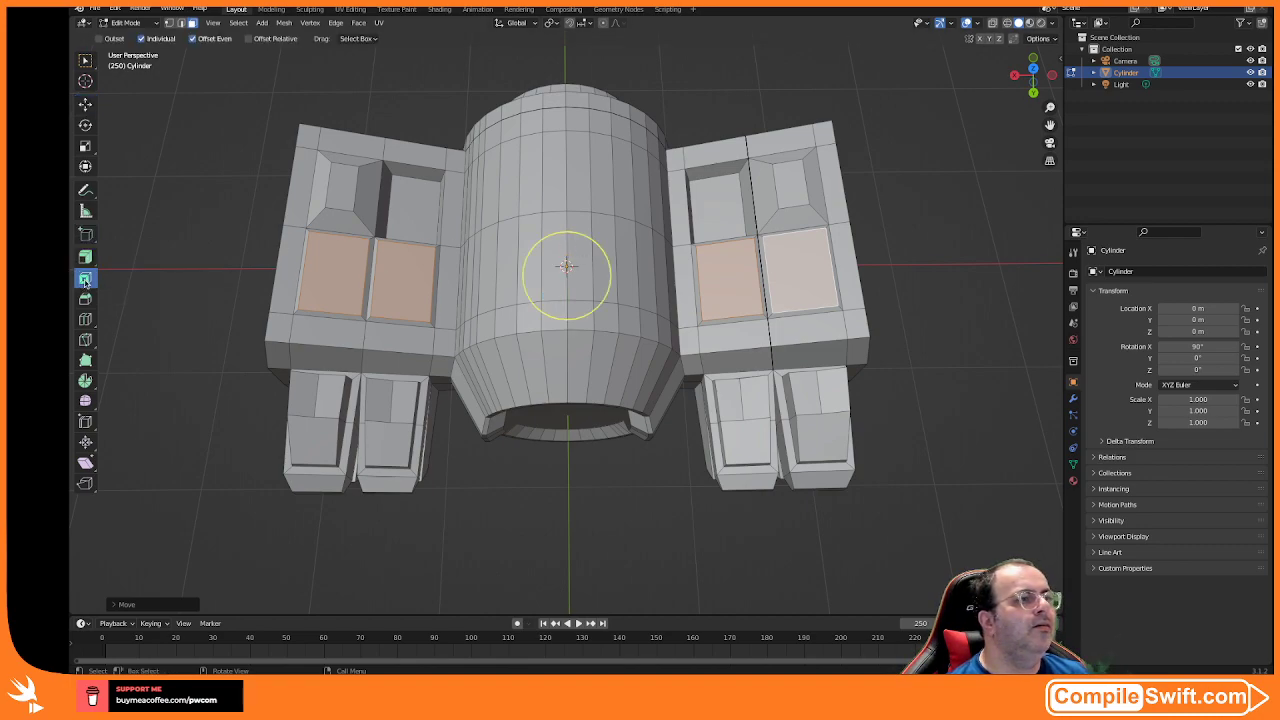
{"action": "left_click_drag", "start_coordinate": [534, 246], "coordinate": [535, 249]}
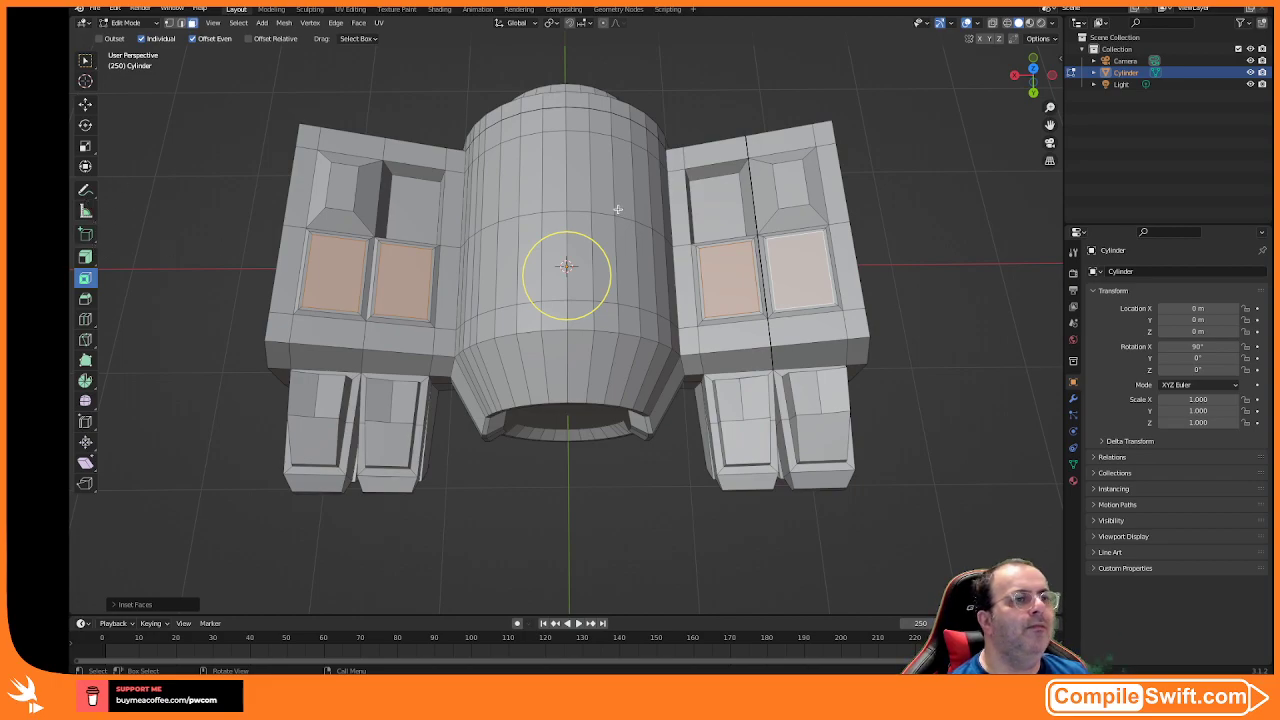
{"action": "left_click_drag", "start_coordinate": [549, 231], "coordinate": [553, 240]}
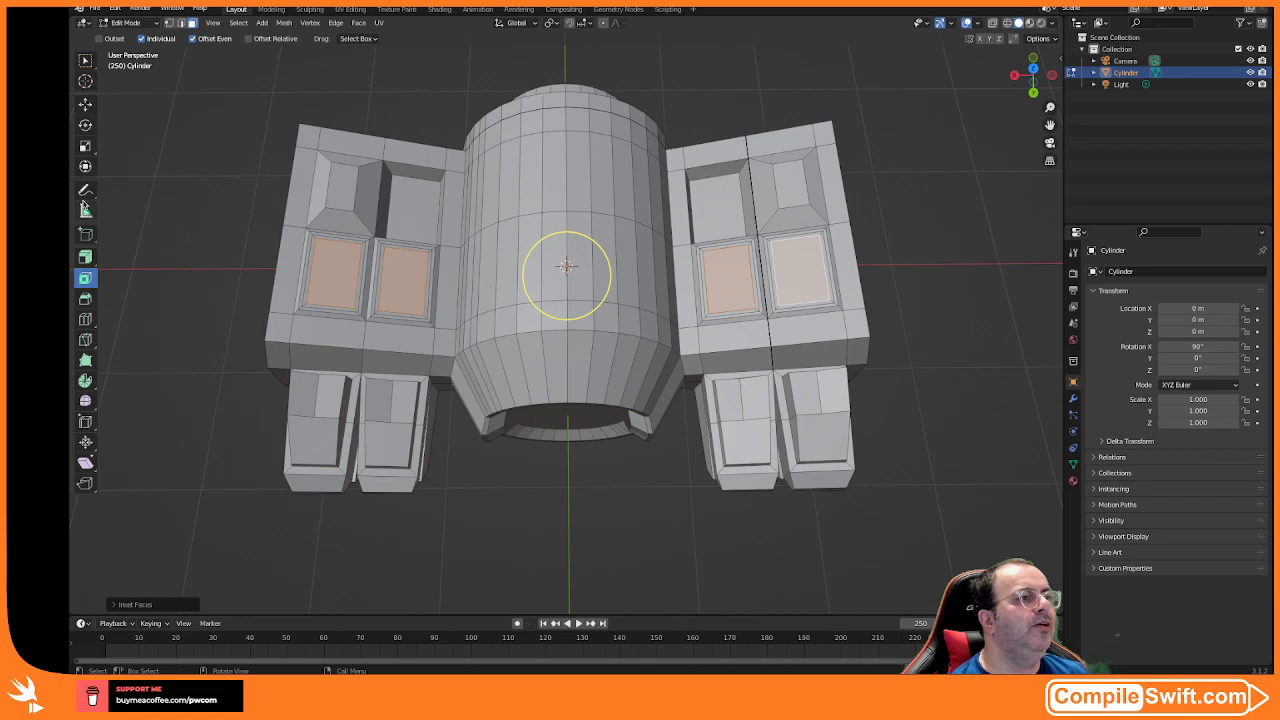
- Lower the four innermost panel faces slightly along the Z axis to recess them, and clear the selection
{"action": "left_click", "coordinate": [85, 104]}
{"action": "middle_click_drag", "start_coordinate": [465, 300], "coordinate": [479, 252]}
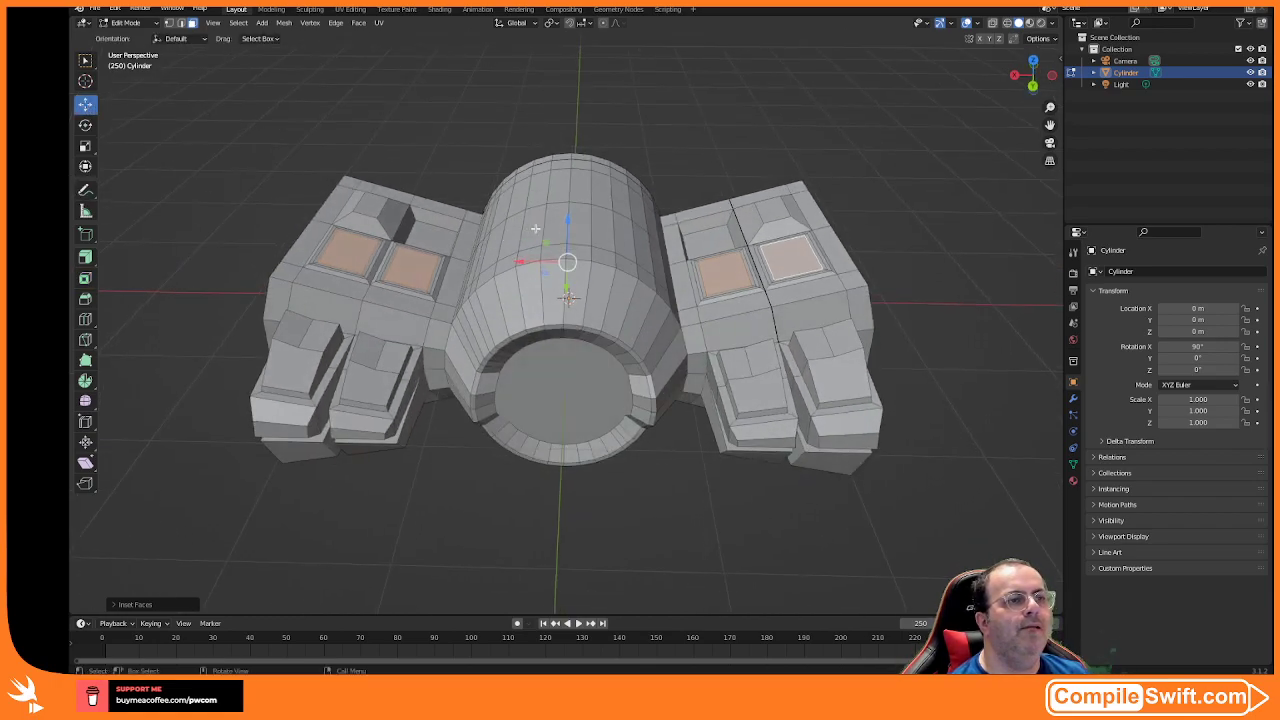
{"action": "middle_click_drag", "start_coordinate": [567, 220], "coordinate": [567, 212]}
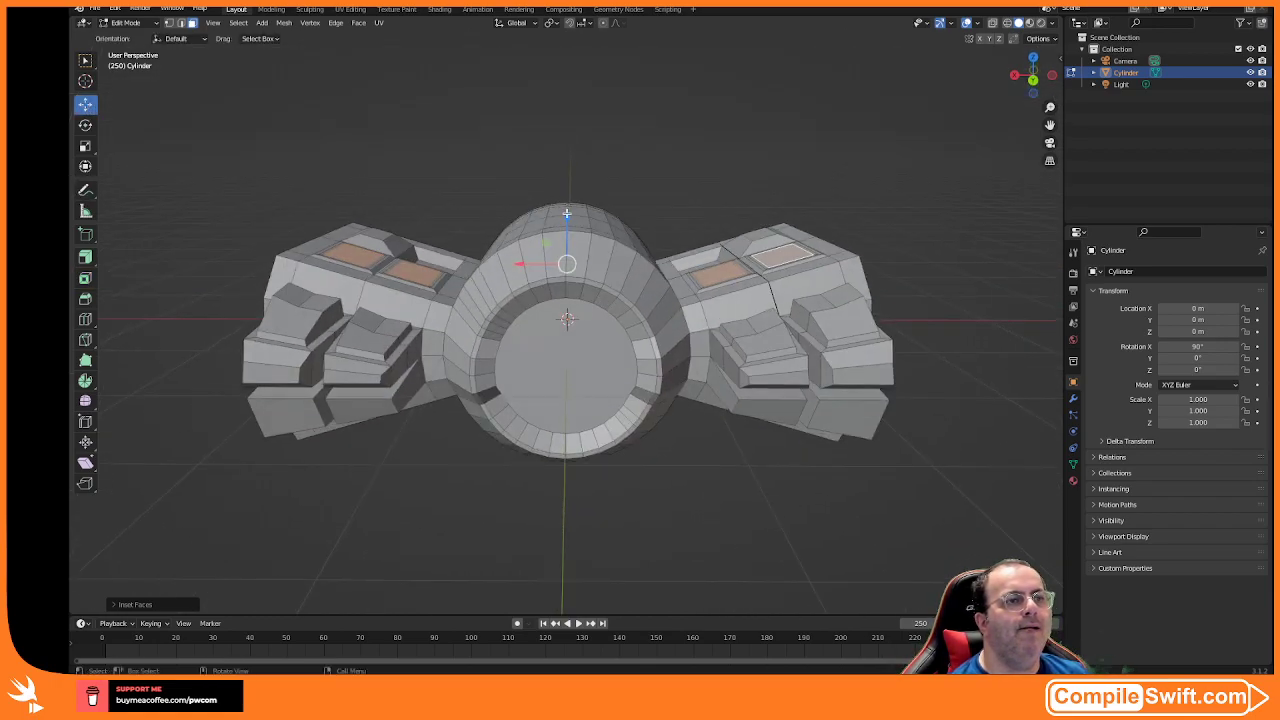
{"action": "left_click_drag", "start_coordinate": [567, 212], "coordinate": [567, 218]}
{"action": "middle_click_drag", "start_coordinate": [567, 218], "coordinate": [556, 300]}
{"action": "left_click", "coordinate": [85, 60]}
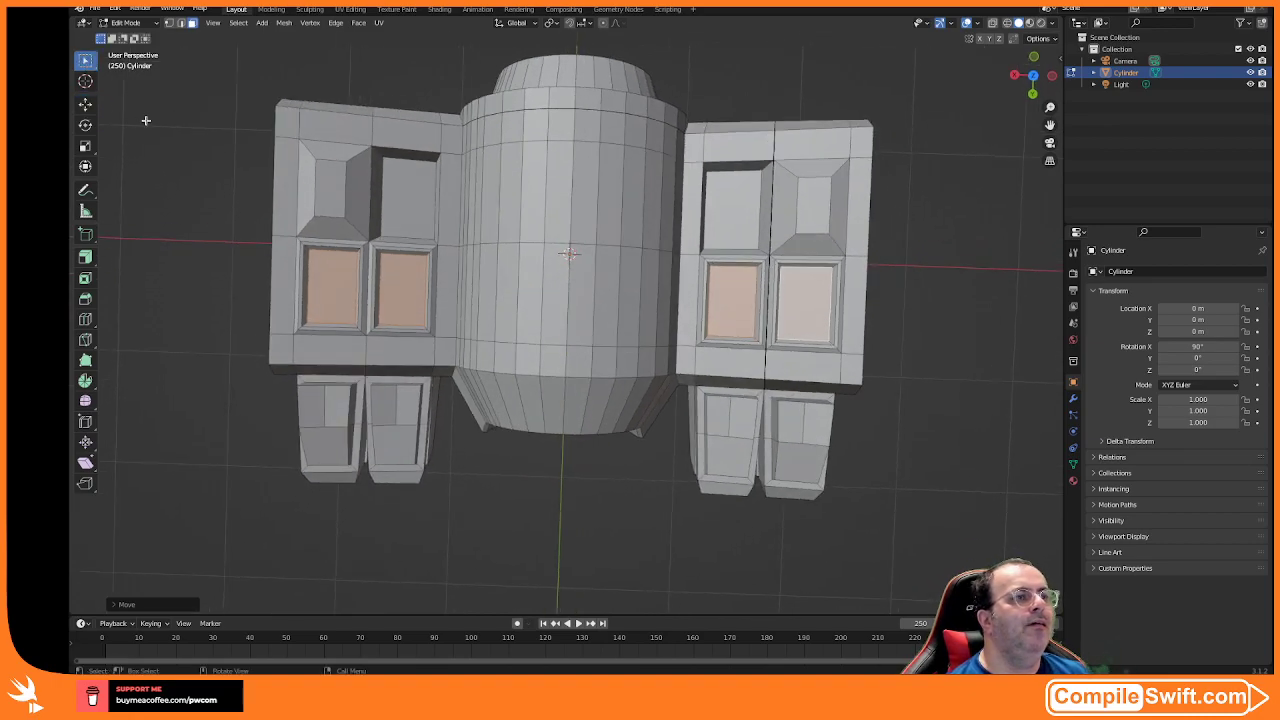
{"action": "left_click", "coordinate": [147, 121]}
{"action": "middle_click_drag", "start_coordinate": [191, 150], "coordinate": [519, 153]}
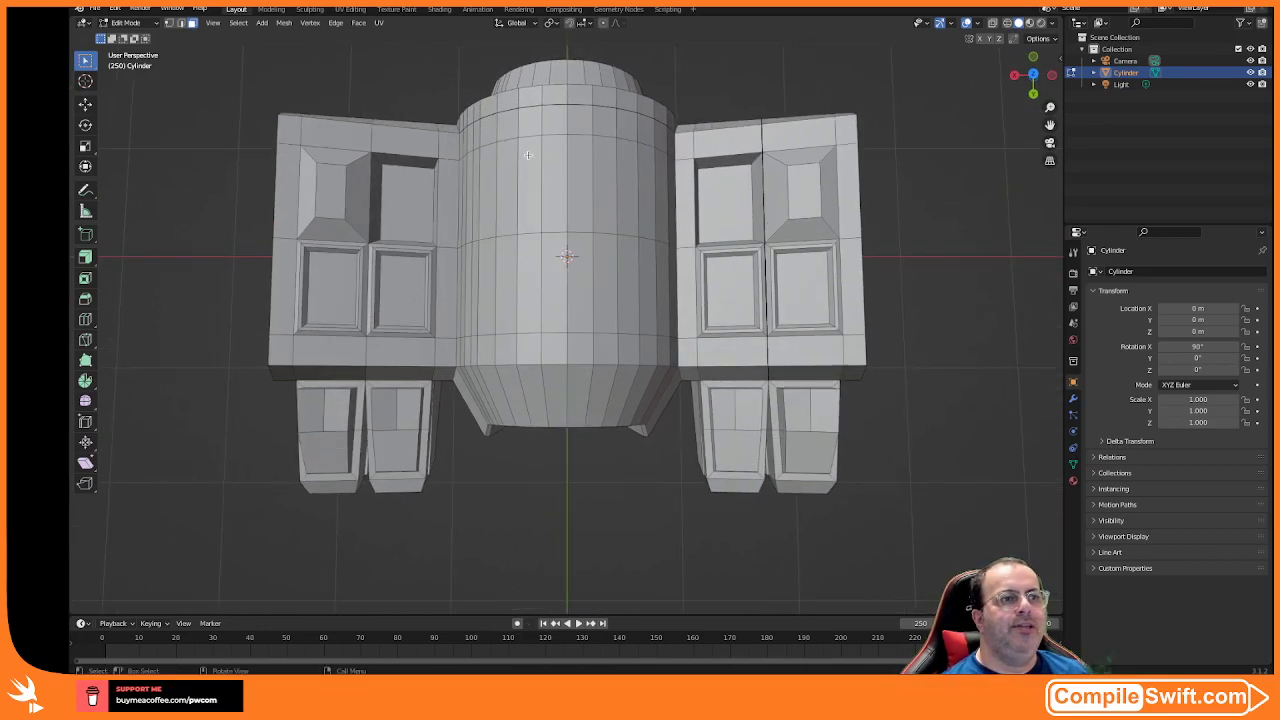
{"action": "middle_click_drag", "start_coordinate": [560, 220], "coordinate": [556, 209]}
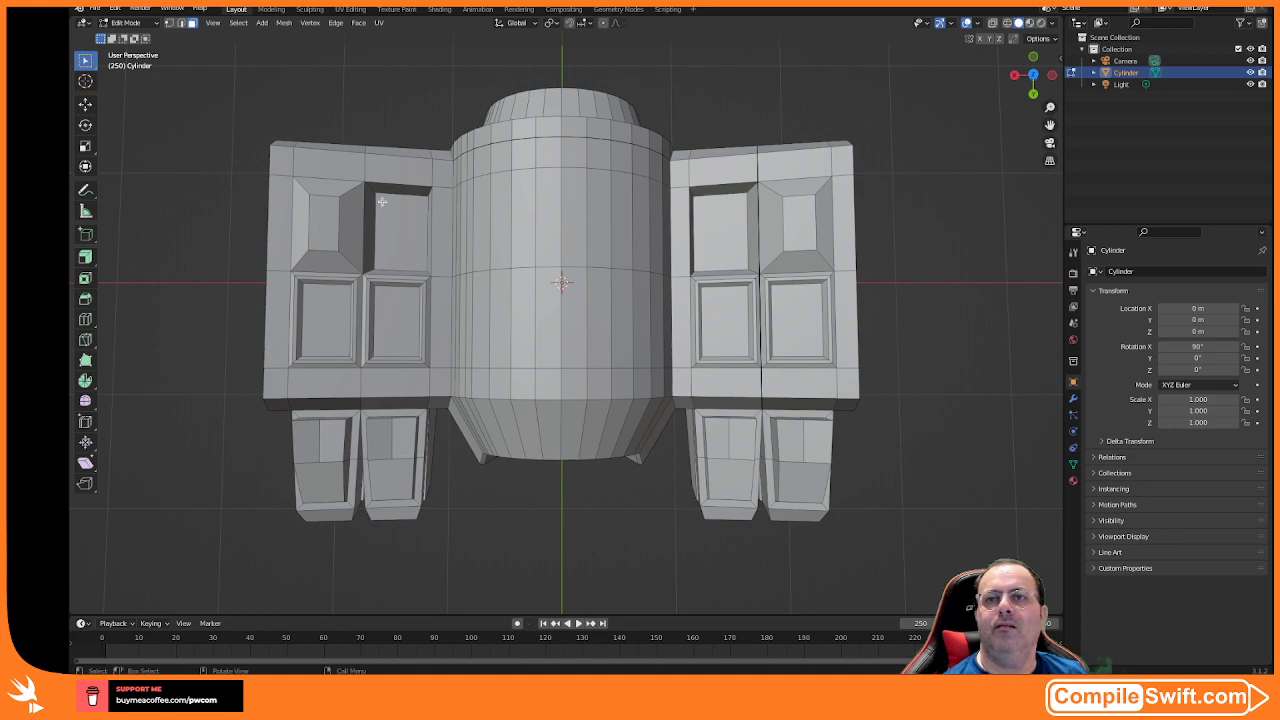
- Switch to SwiftUI Companion and enlarge its window to fill most of the desktop
{"action": "key", "text": "alt+space"}
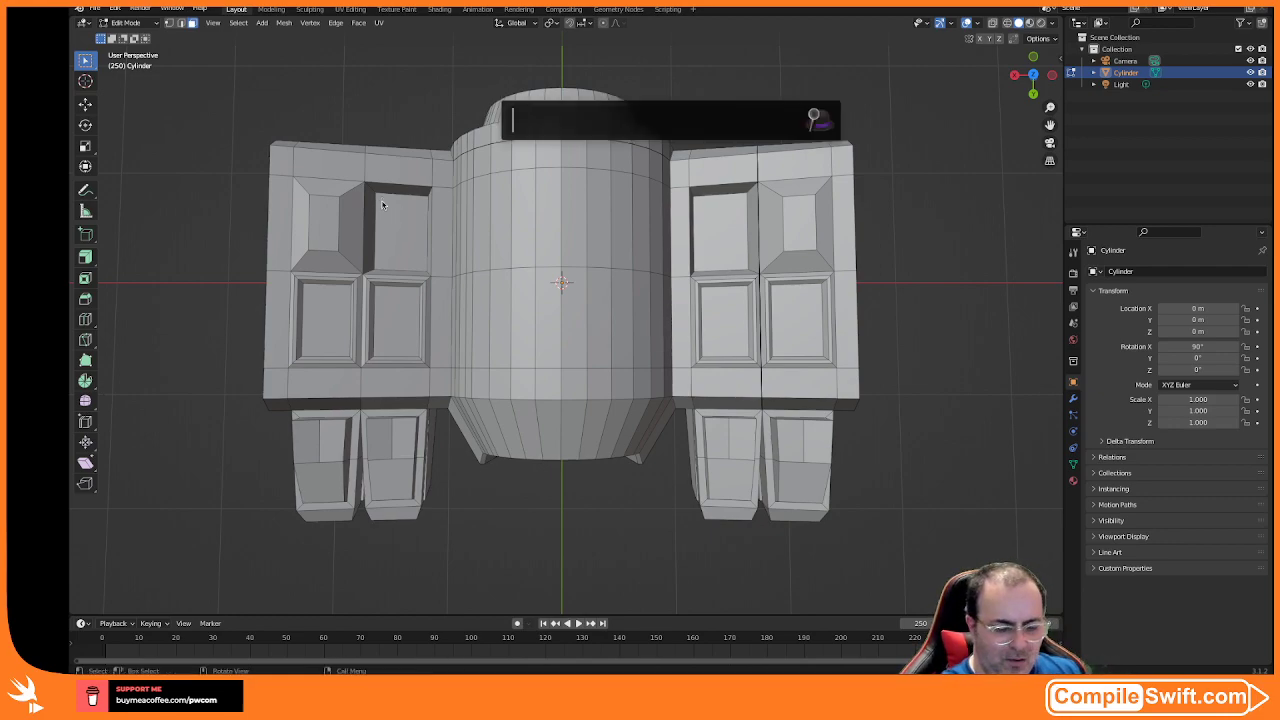
{"action": "type", "text": "xco"}
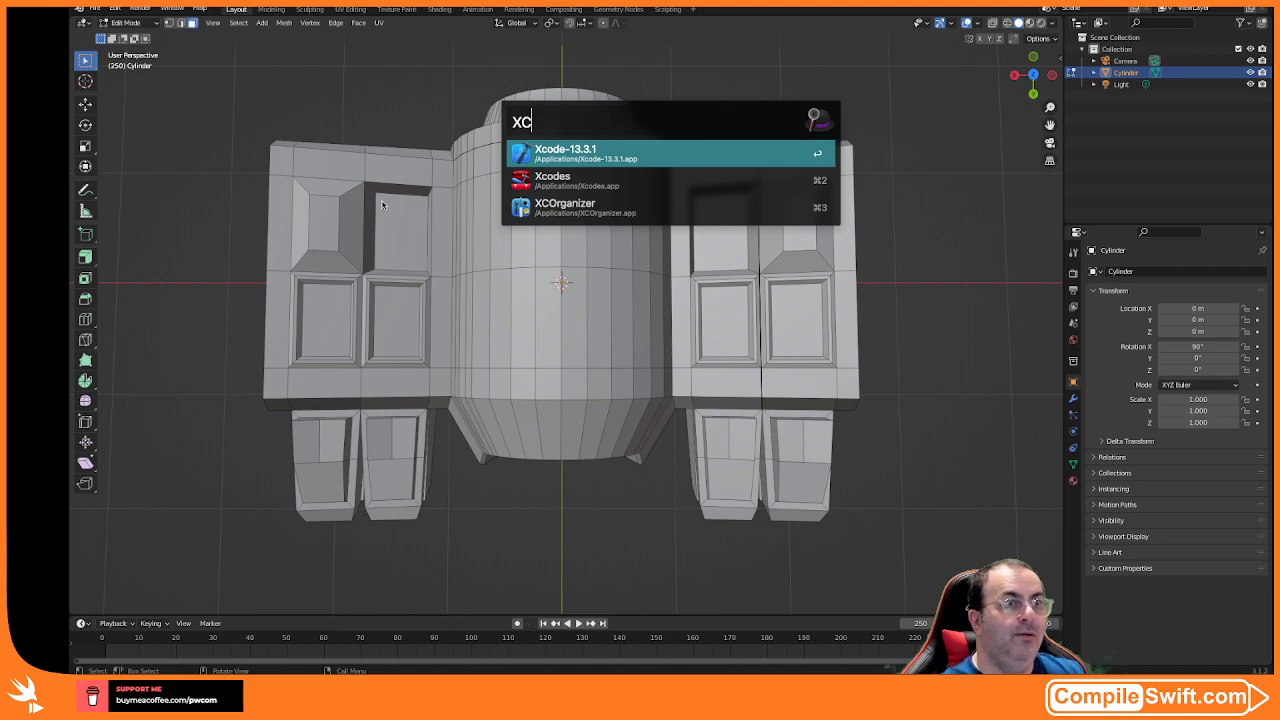
{"action": "key", "text": "BackSpace"}
{"action": "key", "text": "BackSpace"}
{"action": "key", "text": "BackSpace"}
{"action": "type", "text": "swi"}
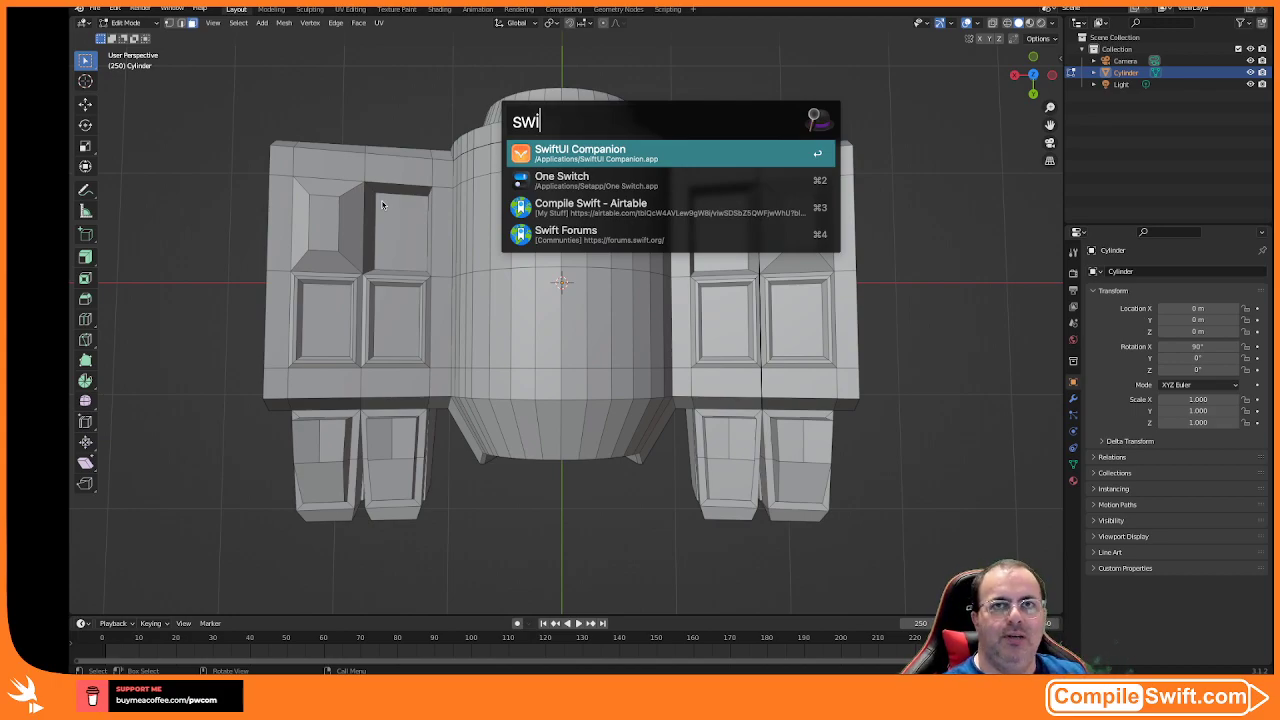
{"action": "key", "text": "Return"}
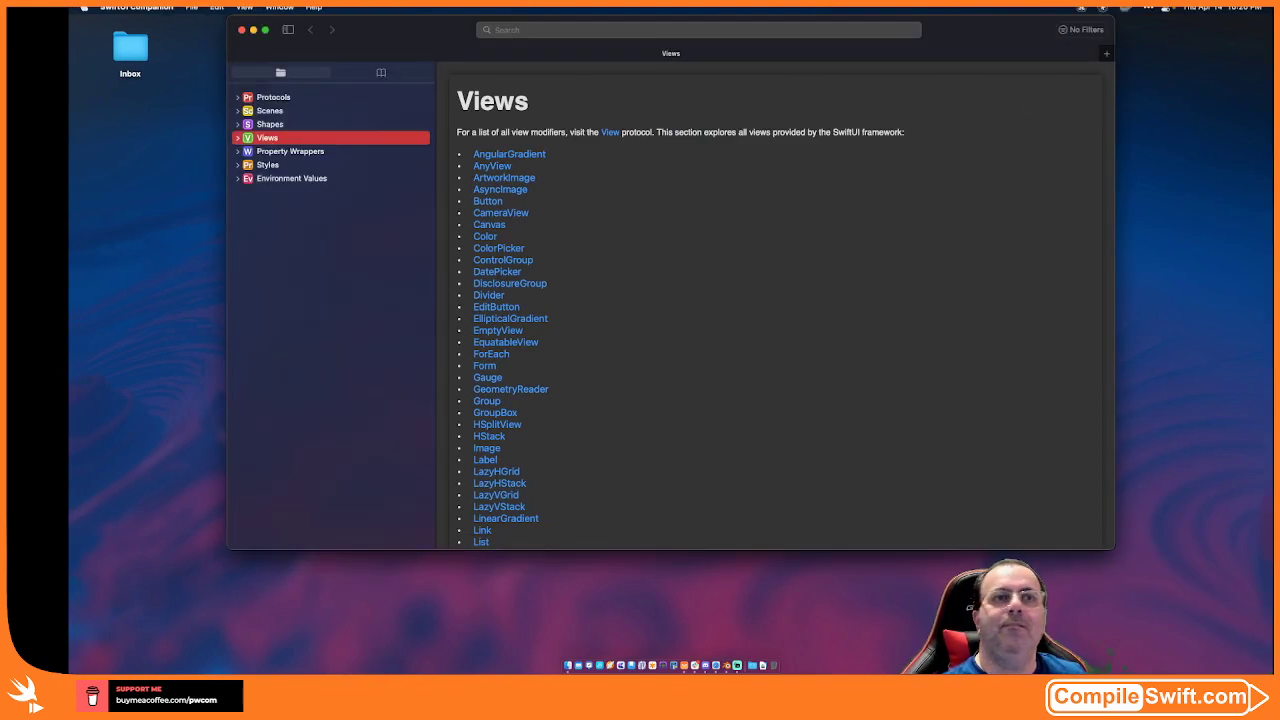
{"action": "left_click_drag", "start_coordinate": [968, 38], "coordinate": [838, 38]}
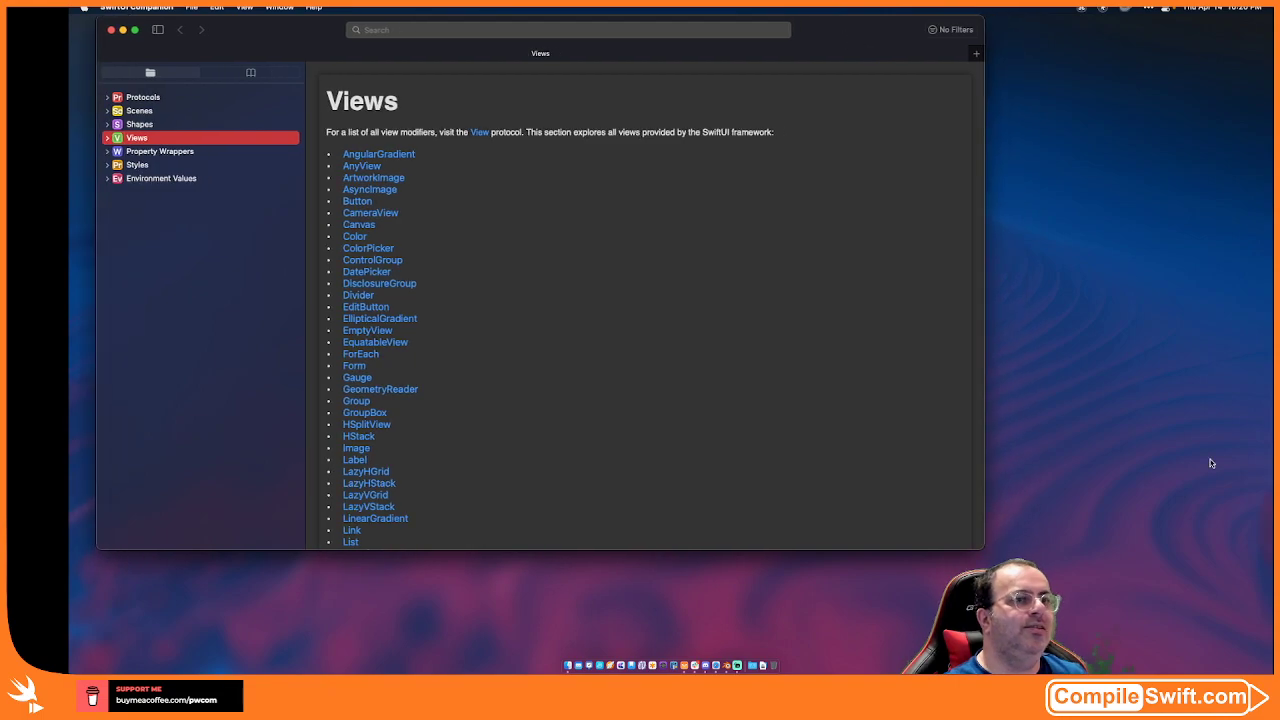
{"action": "left_click_drag", "start_coordinate": [983, 551], "coordinate": [1236, 642]}
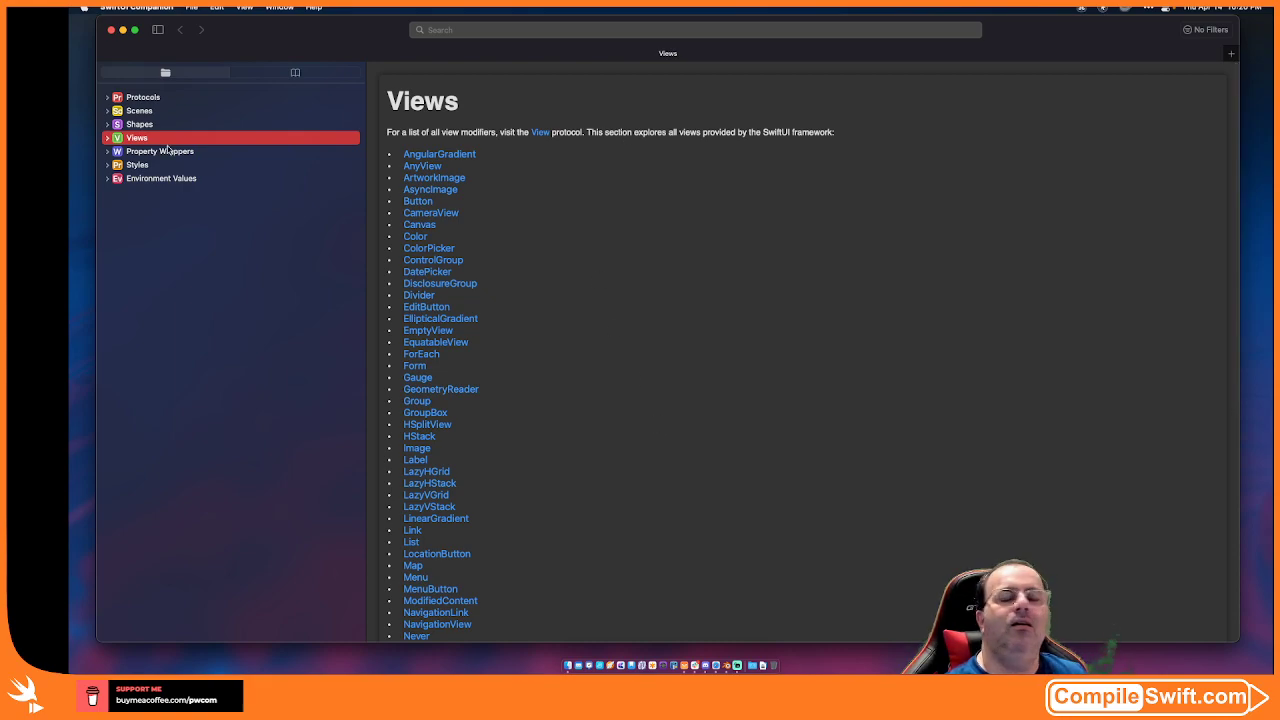
- Expand the Views category and examine the Gauge entry's description, parameters, watch preview and example code
{"action": "left_click", "coordinate": [107, 138]}
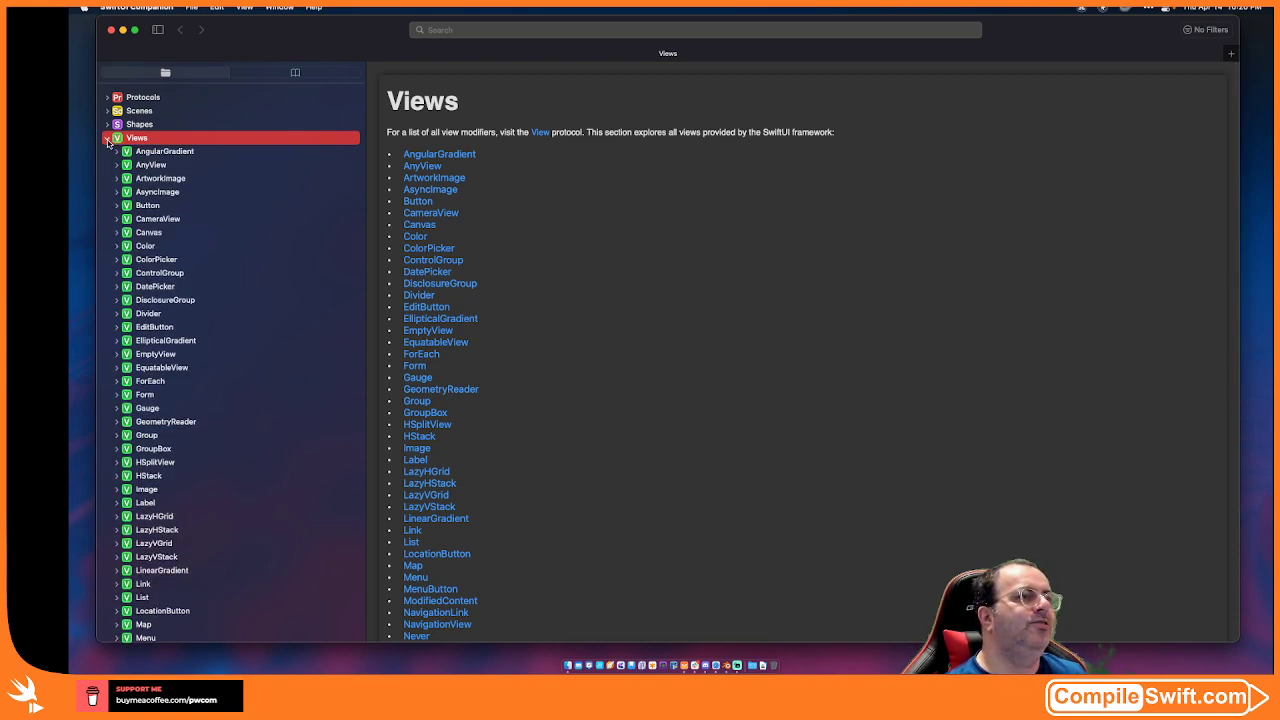
{"action": "scroll", "coordinate": [156, 229], "scroll_direction": "down", "scroll_amount": 5}
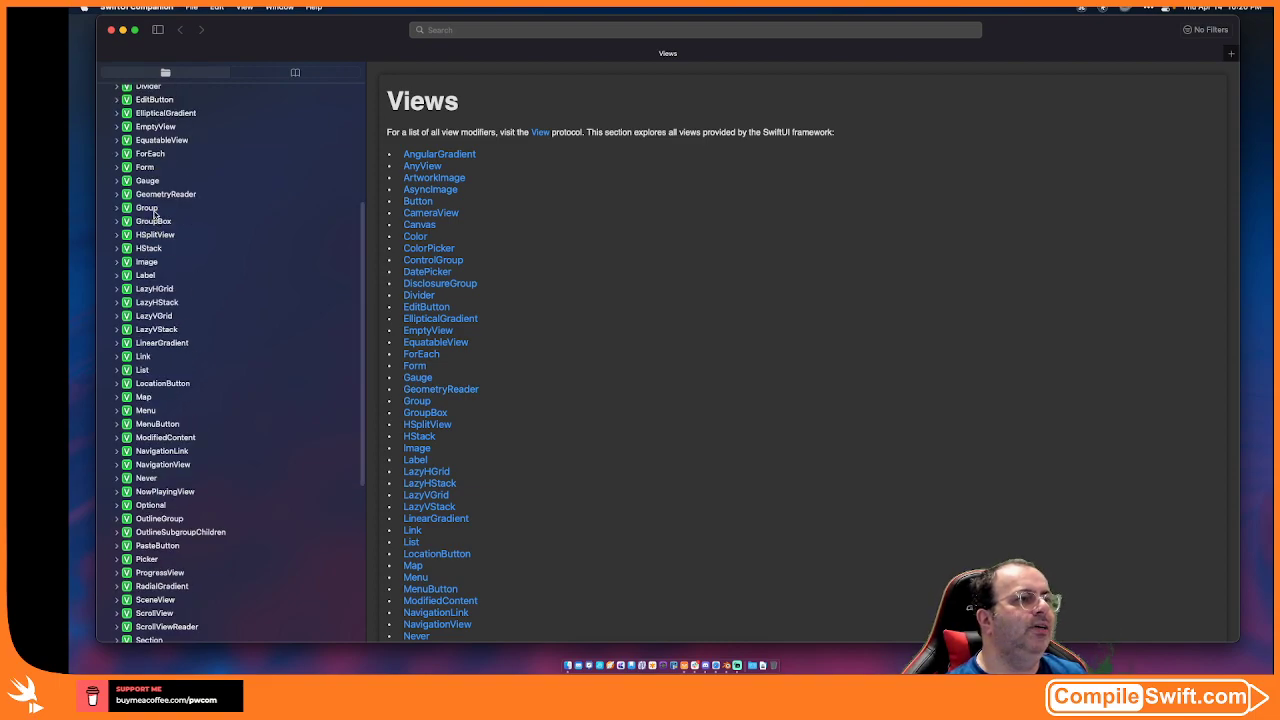
{"action": "left_click", "coordinate": [148, 181]}
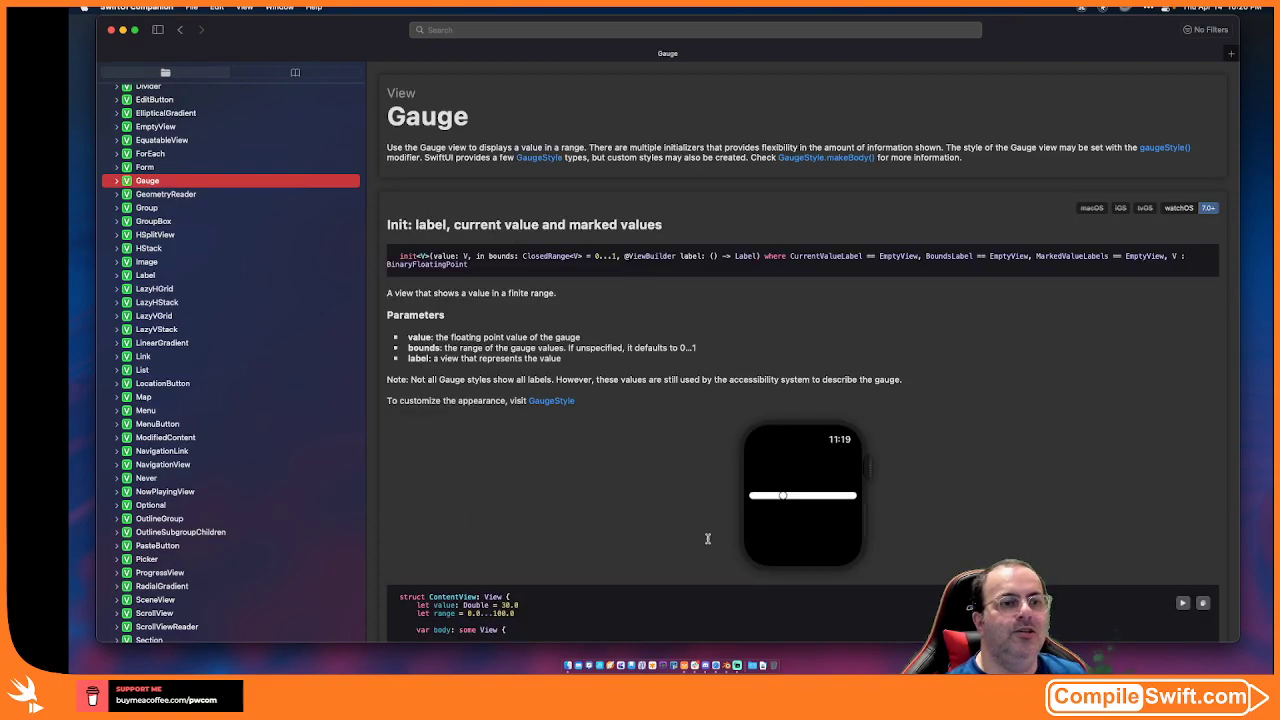
{"action": "scroll", "coordinate": [705, 530], "scroll_direction": "down", "scroll_amount": 2}
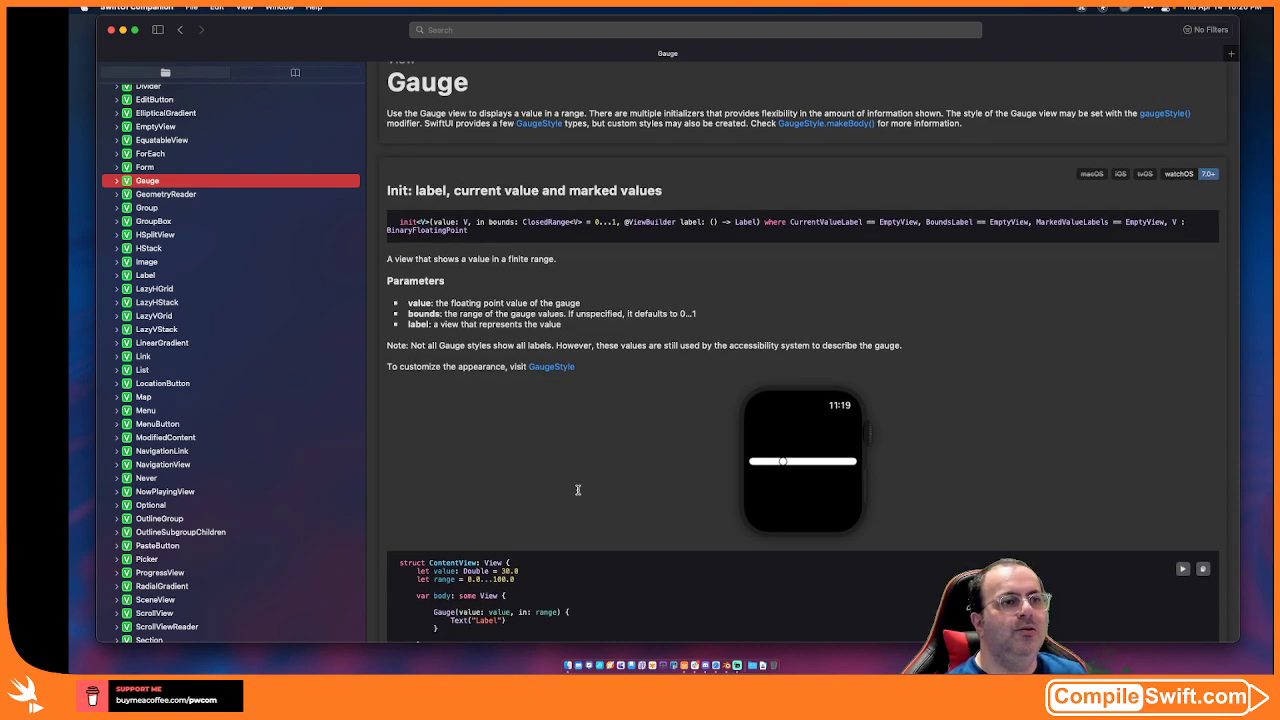
{"action": "scroll", "coordinate": [577, 487], "scroll_direction": "down", "scroll_amount": 3}
{"action": "left_click_drag", "start_coordinate": [481, 526], "coordinate": [579, 567]}
{"action": "left_click", "coordinate": [600, 570]}
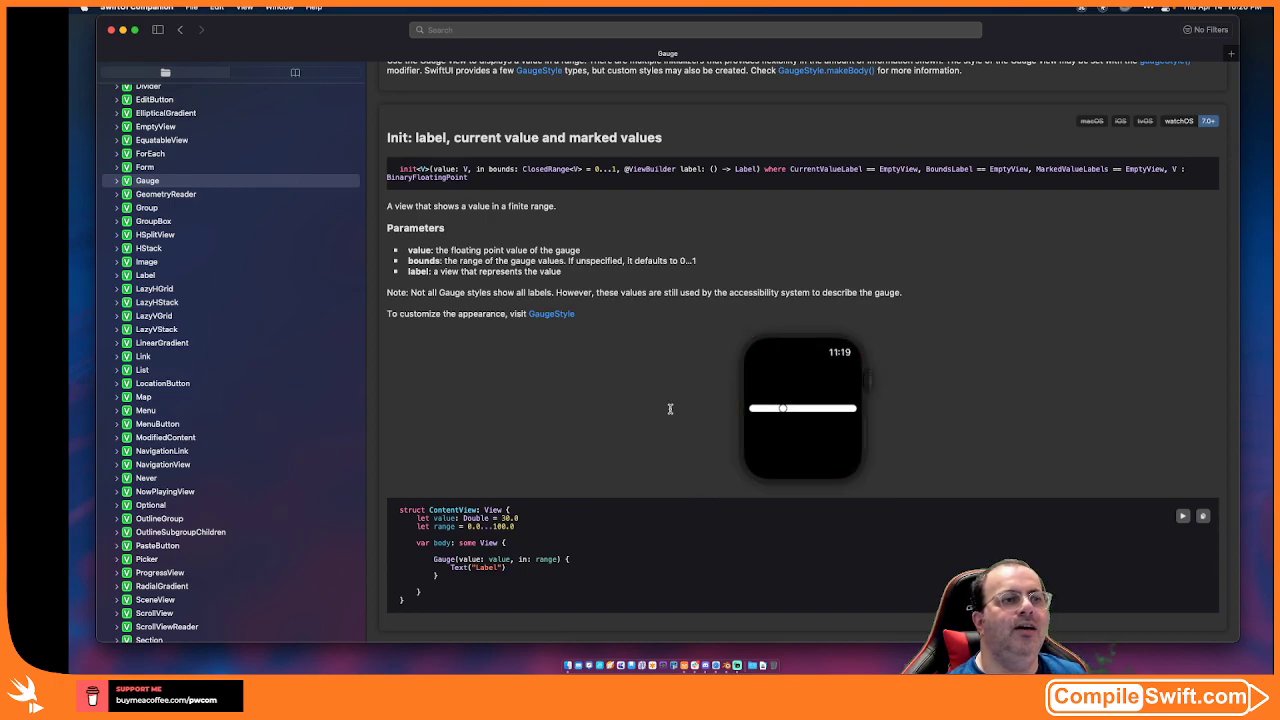
{"action": "scroll", "coordinate": [566, 400], "scroll_direction": "up", "scroll_amount": 3}
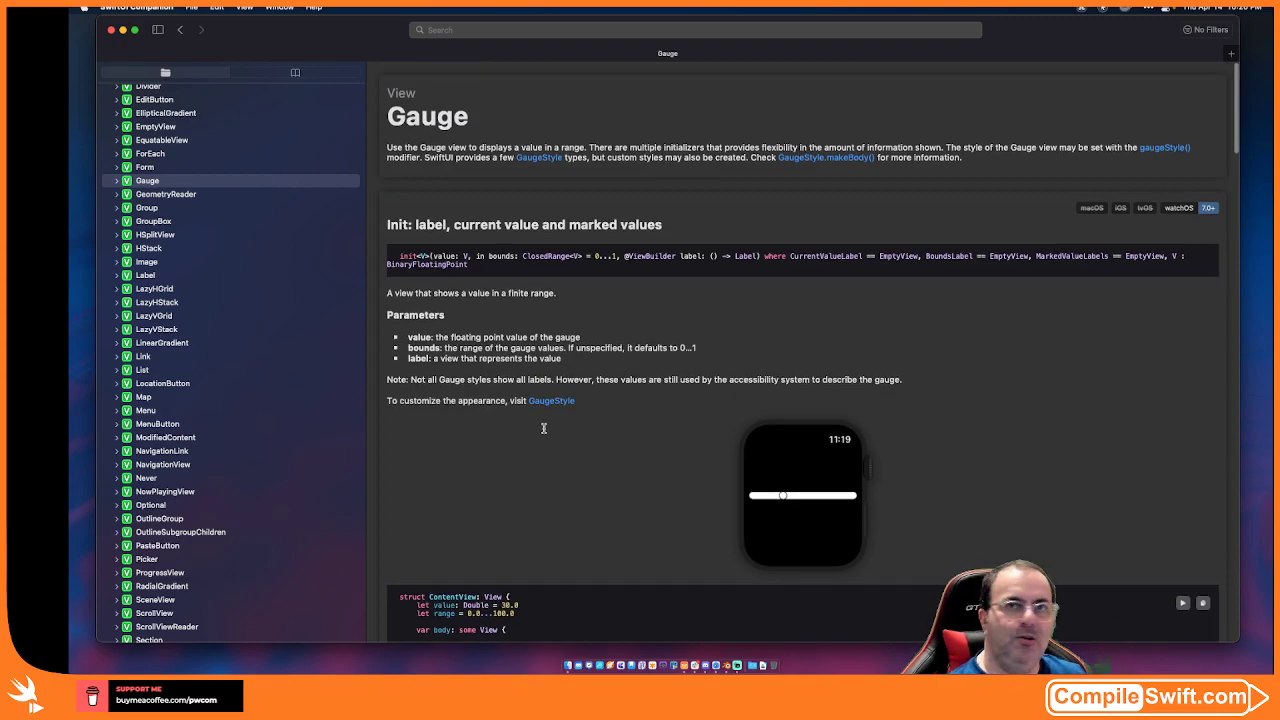
{"action": "scroll", "coordinate": [321, 245], "scroll_direction": "up", "scroll_amount": 5}
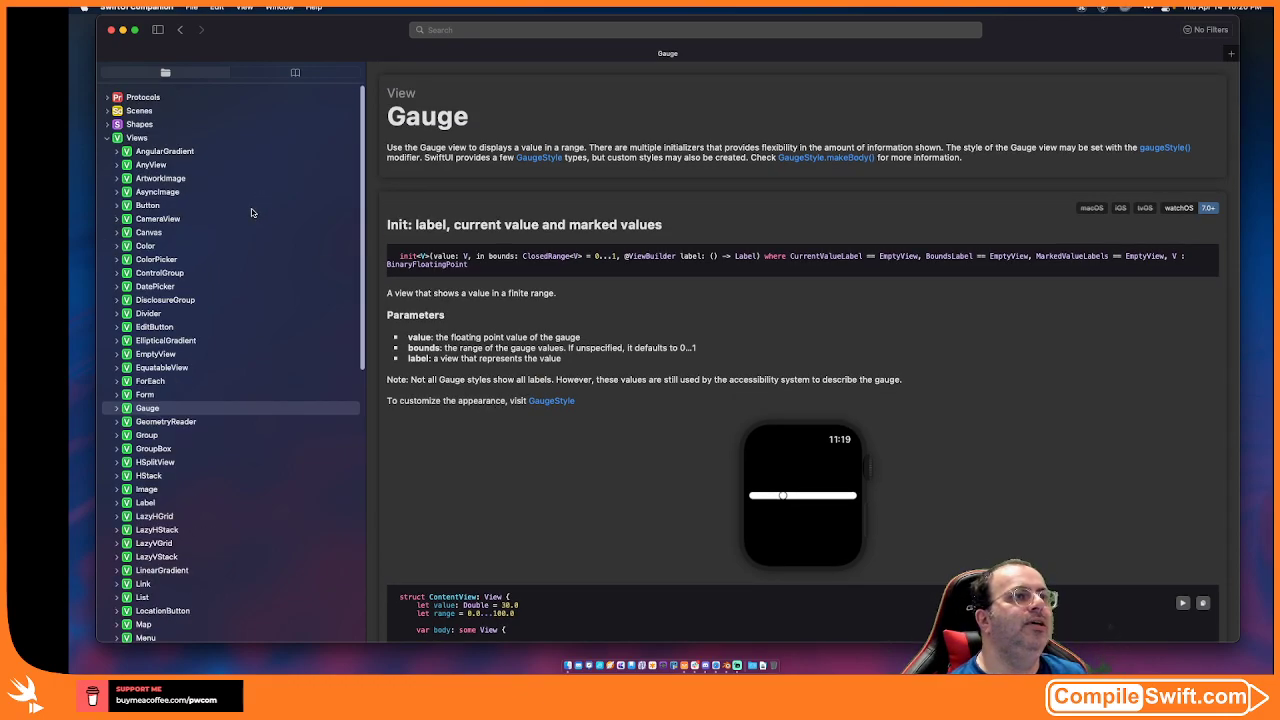
- Collapse the Views category, check the entries under Shapes, and search the reference for "spritekit"
{"action": "left_click", "coordinate": [108, 138]}
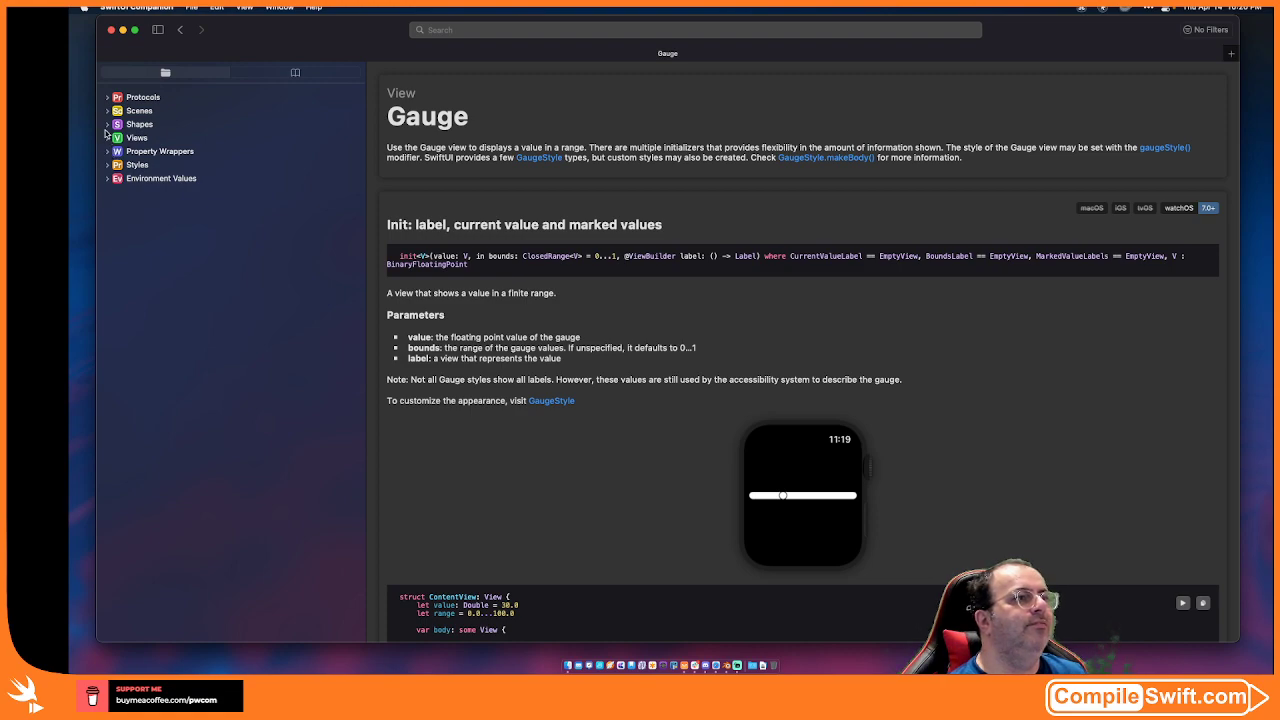
{"action": "left_click", "coordinate": [107, 124]}
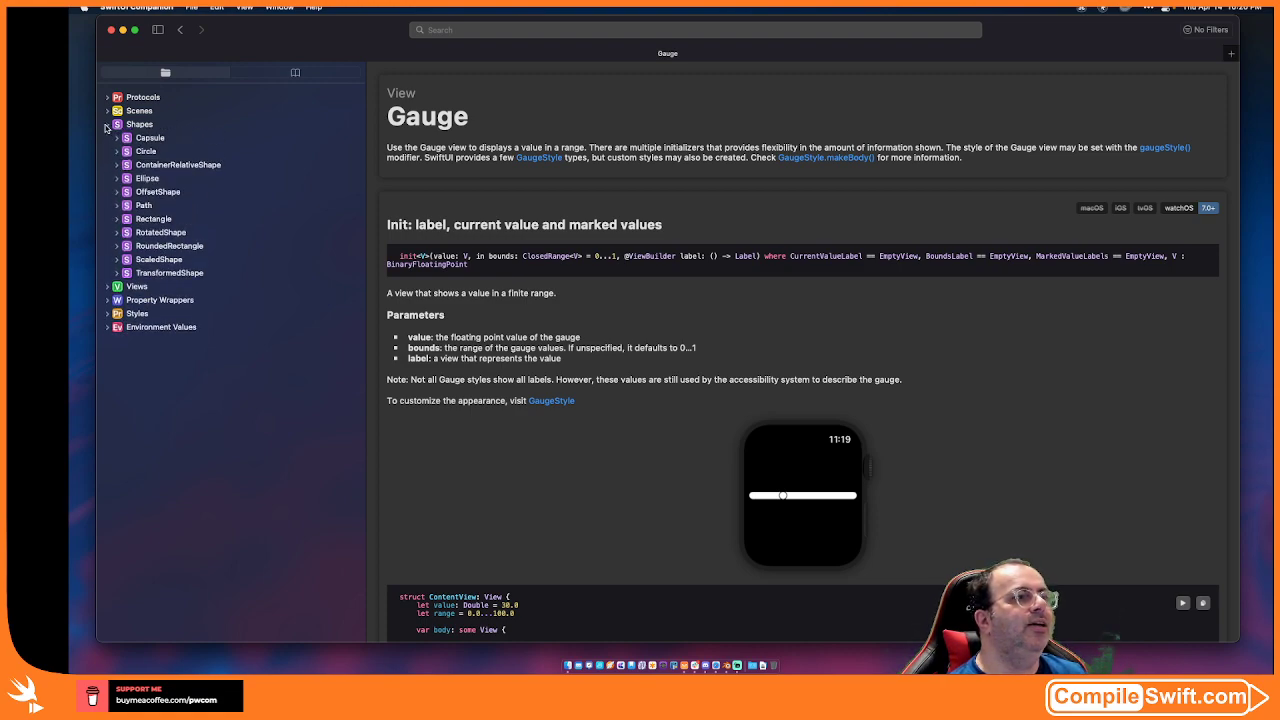
{"action": "left_click", "coordinate": [107, 124]}
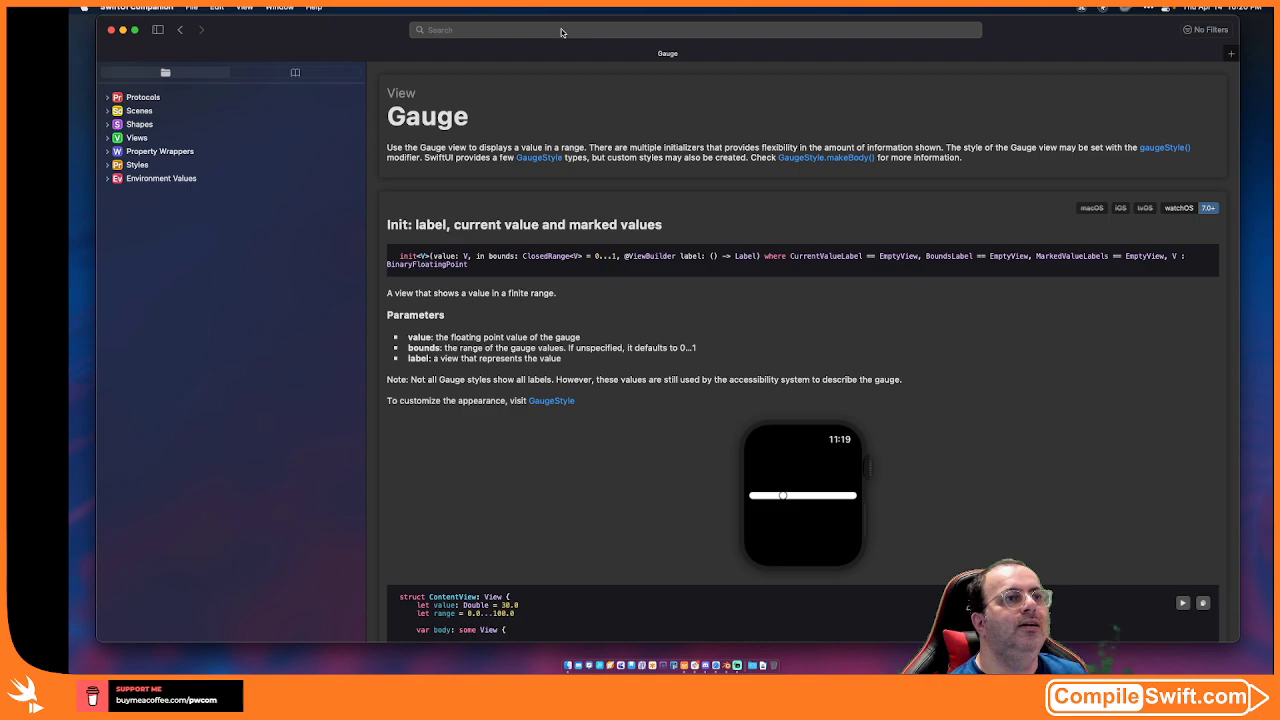
{"action": "left_click", "coordinate": [561, 29]}
{"action": "type", "text": "spritekit"}
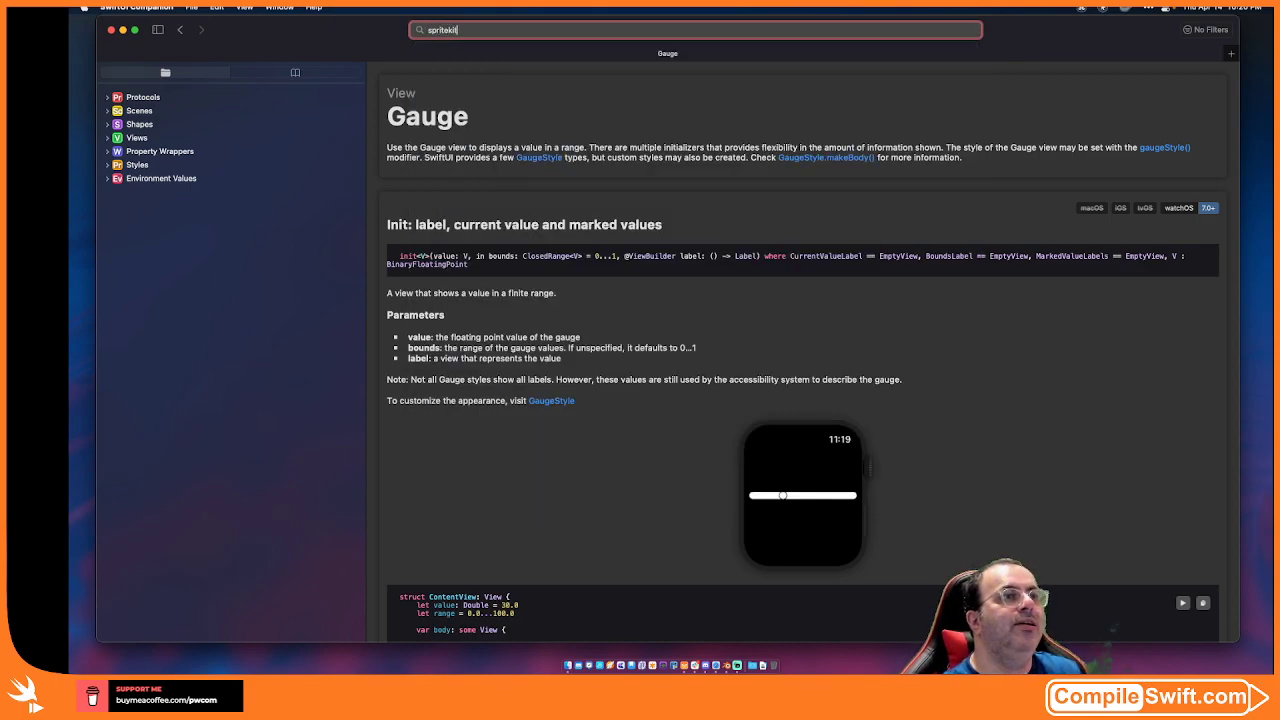
{"action": "key", "text": "Return"}
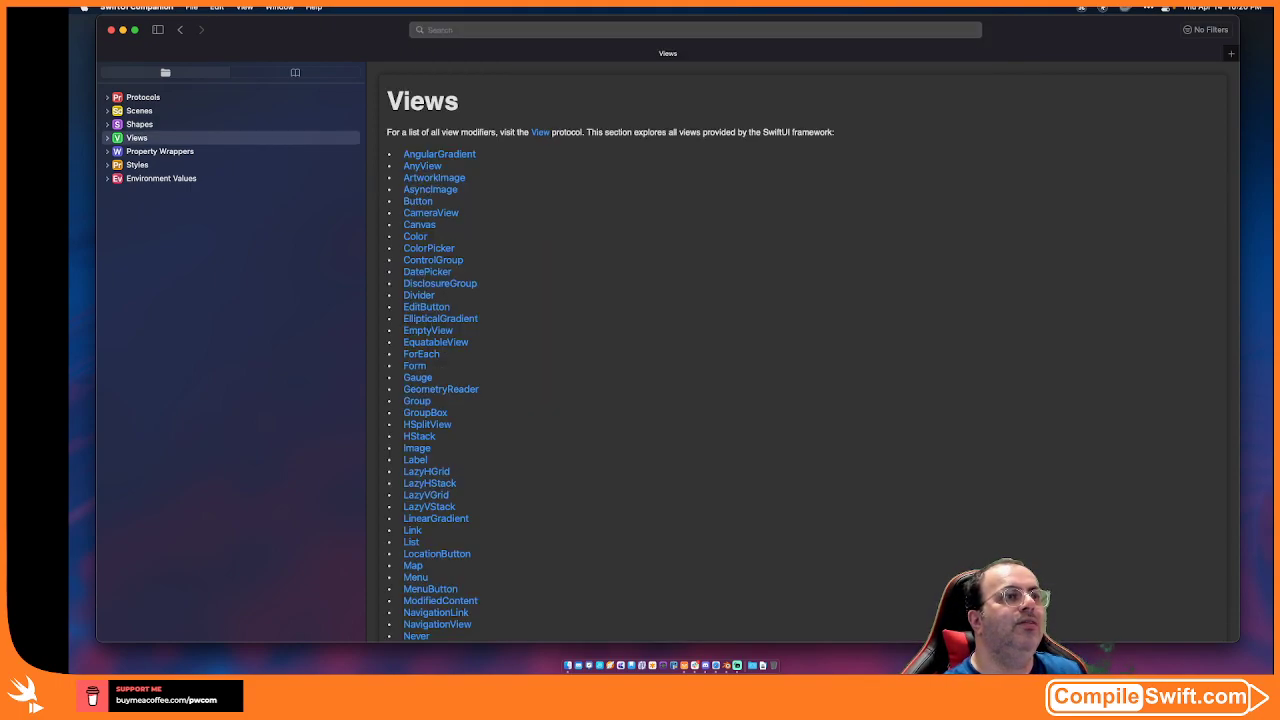
- Search the reference for "button", open the Button view entry, and examine its initializers, parameters and example code
{"action": "left_click", "coordinate": [528, 30]}
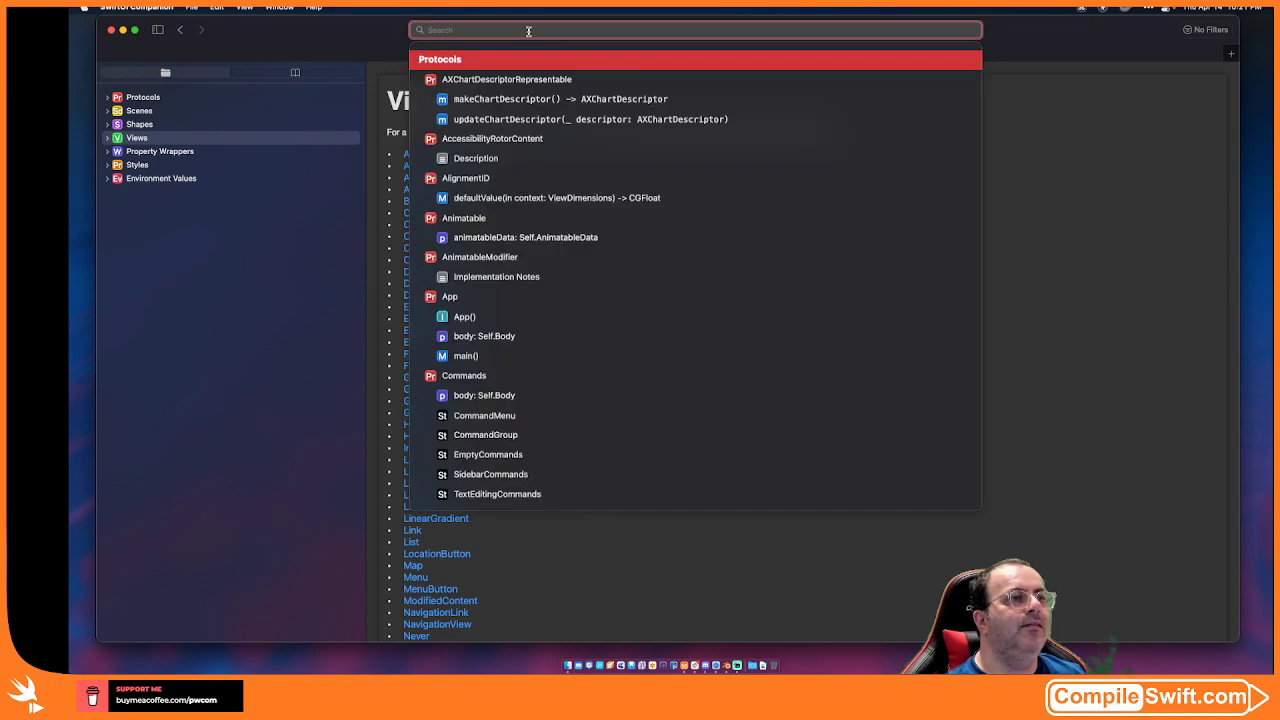
{"action": "type", "text": "button"}
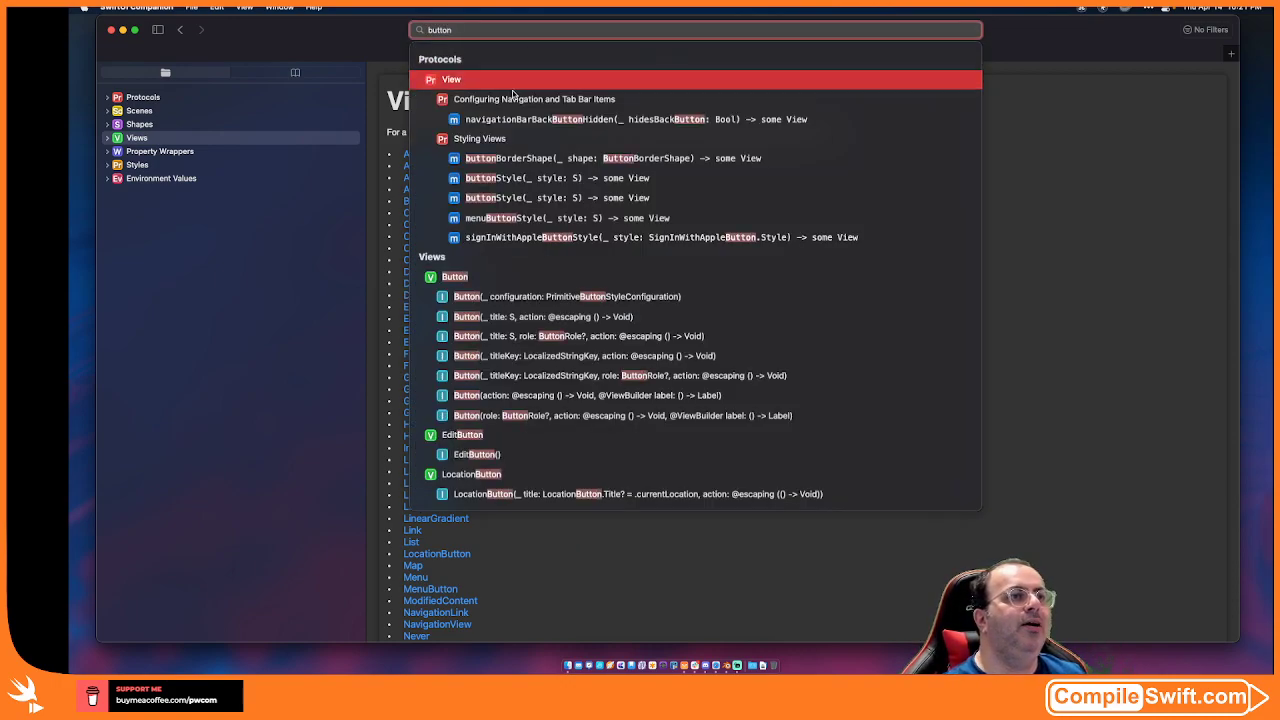
{"action": "left_click", "coordinate": [580, 282]}
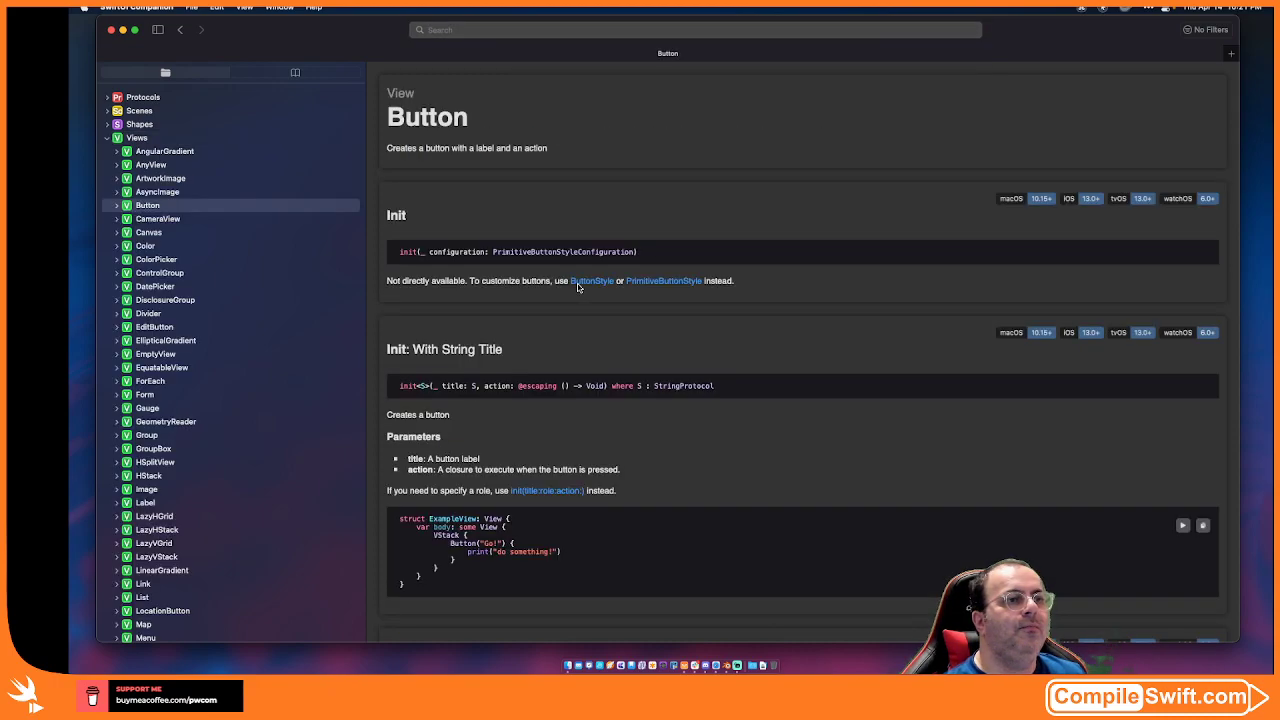
{"action": "scroll", "coordinate": [636, 379], "scroll_direction": "down", "scroll_amount": 10}
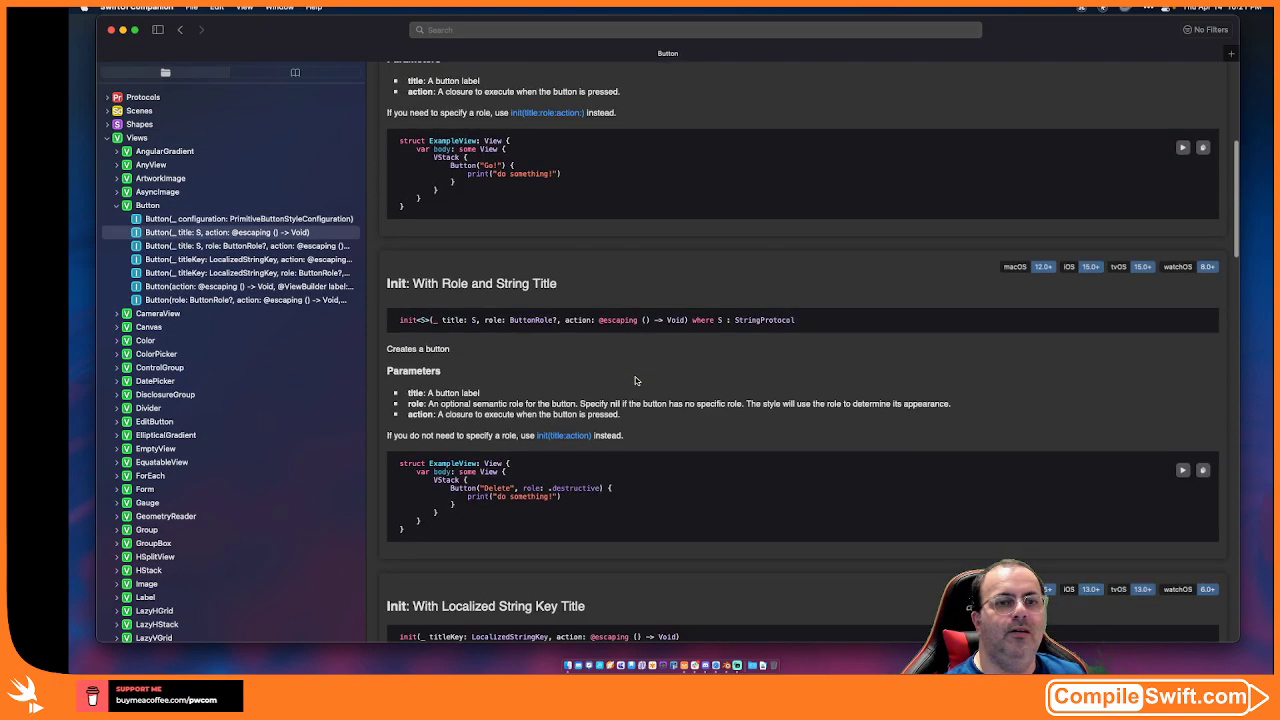
{"action": "scroll", "coordinate": [636, 380], "scroll_direction": "down", "scroll_amount": 10}
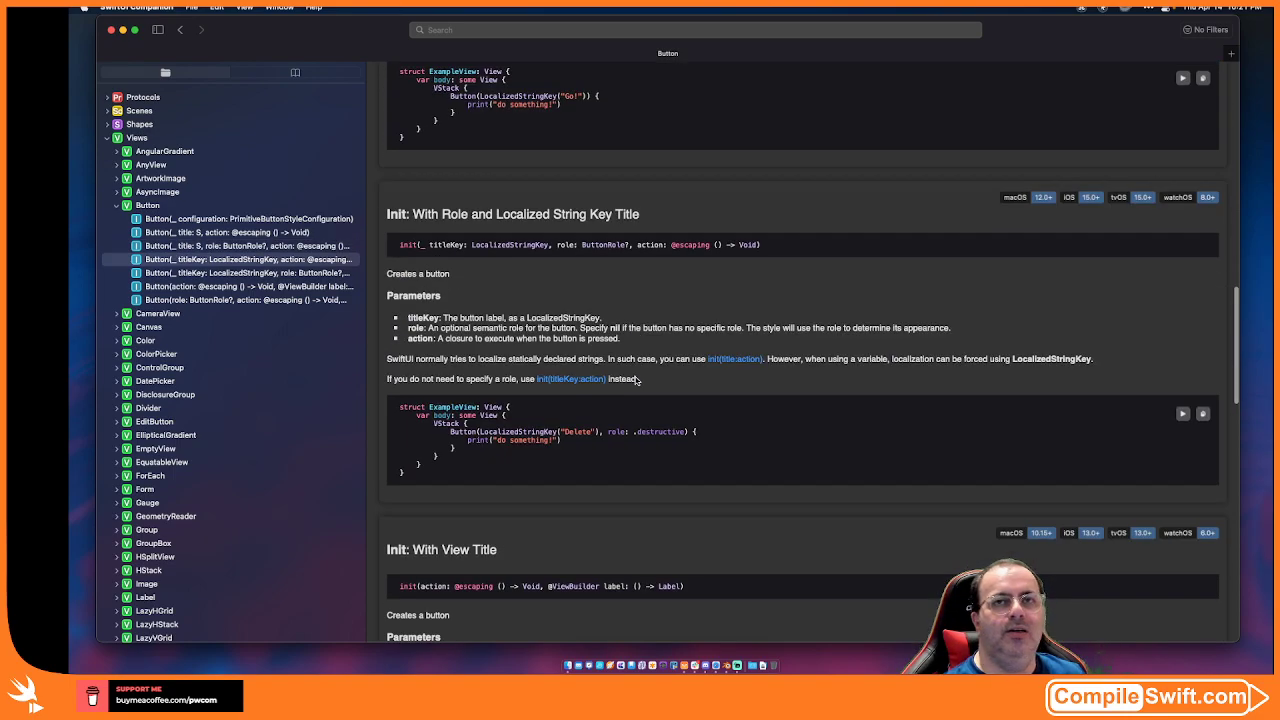
{"action": "scroll", "coordinate": [636, 377], "scroll_direction": "down", "scroll_amount": 10}
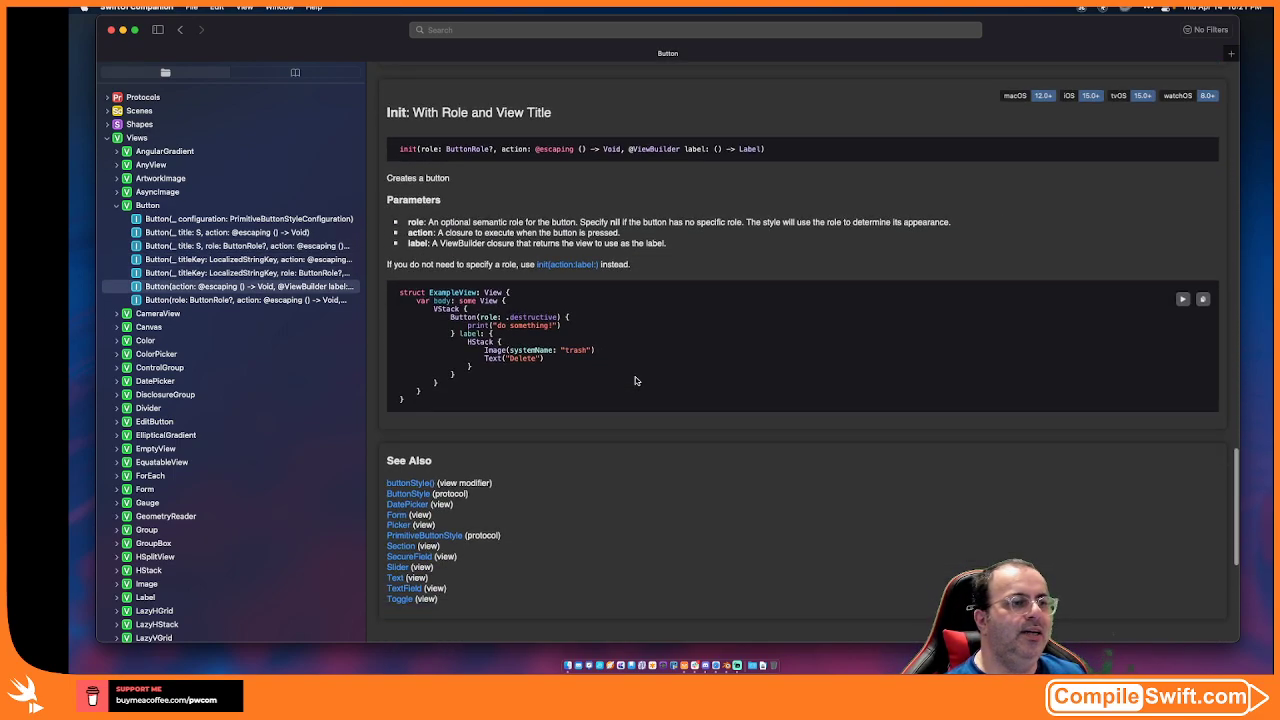
{"action": "scroll", "coordinate": [636, 378], "scroll_direction": "up", "scroll_amount": 8}
{"action": "scroll", "coordinate": [636, 377], "scroll_direction": "up", "scroll_amount": 10}
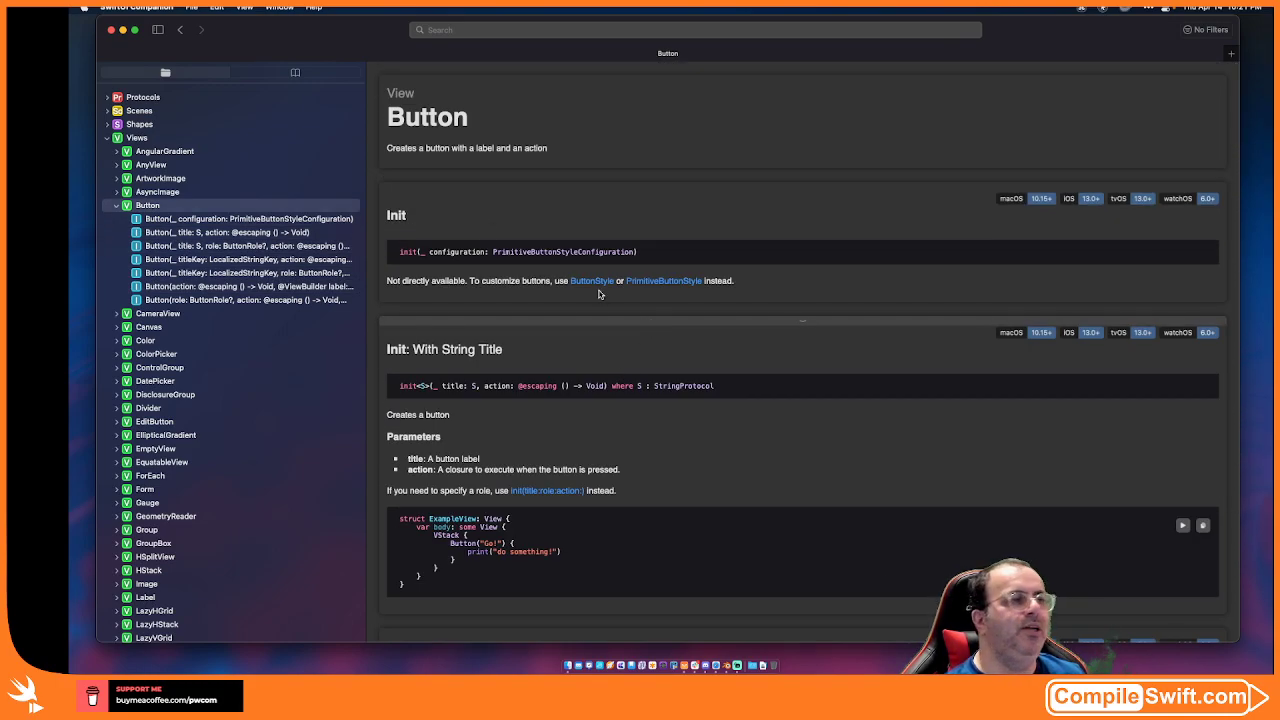
- Quit A Companion for SwiftUI and launch Xcode-13.3.1
{"action": "left_click", "coordinate": [140, 8]}
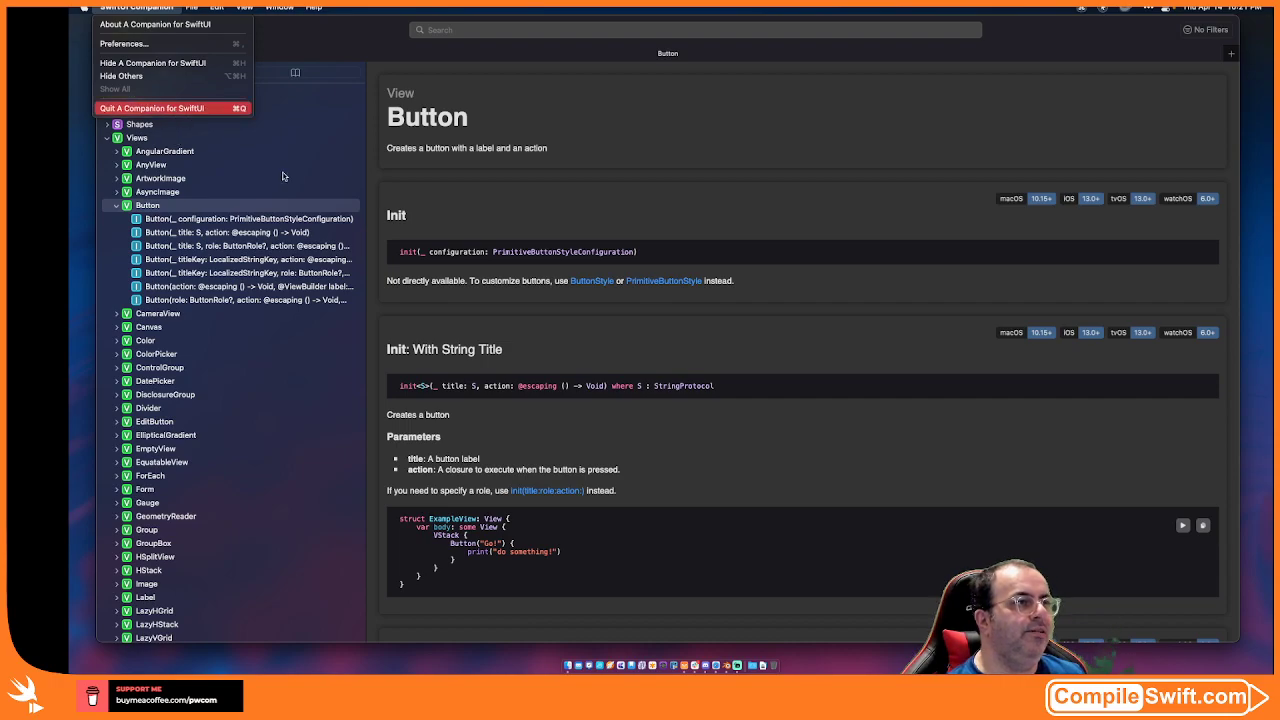
{"action": "left_click", "coordinate": [160, 108]}
{"action": "key", "text": "alt+space"}
{"action": "type", "text": "xco"}
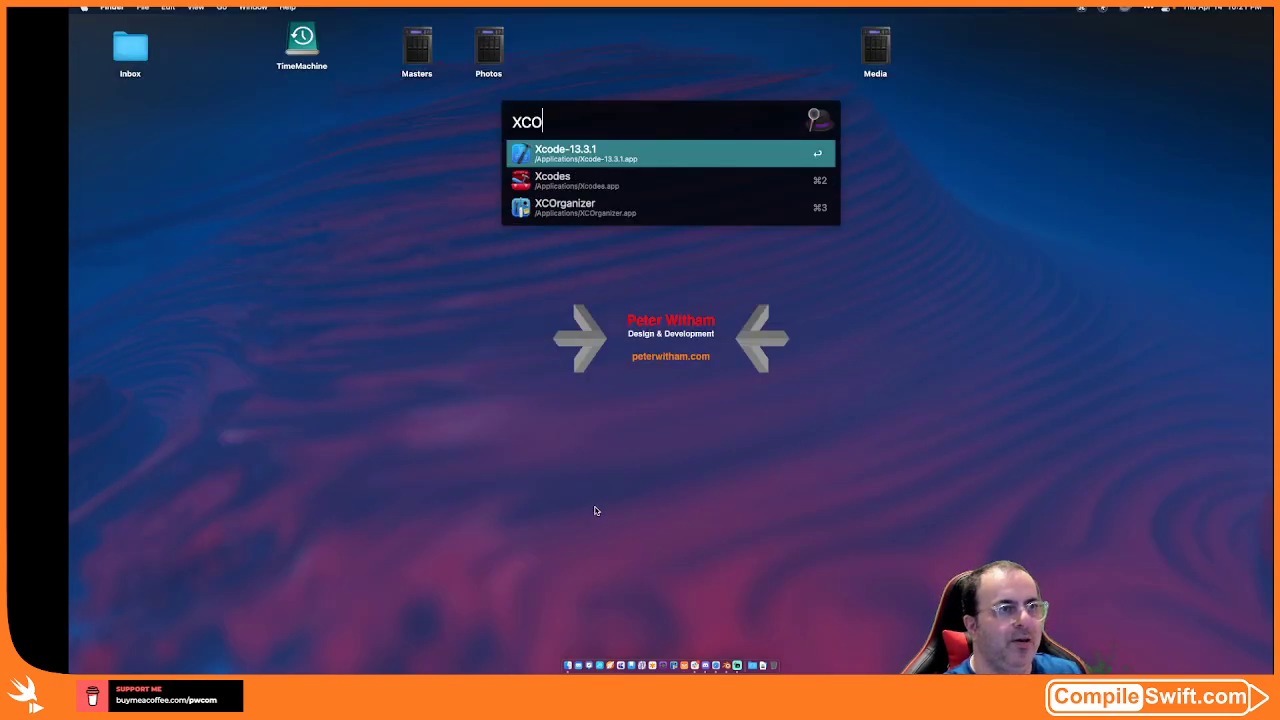
{"action": "key", "text": "Return"}
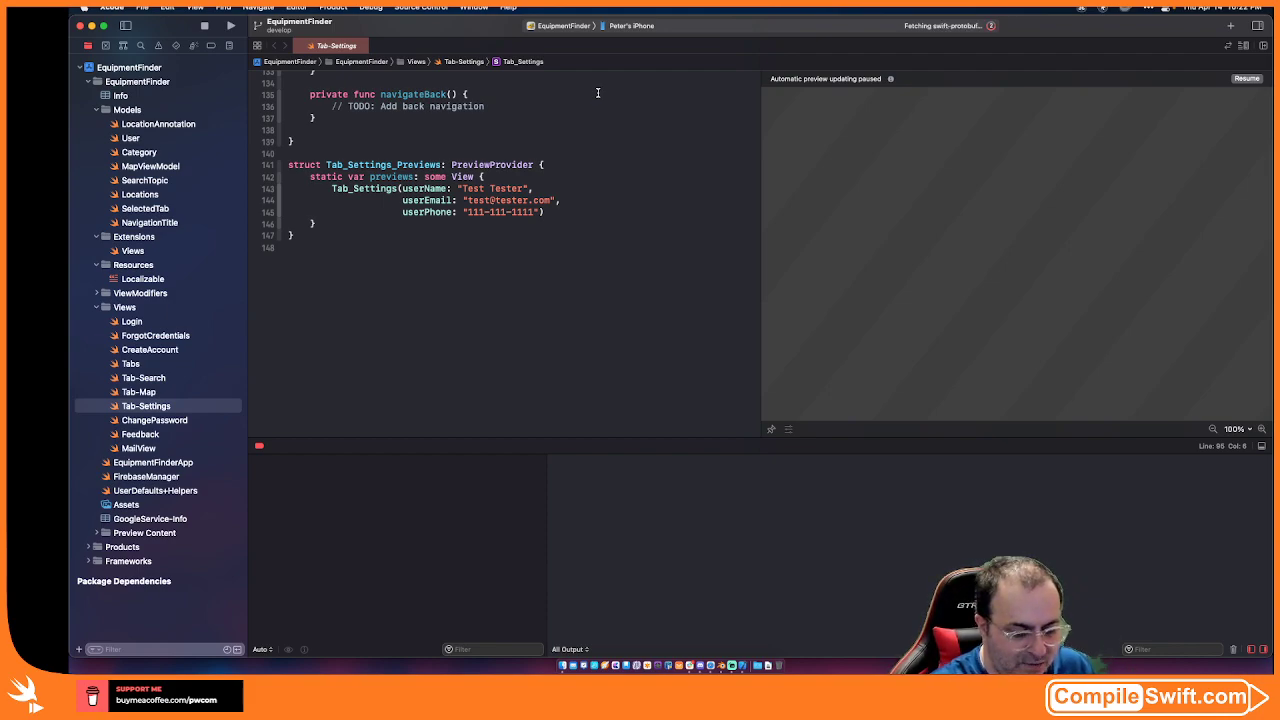
{"action": "key", "text": "alt+space"}
{"action": "type", "text": "quic"}
{"action": "key", "text": "Return"}
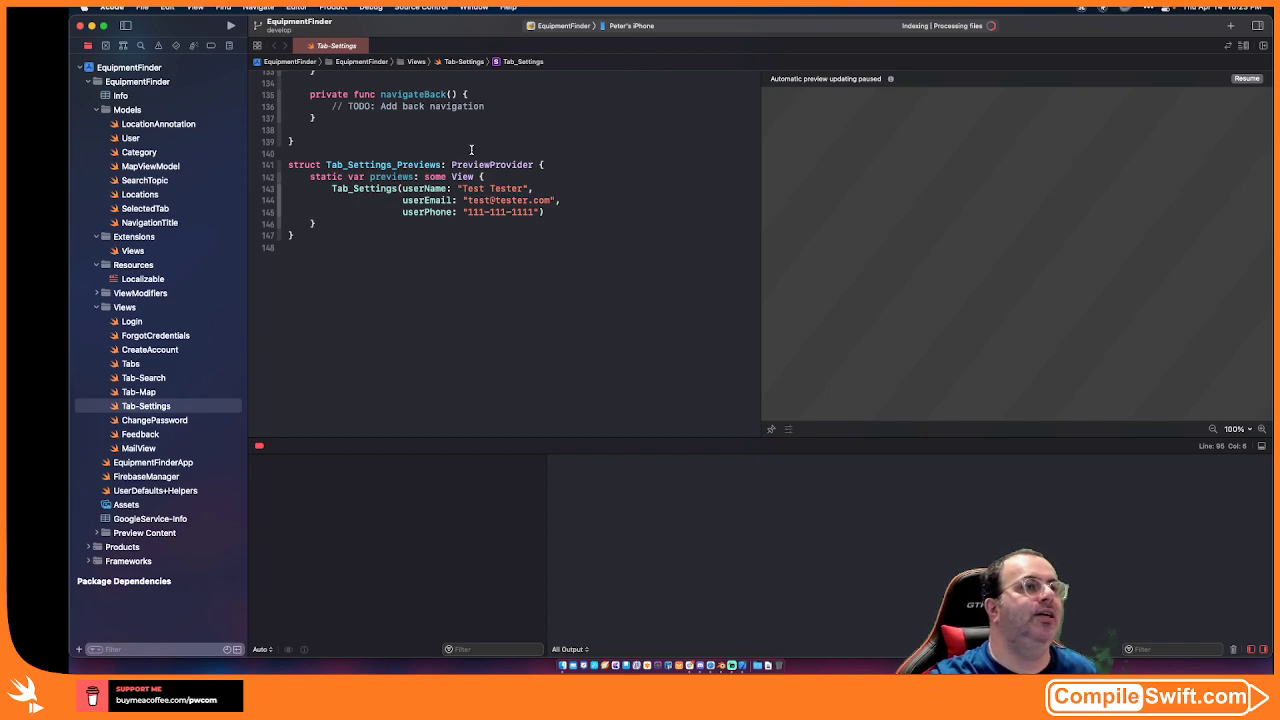
- Close the EquipmentFinder project window and open the recent project ShooterCommand.xcodeproj
{"action": "left_click", "coordinate": [81, 25]}
{"action": "left_click", "coordinate": [143, 7]}
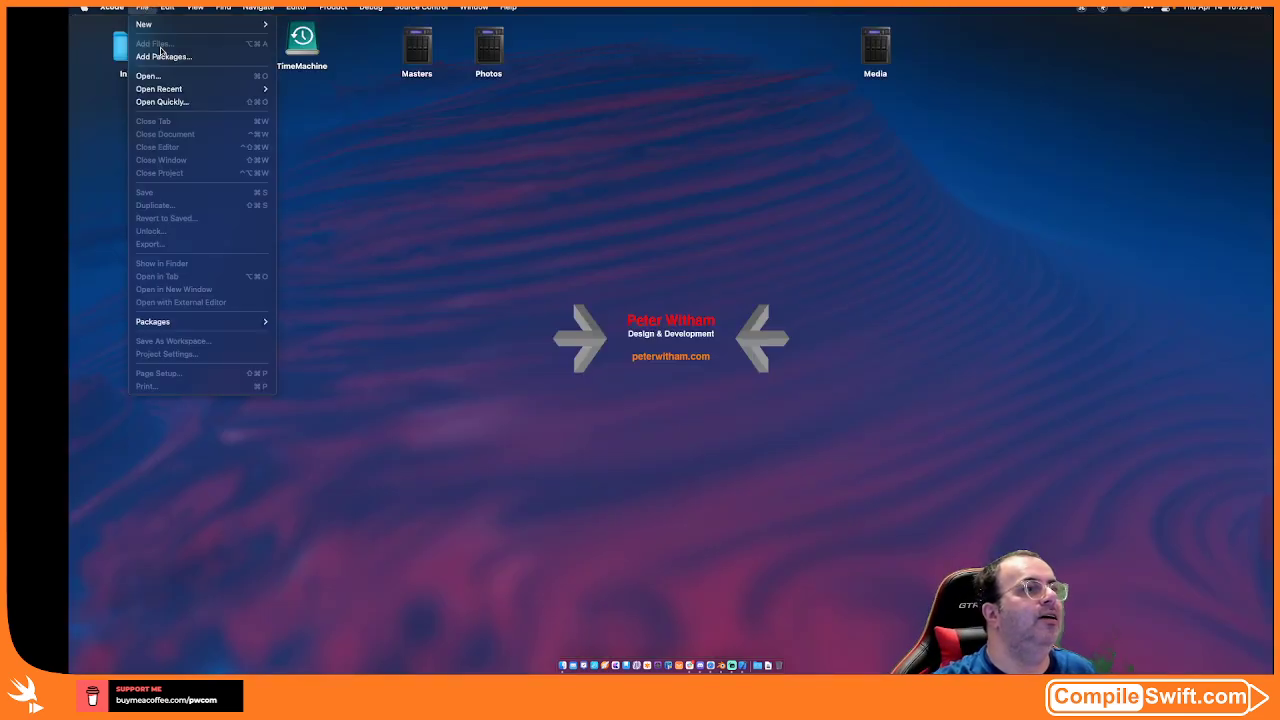
{"action": "mouse_move", "coordinate": [188, 91]}
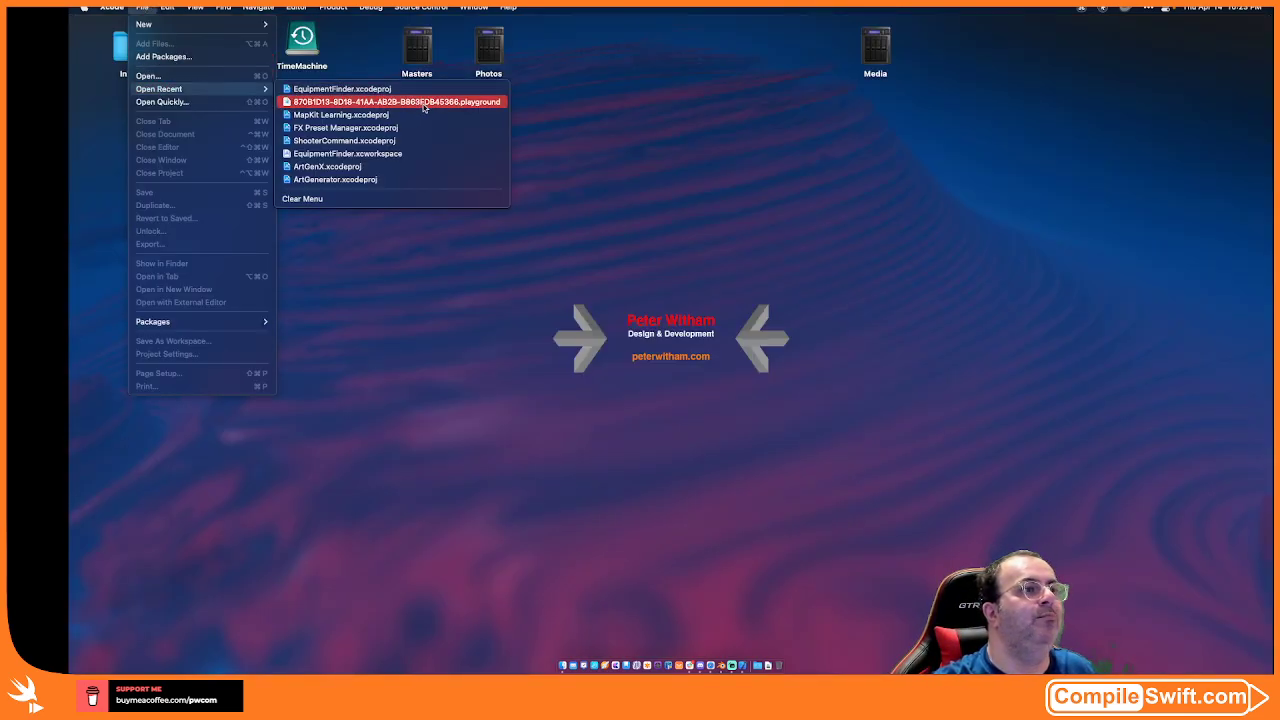
{"action": "left_click", "coordinate": [420, 140]}
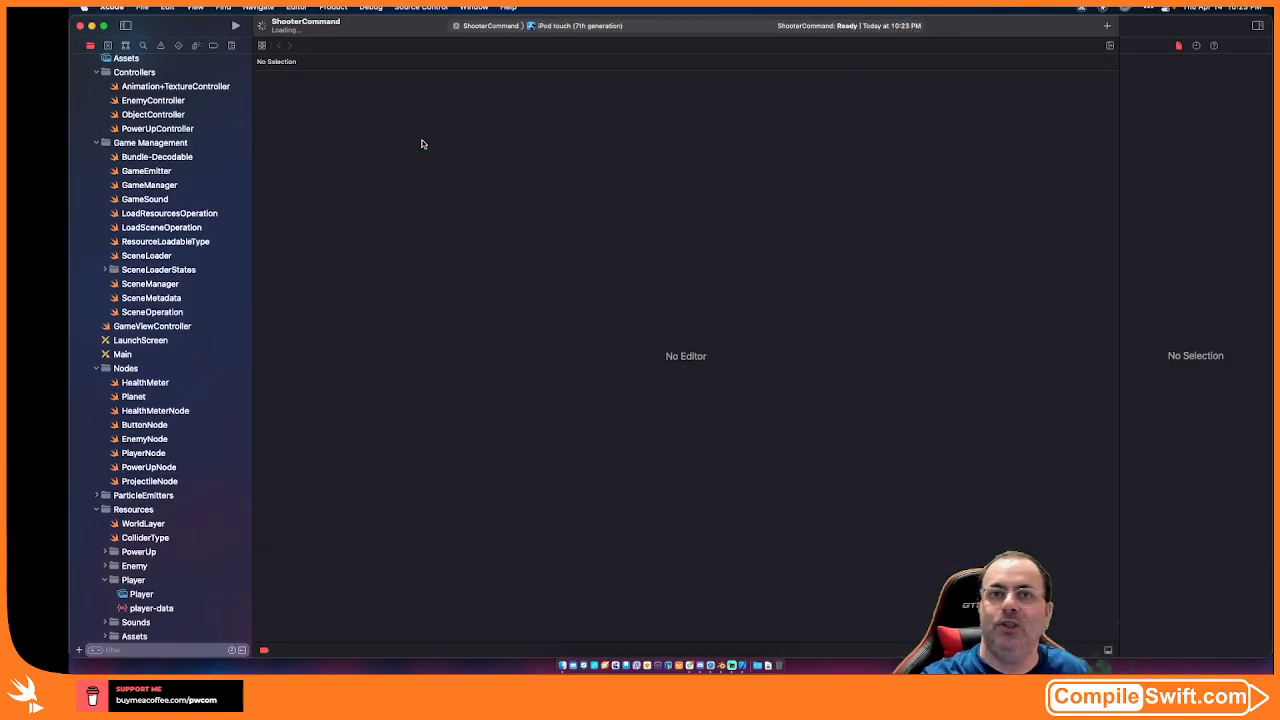
- Show the project's source control repositories and view the commit histories of the develop and mot_new_foundation branches
{"action": "left_click", "coordinate": [108, 46]}
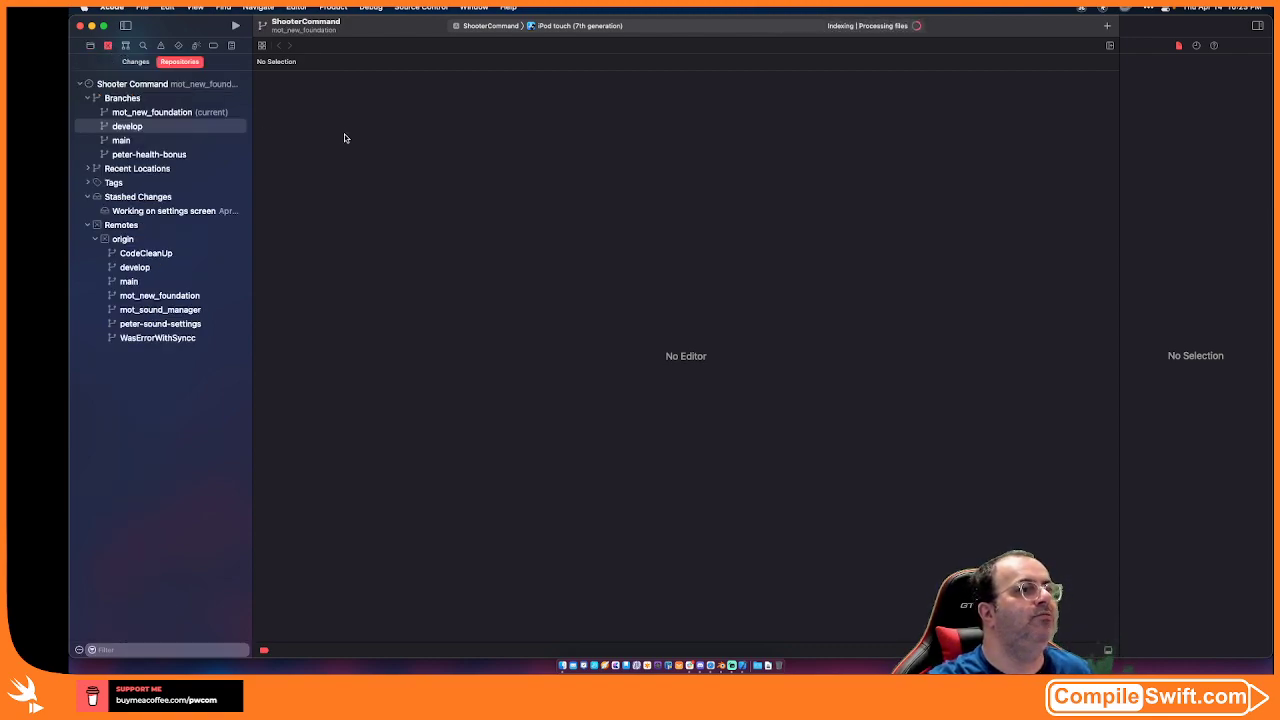
{"action": "left_click", "coordinate": [103, 127]}
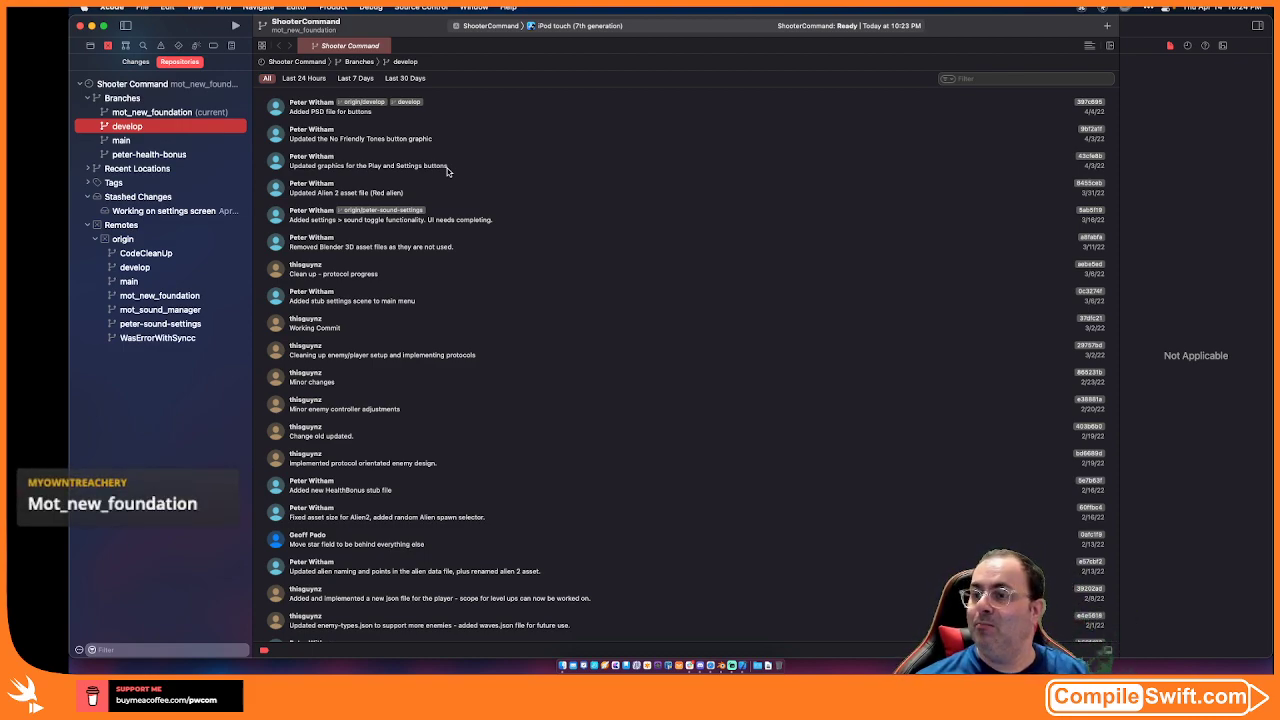
{"action": "left_click", "coordinate": [133, 112]}
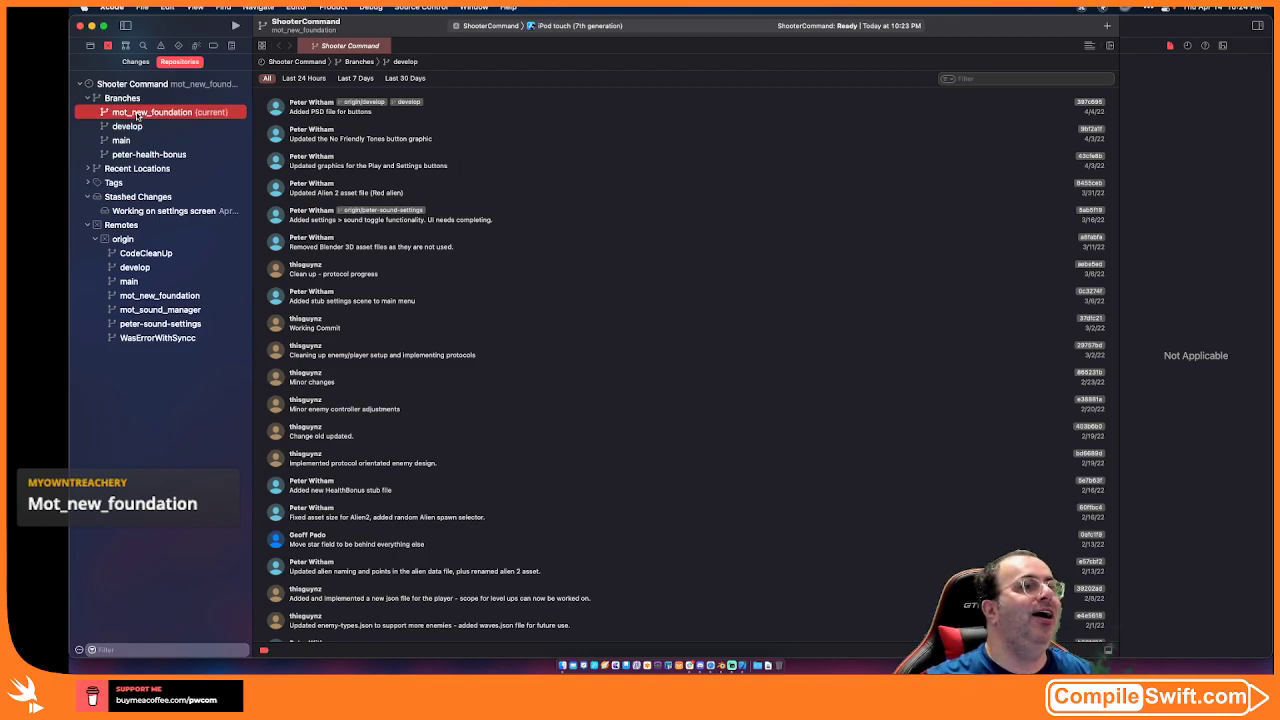
- Try to pull the remote changes from origin/mot_new_foundation into the current branch in Xcode
{"action": "left_click", "coordinate": [421, 7]}
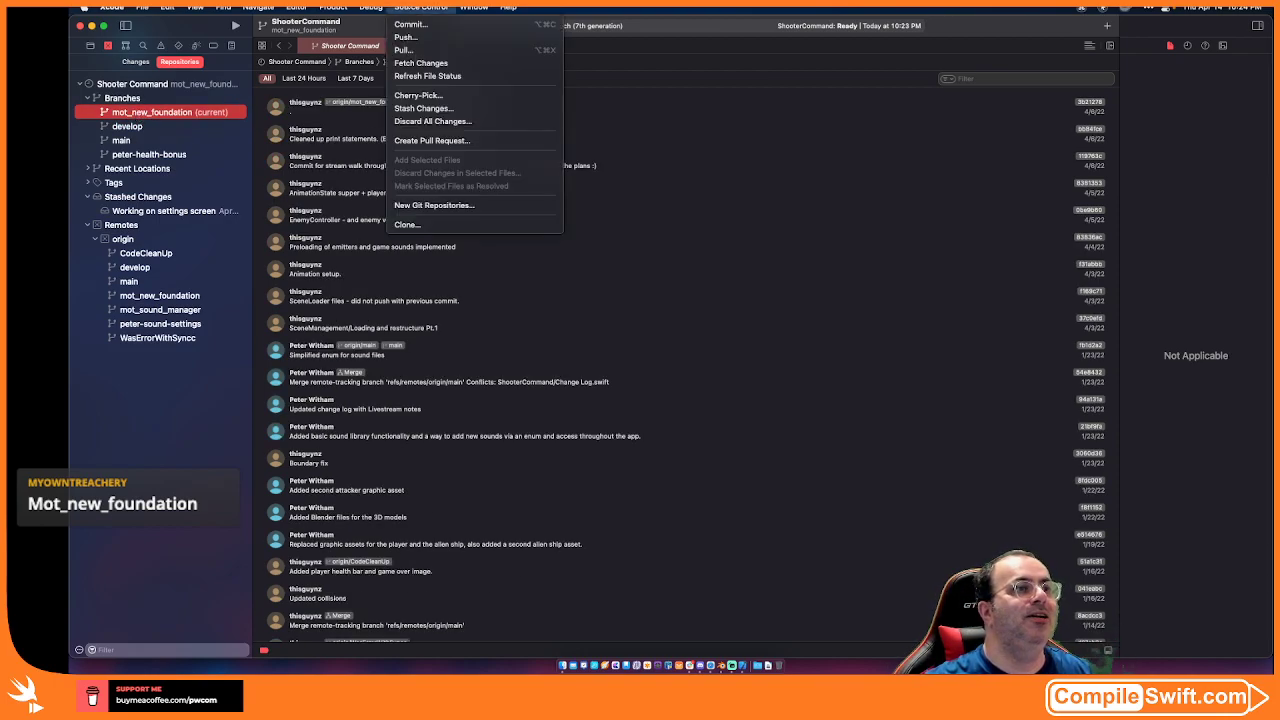
{"action": "left_click", "coordinate": [422, 51]}
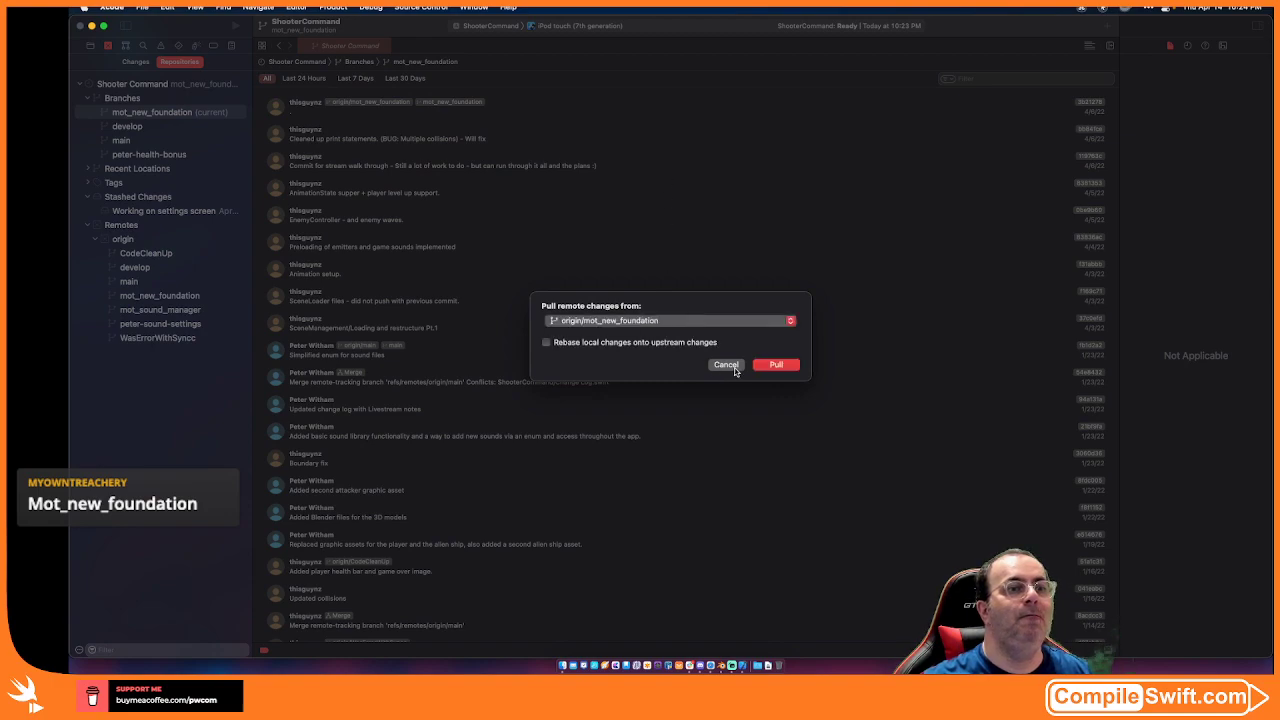
{"action": "left_click", "coordinate": [772, 366]}
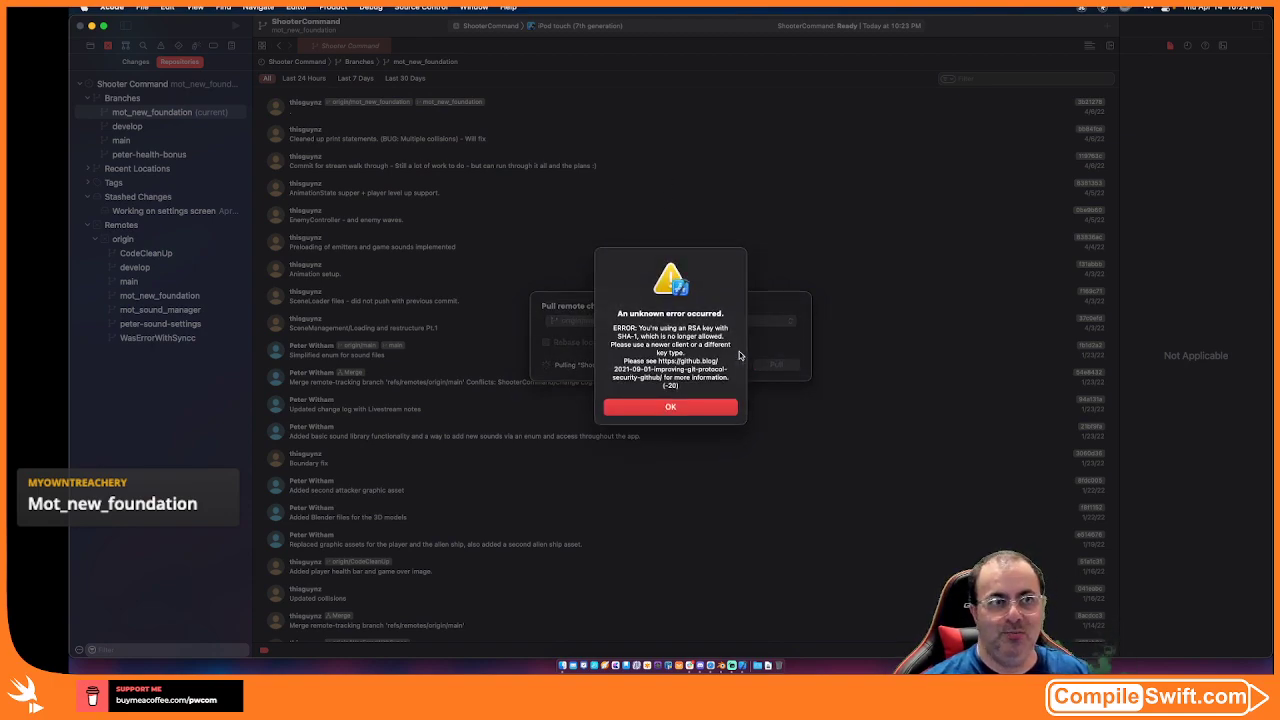
{"action": "left_click", "coordinate": [660, 408]}
- Launch Tower, return to Xcode and cancel its pending pull dialog
{"action": "key", "text": "super+space"}
{"action": "type", "text": "tower"}
{"action": "key", "text": "Return"}
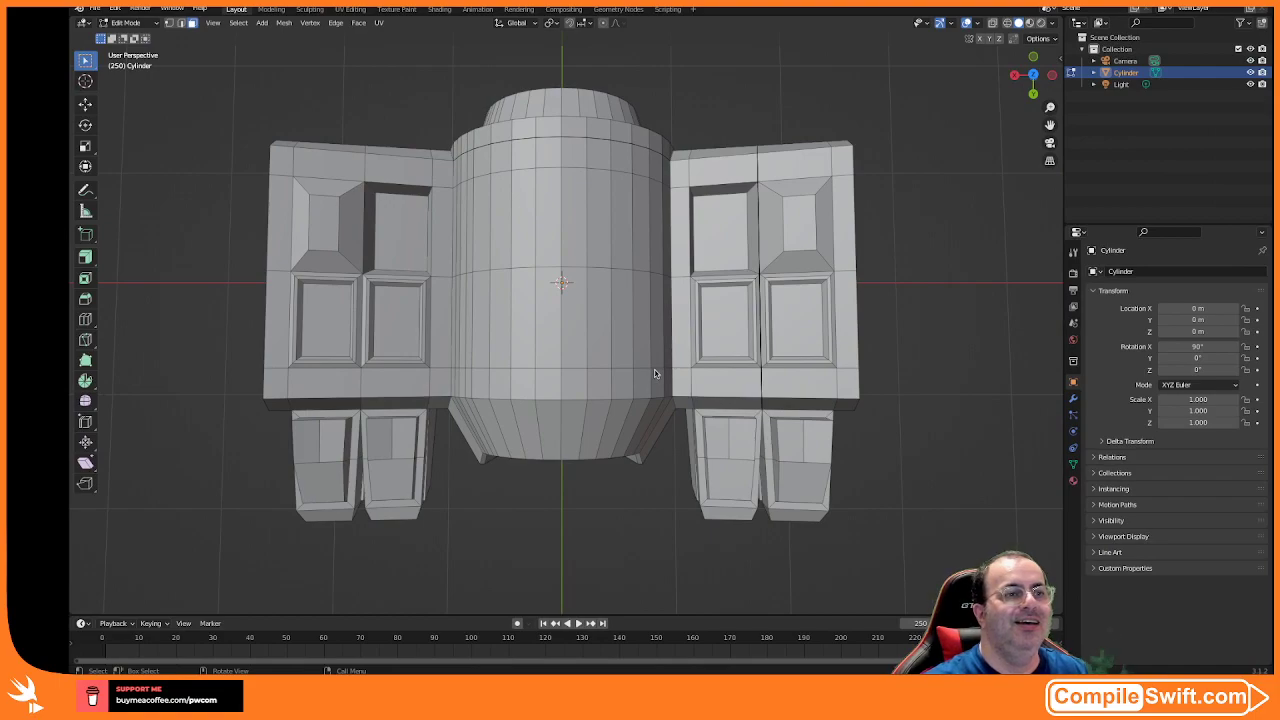
{"action": "key", "text": "ctrl+Up"}
{"action": "left_click", "coordinate": [729, 390]}
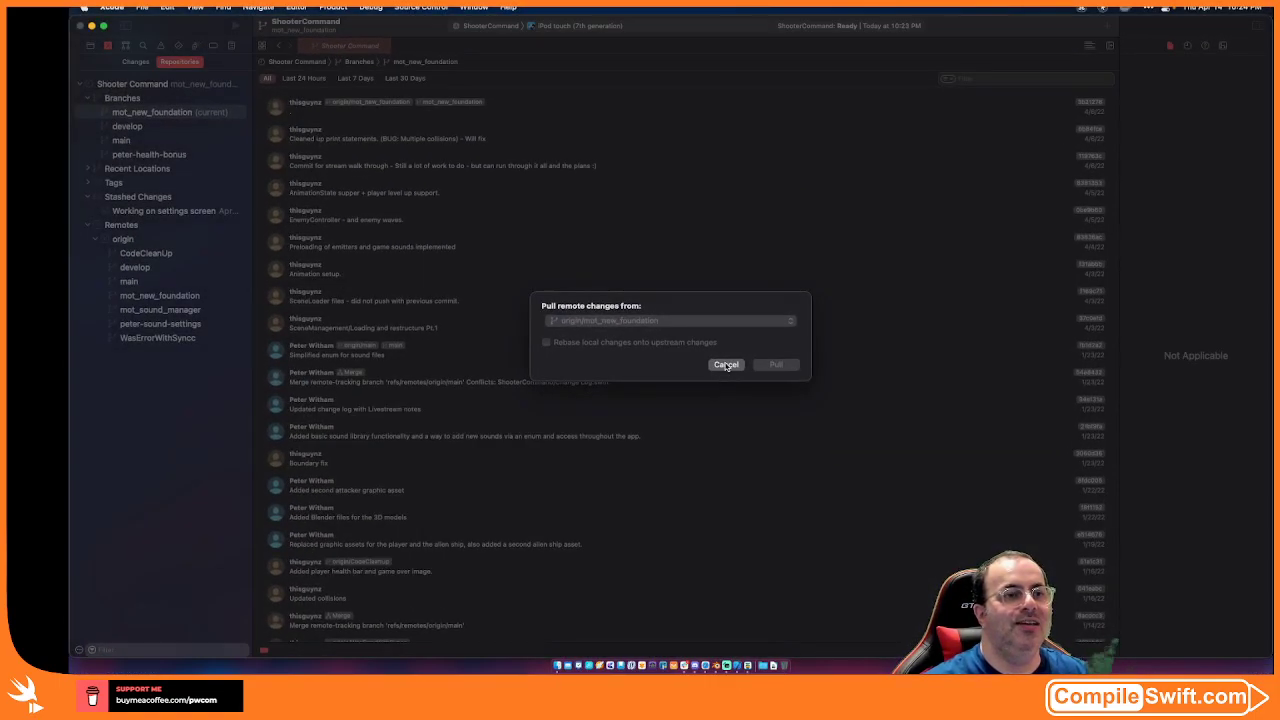
{"action": "left_click", "coordinate": [726, 364]}
{"action": "key", "text": "ctrl+Up"}
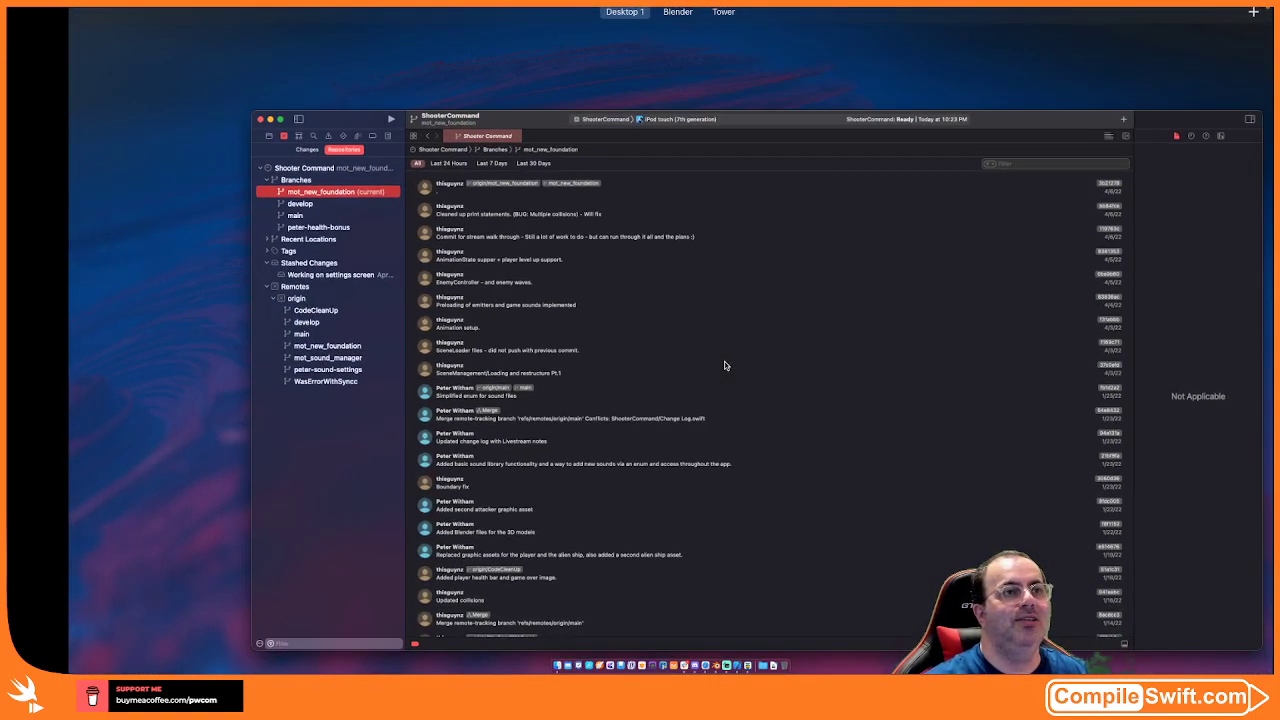
{"action": "key", "text": "ctrl+Right"}
{"action": "key", "text": "ctrl+Right"}
{"action": "left_click", "coordinate": [724, 362]}
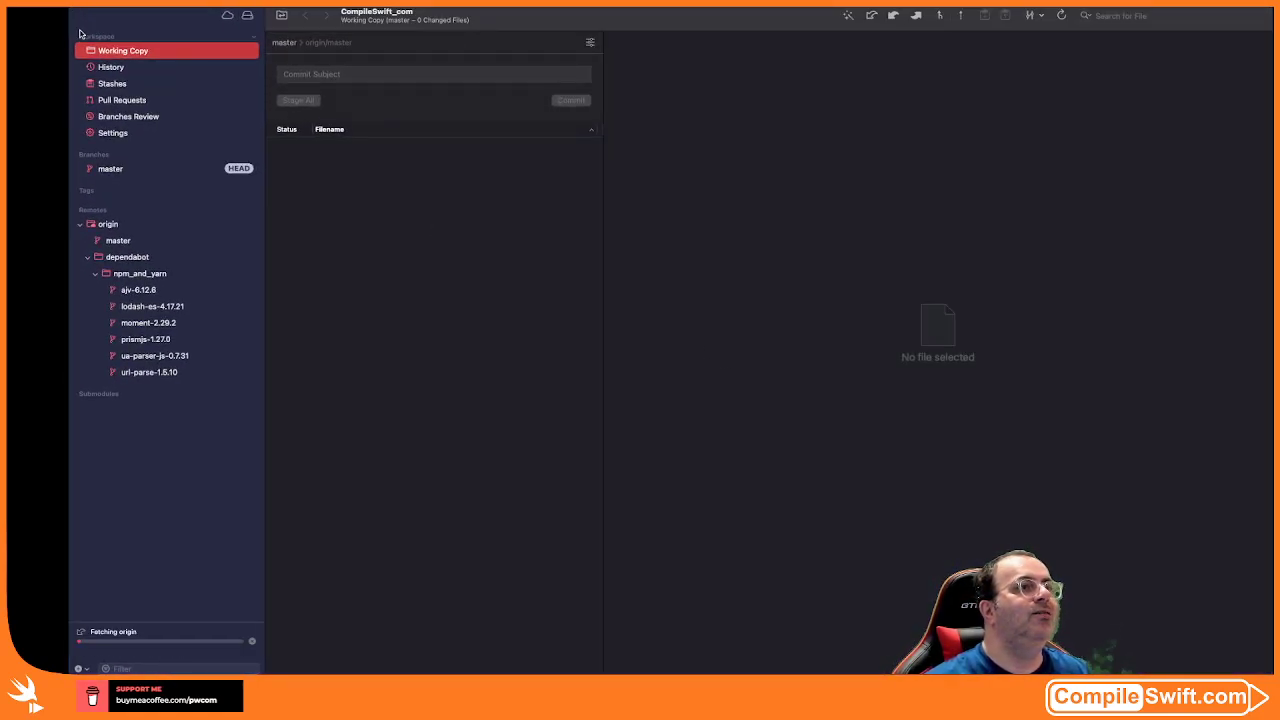
{"action": "mouse_move", "coordinate": [77, 18]}
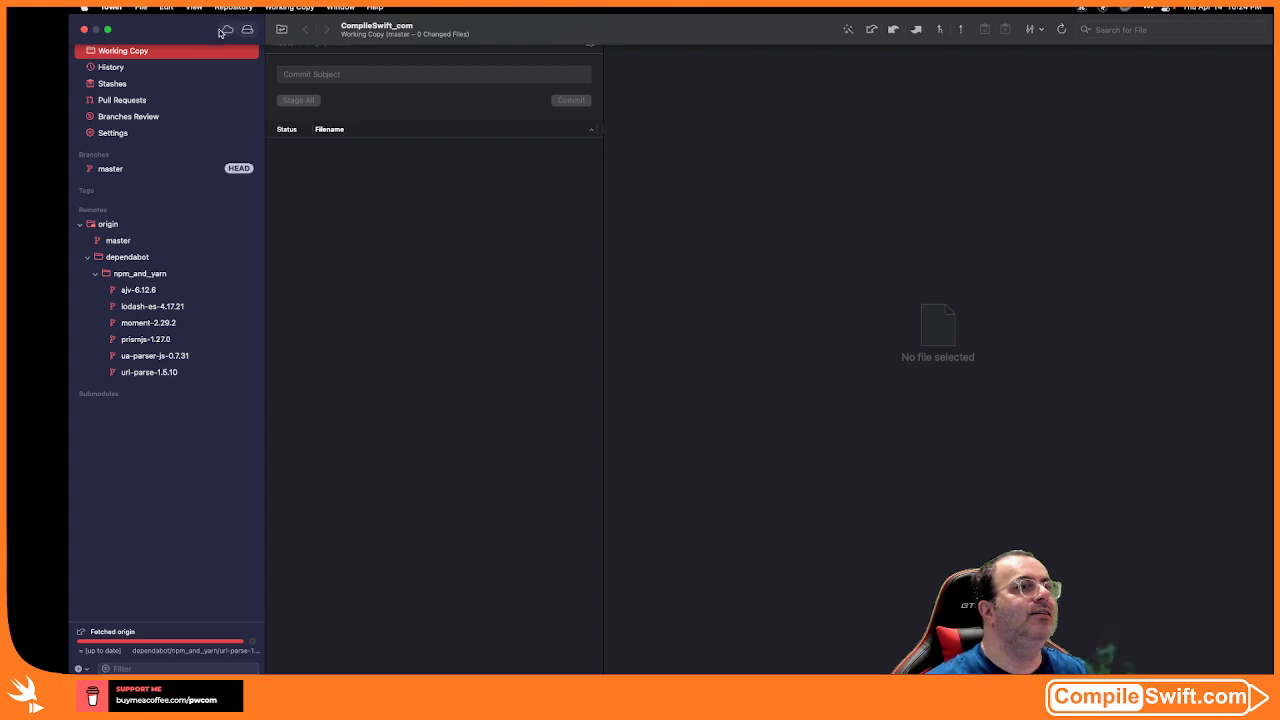
{"action": "left_click", "coordinate": [249, 30]}
{"action": "double_click", "coordinate": [128, 100]}
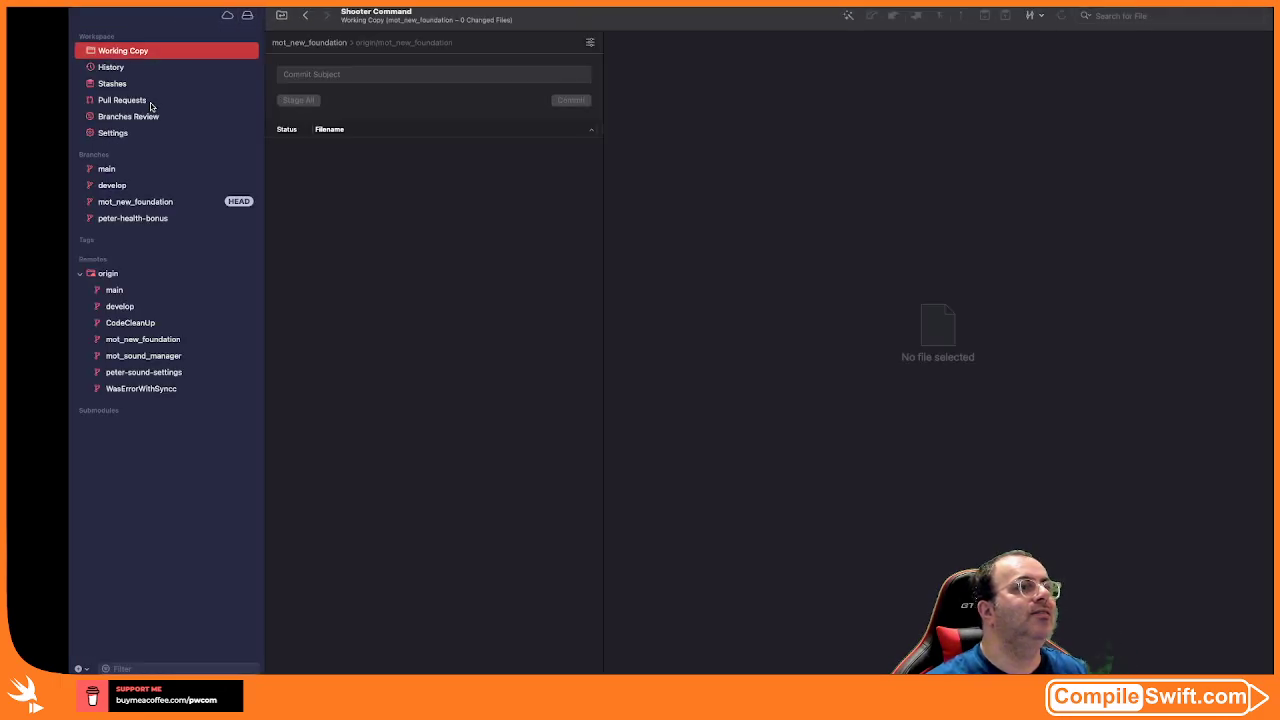
- Select the mot_new_foundation branch and pull origin/mot_new_foundation into it without rebase or GPG signature verification
{"action": "left_click", "coordinate": [144, 203]}
{"action": "mouse_move", "coordinate": [551, 6]}
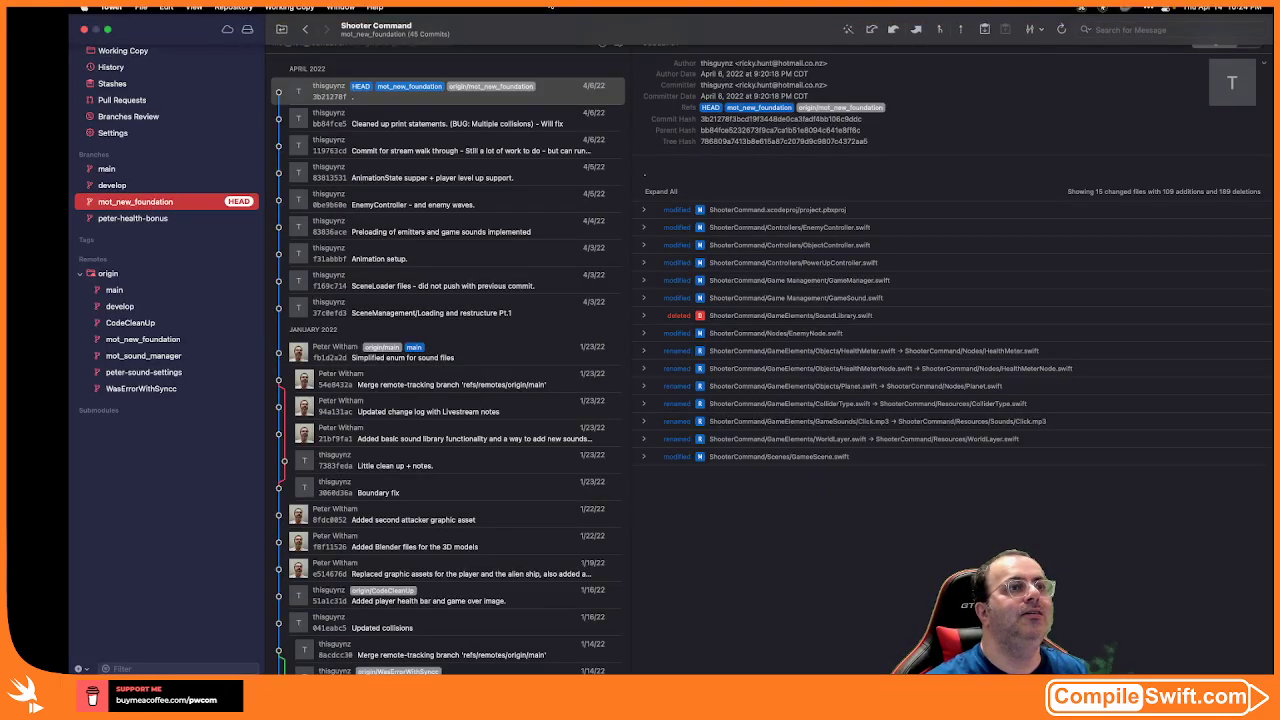
{"action": "left_click", "coordinate": [278, 7]}
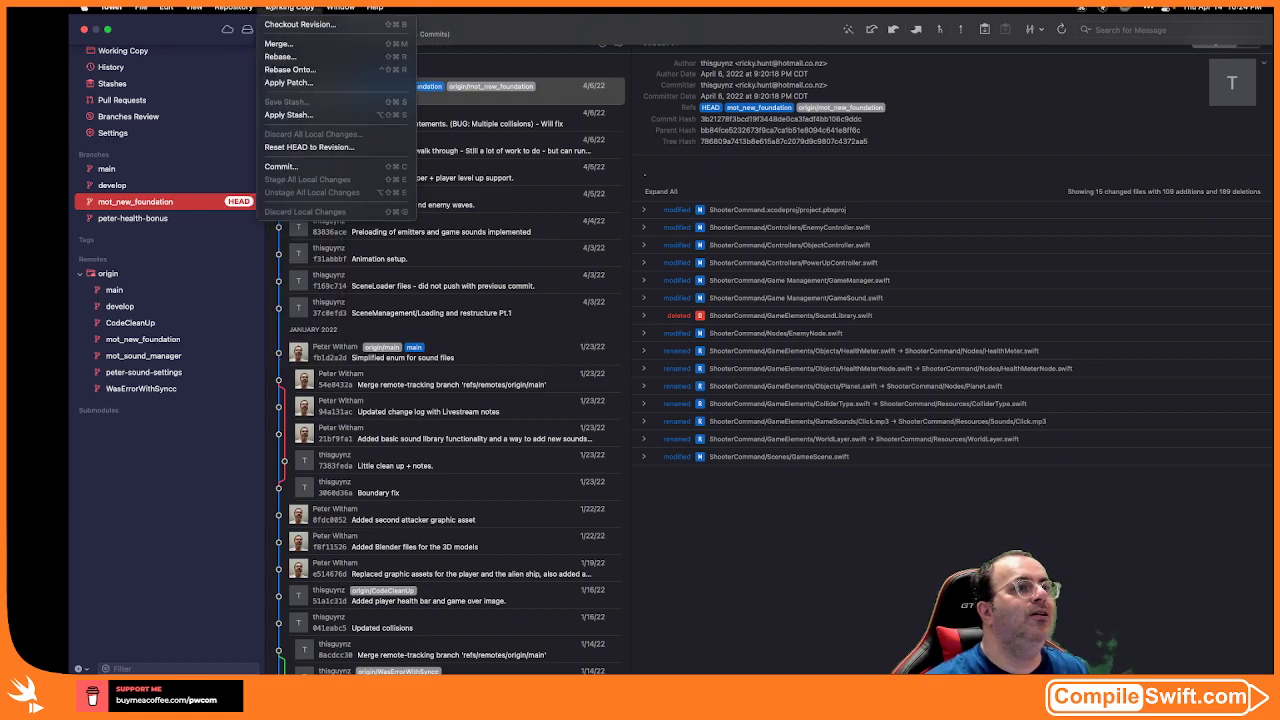
{"action": "left_click", "coordinate": [240, 46]}
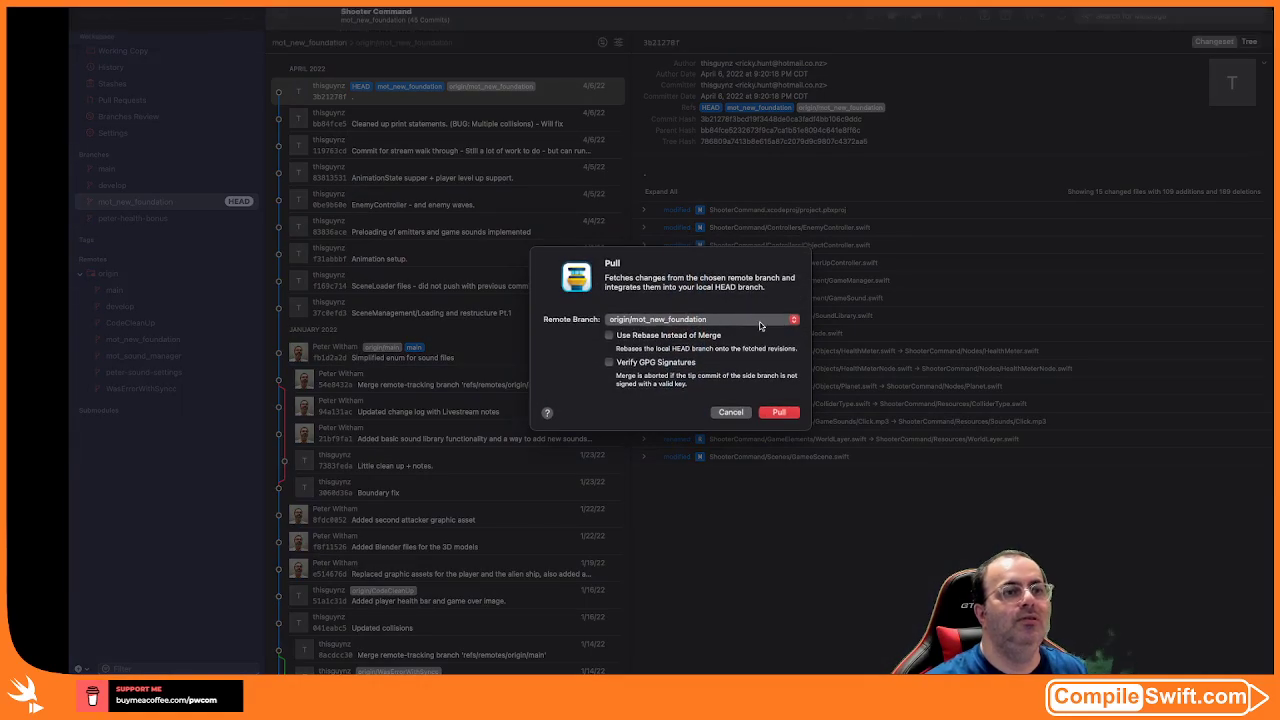
{"action": "left_click", "coordinate": [781, 413]}
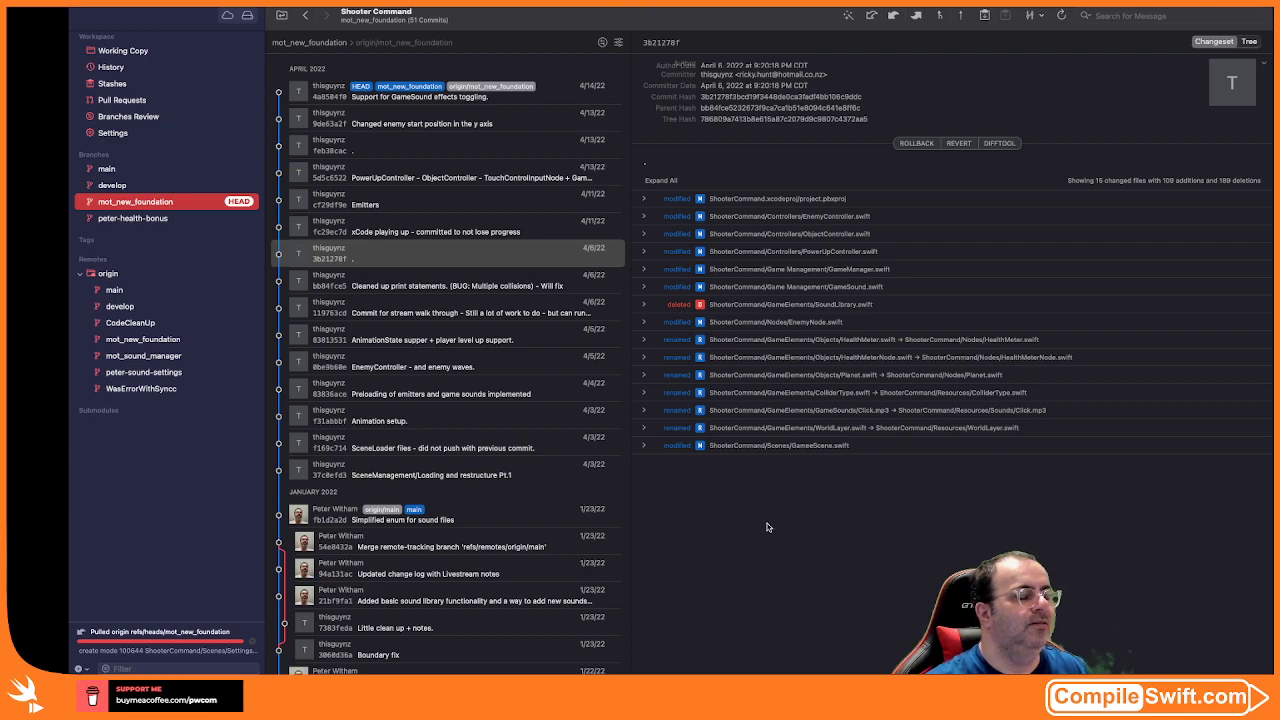
- Switch to Xcode, run the ShooterCommand scheme on the iPod touch (7th generation) and open the build error in the log
{"action": "key", "text": "super+Tab"}
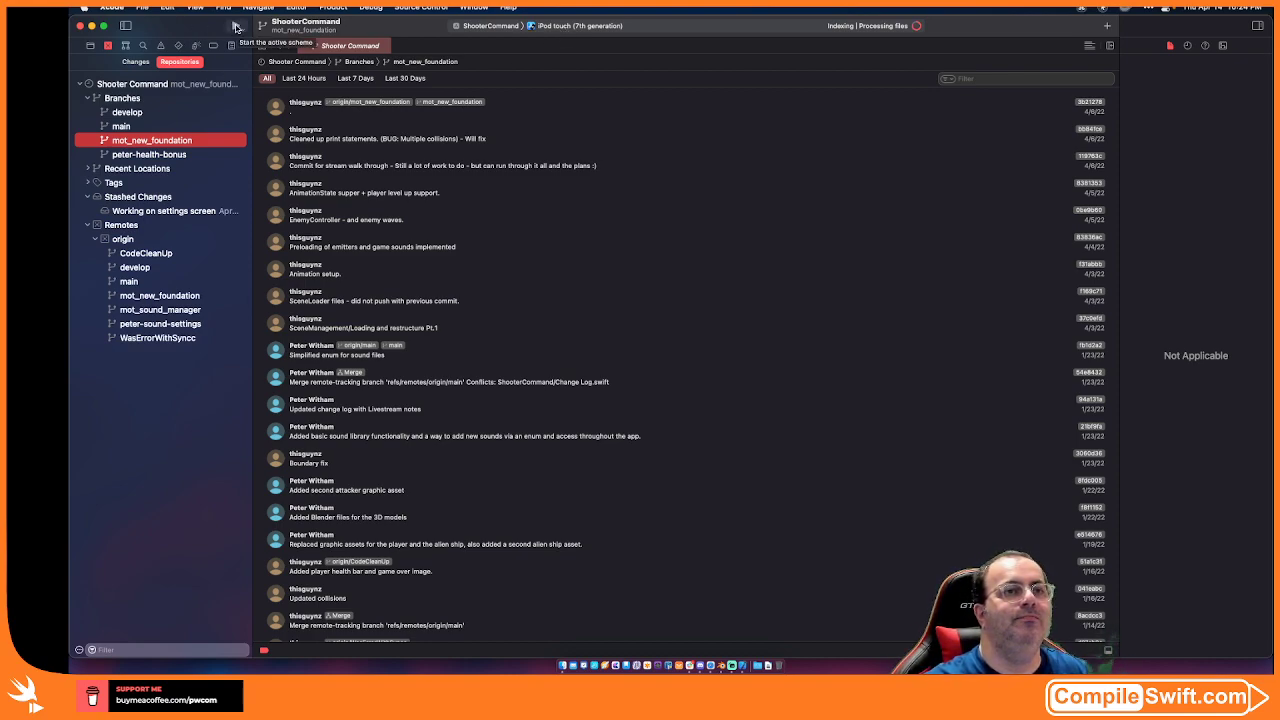
{"action": "left_click", "coordinate": [235, 26]}
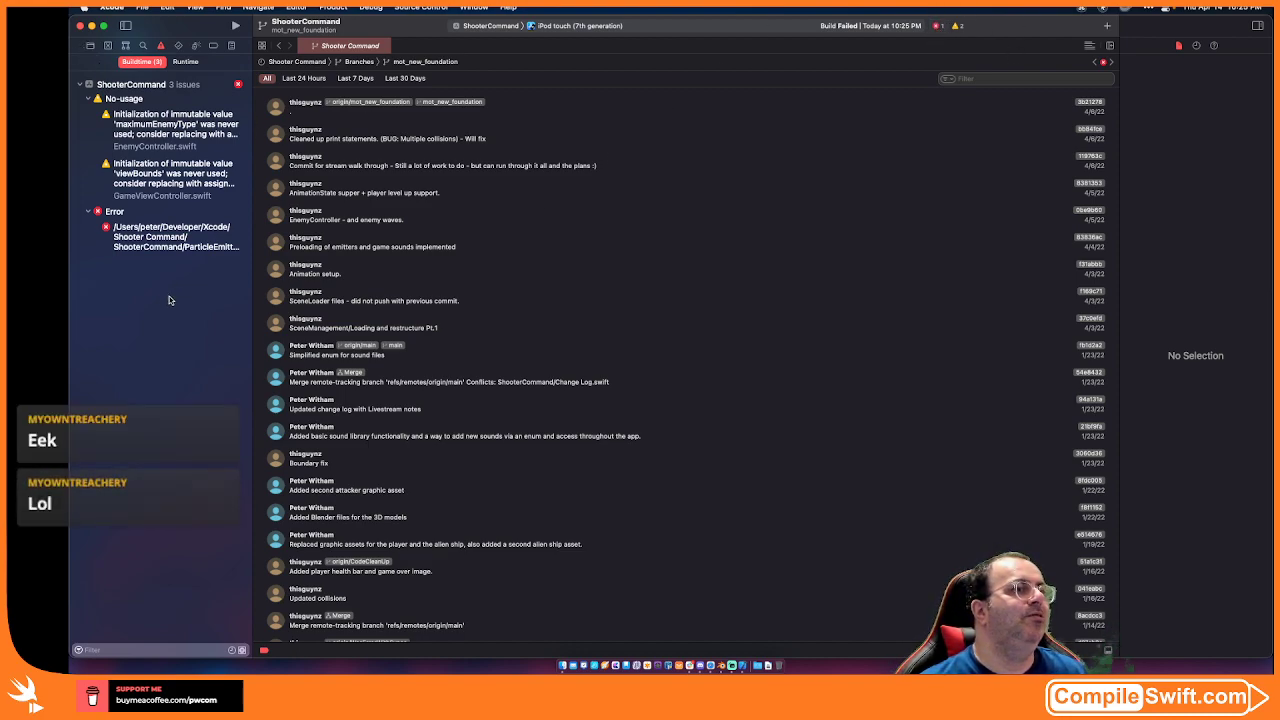
{"action": "left_click", "coordinate": [161, 235]}
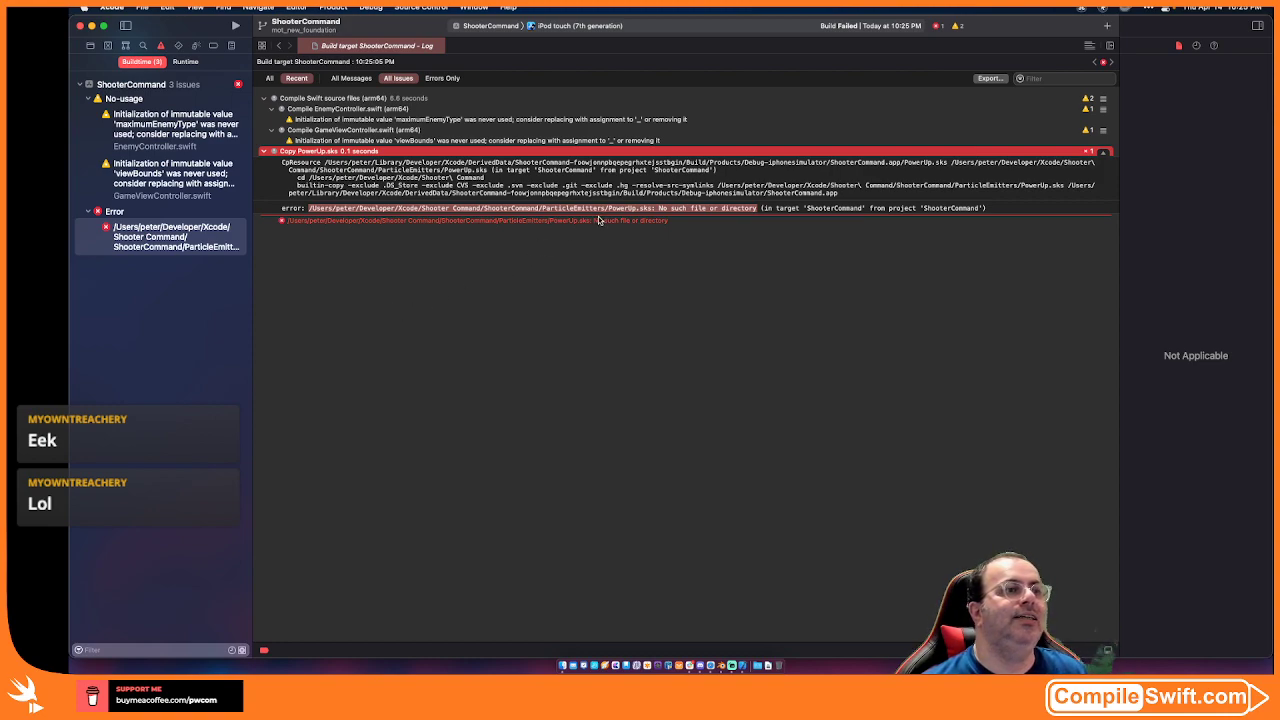
- Open the ShooterCommand project settings from the project files and run the active scheme again
{"action": "left_click", "coordinate": [90, 47]}
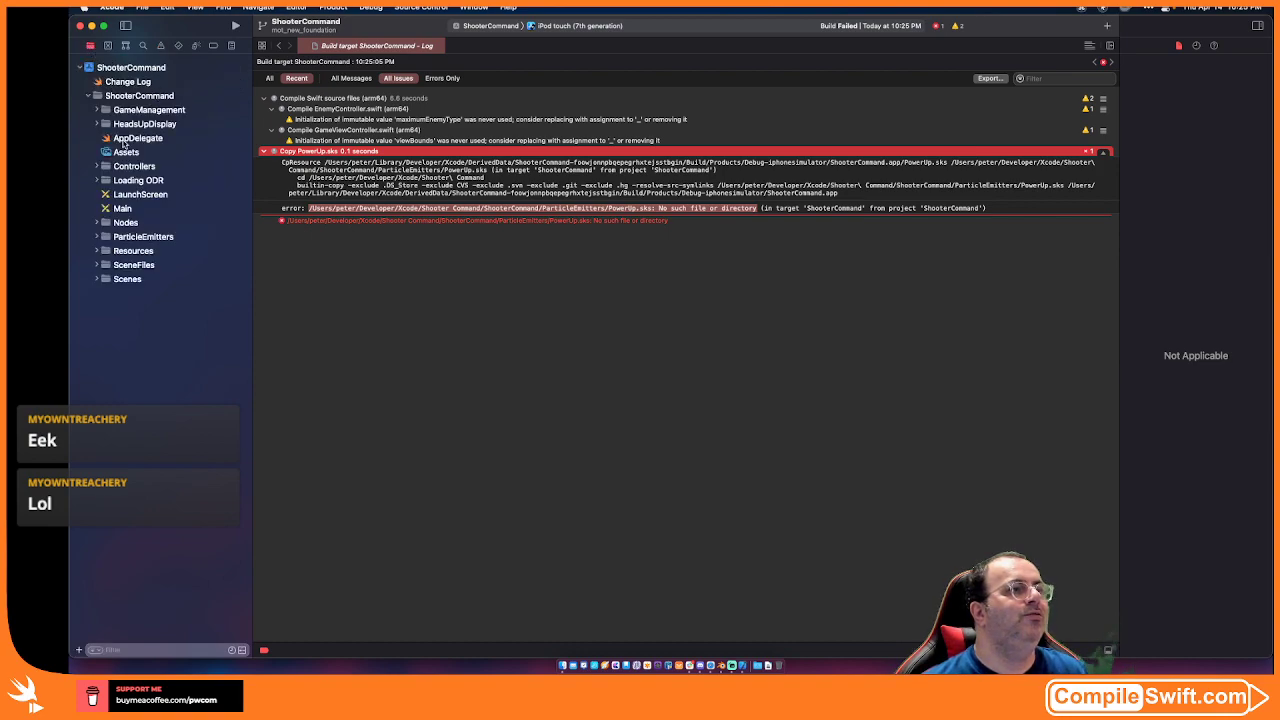
{"action": "left_click", "coordinate": [121, 67]}
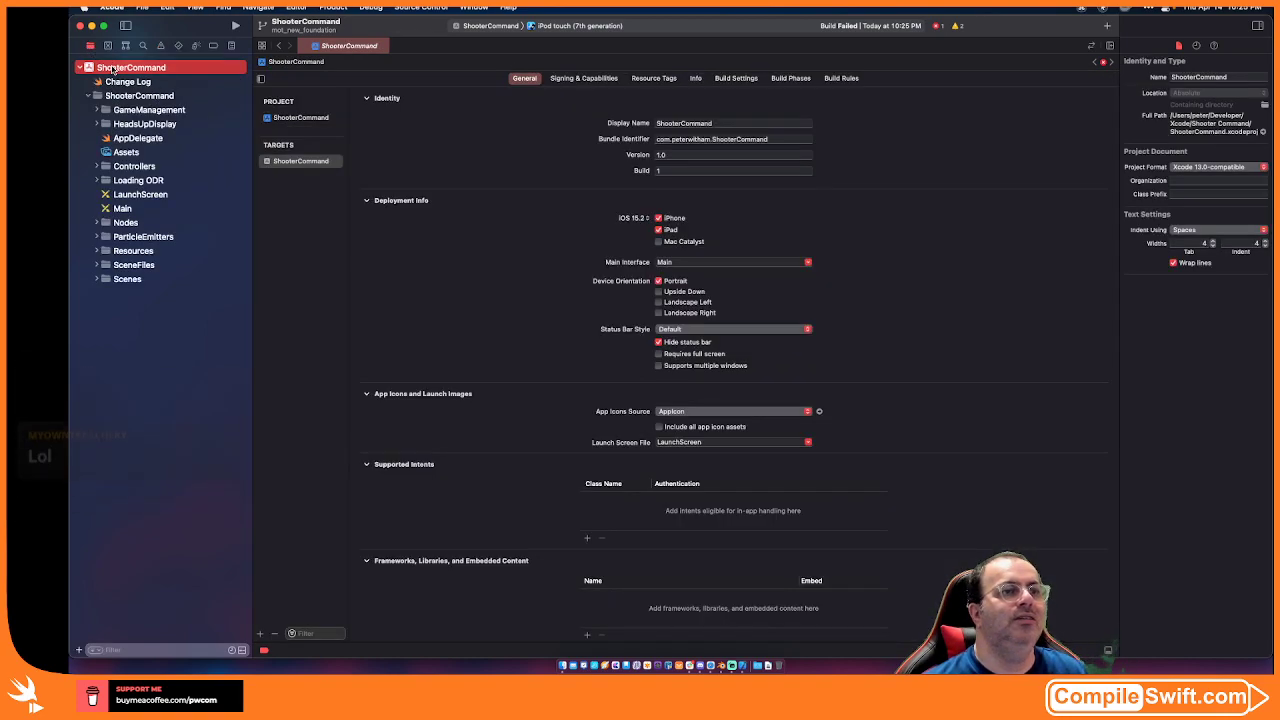
{"action": "left_click", "coordinate": [235, 25]}
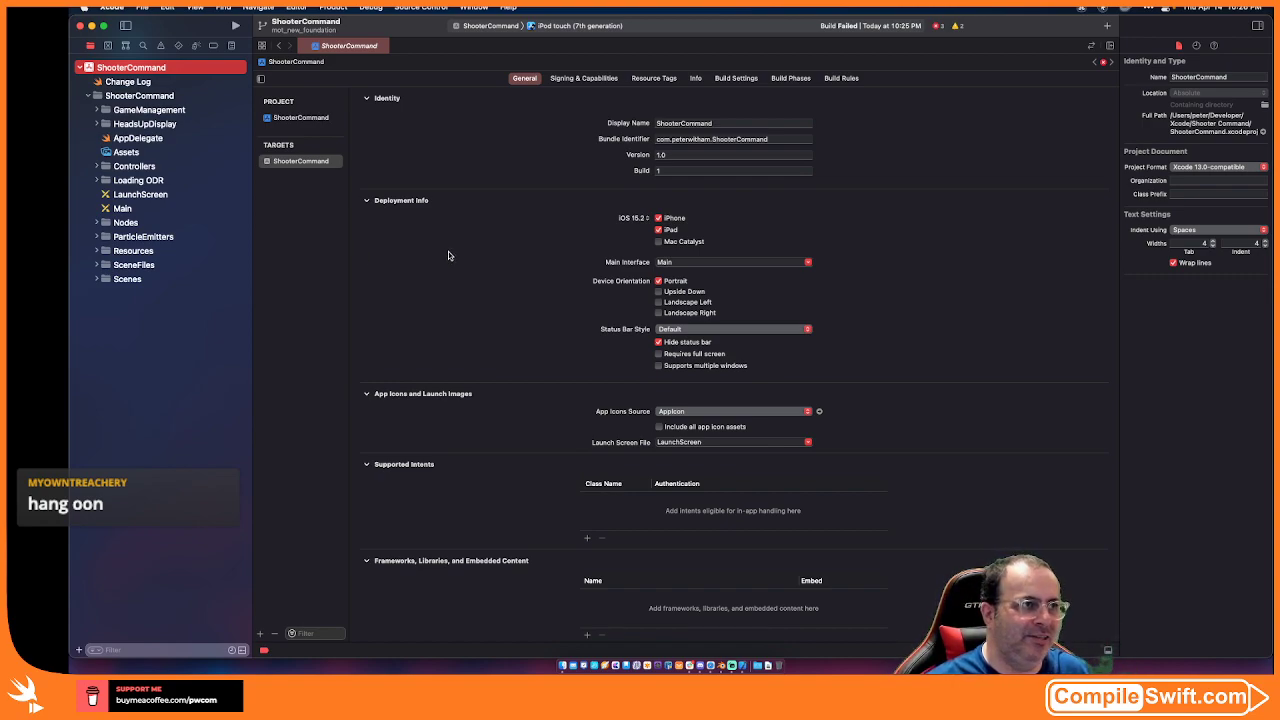
- Switch to Tower and check the commit history of the mot_new_foundation branch
{"action": "key", "text": "super+space"}
{"action": "type", "text": "tower"}
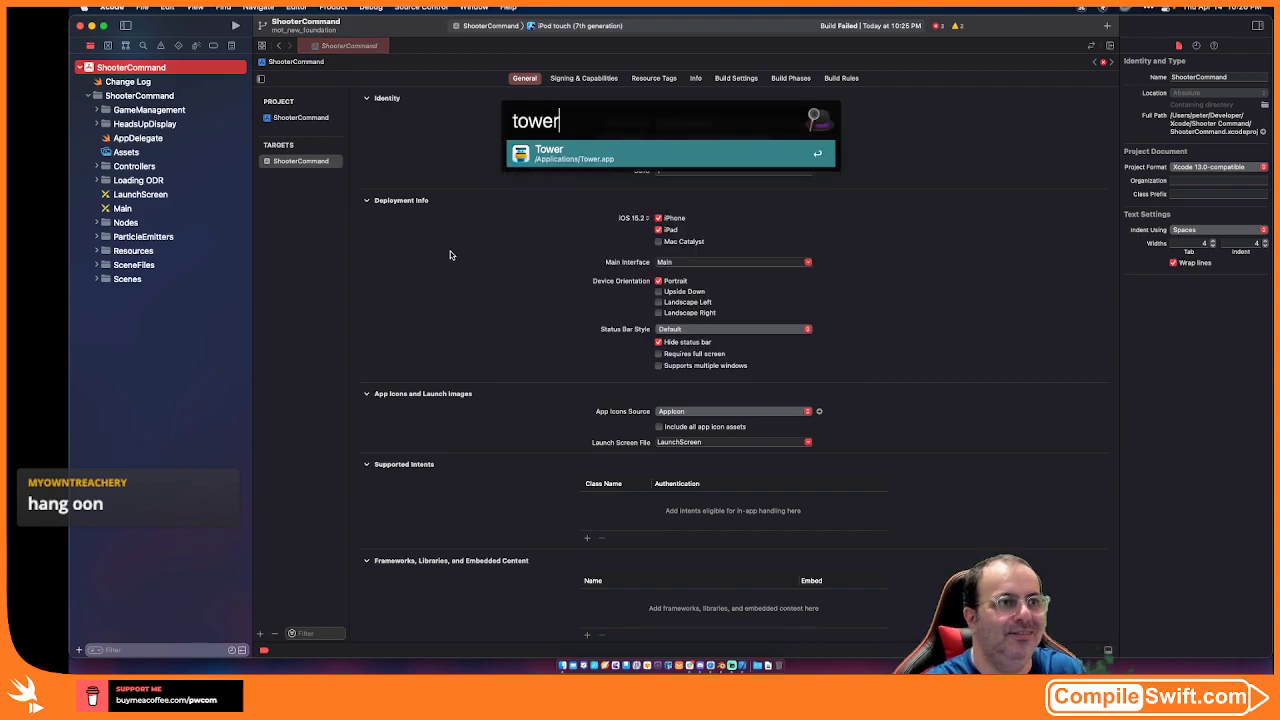
{"action": "key", "text": "Return"}
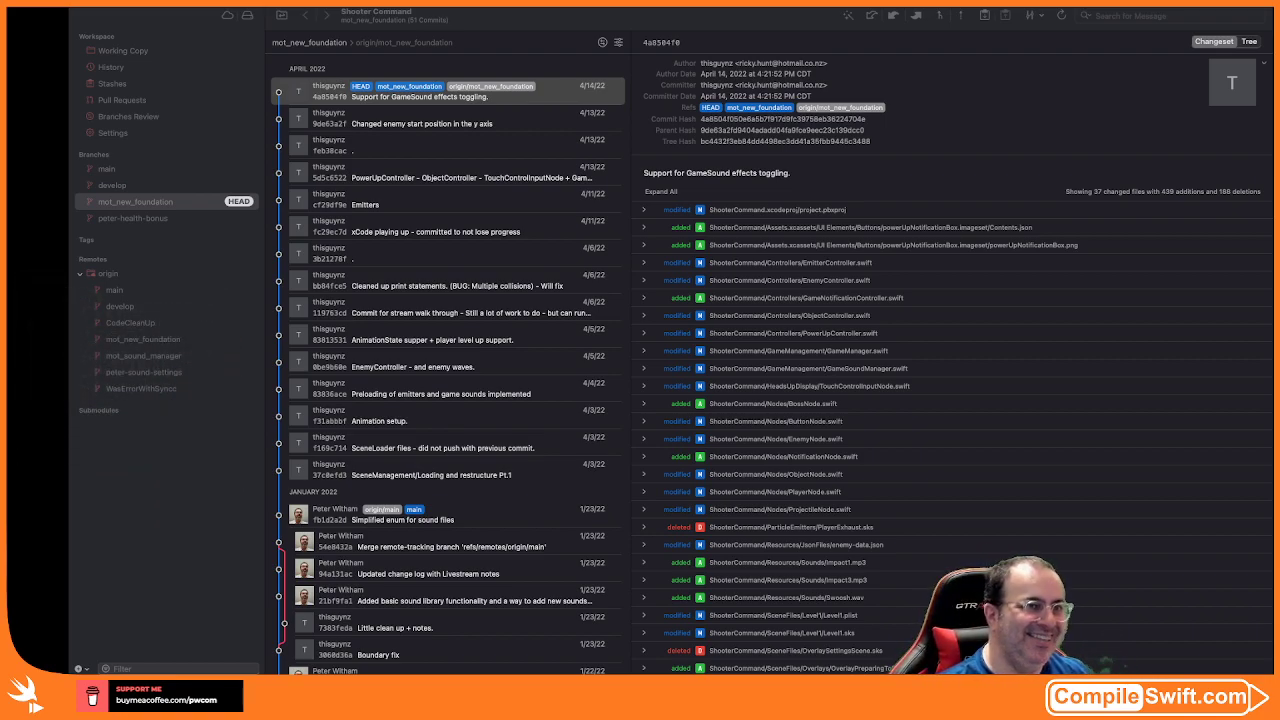
{"action": "left_click", "coordinate": [476, 21]}
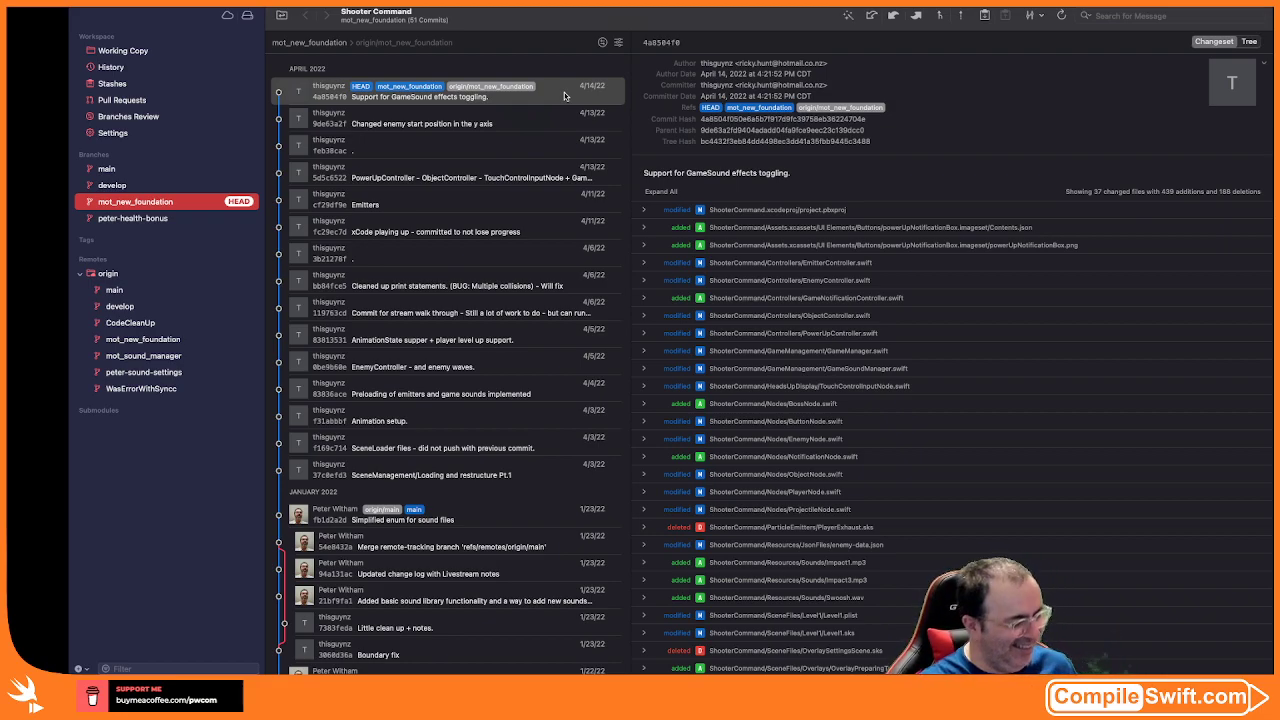
- Switch to the Blender desktop space and start saving the spaceship model as a new file
{"action": "key", "text": "ctrl+Up"}
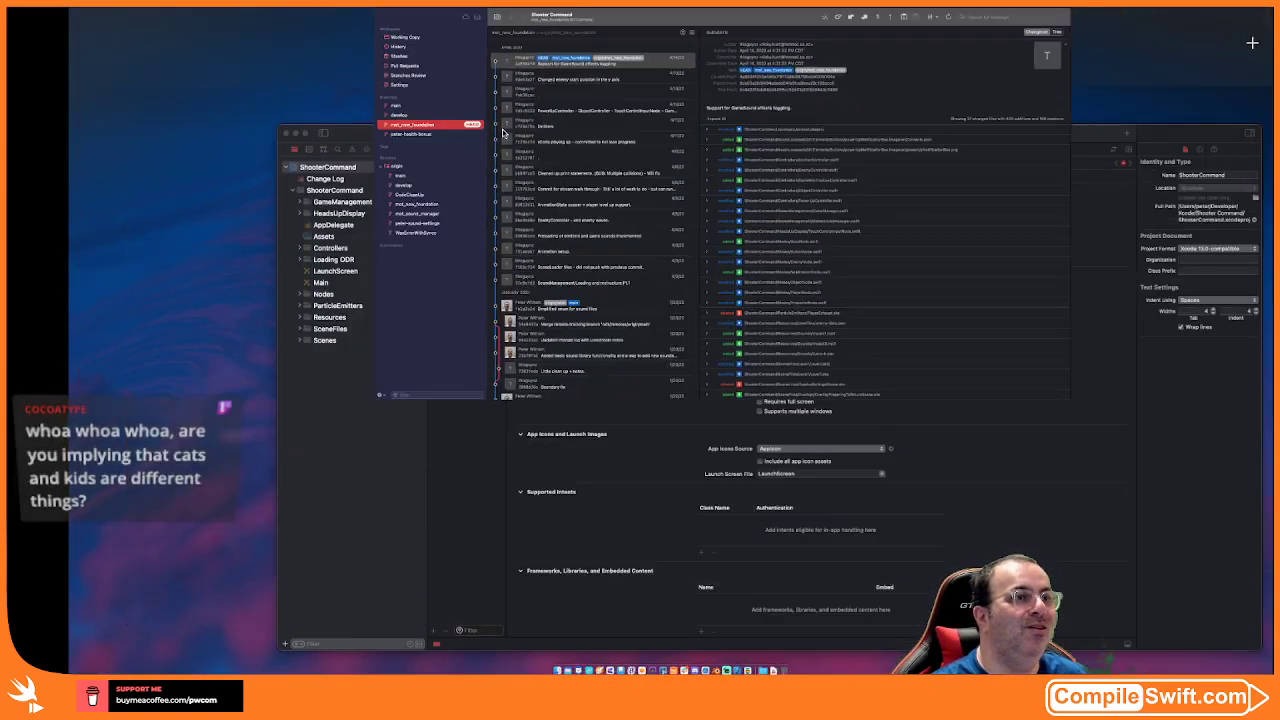
{"action": "left_click", "coordinate": [794, 33]}
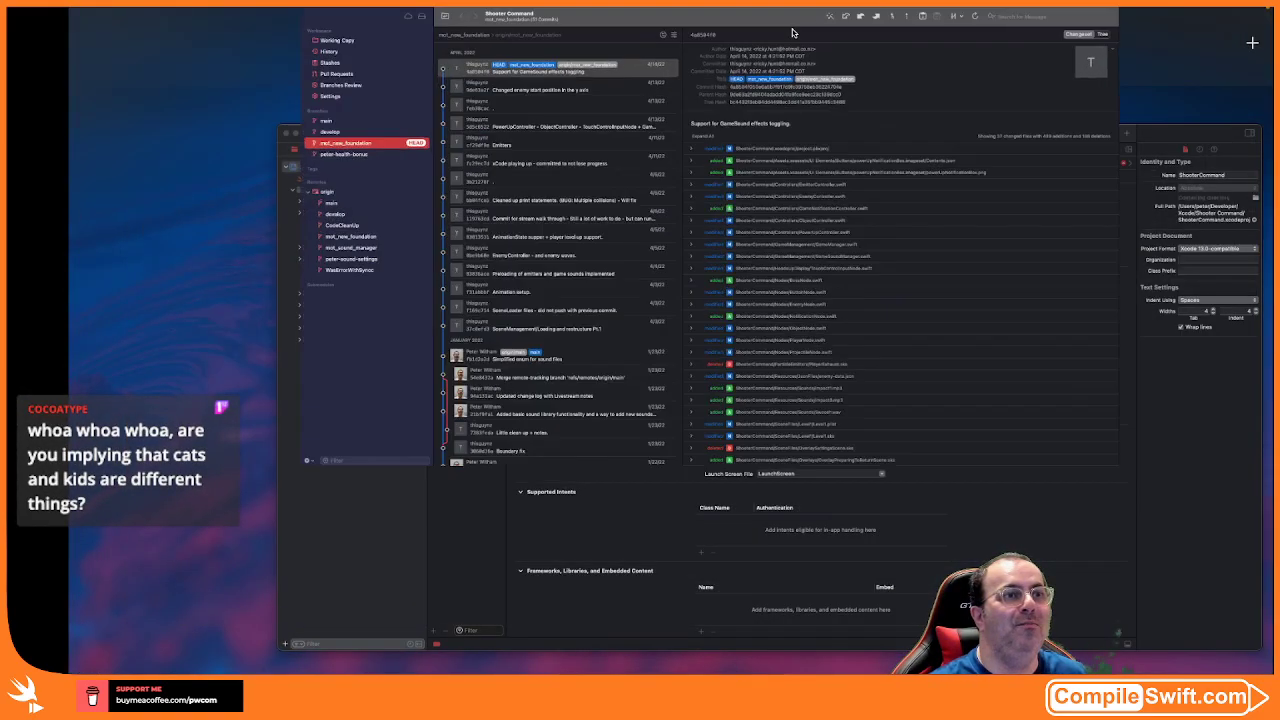
{"action": "key", "text": "ctrl+Left"}
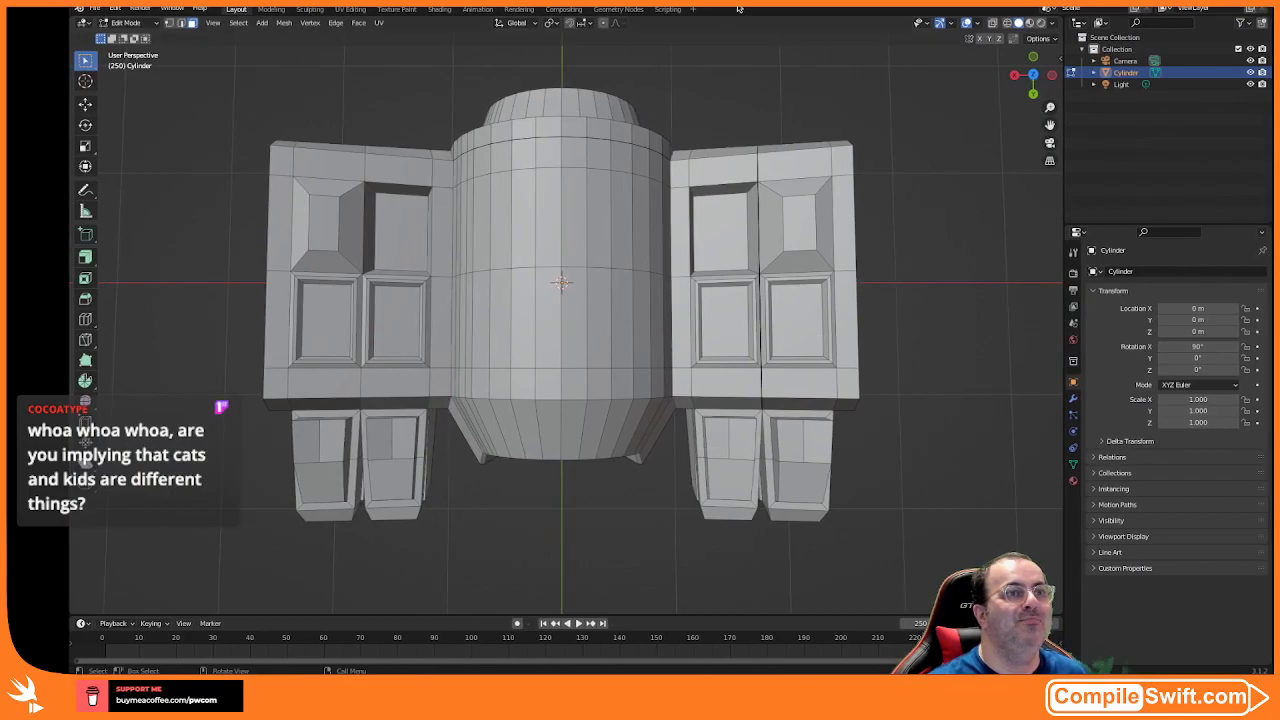
{"action": "left_click", "coordinate": [94, 10]}
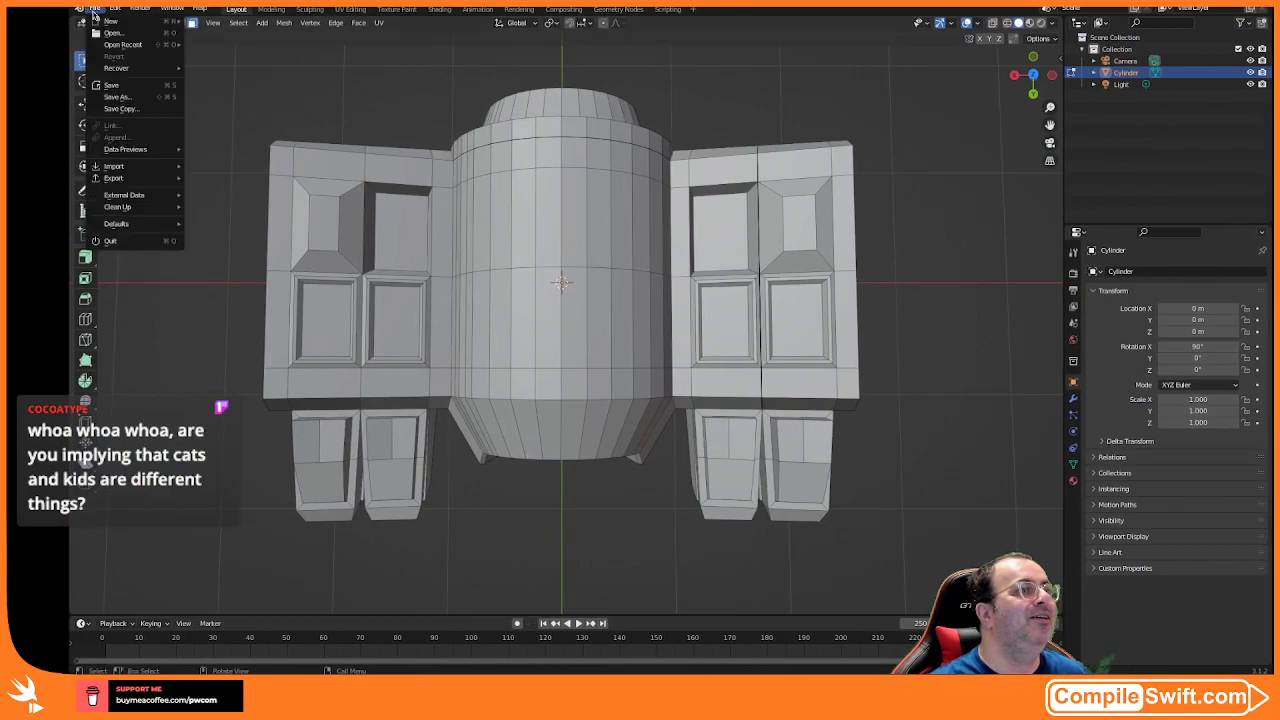
{"action": "left_click", "coordinate": [117, 97]}
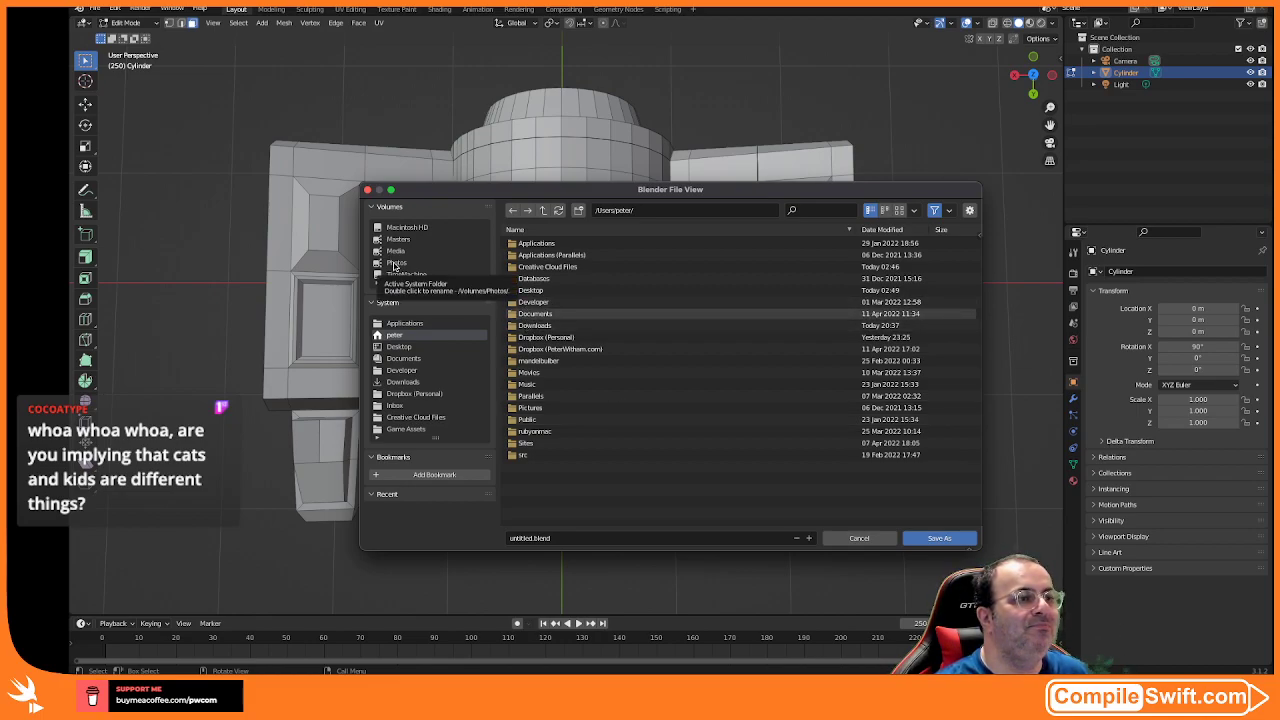
- Browse to Developer/Xcode/Shooter Command/ShooterCommand/Resources as the save location
{"action": "left_click", "coordinate": [403, 370]}
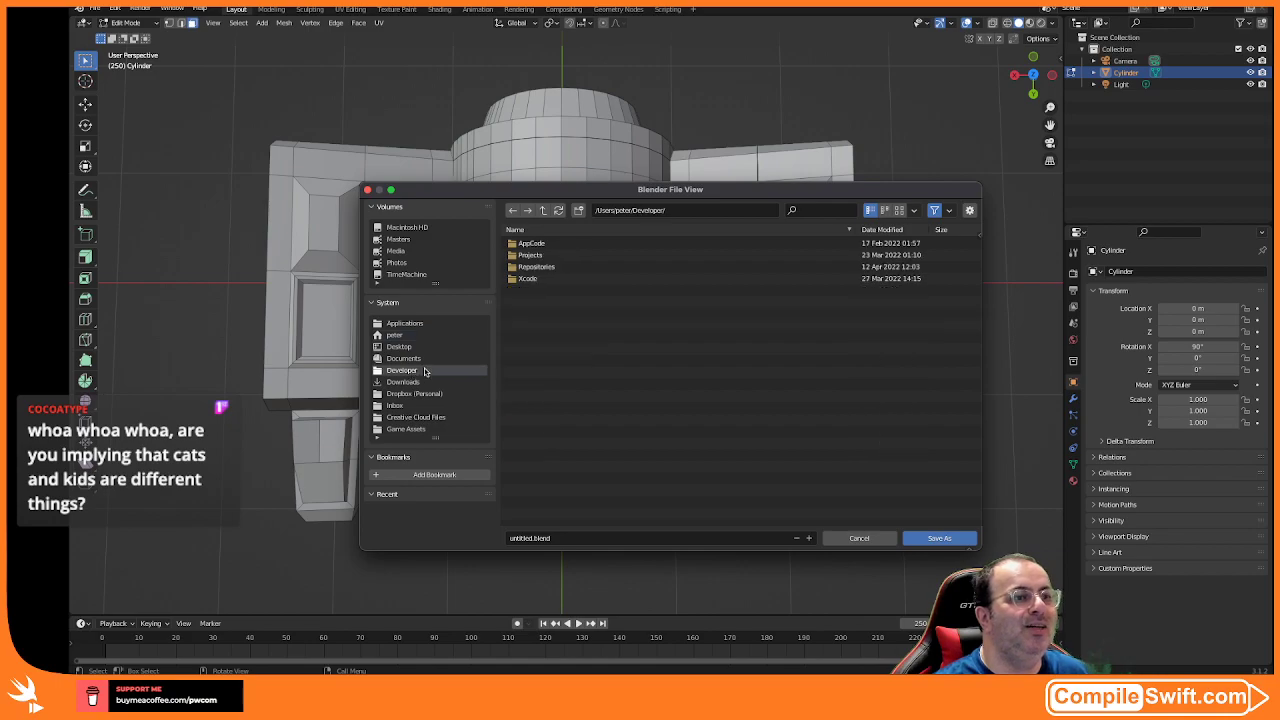
{"action": "left_click", "coordinate": [536, 267]}
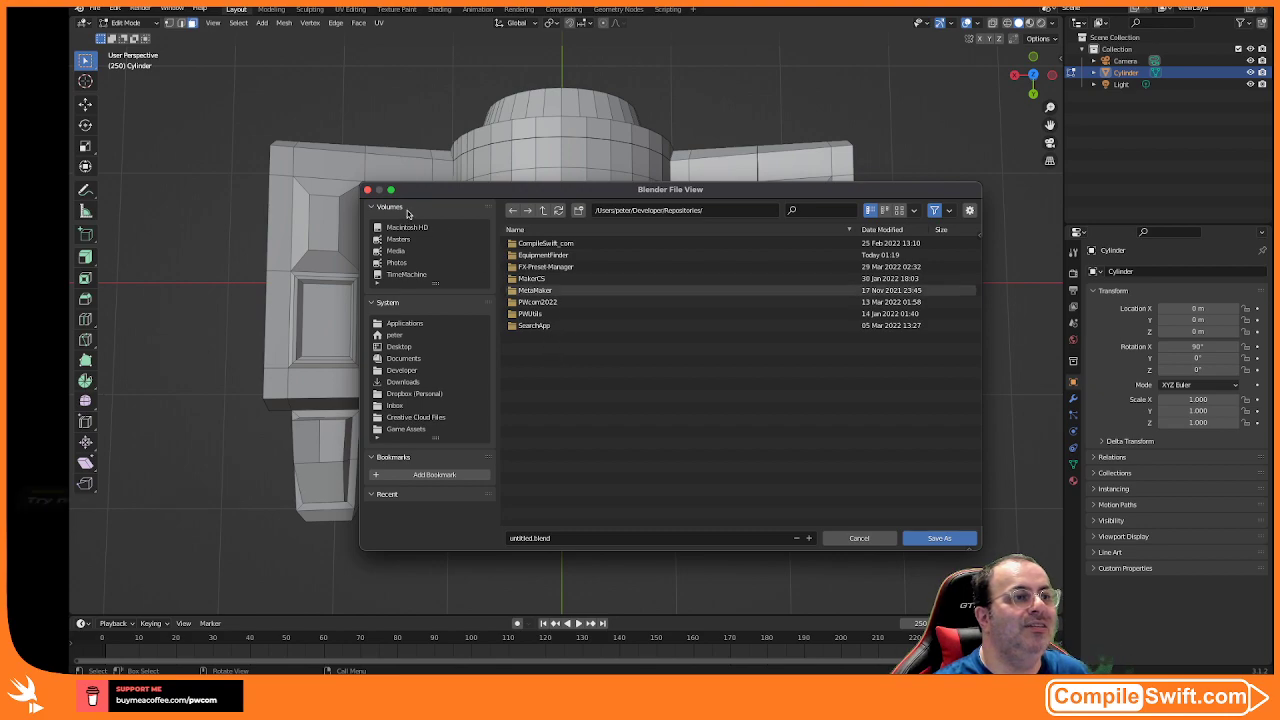
{"action": "left_click", "coordinate": [512, 212]}
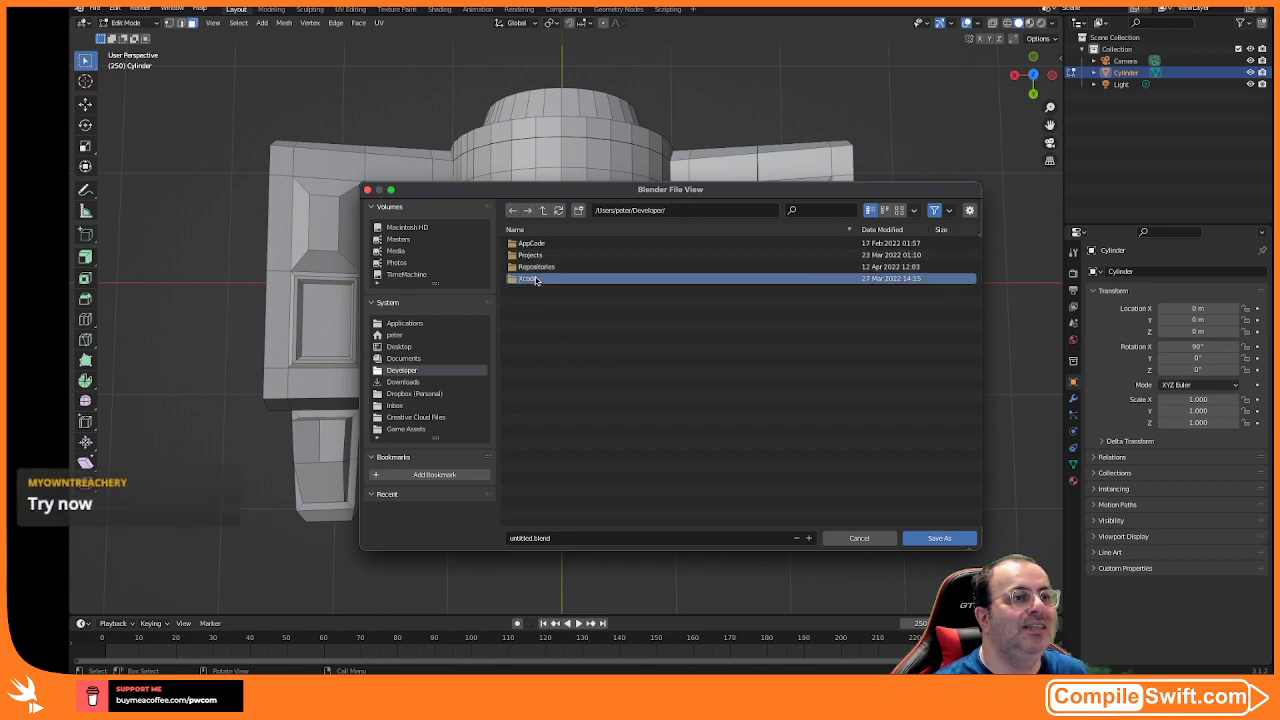
{"action": "left_click", "coordinate": [528, 278]}
{"action": "double_click", "coordinate": [544, 302]}
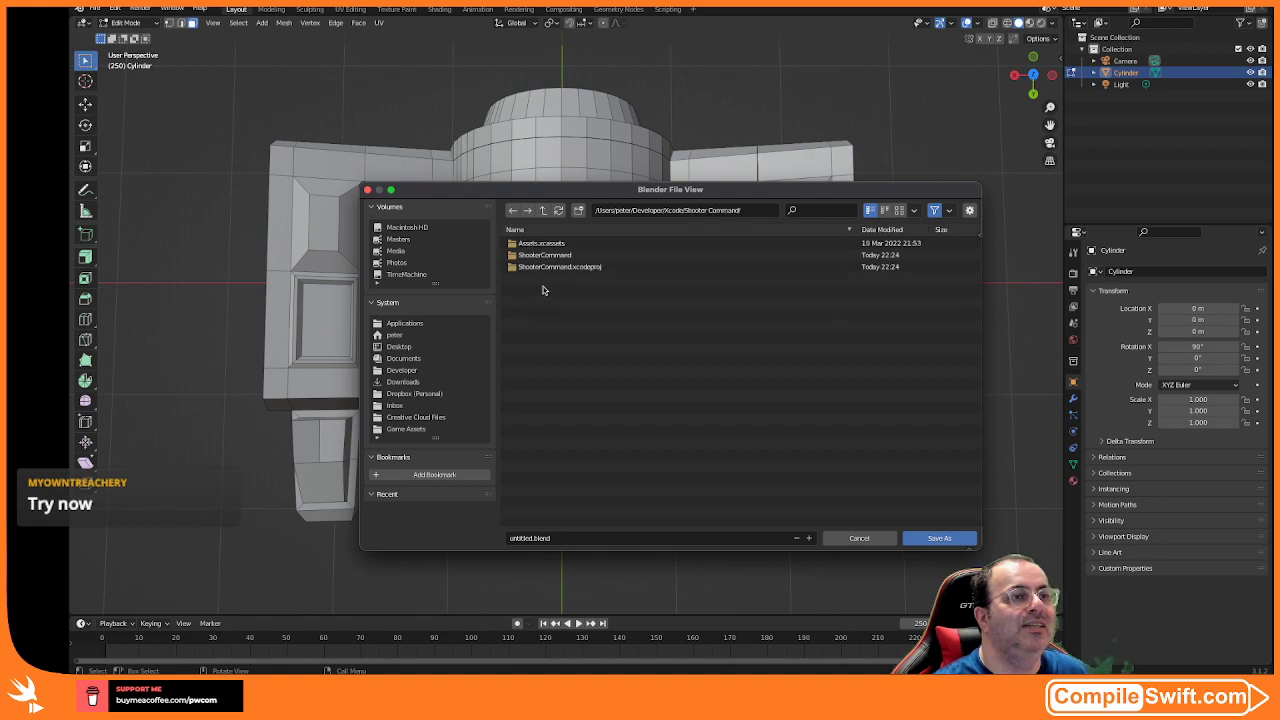
{"action": "double_click", "coordinate": [563, 256]}
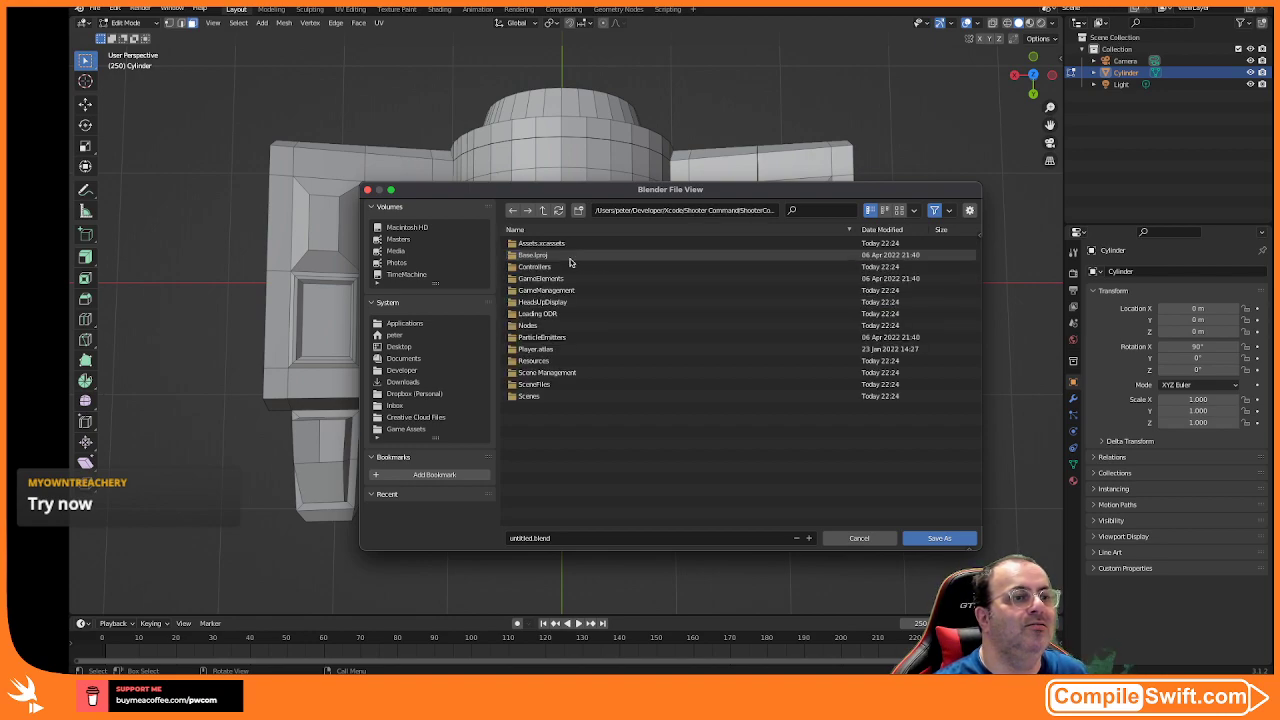
{"action": "double_click", "coordinate": [520, 362]}
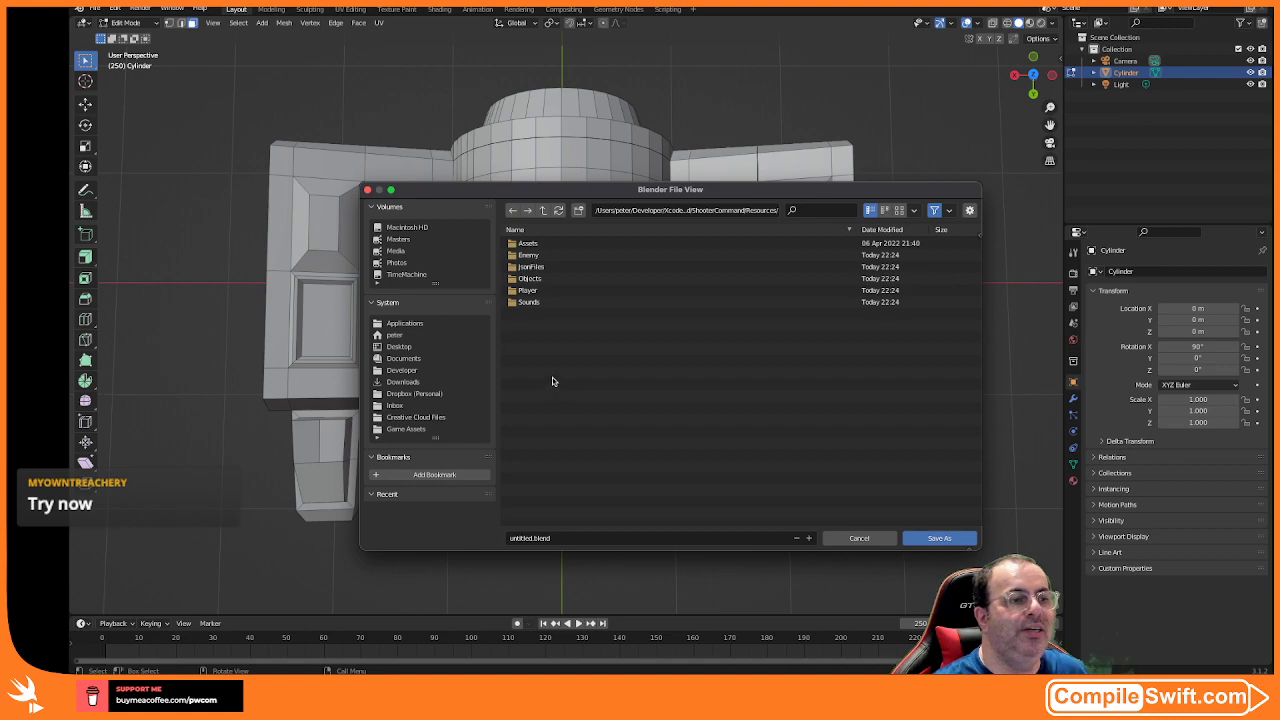
- Create a folder named 3D Models inside Resources and open it
{"action": "right_click", "coordinate": [545, 350]}
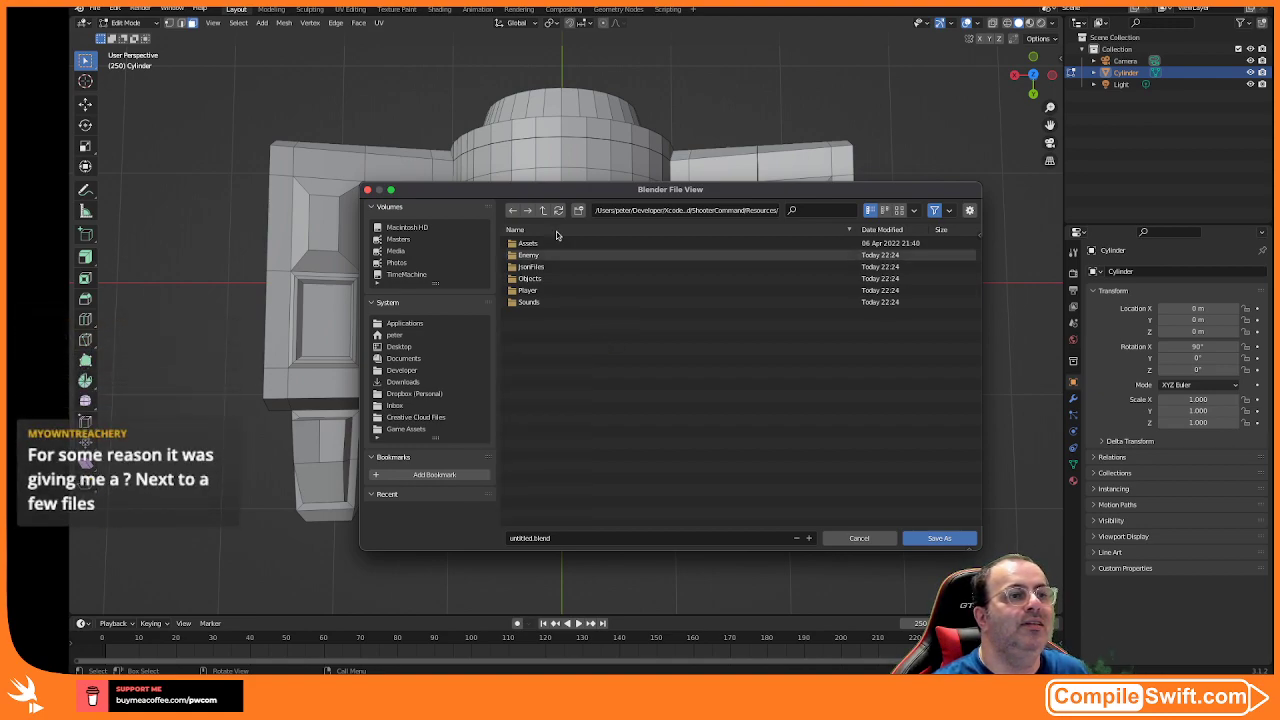
{"action": "left_click", "coordinate": [578, 210]}
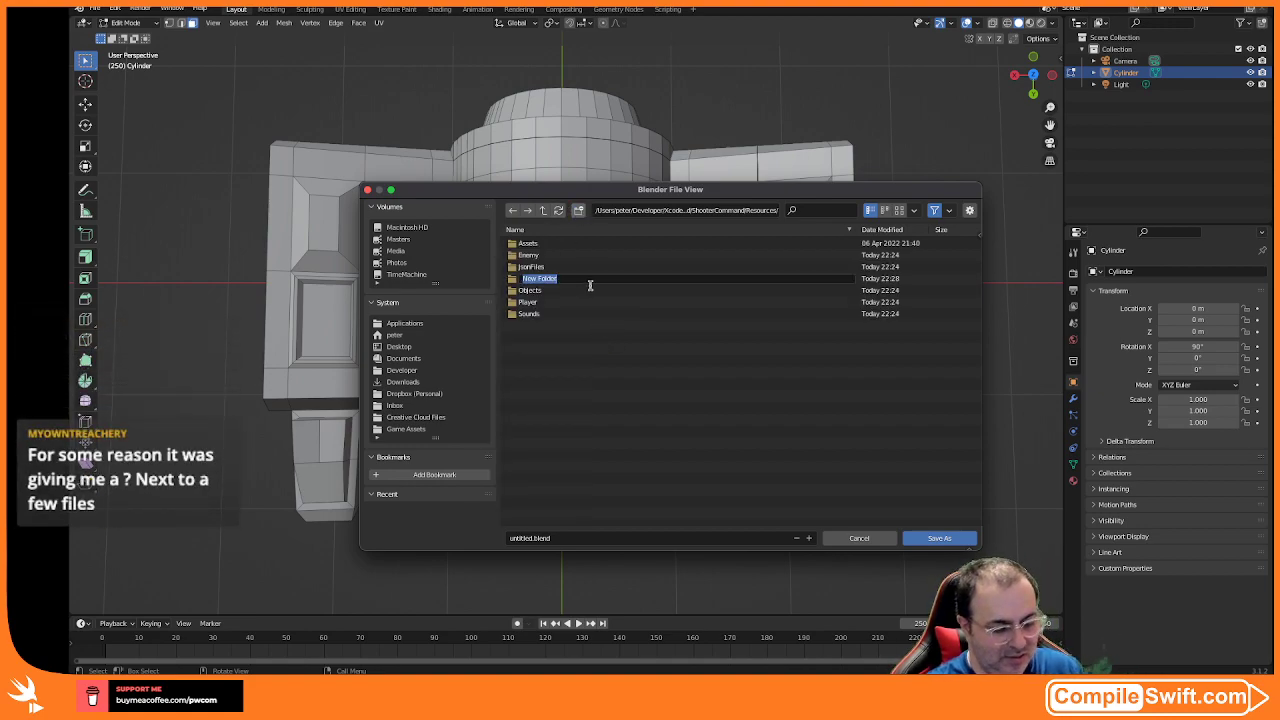
{"action": "type", "text": "3D Model"}
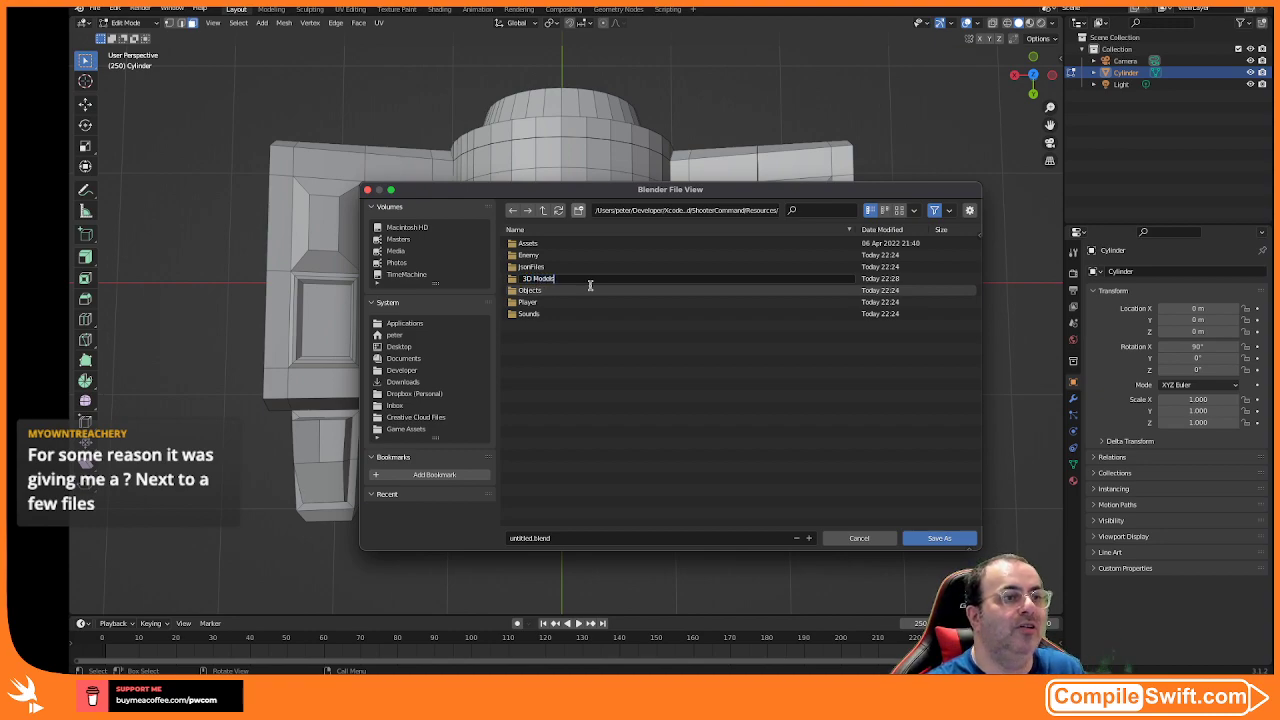
{"action": "type", "text": "s"}
{"action": "key", "text": "Return"}
{"action": "double_click", "coordinate": [539, 246]}
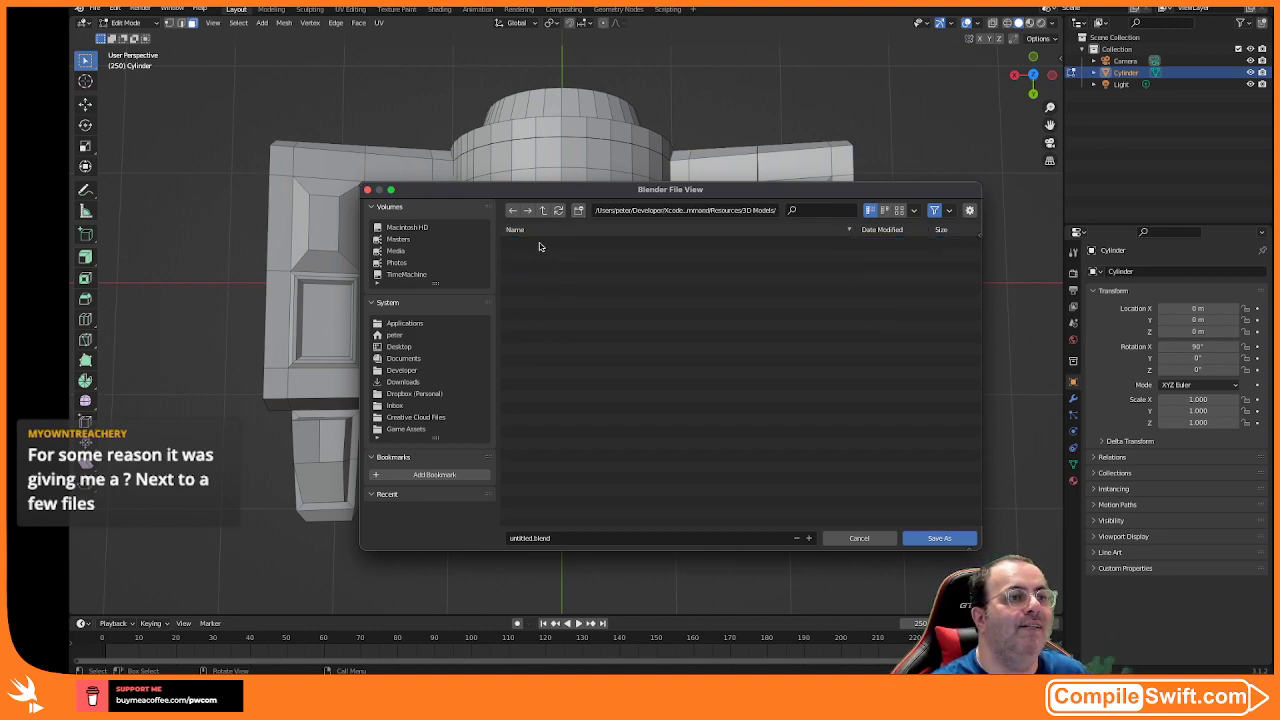
- Name the file Boss1.blend and save it in the 3D Models folder
{"action": "left_click", "coordinate": [558, 538]}
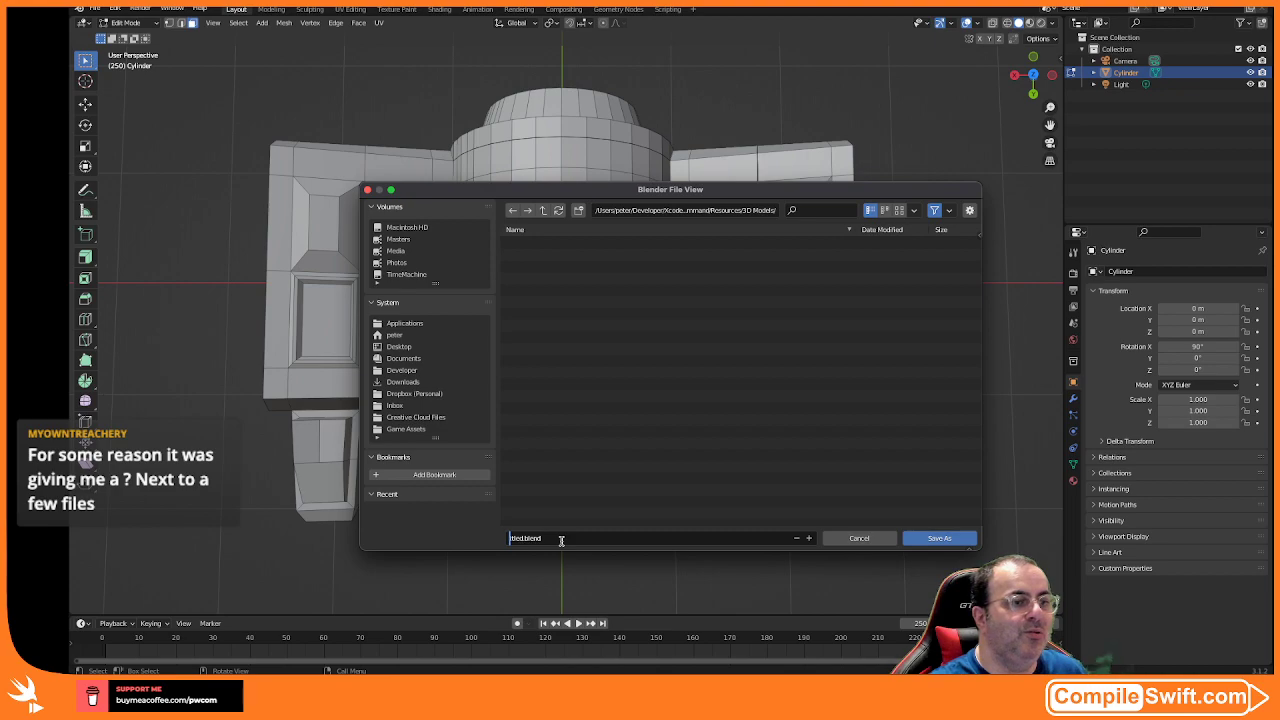
{"action": "key", "text": "Delete"}
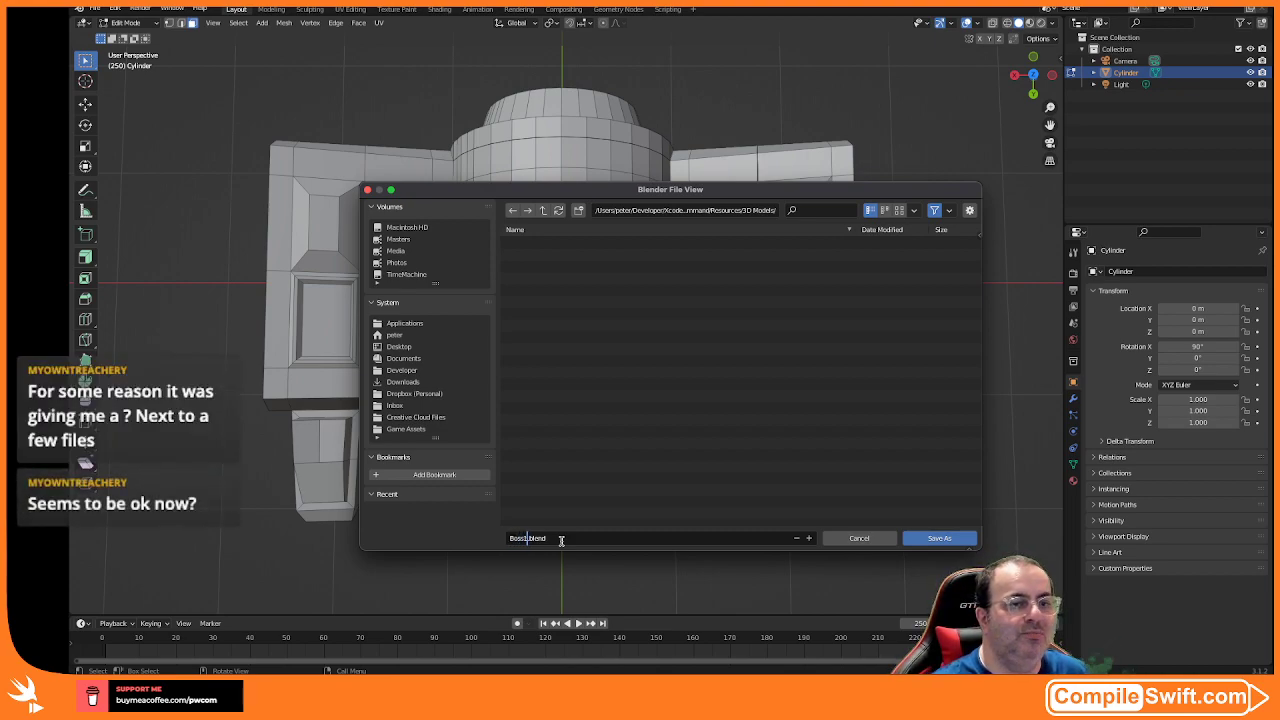
{"action": "type", "text": "Boss1"}
{"action": "key", "text": "Return"}
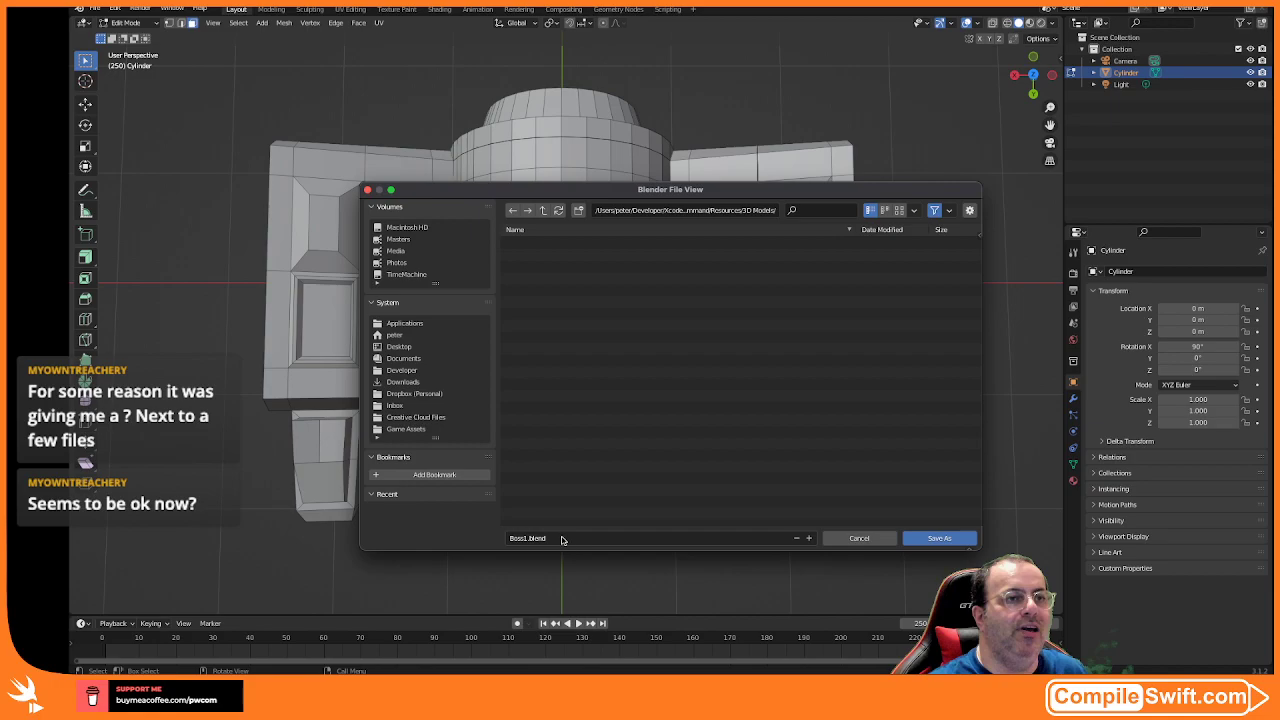
{"action": "left_click", "coordinate": [937, 538]}
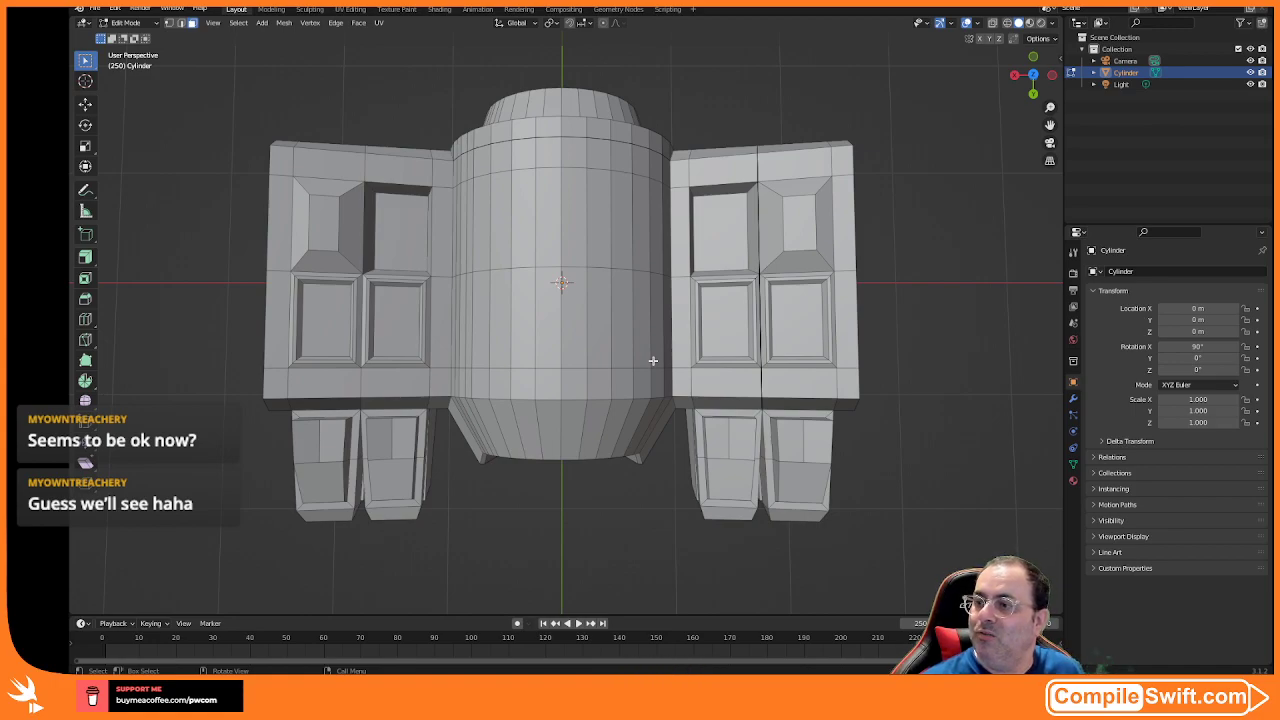
- Switch to Tower and pull origin/mot_new_foundation into the local branch without rebase or GPG signature verification
{"action": "key", "text": "ctrl+Up"}
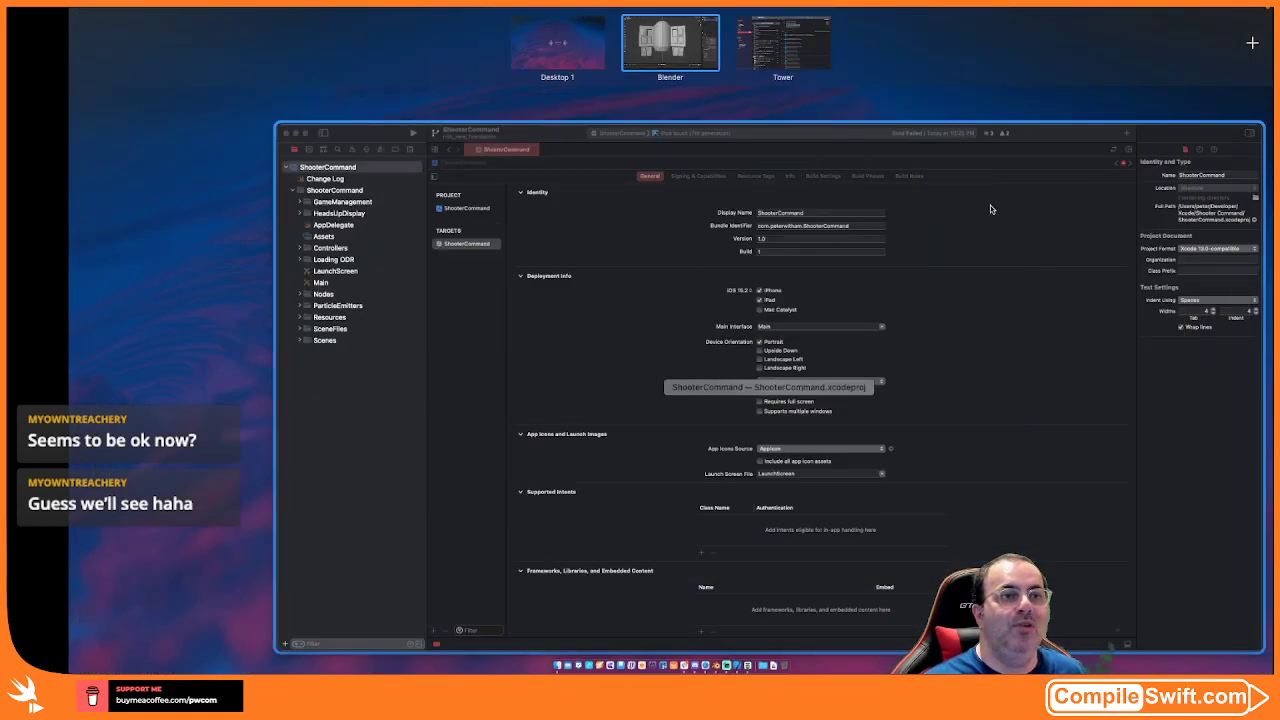
{"action": "left_click", "coordinate": [819, 42]}
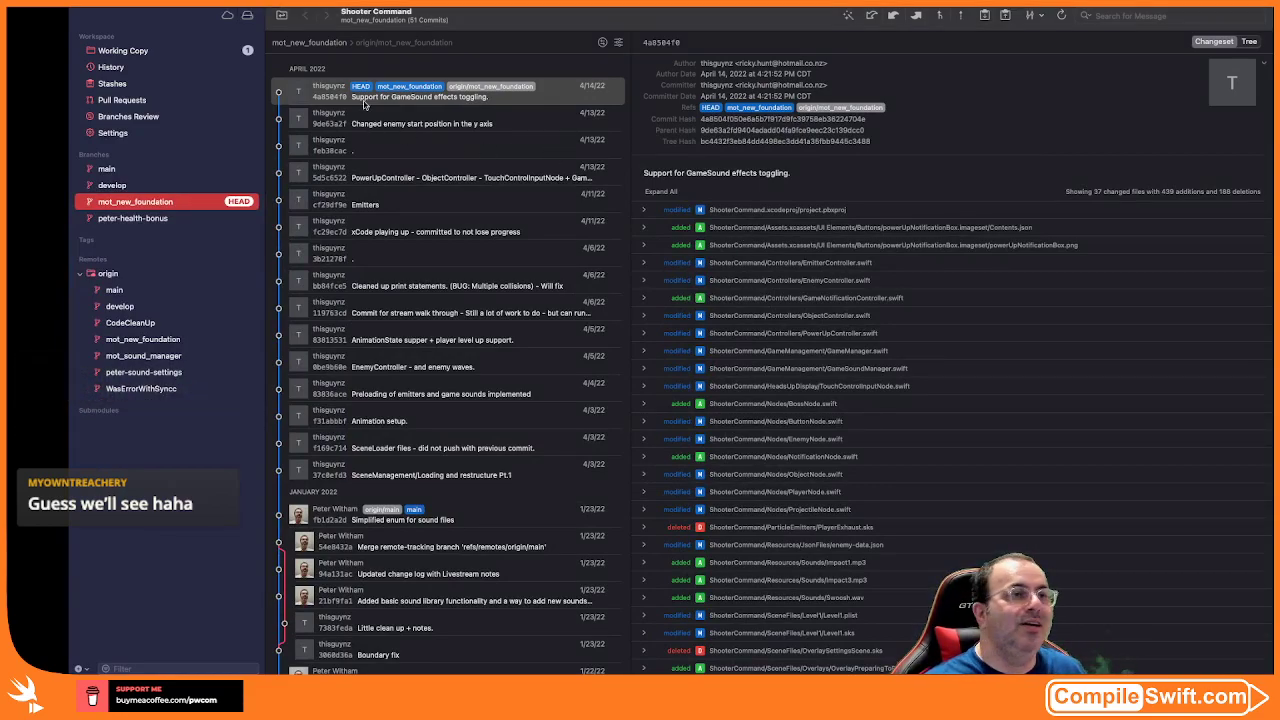
{"action": "mouse_move", "coordinate": [402, 3]}
{"action": "left_click", "coordinate": [233, 7]}
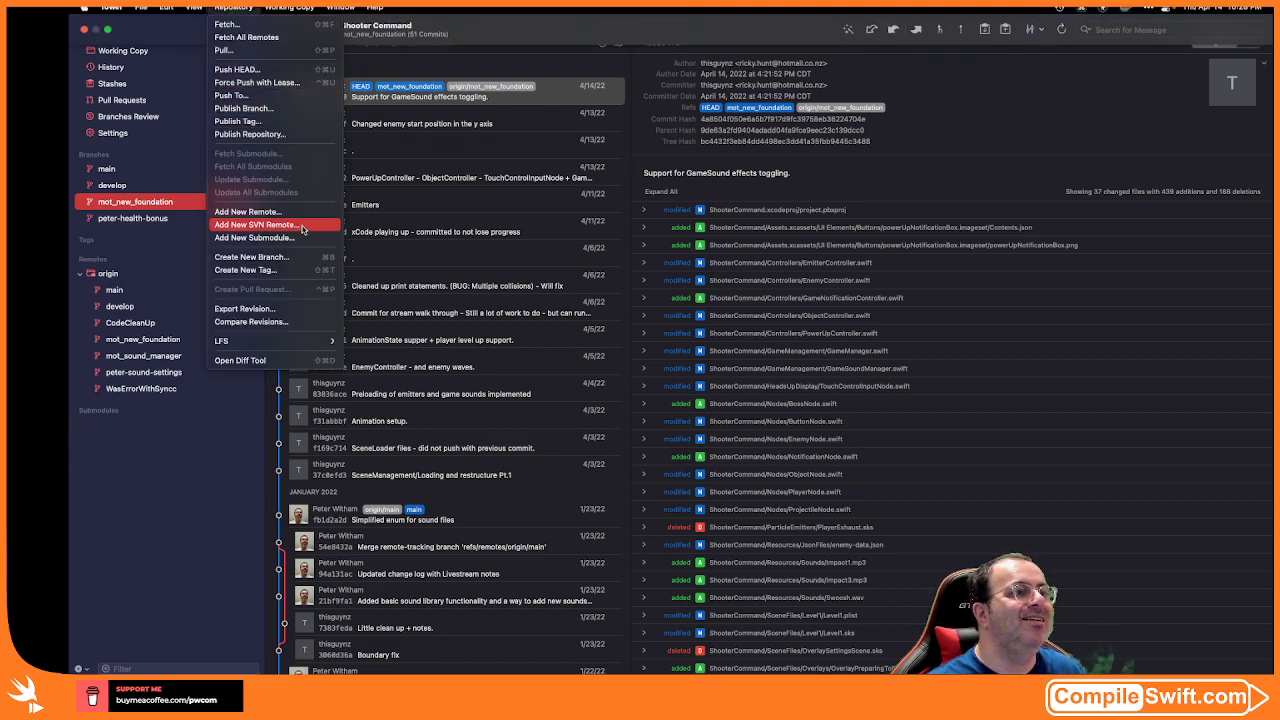
{"action": "left_click", "coordinate": [224, 49]}
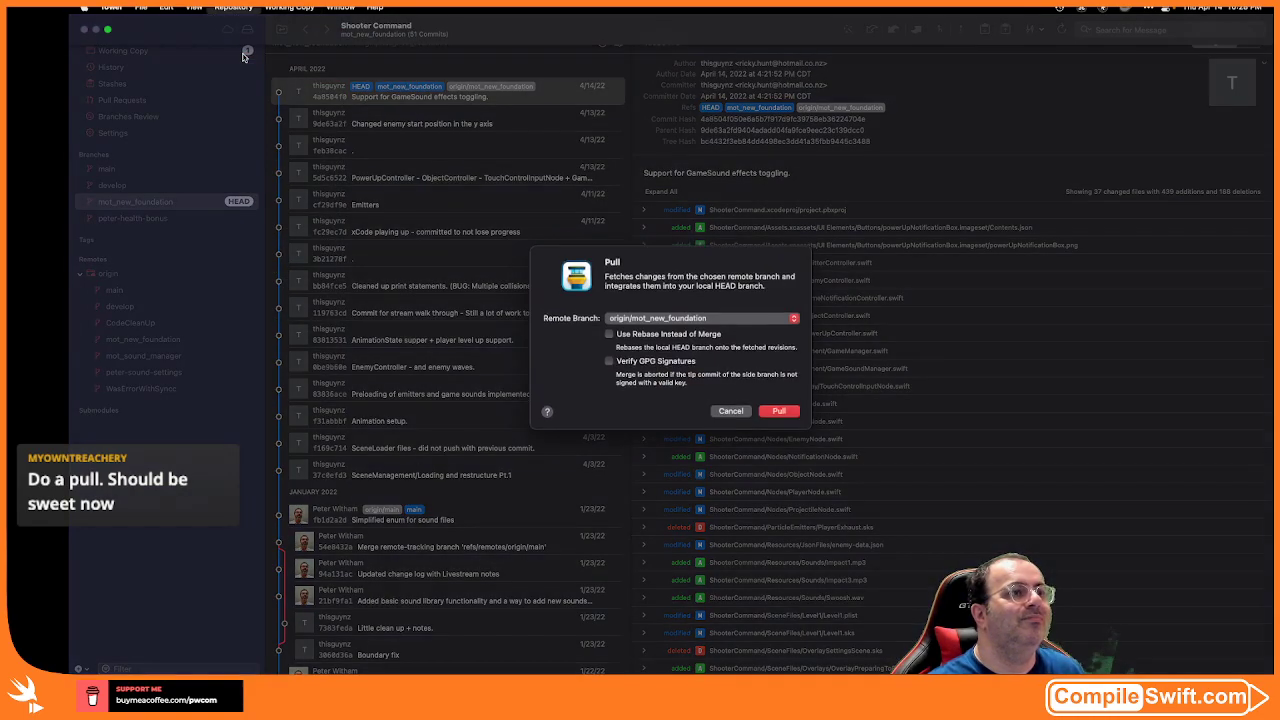
{"action": "left_click", "coordinate": [779, 411]}
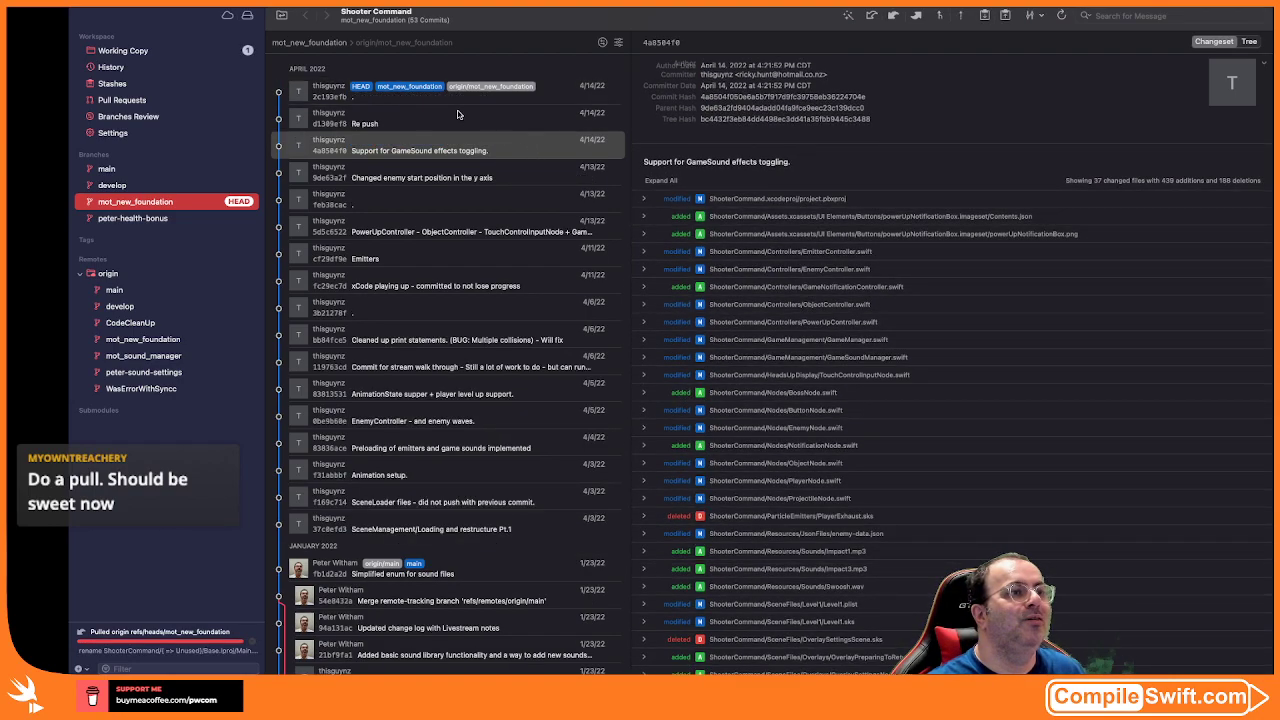
- Select the newest mot_new_foundation commit, and switch to Xcode to run ShooterCommand on the iPod touch (7th generation) simulator
{"action": "left_click", "coordinate": [557, 94]}
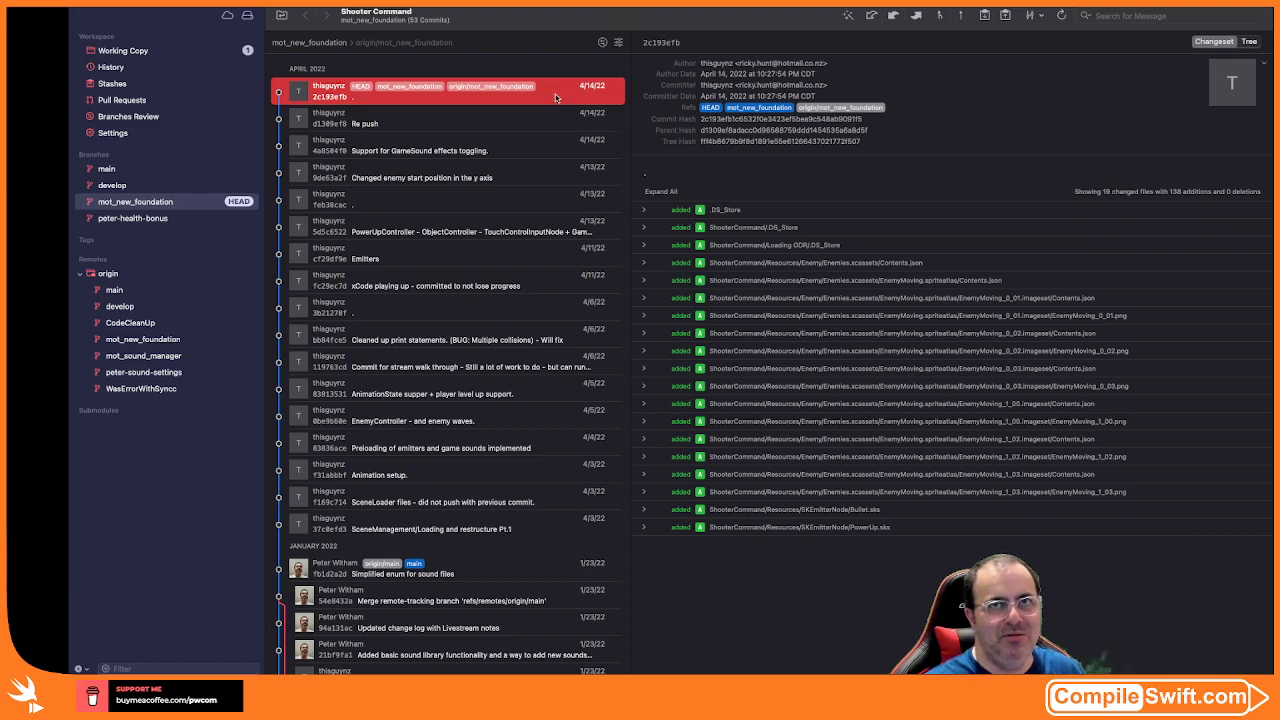
{"action": "key", "text": "ctrl+Left"}
{"action": "key", "text": "ctrl+Up"}
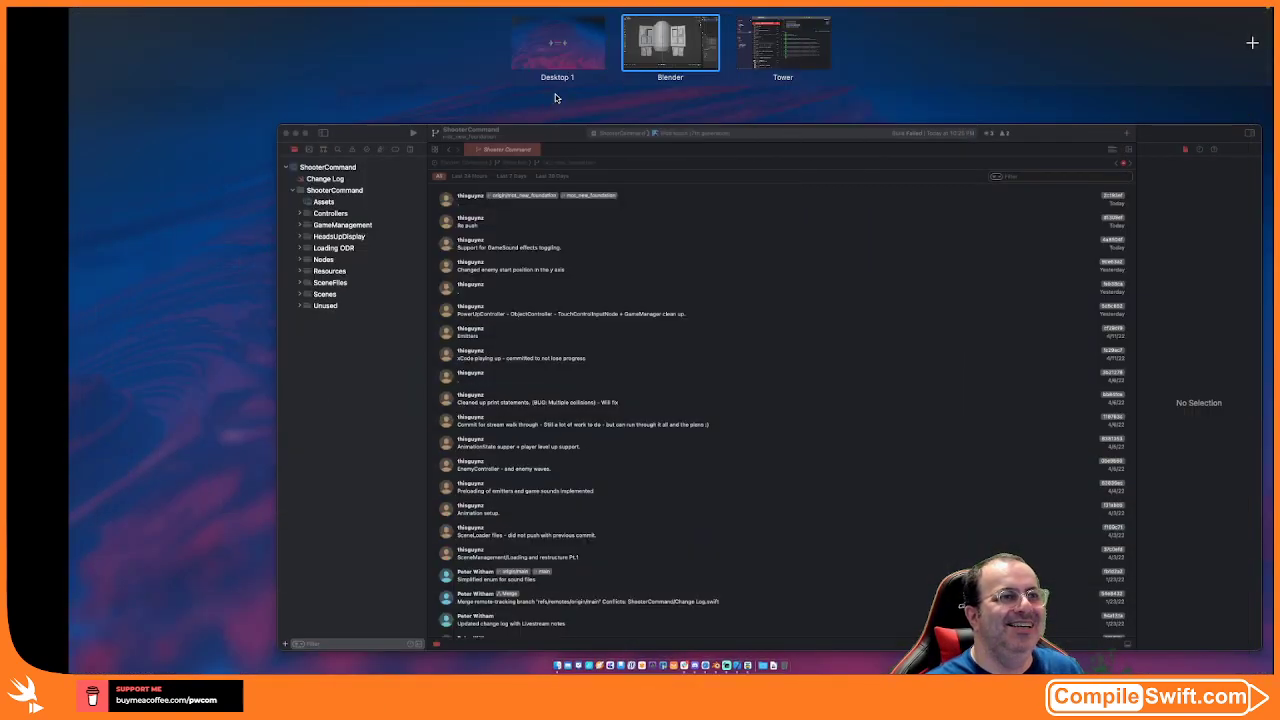
{"action": "left_click", "coordinate": [604, 230]}
{"action": "left_click", "coordinate": [236, 27]}
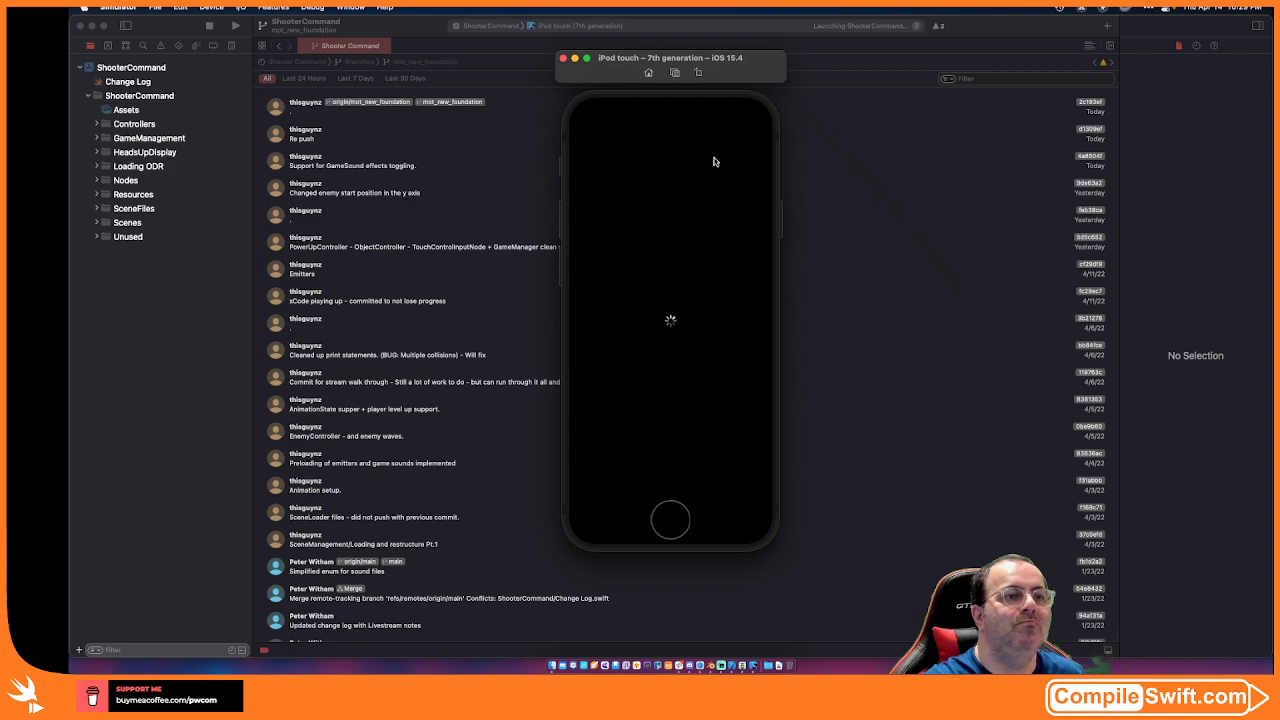
- Enlarge the iPod touch simulator window and reposition it so the whole device fits on screen
{"action": "left_click_drag", "start_coordinate": [773, 542], "coordinate": [823, 657]}
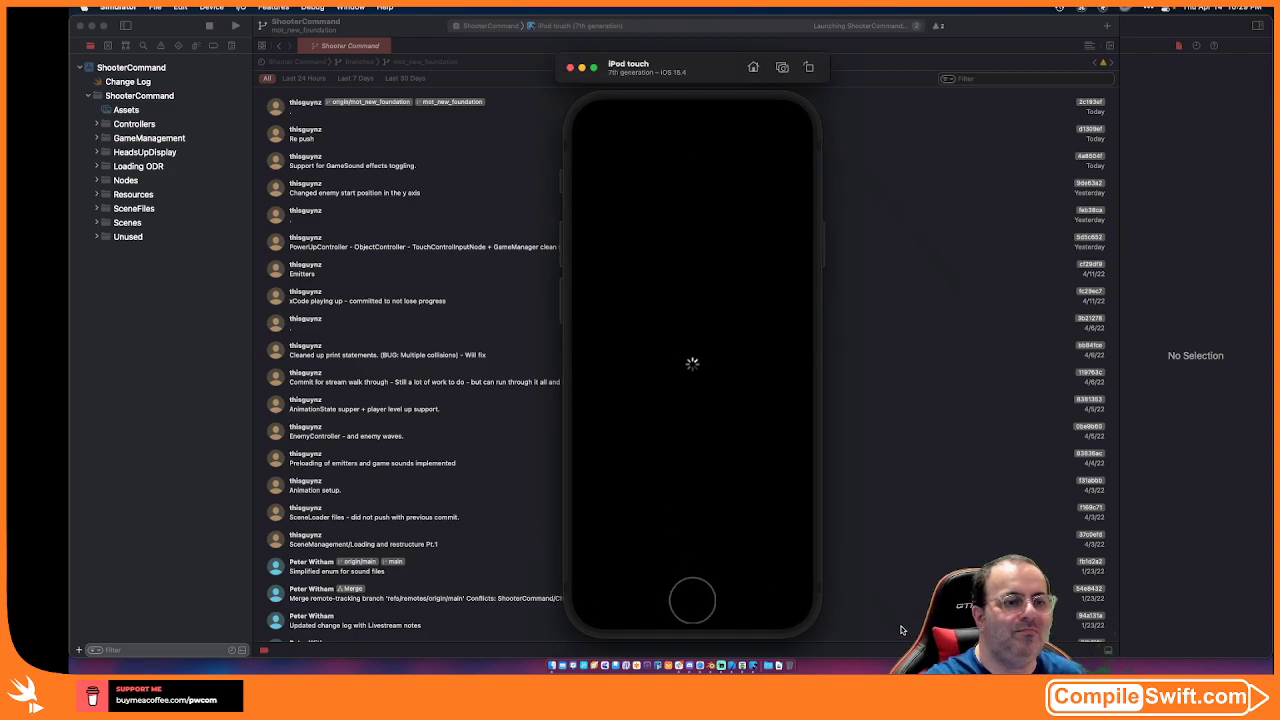
{"action": "left_click_drag", "start_coordinate": [700, 63], "coordinate": [695, 44]}
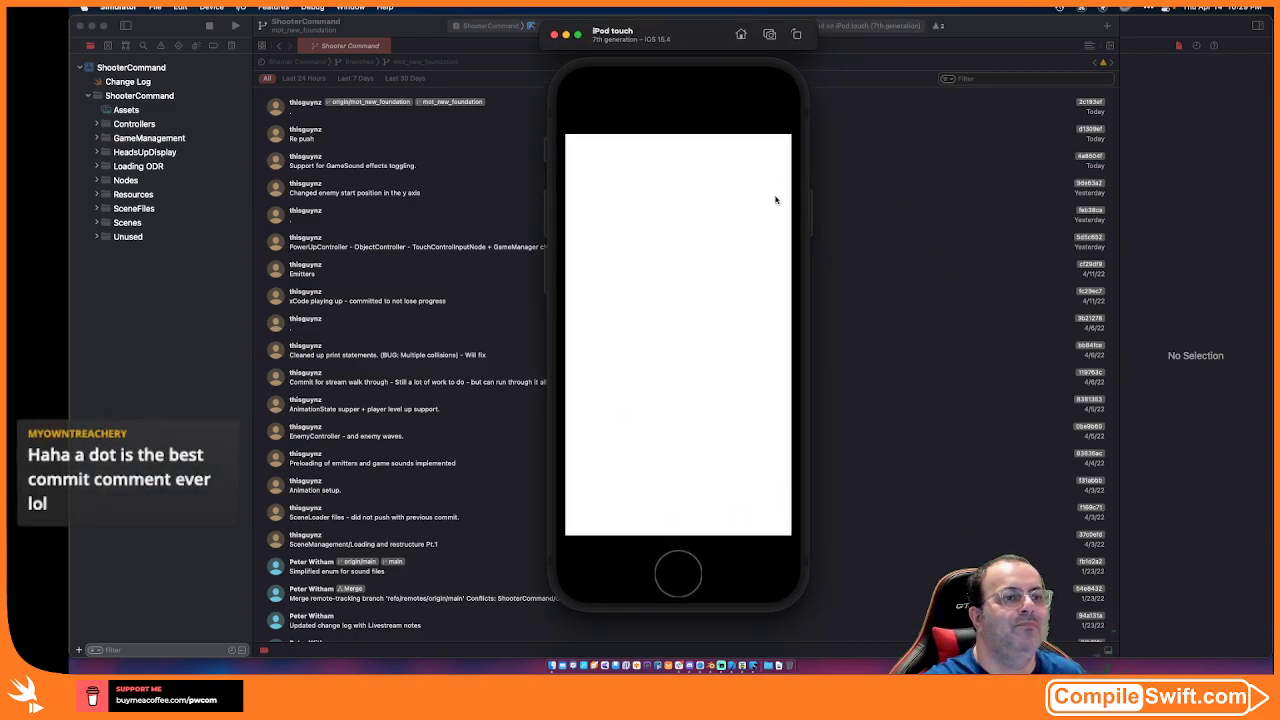
{"action": "left_click_drag", "start_coordinate": [799, 600], "coordinate": [873, 629]}
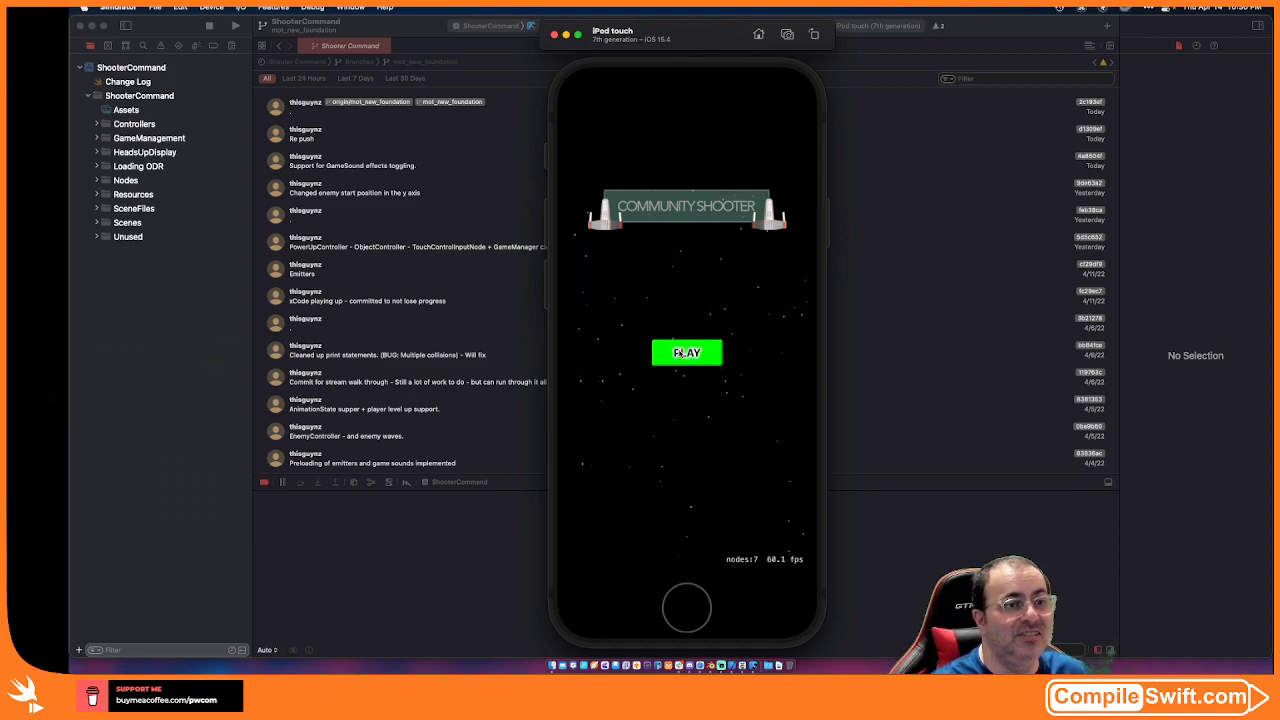
- Start a game of Community Shooter and quit it from the pause settings
{"action": "left_click", "coordinate": [687, 353]}
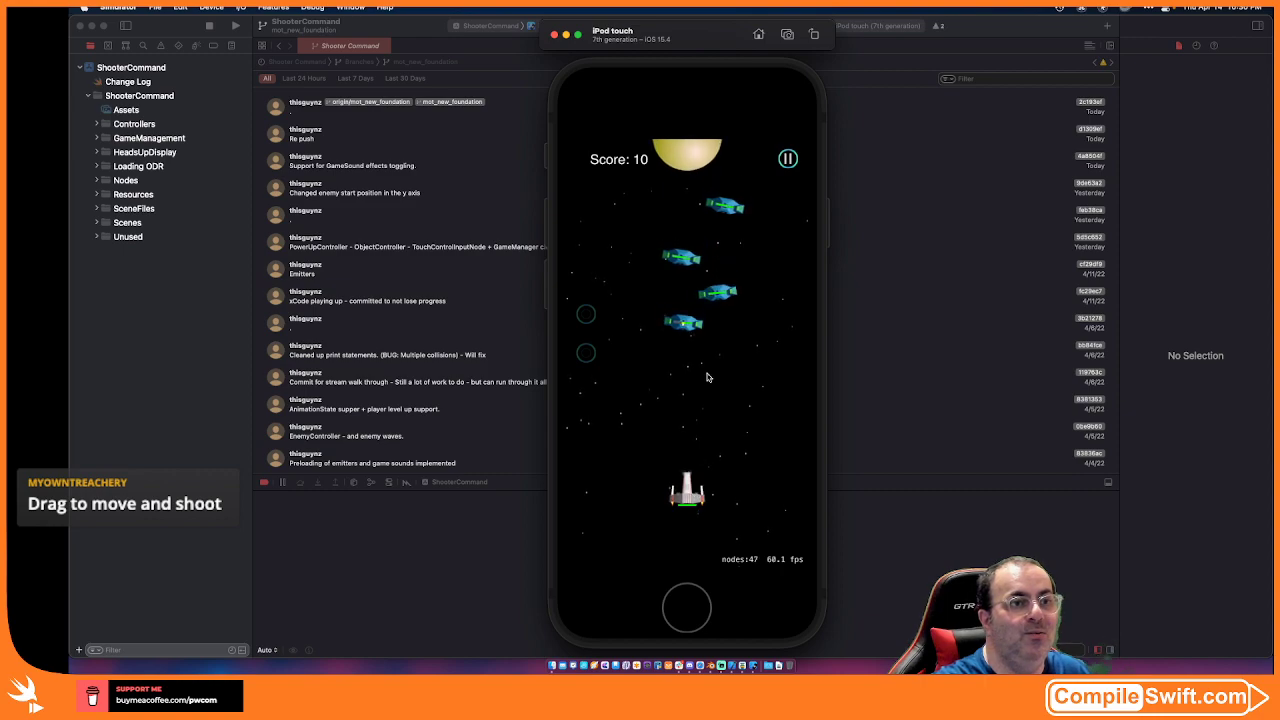
{"action": "left_click", "coordinate": [787, 163]}
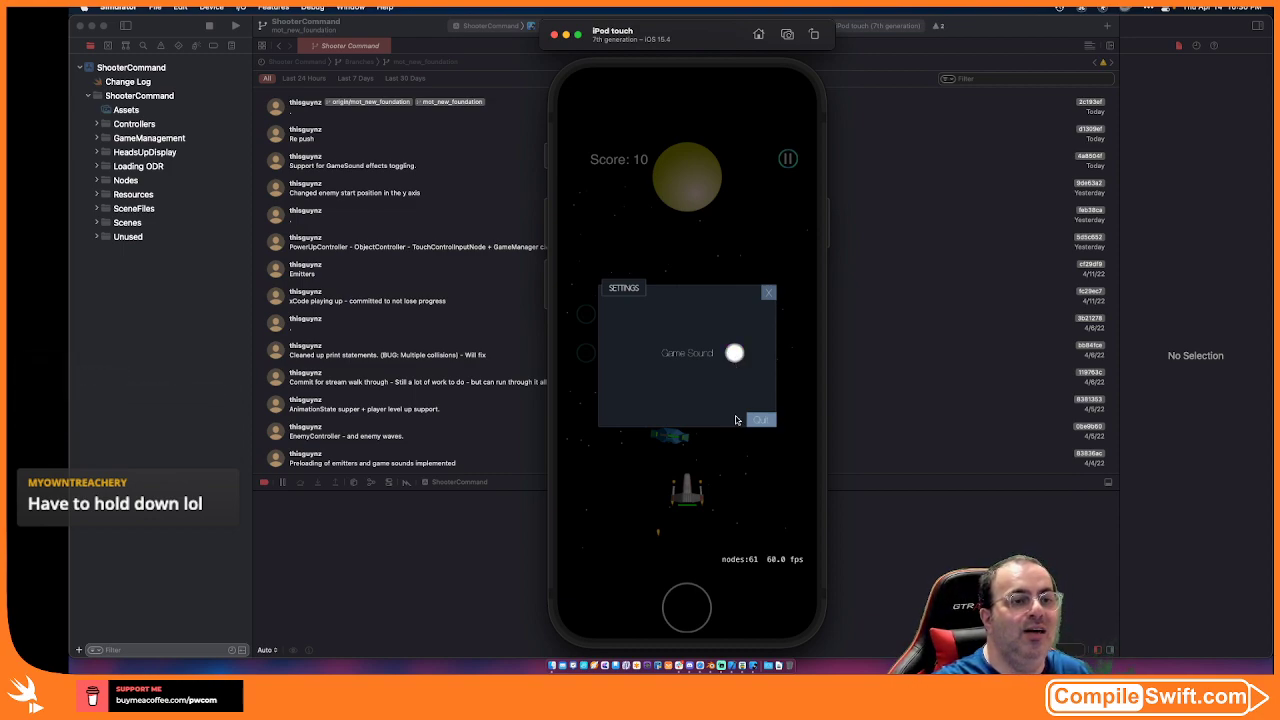
{"action": "left_click", "coordinate": [761, 421]}
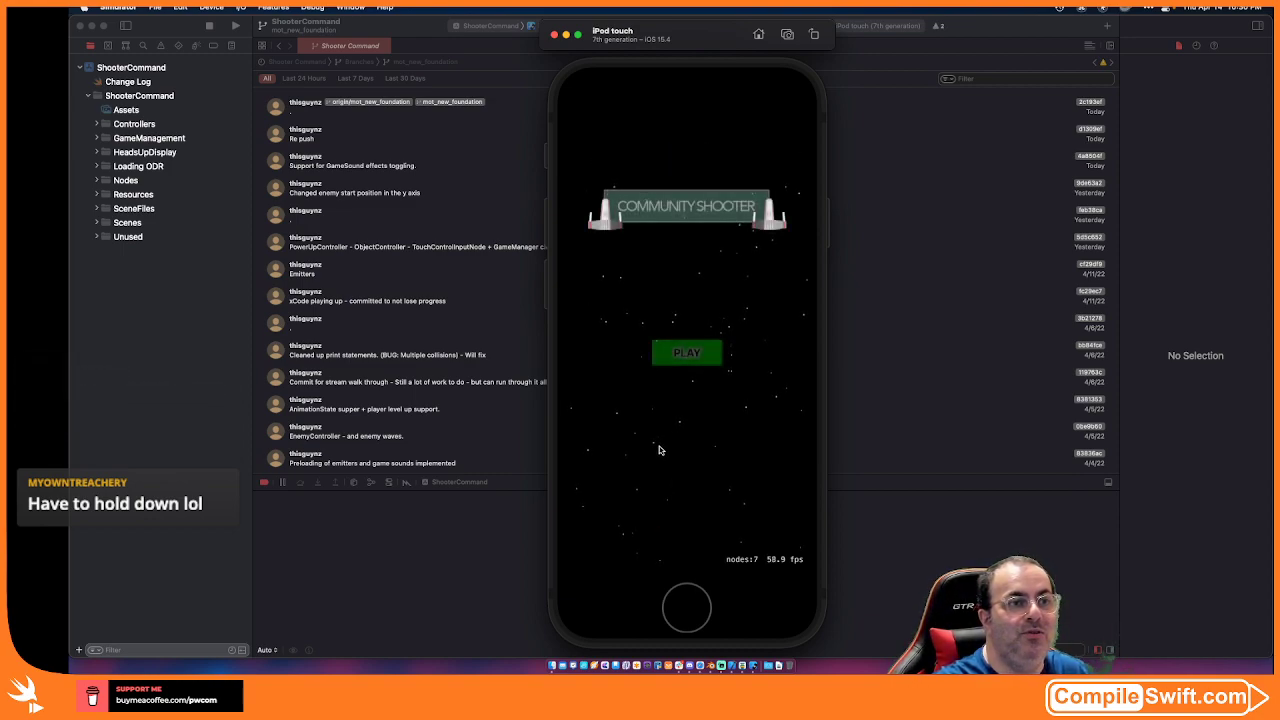
- Start a second game, pause it and resume play by closing the settings
{"action": "left_click", "coordinate": [689, 355]}
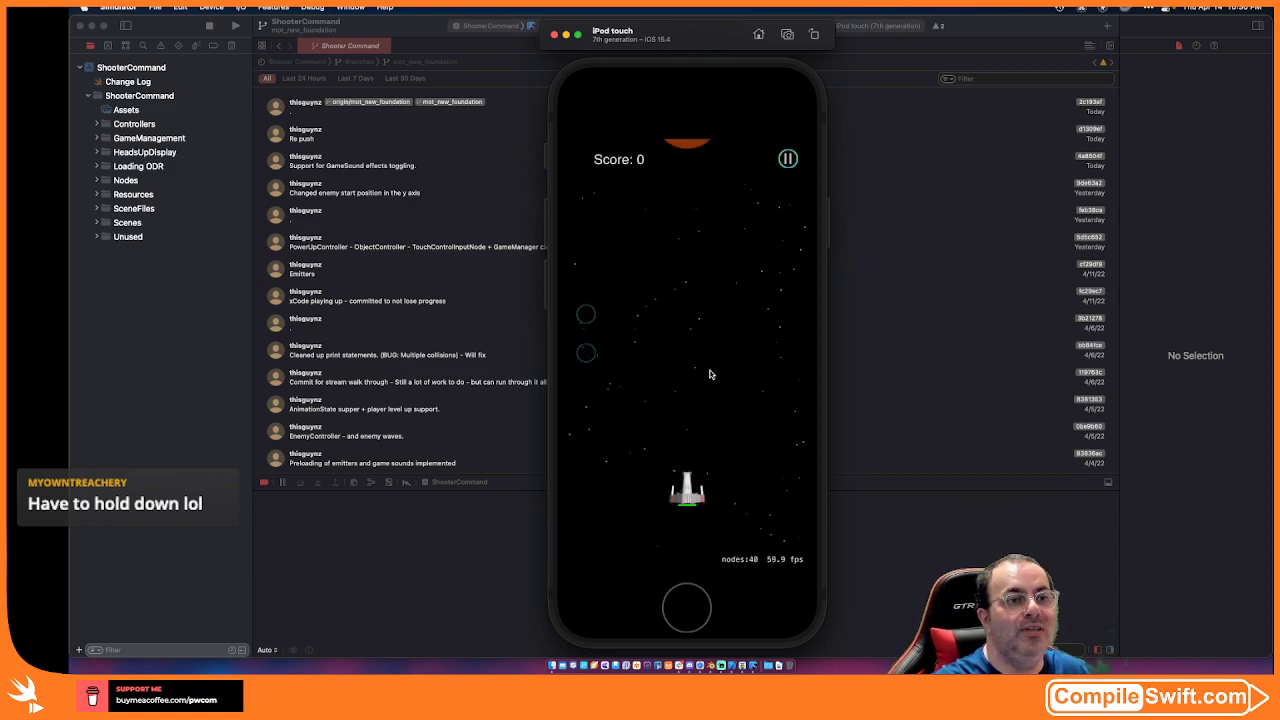
{"action": "left_click", "coordinate": [788, 161]}
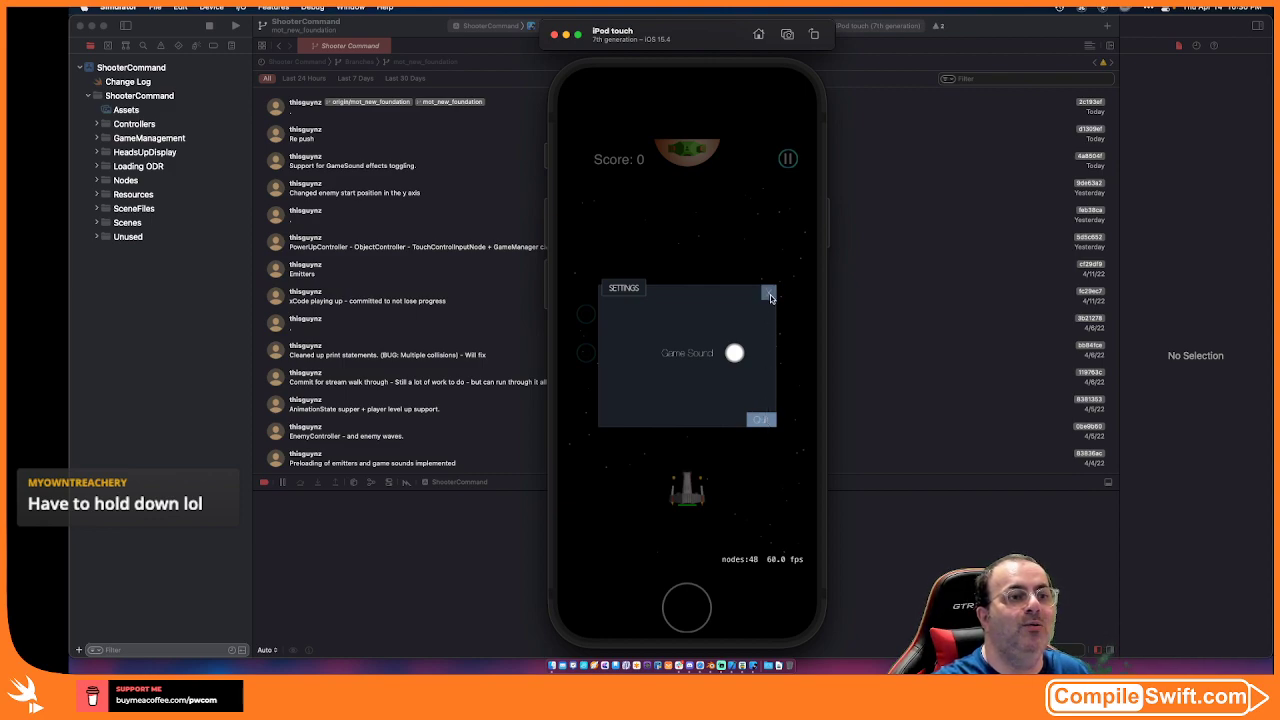
{"action": "left_click", "coordinate": [769, 295]}
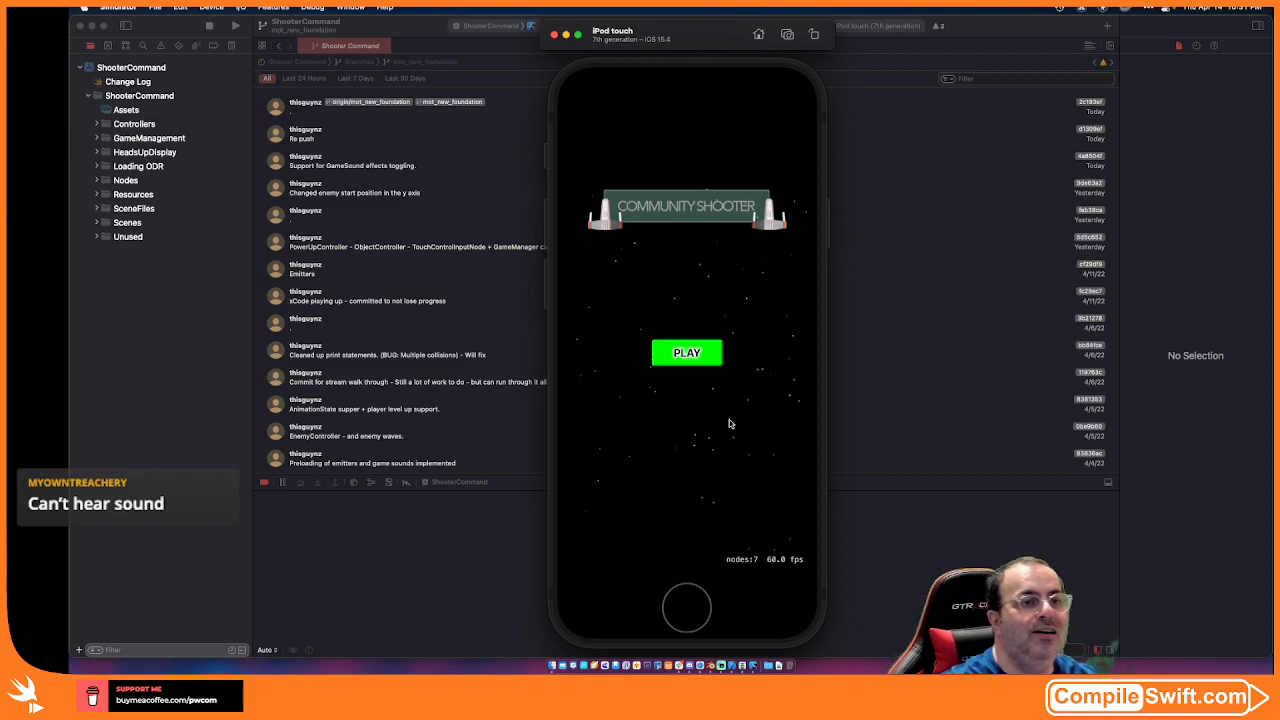
- Test the ship and the two round touch controls in a new game, toggling Game Sound in the pause settings
{"action": "left_click", "coordinate": [694, 362]}
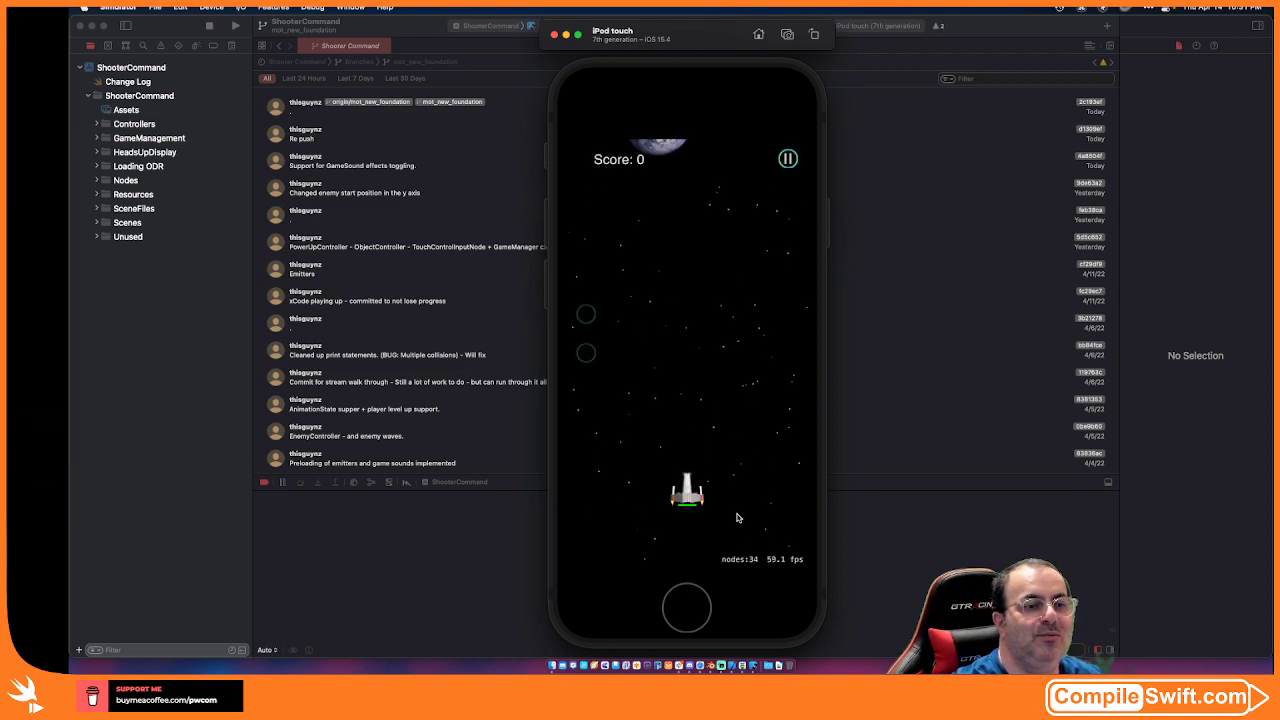
{"action": "left_click", "coordinate": [692, 505]}
{"action": "left_click", "coordinate": [587, 356]}
{"action": "left_click", "coordinate": [589, 316]}
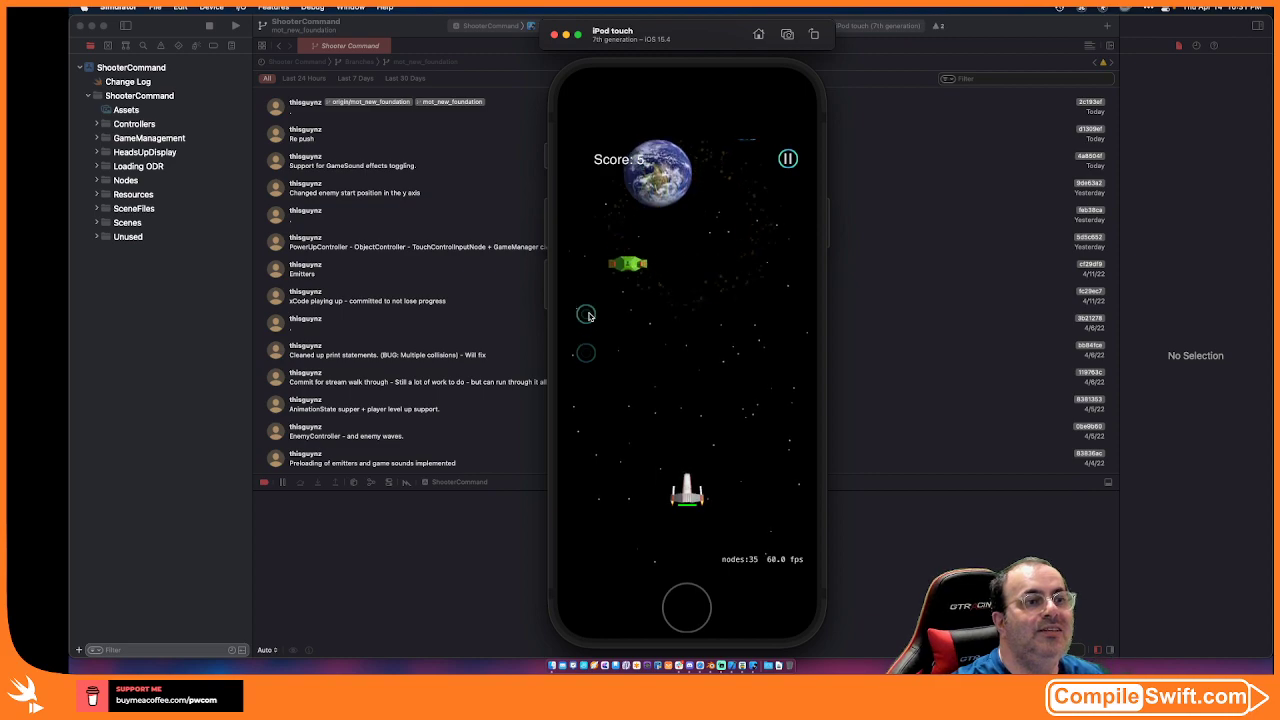
{"action": "left_click", "coordinate": [788, 159]}
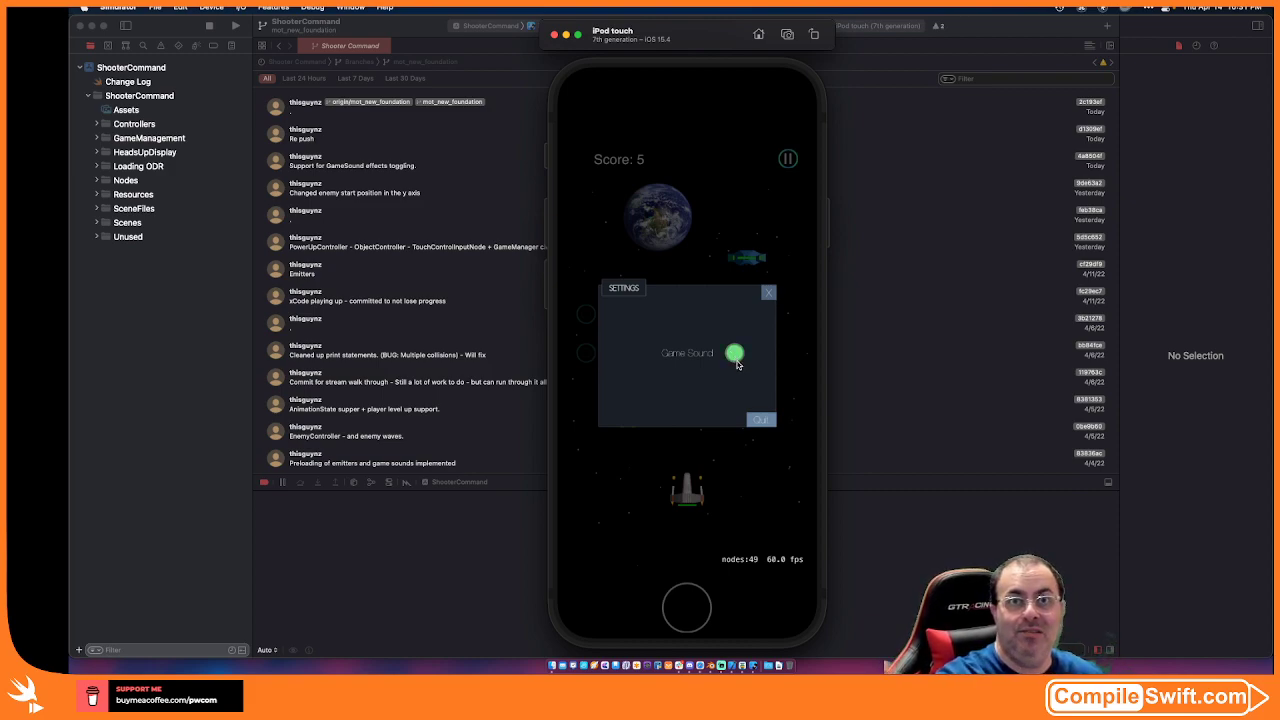
{"action": "left_click", "coordinate": [765, 295]}
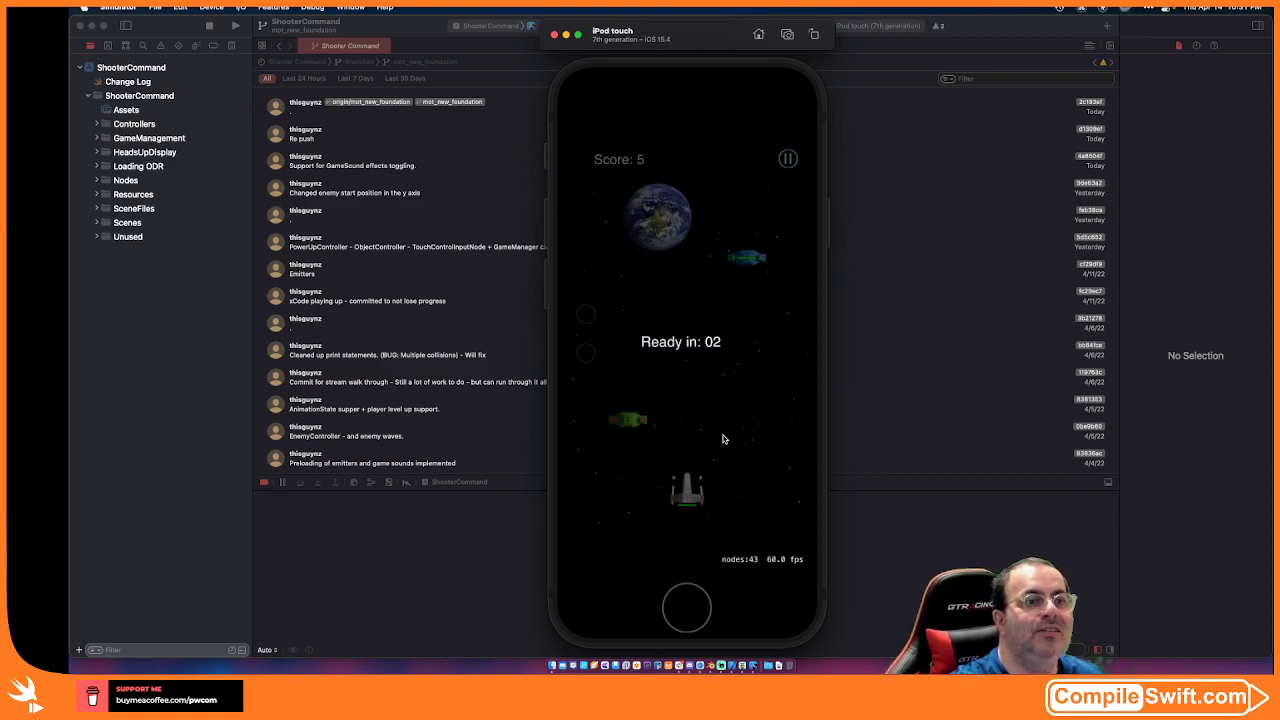
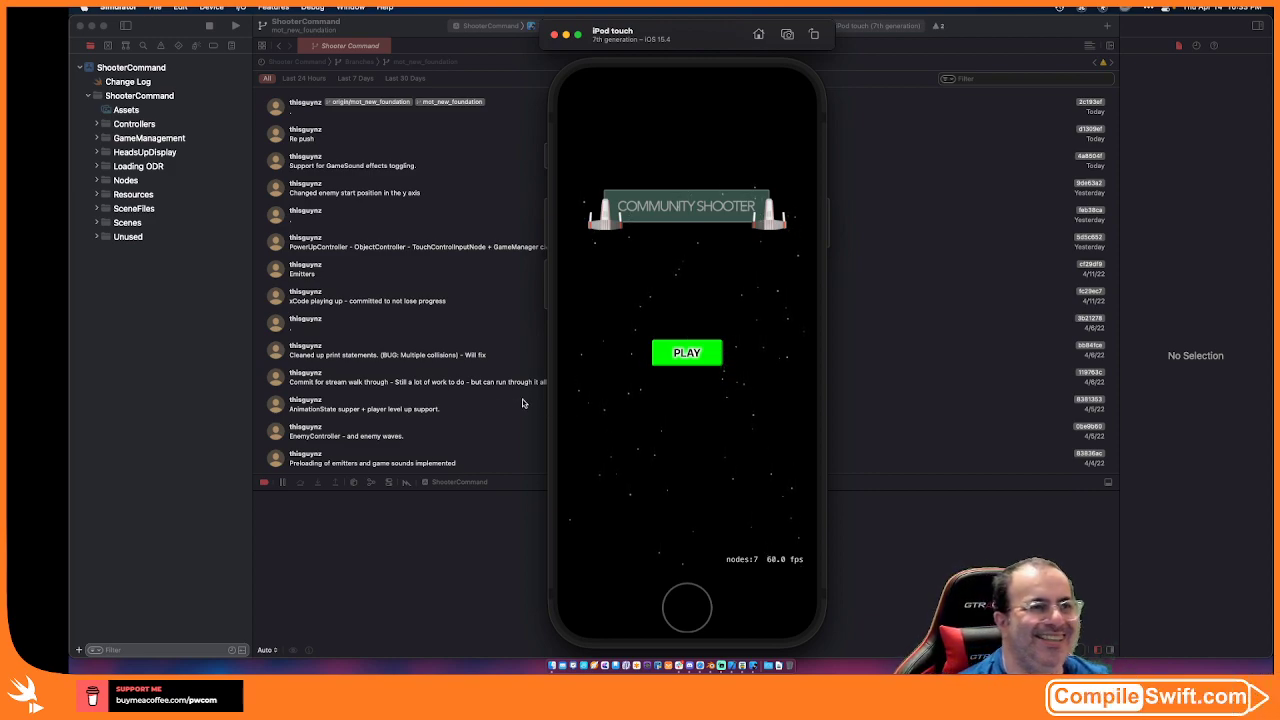
- Move the iPod touch simulator window aside and quit Simulator
{"action": "left_click_drag", "start_coordinate": [682, 37], "coordinate": [778, 37]}
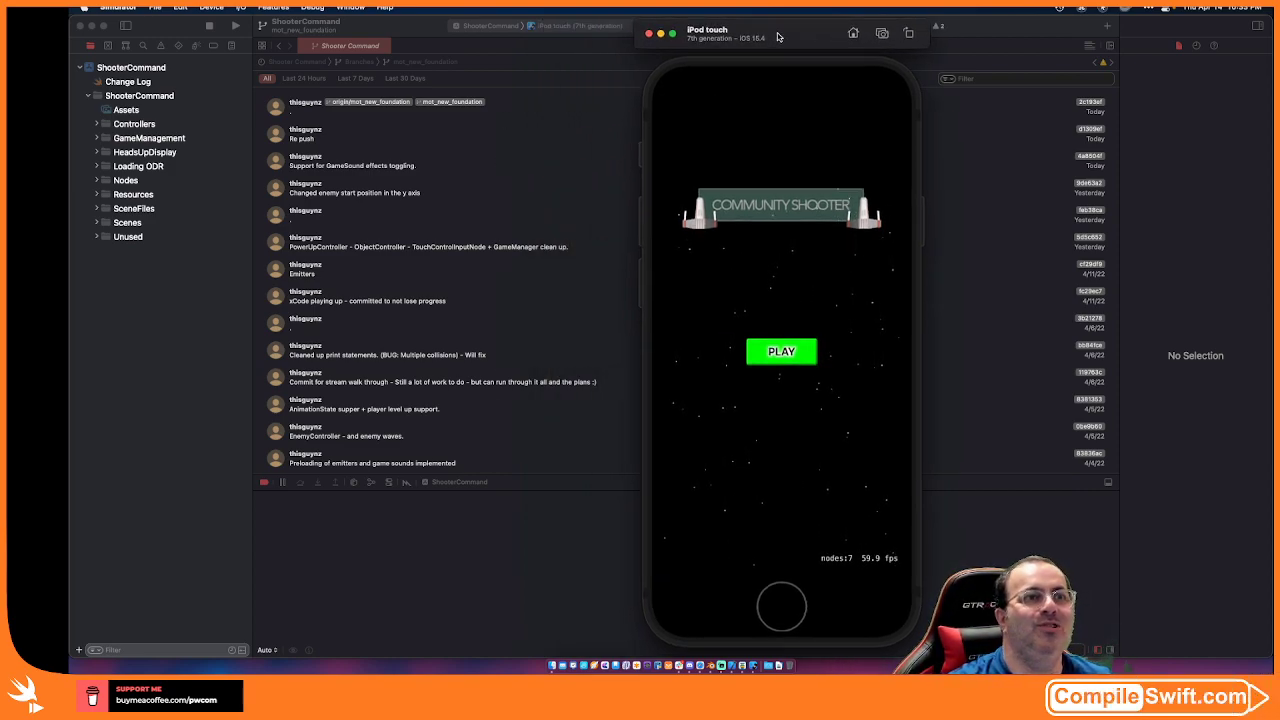
{"action": "left_click", "coordinate": [120, 8]}
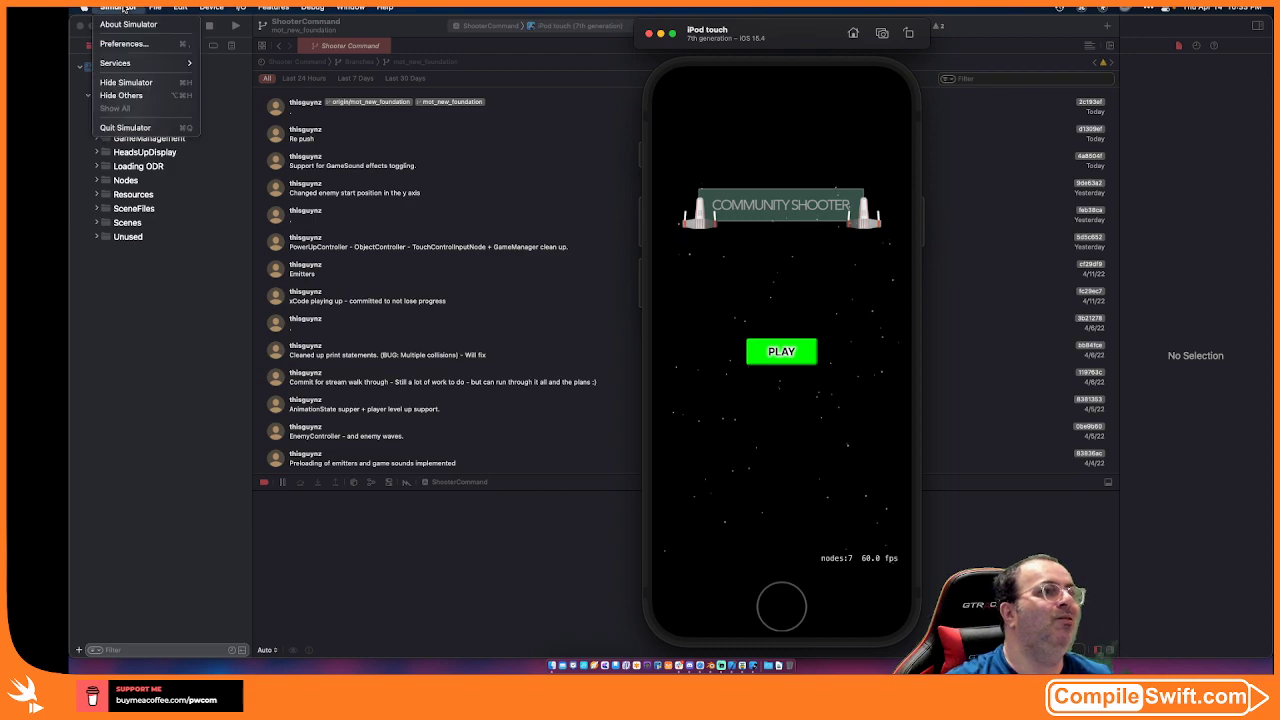
{"action": "left_click", "coordinate": [125, 127]}
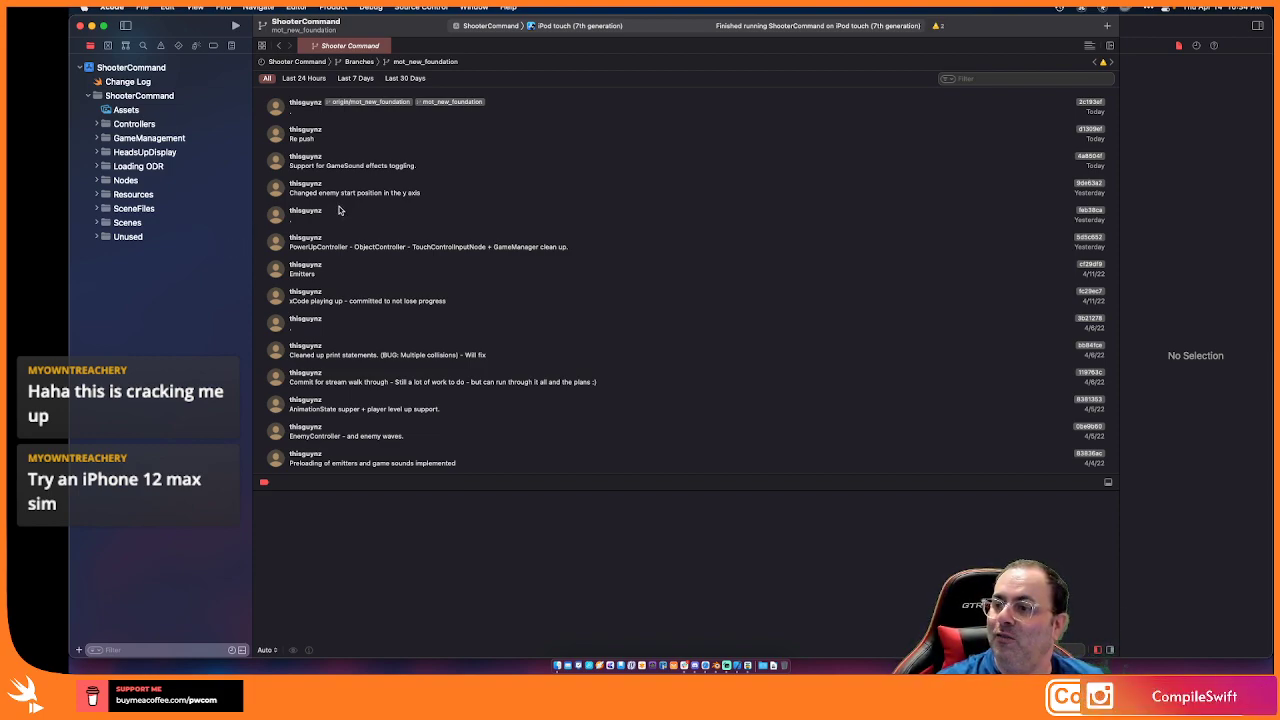
- Run ShooterCommand on the iPhone 12 Pro Max simulator and fit the device window to the screen
{"action": "left_click", "coordinate": [582, 27]}
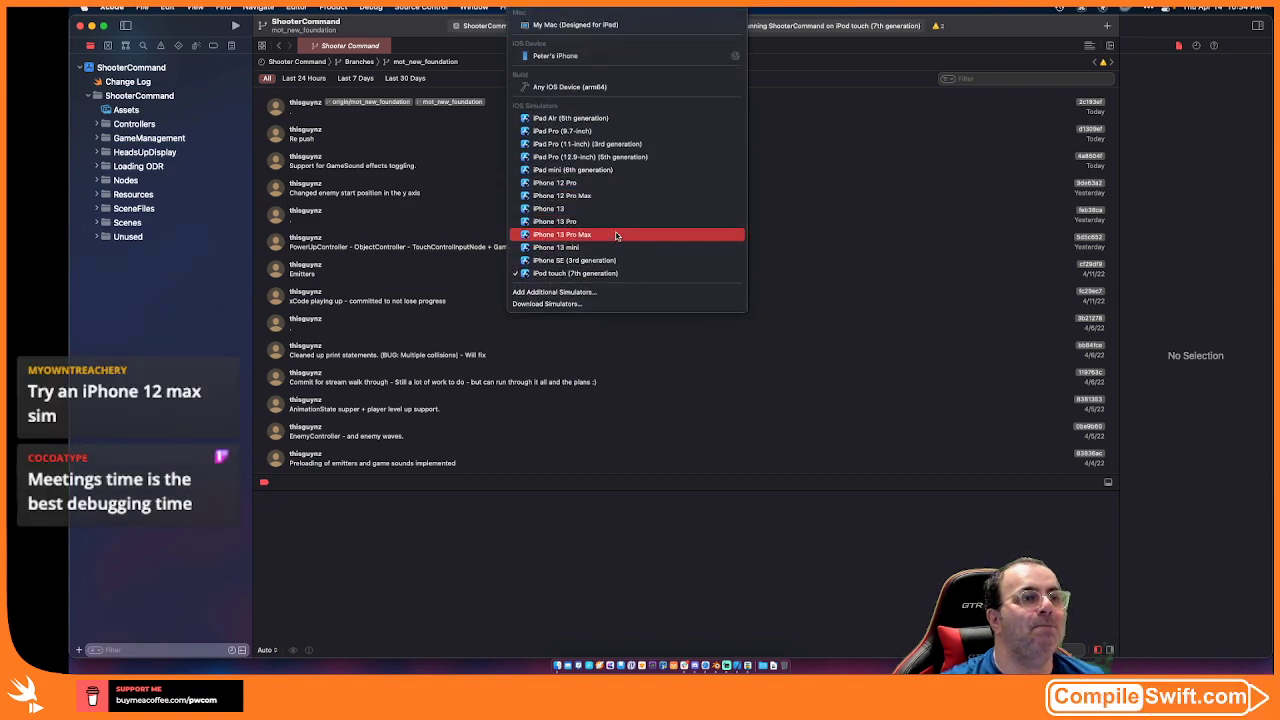
{"action": "left_click", "coordinate": [613, 199]}
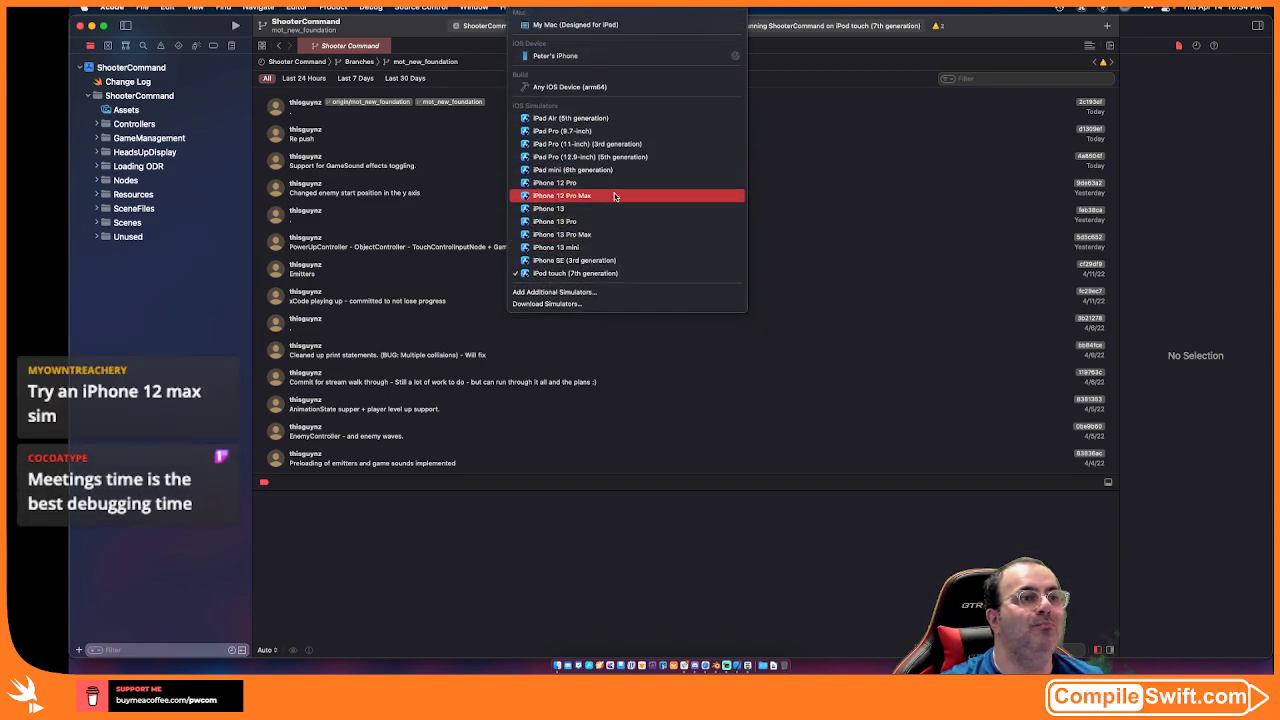
{"action": "left_click", "coordinate": [234, 25]}
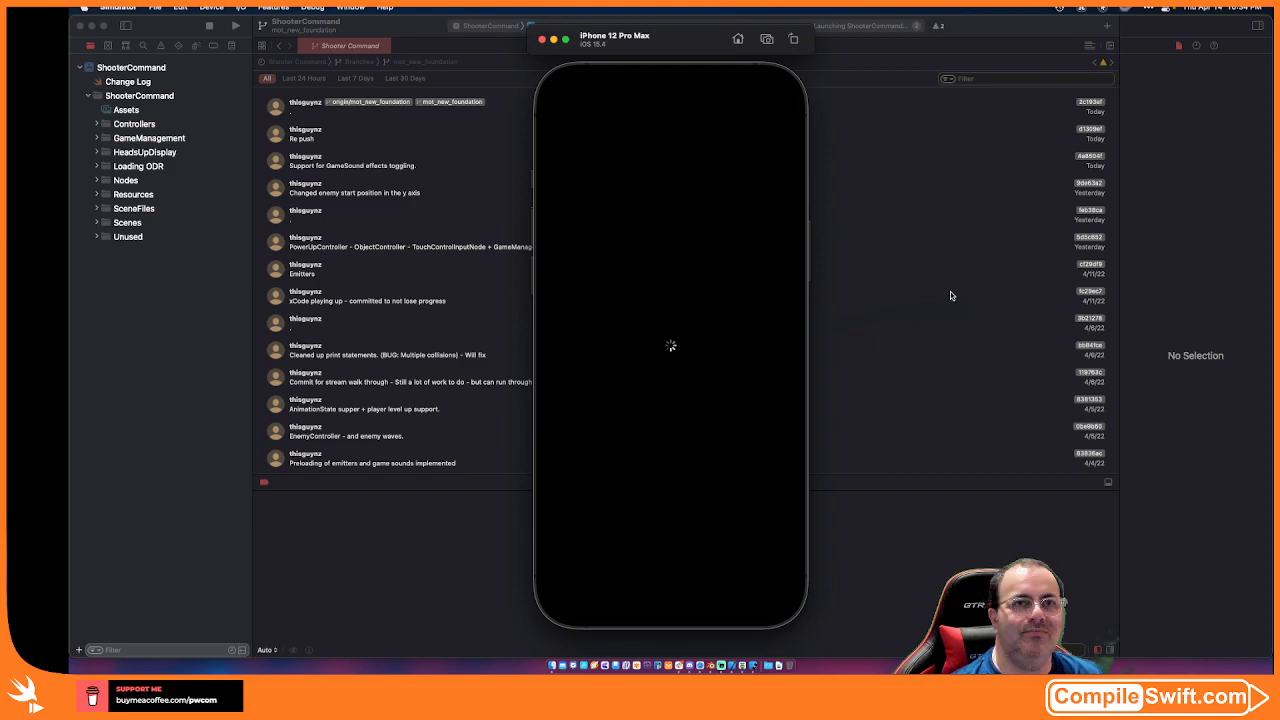
{"action": "left_click_drag", "start_coordinate": [798, 634], "coordinate": [788, 617]}
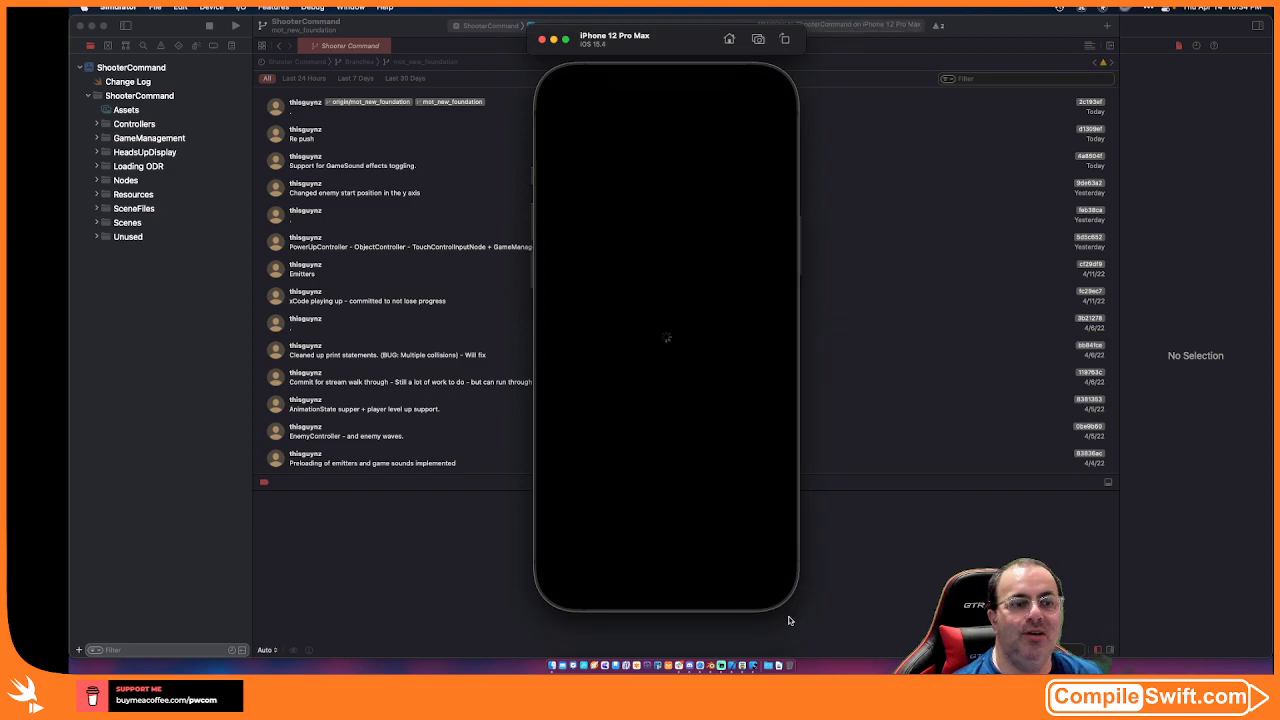
{"action": "left_click_drag", "start_coordinate": [692, 36], "coordinate": [706, 37]}
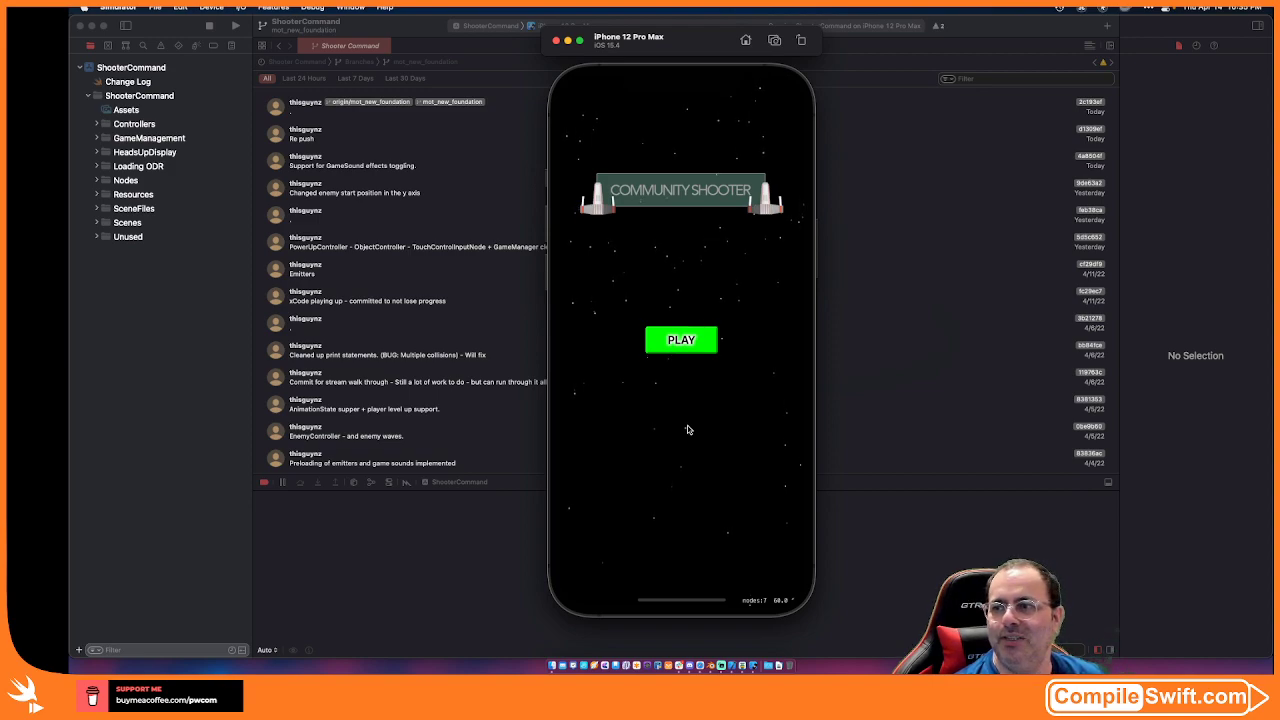
- Play a game on the iPhone 12 Pro Max simulator and quit Simulator when finished
{"action": "left_click", "coordinate": [681, 340]}
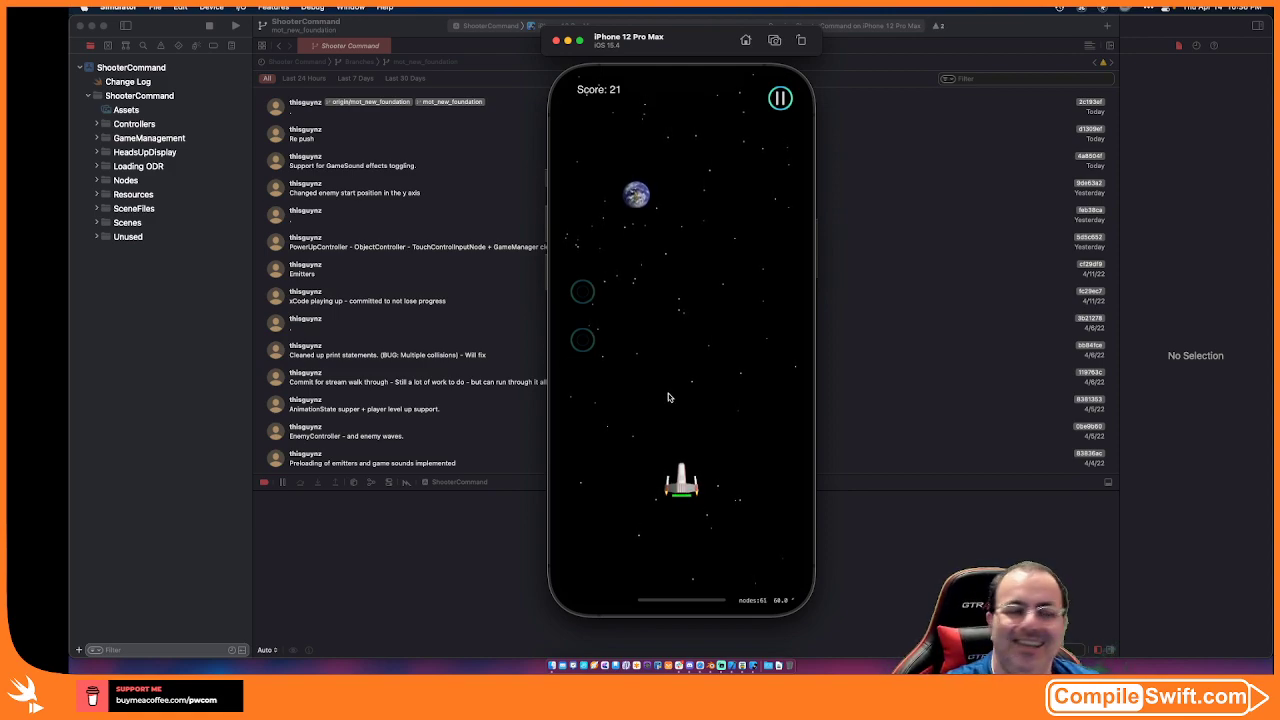
{"action": "left_click_drag", "start_coordinate": [670, 46], "coordinate": [696, 43]}
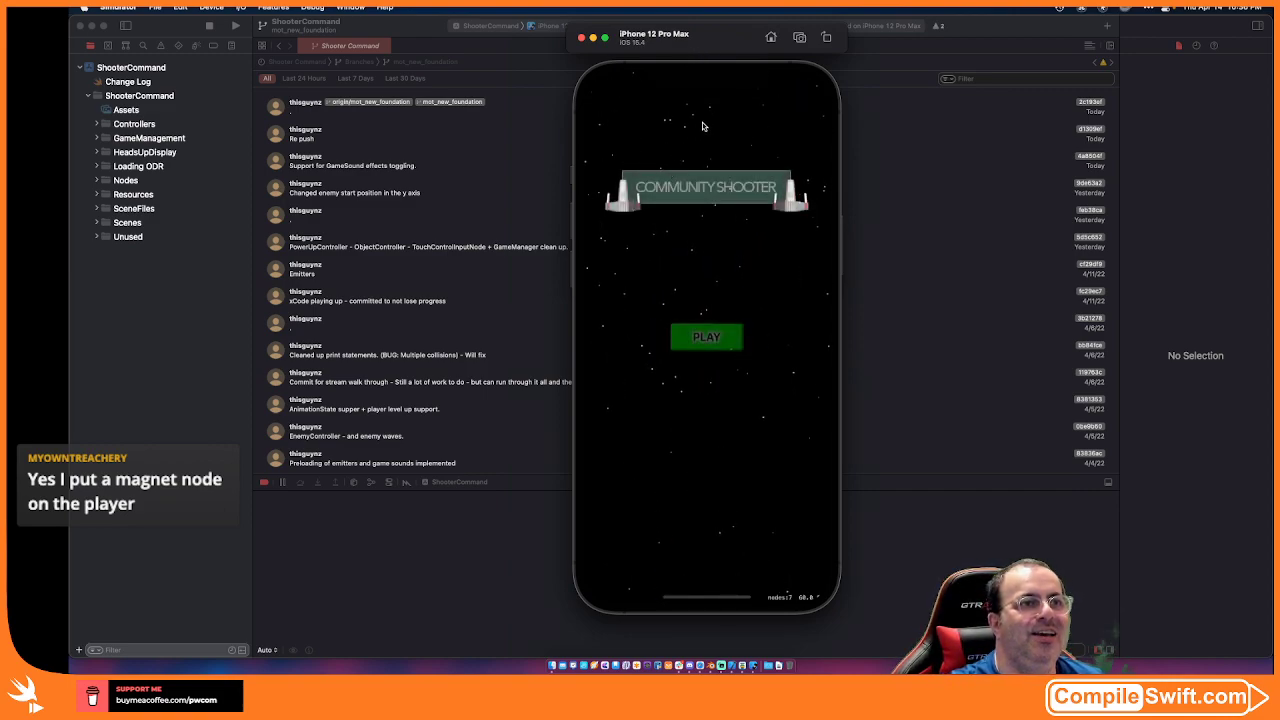
{"action": "left_click_drag", "start_coordinate": [698, 38], "coordinate": [683, 41]}
{"action": "left_click", "coordinate": [126, 9]}
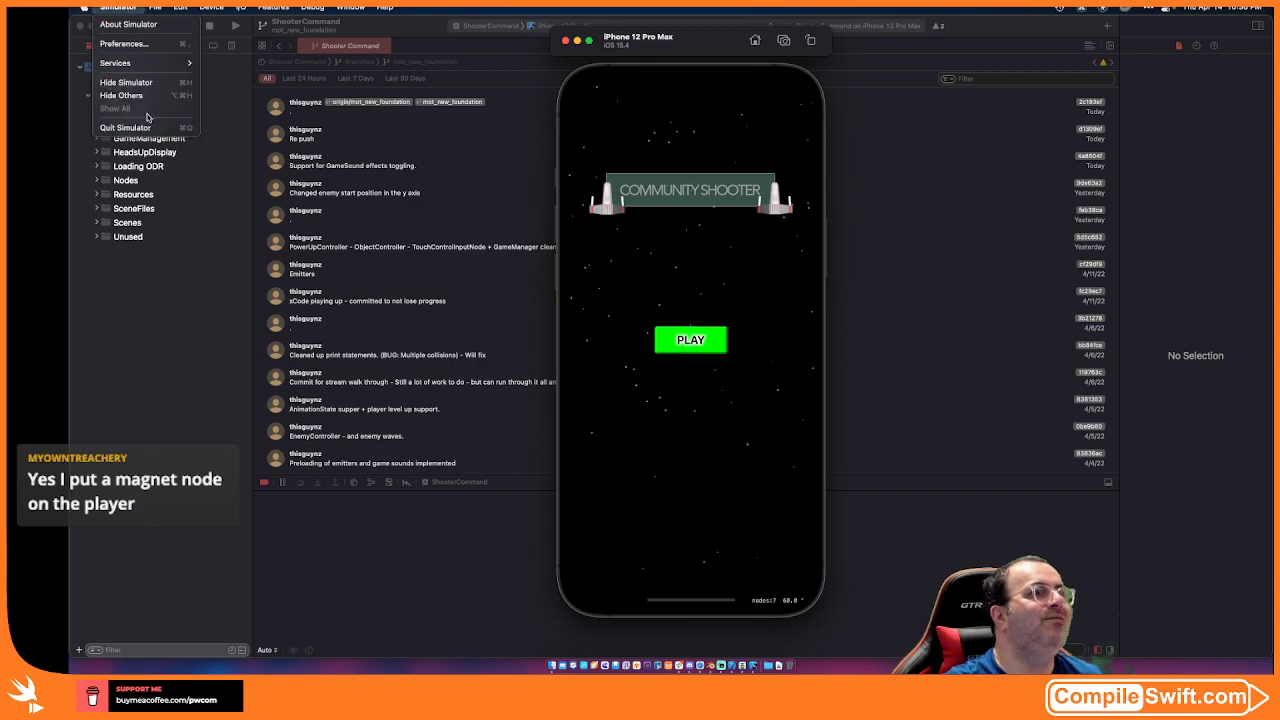
{"action": "left_click", "coordinate": [153, 129]}
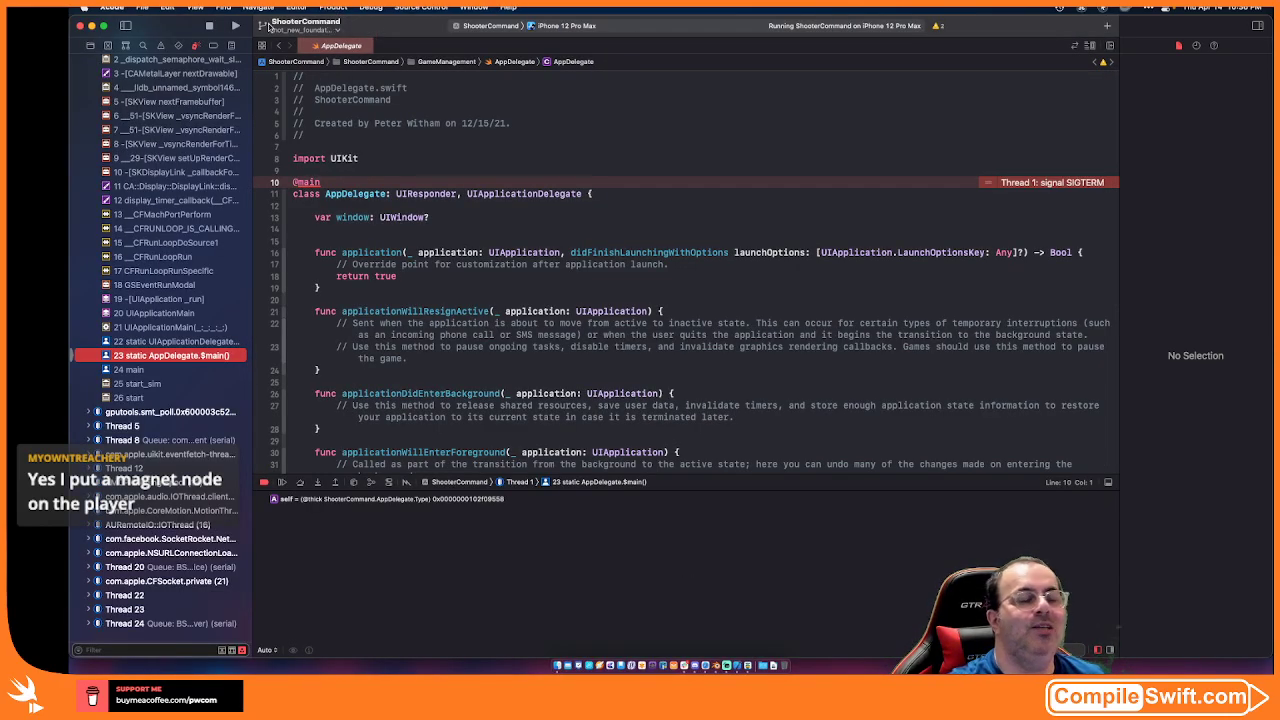
- Quit Xcode and stop the running ShooterCommand session
{"action": "left_click", "coordinate": [112, 7]}
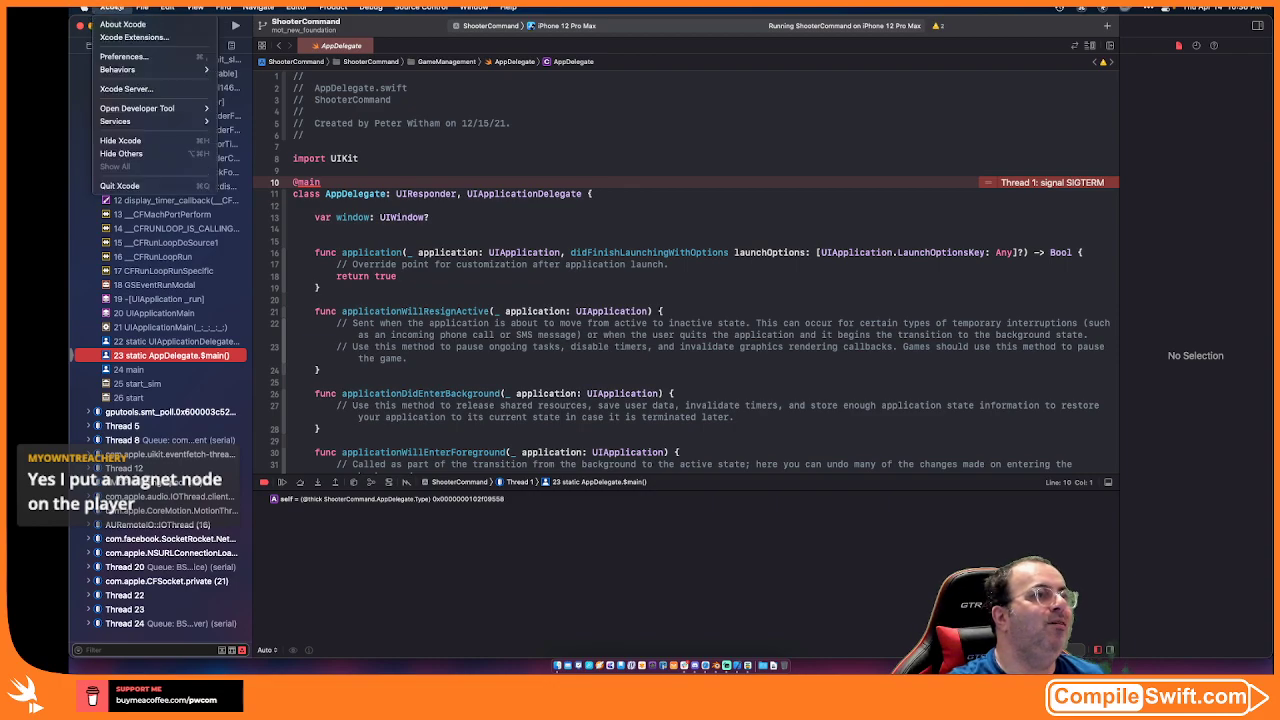
{"action": "left_click", "coordinate": [167, 186]}
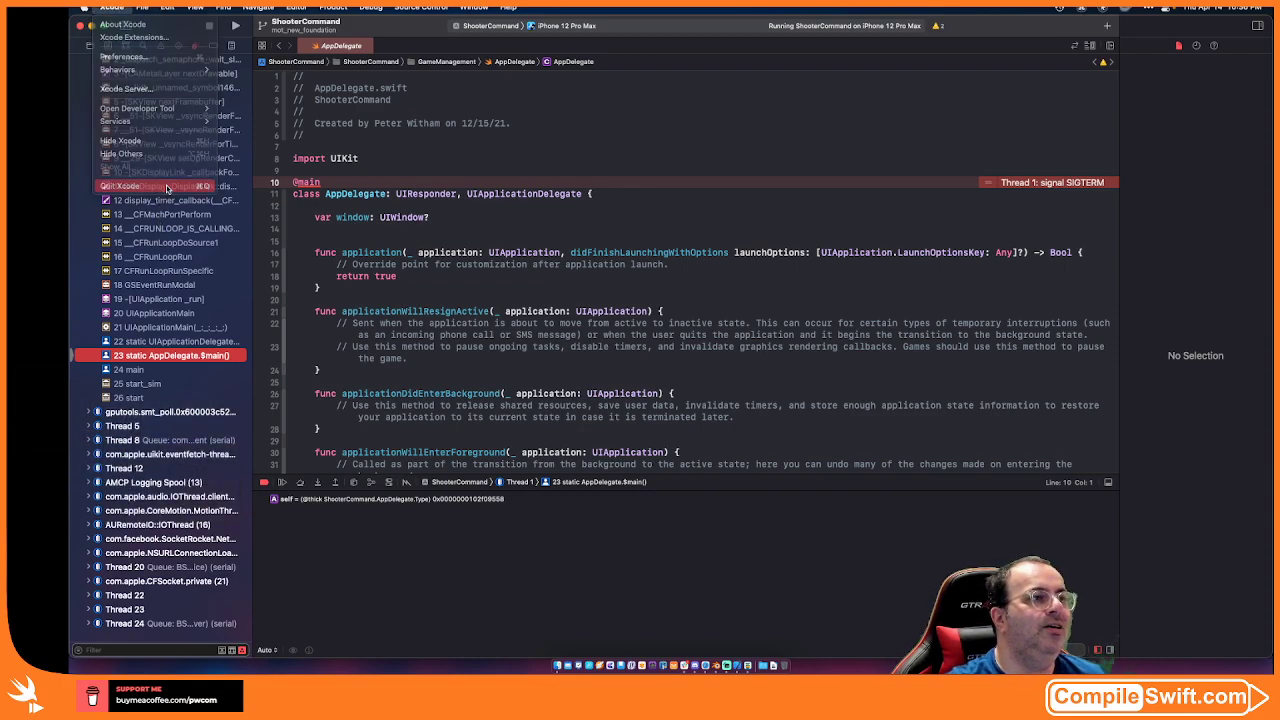
{"action": "left_click", "coordinate": [708, 262]}
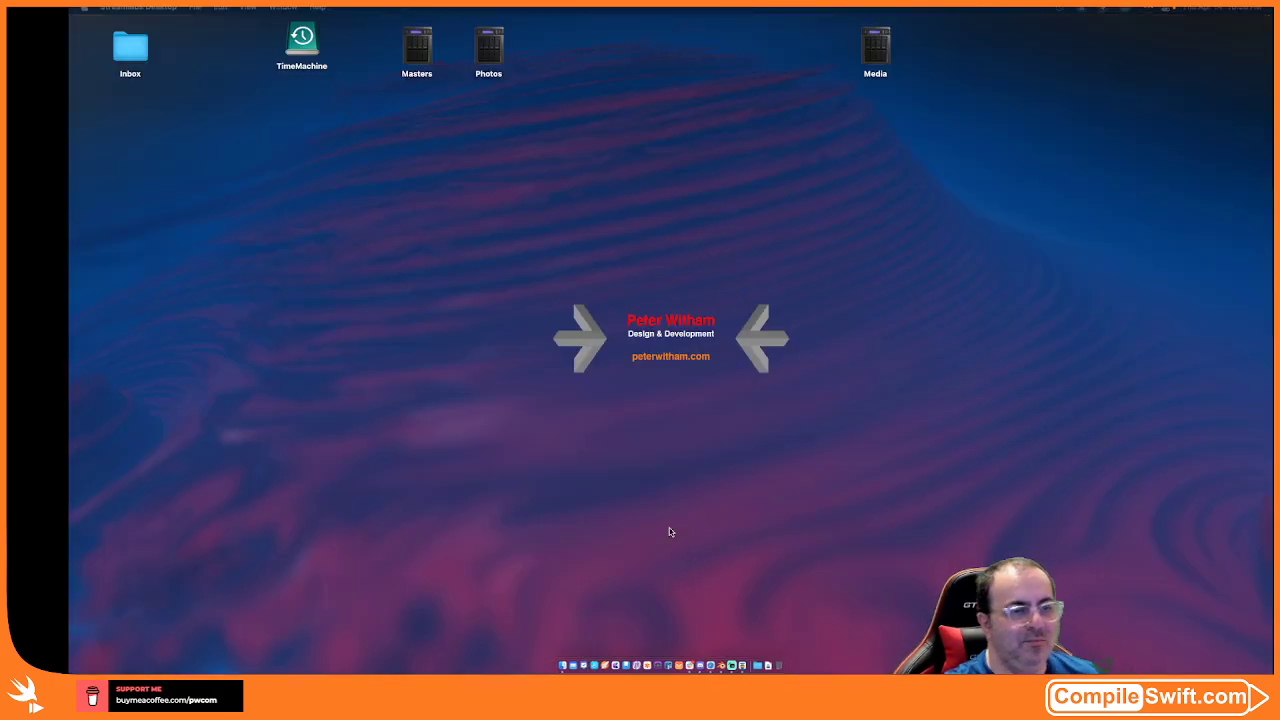
- Switch to Blender and examine the boss ship's hull opening, side wings and thruster pods from several angles
{"action": "key", "text": "ctrl+Right"}
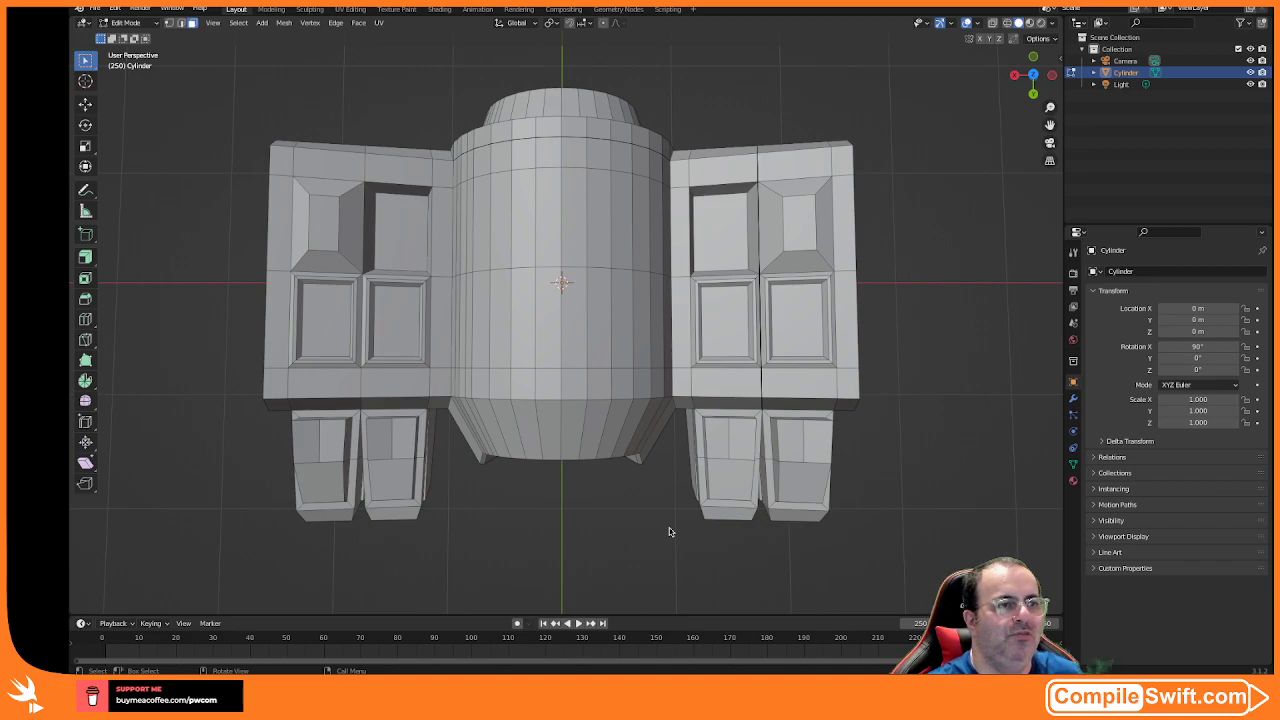
{"action": "middle_click_drag", "start_coordinate": [476, 488], "coordinate": [488, 442]}
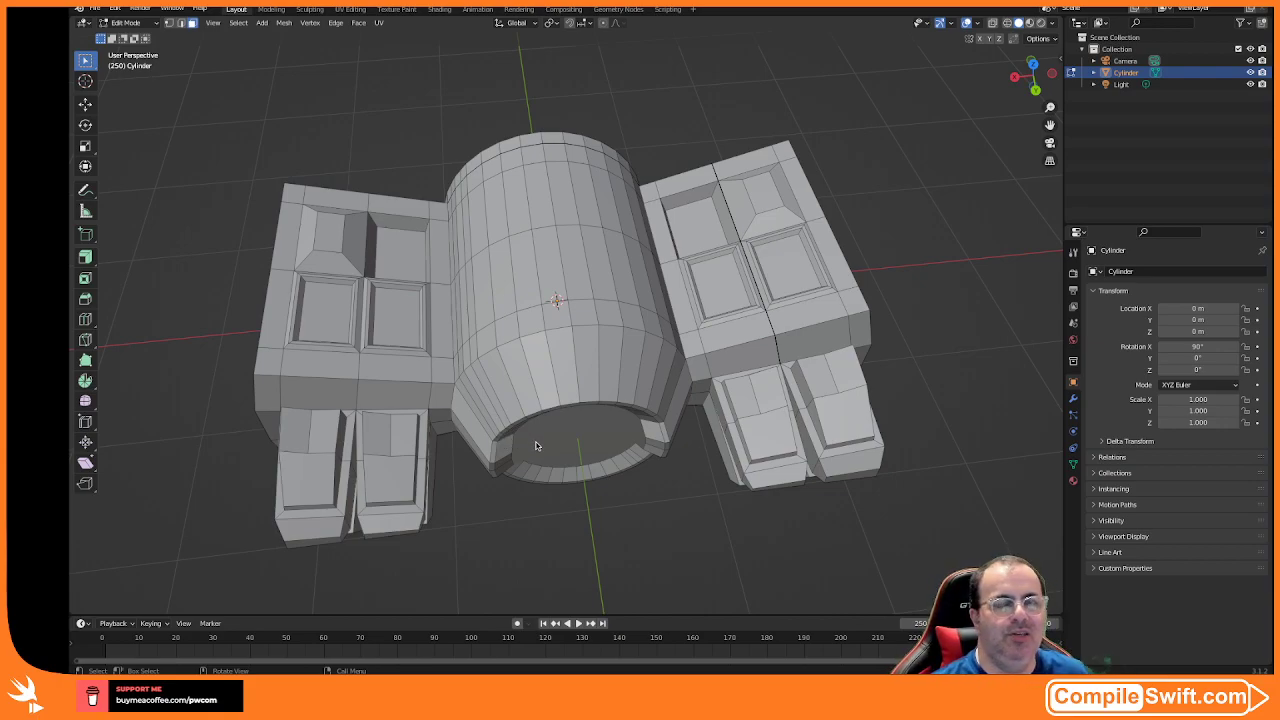
{"action": "scroll", "coordinate": [535, 445], "scroll_direction": "up", "scroll_amount": 2}
{"action": "scroll", "coordinate": [535, 445], "scroll_direction": "down", "scroll_amount": 4}
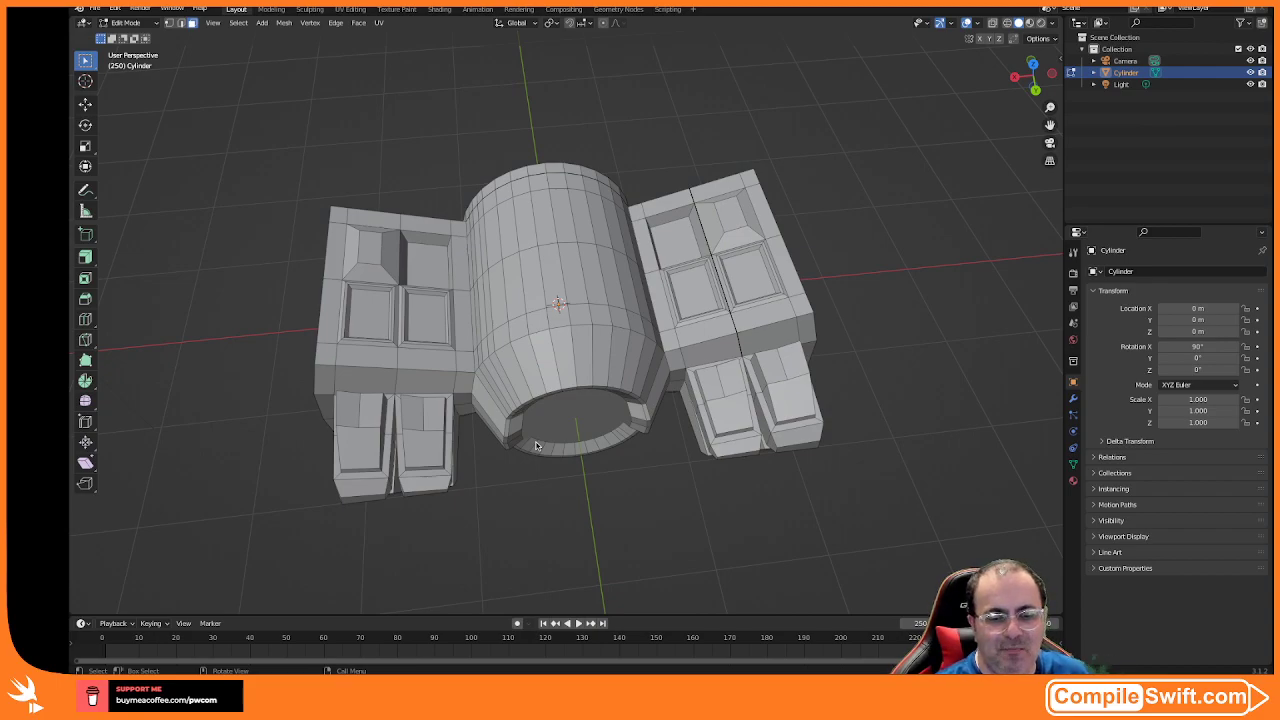
{"action": "scroll", "coordinate": [535, 445], "scroll_direction": "up", "scroll_amount": 2}
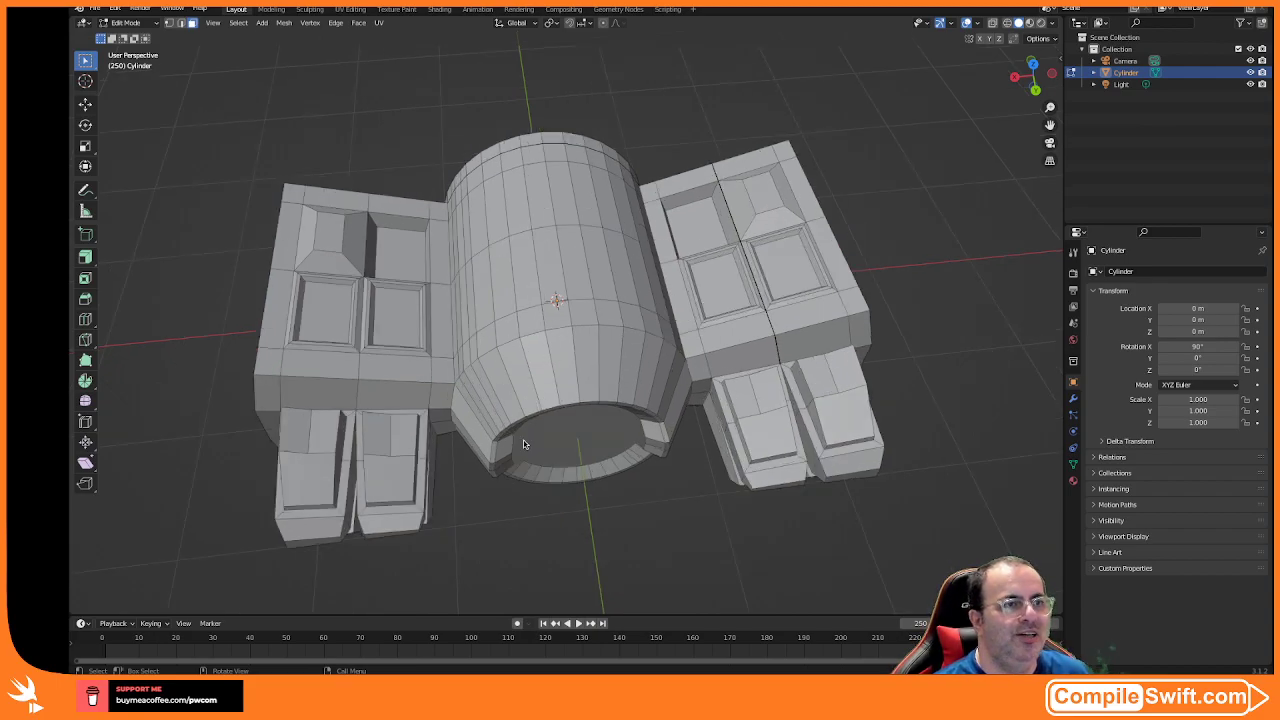
{"action": "middle_click_drag", "start_coordinate": [543, 418], "coordinate": [560, 398]}
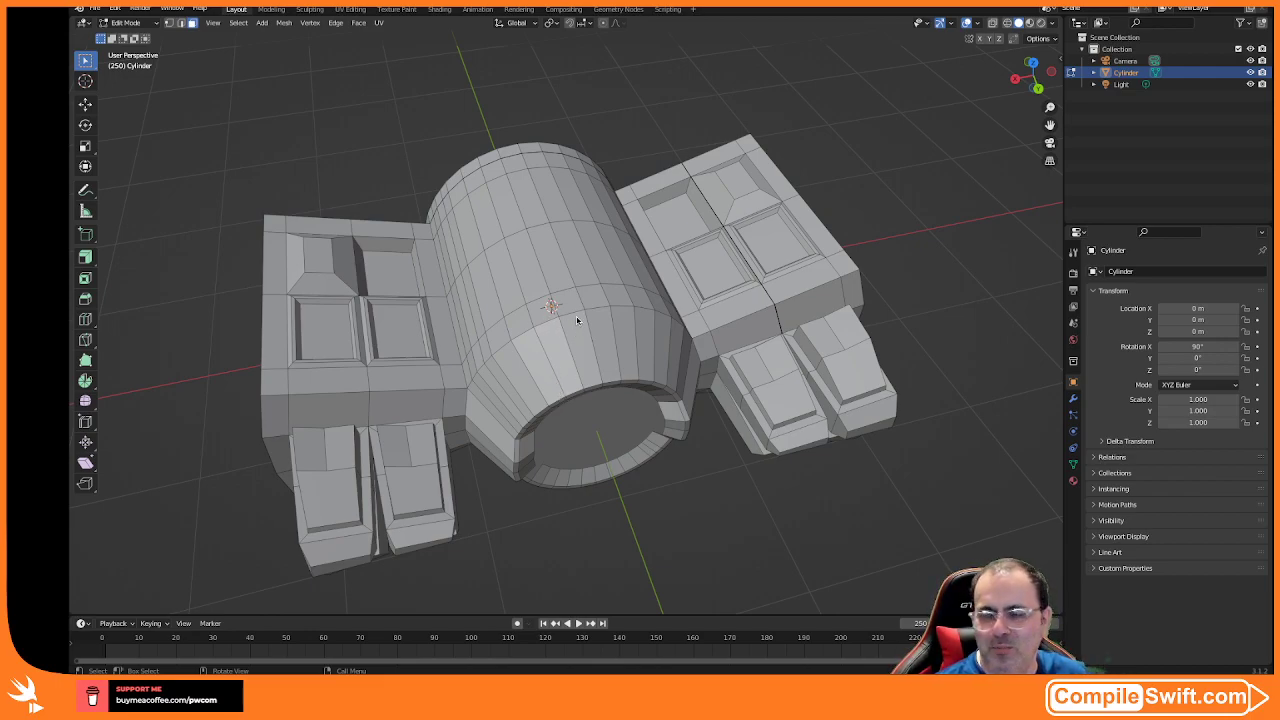
{"action": "middle_click_drag", "start_coordinate": [576, 320], "coordinate": [578, 320]}
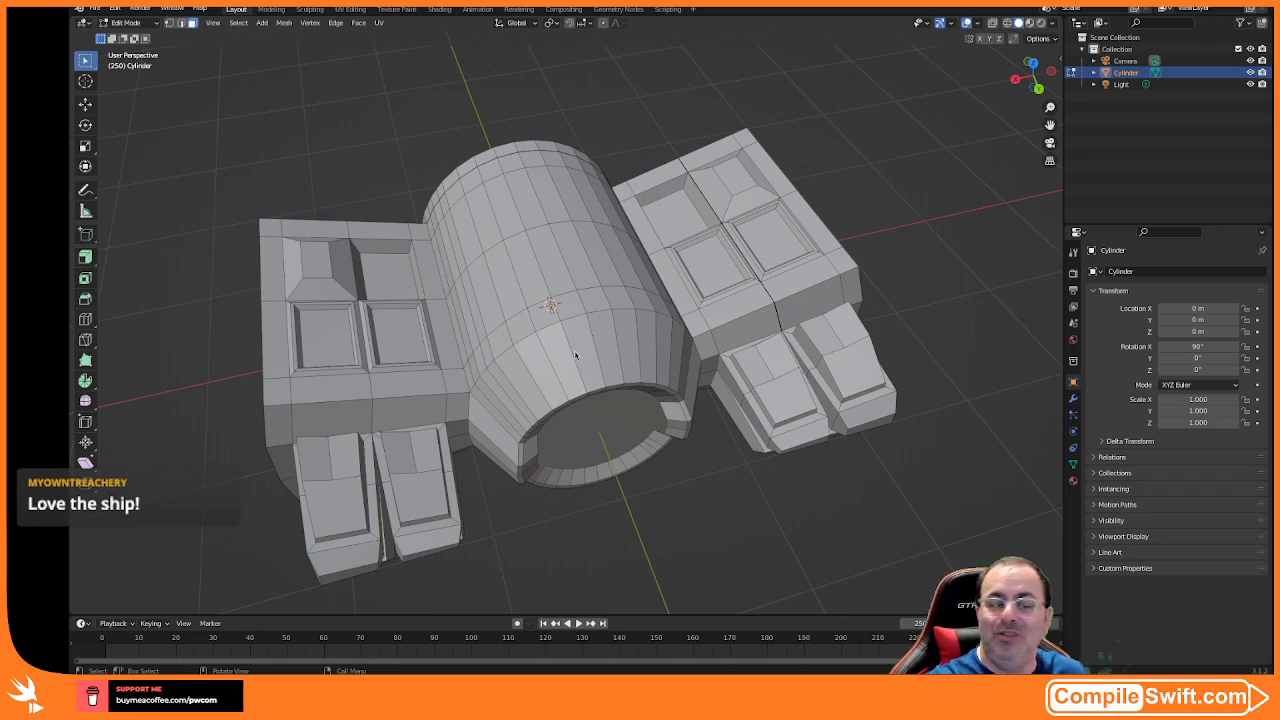
{"action": "mouse_move", "coordinate": [572, 386]}
{"action": "middle_mouse_down"}
{"action": "mouse_move", "coordinate": [560, 331]}
{"action": "mouse_move", "coordinate": [575, 348]}
{"action": "mouse_move", "coordinate": [568, 370]}
{"action": "middle_mouse_up"}
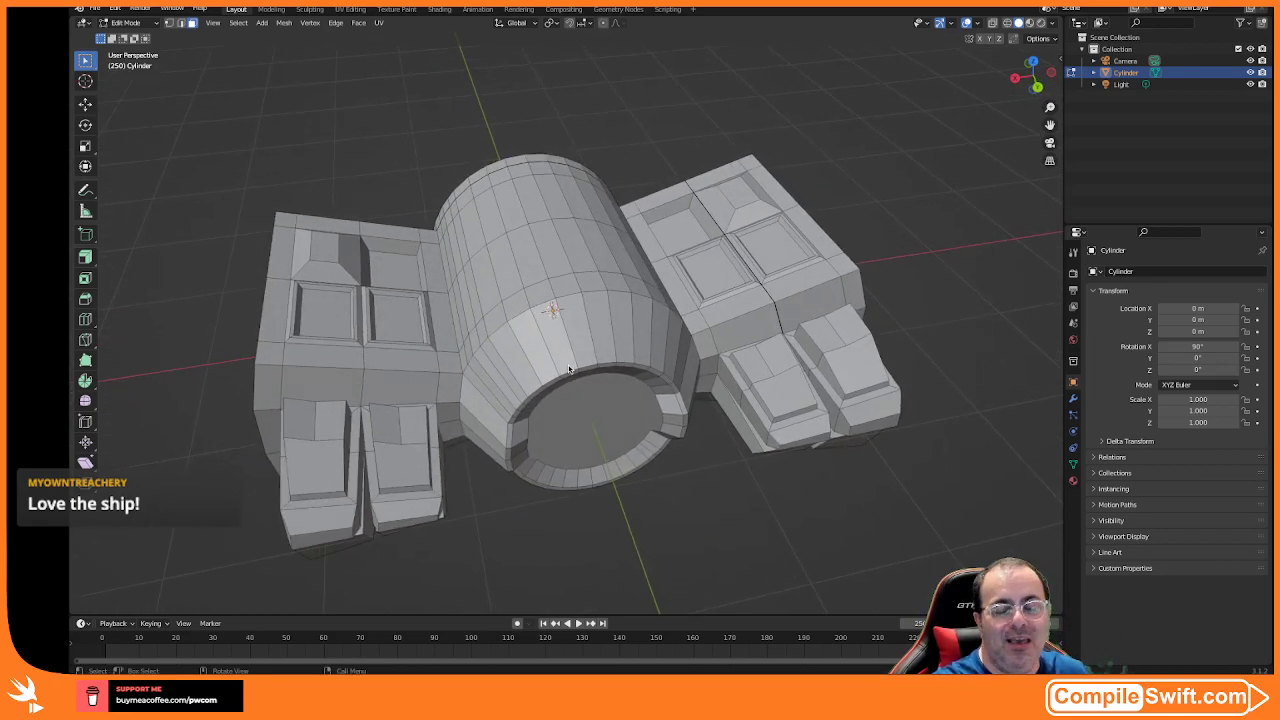